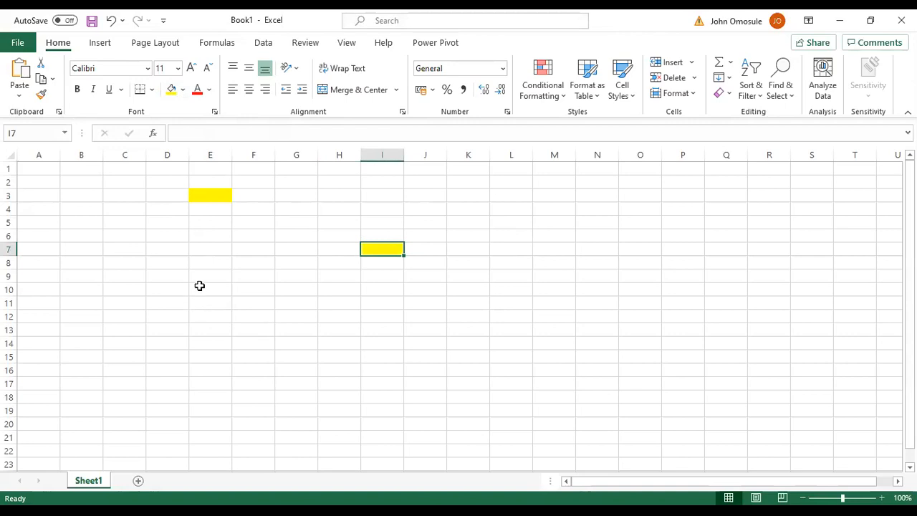
Fill the range E10:H16 with yellow, then select the filled block and the yellow cells E3 and I7 in turn.
left_click(171, 89)
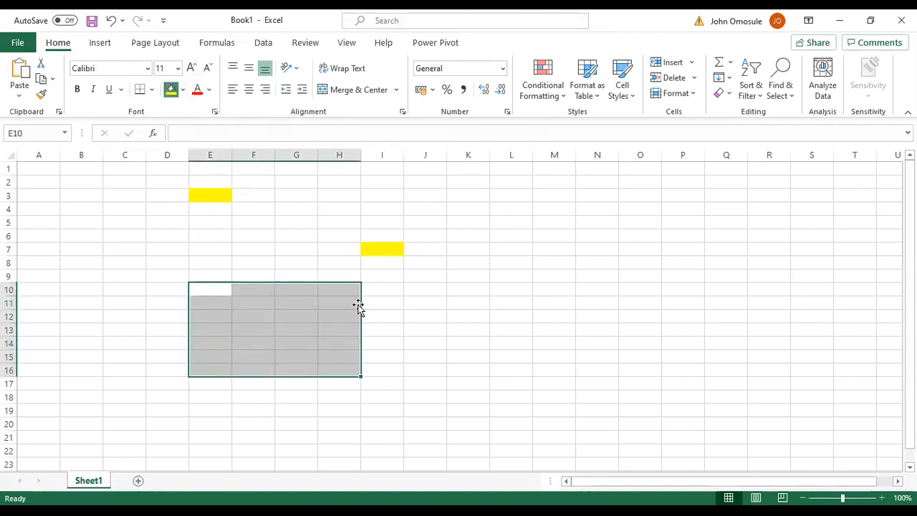
left_click(424, 319)
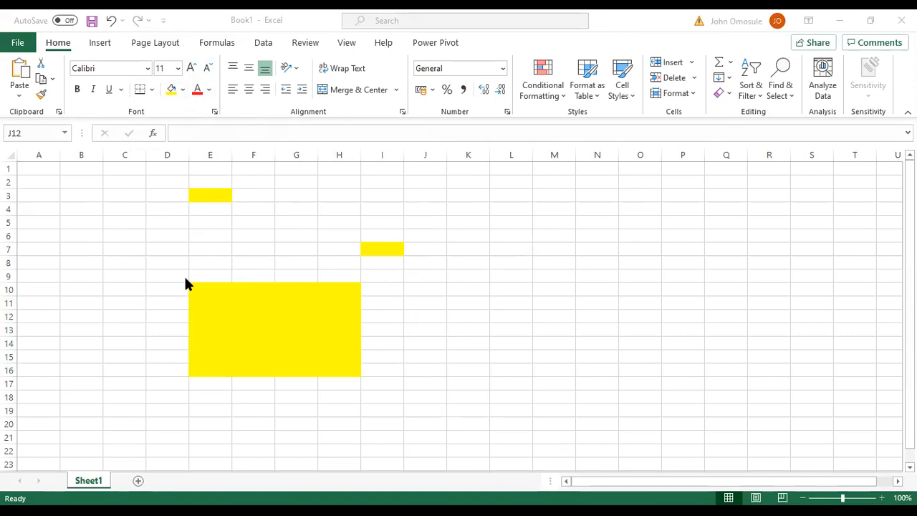
left_click_drag(209, 291, 358, 369)
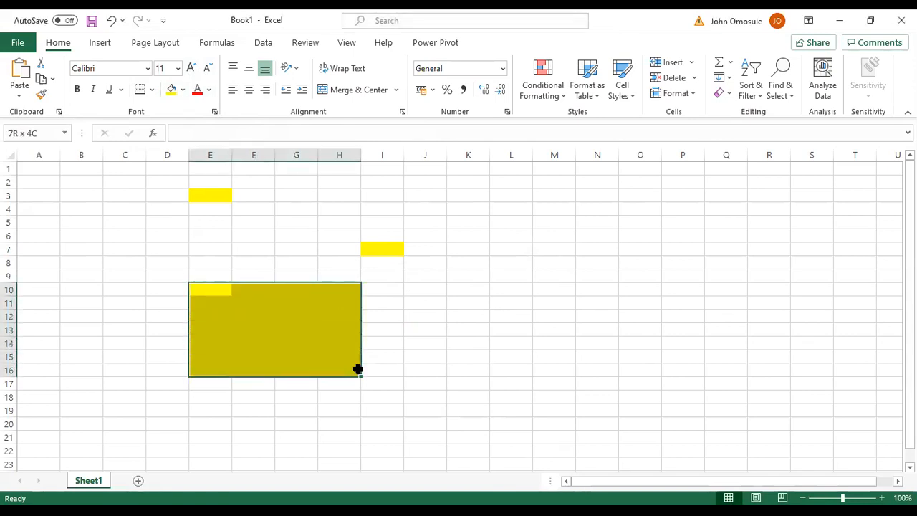
left_click(203, 194)
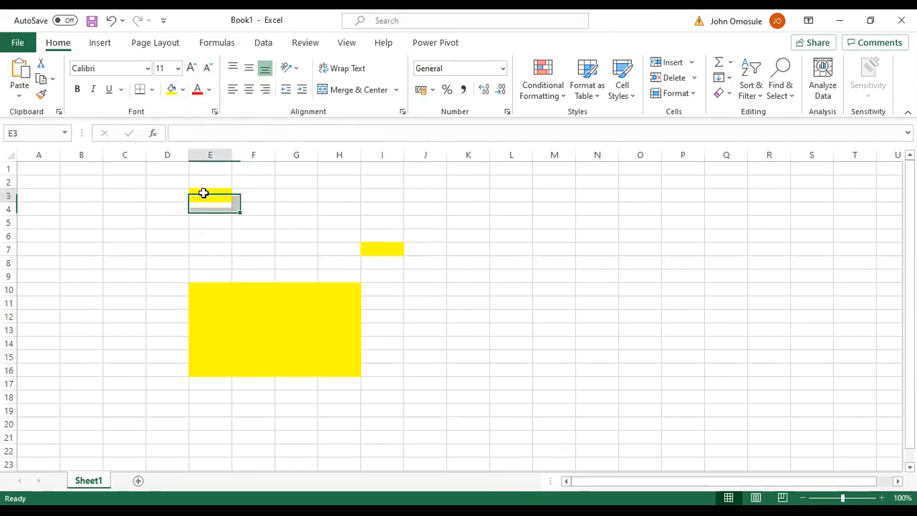
left_click(390, 246)
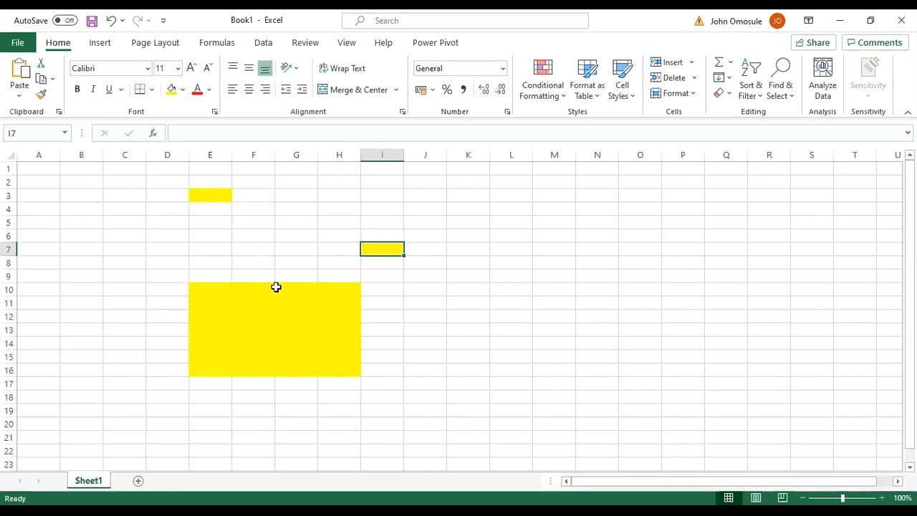
left_click_drag(296, 249, 289, 311)
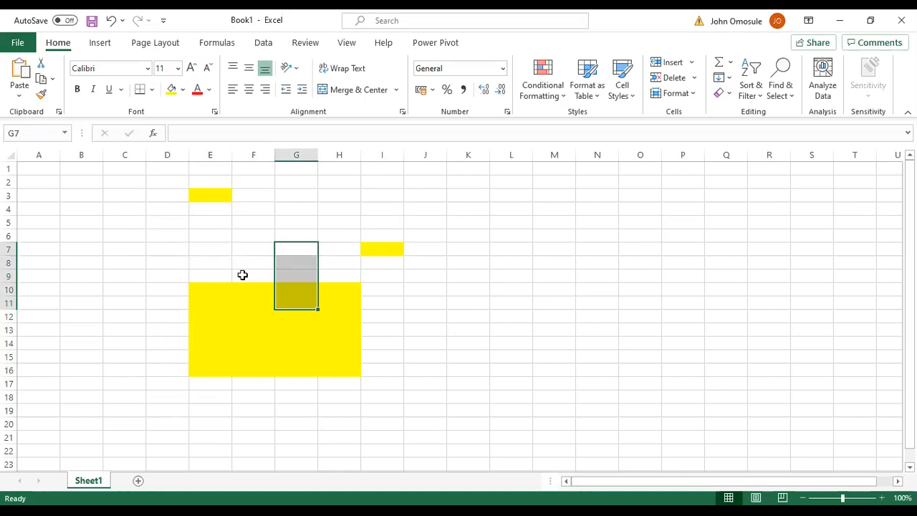
Undo the yellow fills of E10:H16, I7 and E3.
key("ctrl+z")
key("ctrl+z")
key("ctrl+z")
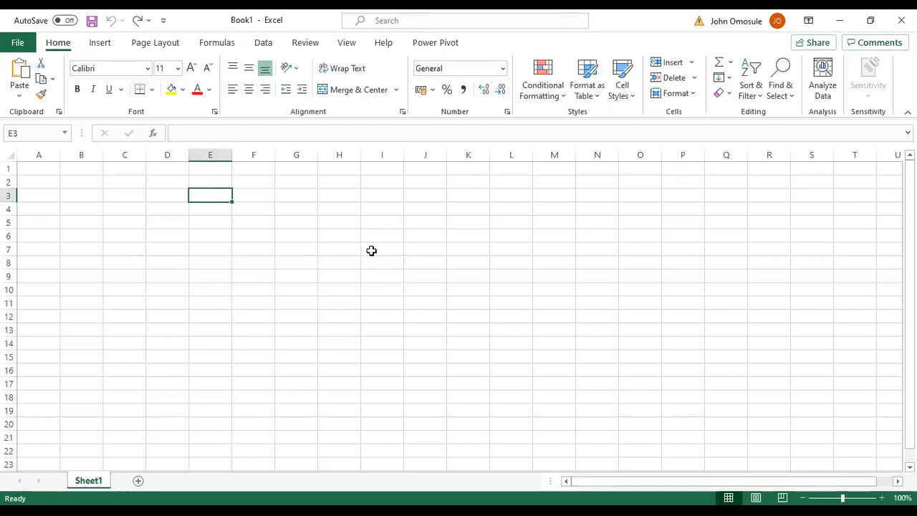
Fill the vertical ranges H3:H12 and L3:L12 with yellow.
left_click_drag(339, 190, 334, 313)
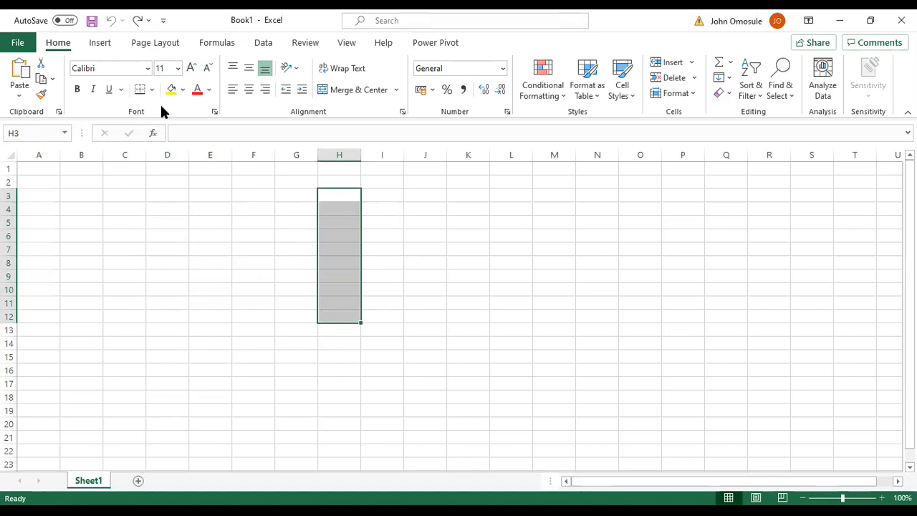
left_click(171, 89)
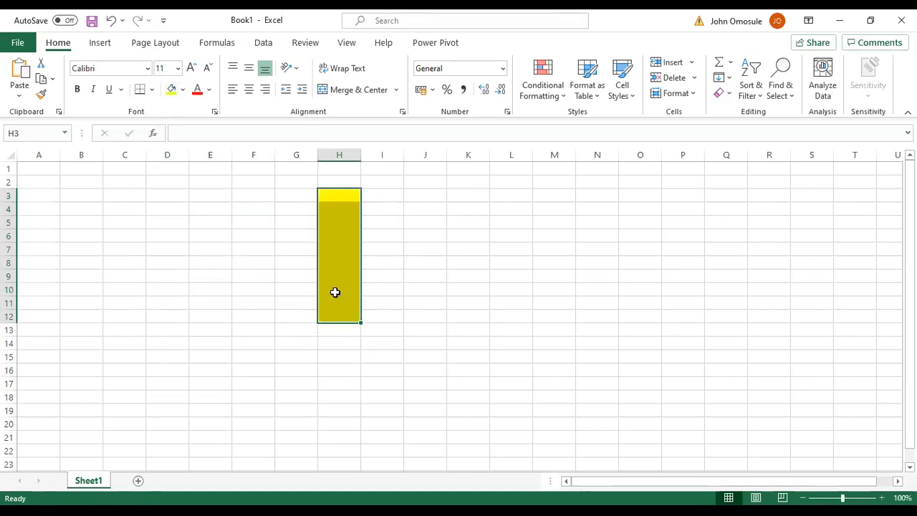
left_click_drag(505, 198, 518, 318)
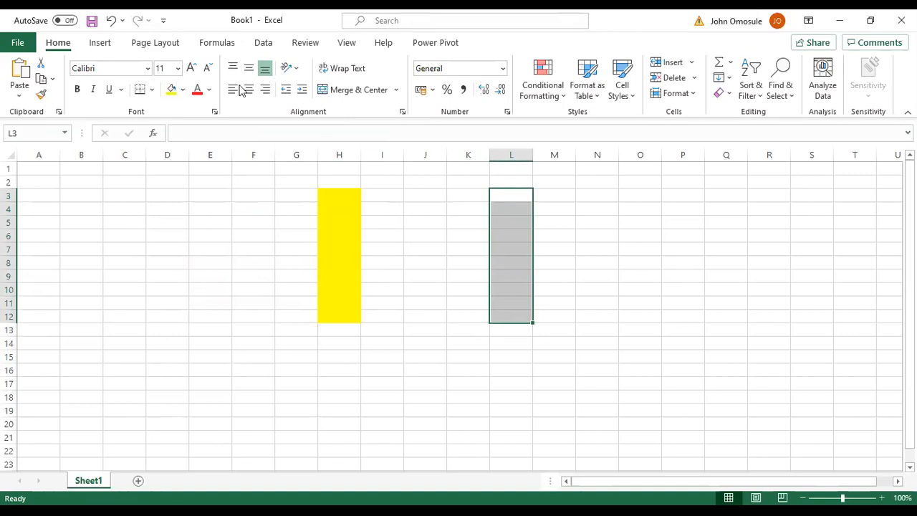
left_click(171, 90)
Fill the horizontal range E16:L16 and the single cell C8 with yellow.
left_click_drag(233, 371, 520, 369)
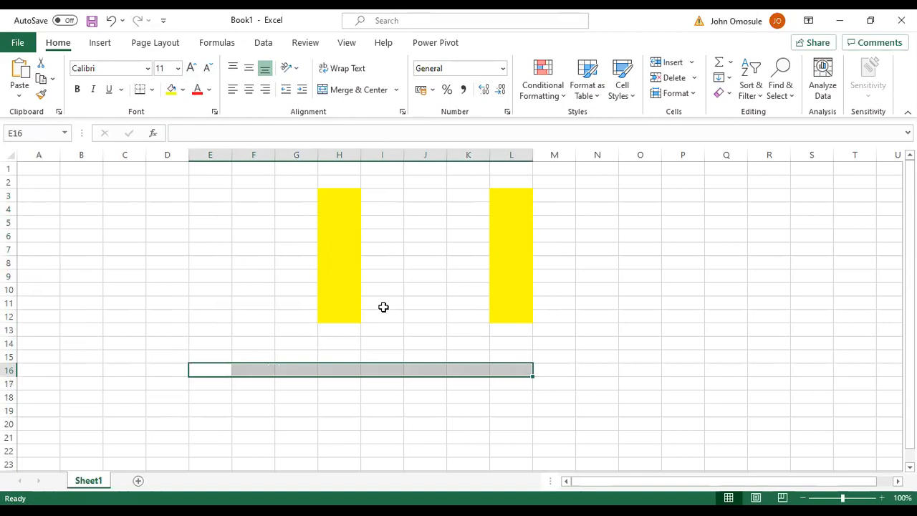
left_click(171, 91)
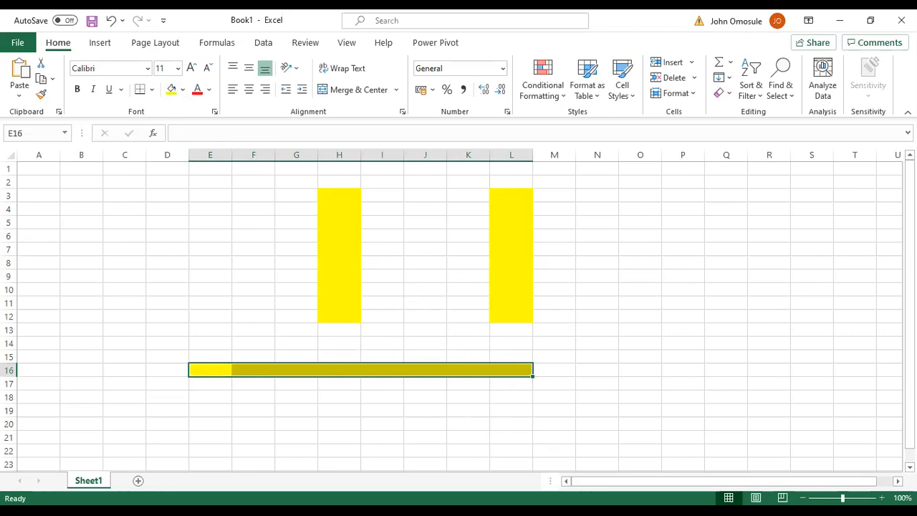
left_click(115, 261)
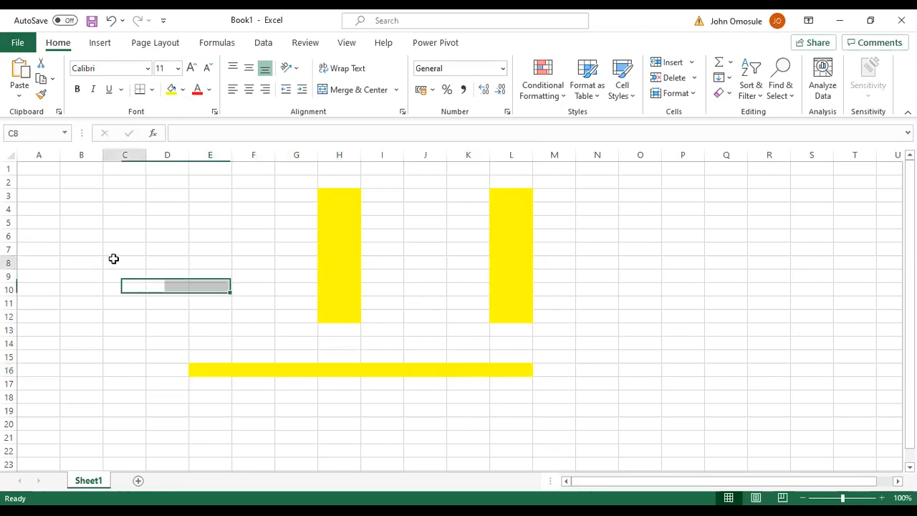
left_click(172, 89)
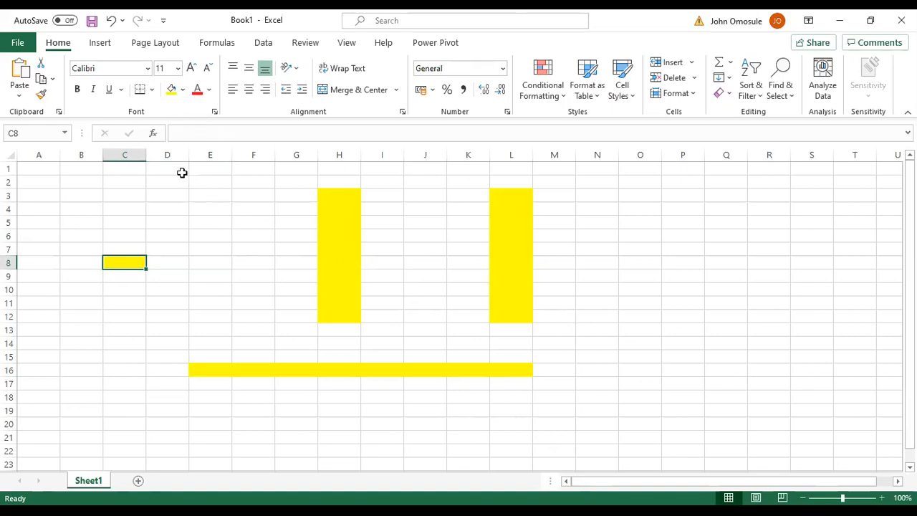
Undo the last four yellow fills, in C8, E16:L16, L3:L12 and H3:H12.
key("ctrl+z")
key("ctrl+z")
key("ctrl+z")
key("ctrl+z")
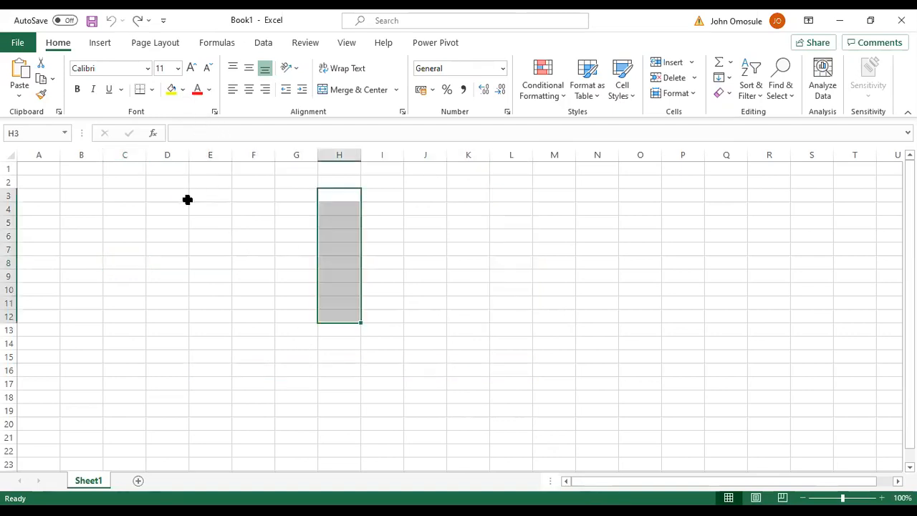
Switch to the 1. Lookups workbook and enable its macro content.
left_click(276, 512)
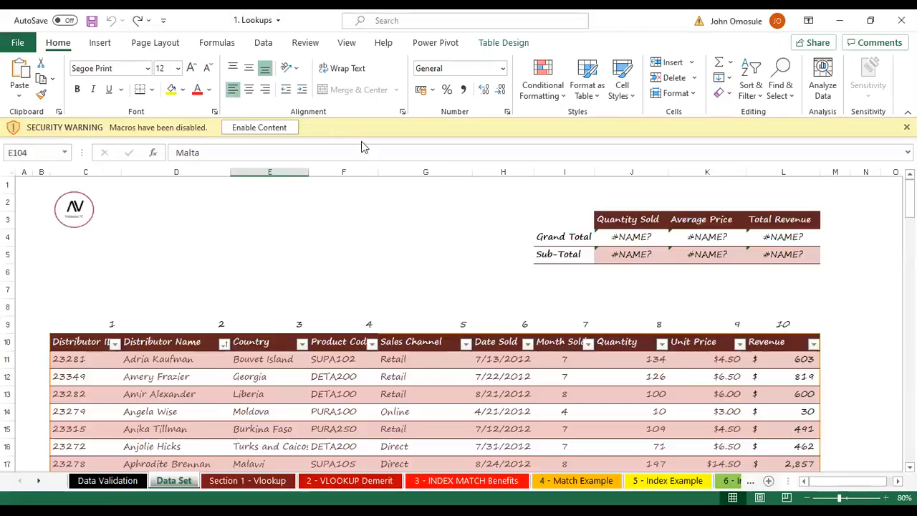
left_click(231, 127)
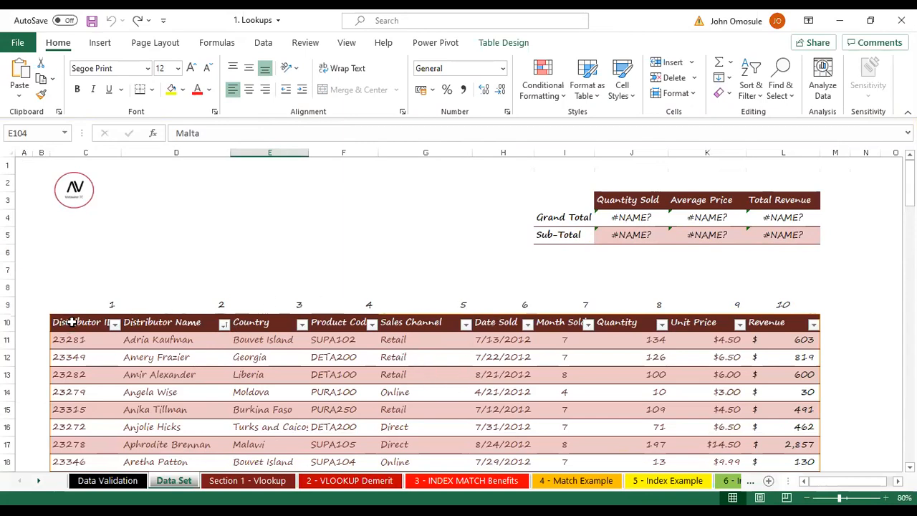
Go through the column headers of the Data Set table one by one, from Distributor ID to Revenue.
left_click(100, 323)
left_click(172, 320)
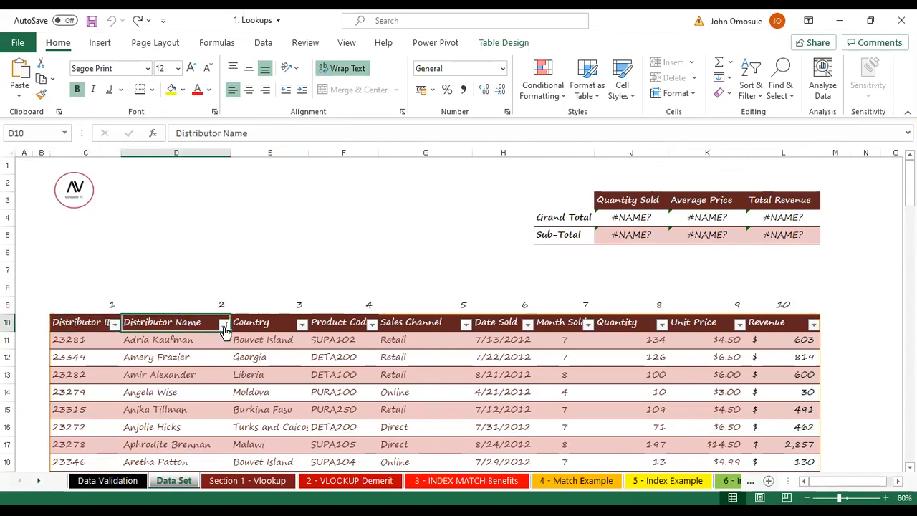
left_click(262, 323)
left_click(346, 326)
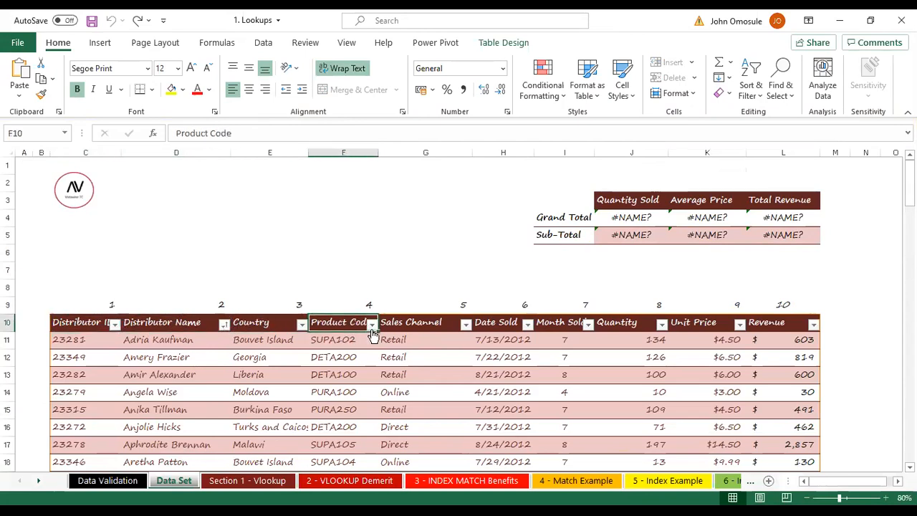
left_click(430, 324)
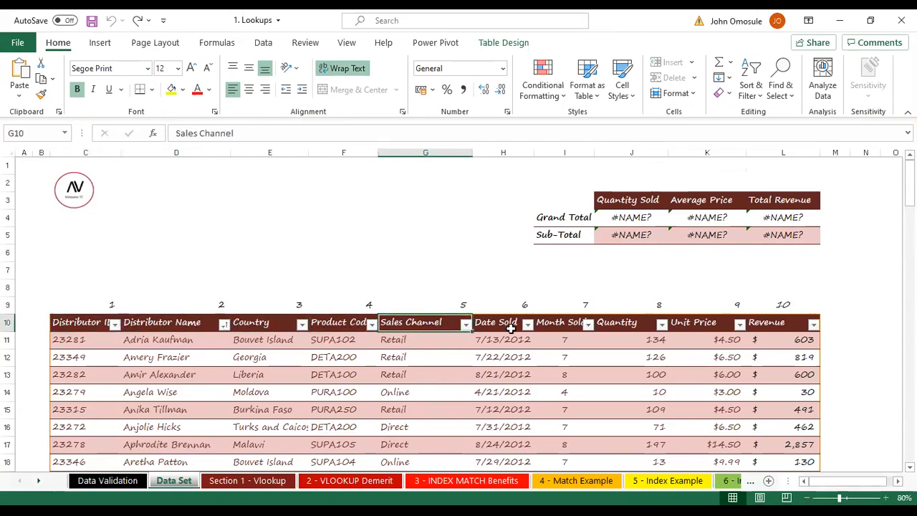
left_click(504, 323)
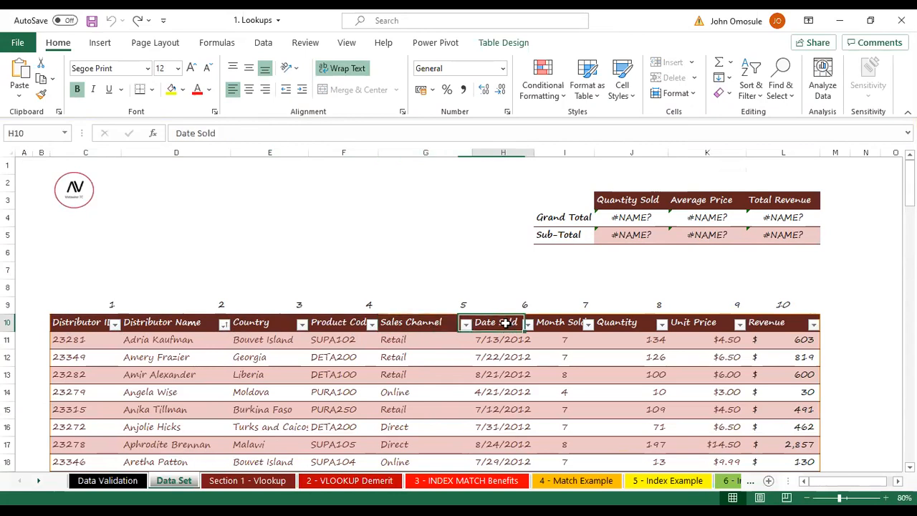
left_click(573, 326)
left_click(625, 324)
left_click(691, 325)
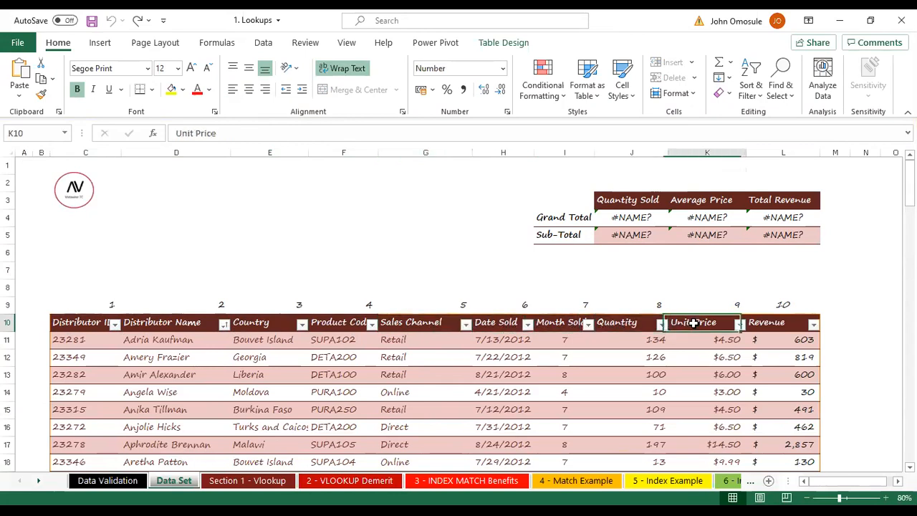
left_click(753, 328)
Check the extent of the Data Set table by jumping between its four corner cells, ending at the Revenue header.
scroll(614, 356, "down", 3)
scroll(614, 356, "up", 3)
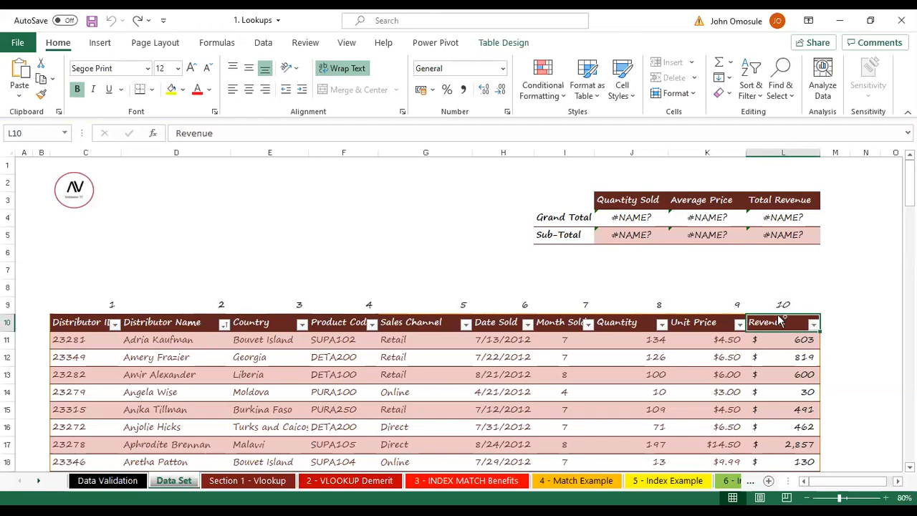
key("ctrl+Down")
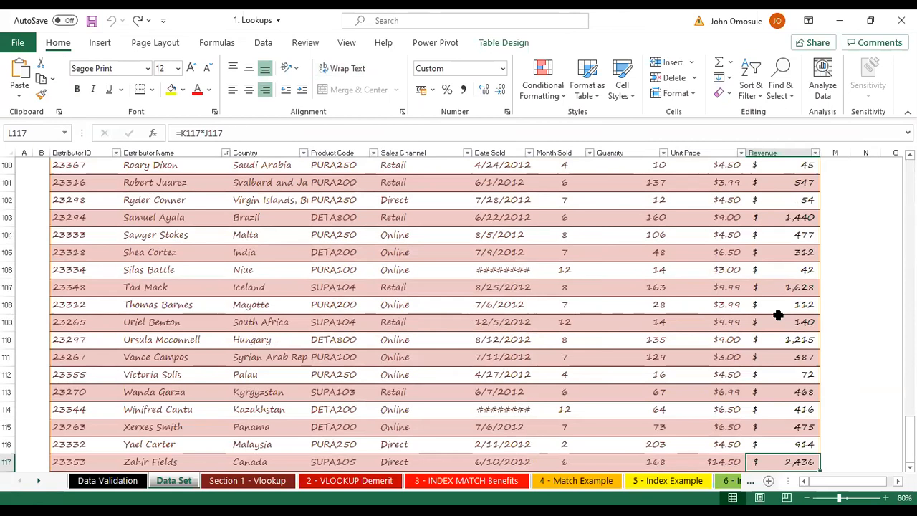
key("ctrl+Left")
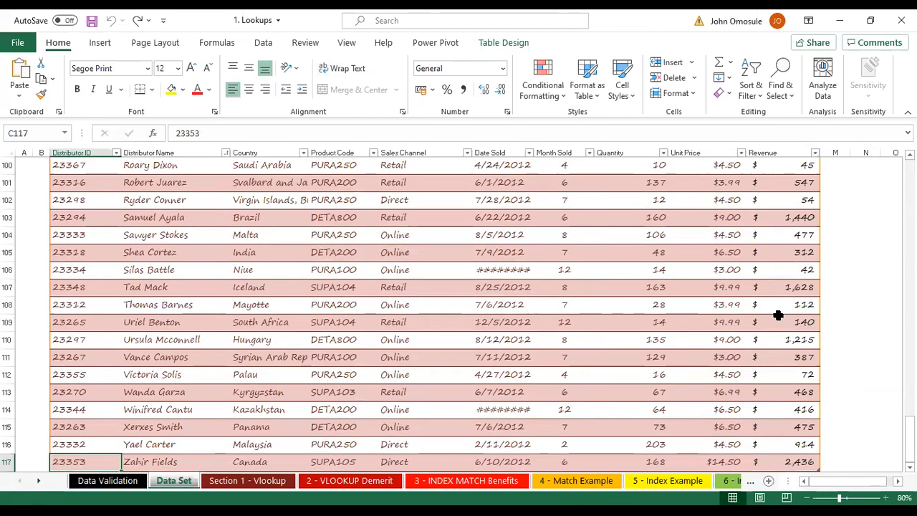
key("ctrl+Up")
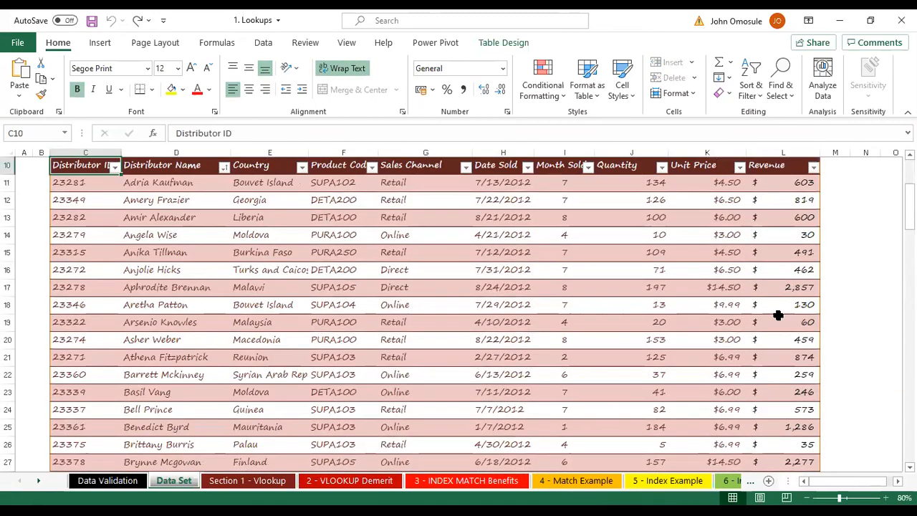
key("ctrl+Right")
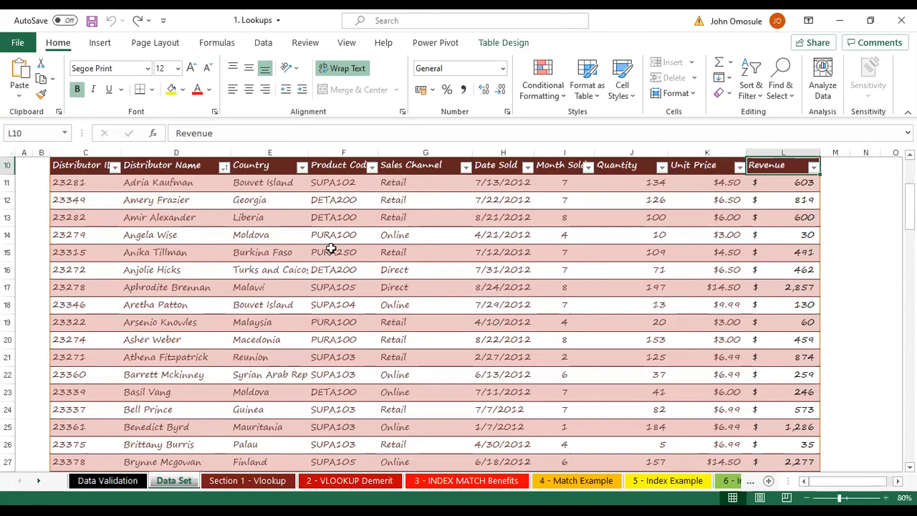
scroll(323, 273, "up", 3)
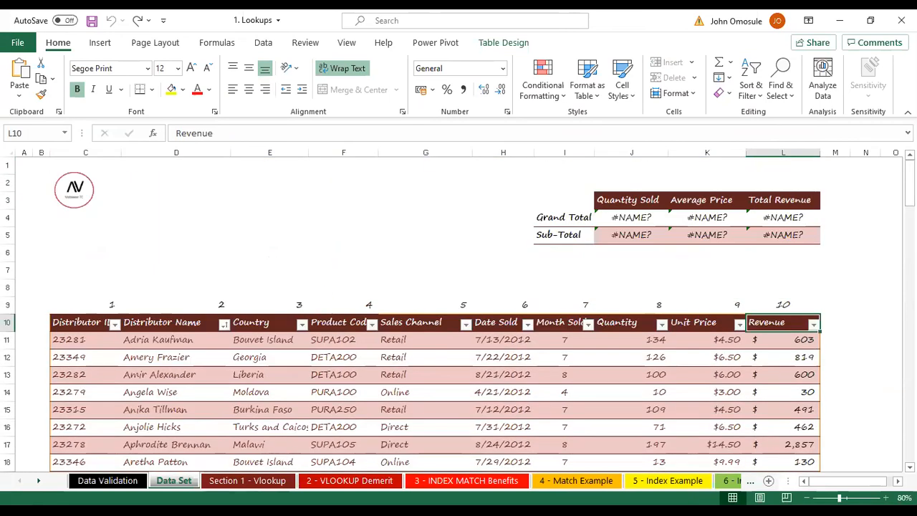
View Problem 1a on the Section 1 - Vlookup sheet, checking the first Name cell and its Distributor ID.
left_click(252, 481)
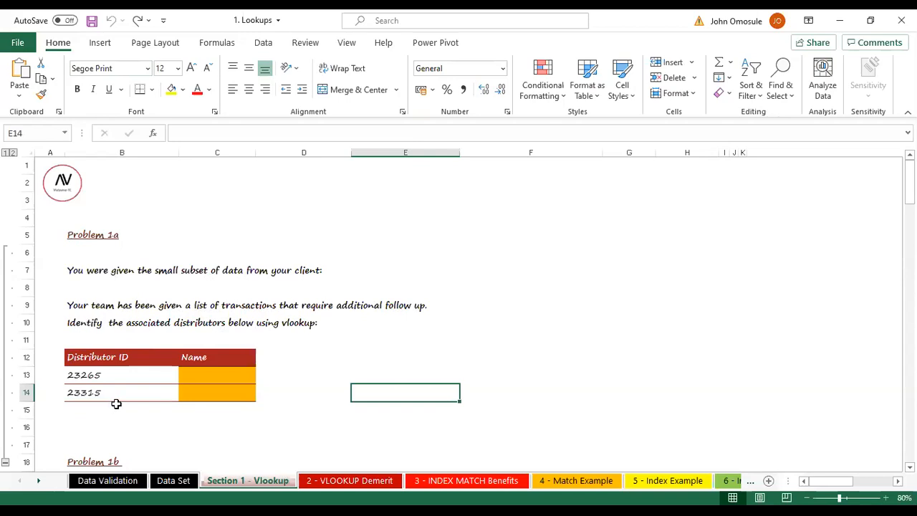
left_click(217, 373)
left_click(103, 373)
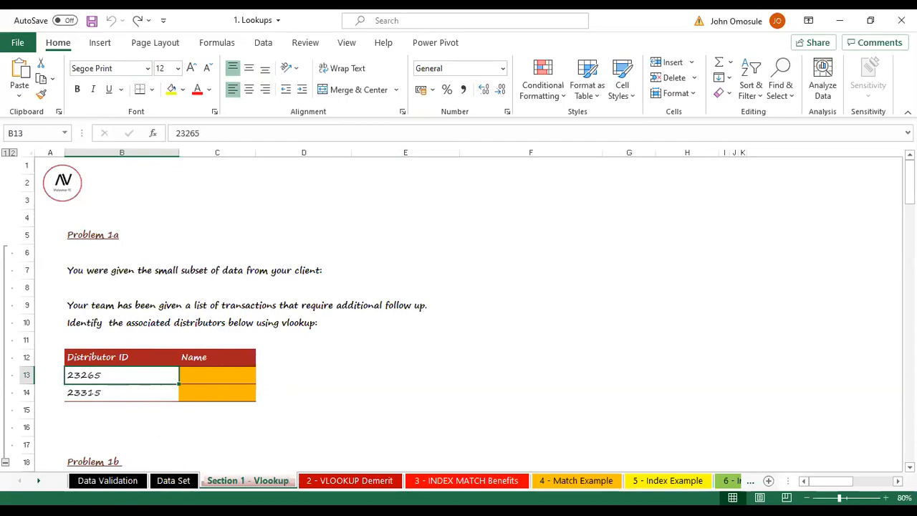
Compare the Data Set table with the Problem 1a table on Section 1 - Vlookup, and return to the Distributor ID column.
left_click(174, 481)
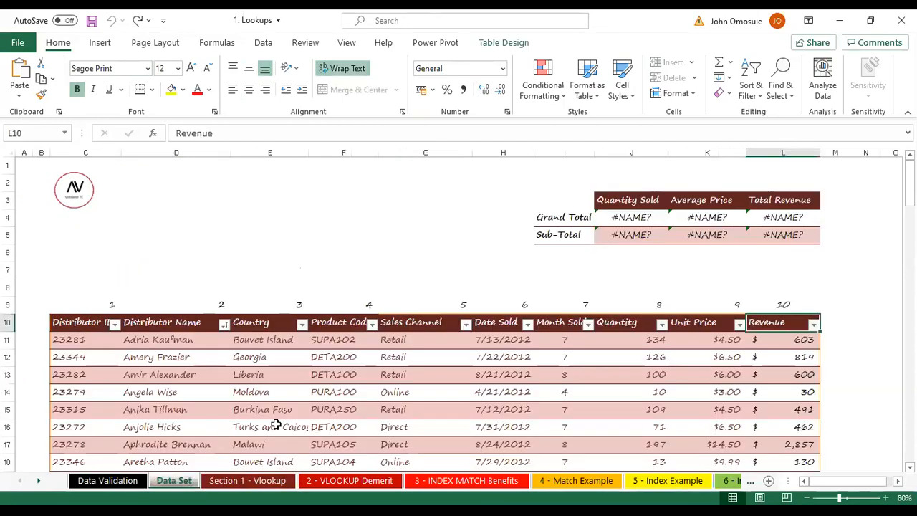
left_click(333, 377)
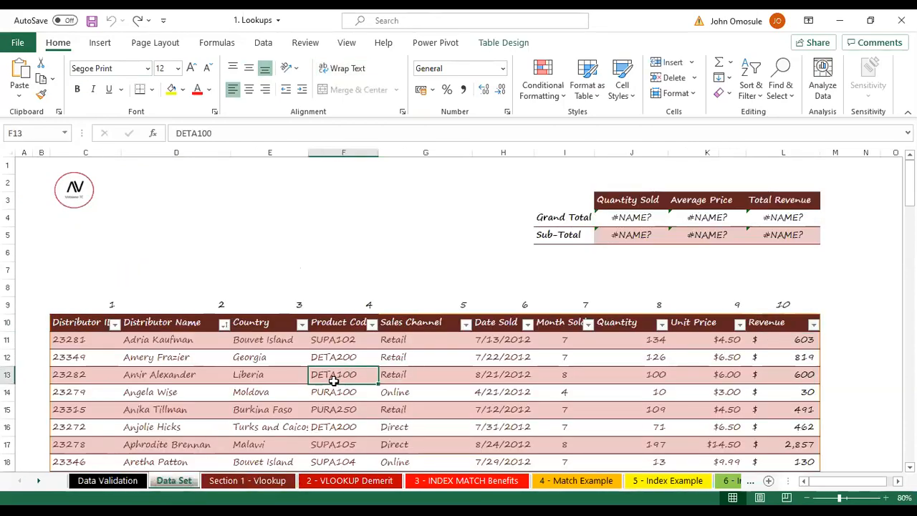
left_click(390, 376)
left_click(254, 480)
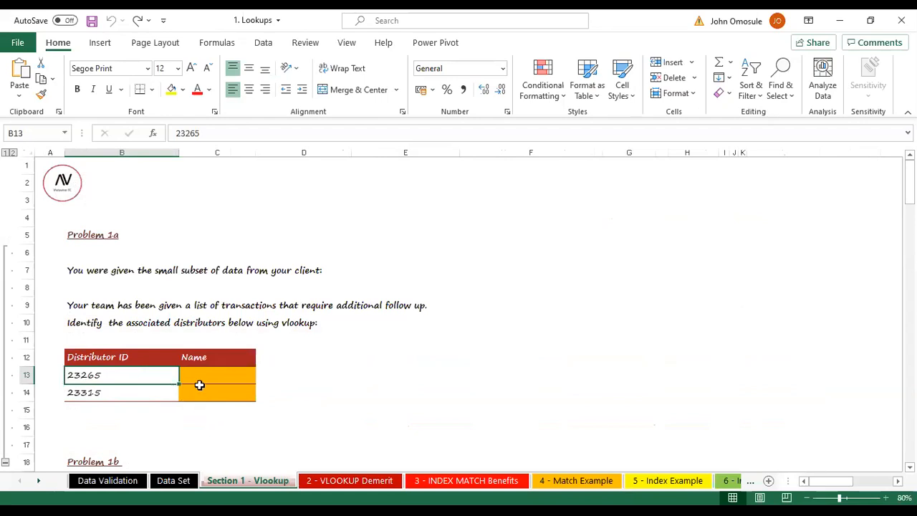
left_click(170, 480)
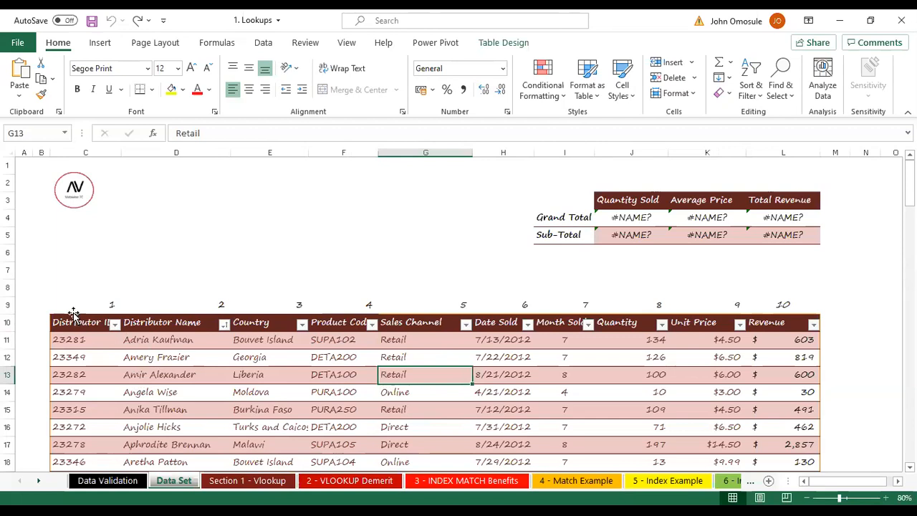
left_click(82, 271)
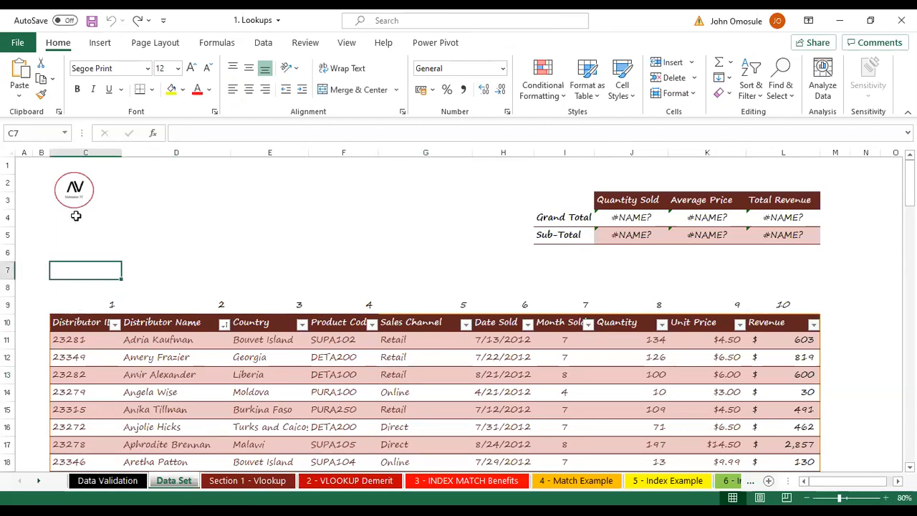
Highlight the Distributor ID and Distributor Name columns in turn, and return to the Section 1 - Vlookup sheet.
left_click(87, 149)
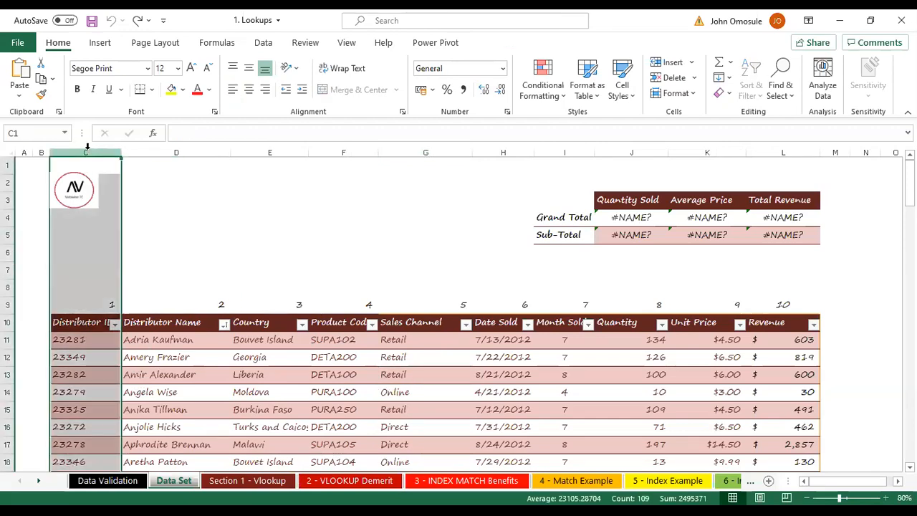
left_click(172, 149)
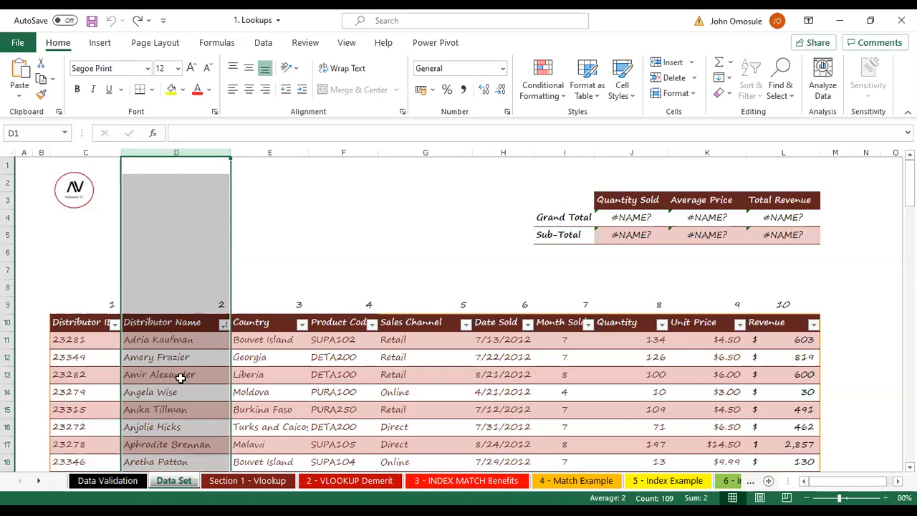
left_click(228, 481)
Start a VLOOKUP formula in the first Name cell, C13, with B13 as lookup value and the Data Set sheet referenced for the table array.
left_click(213, 372)
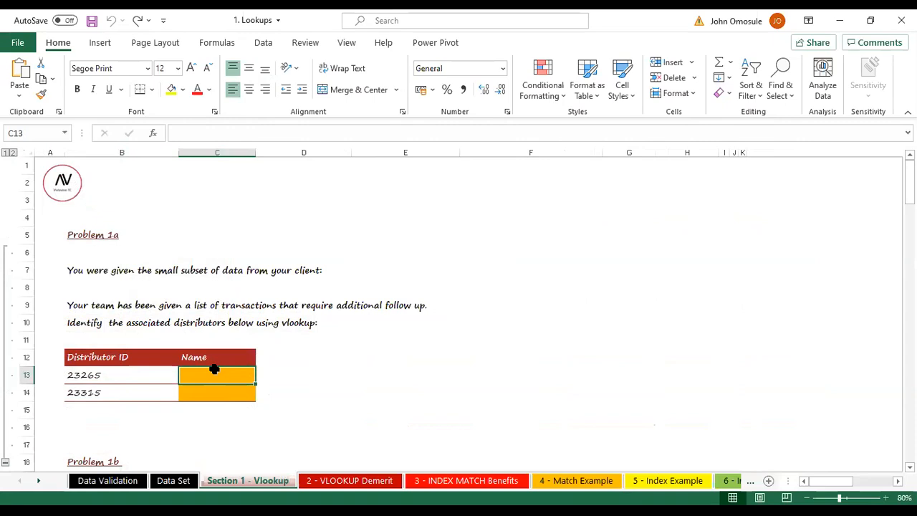
type("=")
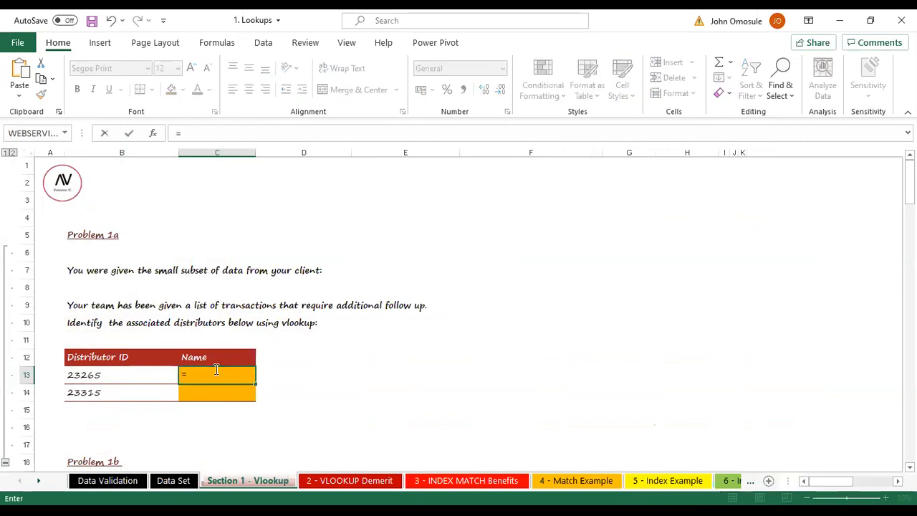
type("vlo")
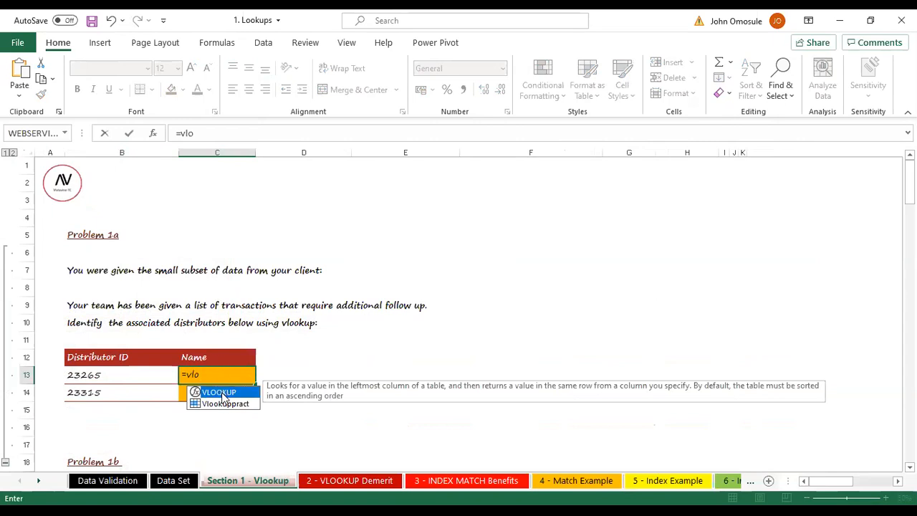
key("Tab")
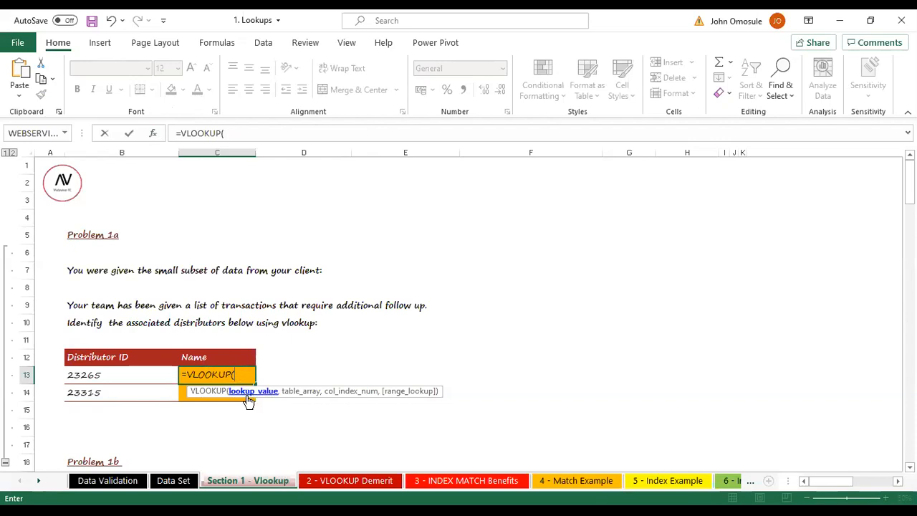
left_click(123, 371)
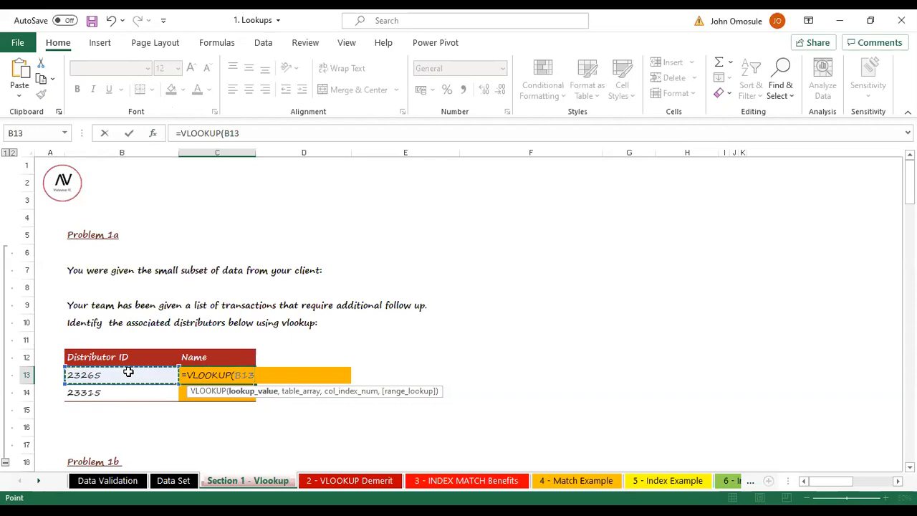
type(",'Data Set'!")
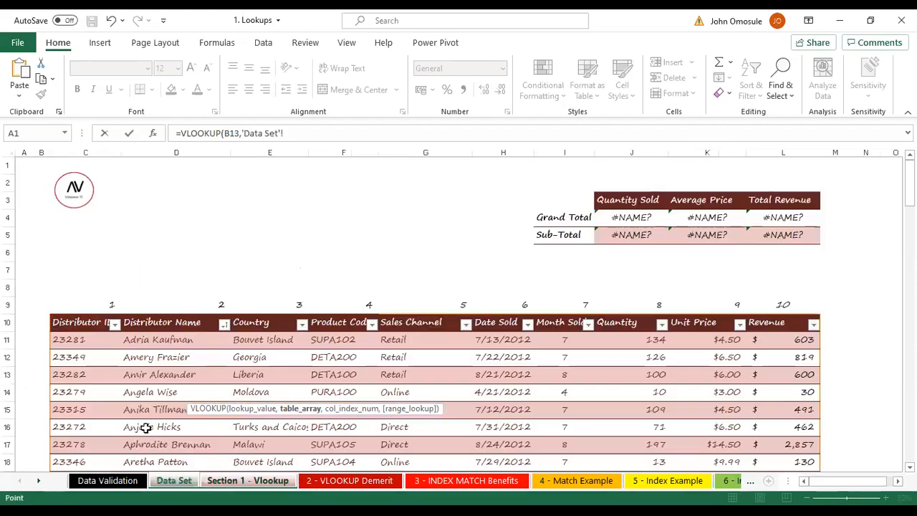
left_click(172, 481)
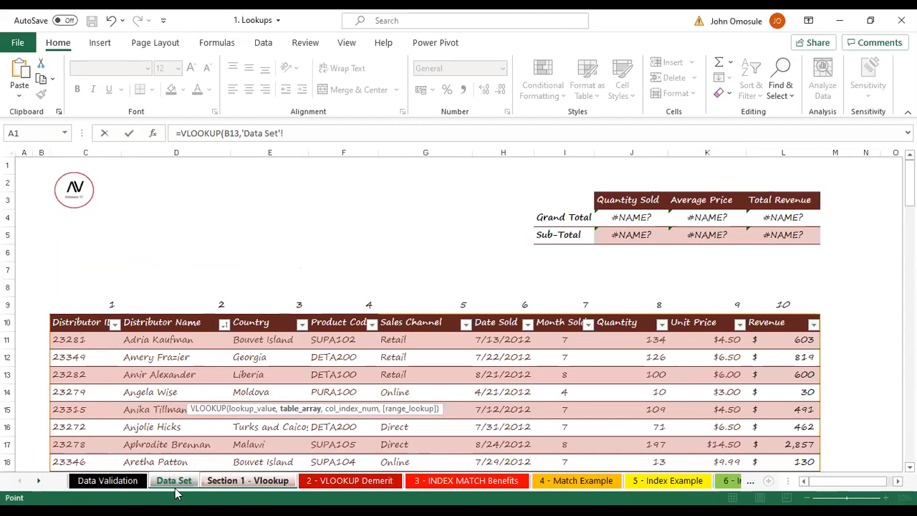
left_click(260, 484)
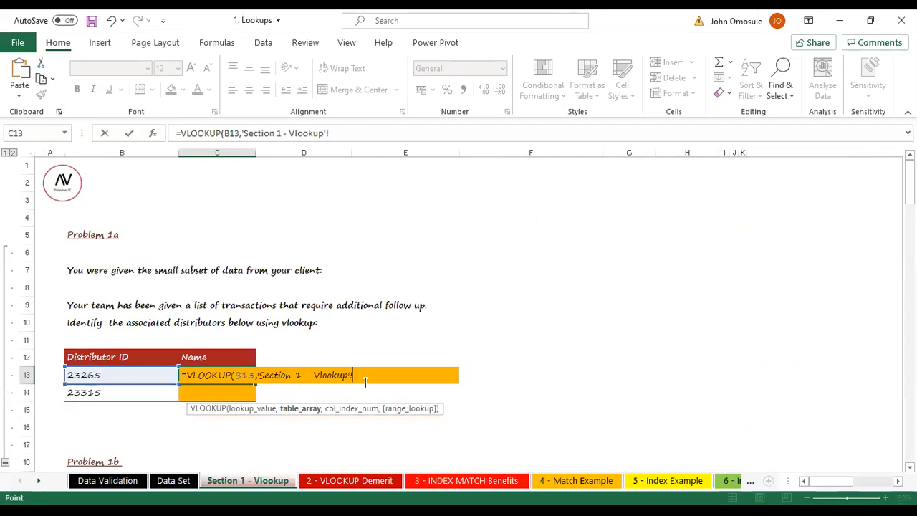
key("BackSpace")
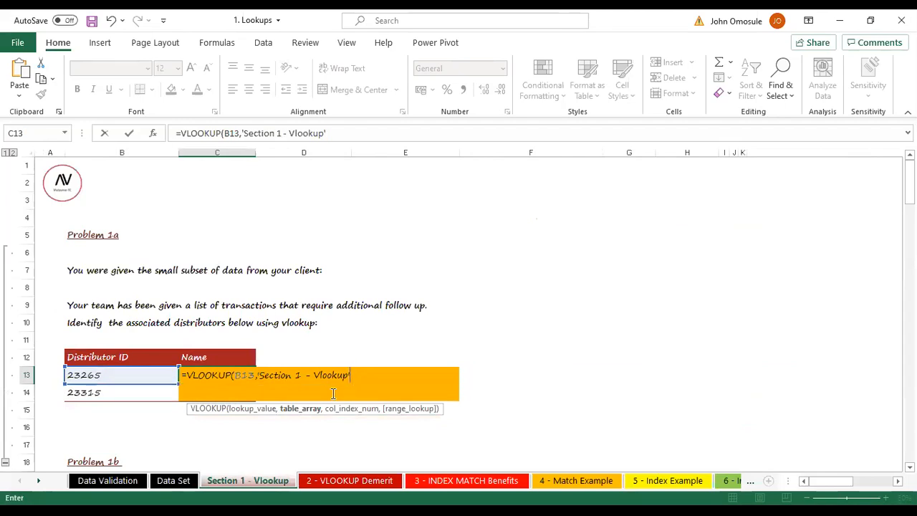
key("BackSpace")
key("BackSpace")
key("BackSpace")
key("BackSpace")
key("BackSpace")
key("BackSpace")
key("BackSpace")
key("BackSpace")
key("BackSpace")
key("BackSpace")
key("BackSpace")
key("BackSpace")
key("BackSpace")
key("BackSpace")
key("BackSpace")
key("BackSpace")
key("BackSpace")
key("BackSpace")
key("BackSpace")
key("BackSpace")
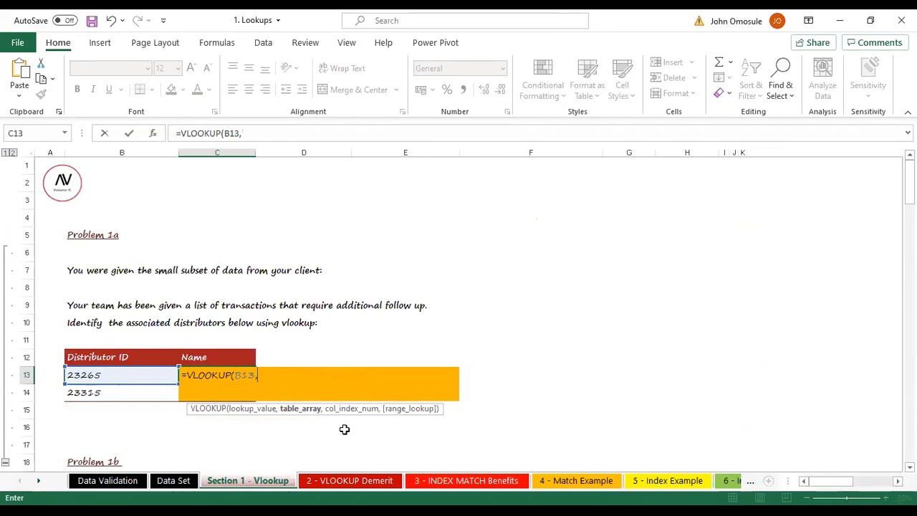
Set the formula's table array to the whole distributor table on the Data Set sheet, Jesse_Store, including its headers.
left_click(170, 481)
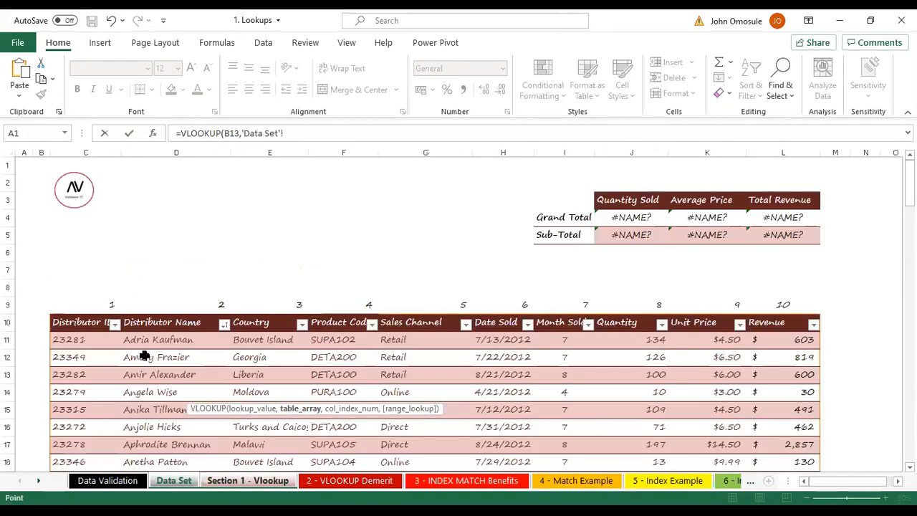
left_click(54, 322)
left_click_drag(70, 481, 81, 408)
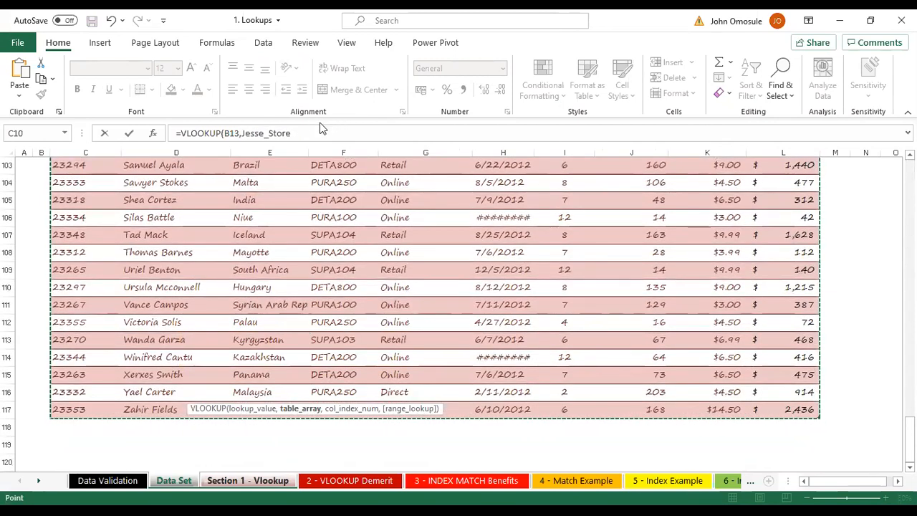
type(",")
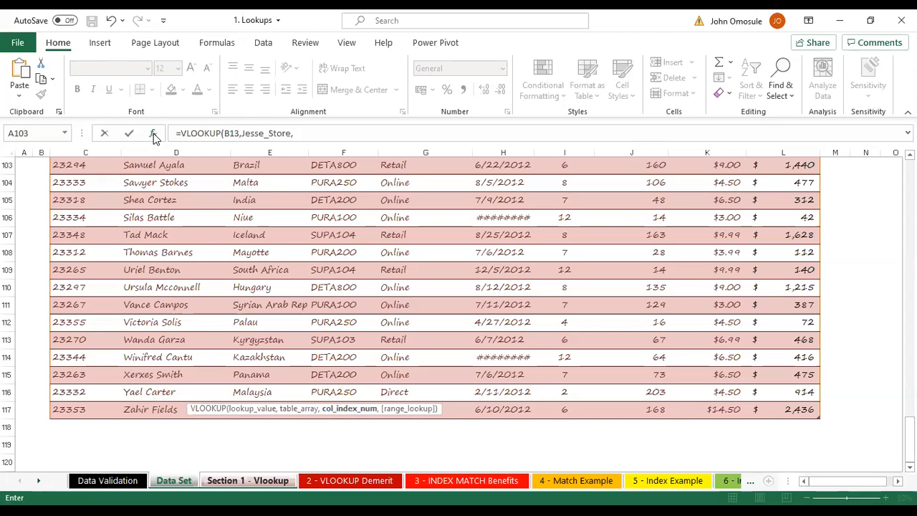
Set the VLOOKUP column index number to 2 for the Distributor Name column.
left_click(240, 133)
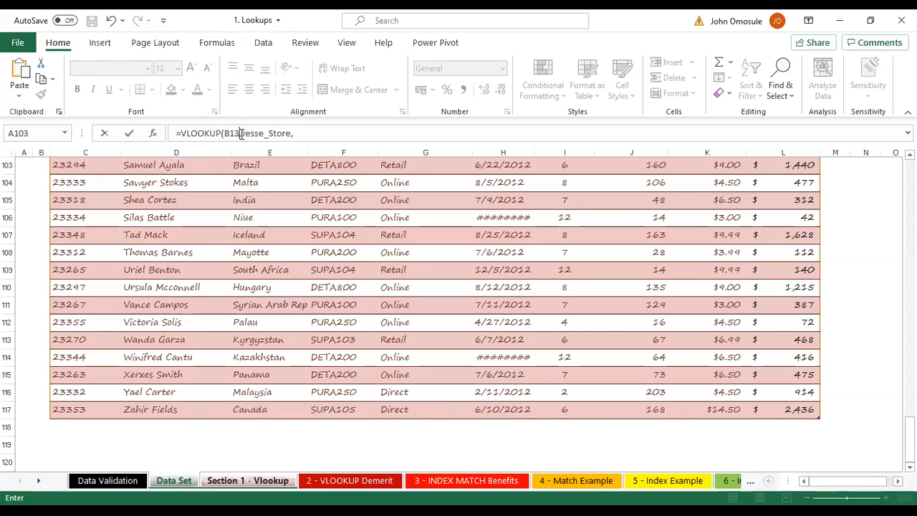
left_click(262, 133)
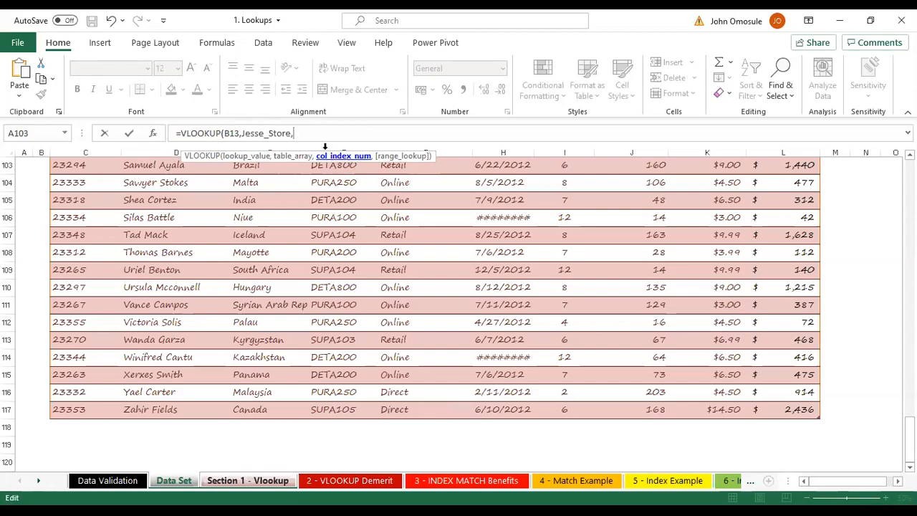
scroll(204, 249, "up", 14)
scroll(203, 250, "up", 20)
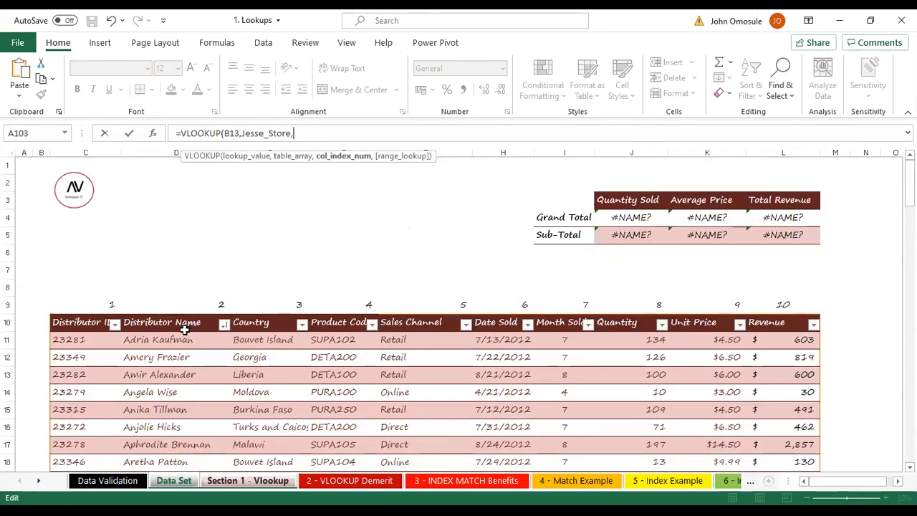
type("2")
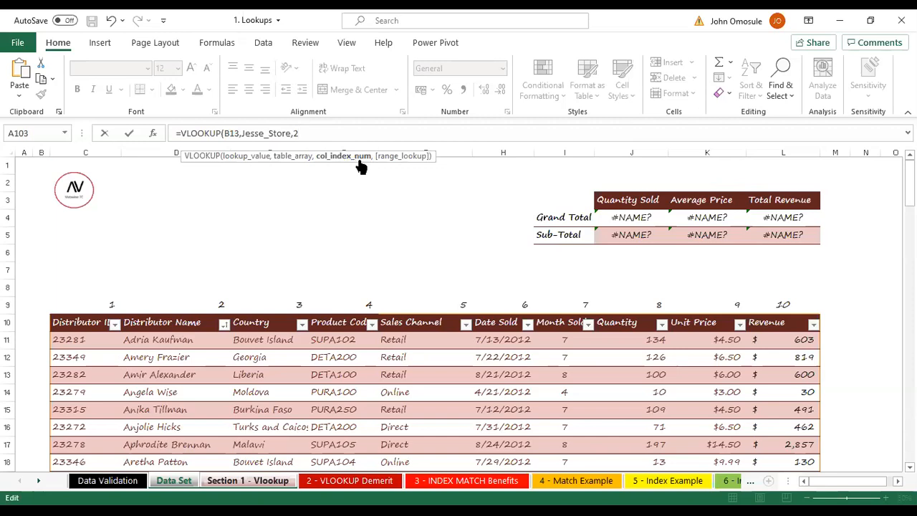
type(",")
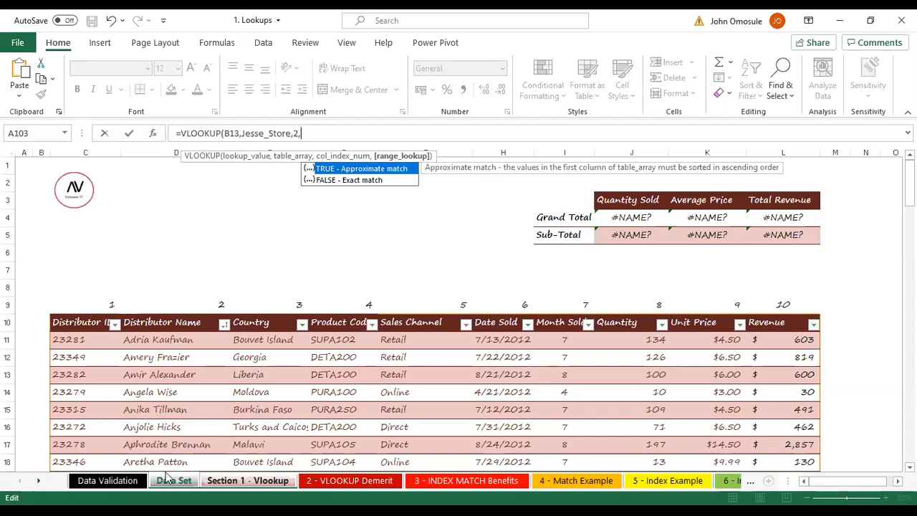
Choose FALSE - Exact match as the range lookup and complete the formula =VLOOKUP(B13,Jesse_Store,2,FALSE).
left_click(351, 180)
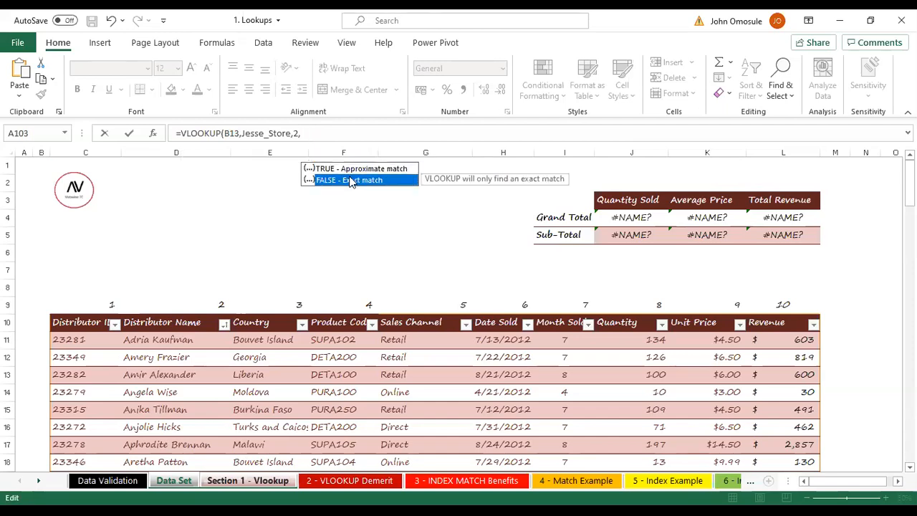
double_click(351, 181)
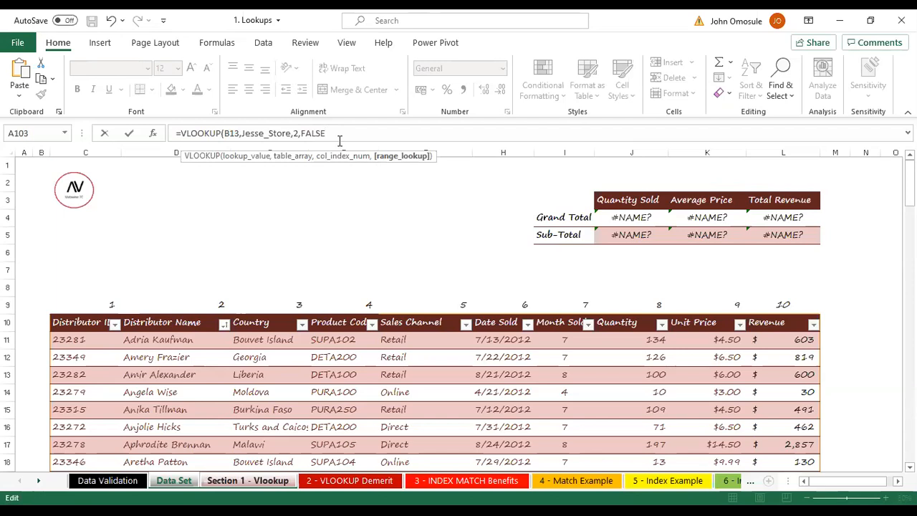
type(")")
key("BackSpace")
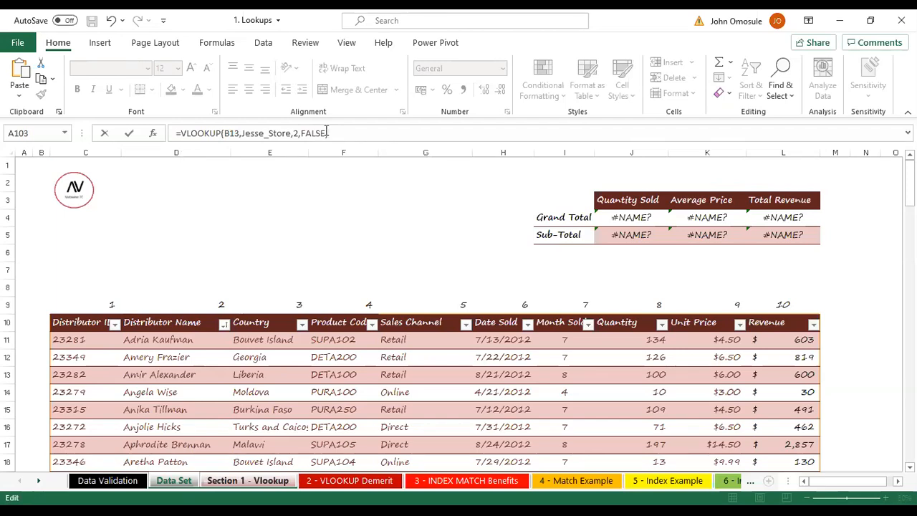
key("Return")
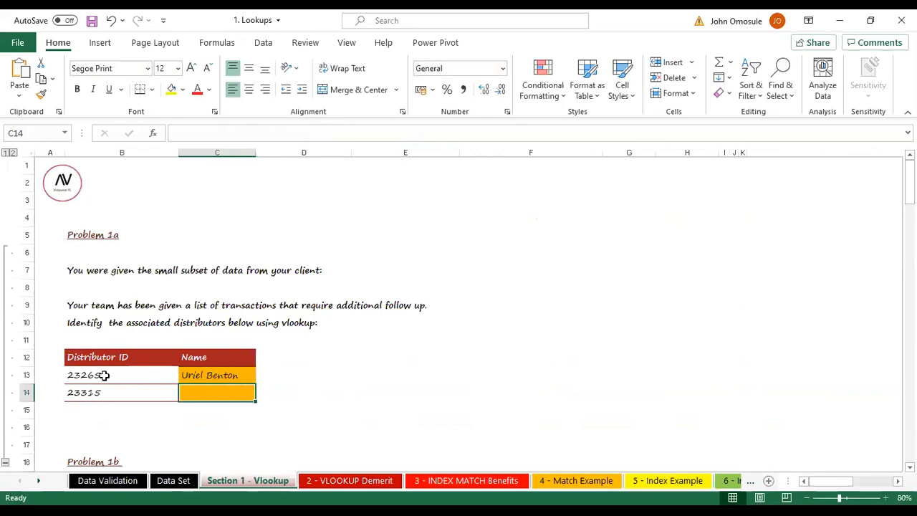
Review the VLOOKUP formula in C13 and highlight the Distributor ID beside it in B13.
left_click(217, 373)
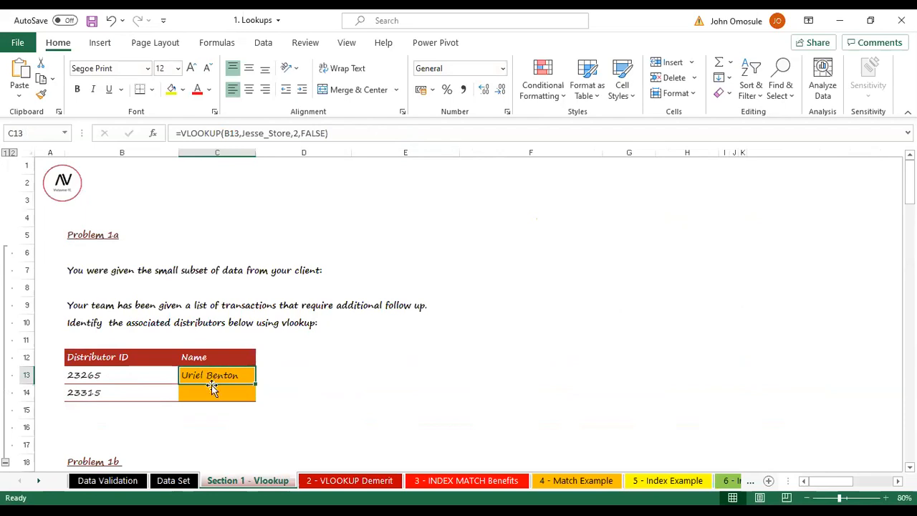
left_click(109, 374)
double_click(109, 374)
left_click_drag(102, 375, 57, 369)
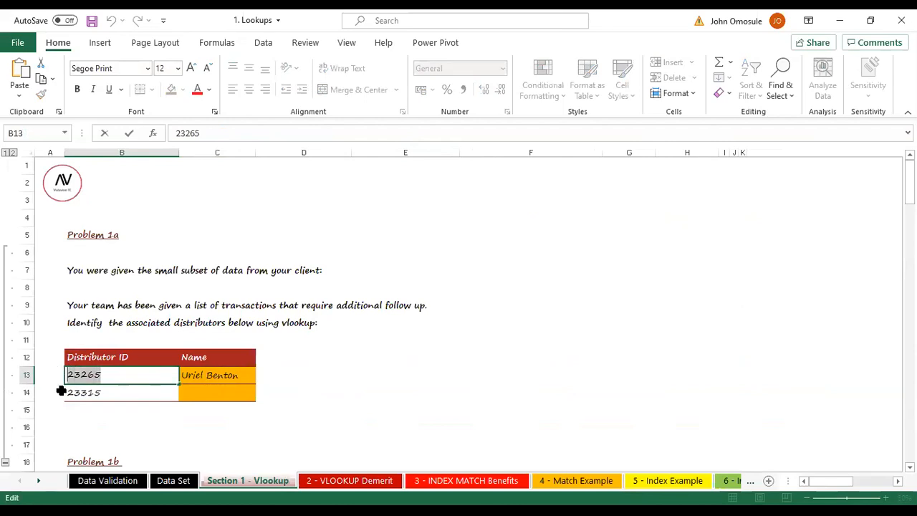
Search the Data Set sheet for the first Distributor ID from Problem 1a.
left_click(173, 480)
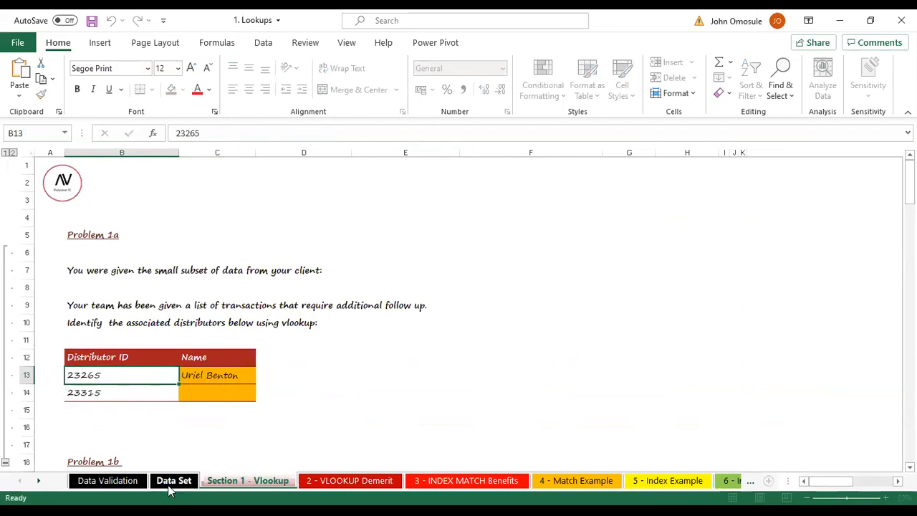
left_click(319, 265)
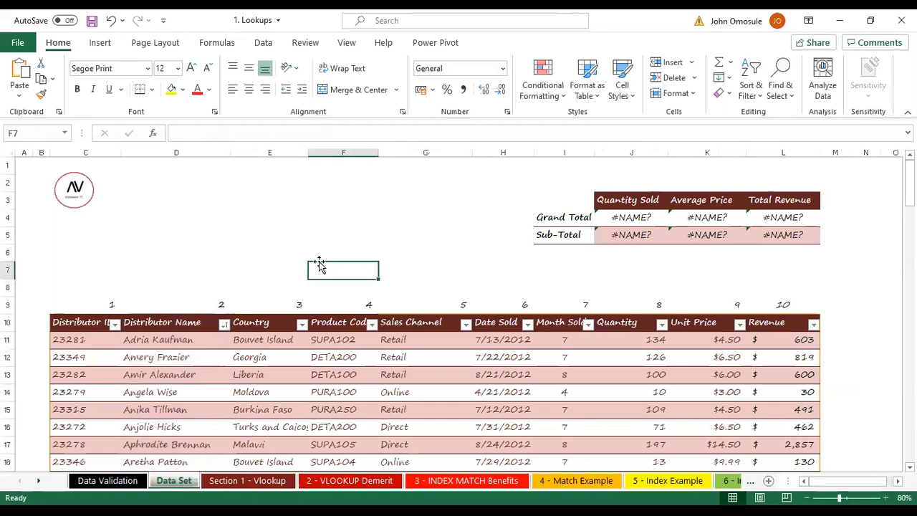
key("ctrl+f")
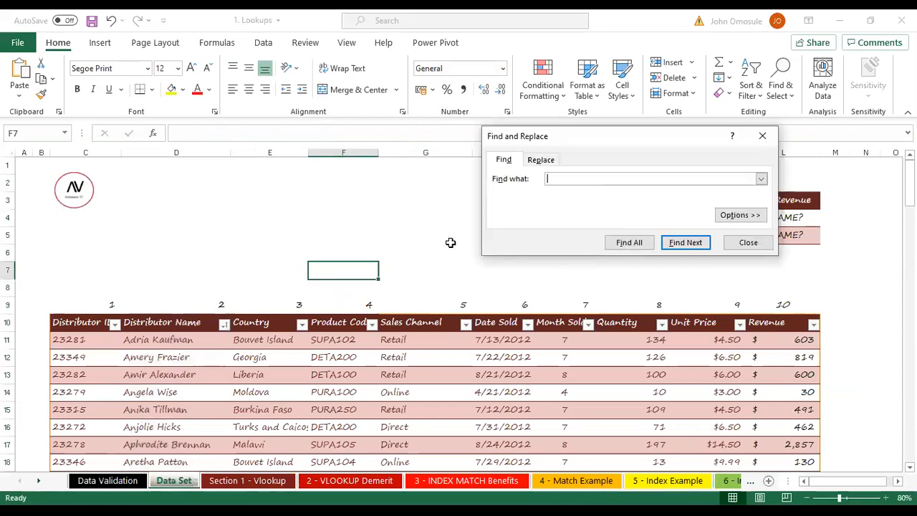
type("23283")
left_click(686, 244)
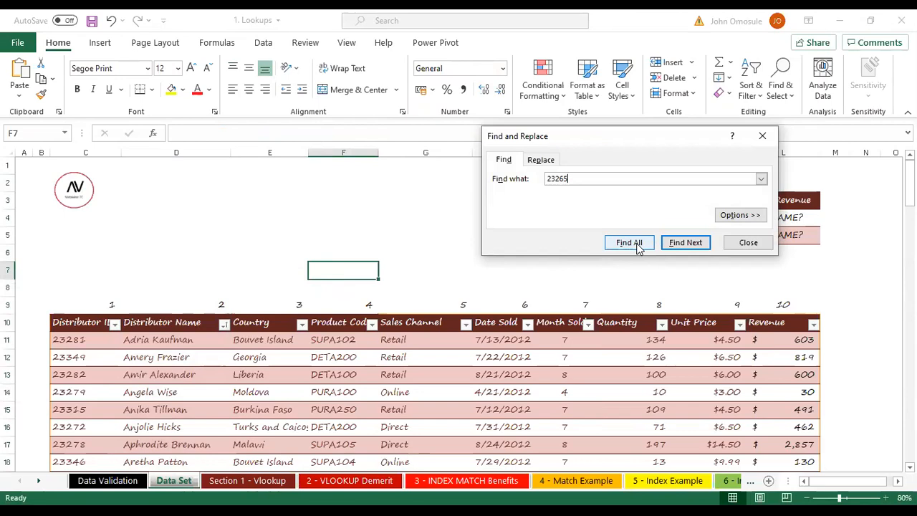
left_click(679, 245)
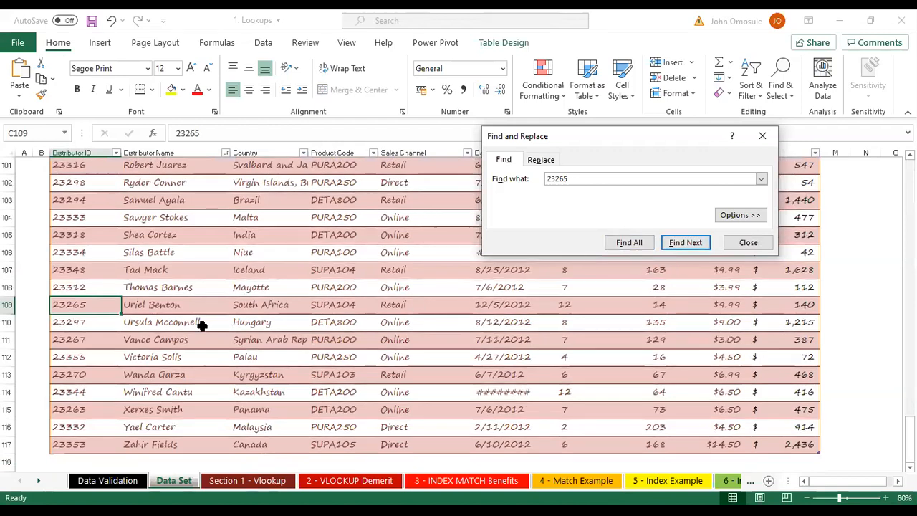
Check the matching record's Distributor ID cell, close the search, and return to the Section 1 - Vlookup sheet.
left_click(75, 307)
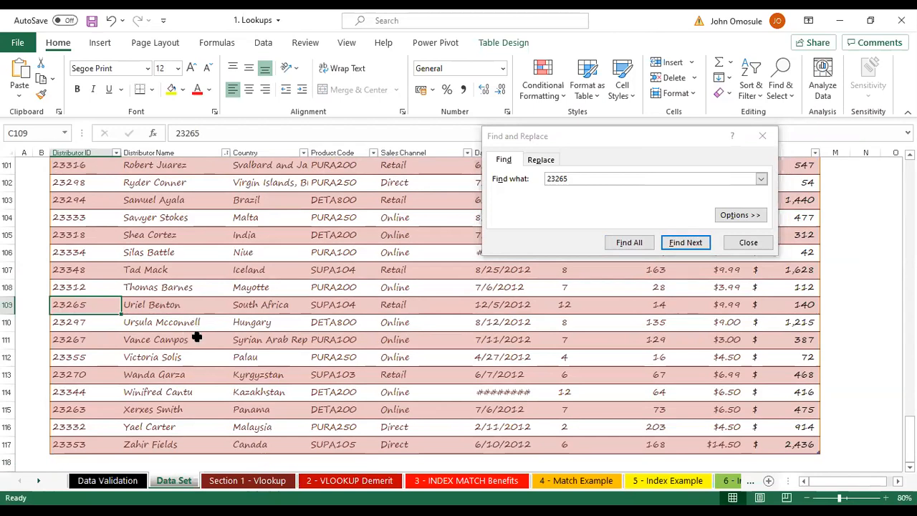
left_click(761, 135)
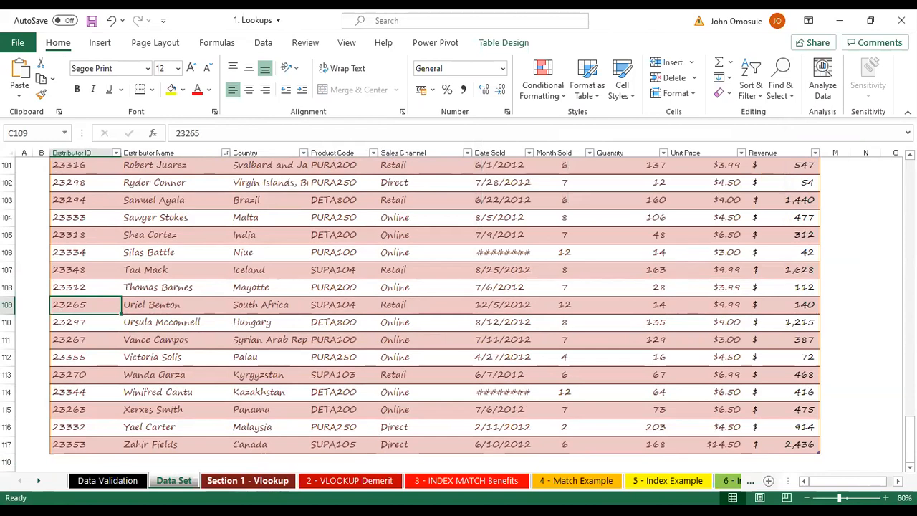
left_click(251, 485)
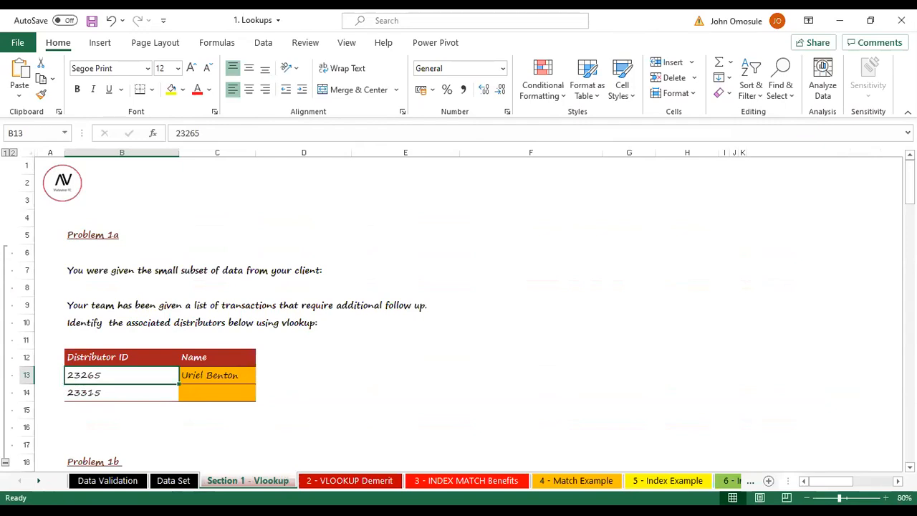
left_click(591, 277)
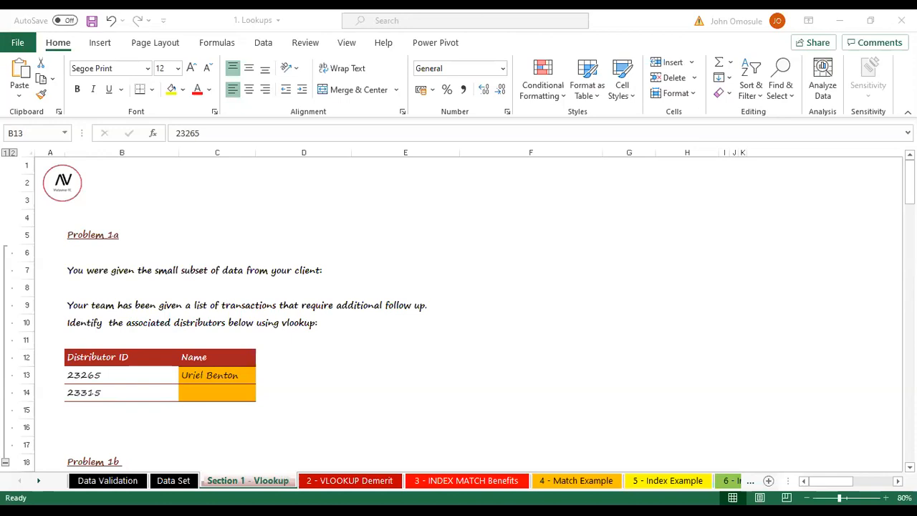
key("alt+Tab")
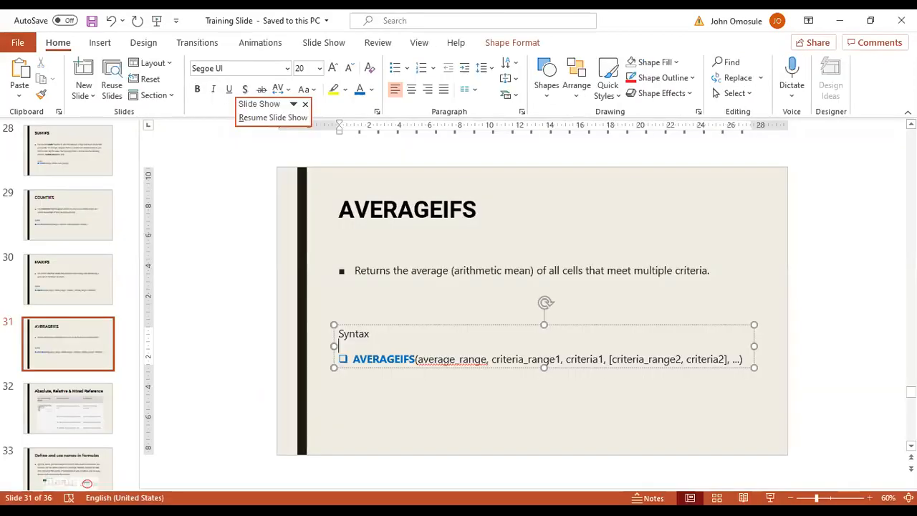
key("alt+Tab")
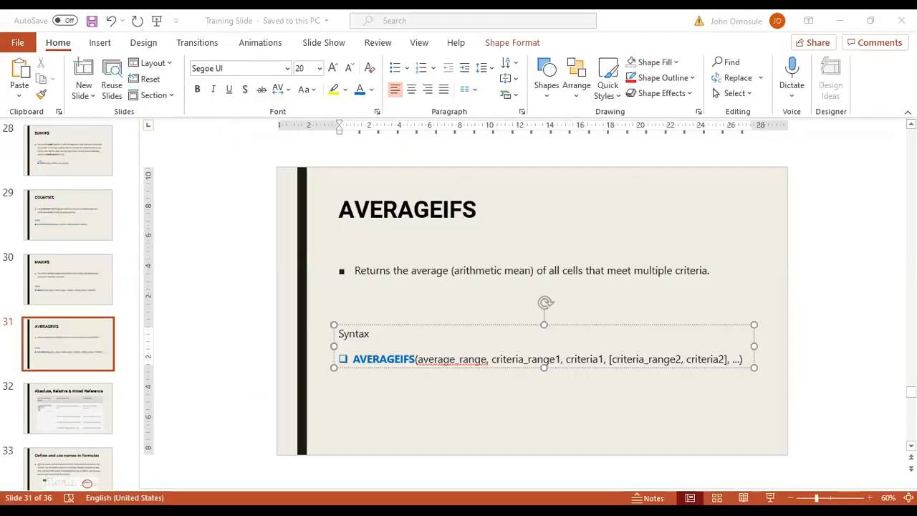
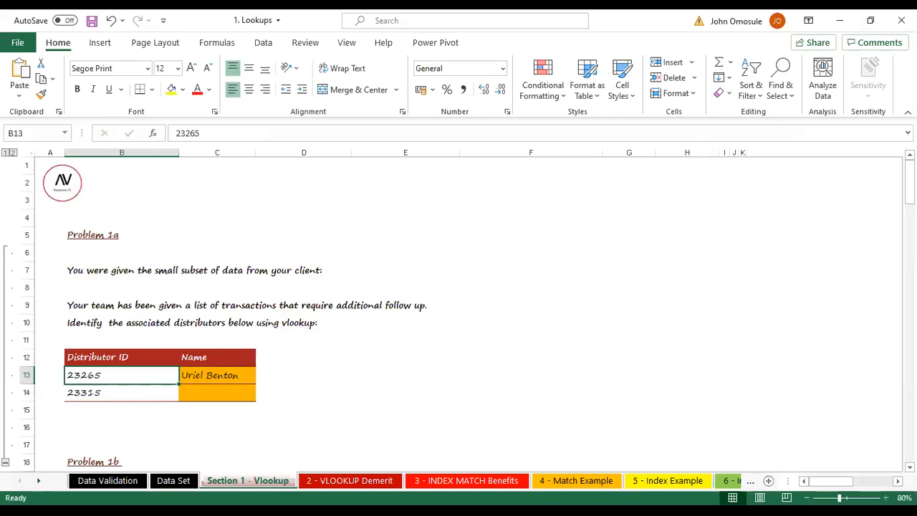
key("alt+Tab")
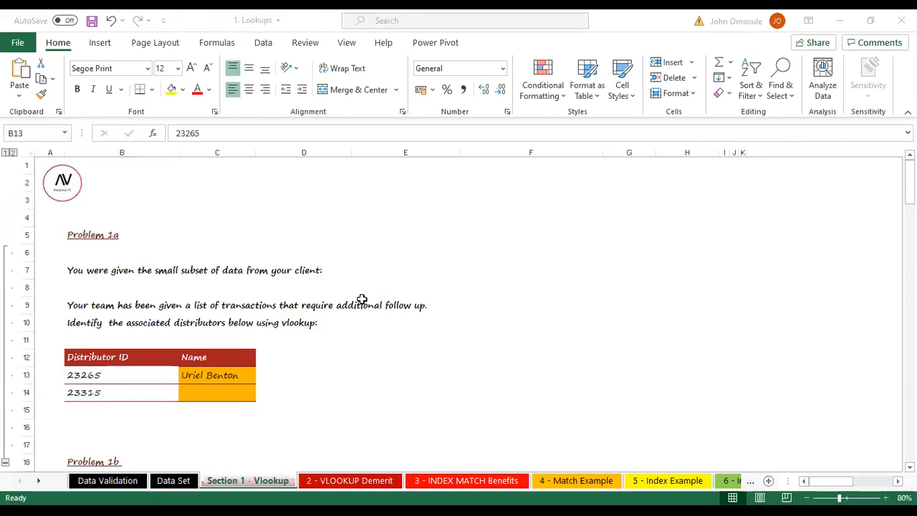
key("alt+Tab")
Inspect the VLOOKUP formula in C13 and highlight its lookup value reference B13.
left_click(212, 373)
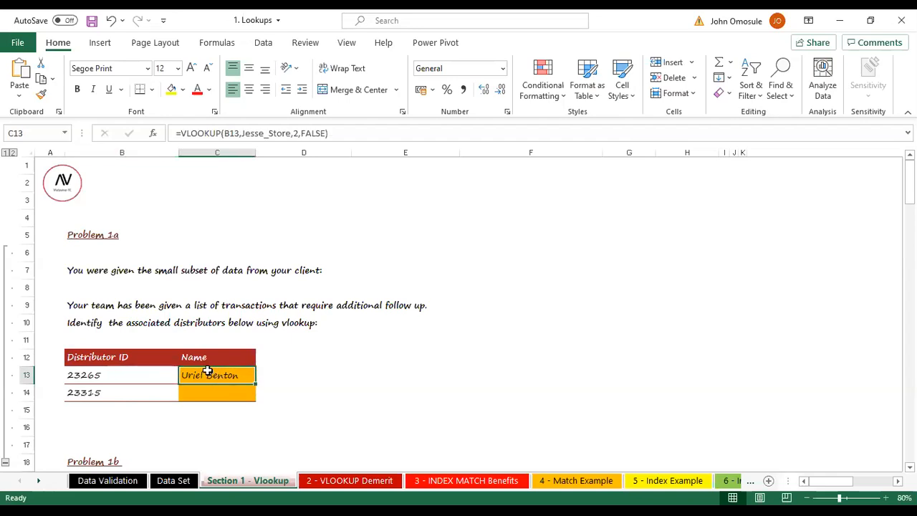
double_click(208, 371)
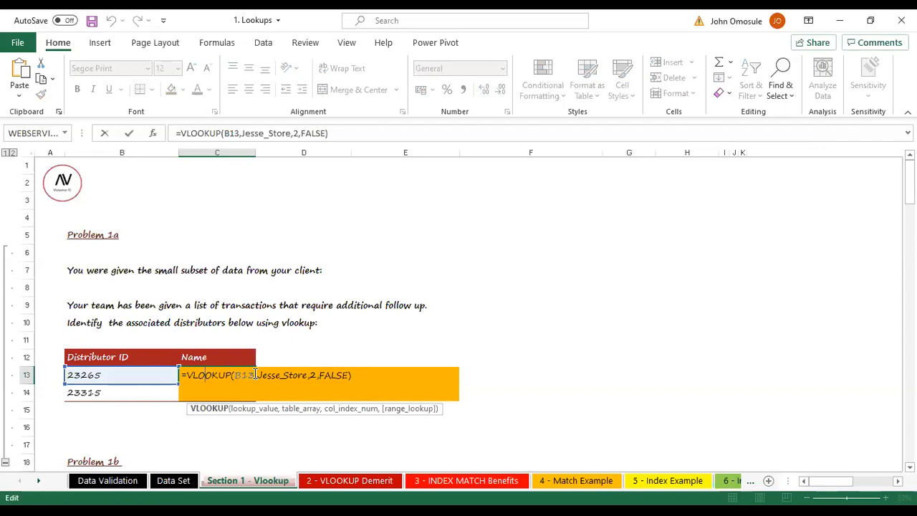
left_click_drag(255, 374, 235, 374)
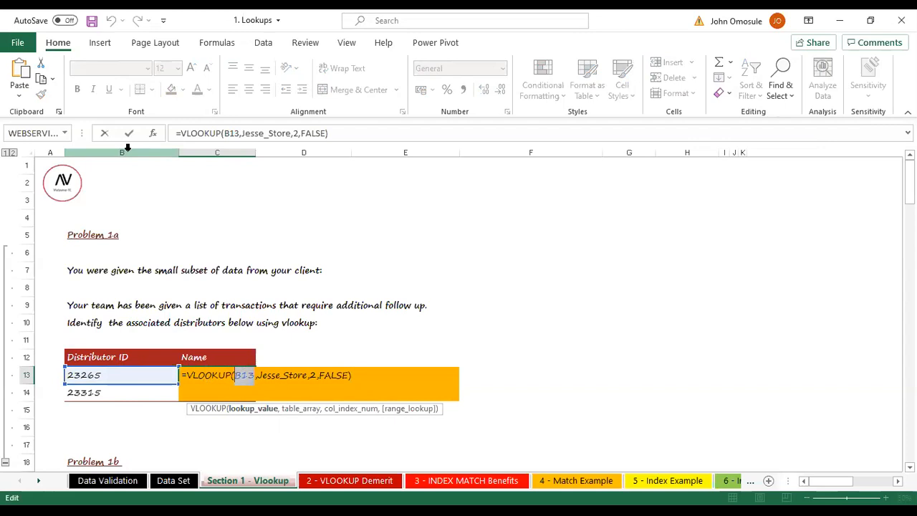
key("Return")
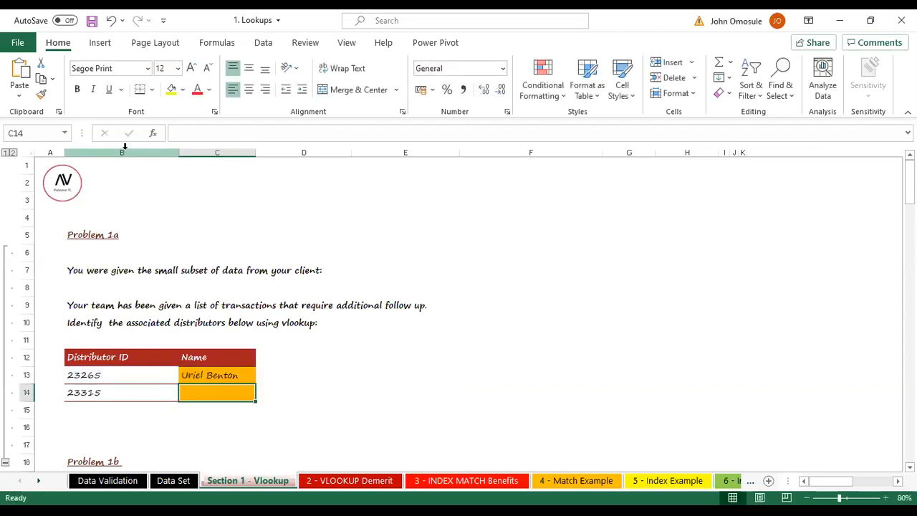
Highlight column B and row 13 to trace the lookup value's cell reference, ending on cell B13.
left_click(125, 146)
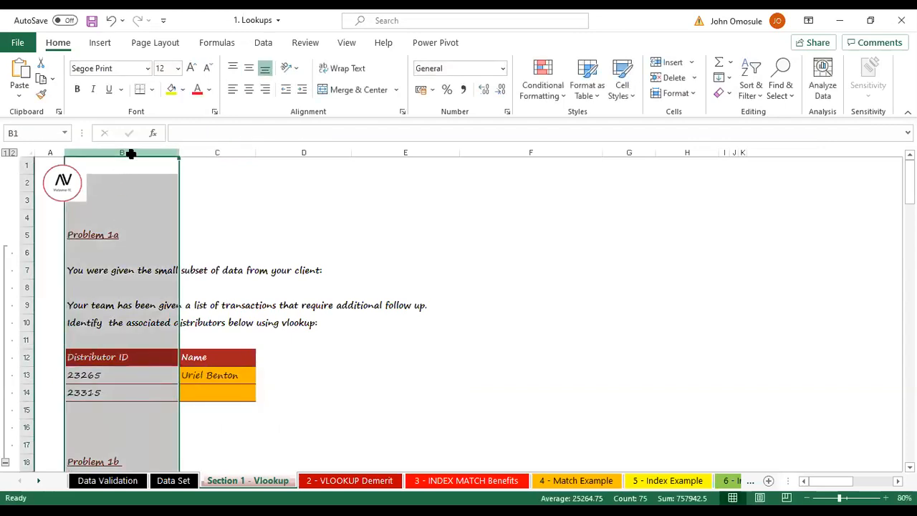
left_click(223, 253)
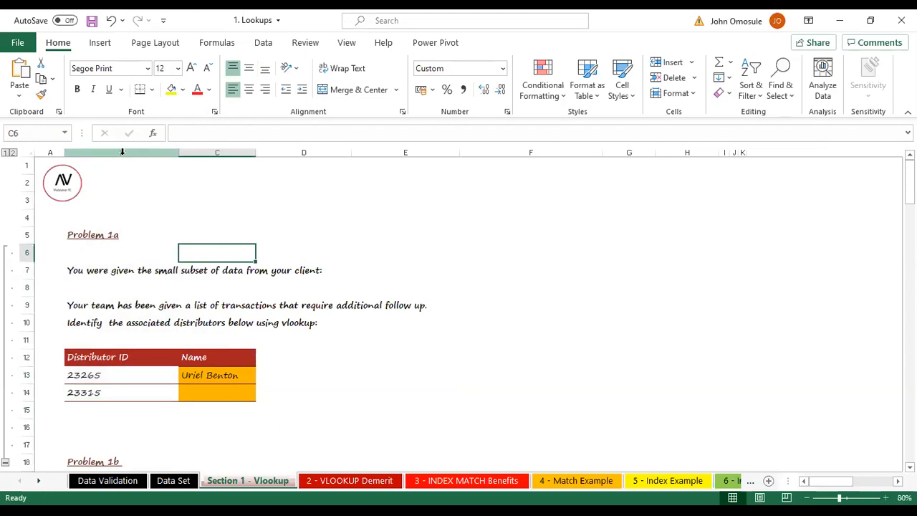
left_click(23, 374)
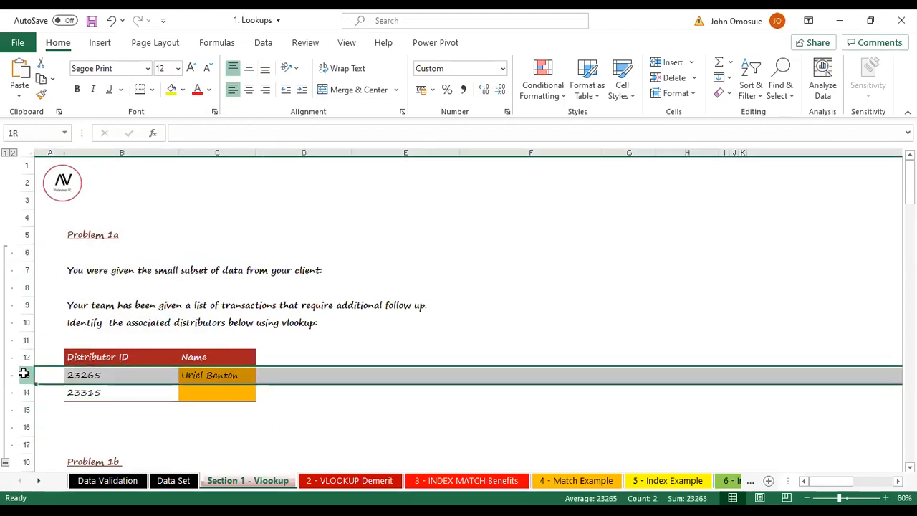
left_click(138, 152)
left_click(122, 374)
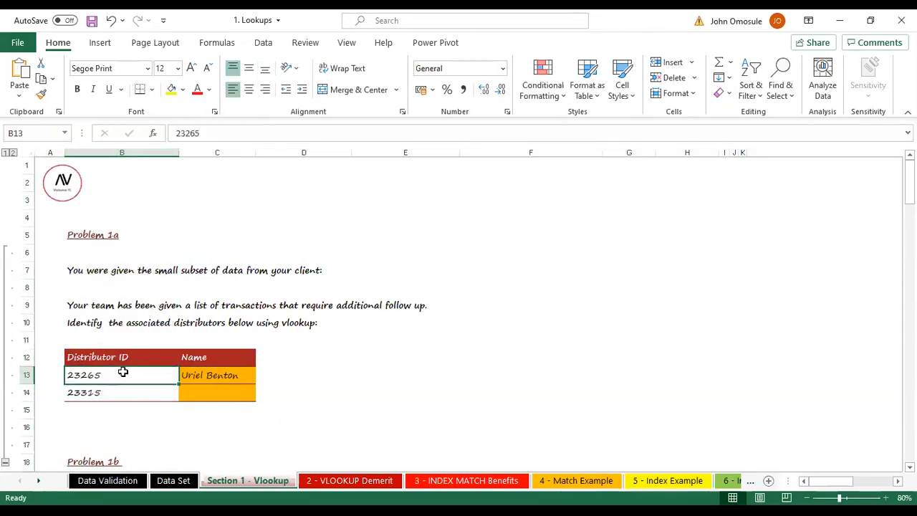
Review the arguments of the VLOOKUP formula in the first Name cell, C13.
left_click(206, 371)
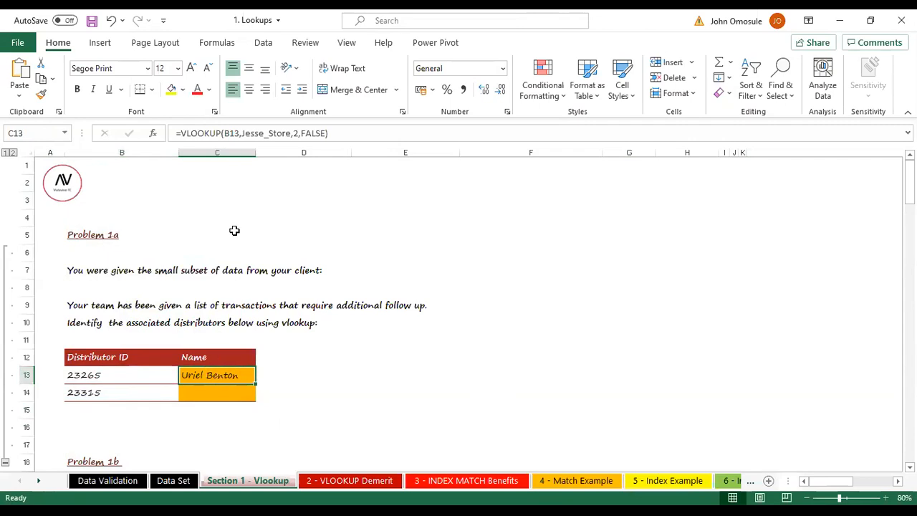
double_click(206, 375)
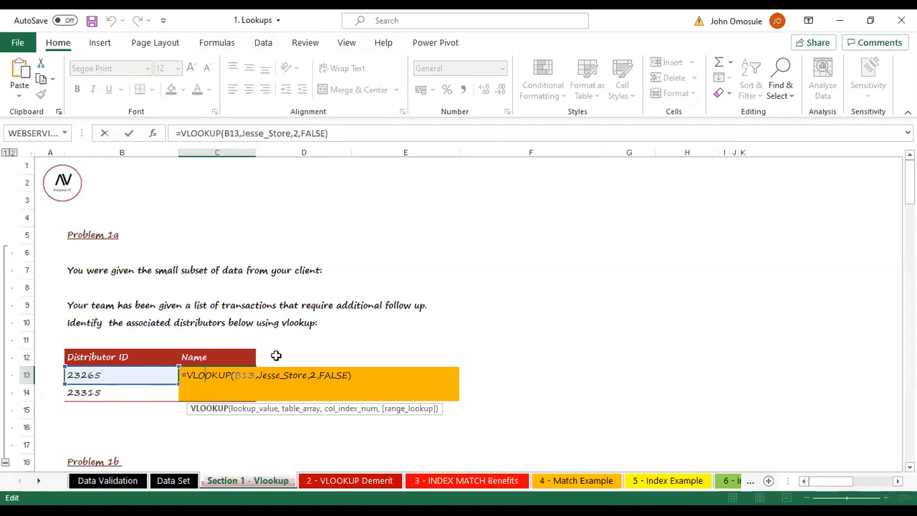
key("Return")
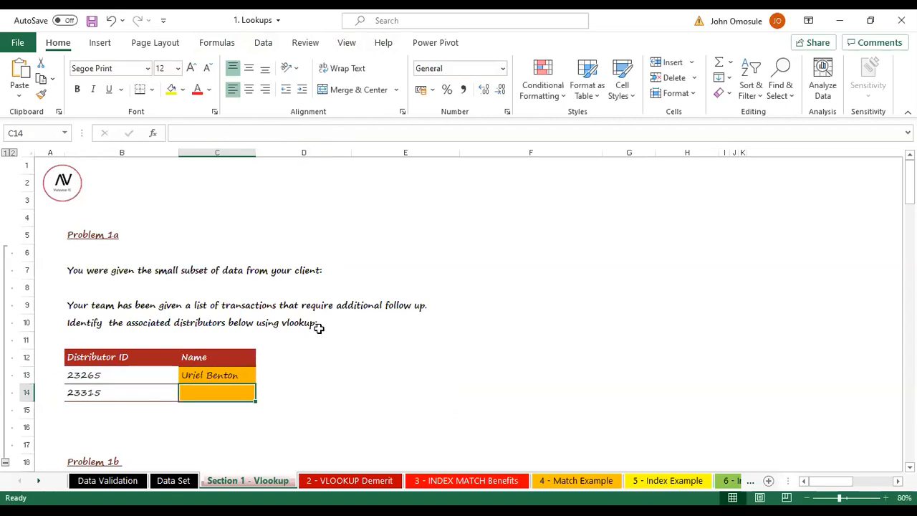
Look through the workbook's defined names and delete the name Age.
left_click(222, 43)
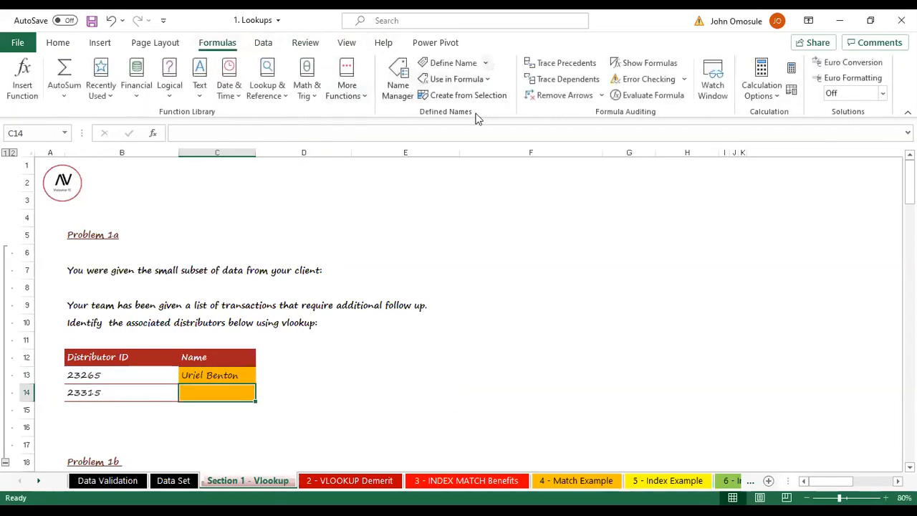
left_click(397, 86)
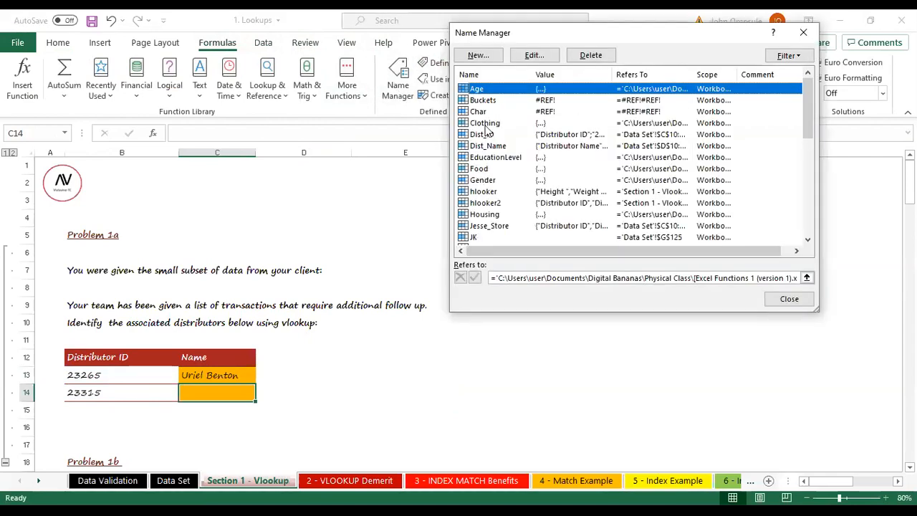
scroll(503, 199, "down", 7)
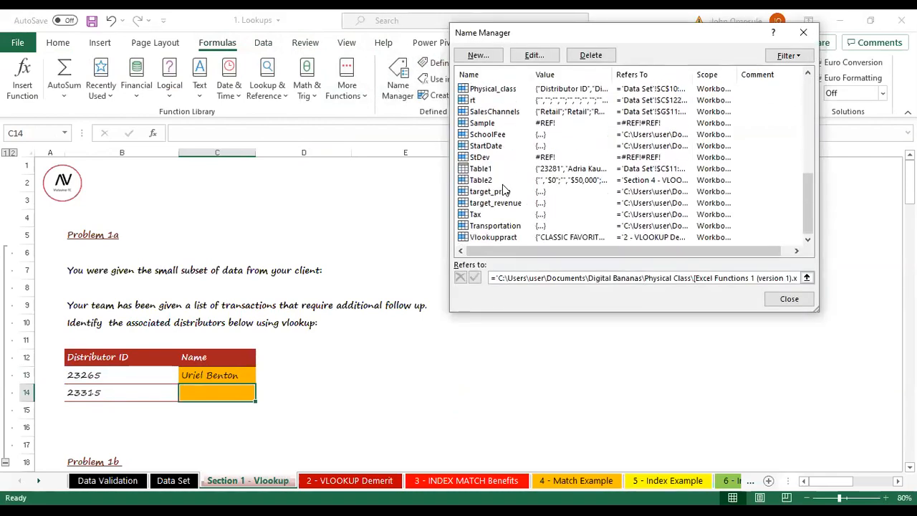
scroll(507, 175, "up", 7)
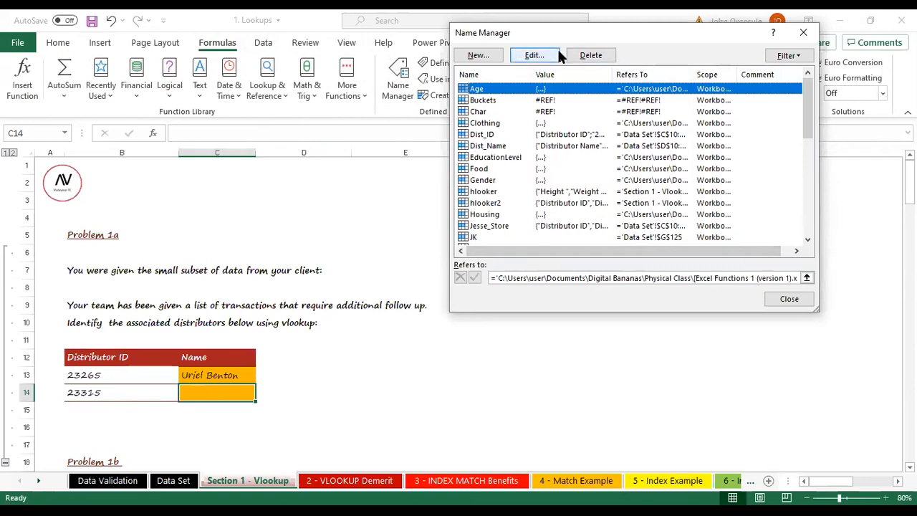
left_click(590, 55)
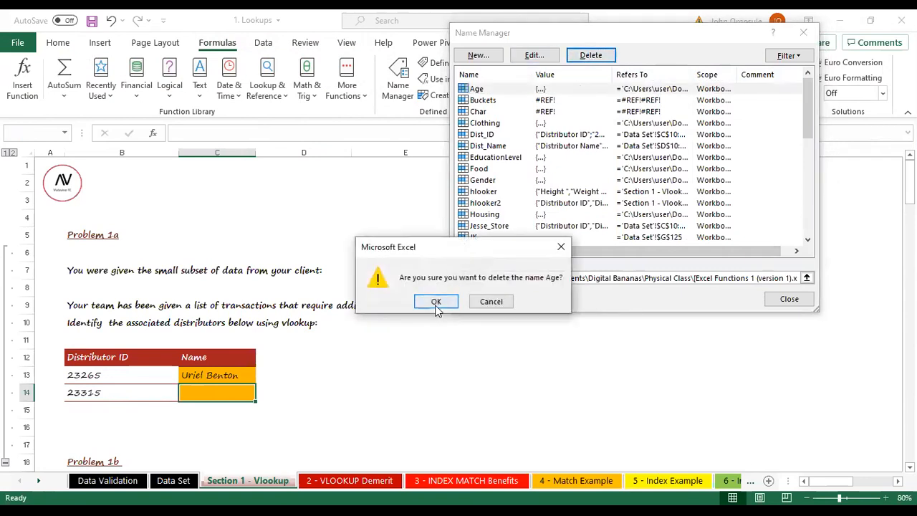
left_click(435, 302)
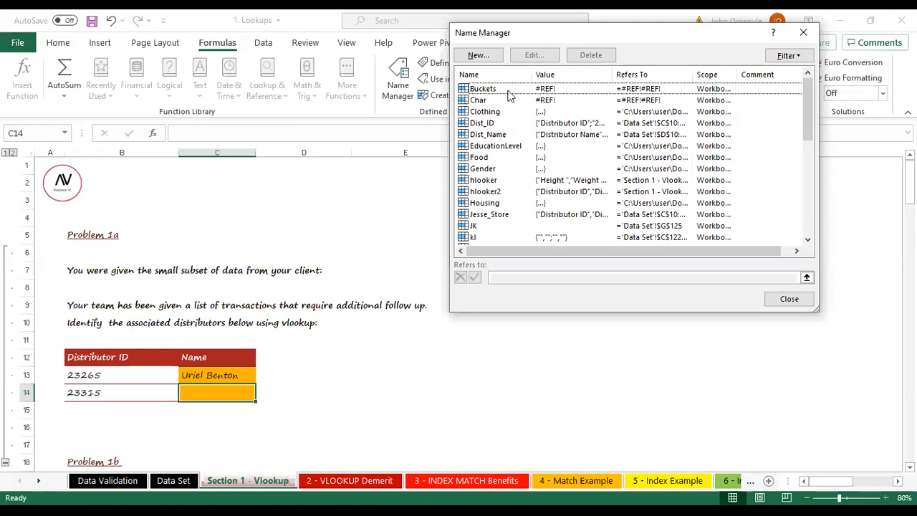
Select all the defined names from Buckets through Vlookuppract and delete them together.
left_click(494, 90)
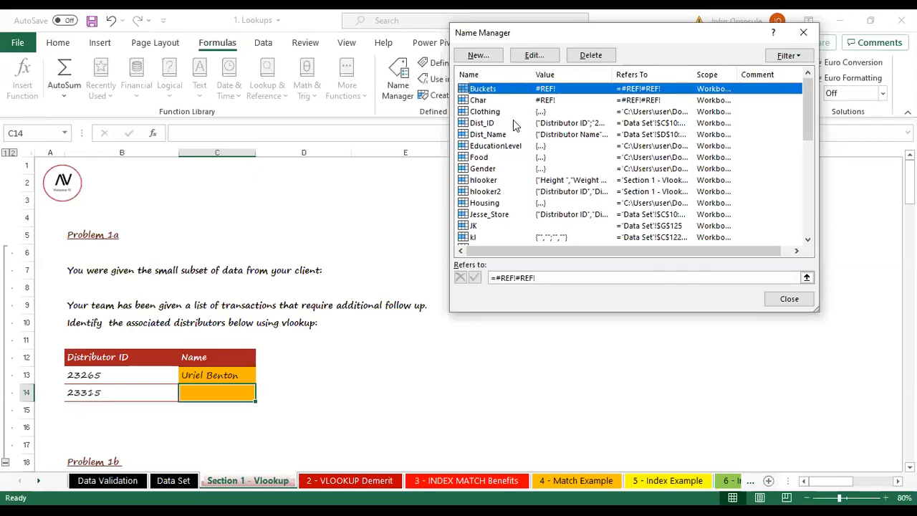
left_click(490, 101, "shift")
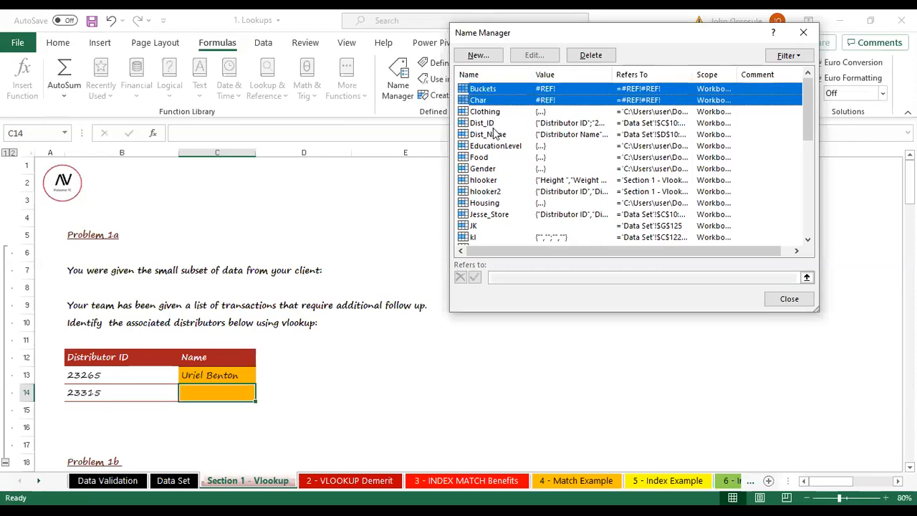
left_click(508, 237, "shift")
scroll(810, 157, "down", 1)
left_click_drag(810, 158, 812, 235)
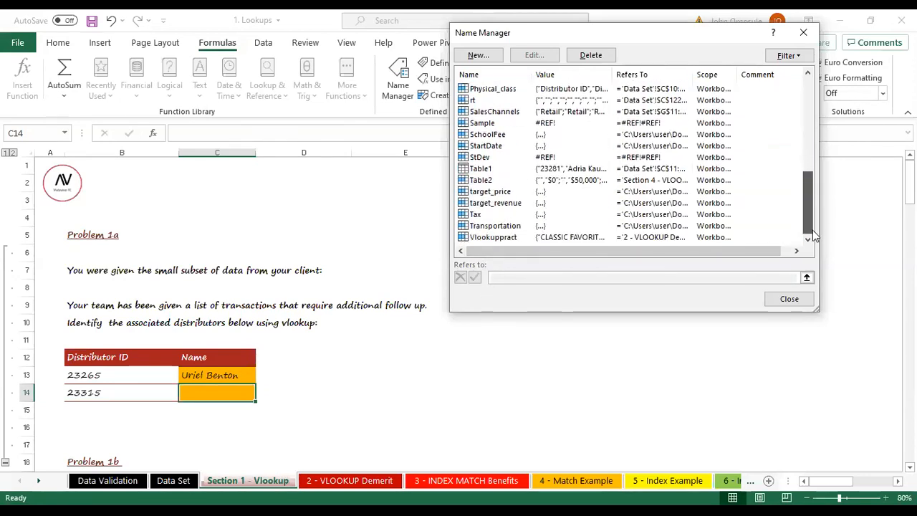
left_click(546, 238, "shift")
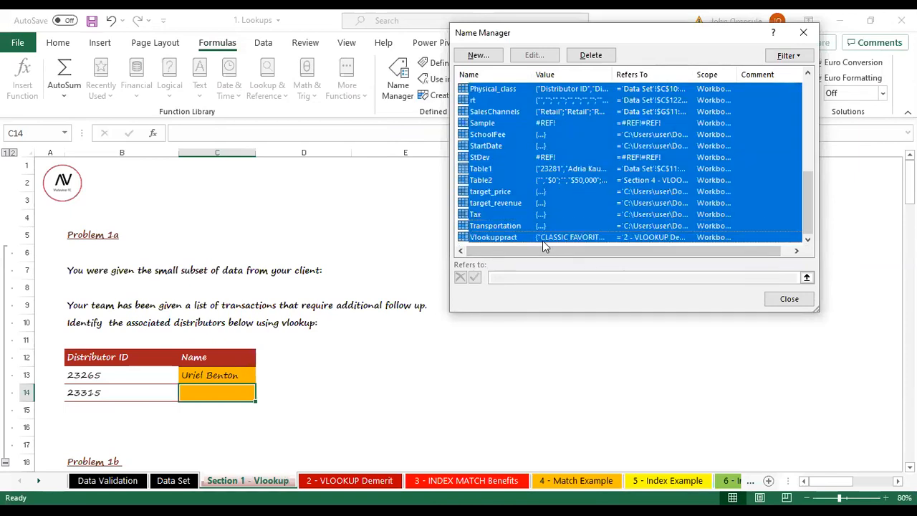
left_click(592, 56)
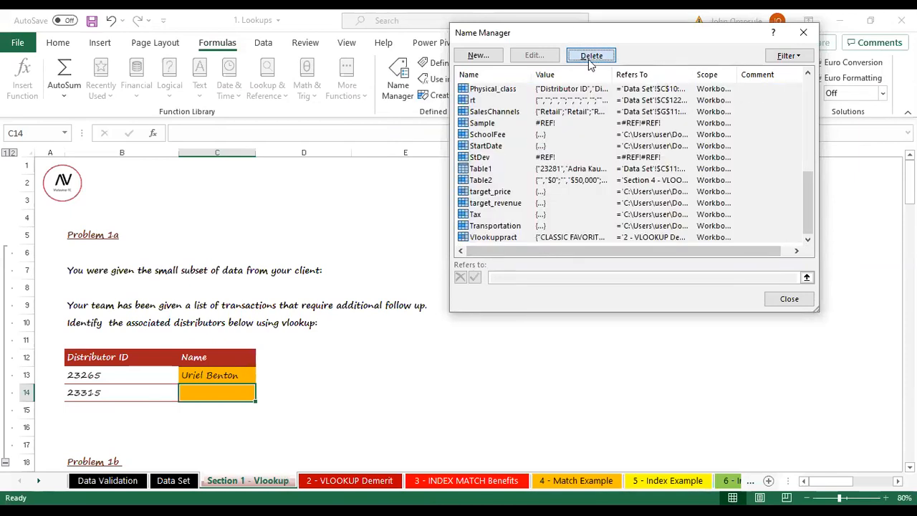
left_click(436, 302)
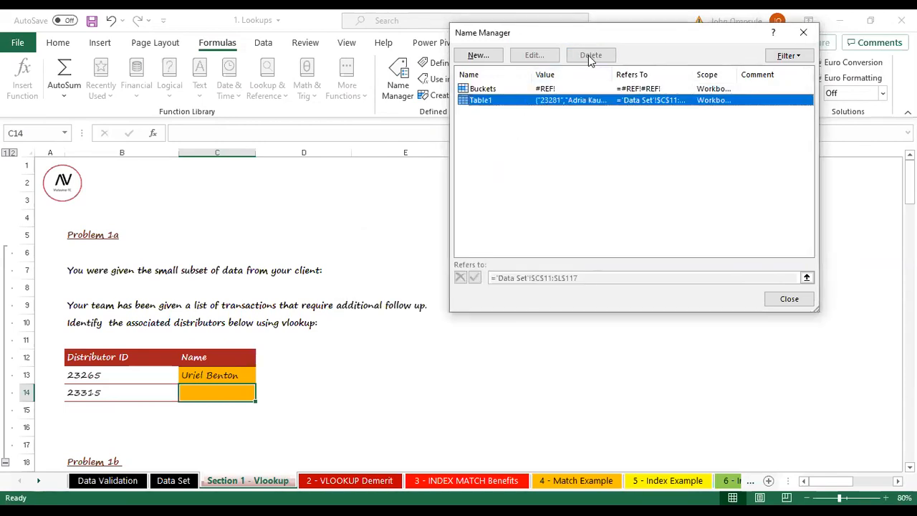
Delete the leftover defined name Buckets, which has a broken reference.
left_click(502, 91)
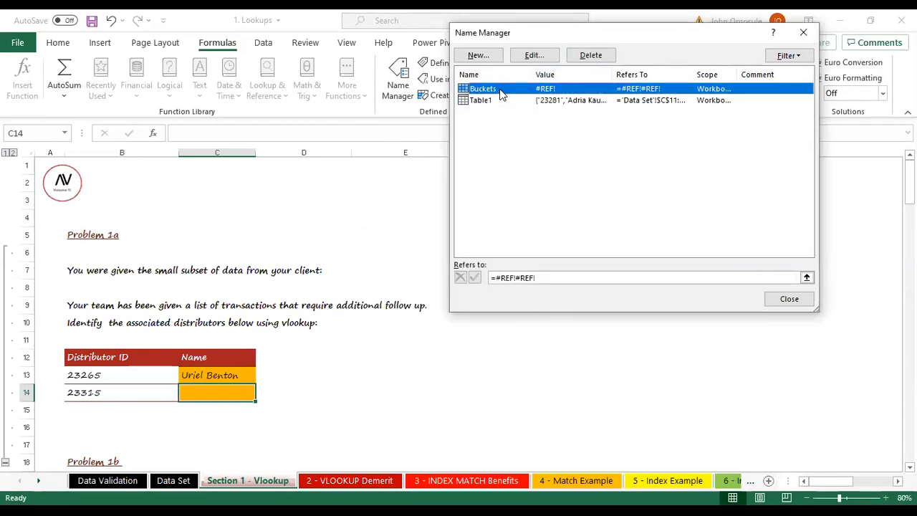
left_click(590, 55)
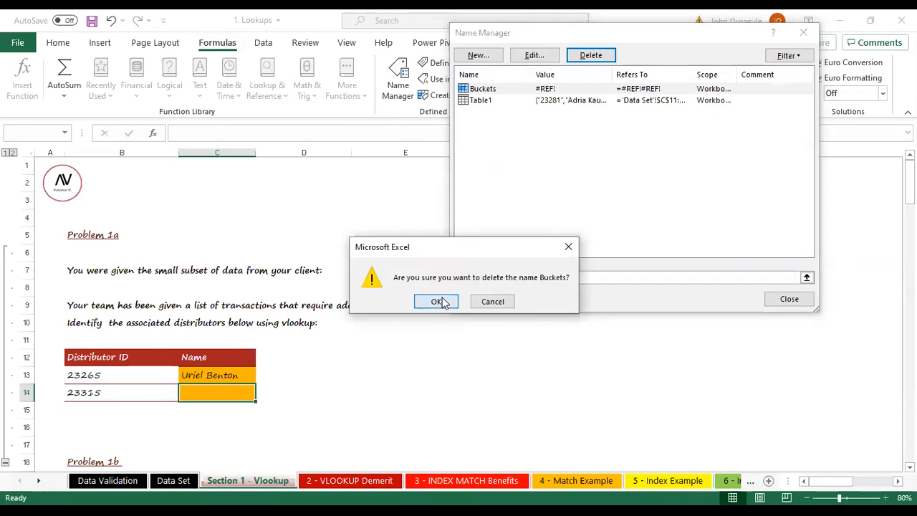
left_click(438, 301)
Examine the Table1 entry among the defined names and check whether it can be deleted.
left_click(533, 88)
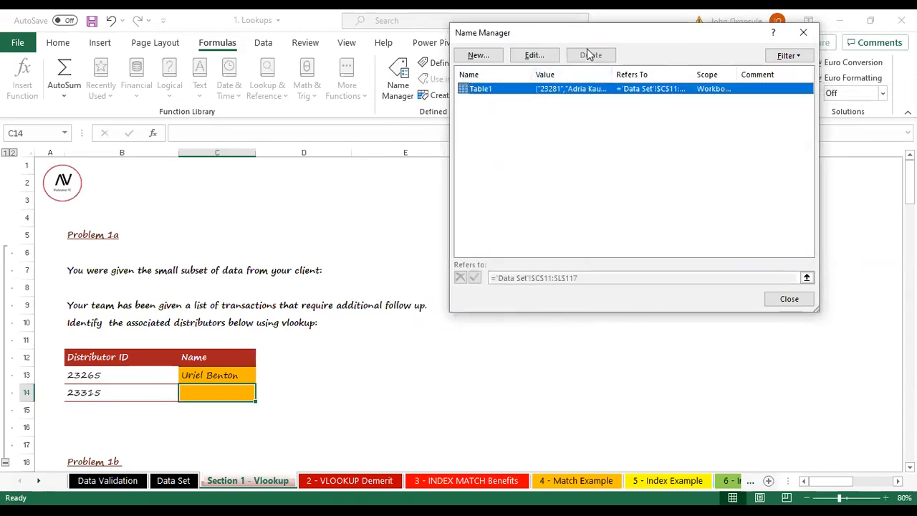
left_click(489, 162)
left_click(479, 89)
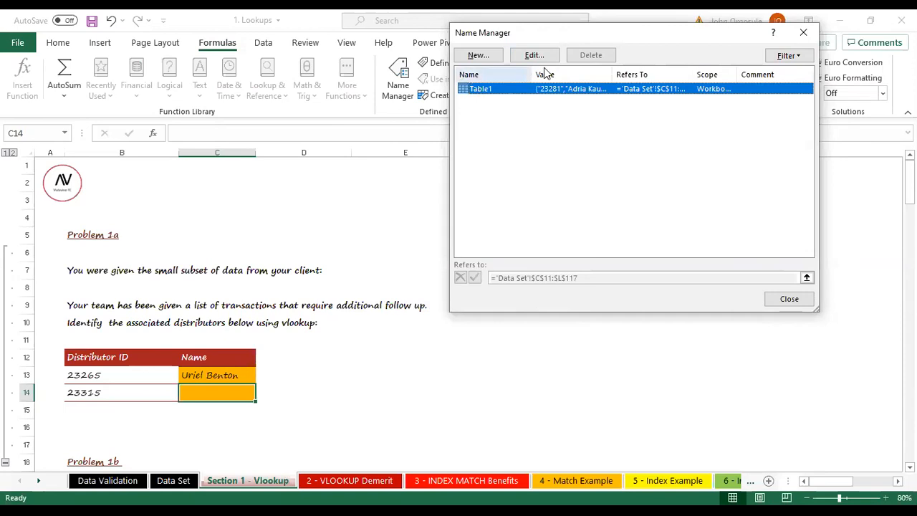
left_click(515, 178)
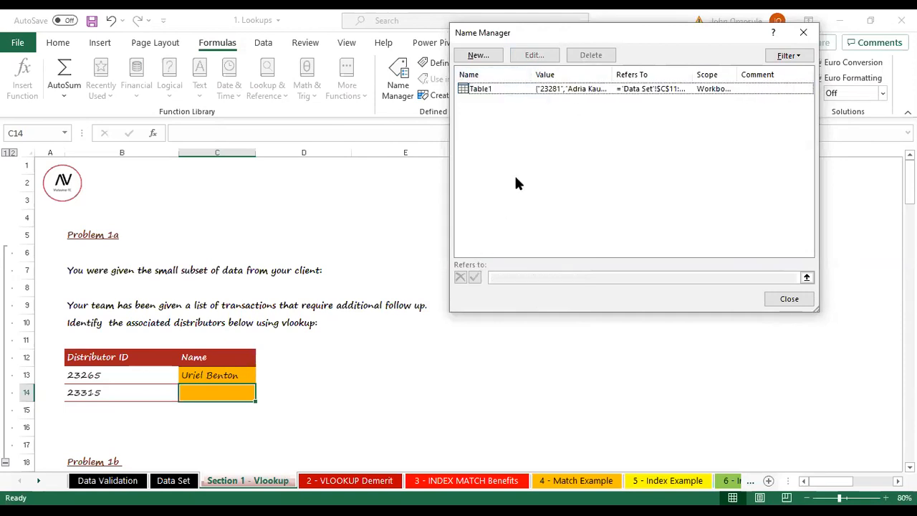
left_click(474, 90)
left_click(552, 119)
left_click(547, 89)
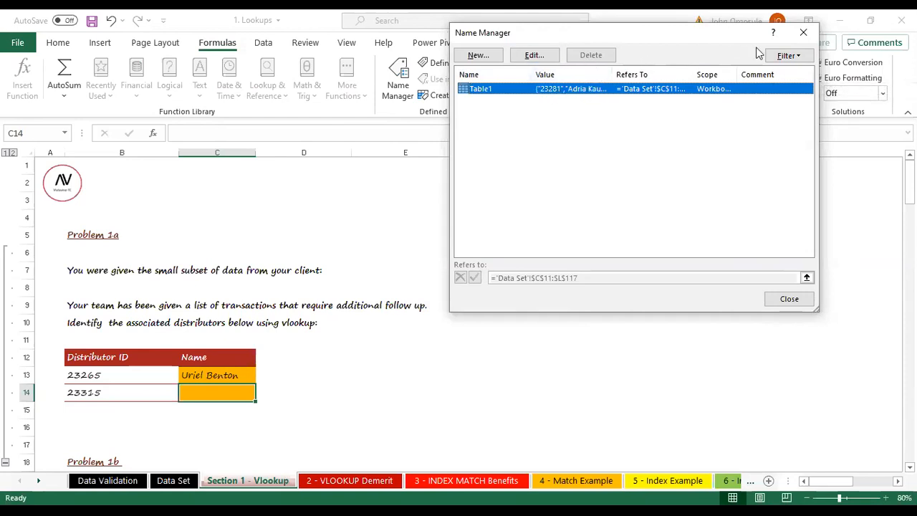
Close the Name Manager and check the VLOOKUP result and formula in C13.
left_click(808, 33)
left_click(495, 252)
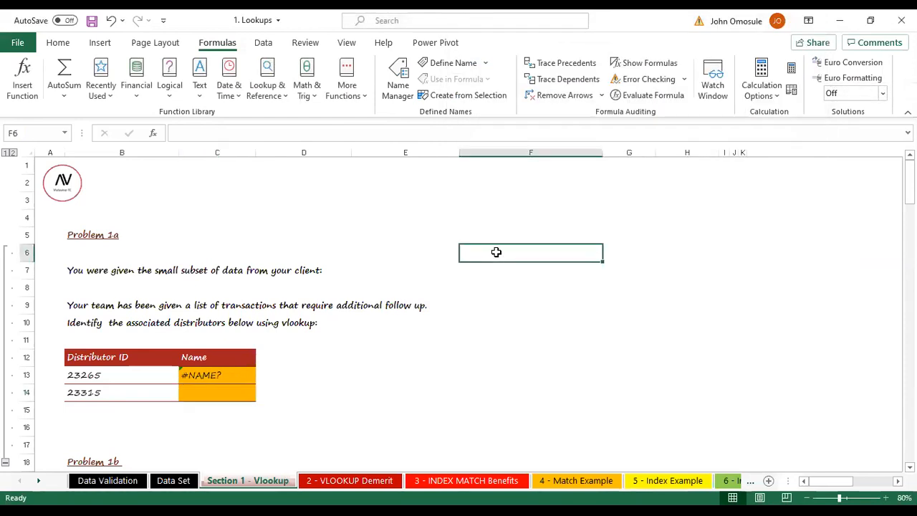
left_click(227, 375)
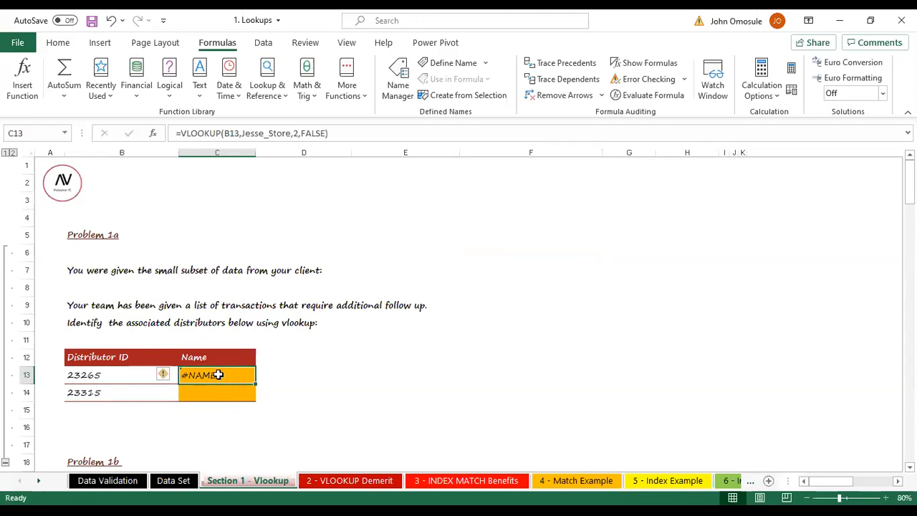
Remove the Jesse_Store table array argument from the VLOOKUP formula in C13.
double_click(230, 374)
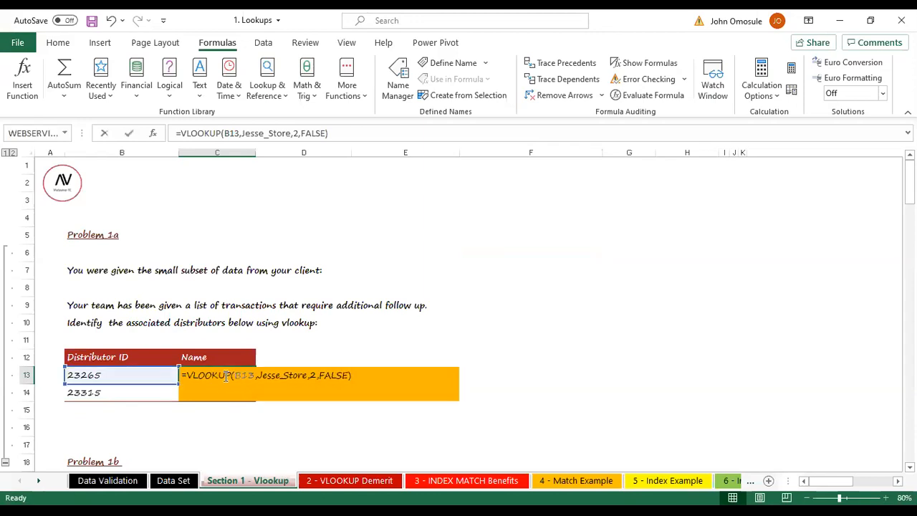
left_click(309, 375)
key("BackSpace")
key("BackSpace")
key("BackSpace")
key("BackSpace")
key("BackSpace")
key("BackSpace")
key("BackSpace")
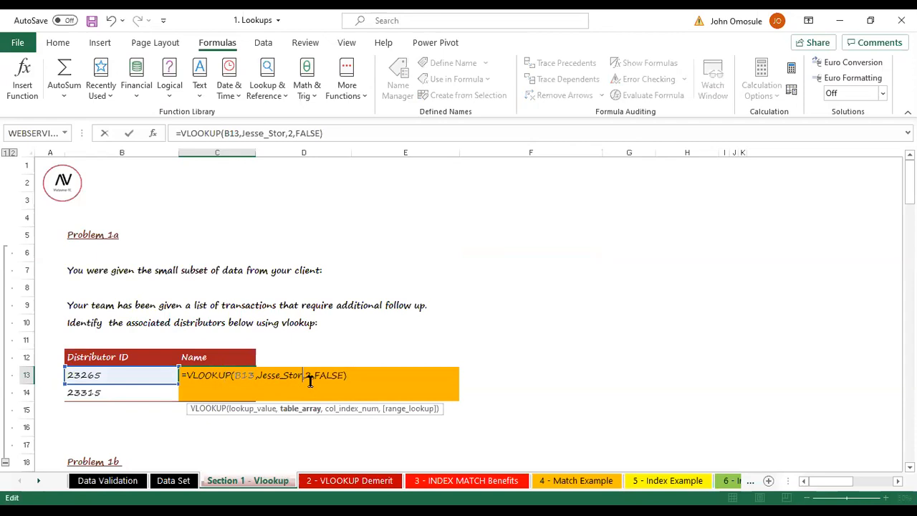
key("BackSpace")
key("BackSpace")
key("BackSpace")
key("BackSpace")
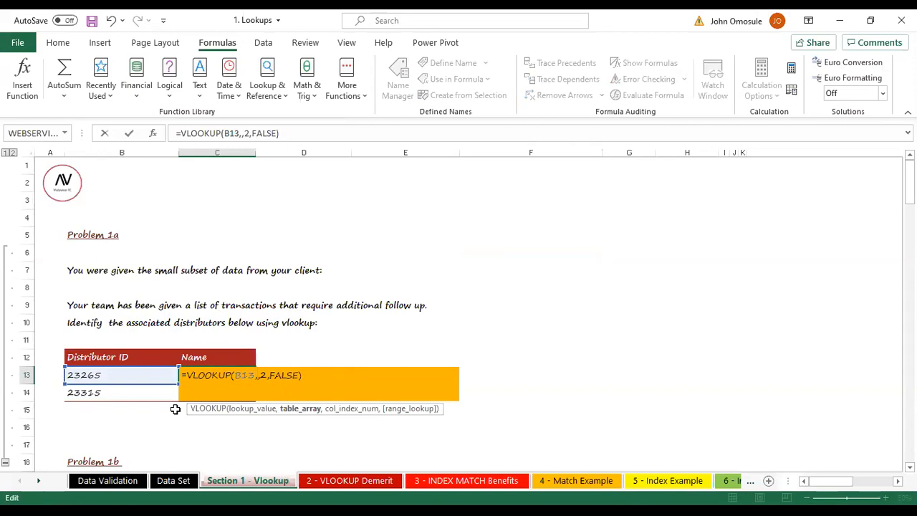
Set the VLOOKUP's table array to the whole Data Set table including headers, Table1[#All].
left_click(174, 480)
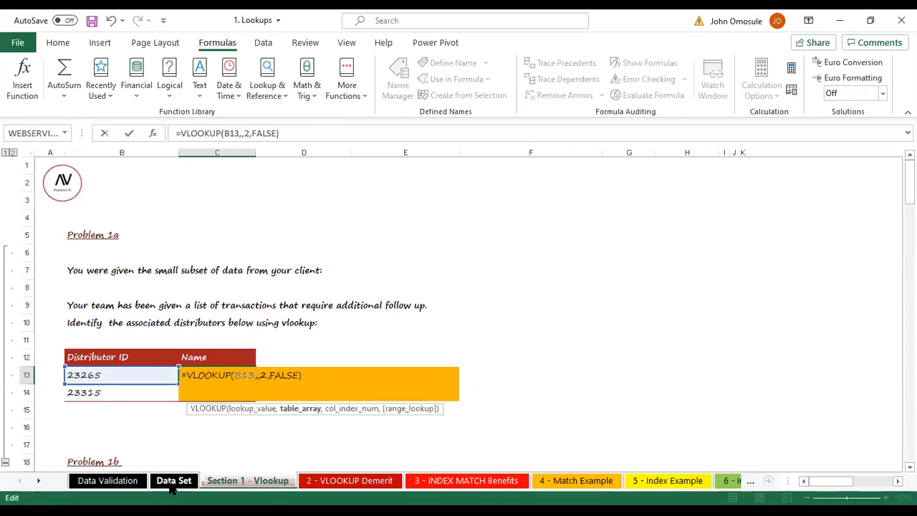
scroll(250, 225, "up", 20)
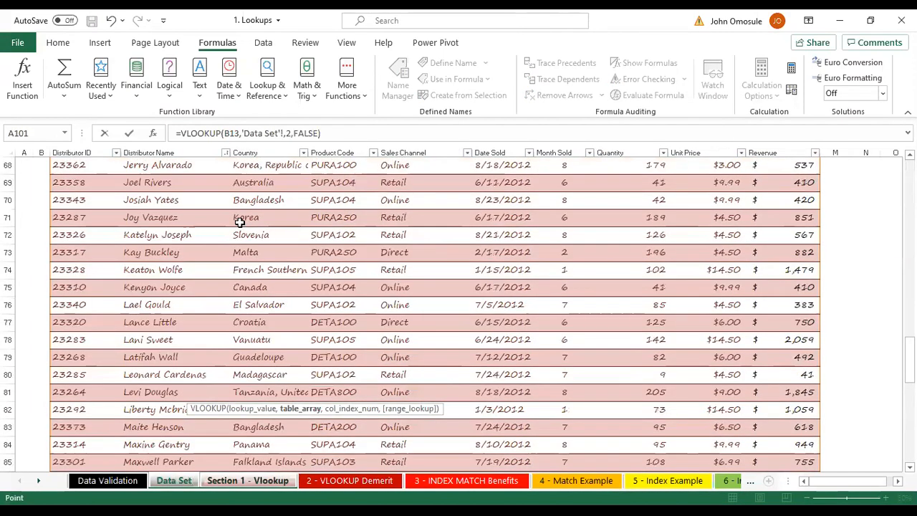
scroll(114, 186, "up", 3)
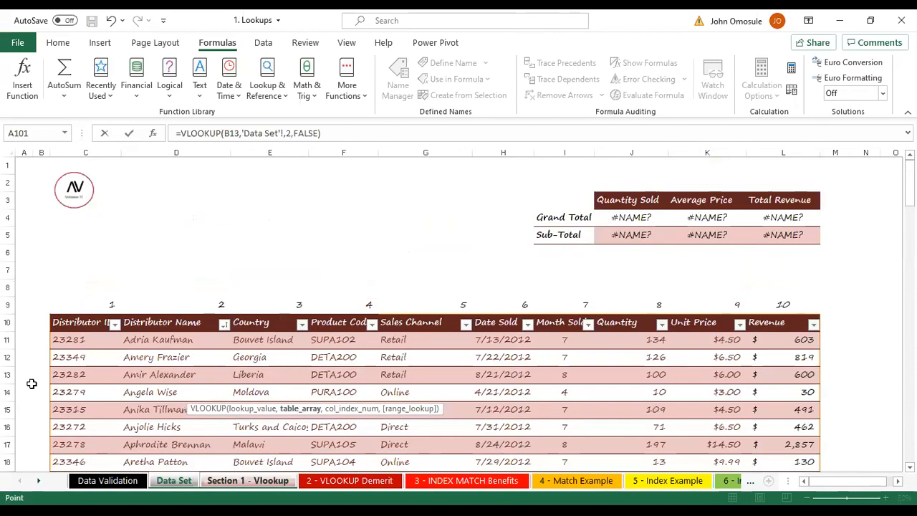
left_click(57, 324)
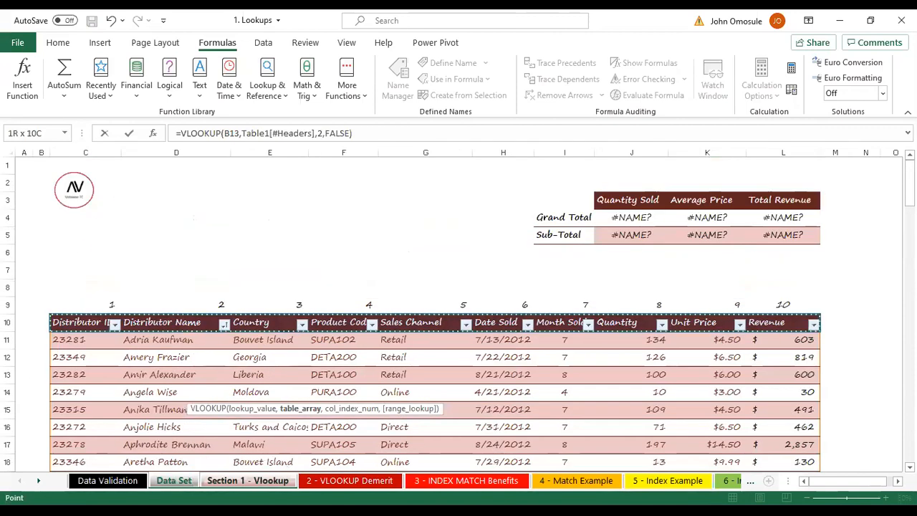
left_click_drag(57, 324, 100, 438)
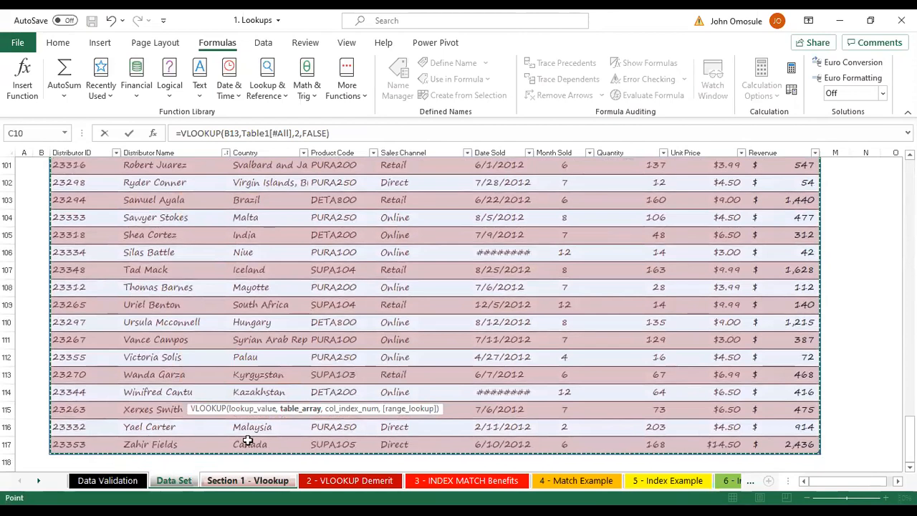
Clear the Table1[#All] reference from the C13 VLOOKUP and commit the formula with an empty table array.
left_click(292, 134)
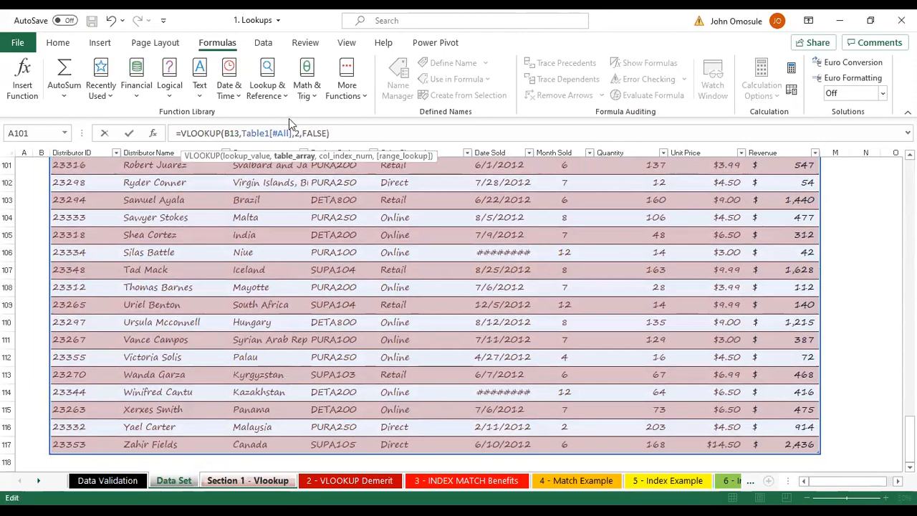
key("BackSpace")
key("BackSpace")
key("BackSpace")
key("BackSpace")
key("BackSpace")
key("BackSpace")
key("BackSpace")
key("BackSpace")
key("BackSpace")
key("BackSpace")
key("BackSpace")
key("BackSpace")
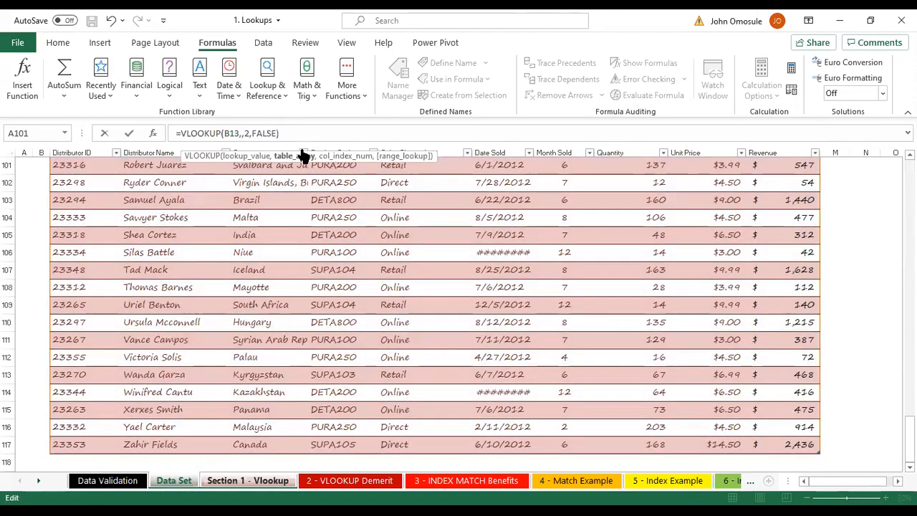
key("Return")
left_click(312, 360)
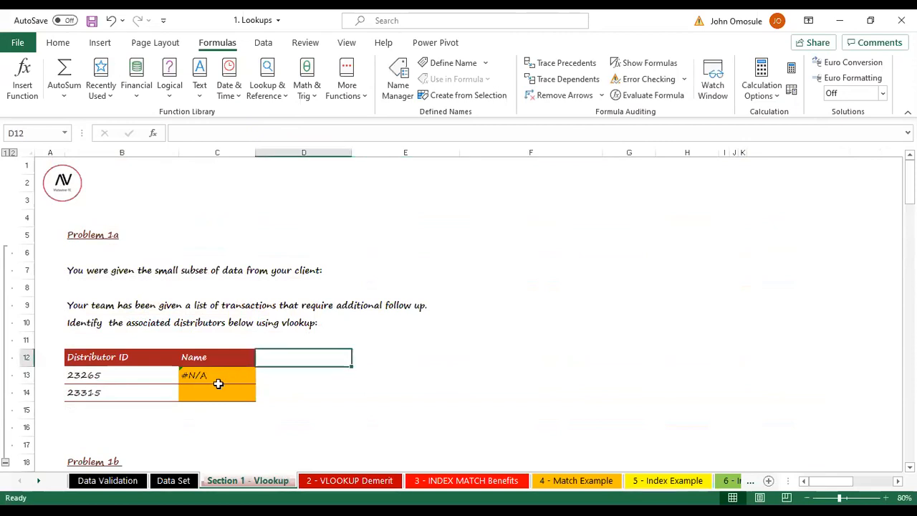
Apply all borders to the empty range E2:G7 above the table on the Data Set sheet.
left_click(169, 481)
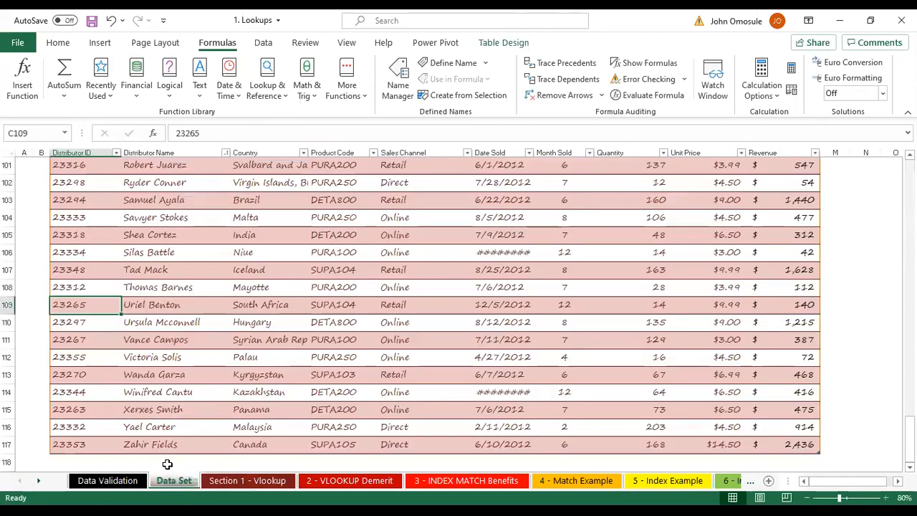
scroll(464, 337, "up", 20)
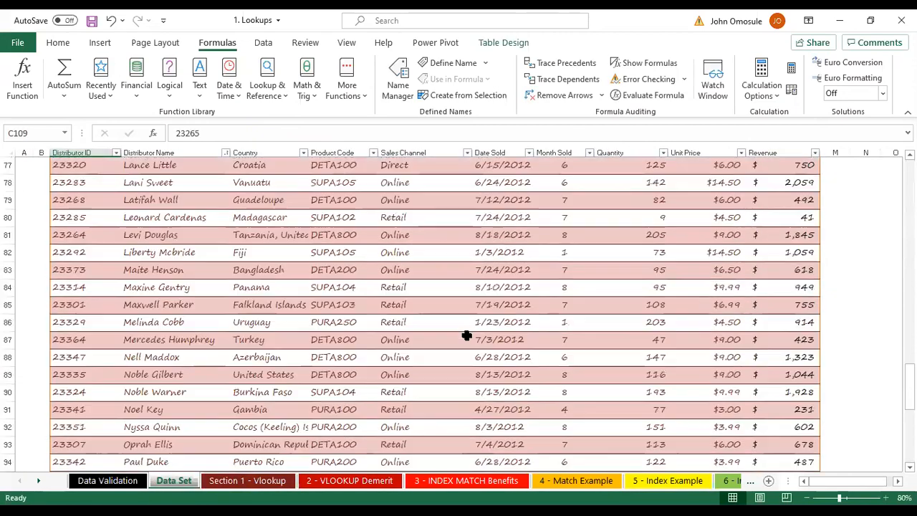
scroll(469, 327, "up", 3)
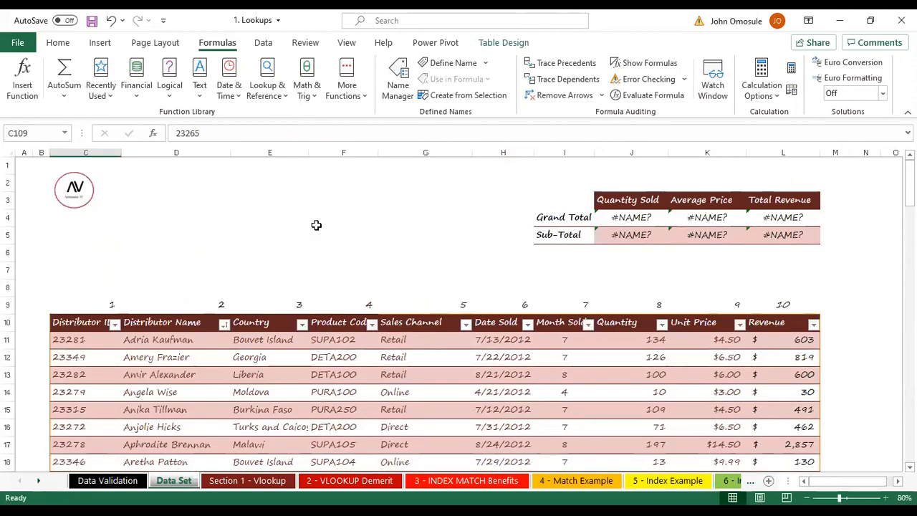
left_click(244, 169)
left_click_drag(292, 183, 399, 266)
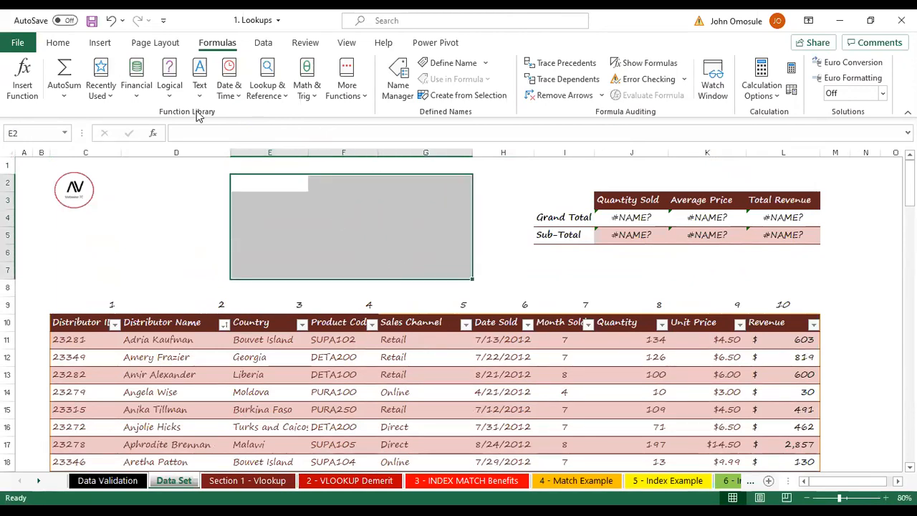
left_click(61, 43)
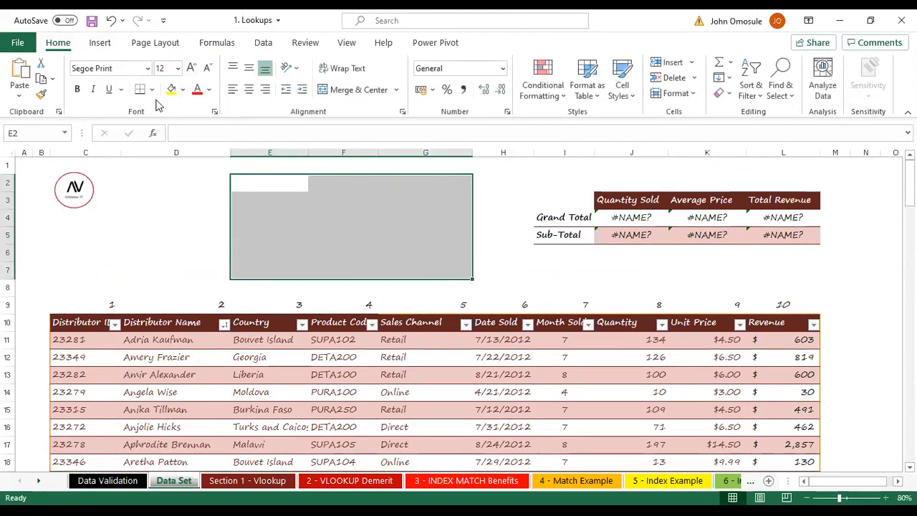
left_click(154, 90)
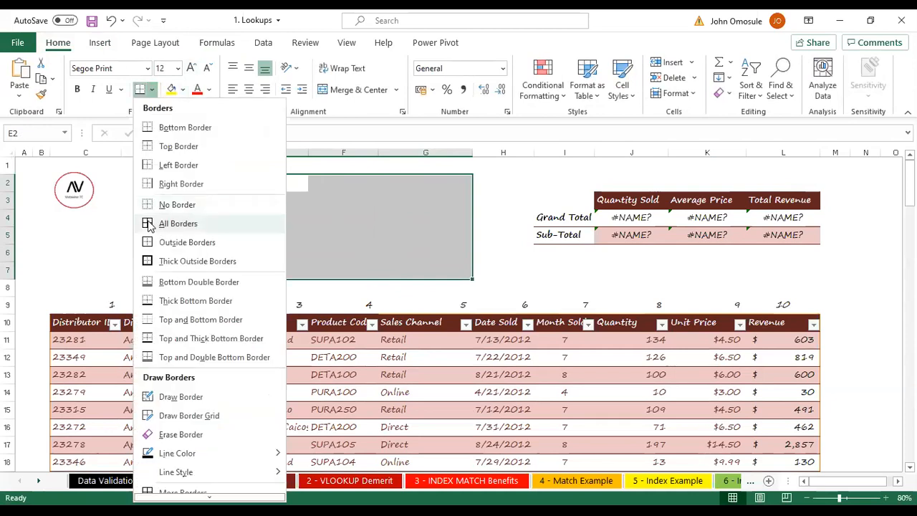
left_click(177, 224)
left_click(503, 203)
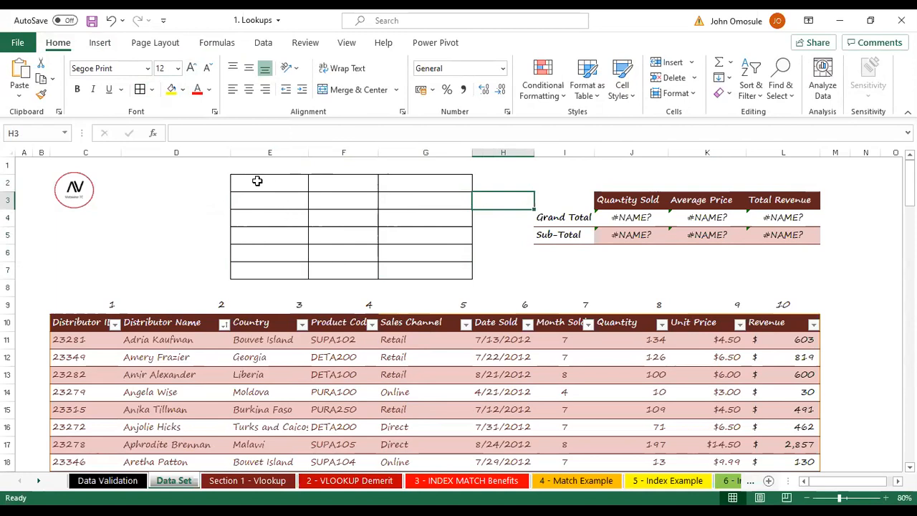
Convert the bordered range E2:G7 into an Excel table without marking it as having headers.
left_click_drag(269, 182, 390, 271)
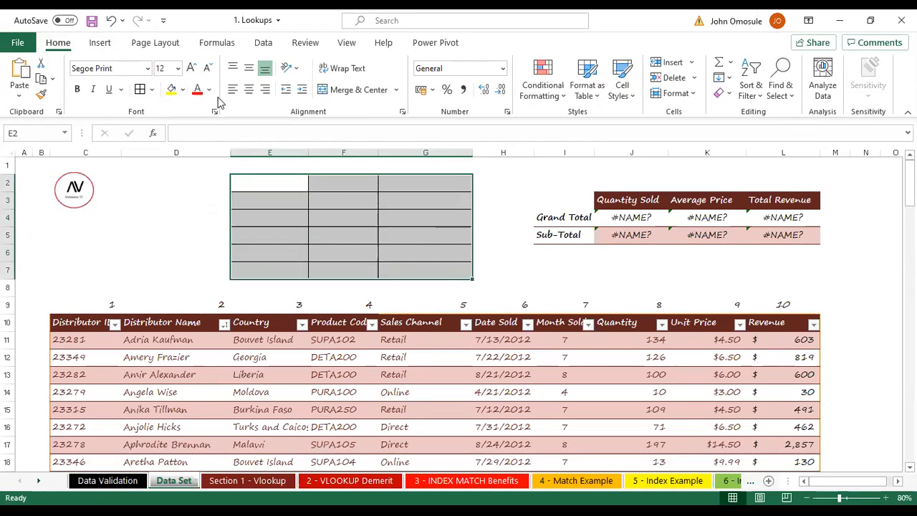
left_click(102, 44)
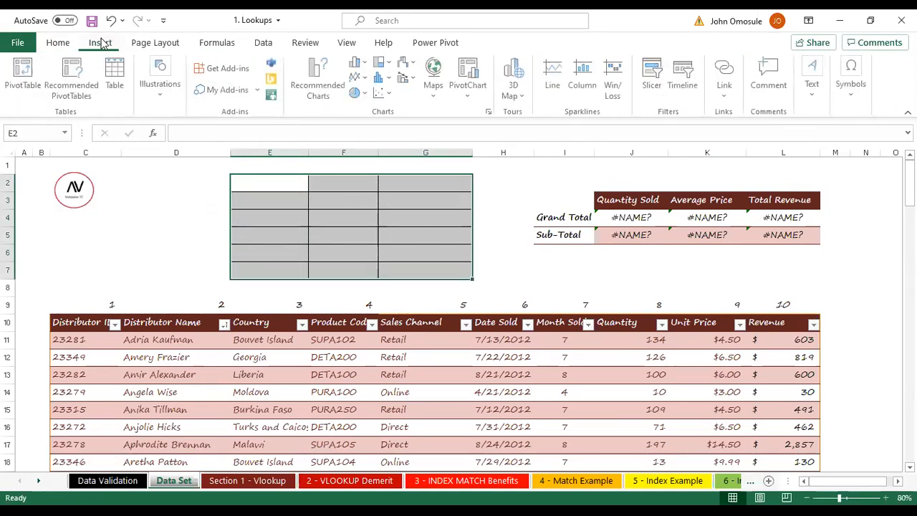
left_click(116, 75)
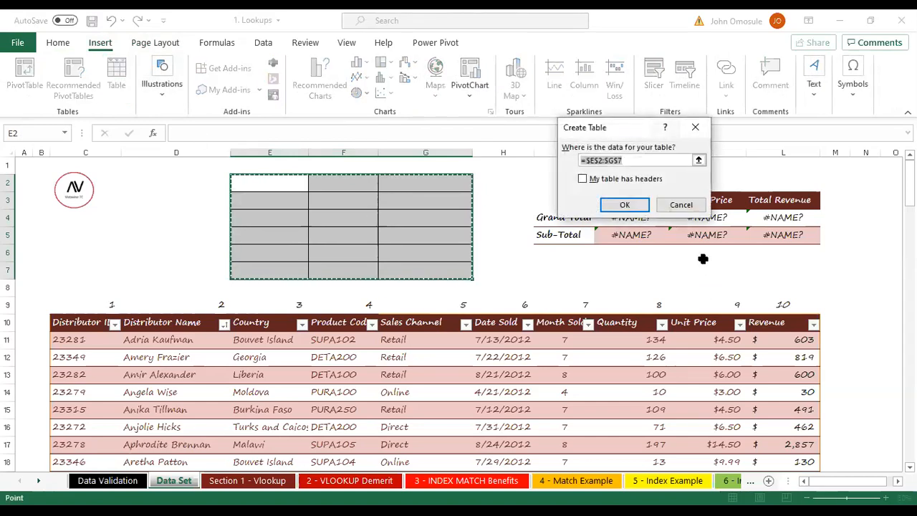
left_click(627, 206)
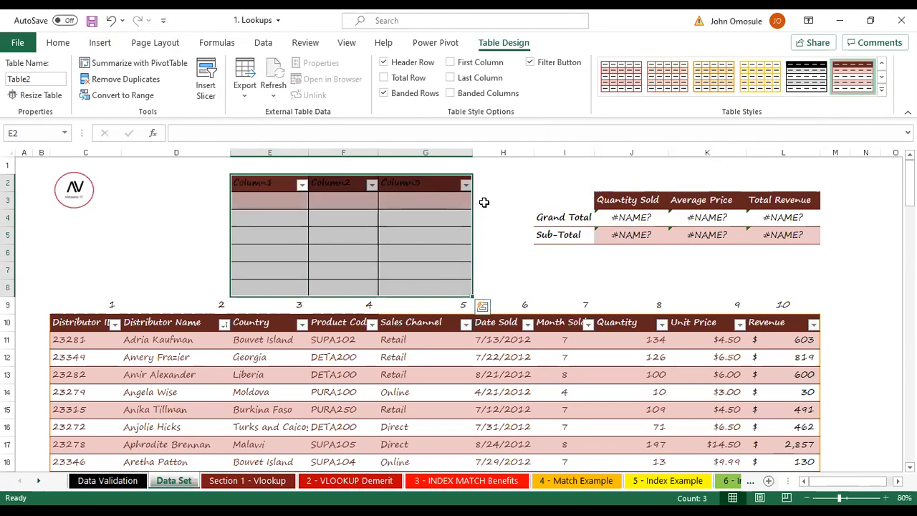
Examine the new blank table's headers and cells and compare it with the main data table below.
left_click(483, 203)
left_click(402, 244)
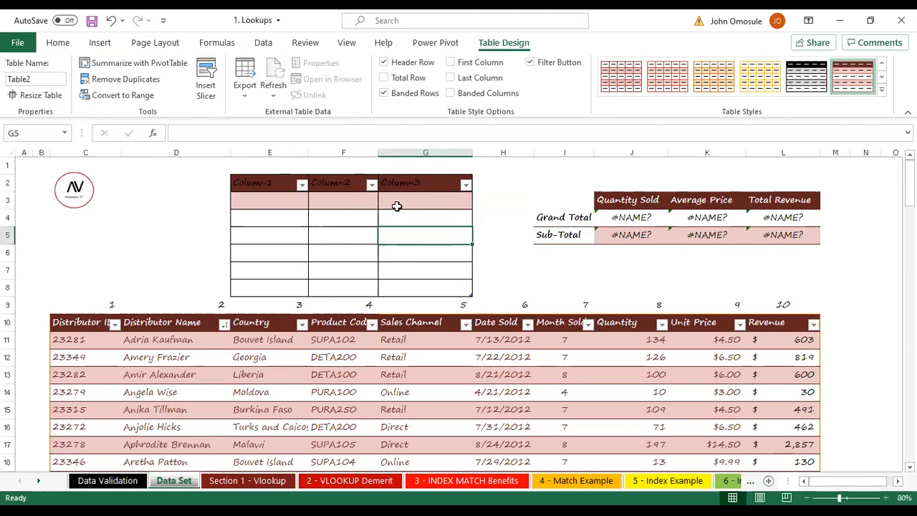
left_click(280, 201)
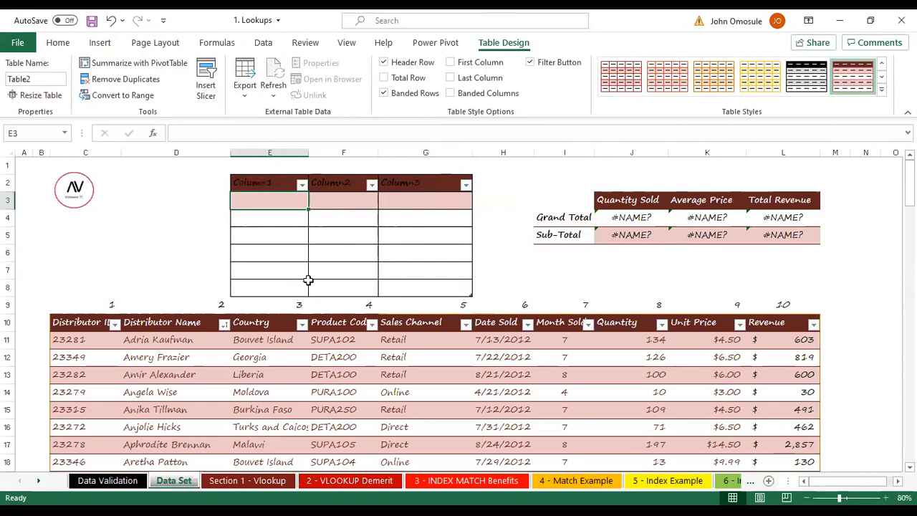
left_click_drag(255, 180, 276, 238)
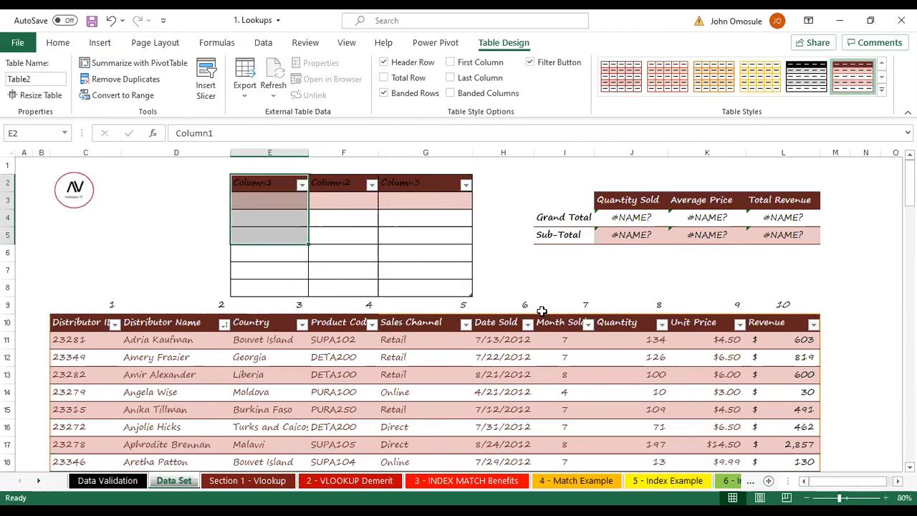
left_click(322, 208)
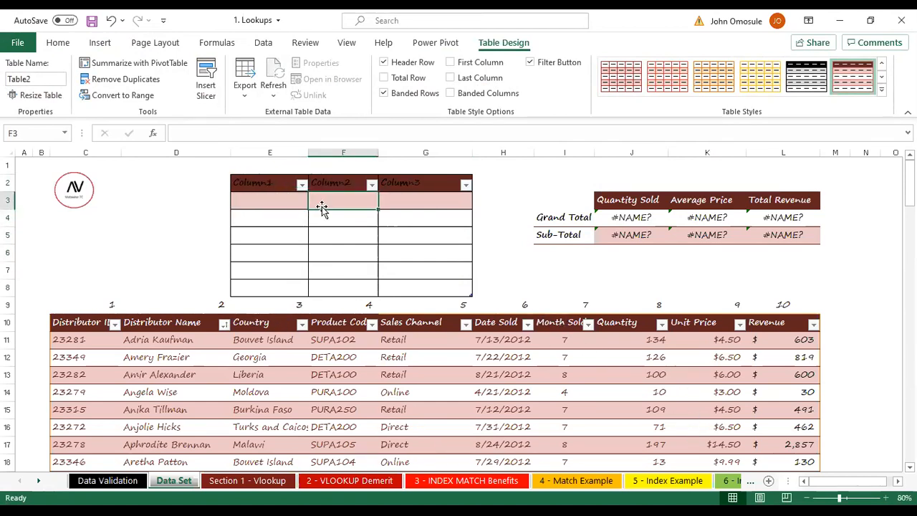
scroll(388, 351, "down", 20)
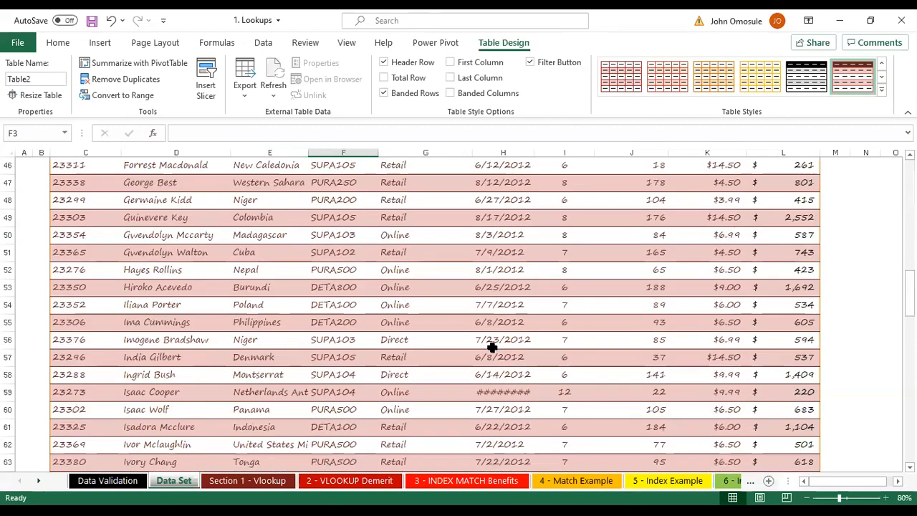
scroll(540, 371, "up", 20)
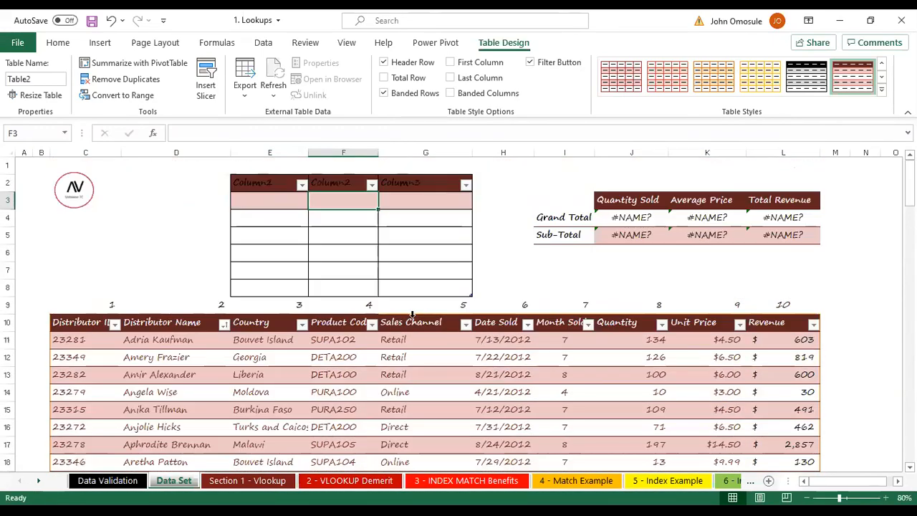
Remove the blank example table and its borders from the area above the main data table.
left_click(336, 284)
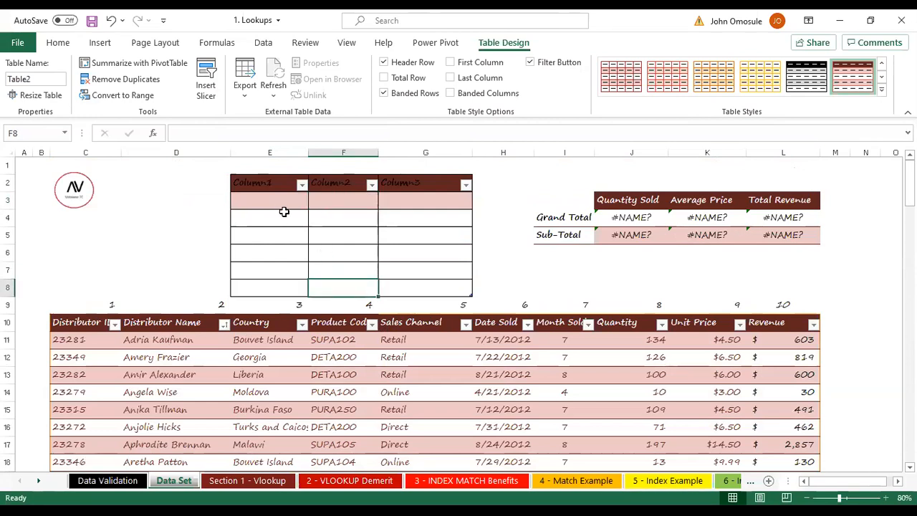
key("ctrl+a")
key("ctrl+a")
key("Delete")
left_click(538, 290)
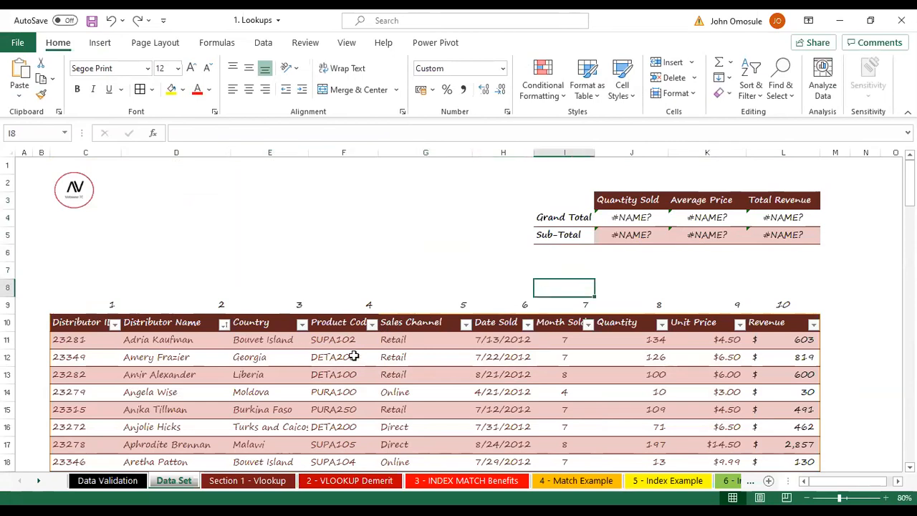
Try out selecting the main data table as a whole and row by row, ending on its first data row.
left_click(495, 357)
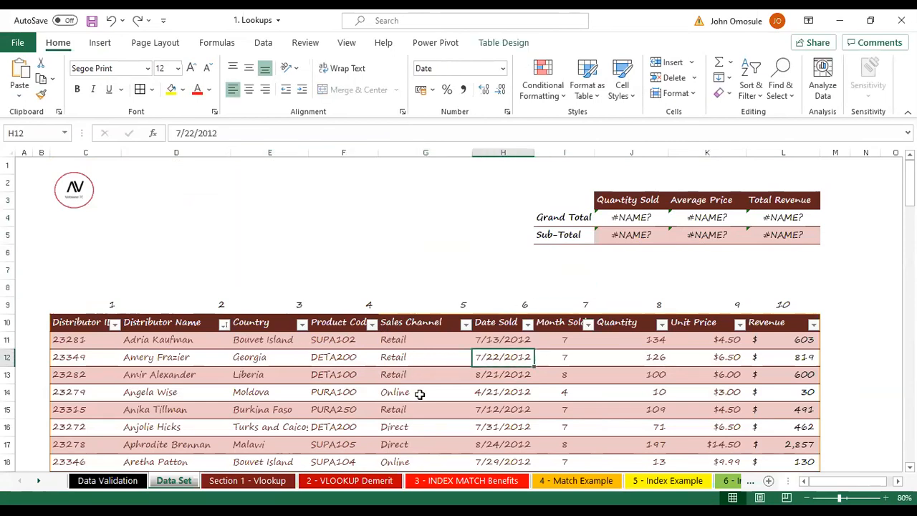
left_click(50, 326)
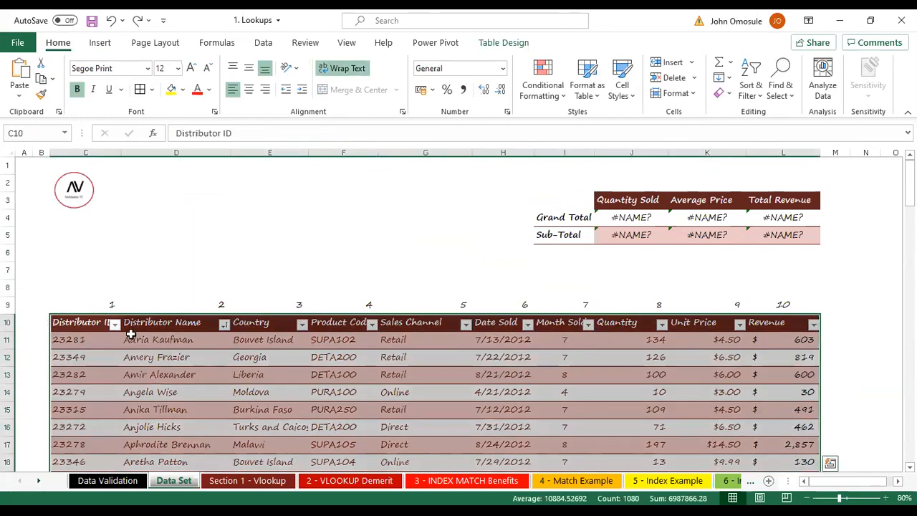
left_click(59, 293)
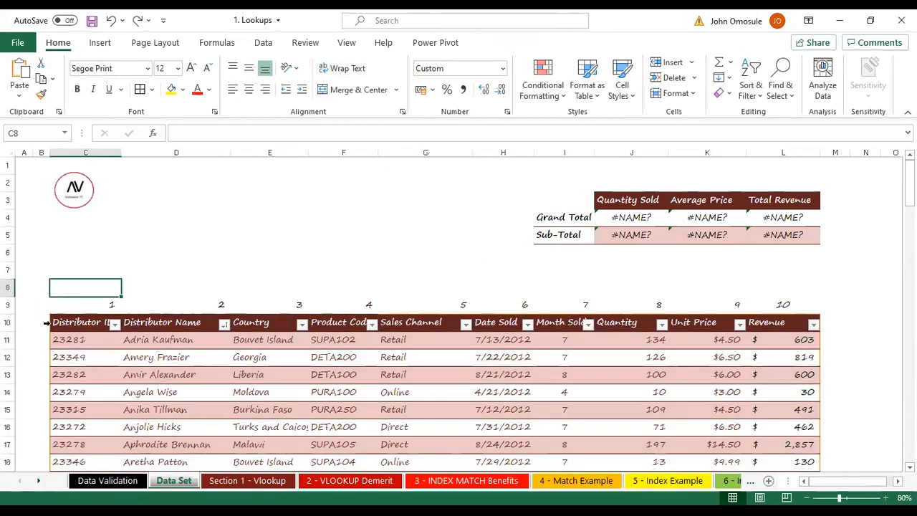
left_click(50, 322)
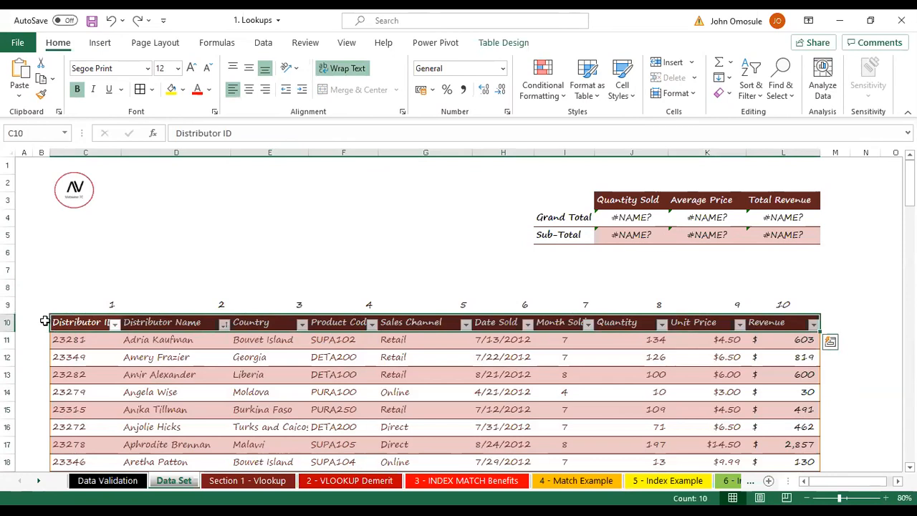
left_click(46, 344)
left_click(52, 340)
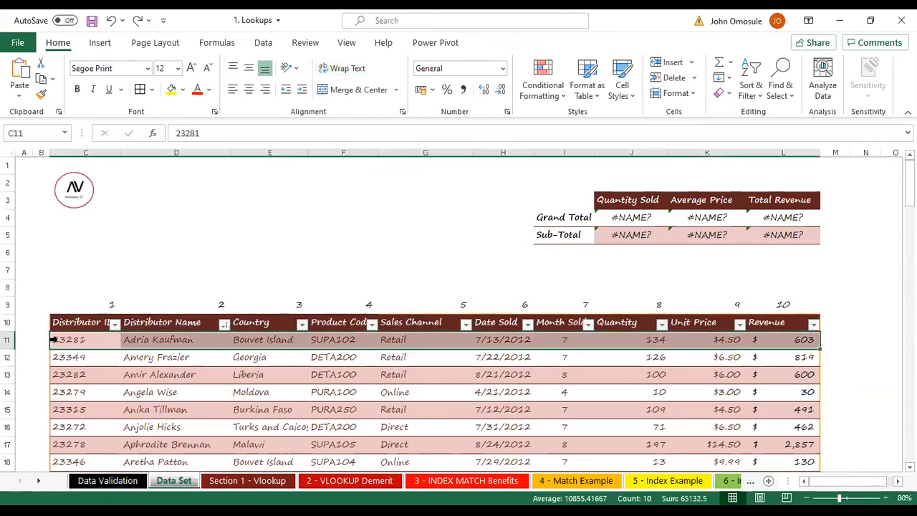
Select the main data table's header row, then all its data rows, and examine the selection down to the last row.
left_click(53, 322)
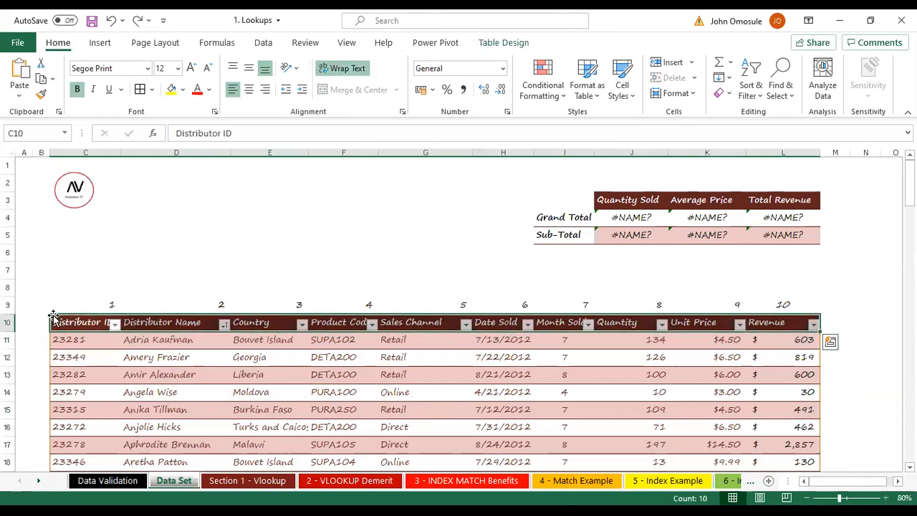
left_click(48, 310)
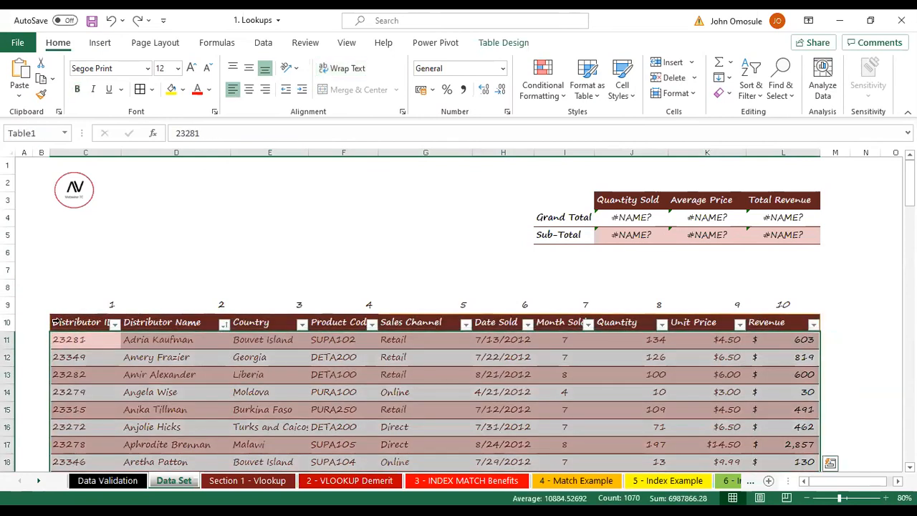
scroll(301, 355, "down", 20)
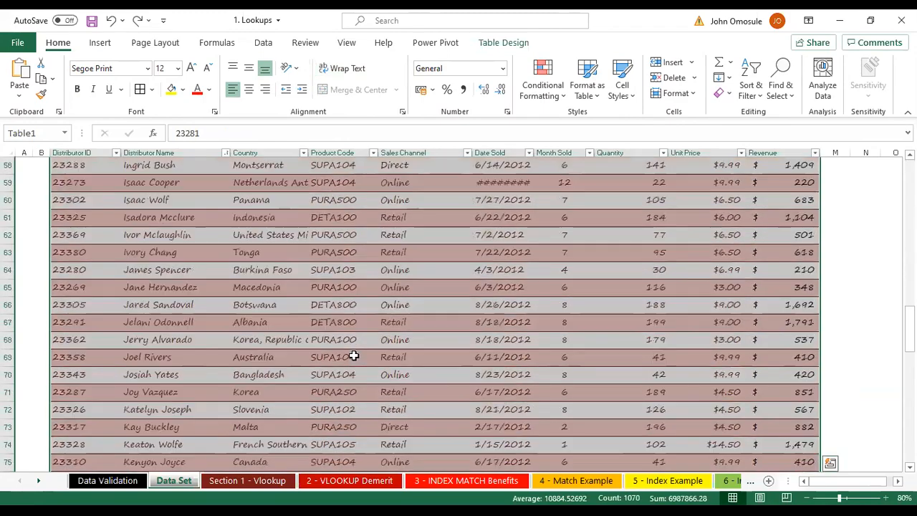
scroll(353, 357, "down", 10)
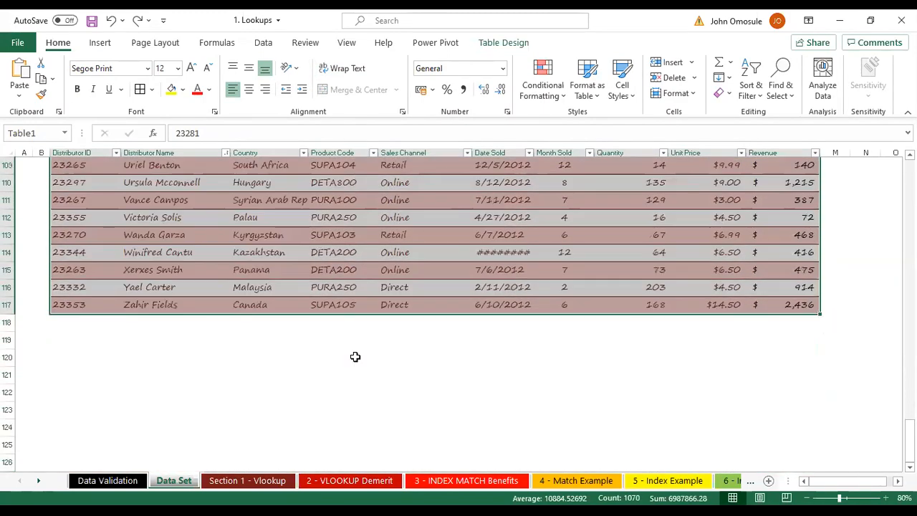
scroll(353, 358, "up", 19)
scroll(354, 358, "up", 17)
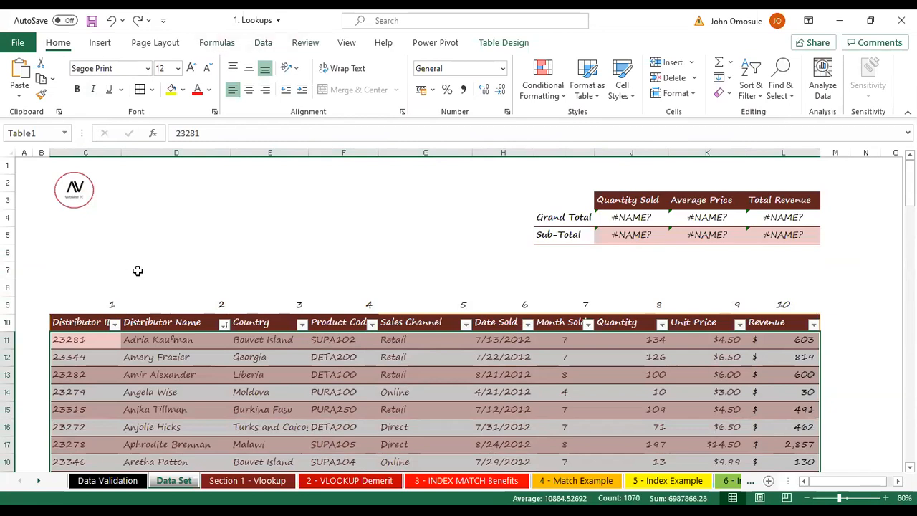
Look through the available command groups with the main data table selected, ending on its table design options.
left_click(220, 42)
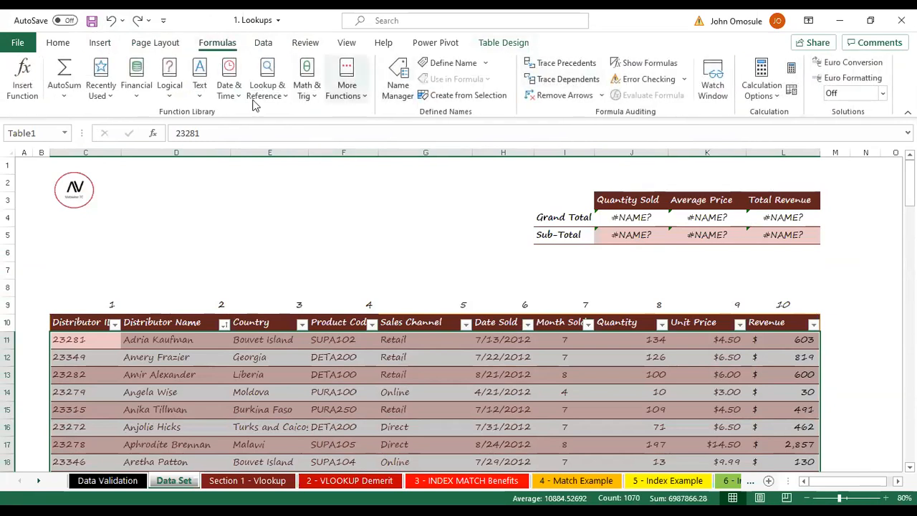
left_click(59, 42)
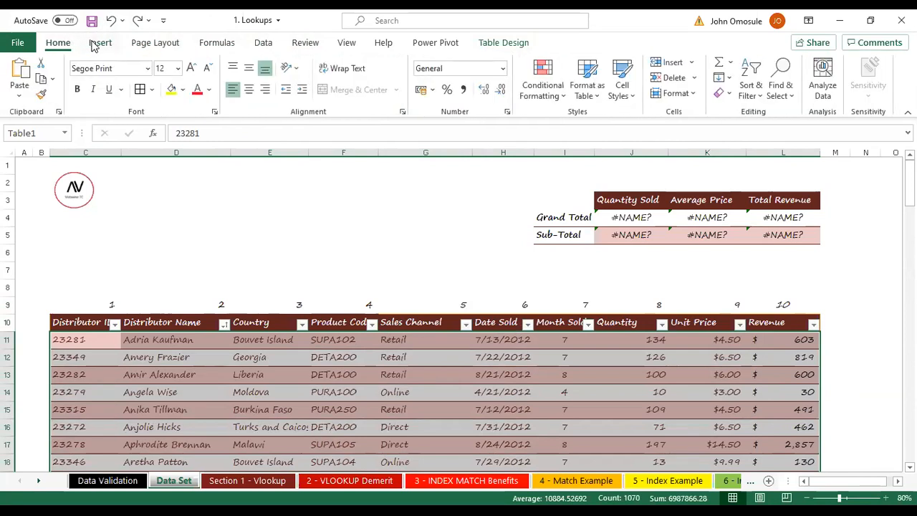
left_click(104, 43)
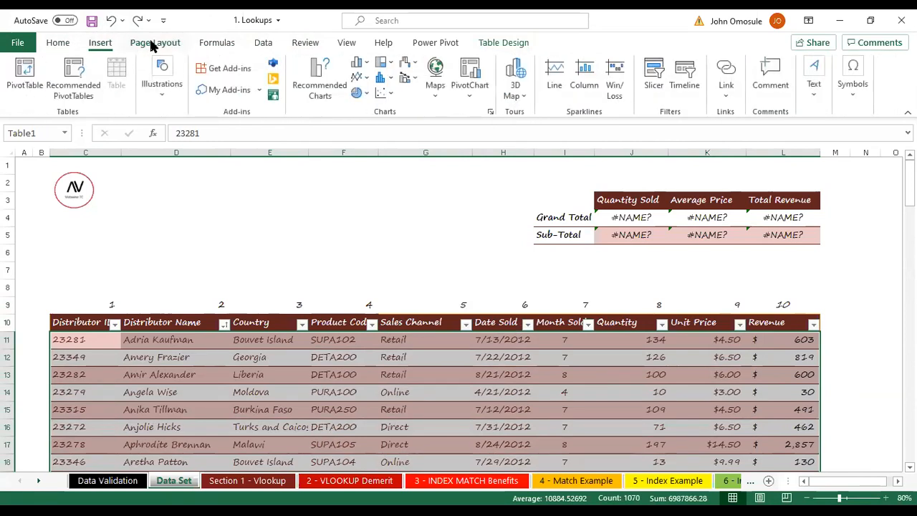
left_click(155, 43)
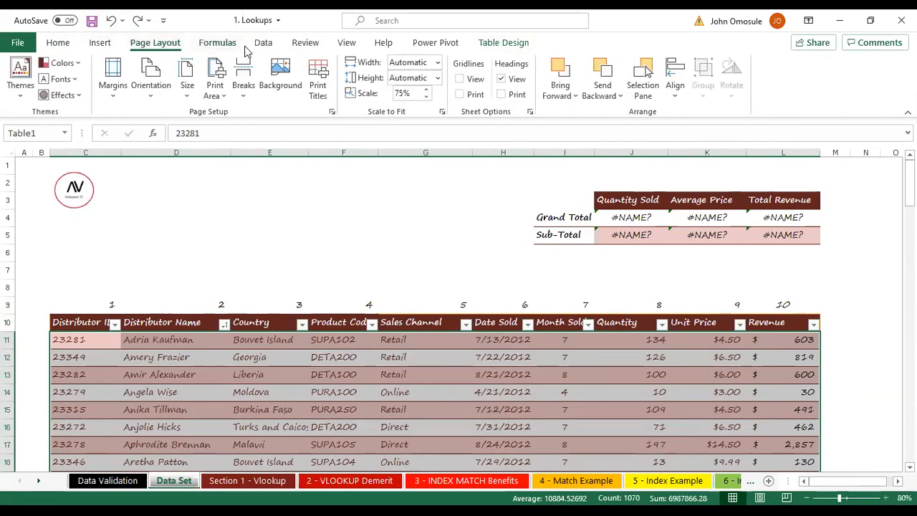
left_click(347, 43)
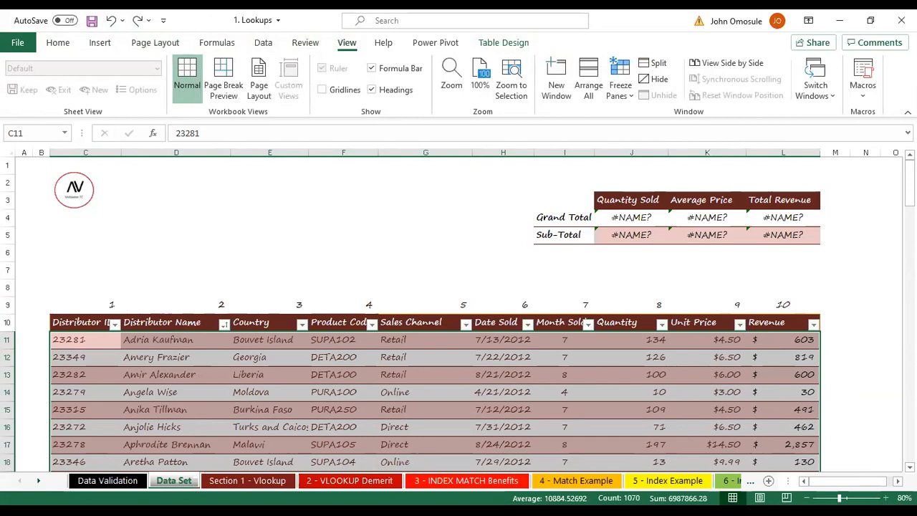
right_click(166, 430)
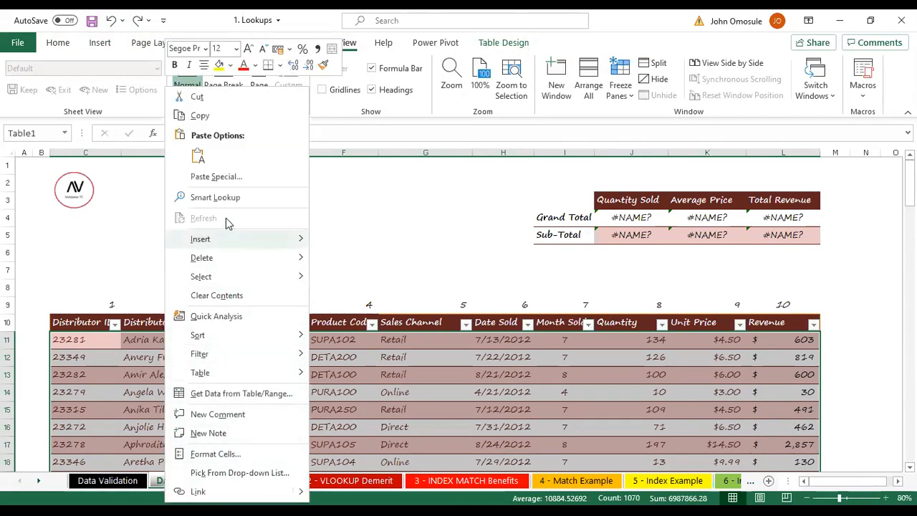
key("Escape")
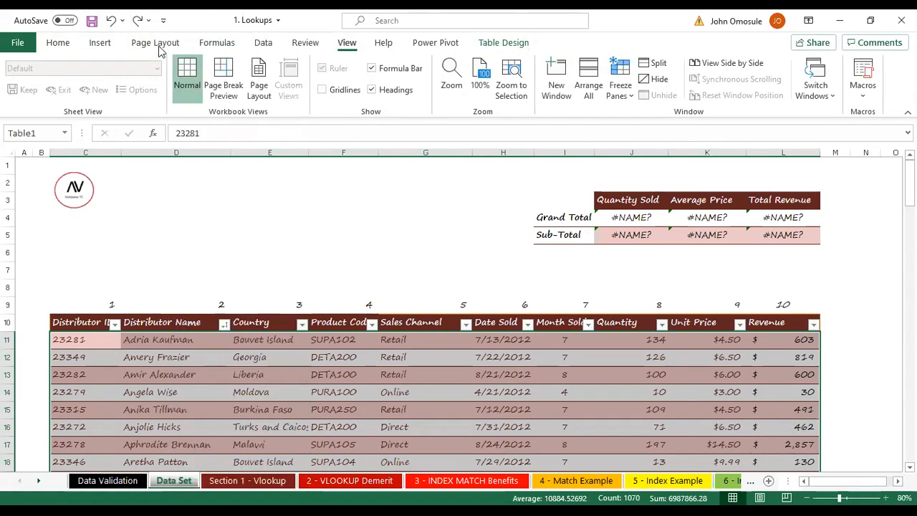
left_click(96, 42)
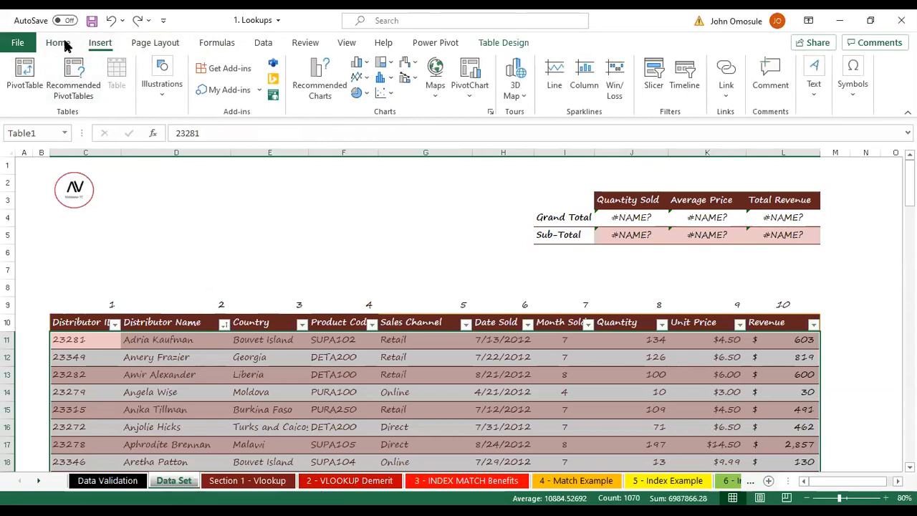
left_click(65, 43)
left_click(209, 44)
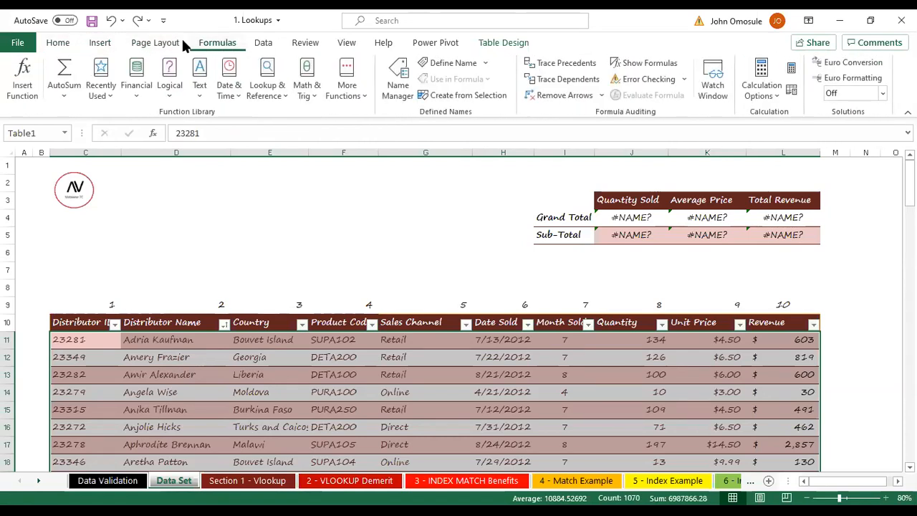
left_click(172, 43)
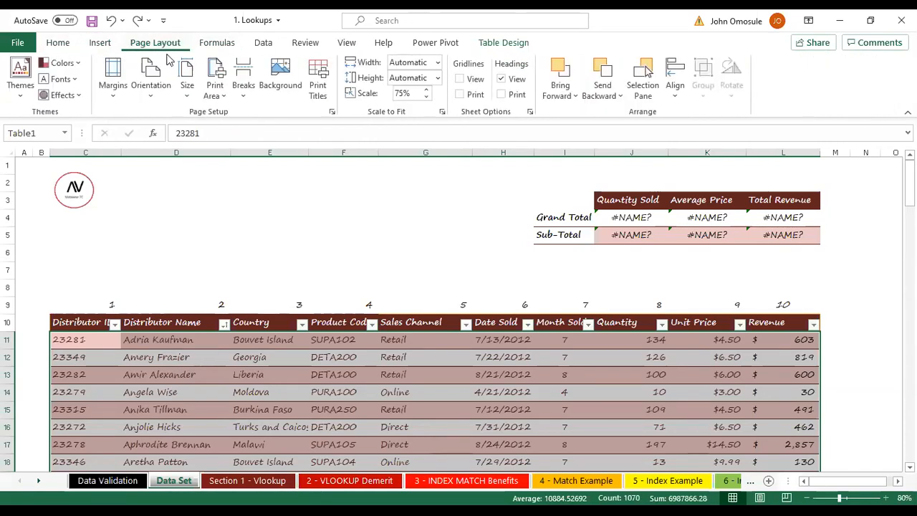
left_click(220, 45)
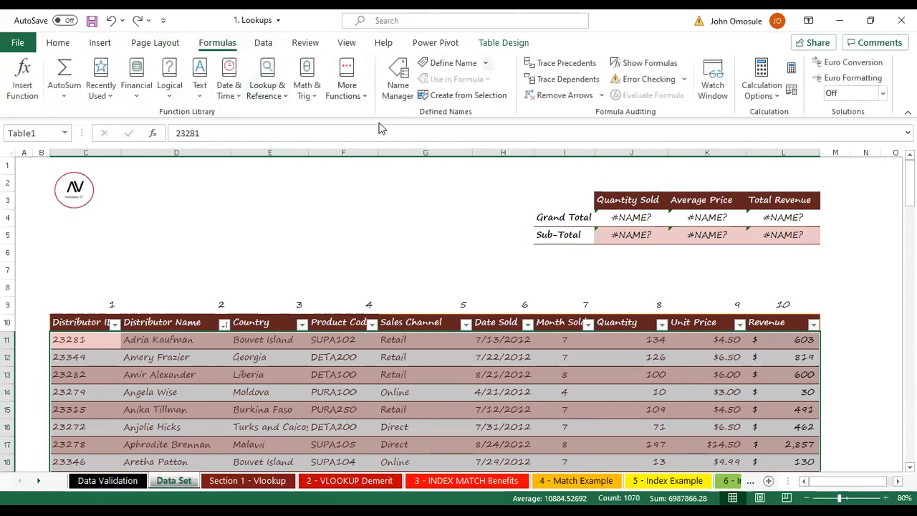
left_click(346, 44)
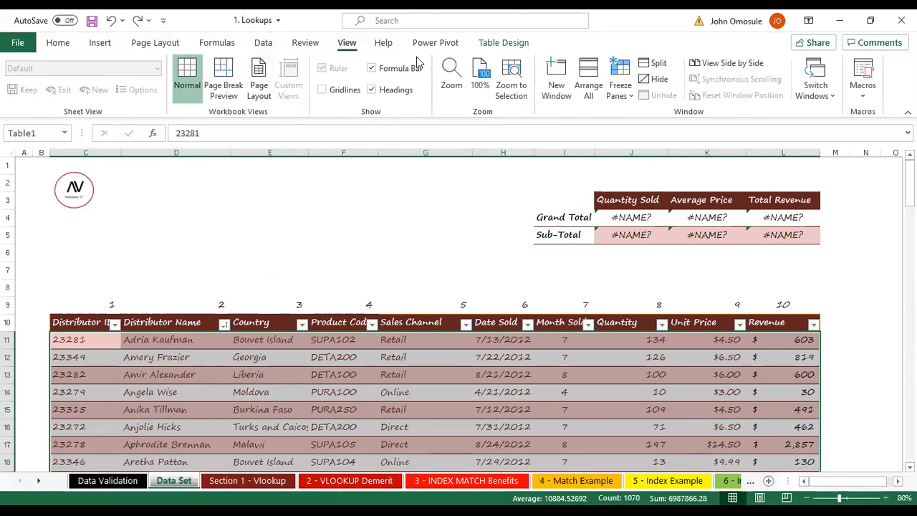
left_click(496, 43)
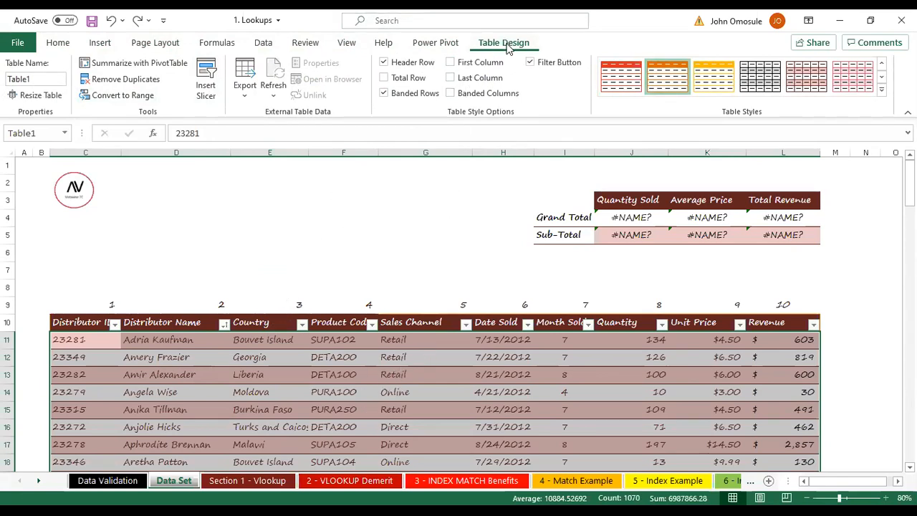
Draw an oval about 5.85 cm wide and 3.57 cm high in the blank area above the main data table.
left_click(223, 201)
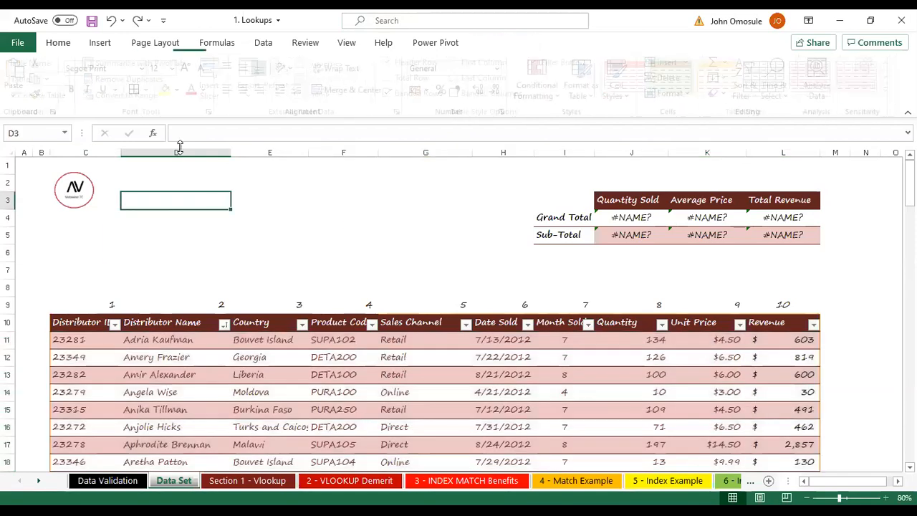
left_click(100, 42)
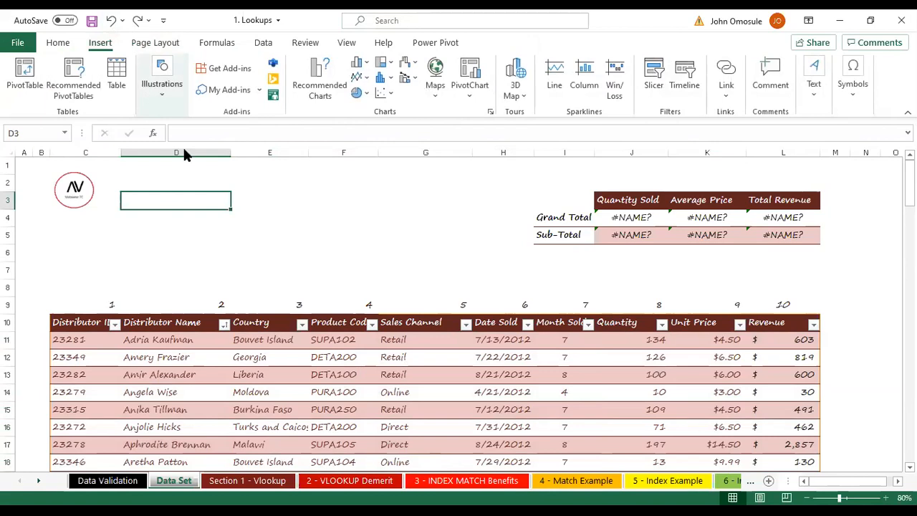
left_click(162, 84)
left_click(184, 141)
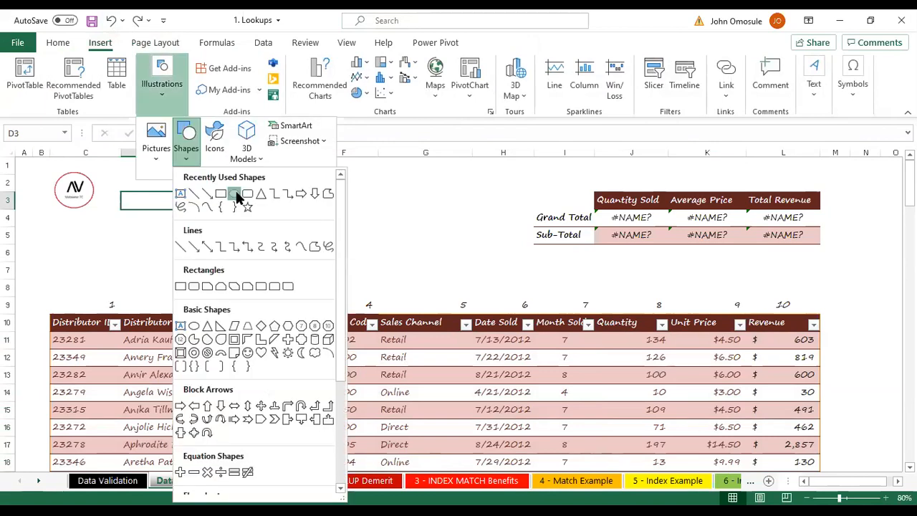
left_click(239, 192)
left_click_drag(265, 194, 383, 265)
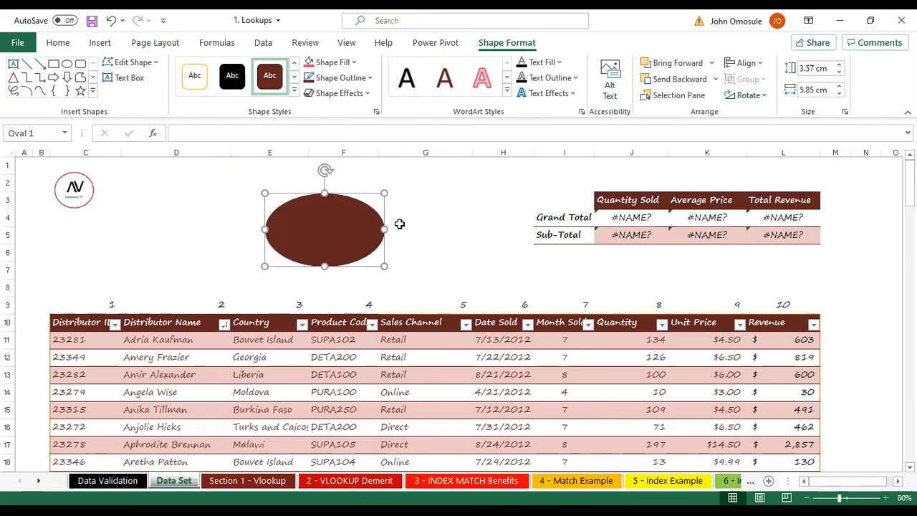
Insert an empty column or bar chart beside the oval and examine its chart design options.
left_click(99, 43)
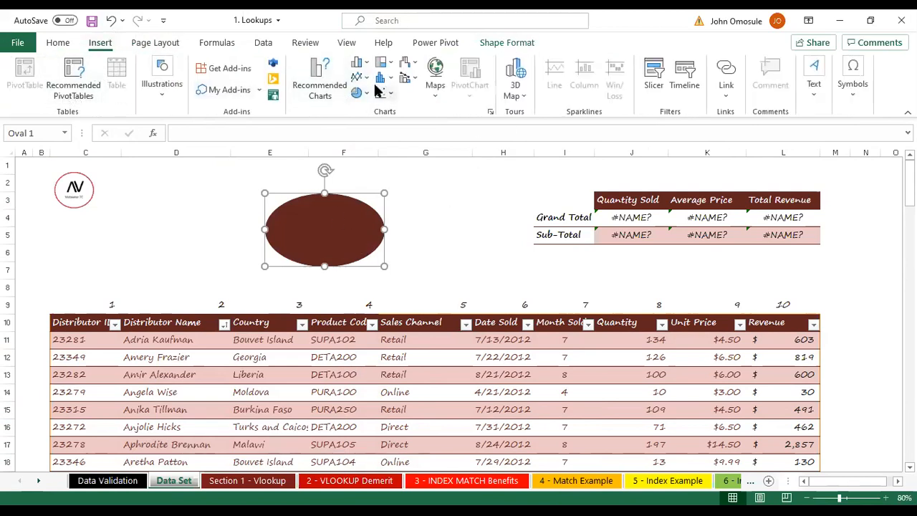
left_click(449, 241)
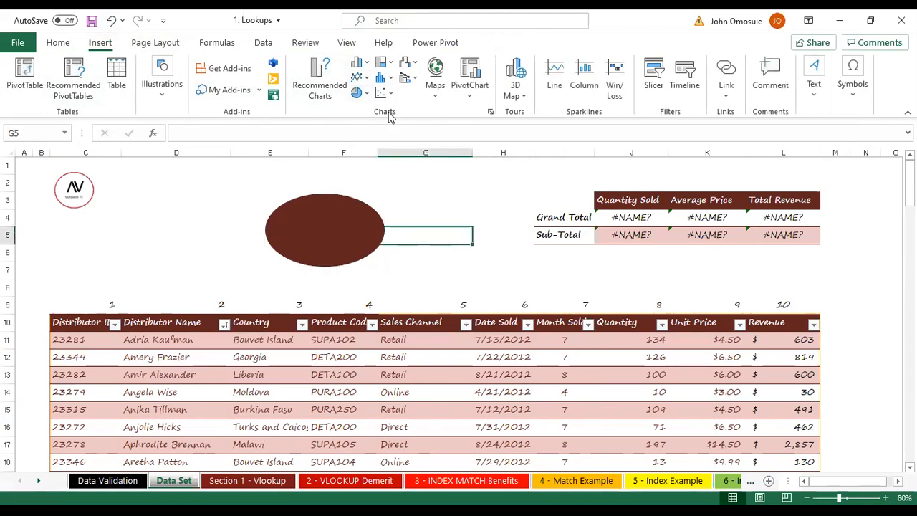
left_click(358, 64)
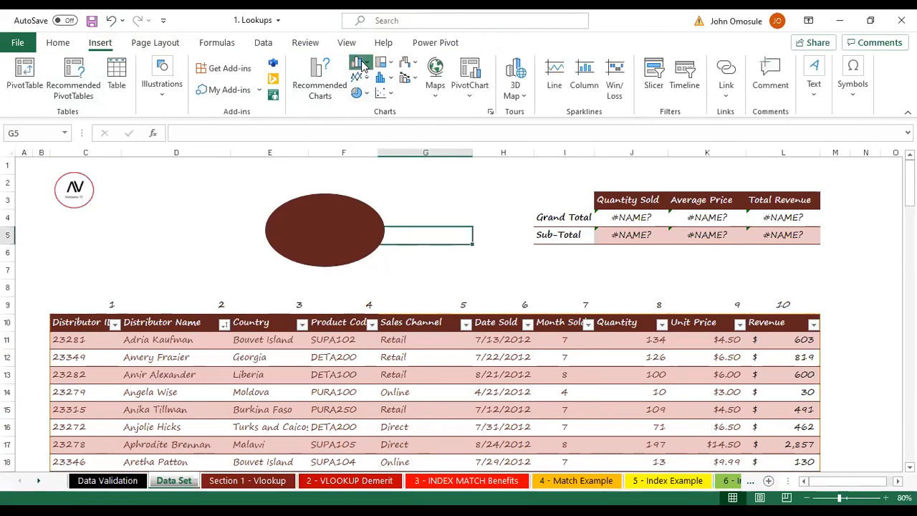
left_click_drag(432, 265, 573, 228)
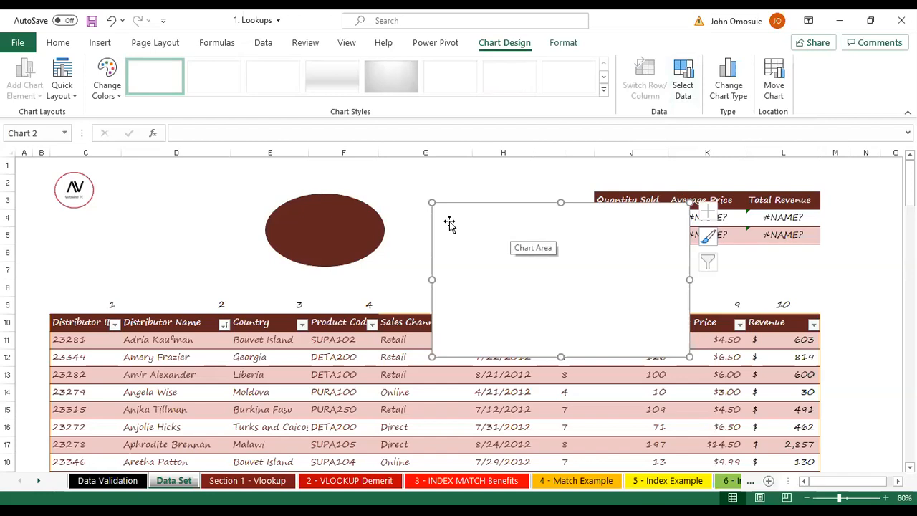
Delete the example oval and the empty chart from the Data Set sheet.
left_click(316, 199)
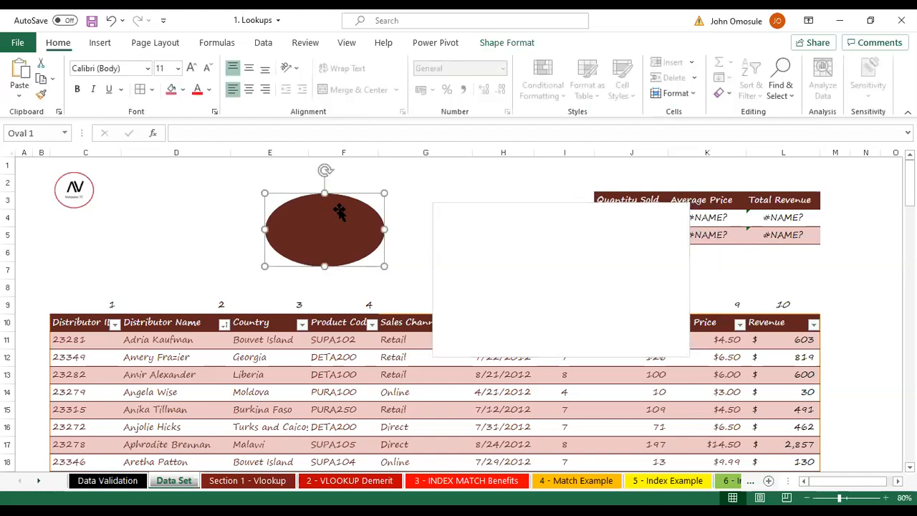
key("Delete")
left_click(469, 207)
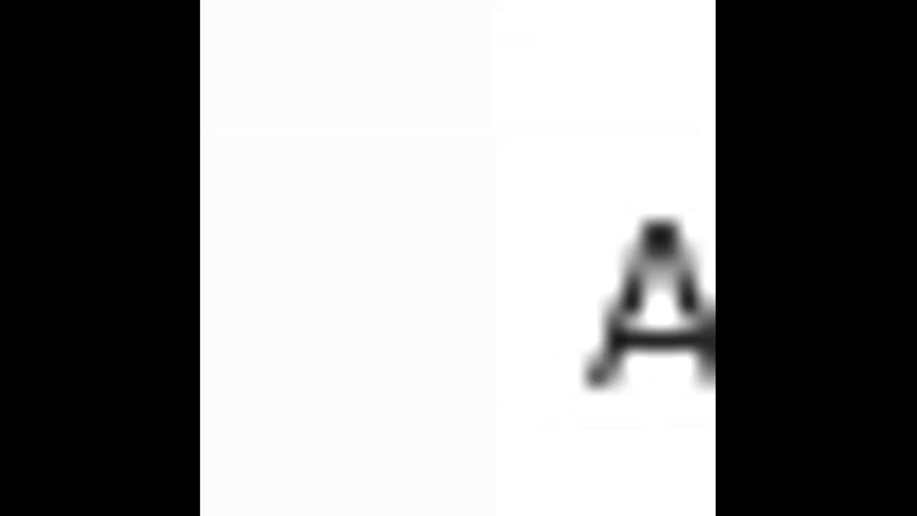
key("Delete")
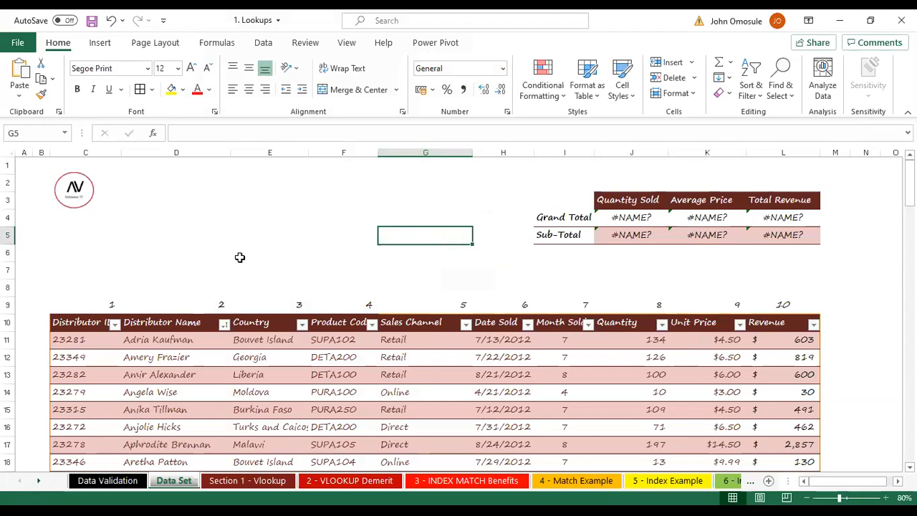
Examine the main data table from its headers to its last row and select the Sales Channel cell G12.
left_click_drag(260, 229, 282, 223)
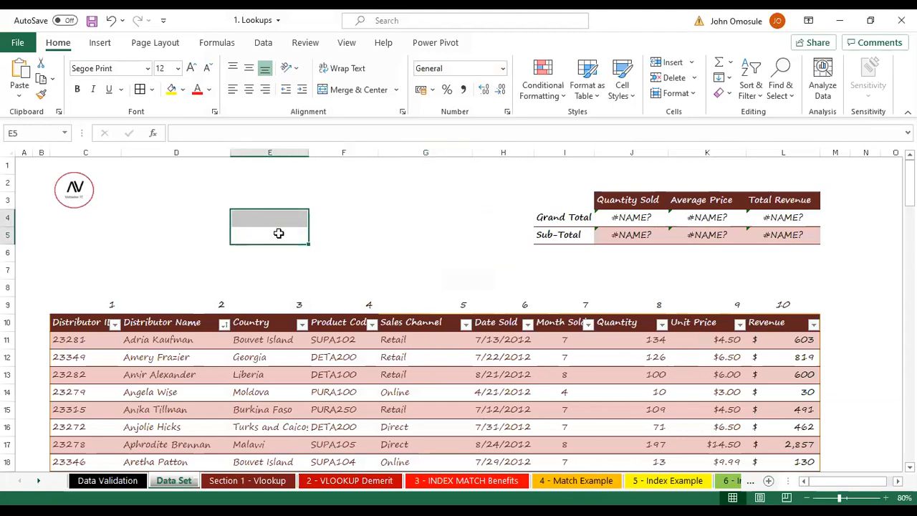
left_click(279, 232)
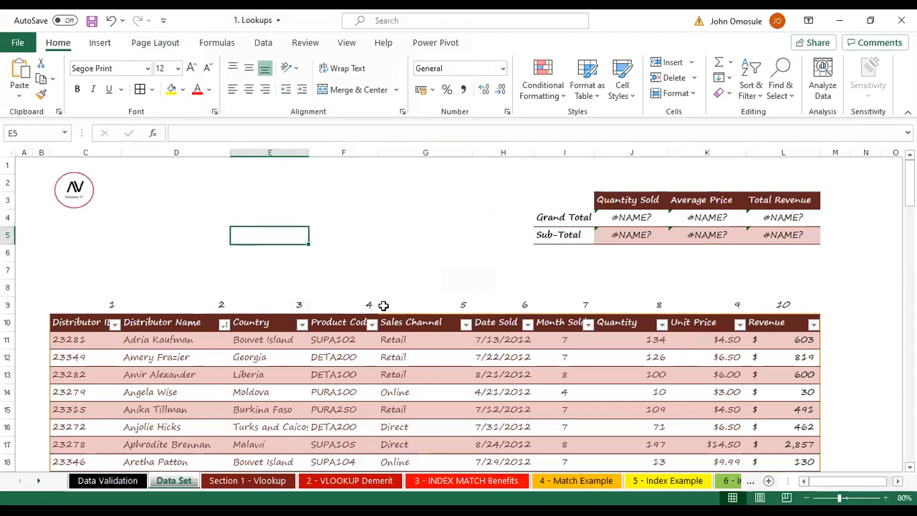
scroll(412, 394, "down", 17)
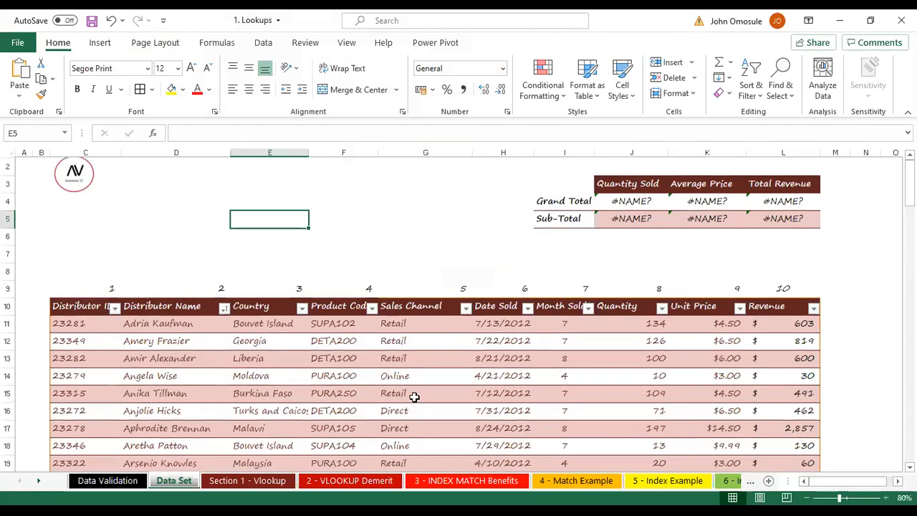
scroll(423, 394, "down", 20)
scroll(419, 367, "up", 15)
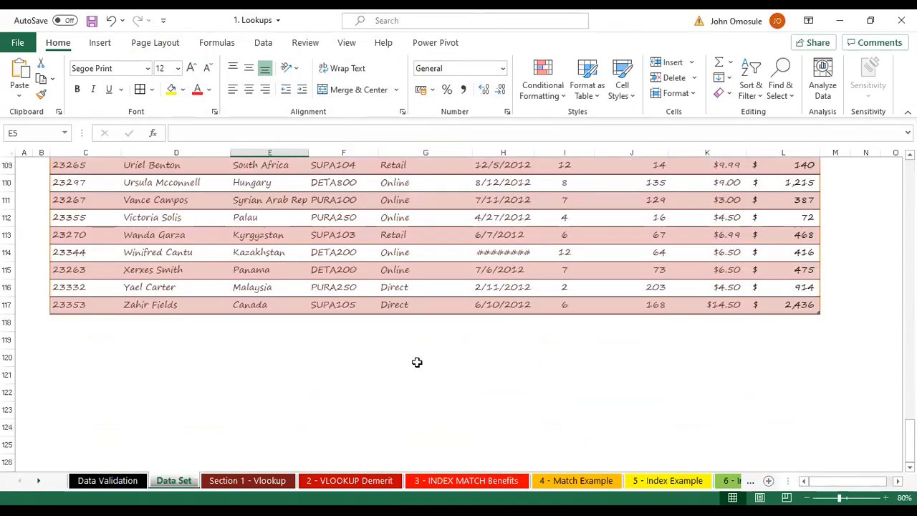
scroll(419, 361, "up", 20)
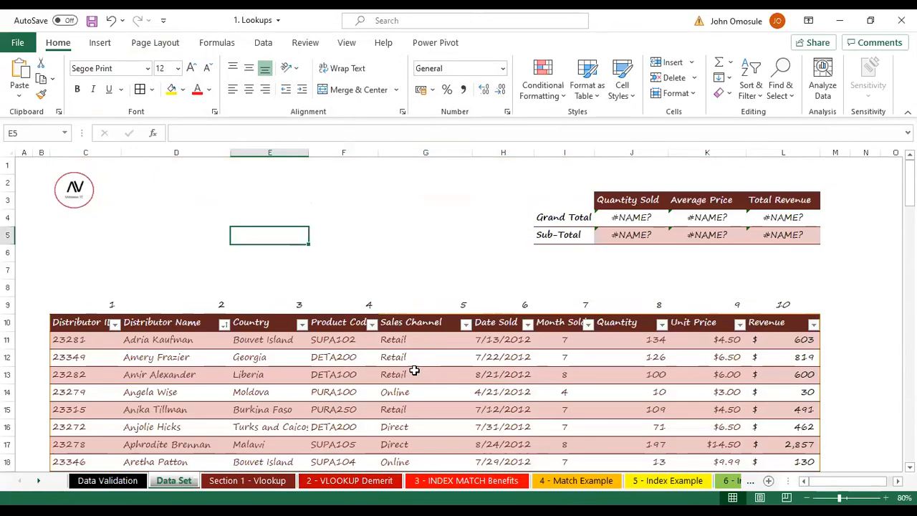
left_click(409, 361)
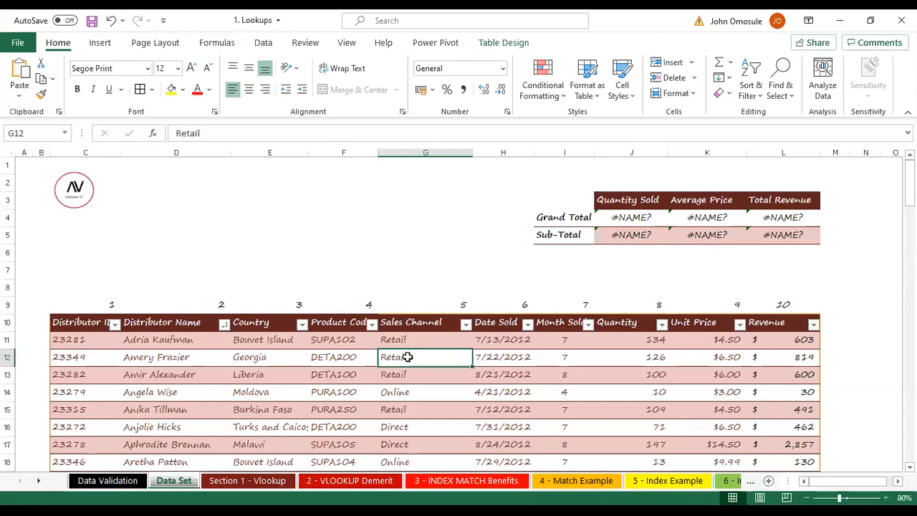
Create a blank example table from the empty range E3:G6 above the main data table, without using its first row as headers.
left_click(303, 218)
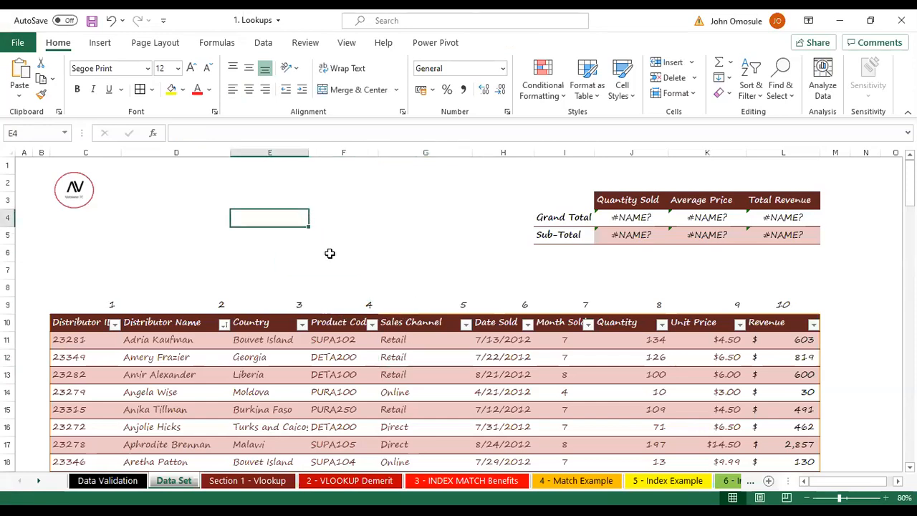
left_click_drag(261, 194, 402, 247)
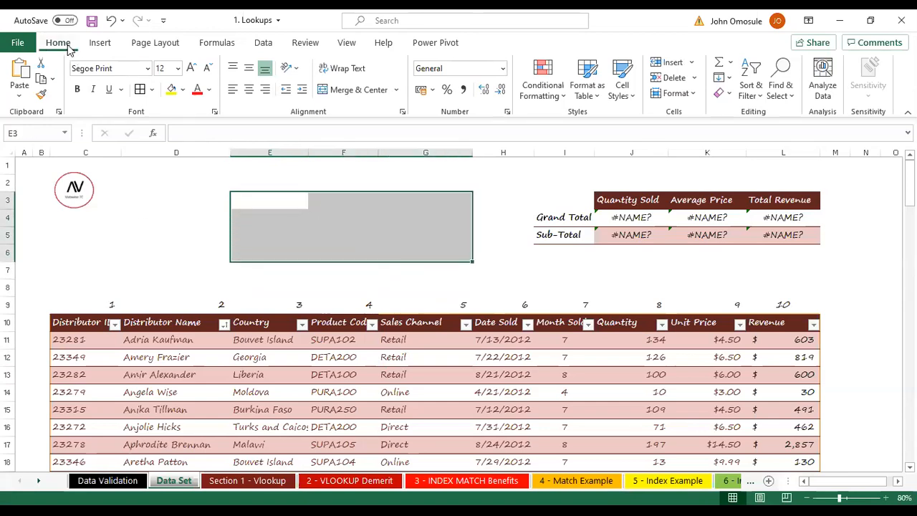
left_click(100, 42)
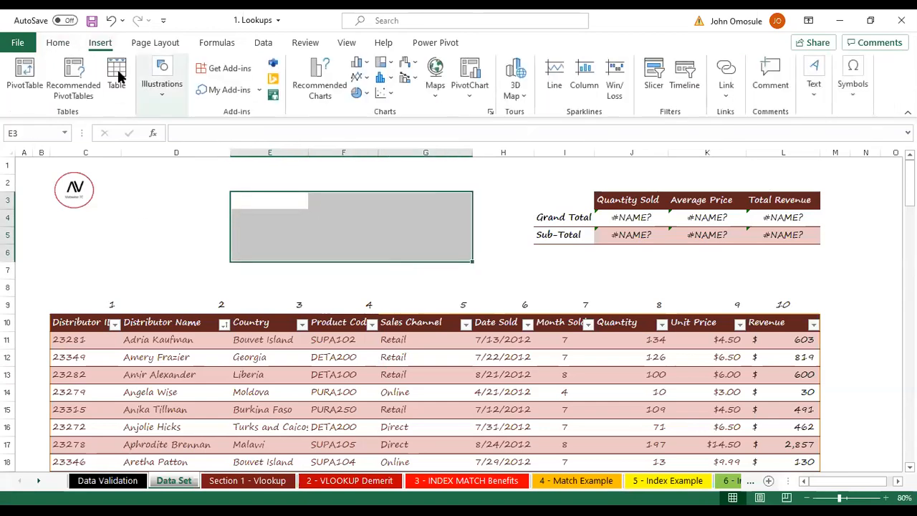
left_click(116, 76)
left_click(625, 204)
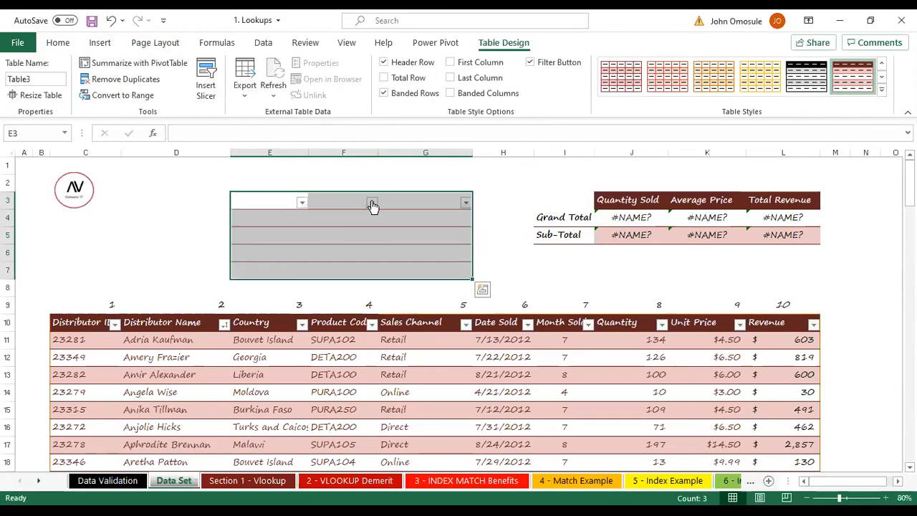
Examine the sort and filter options of the example table's second and first columns.
left_click(372, 203)
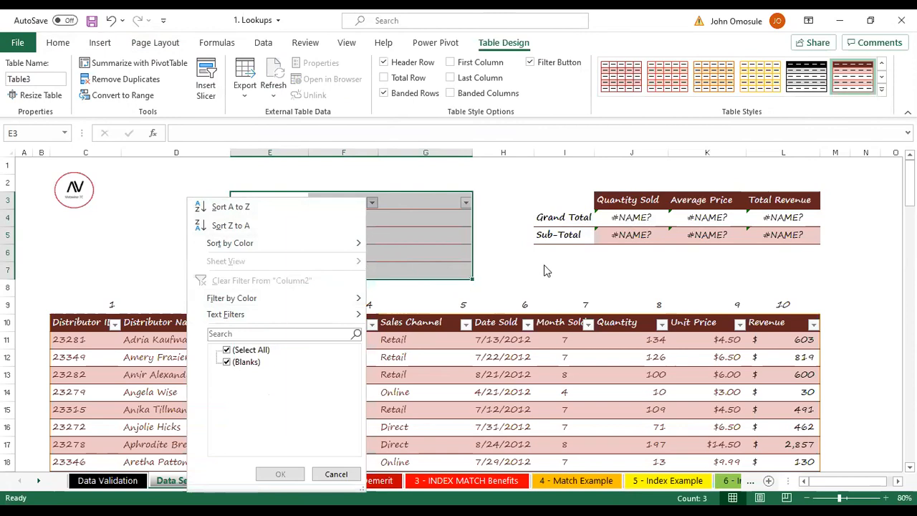
left_click(486, 245)
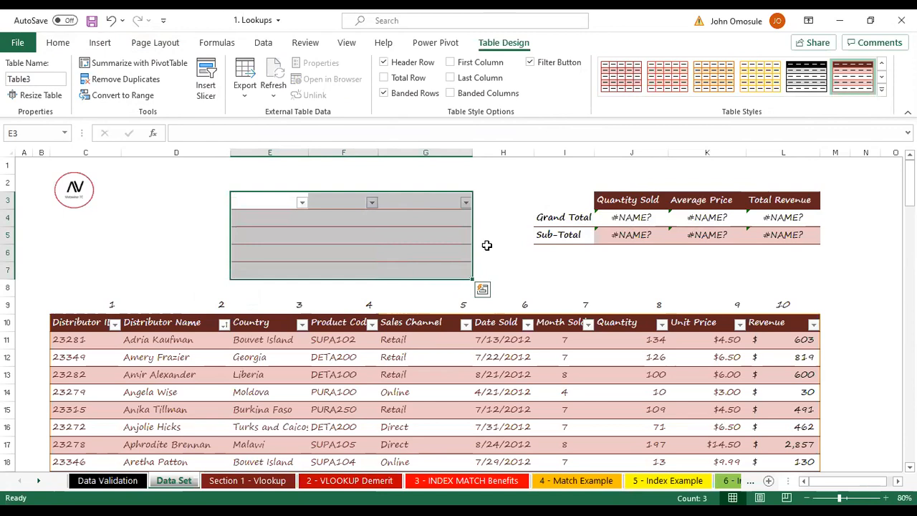
left_click(516, 202)
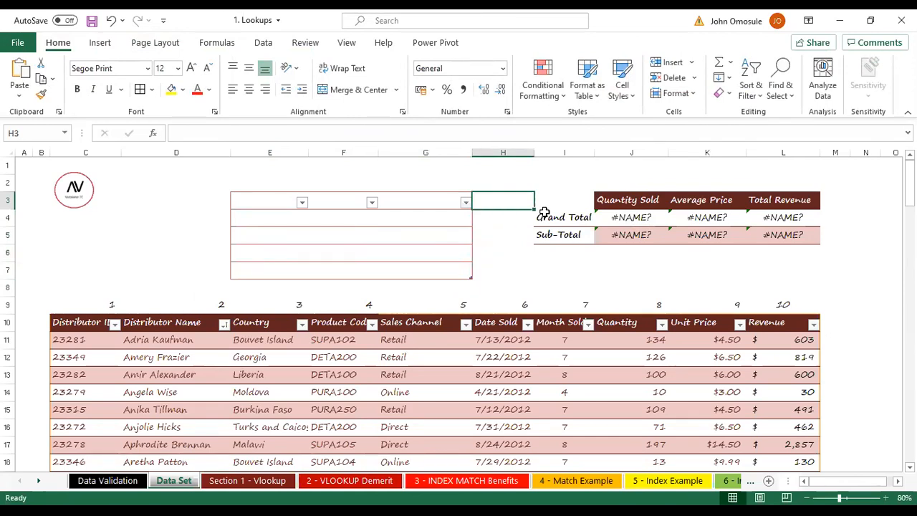
left_click(301, 203)
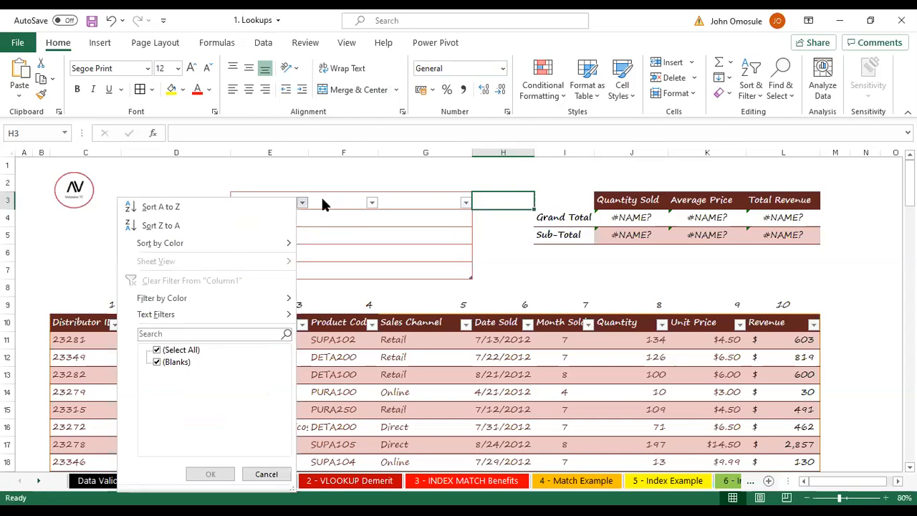
left_click(322, 202)
left_click(322, 203)
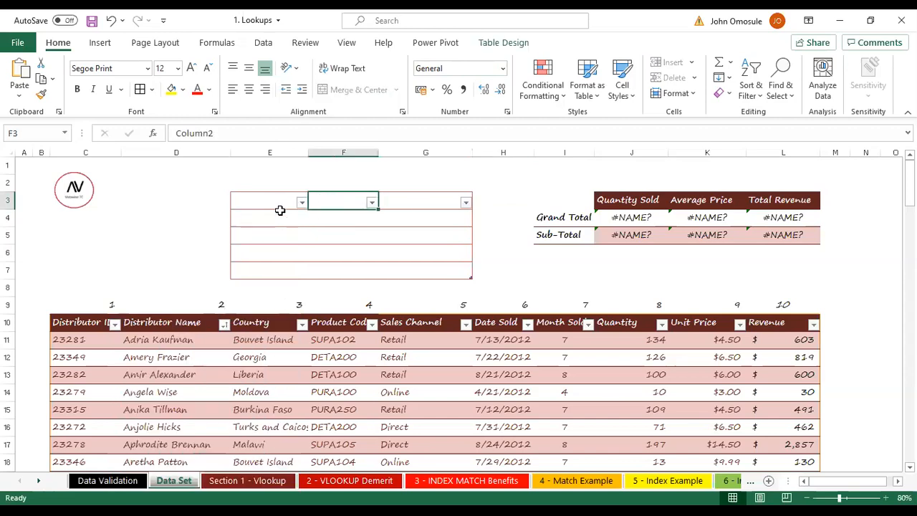
Turn the example table's filter buttons off and back on, and check the first column's filter options.
left_click(280, 215)
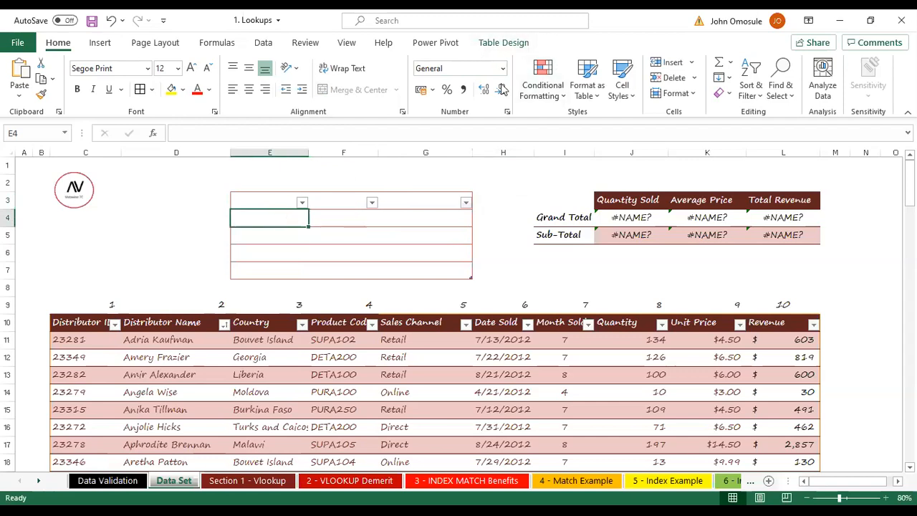
left_click(491, 42)
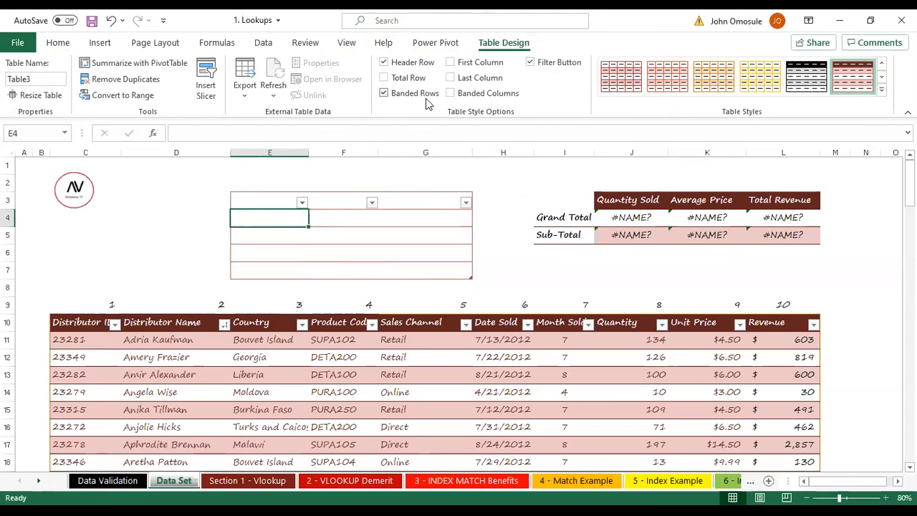
left_click(529, 62)
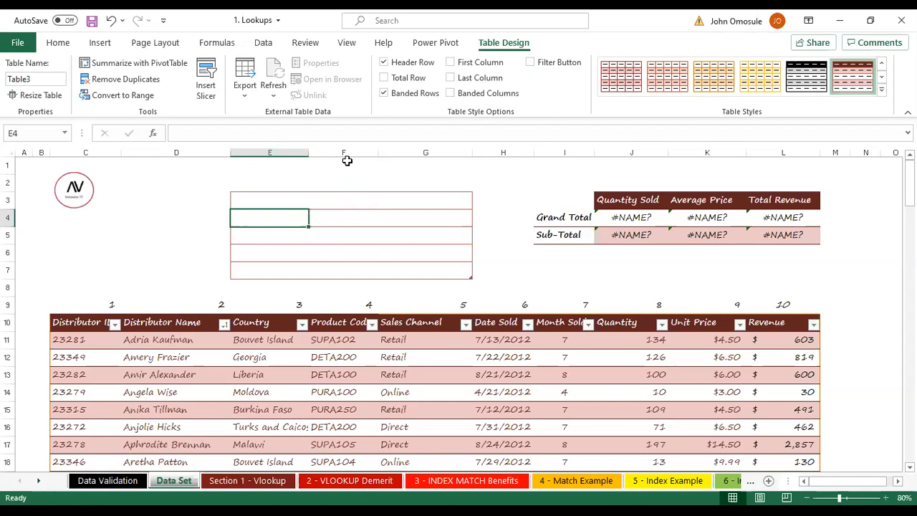
left_click(530, 63)
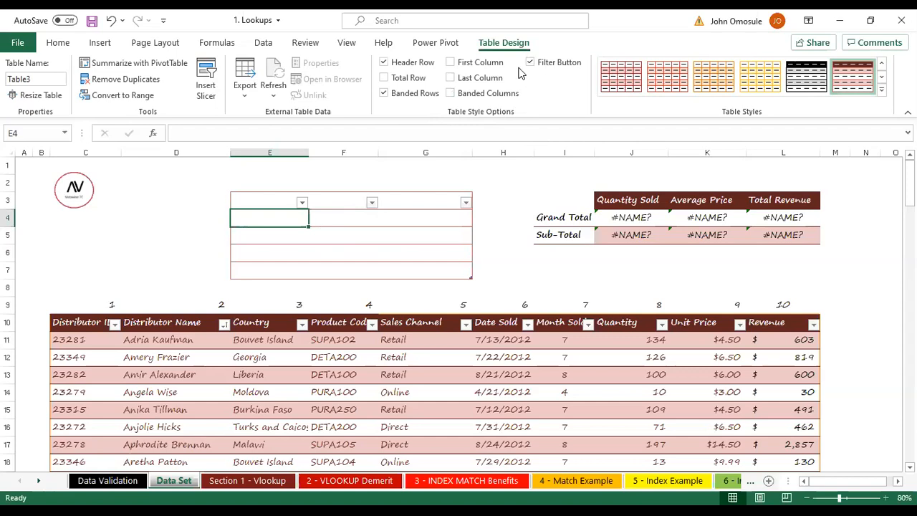
left_click(302, 202)
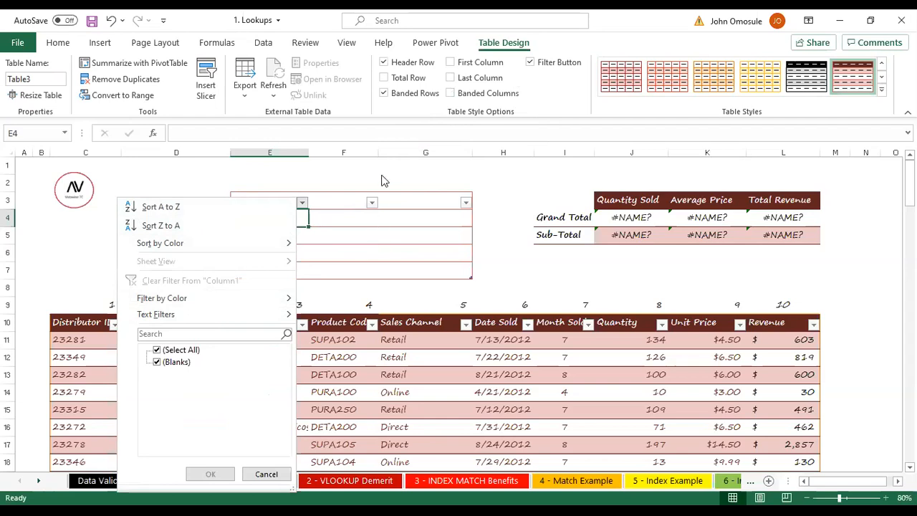
left_click(370, 229)
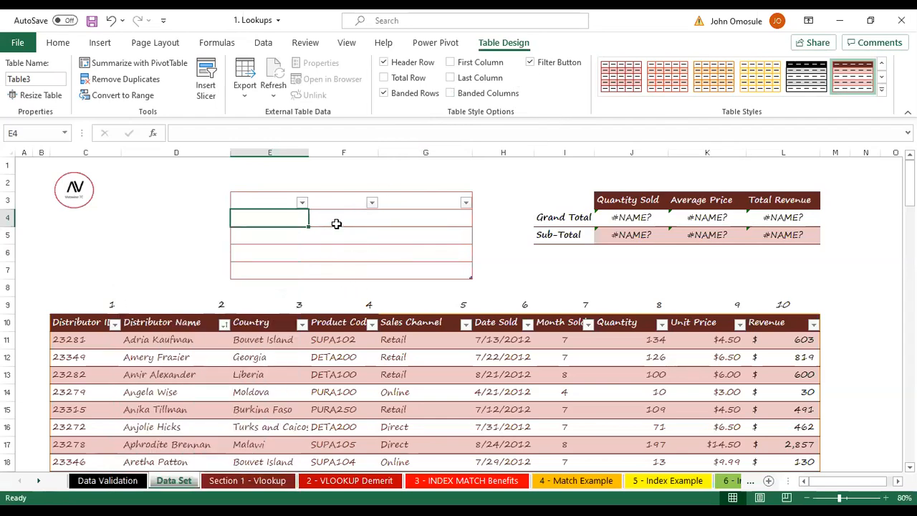
Undo the creation of the example table and delete the empty chart brought back by the undo.
left_click(337, 223)
key("ctrl+z")
key("ctrl+z")
key("ctrl+z")
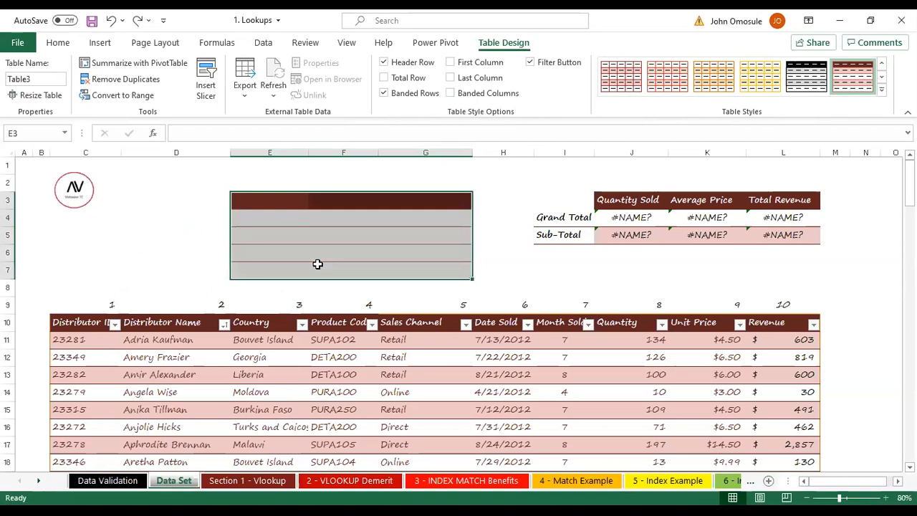
key("ctrl+z")
key("ctrl+z")
left_click_drag(364, 221, 402, 217)
left_click(525, 218)
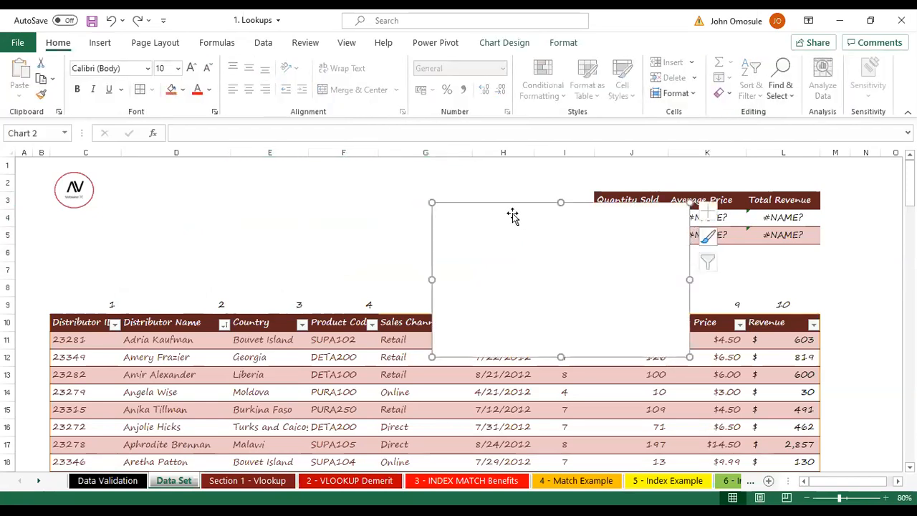
key("Delete")
left_click(364, 287)
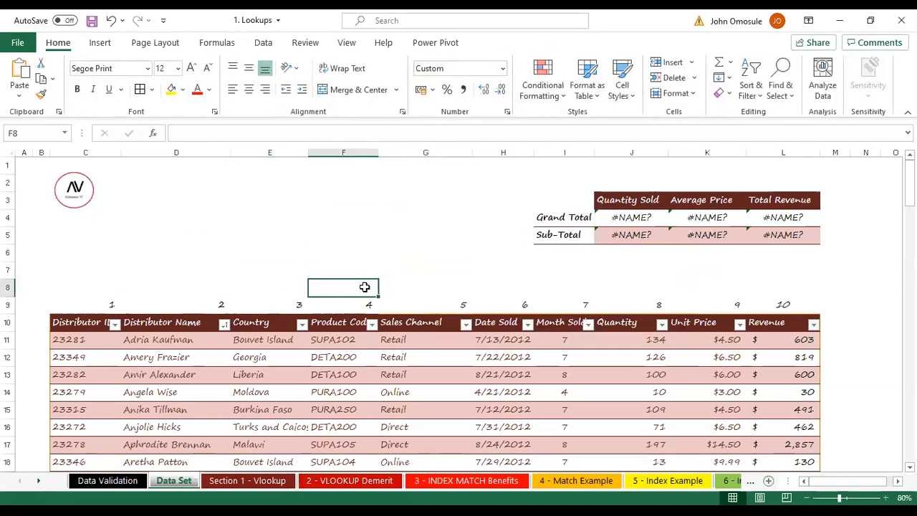
Add Table1 as the table array of the VLOOKUP in C13 on Section 1 - Vlookup, giving =VLOOKUP(B13,Table1,2,FALSE), and review the formula.
left_click(277, 369)
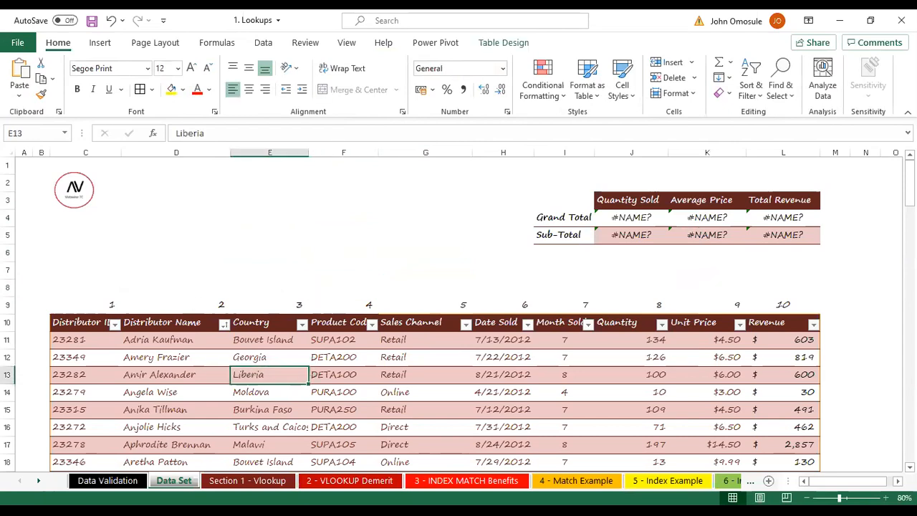
left_click(248, 481)
left_click(209, 379)
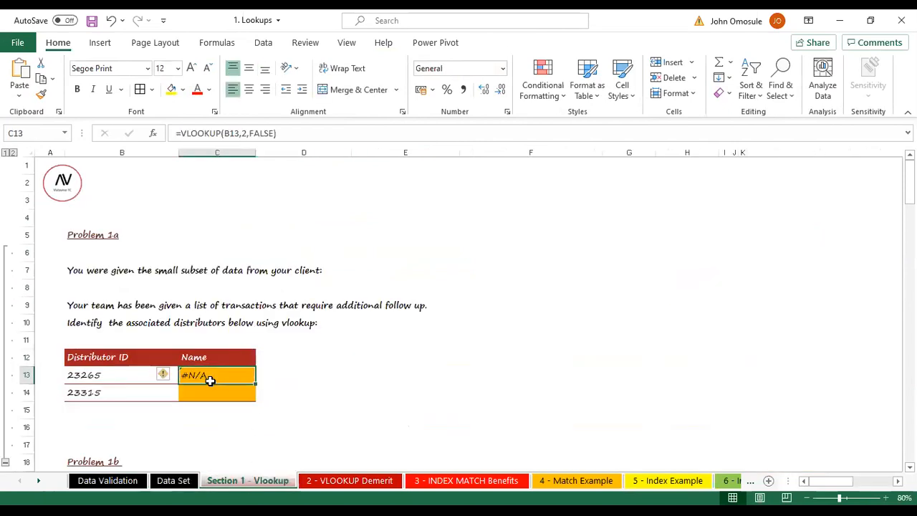
double_click(210, 379)
left_click(256, 375)
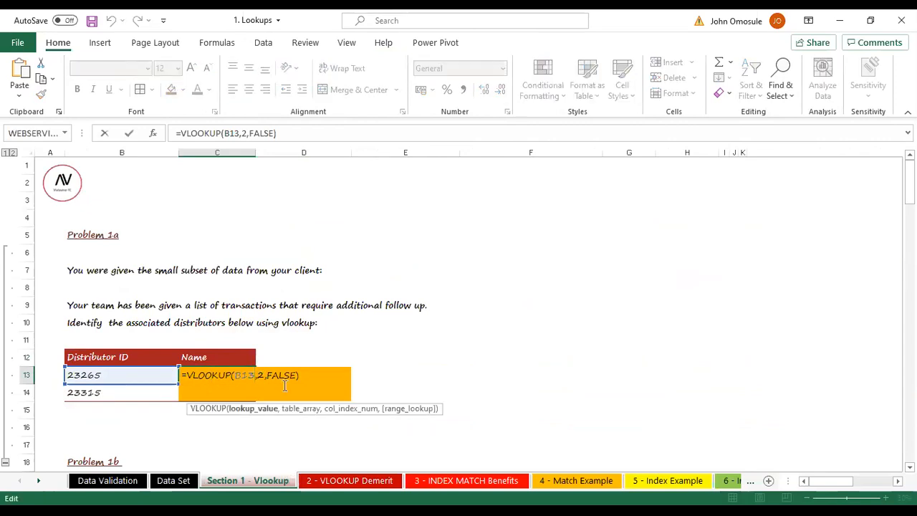
type(",")
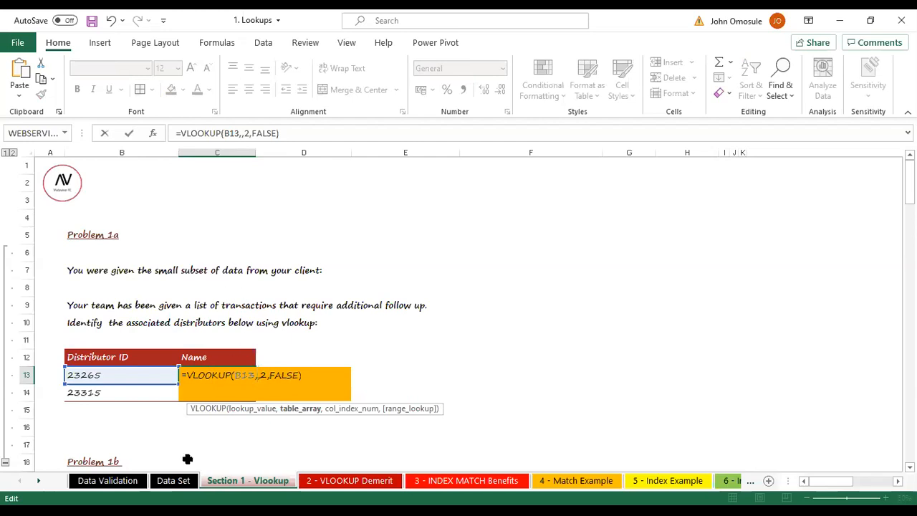
left_click(177, 484)
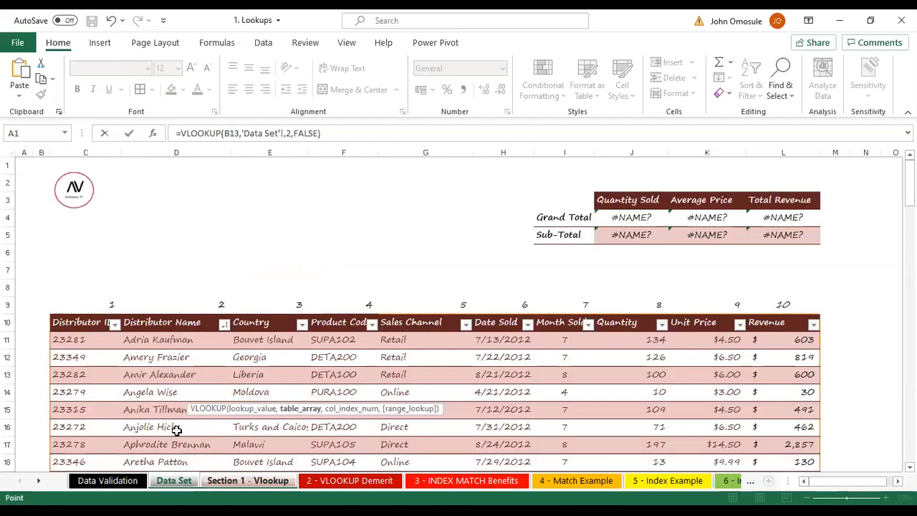
left_click(45, 310)
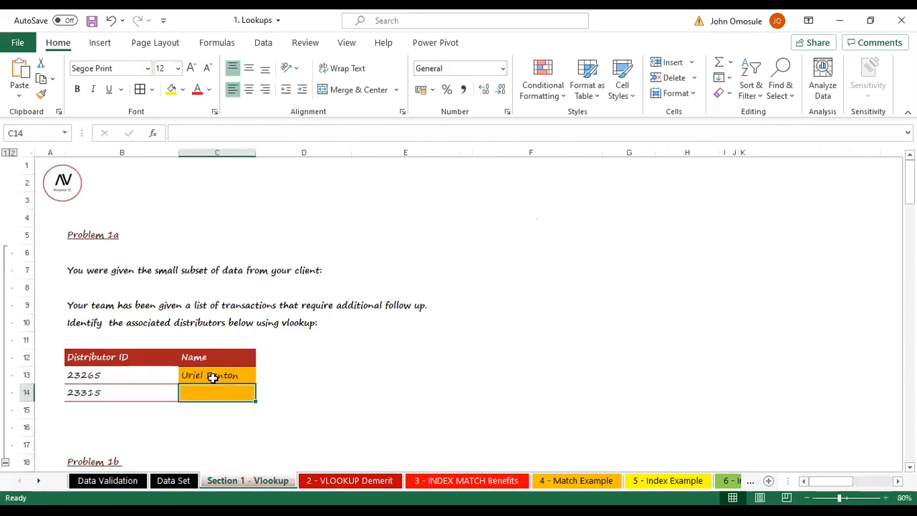
left_click(212, 377)
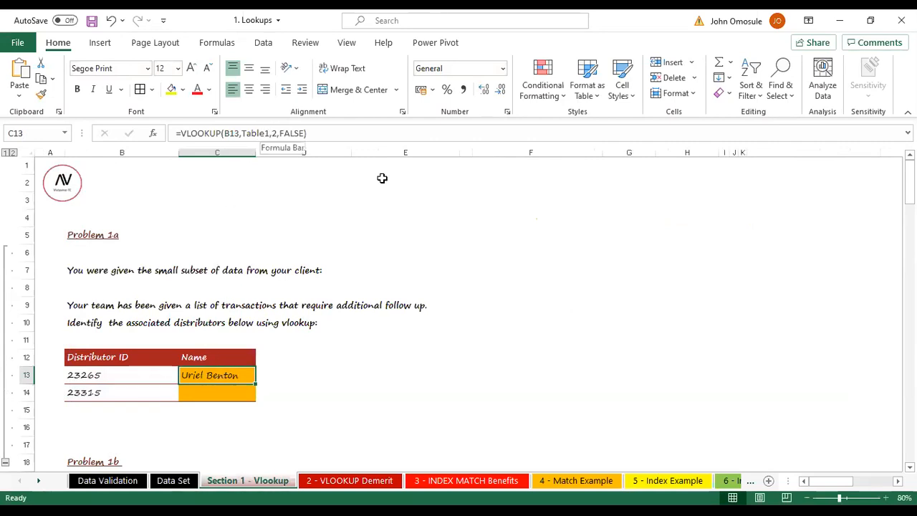
Enter the example range reference B3:G117 as text in cell E3 of the Section 1 - Vlookup sheet.
left_click_drag(392, 195, 471, 218)
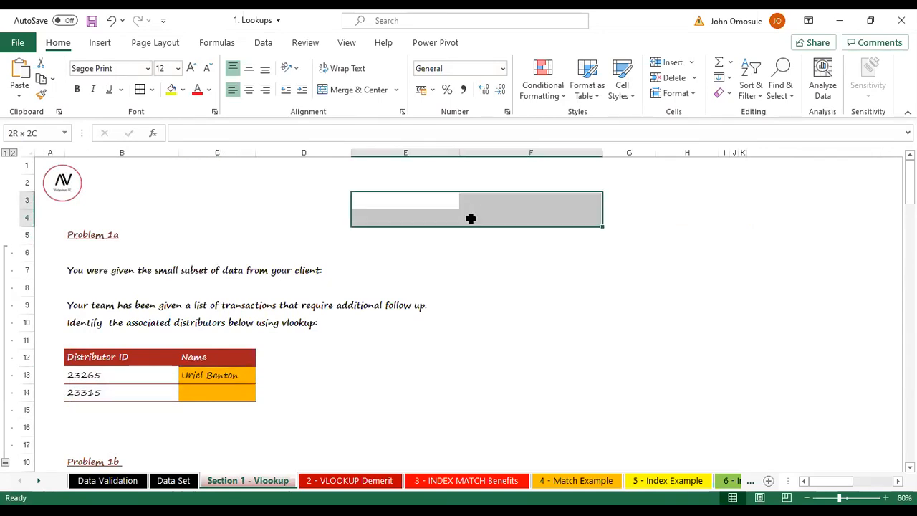
left_click(395, 243)
left_click(374, 202)
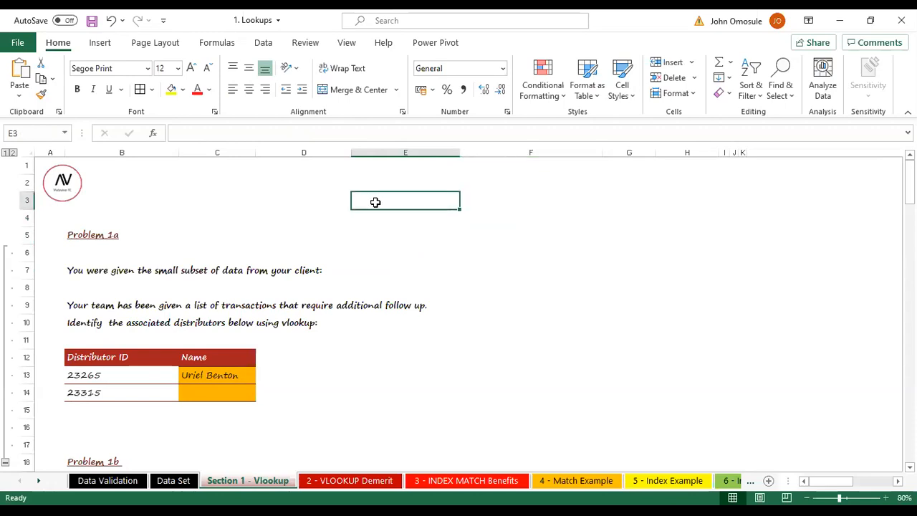
double_click(368, 196)
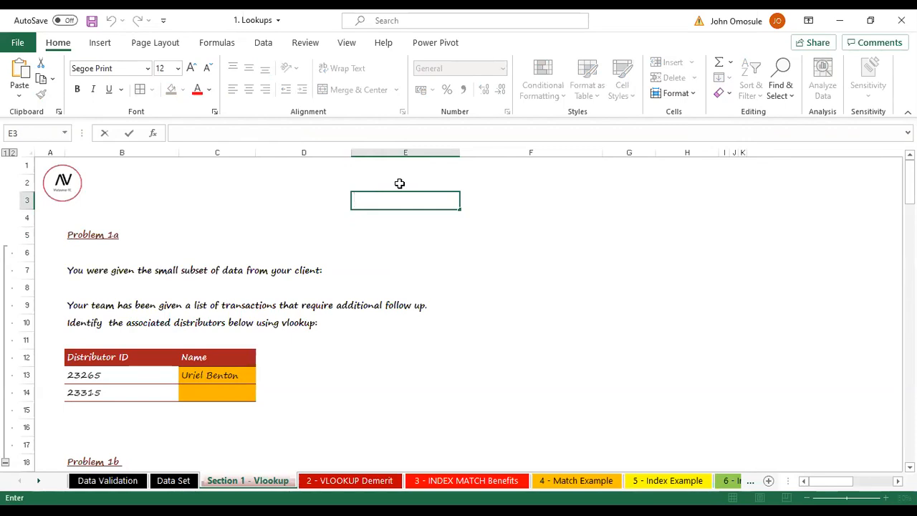
type("B3")
type("G117")
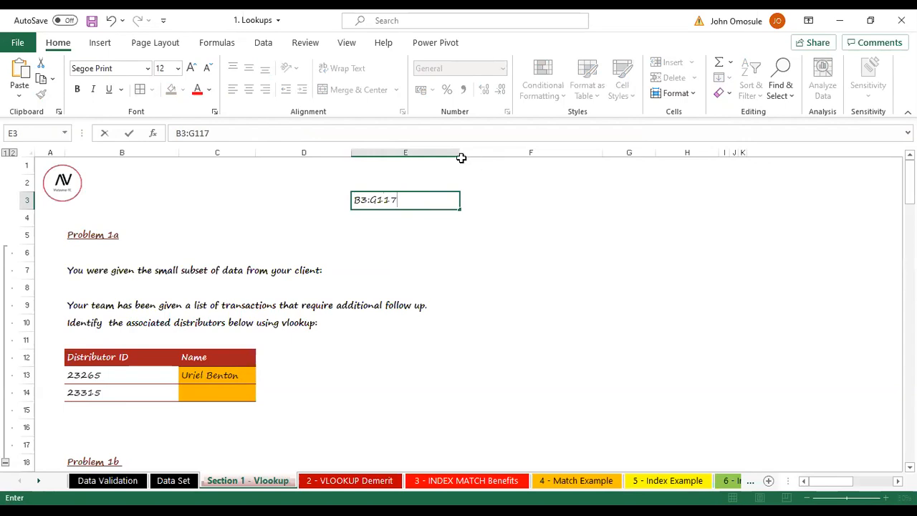
left_click(630, 238)
left_click(379, 198)
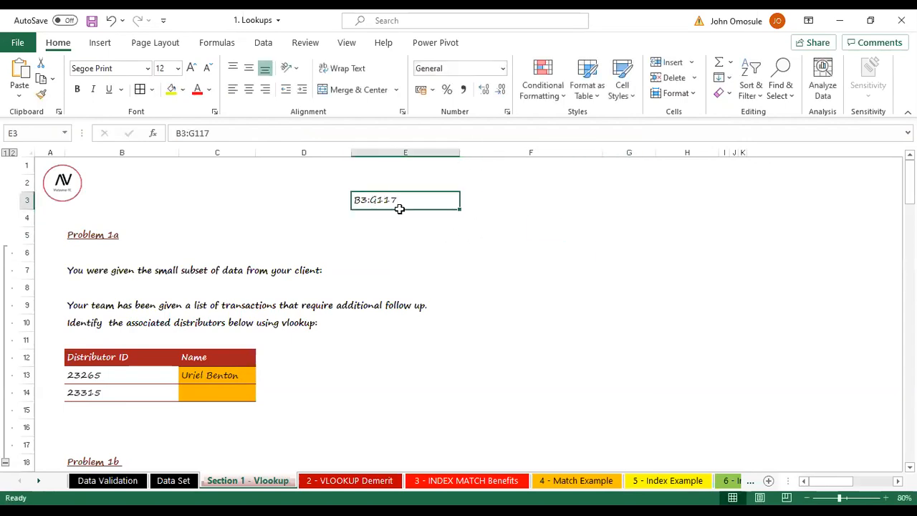
Select the whole main table on the Data Set sheet, C10:L117, and examine its extent from the Distributor ID header to the last row.
left_click(181, 482)
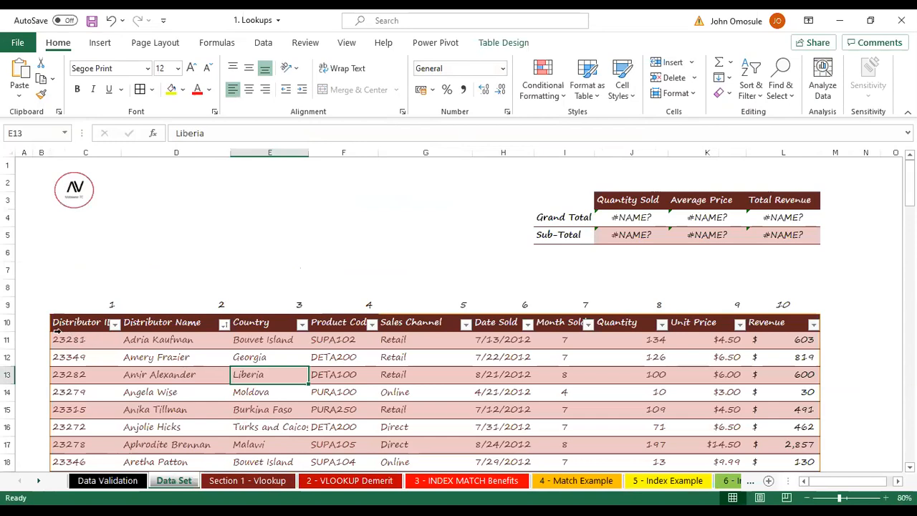
left_click_drag(66, 322, 93, 324)
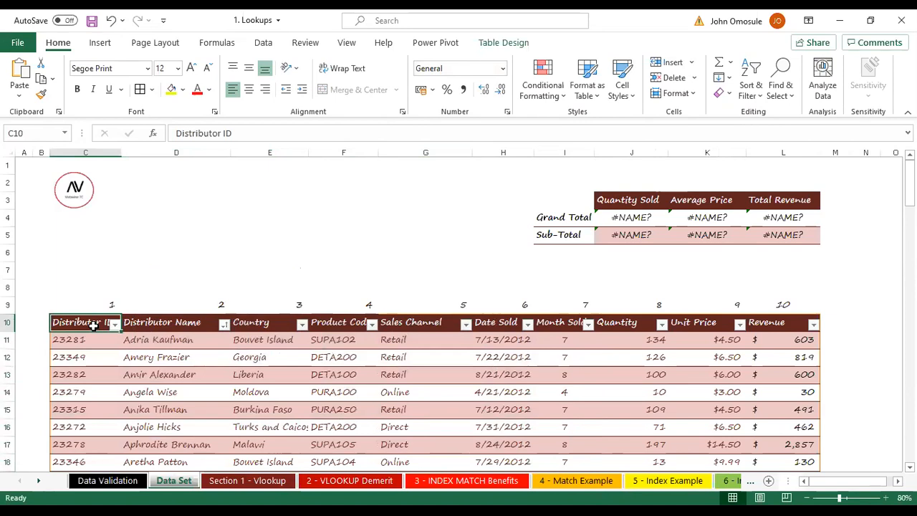
left_click_drag(93, 324, 287, 475)
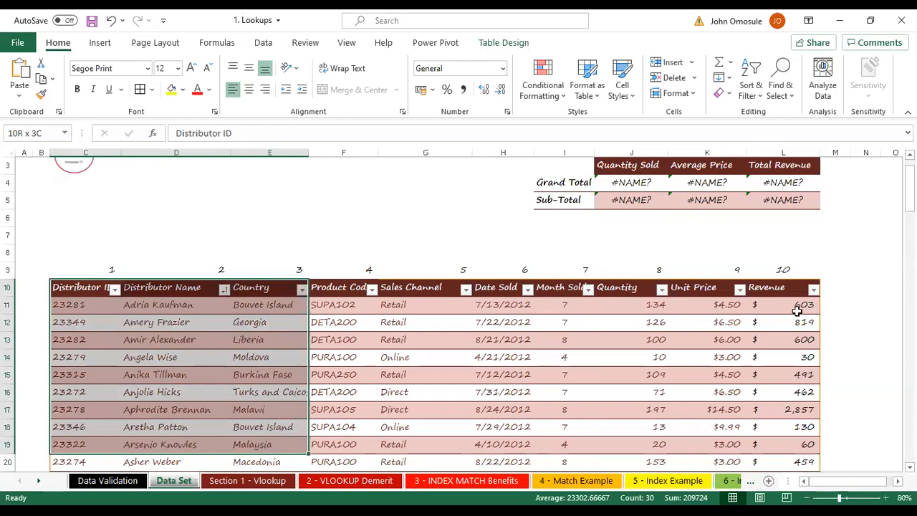
key("ctrl+shift+End")
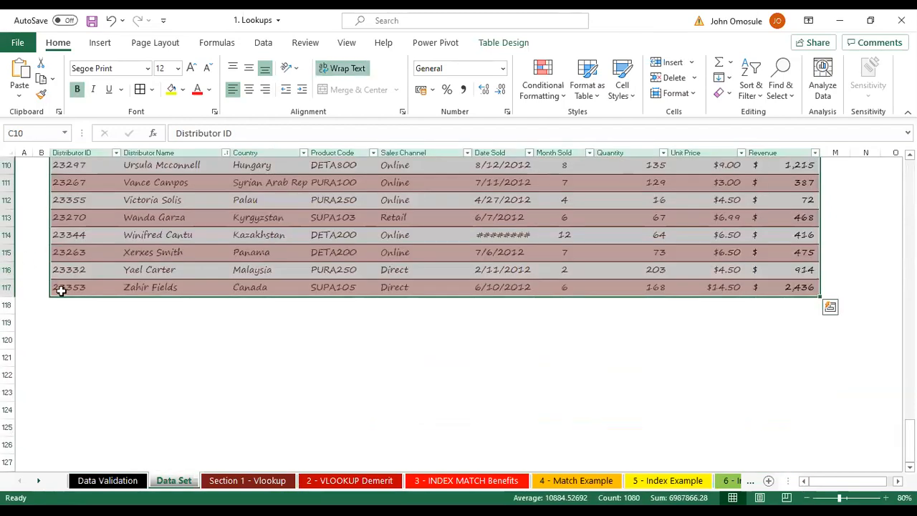
scroll(884, 387, "up", 5)
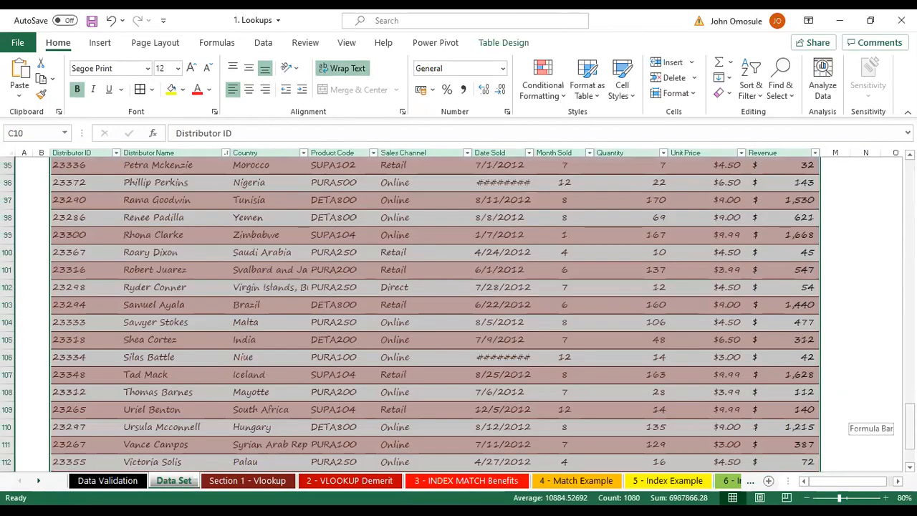
Deselect the main table on the Data Set sheet and examine the Table1 argument of the VLOOKUP in C13 on Section 1 - Vlookup.
left_click_drag(910, 424, 908, 174)
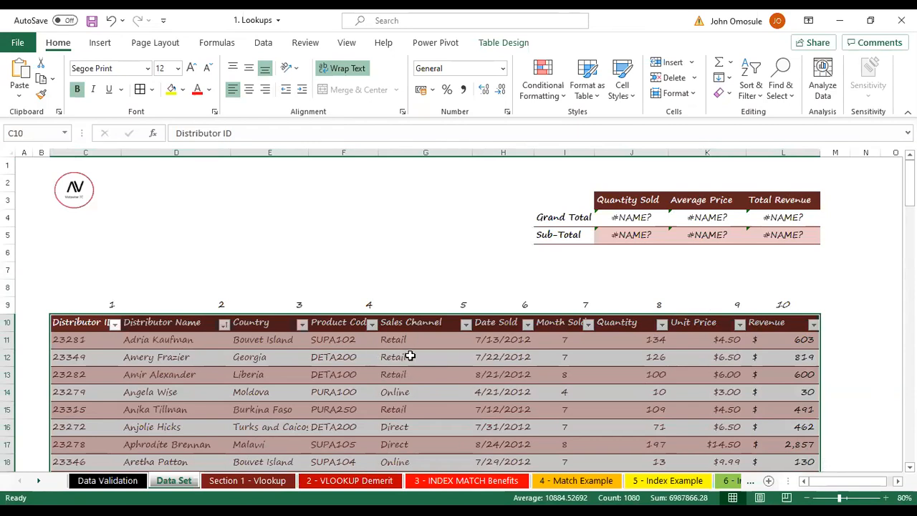
left_click(863, 306)
left_click(286, 374)
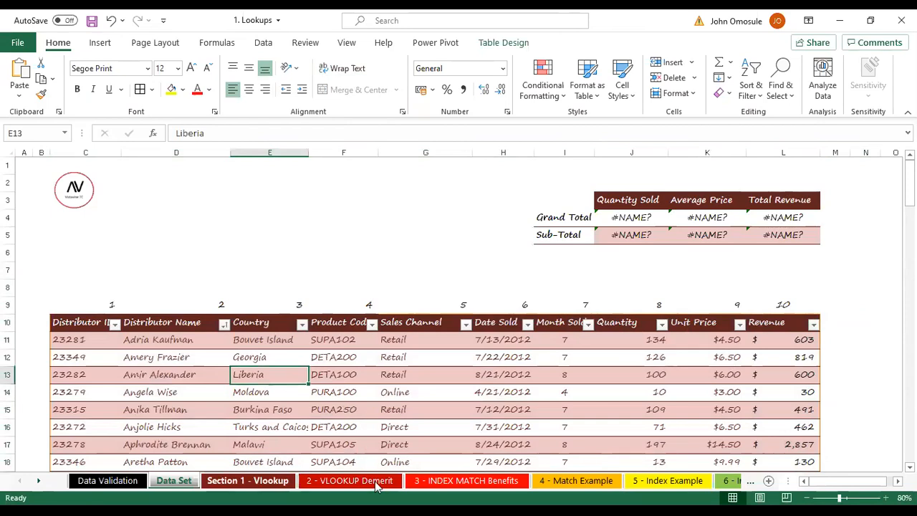
left_click(247, 480)
double_click(223, 374)
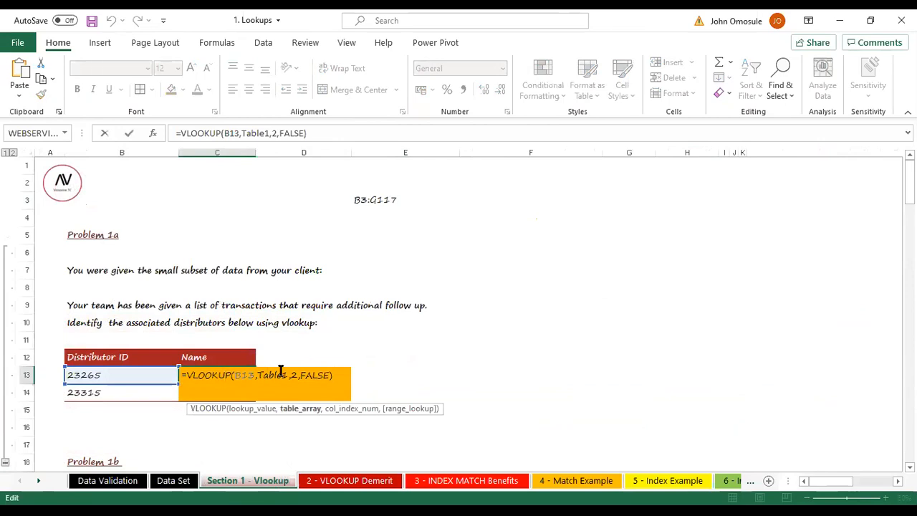
left_click(256, 135)
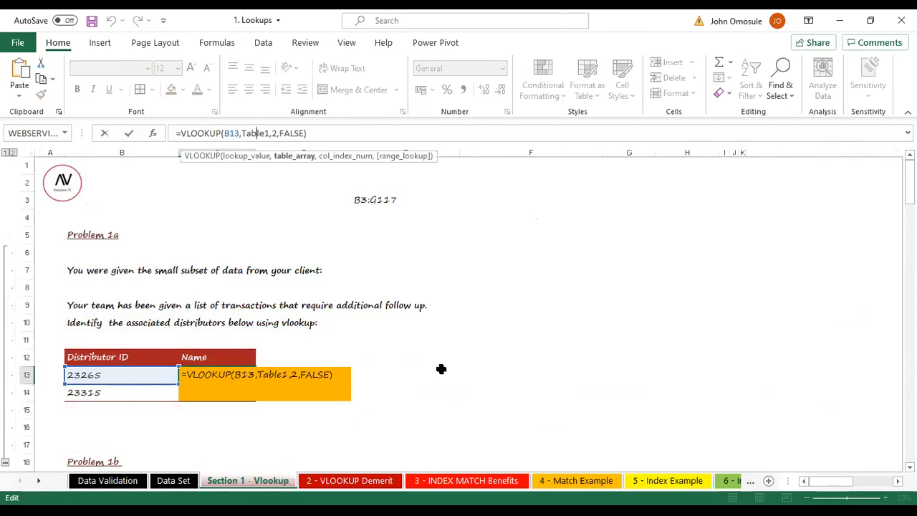
key("Return")
Convert Table1 on the Data Set sheet to a normal range.
left_click(173, 480)
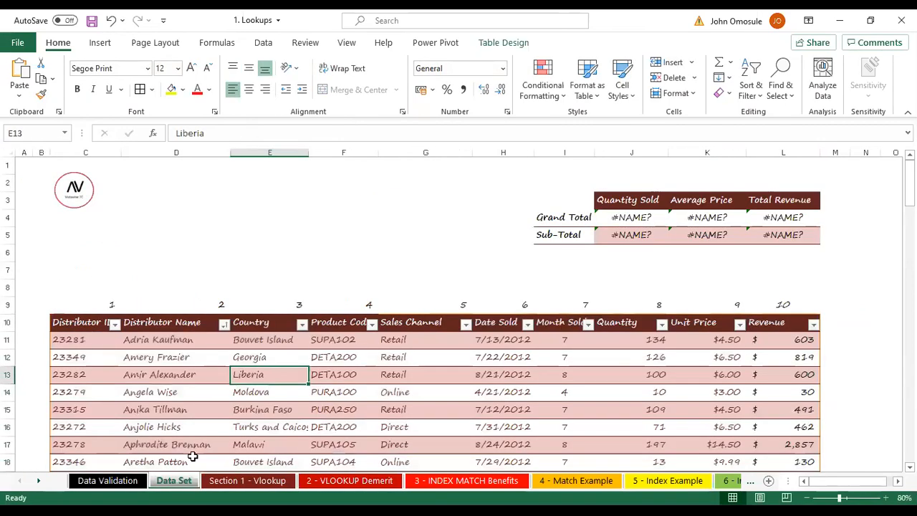
left_click(73, 323)
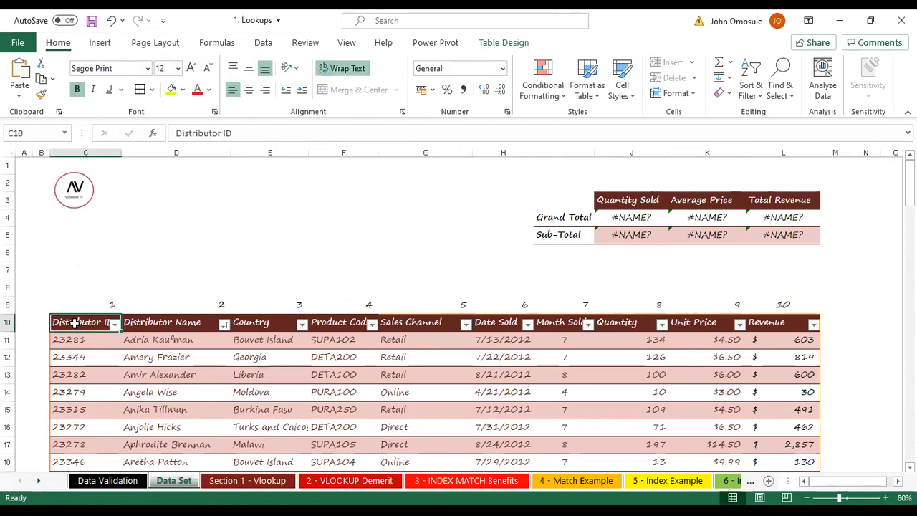
left_click(109, 359)
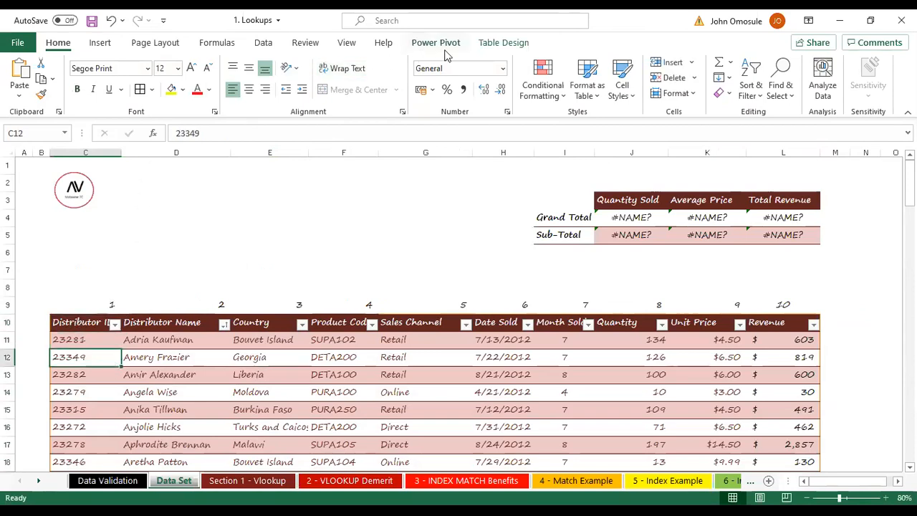
left_click(483, 46)
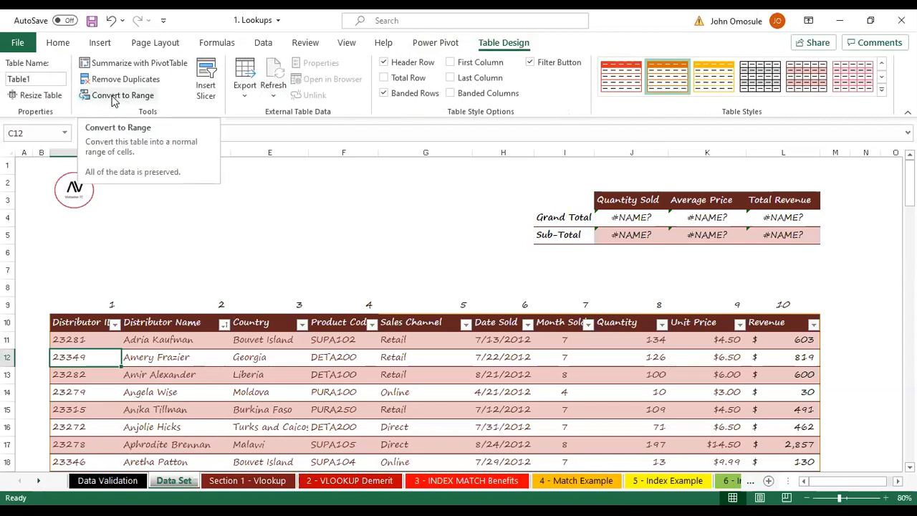
left_click(112, 100)
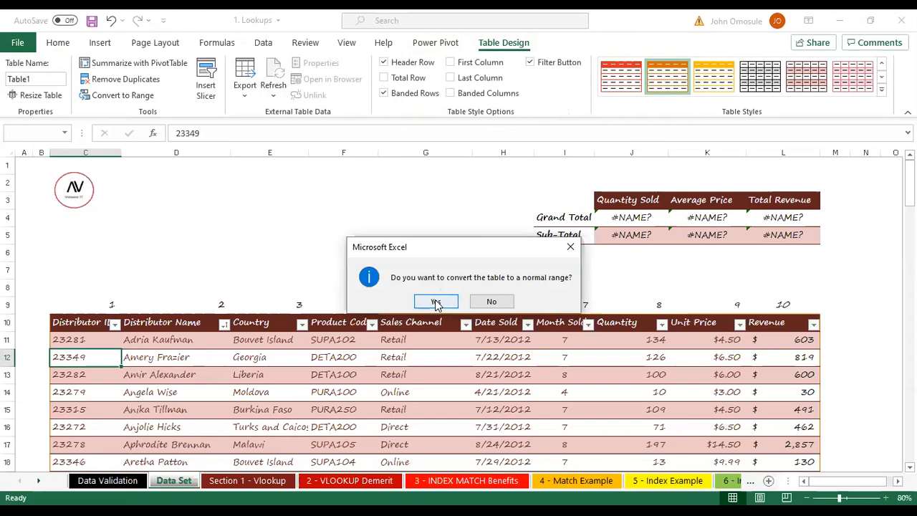
left_click(436, 302)
left_click(412, 371)
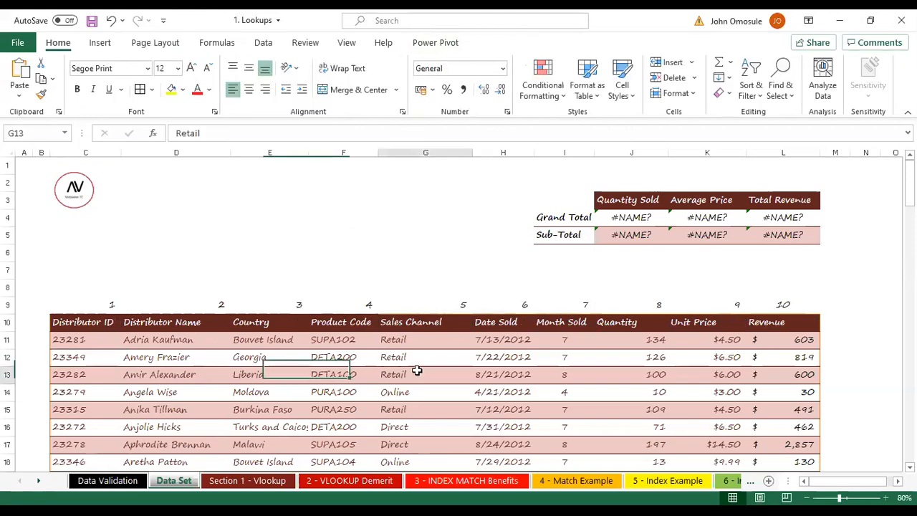
Select the converted data range C10:L117 on the Data Set sheet and examine its extent down to the last row.
scroll(644, 402, "down", 20)
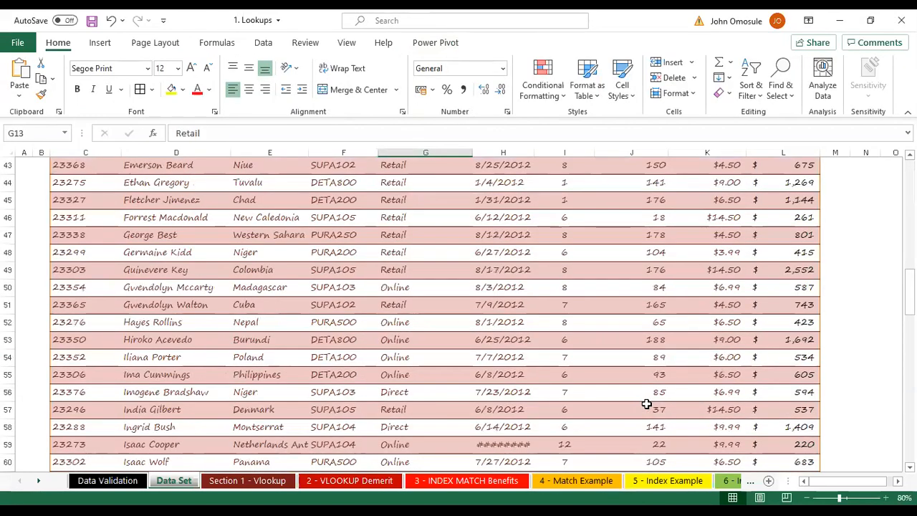
scroll(646, 403, "up", 20)
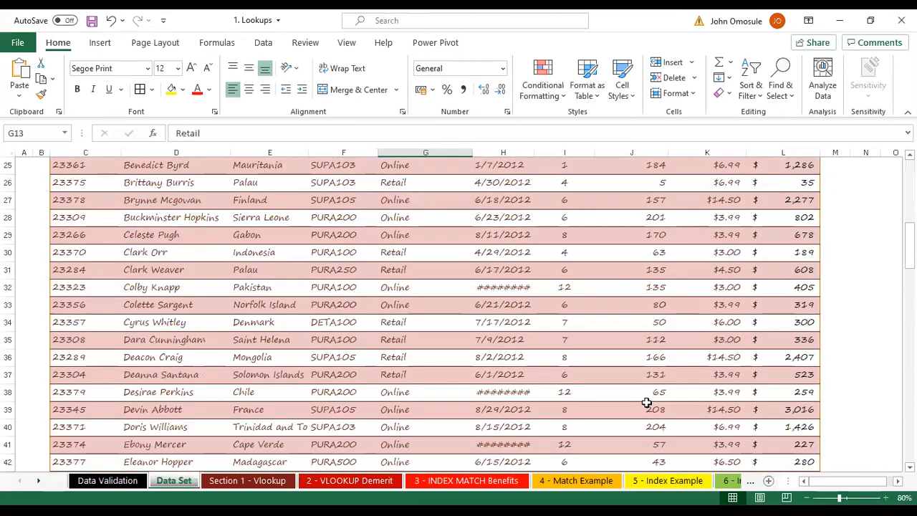
left_click_drag(57, 322, 523, 469)
scroll(695, 451, "down", 1)
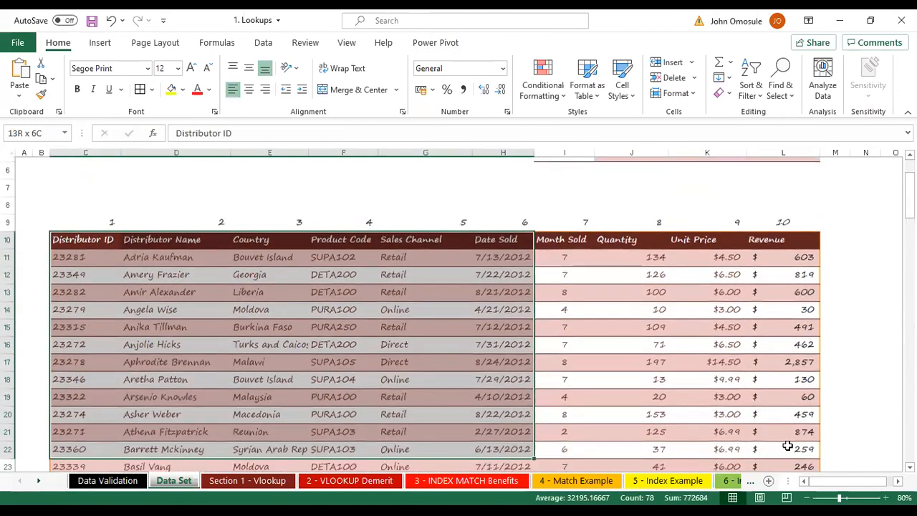
key("ctrl+shift+End")
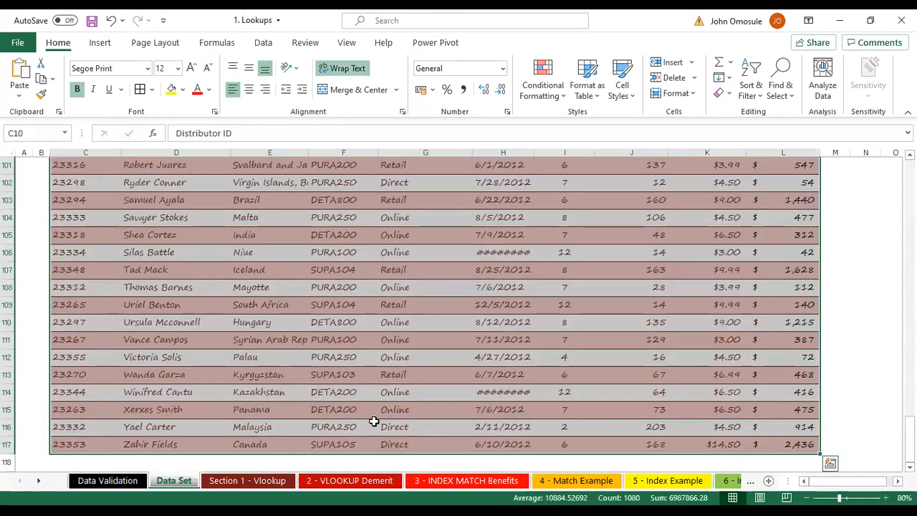
scroll(361, 419, "up", 20)
left_click(444, 376)
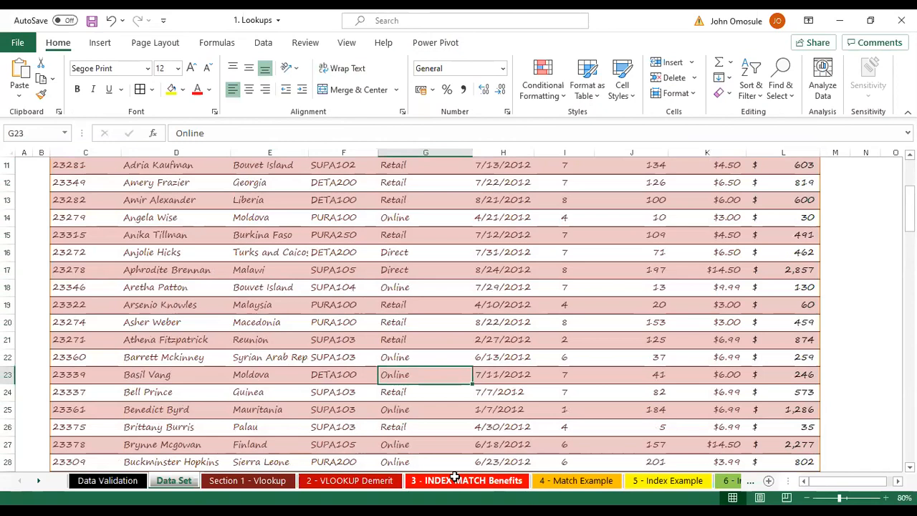
Examine the sheet name and absolute cell references in the table array of the VLOOKUP in C13 on Section 1 - Vlookup.
left_click(246, 480)
left_click(206, 377)
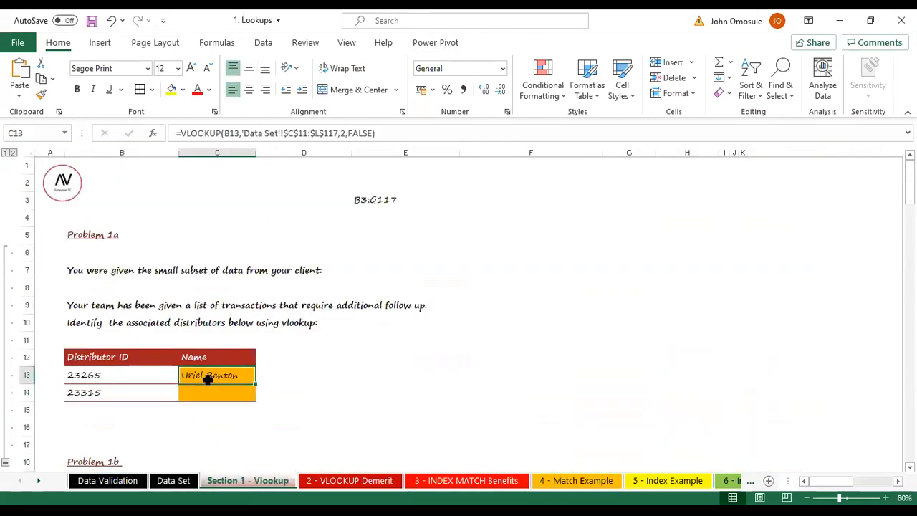
left_click(336, 134)
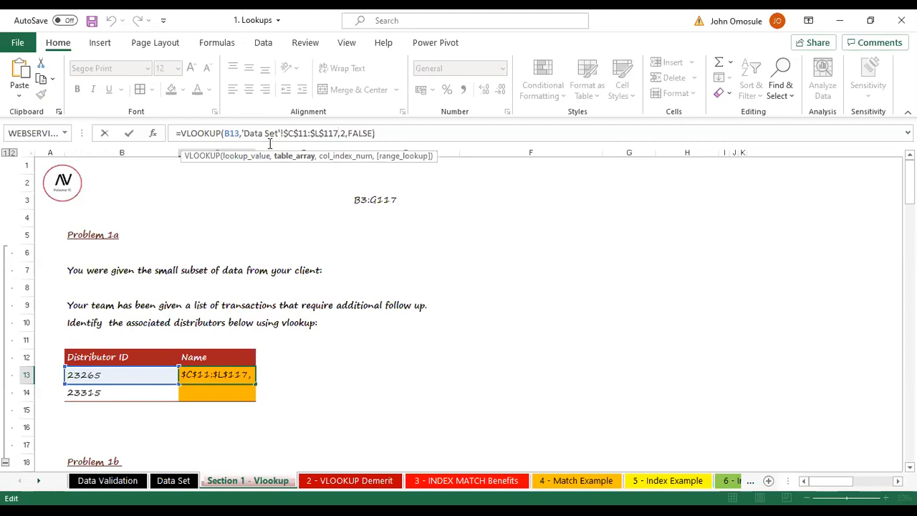
left_click_drag(253, 133, 289, 133)
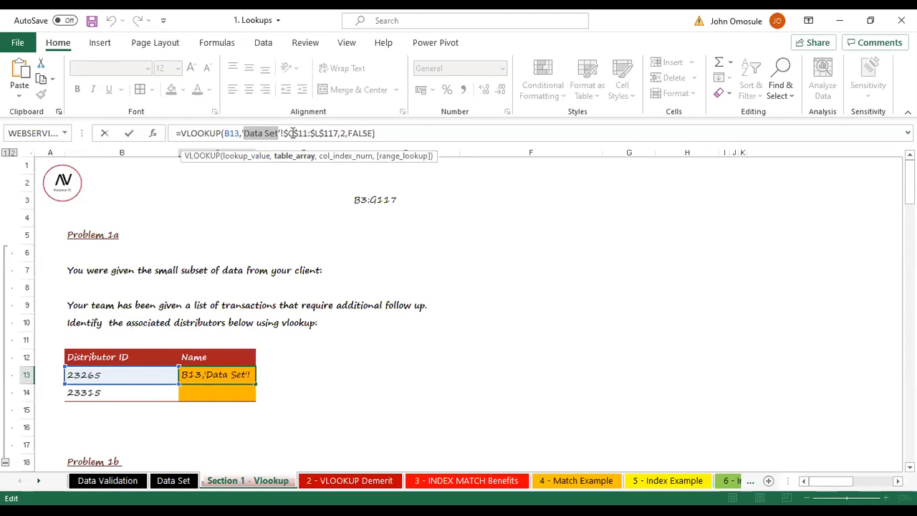
left_click(301, 135)
left_click_drag(293, 134, 289, 135)
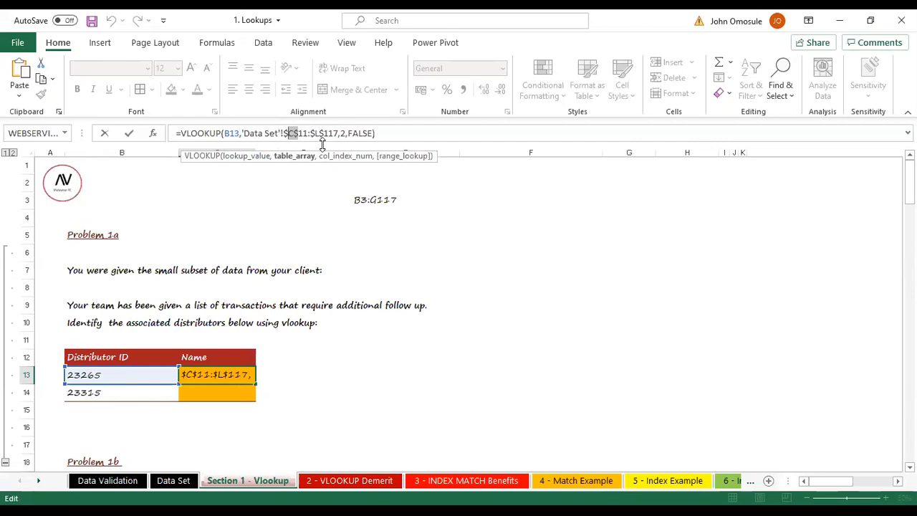
left_click(450, 251)
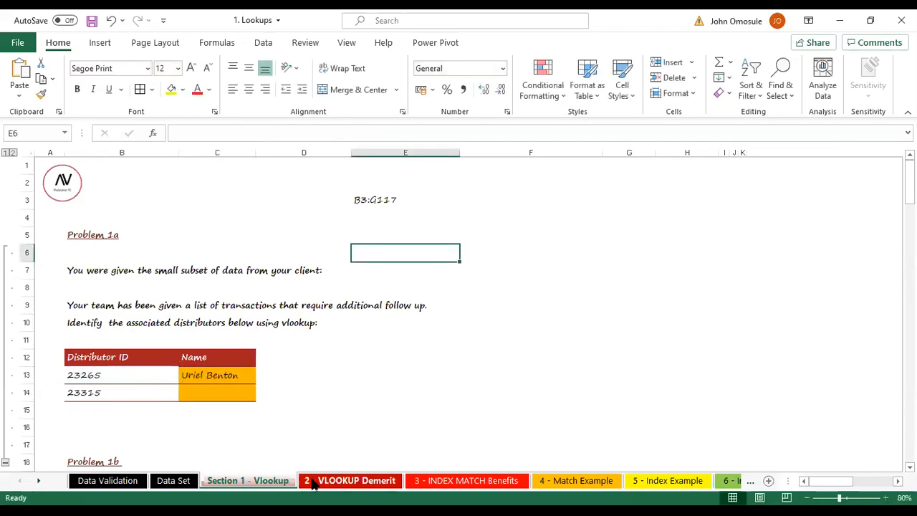
Locate the table array's corner cells C11 and L117 on the Data Set sheet, tracing column C, row 11 and the last data row.
left_click(181, 484)
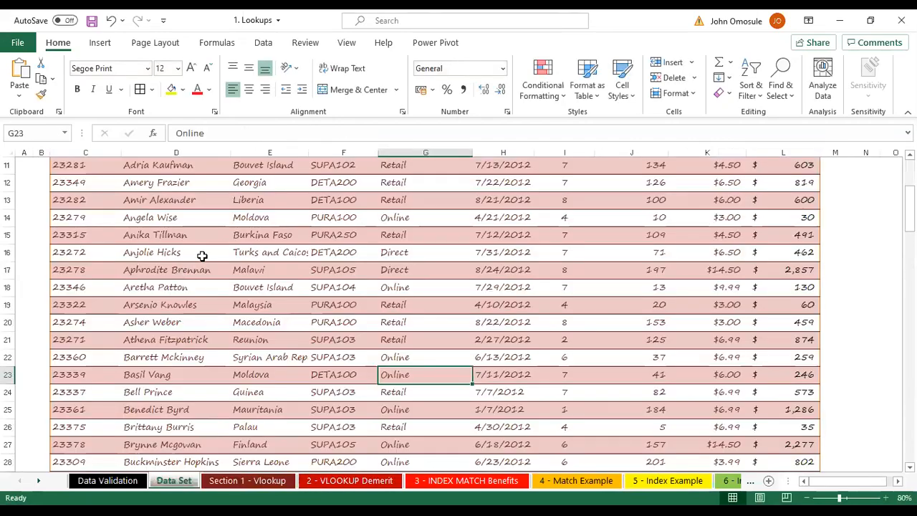
scroll(203, 255, "up", 3)
left_click(78, 153)
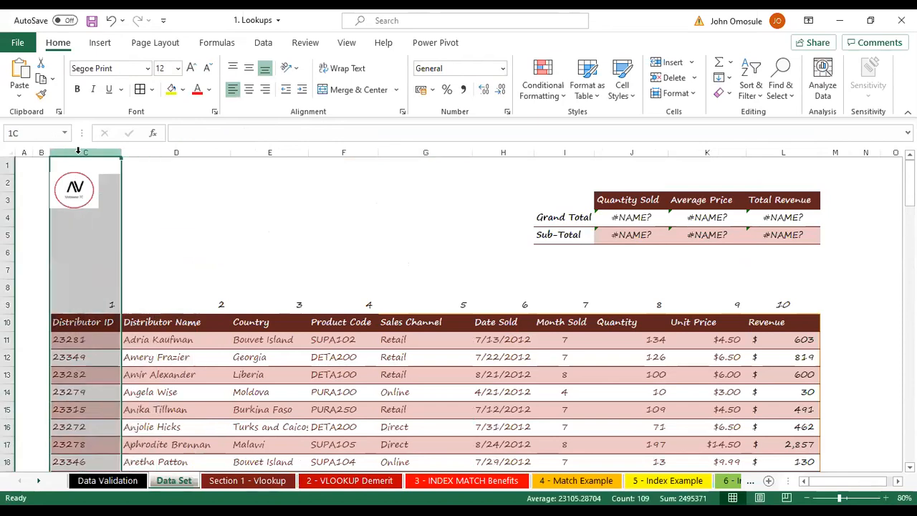
left_click(8, 341)
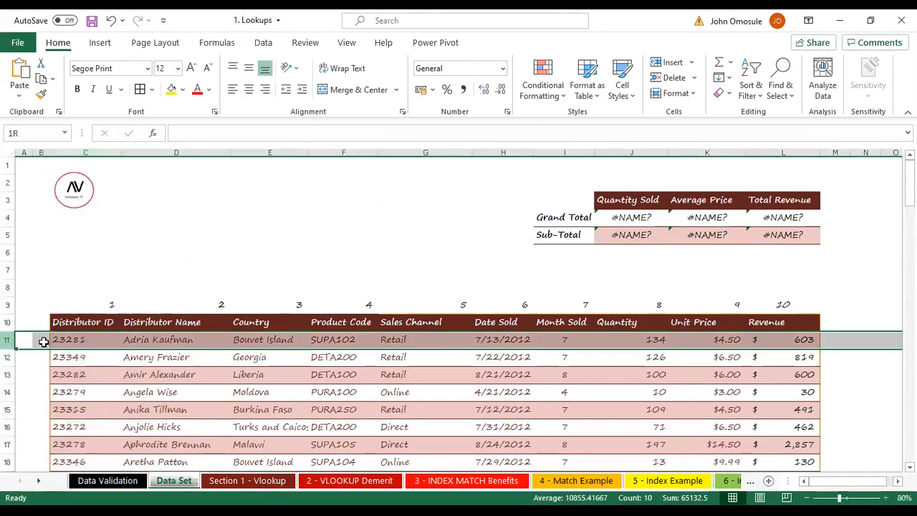
left_click(70, 341)
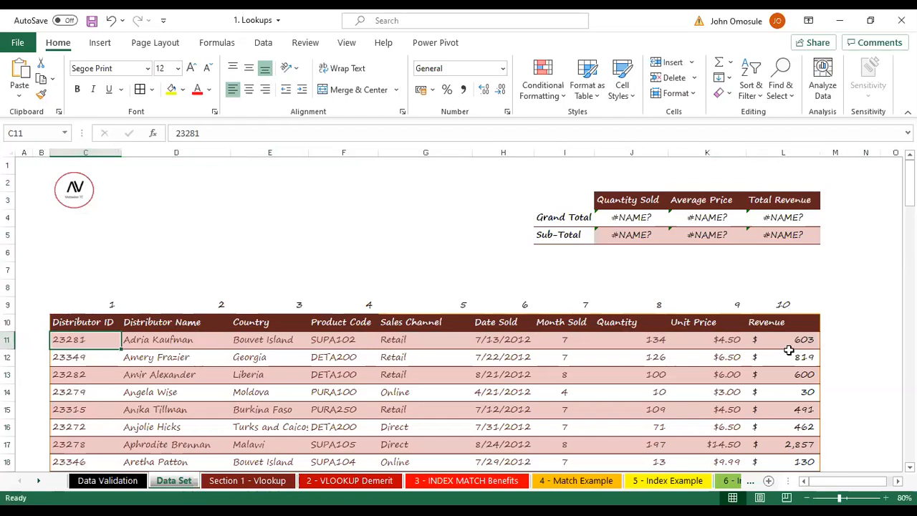
scroll(800, 375, "down", 8)
scroll(800, 375, "down", 20)
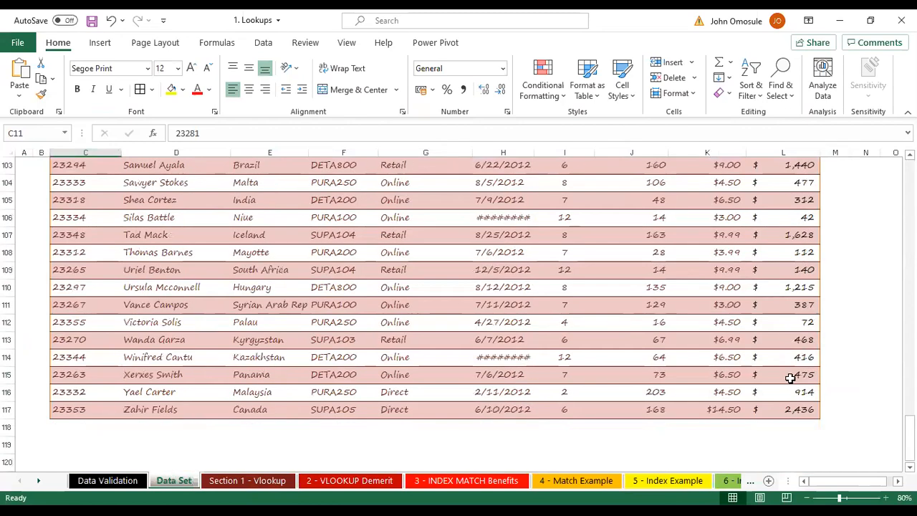
left_click(793, 358)
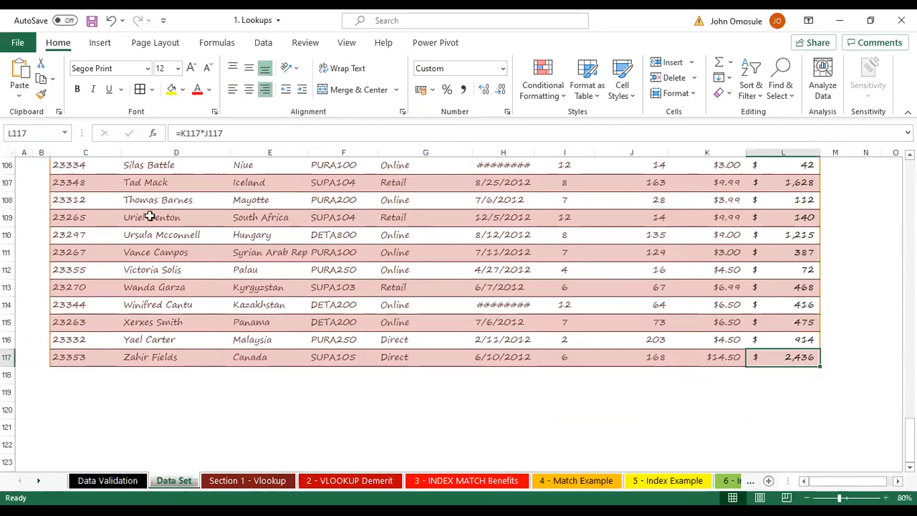
left_click(270, 445)
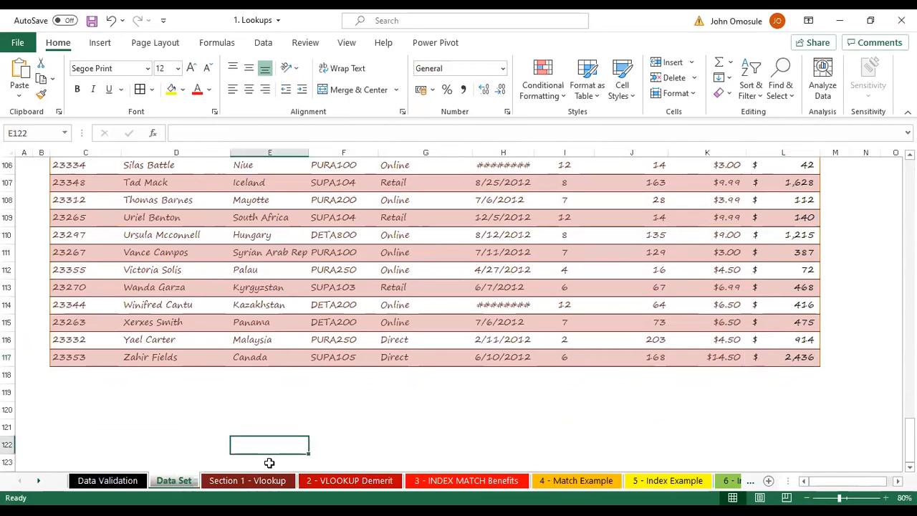
Review the VLOOKUP in C13 on the Section 1 - Vlookup sheet and clear the example range reference from cell E3.
left_click(248, 481)
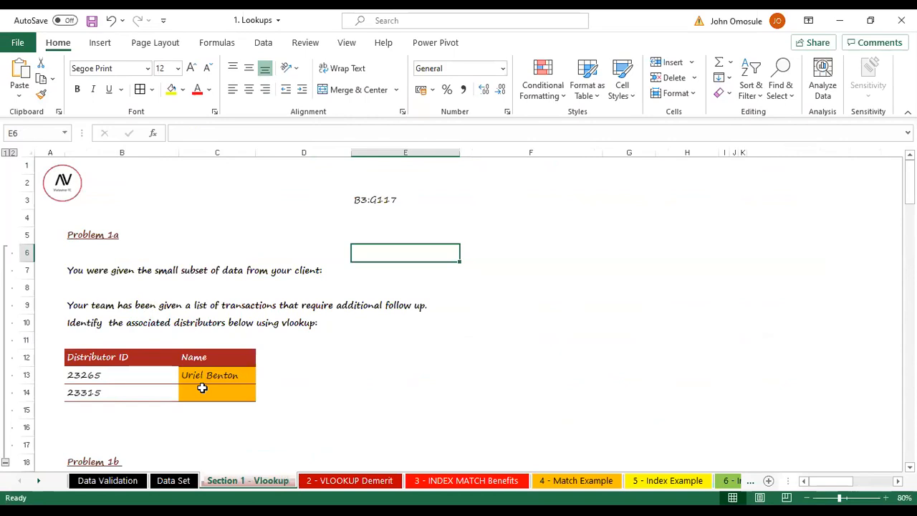
left_click(219, 377)
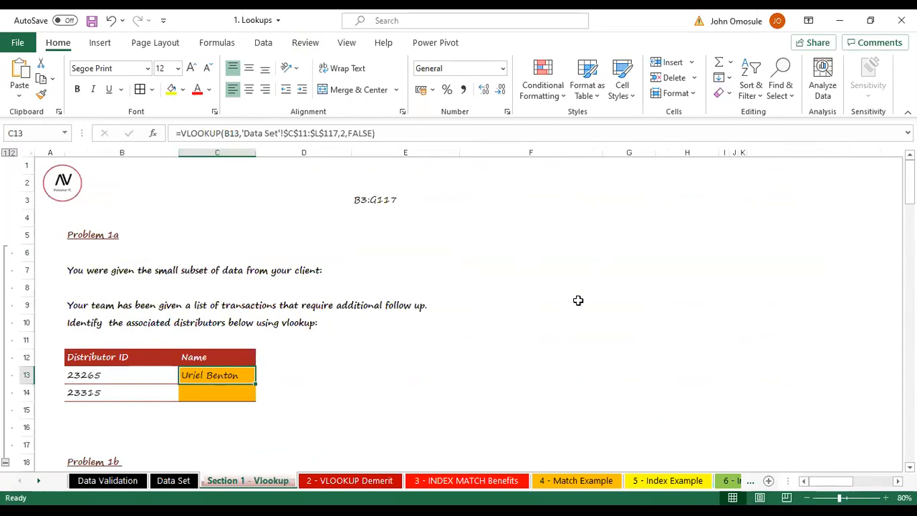
left_click(379, 206)
key("Delete")
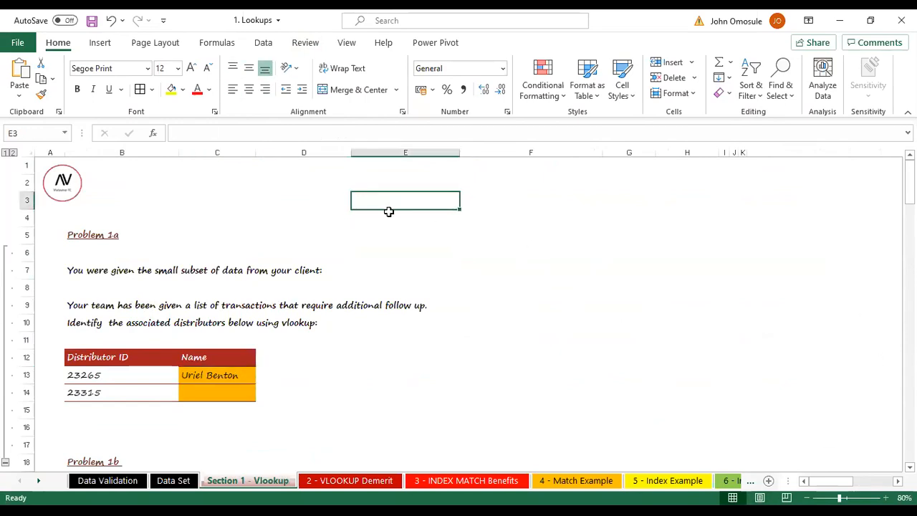
Define the name Test with Workbook scope for the empty range F2:G4 on Section 1 - Vlookup.
left_click(492, 172)
left_click_drag(492, 172, 624, 222)
left_click(508, 193)
left_click(506, 184)
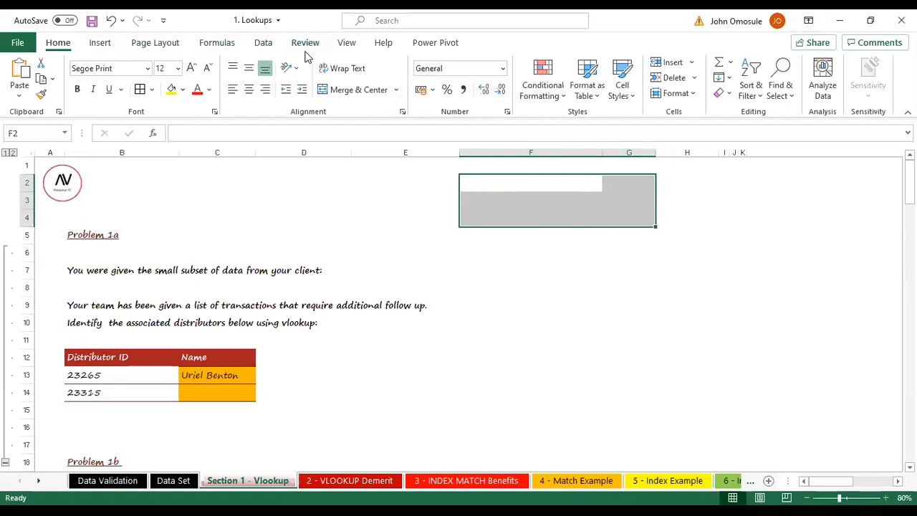
left_click(222, 44)
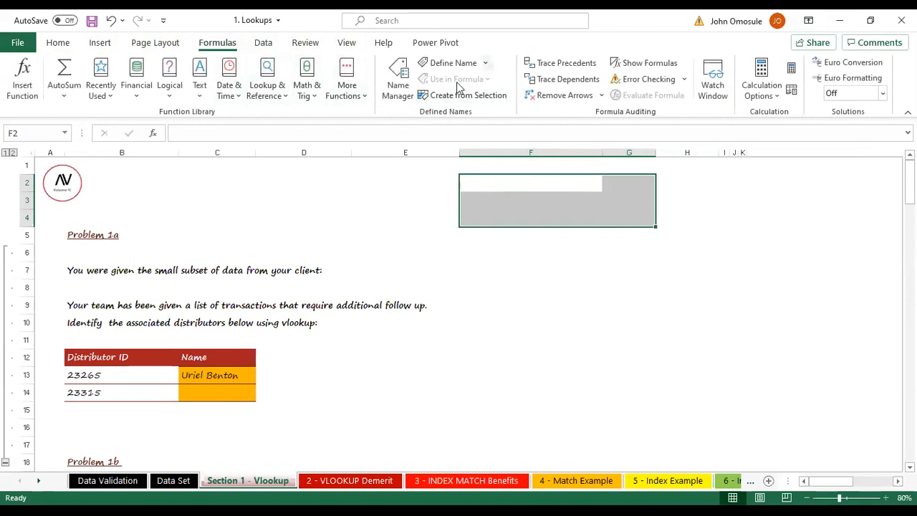
left_click(485, 63)
left_click(494, 81)
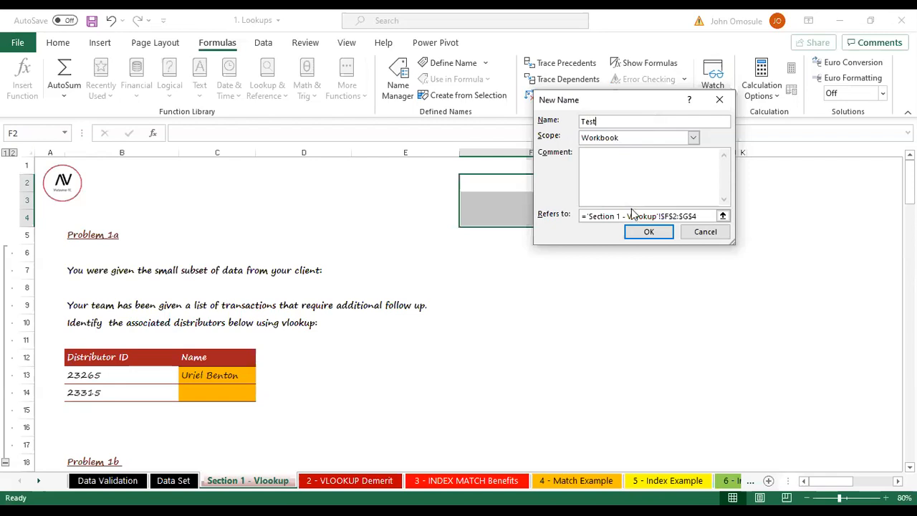
left_click(649, 232)
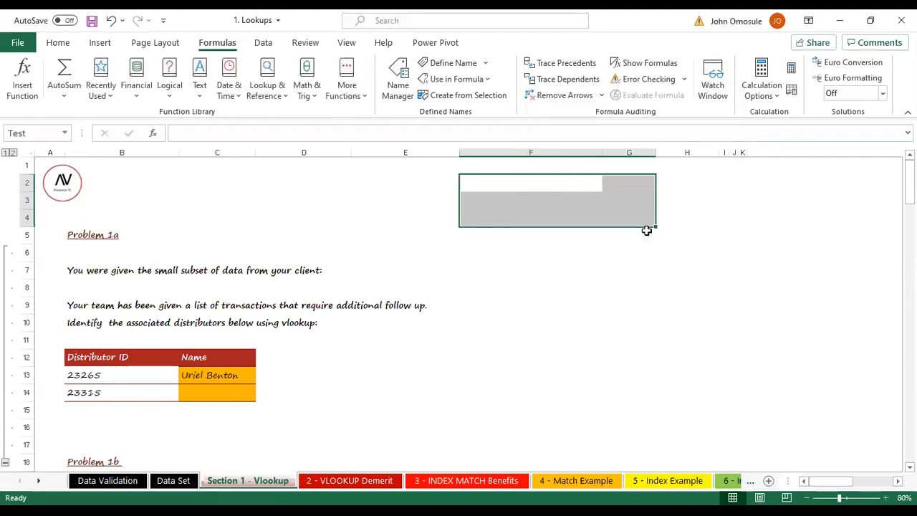
Enter a reference to the named range Test in cell G8 and discard it without keeping the formula.
left_click(645, 291)
type("=")
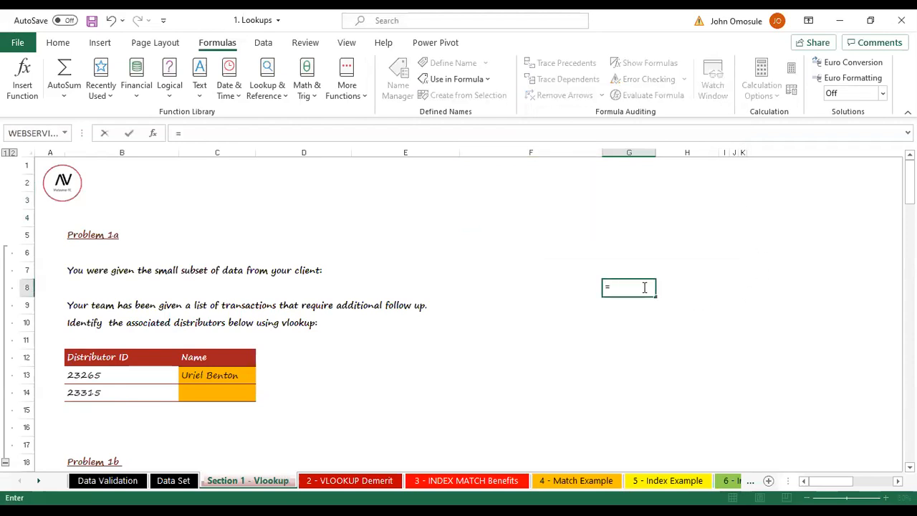
type("tes")
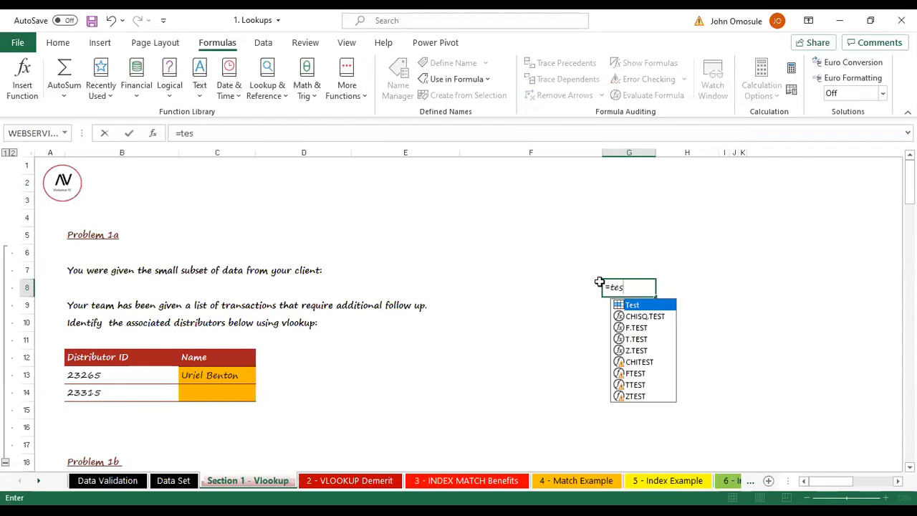
double_click(637, 305)
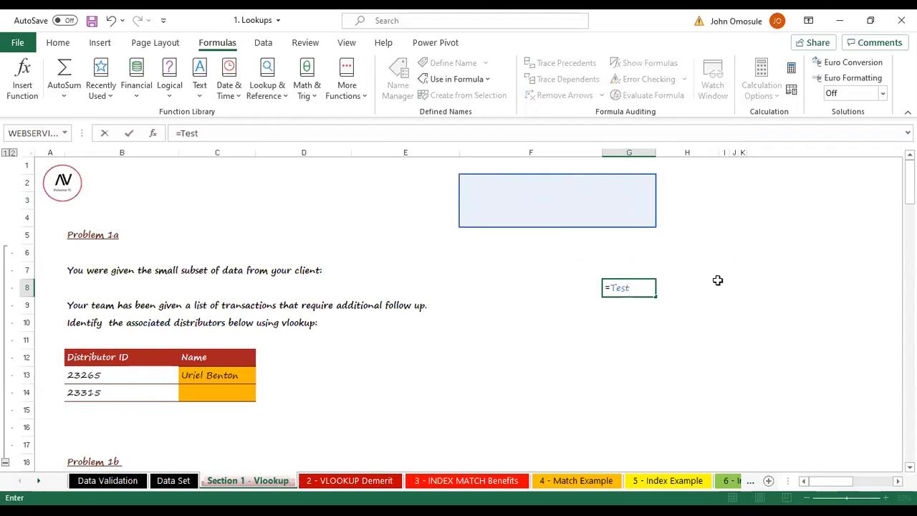
key("BackSpace")
key("BackSpace")
key("BackSpace")
key("BackSpace")
key("BackSpace")
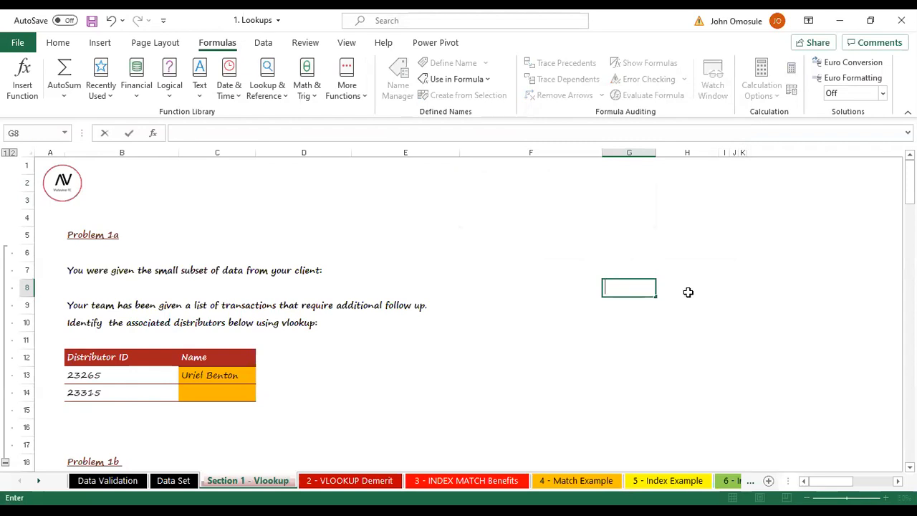
left_click(686, 290)
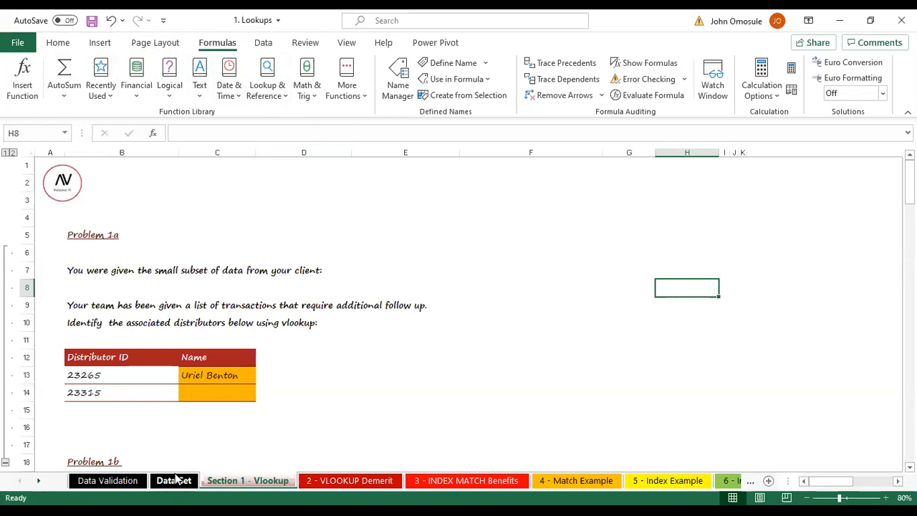
Create an Excel table from the empty range G3:H8 on Section 1 - Vlookup, without marking existing headers.
left_click(564, 207)
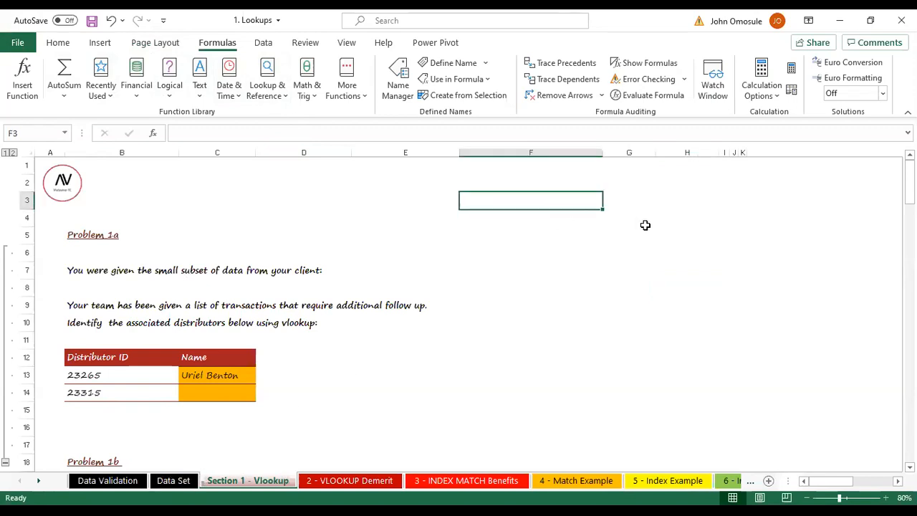
left_click_drag(621, 203, 698, 287)
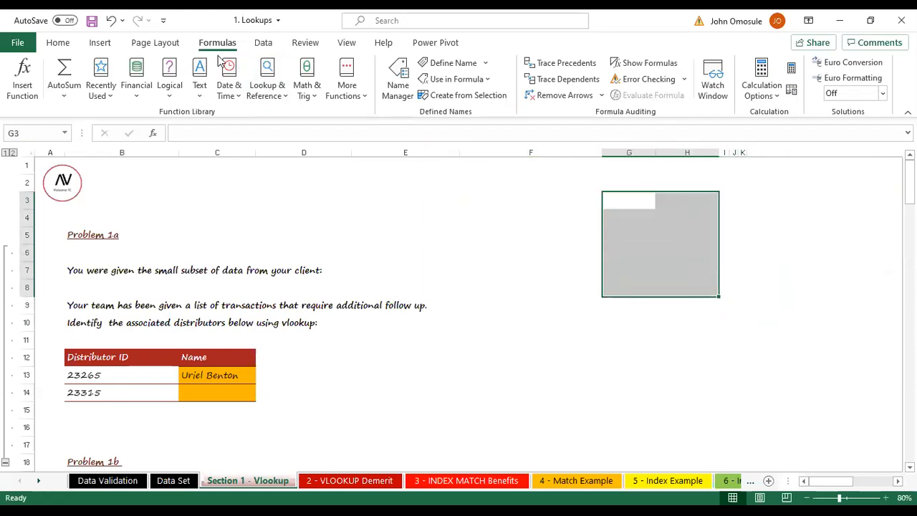
left_click(101, 42)
left_click(117, 75)
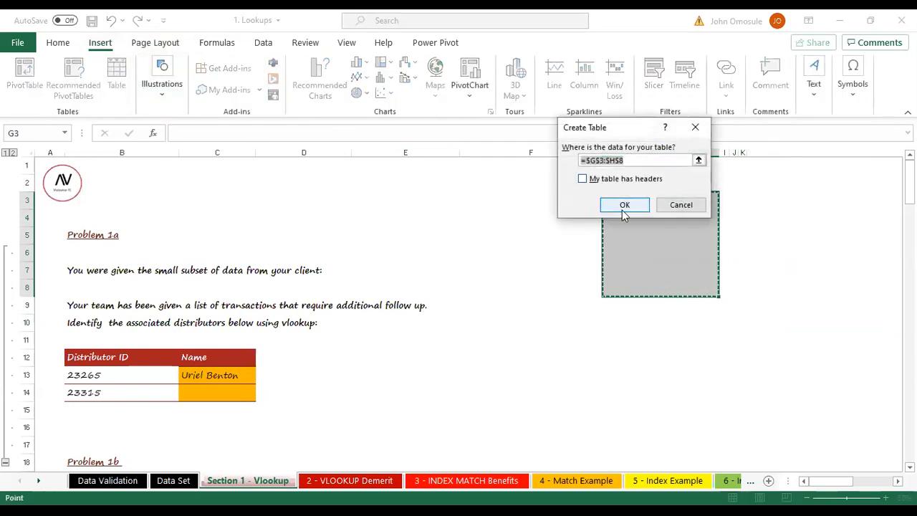
left_click(627, 206)
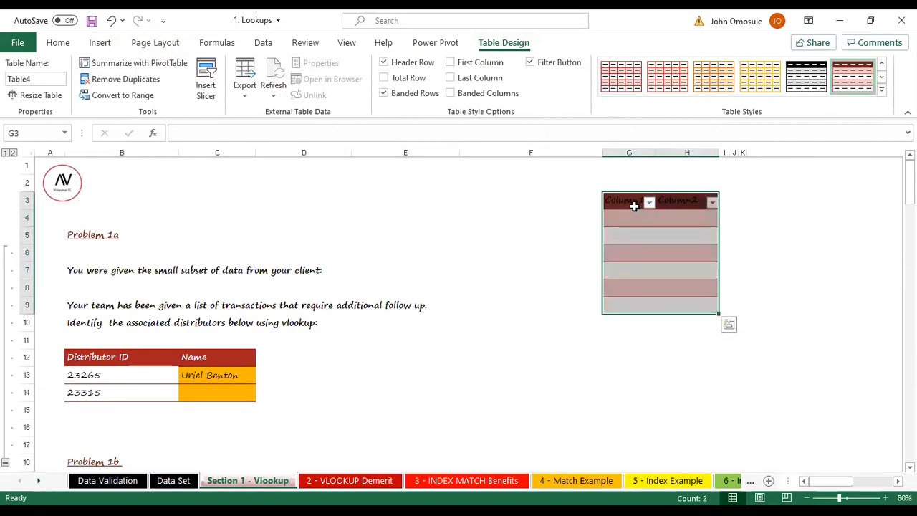
key("ctrl+z")
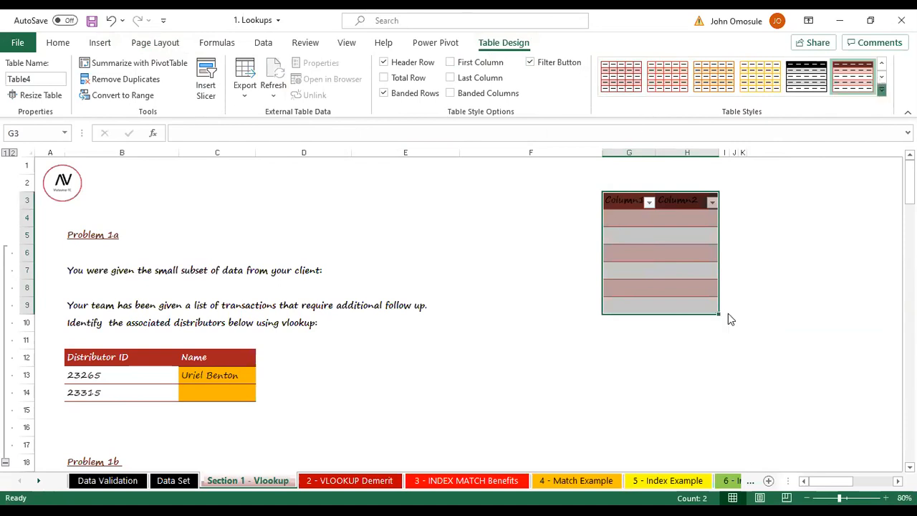
Try orange-red and gold medium styles on the new table, finishing with a red gridded medium style.
left_click(881, 88)
left_click(786, 301)
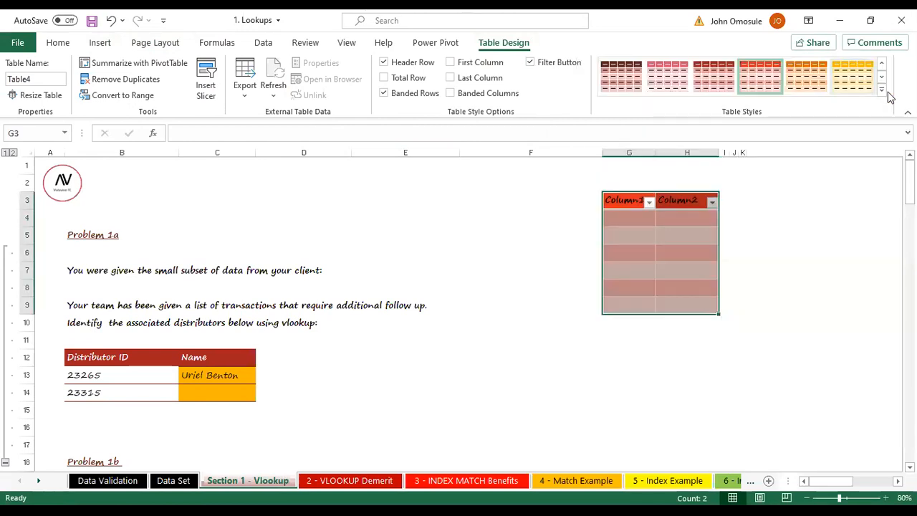
left_click(881, 89)
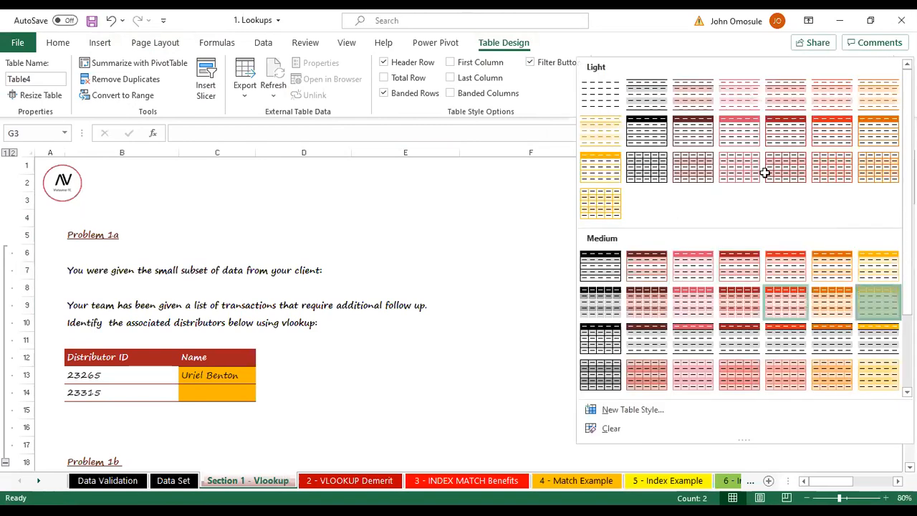
left_click(884, 301)
left_click(881, 89)
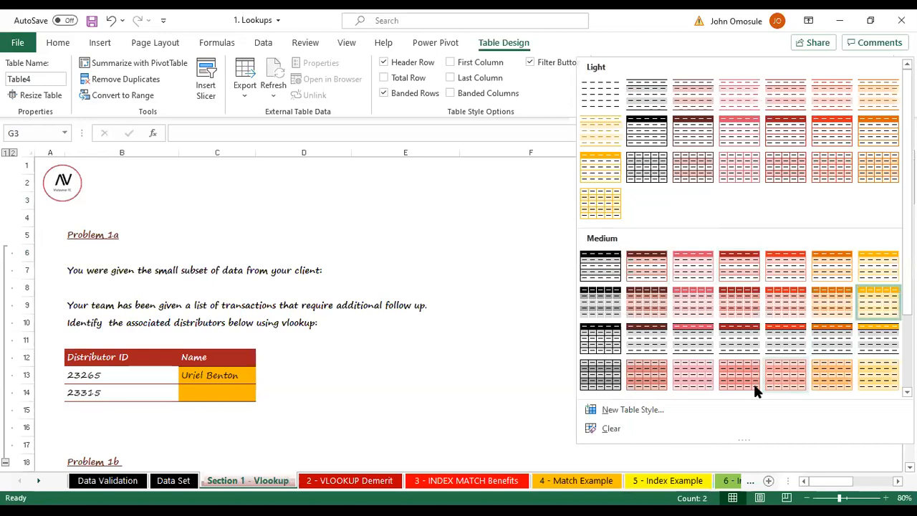
left_click(719, 259)
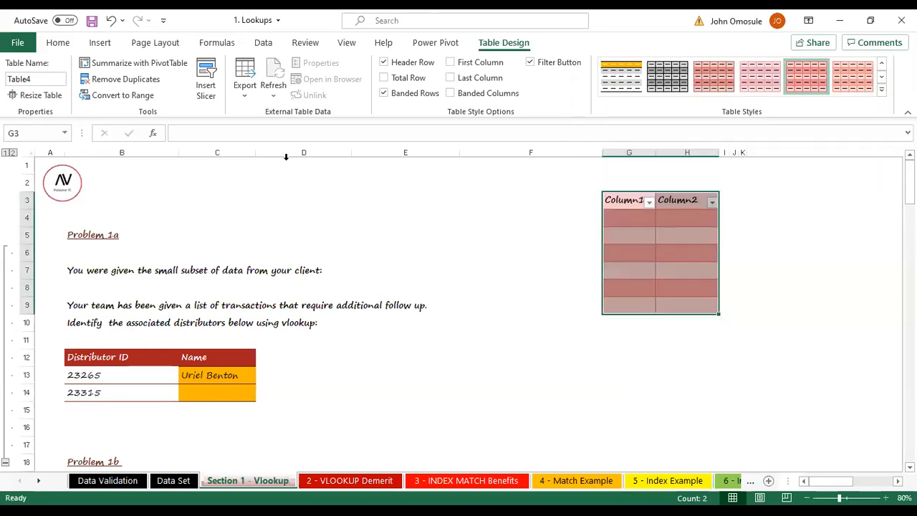
Add a total row to the table and switch the First Column emphasis on and off again.
left_click(206, 84)
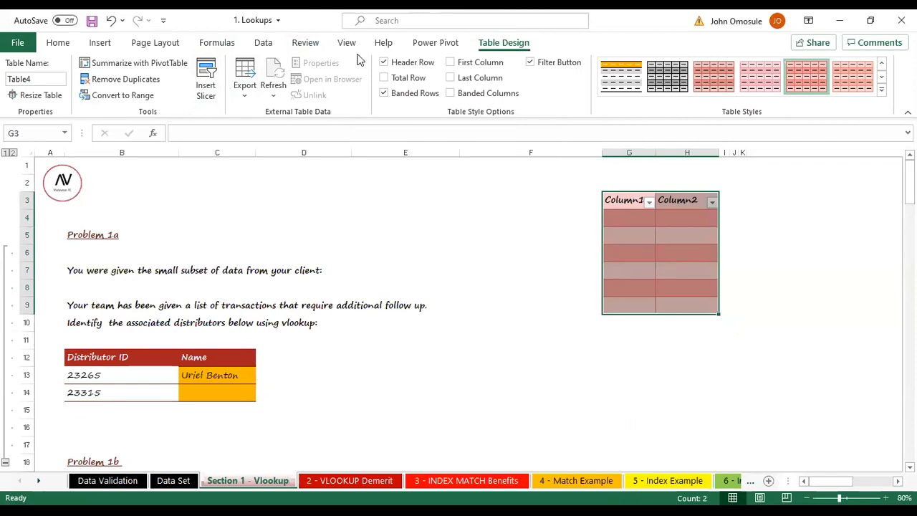
left_click(384, 78)
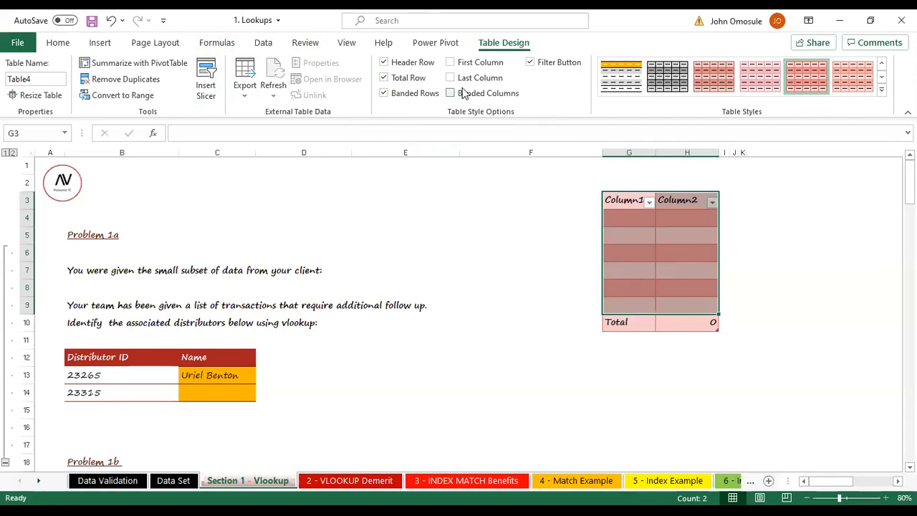
left_click(450, 62)
left_click(450, 62)
left_click(755, 269)
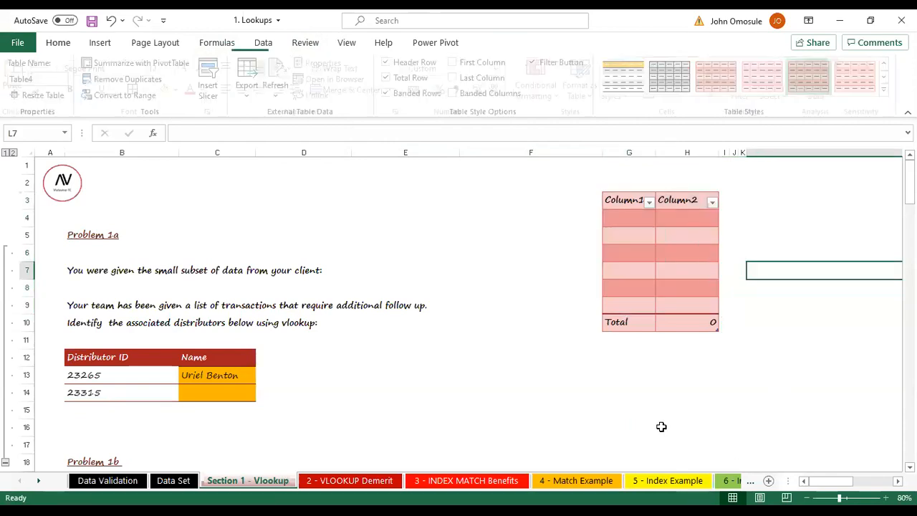
Apply All Borders to the empty range G12:H20 below the table.
scroll(649, 362, "down", 2)
scroll(632, 315, "up", 2)
left_click_drag(613, 361, 716, 440)
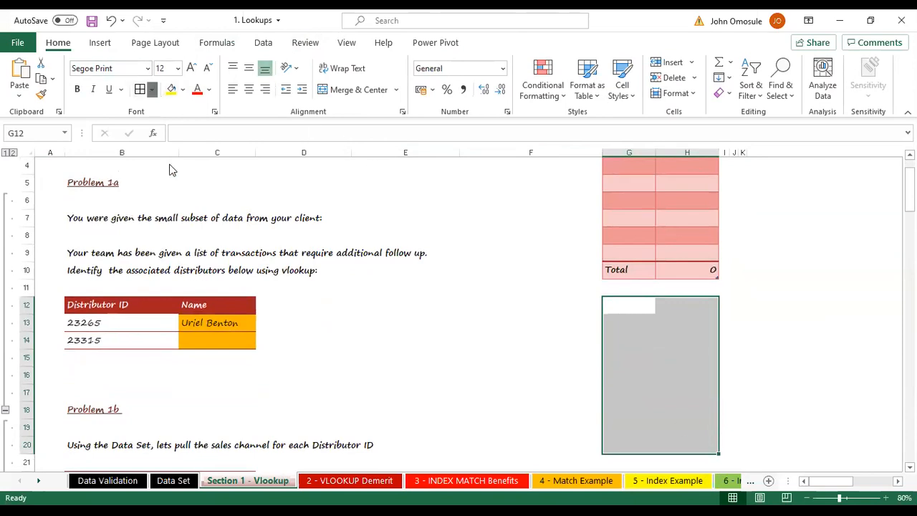
left_click(152, 89)
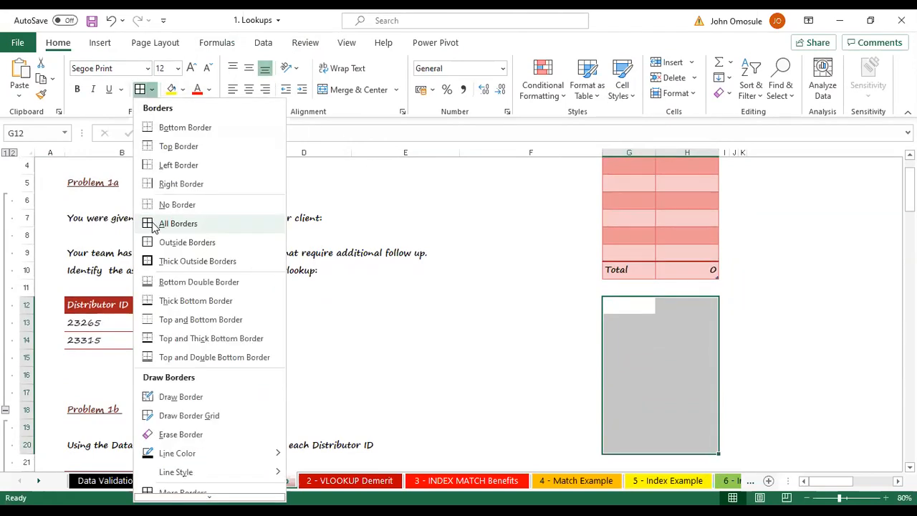
left_click(751, 319)
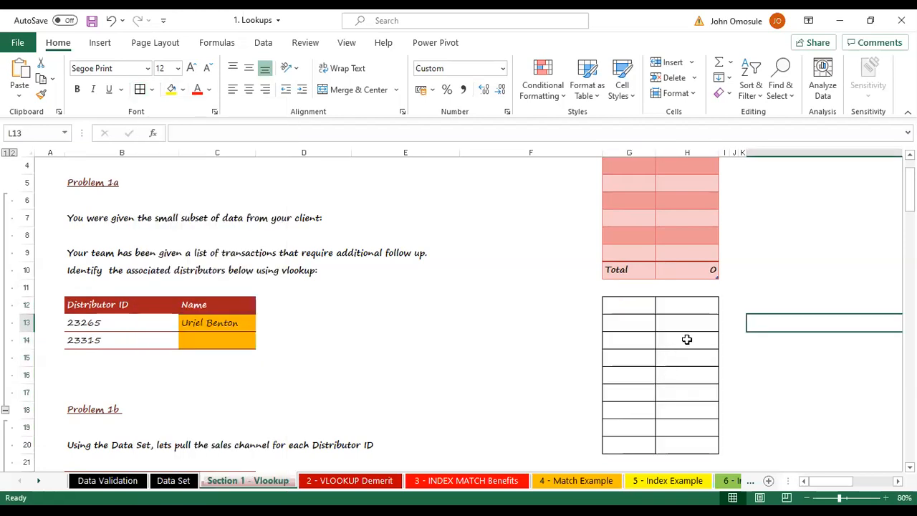
Fill the header row G12:H12 of the bordered range with a light red theme color.
left_click(630, 303)
left_click(675, 311)
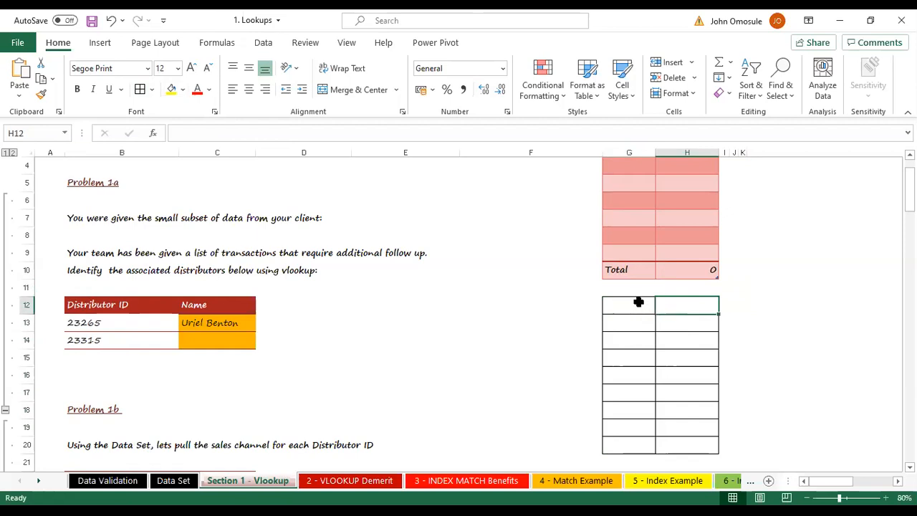
scroll(643, 301, "up", 1)
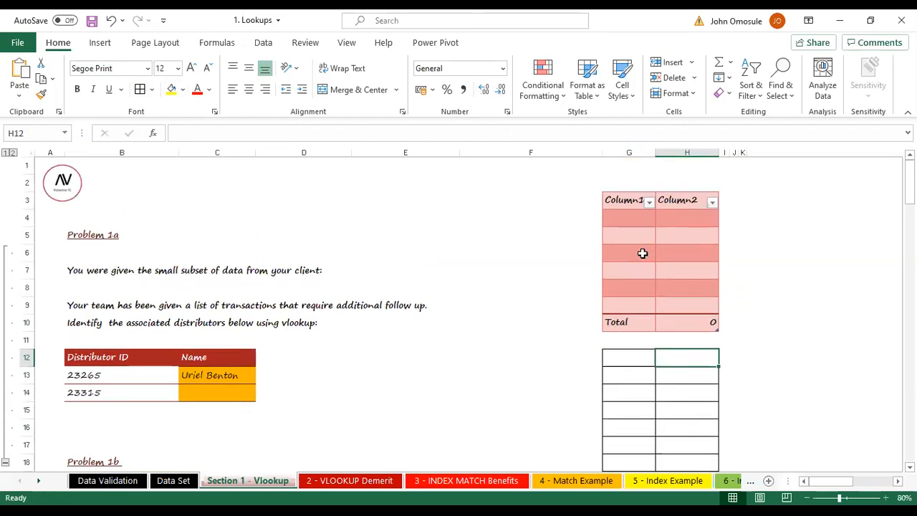
left_click_drag(610, 355, 671, 358)
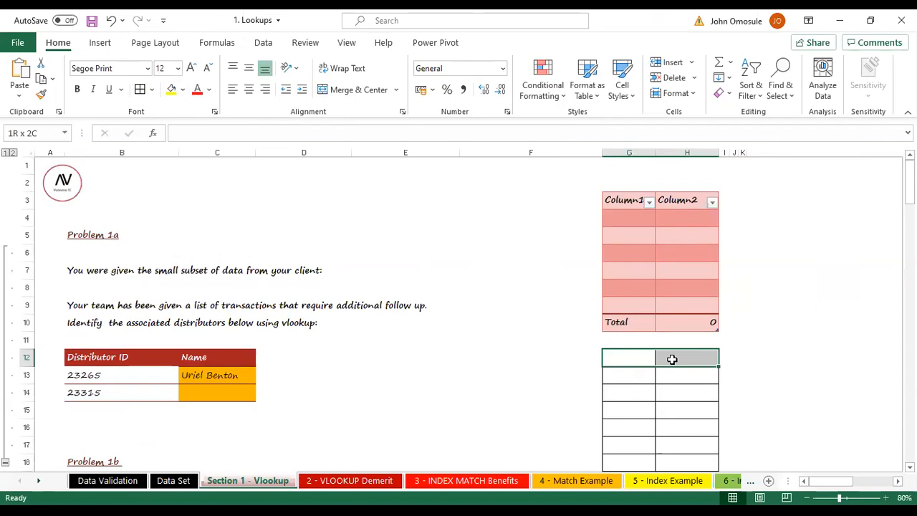
left_click(184, 90)
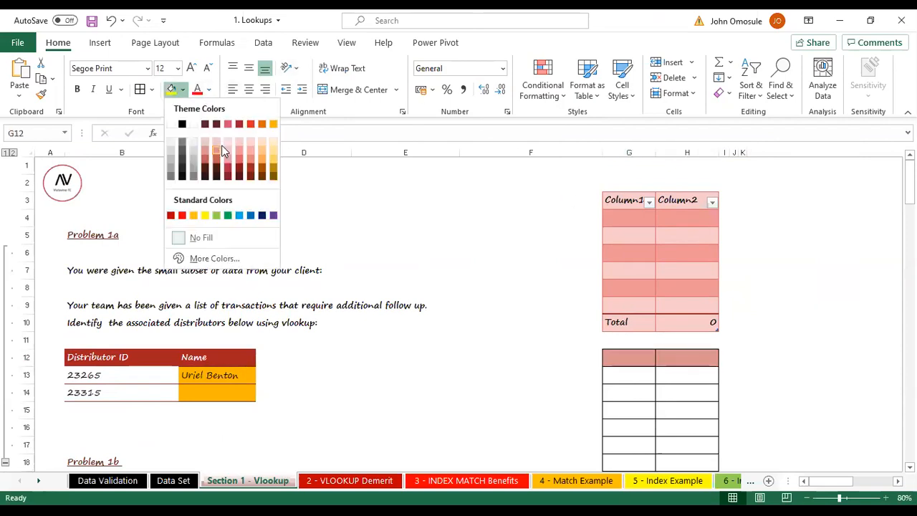
left_click(221, 145)
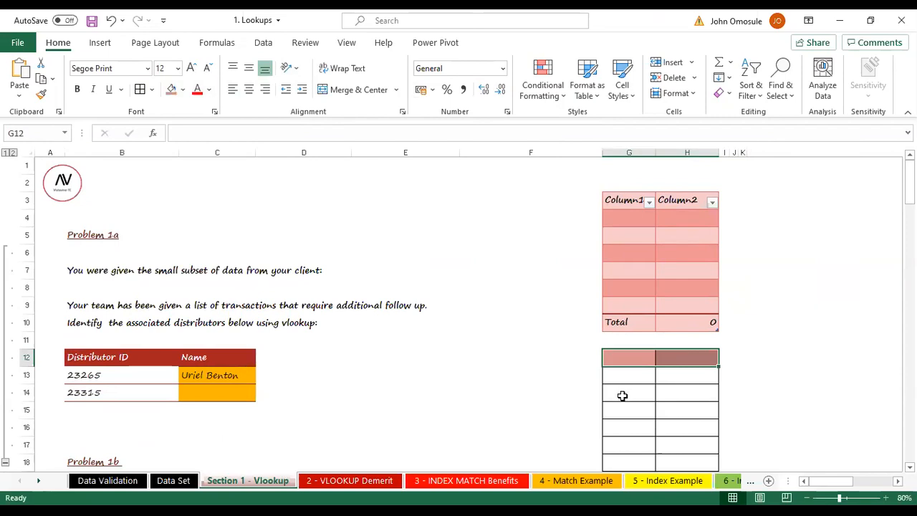
Compare the manually formatted range G12:H20 with the Excel table in G3:H10, including its banded rows, headers and total row.
left_click_drag(623, 397, 685, 392)
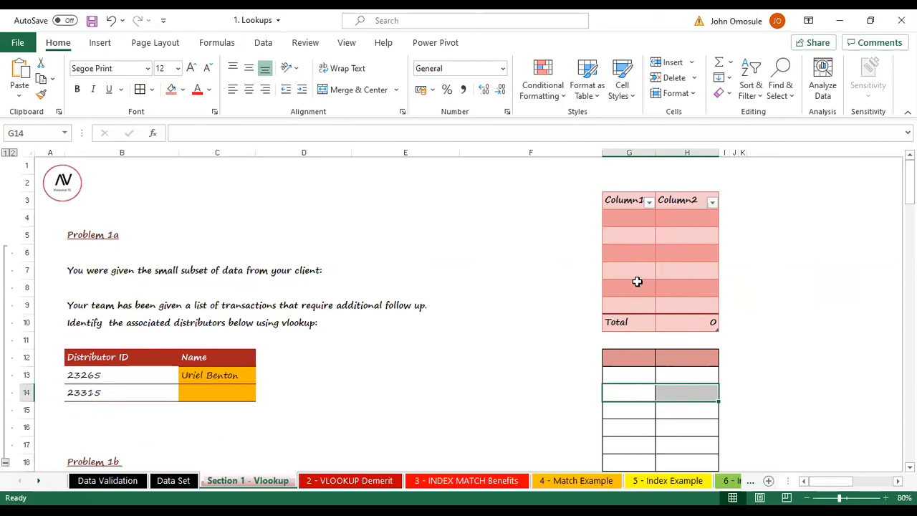
scroll(651, 322, "down", 2)
scroll(672, 324, "up", 2)
scroll(664, 349, "down", 2)
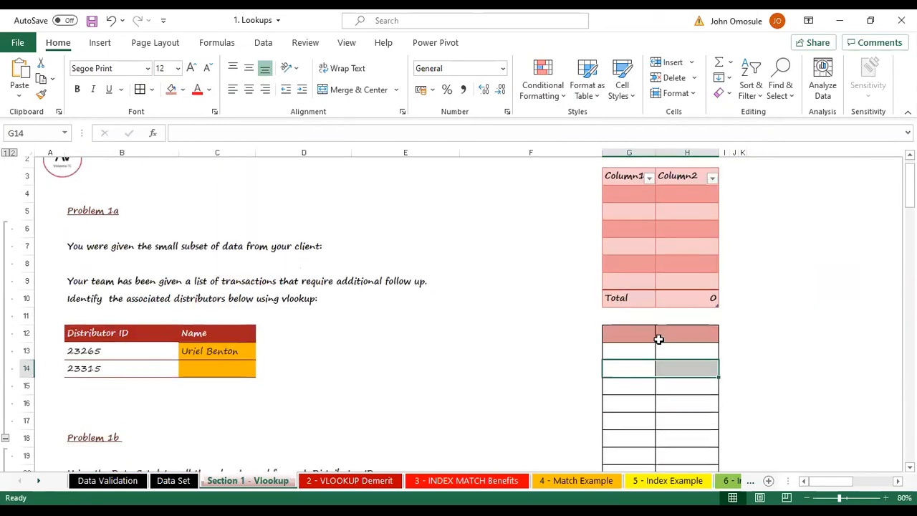
left_click(623, 237)
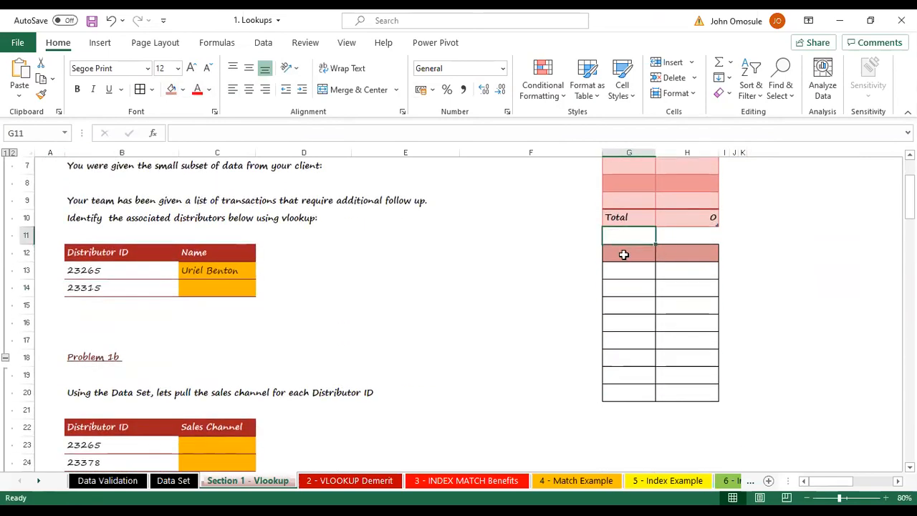
left_click_drag(624, 255, 709, 396)
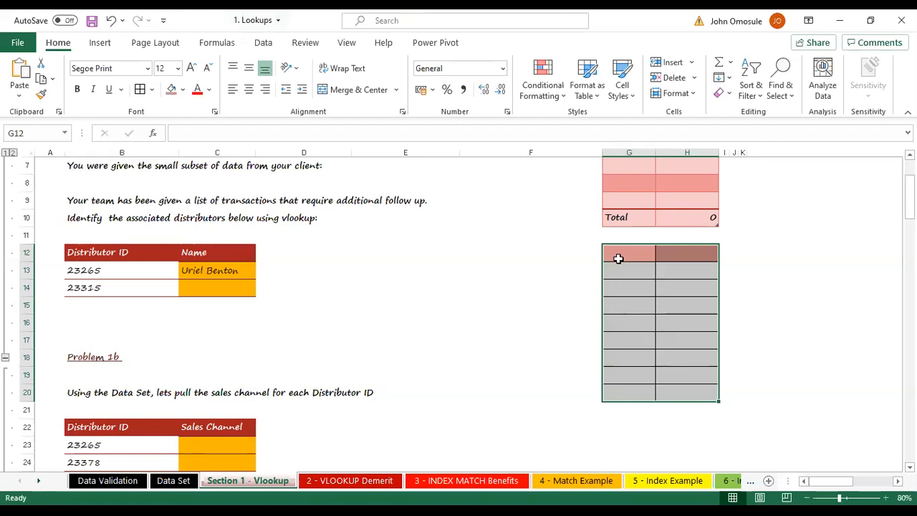
left_click_drag(617, 252, 698, 389)
scroll(648, 224, "up", 2)
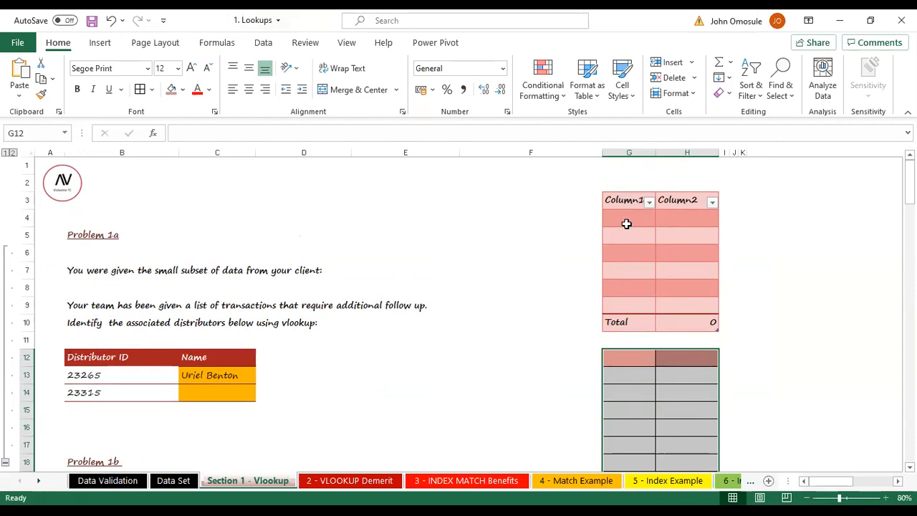
left_click(630, 214)
left_click_drag(625, 199, 702, 324)
left_click(772, 256)
left_click(659, 269)
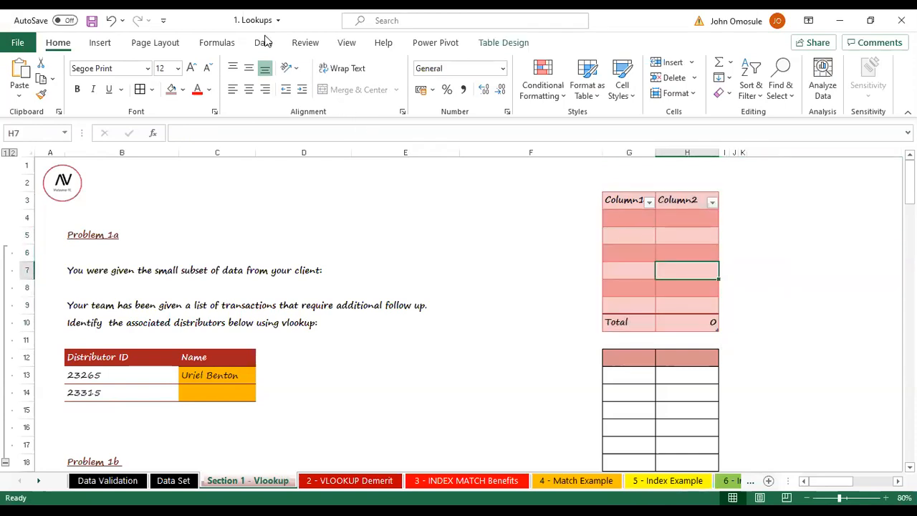
Review the names Table4 and Test and the ranges they refer to in the Name Manager.
left_click(219, 45)
left_click(397, 85)
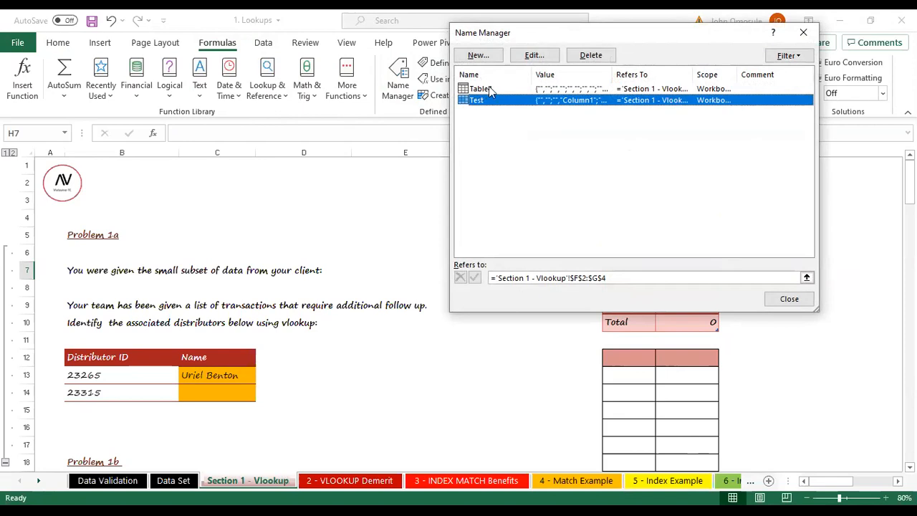
left_click(487, 91)
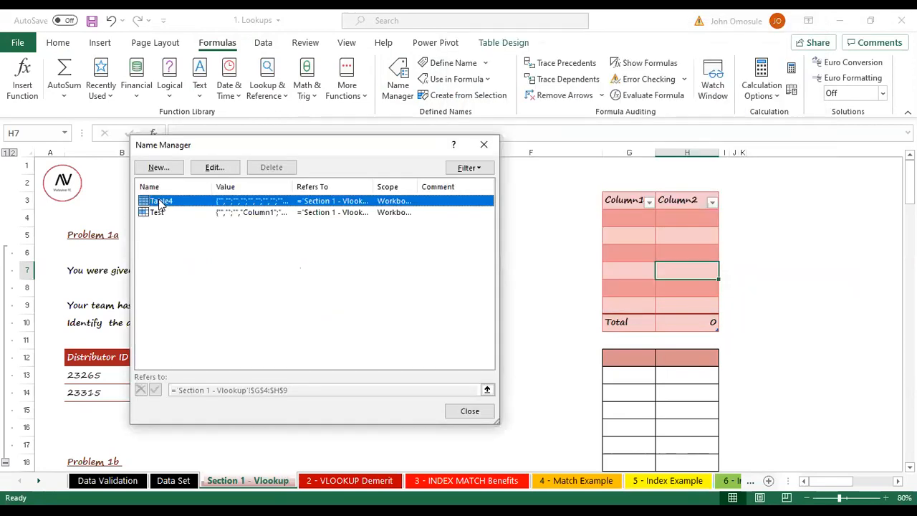
double_click(161, 205)
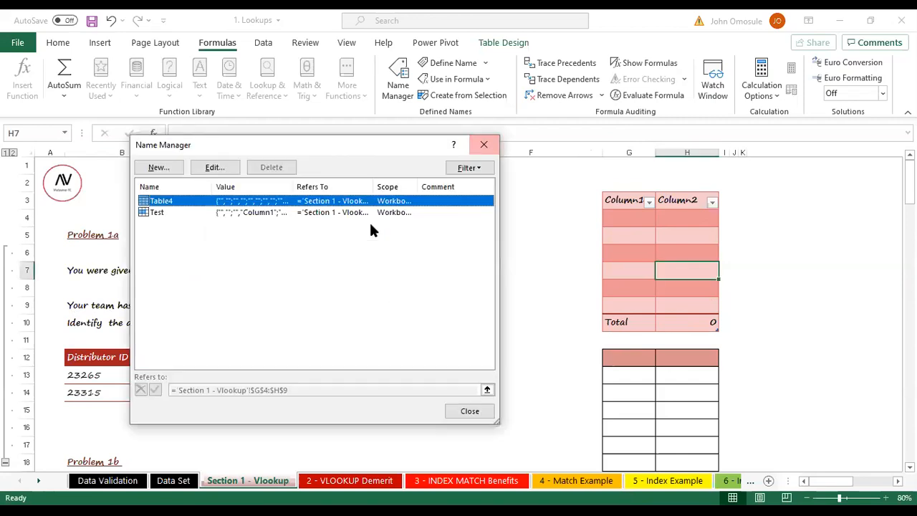
left_click(485, 147)
left_click(399, 86)
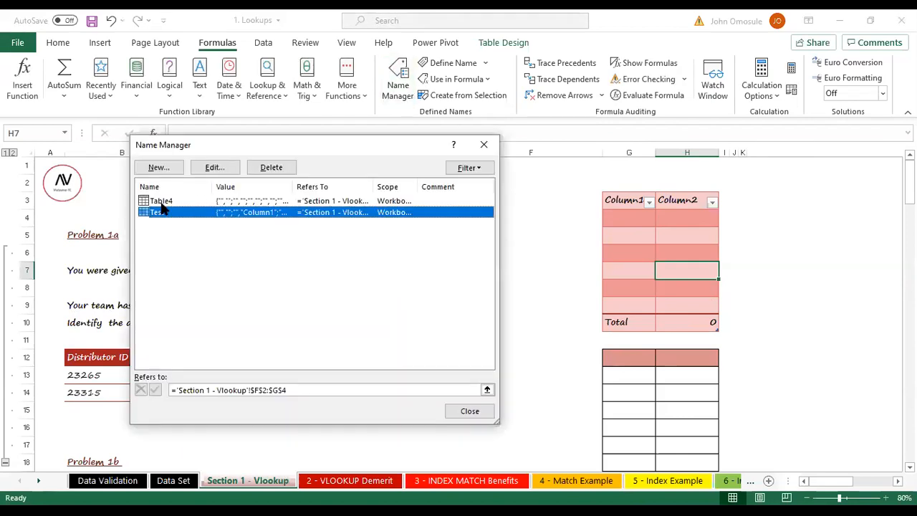
left_click(484, 143)
Delete the cells G2:I11 containing the Excel table, shifting the remaining cells left.
left_click_drag(606, 184, 714, 335)
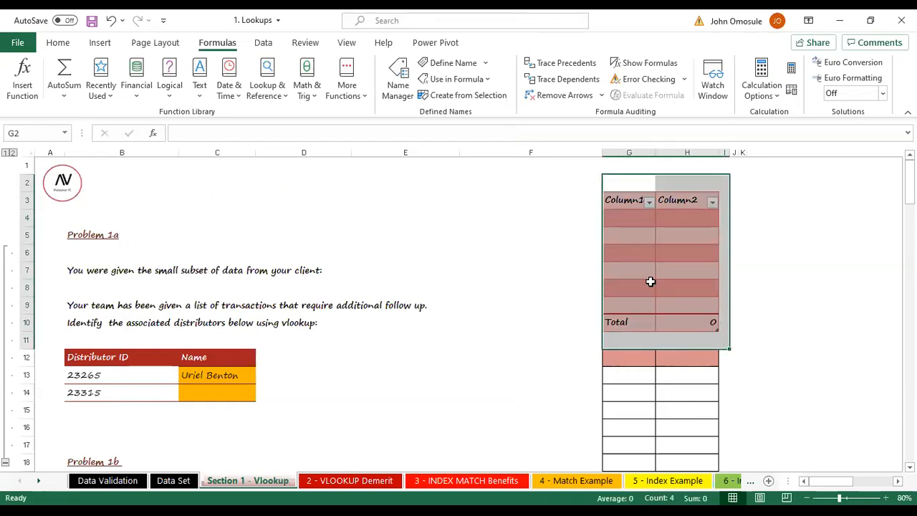
right_click(679, 288)
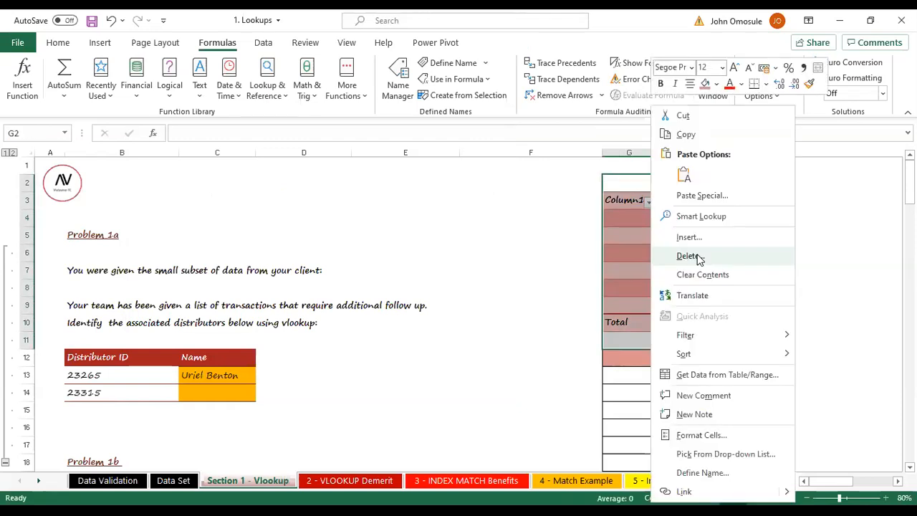
left_click(691, 257)
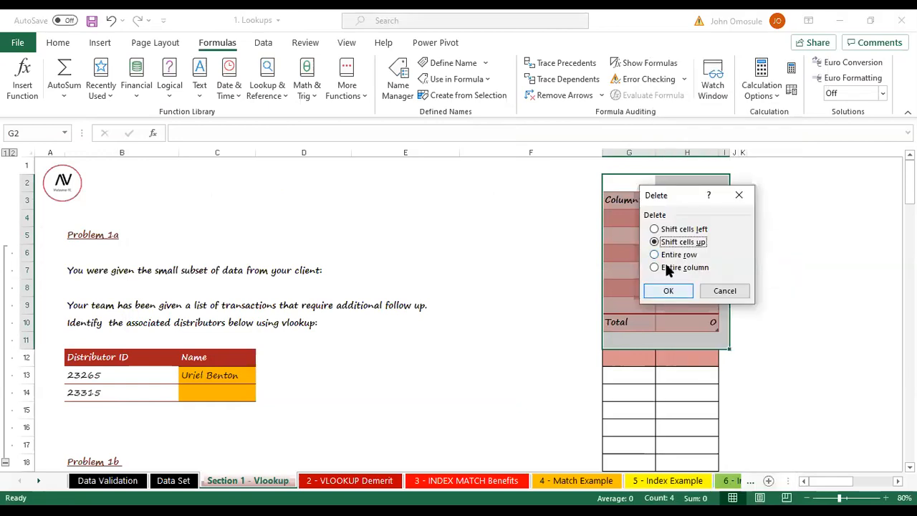
left_click(654, 229)
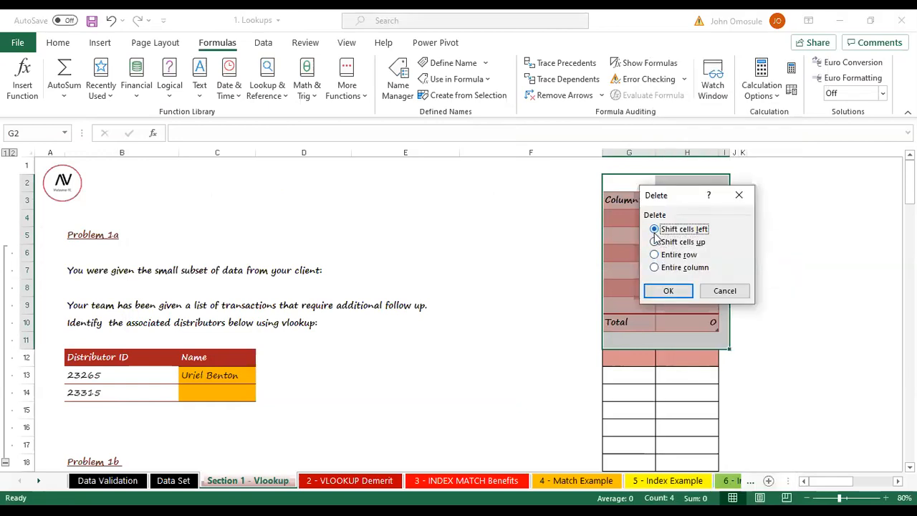
left_click(669, 292)
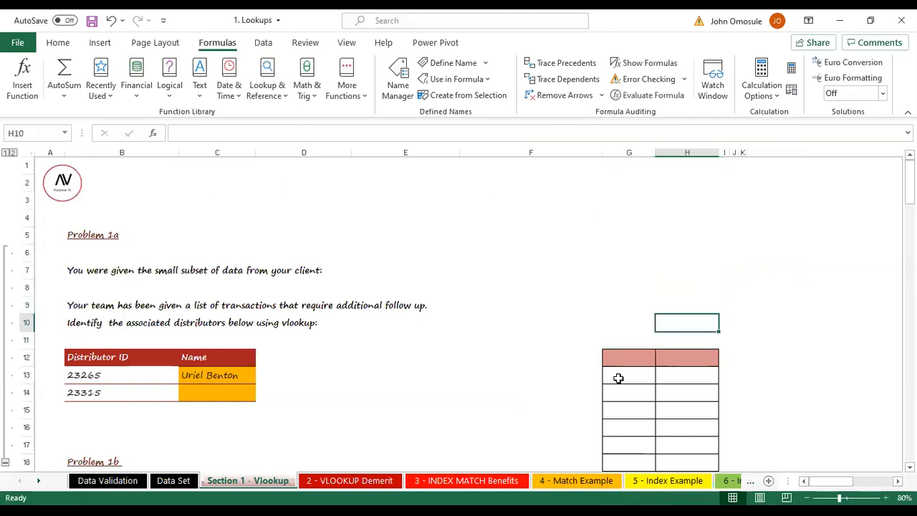
Check the Name Manager for the removed table's entry and delete the defined name Test.
left_click(615, 255)
left_click(398, 84)
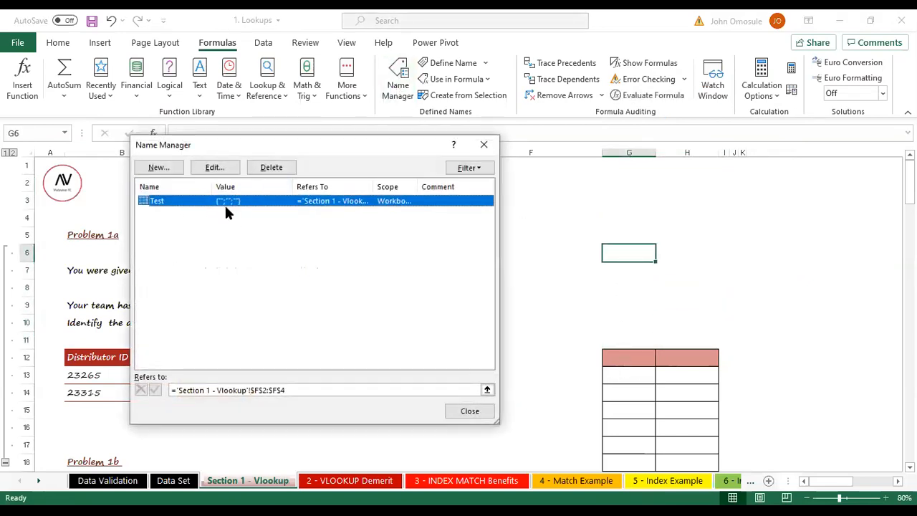
left_click(484, 146)
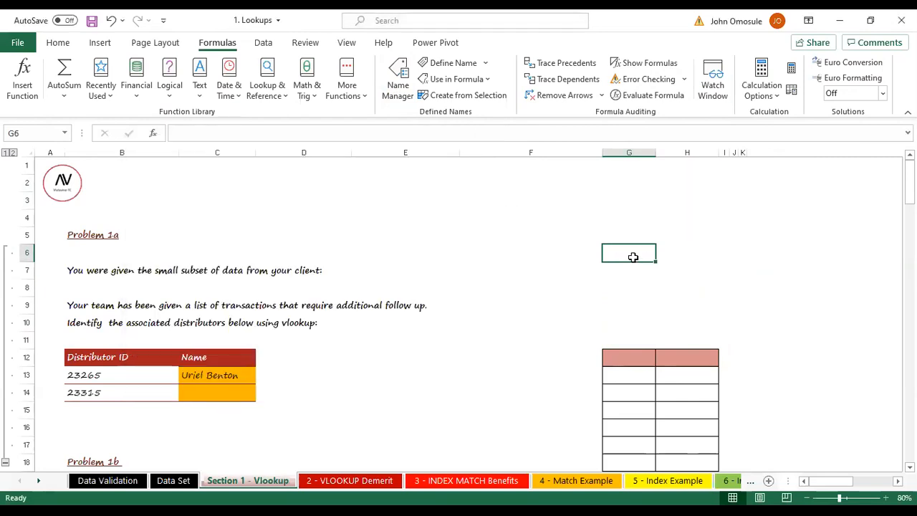
left_click(396, 80)
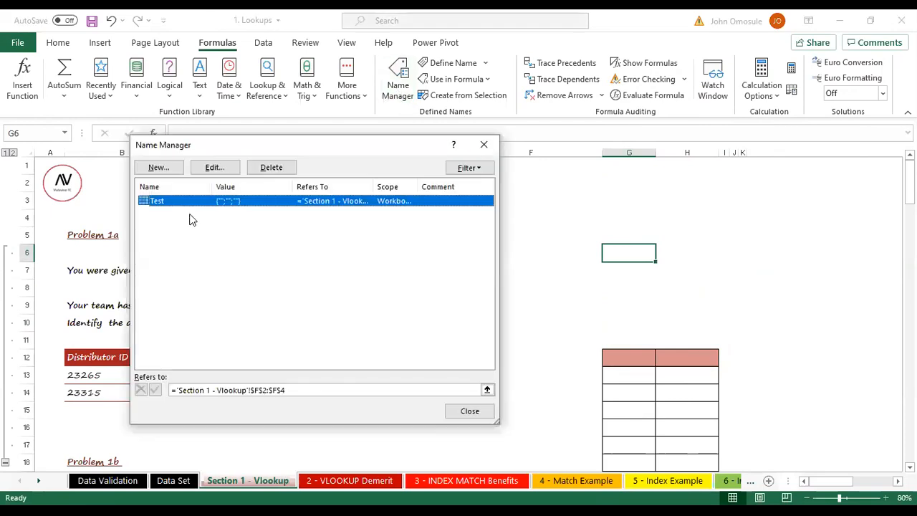
left_click(269, 169)
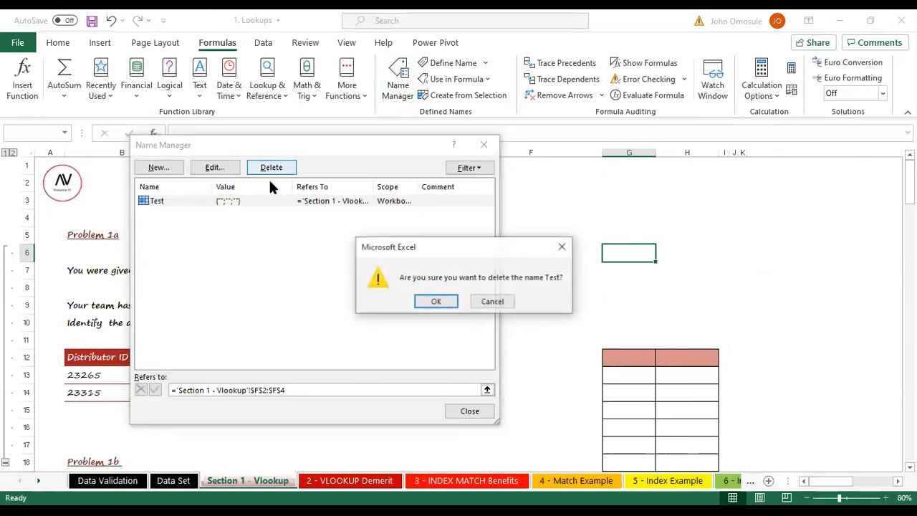
left_click(436, 302)
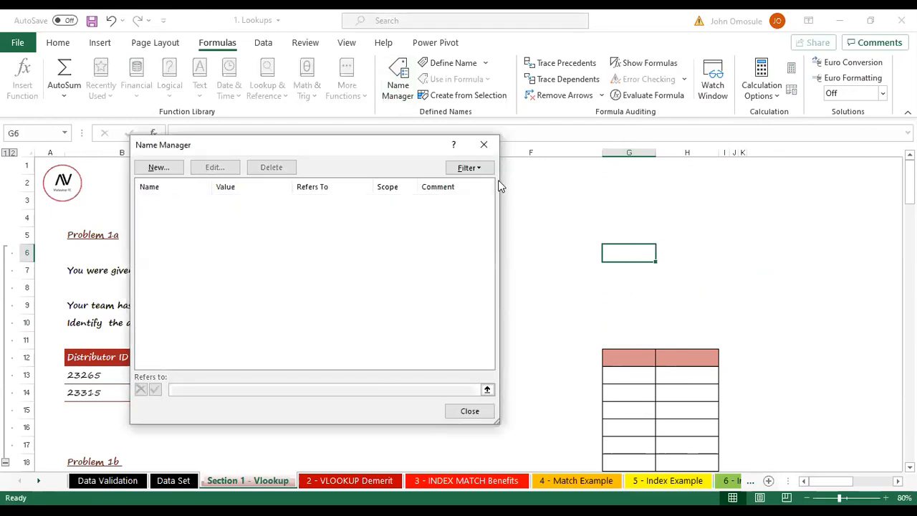
left_click(482, 145)
Convert the manually formatted range G12:H20 into an Excel table without marking it as having headers.
left_click(688, 354)
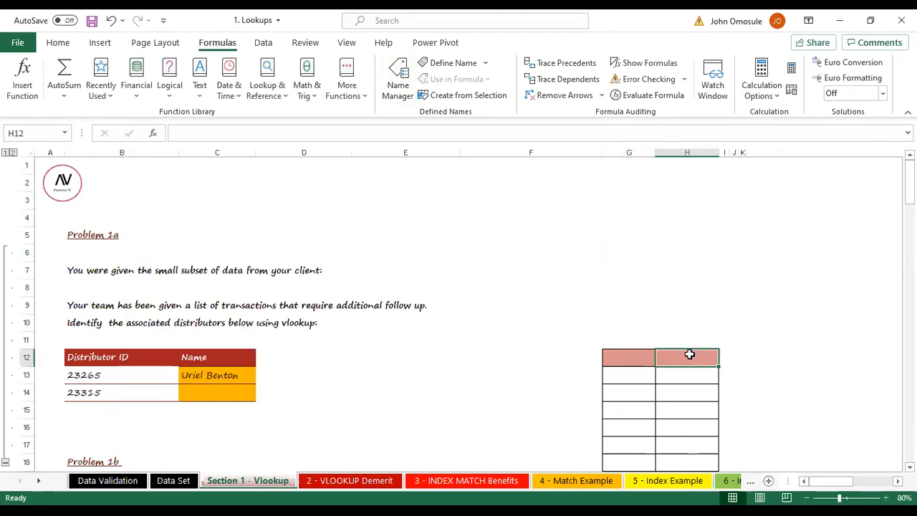
scroll(655, 303, "down", 2)
left_click_drag(621, 251, 704, 389)
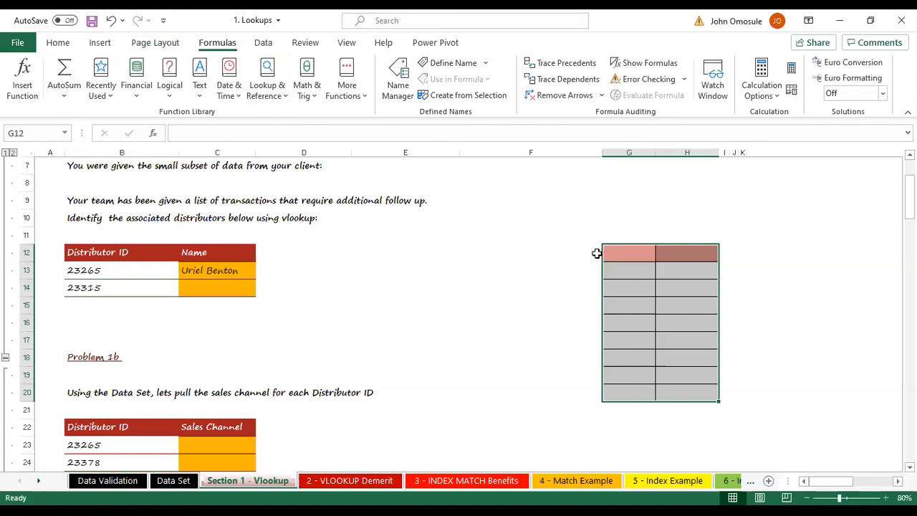
left_click(99, 41)
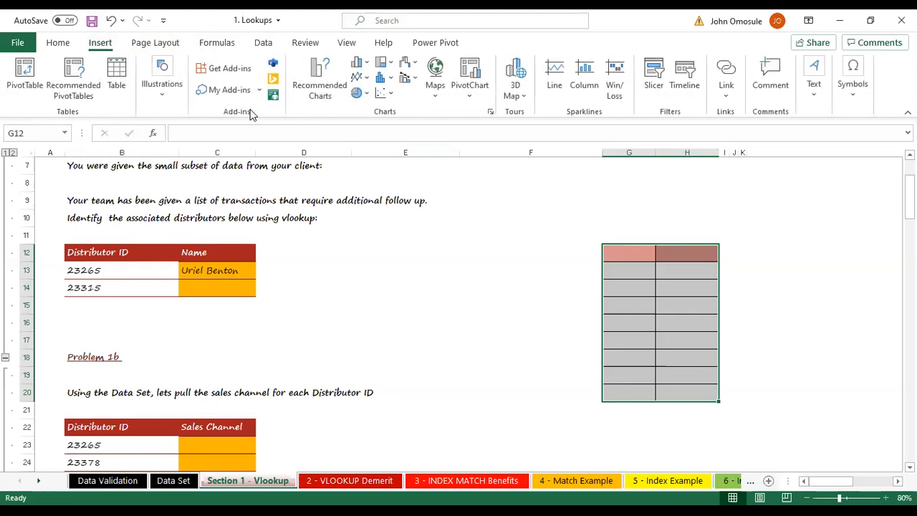
left_click(116, 74)
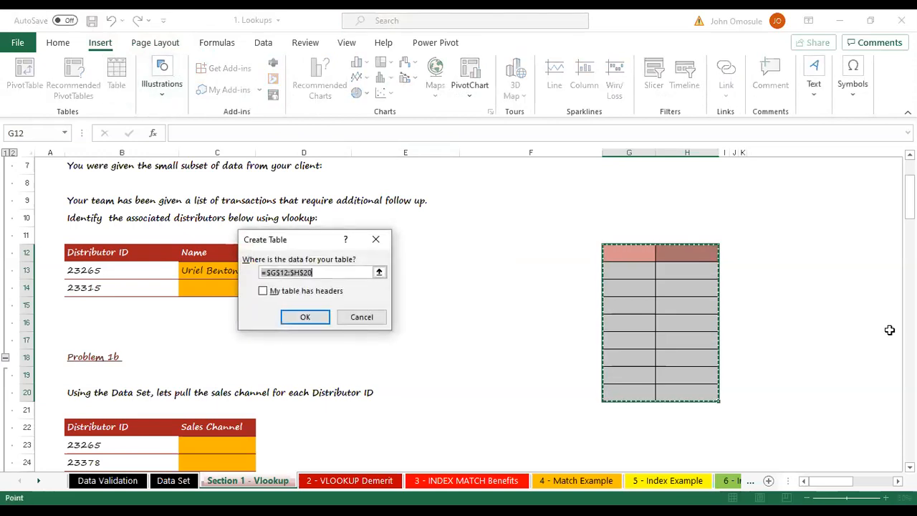
left_click(307, 318)
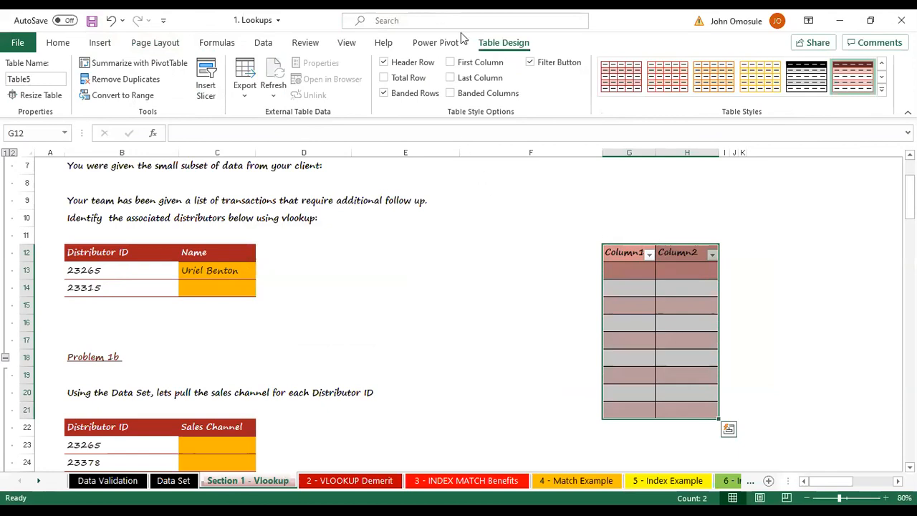
Apply a yellow style from the Medium group to the new table, and replace it with an orange style from the Dark group.
left_click(60, 43)
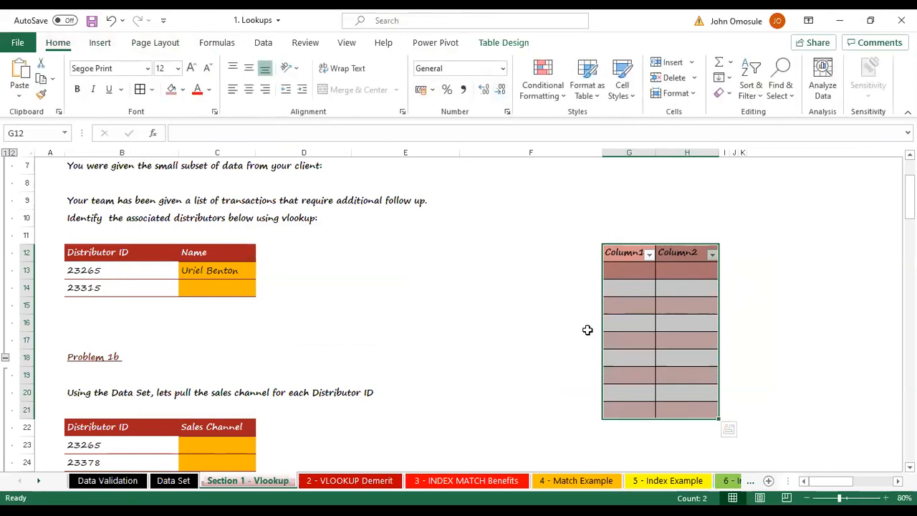
left_click(494, 43)
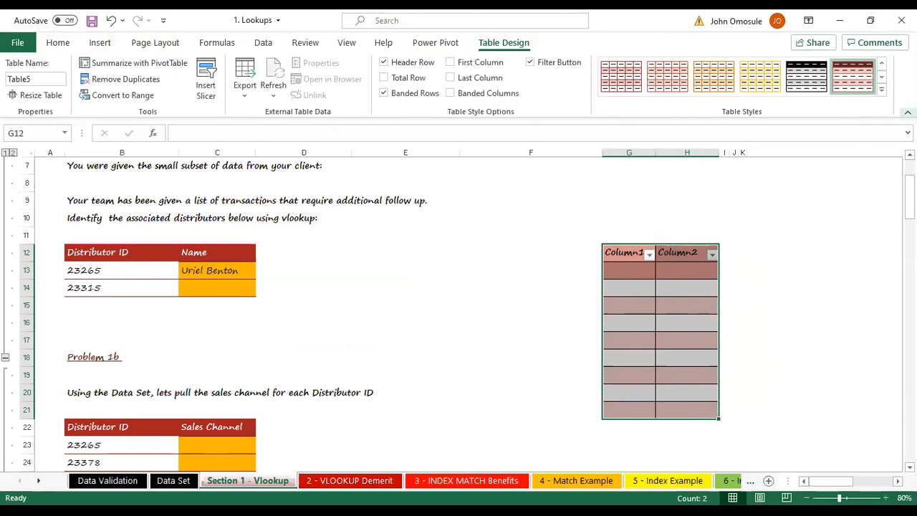
left_click(883, 89)
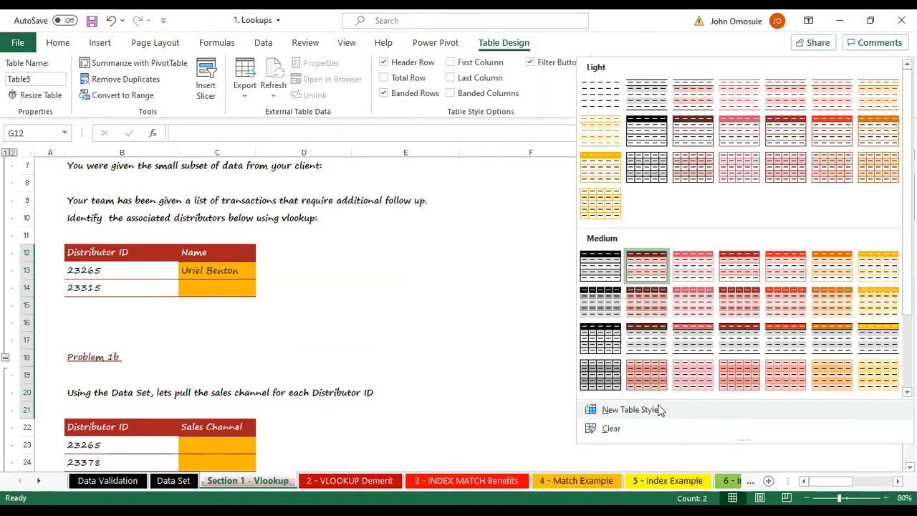
left_click(873, 372)
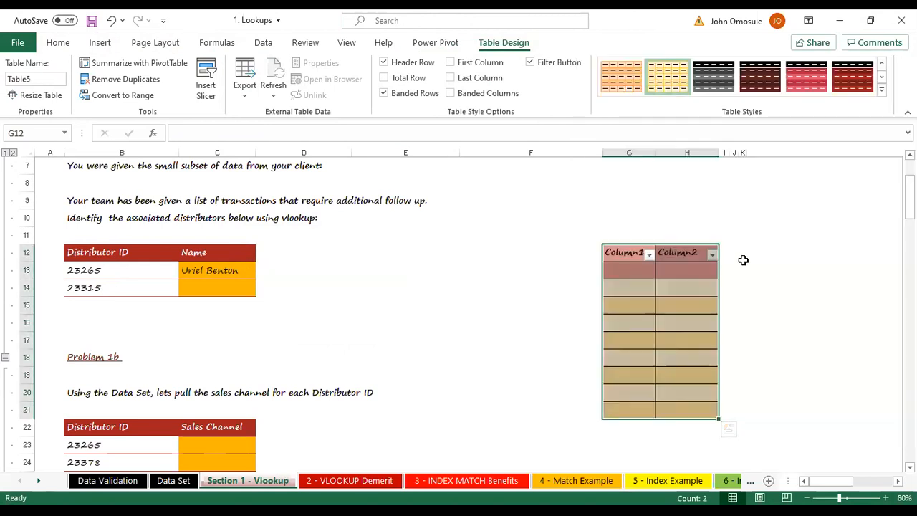
left_click(884, 89)
scroll(872, 294, "down", 3)
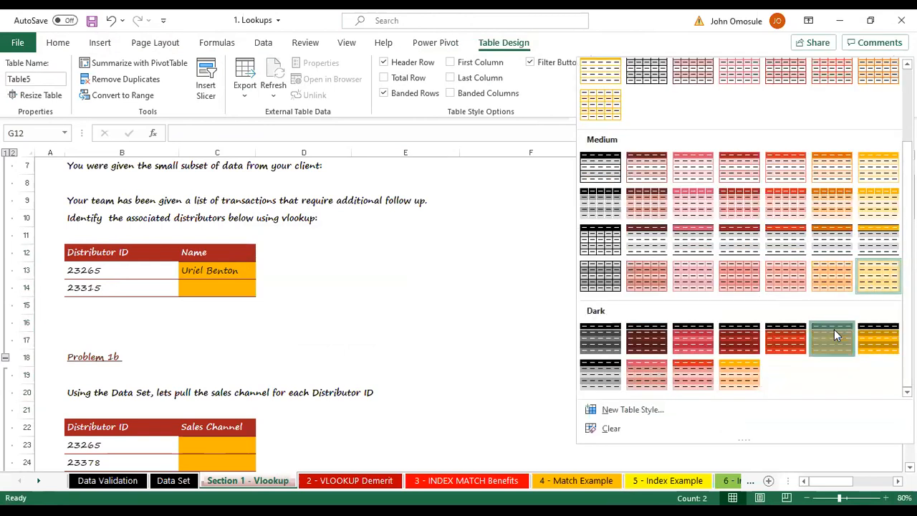
left_click(834, 328)
left_click(777, 285)
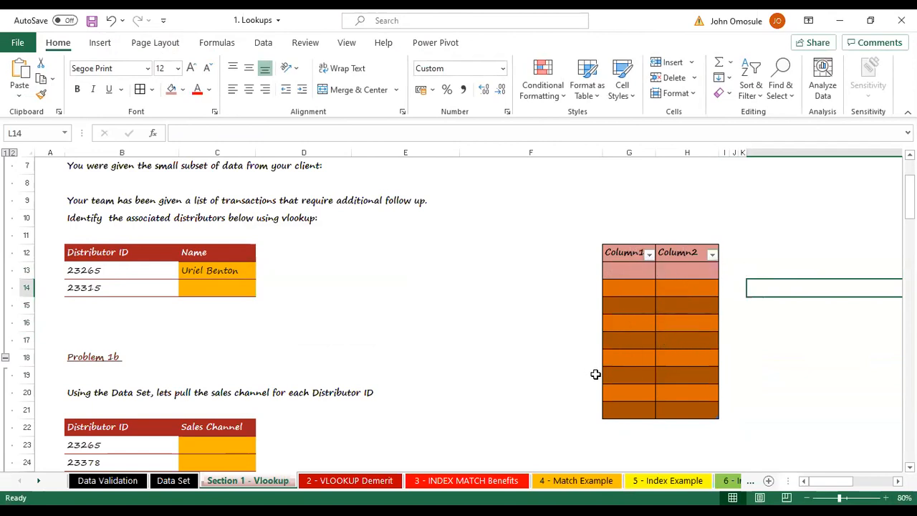
Undo both table style changes and the conversion of G12:H20 into a table.
left_click(633, 283)
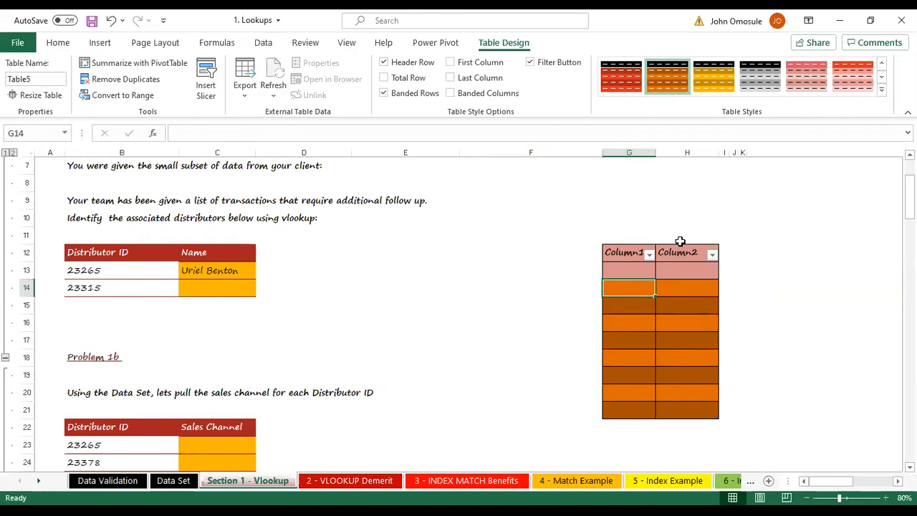
key("ctrl+z")
key("ctrl+z")
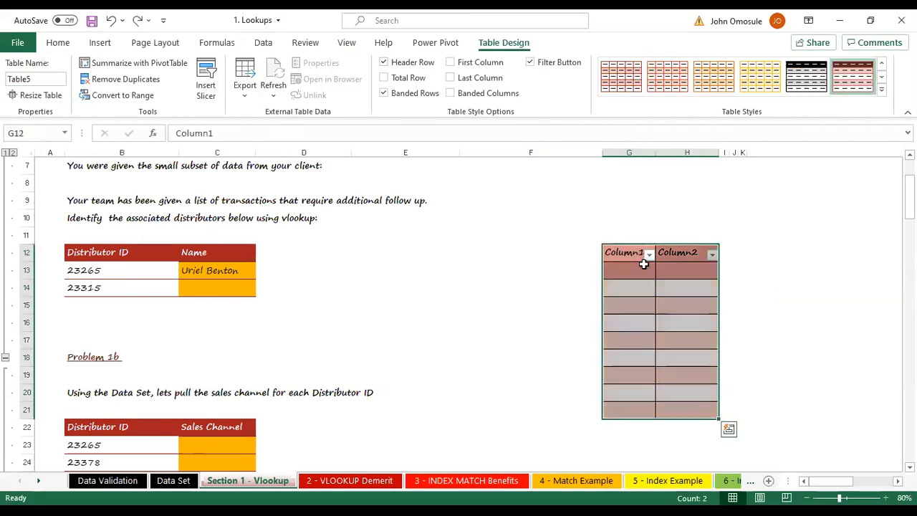
key("ctrl+z")
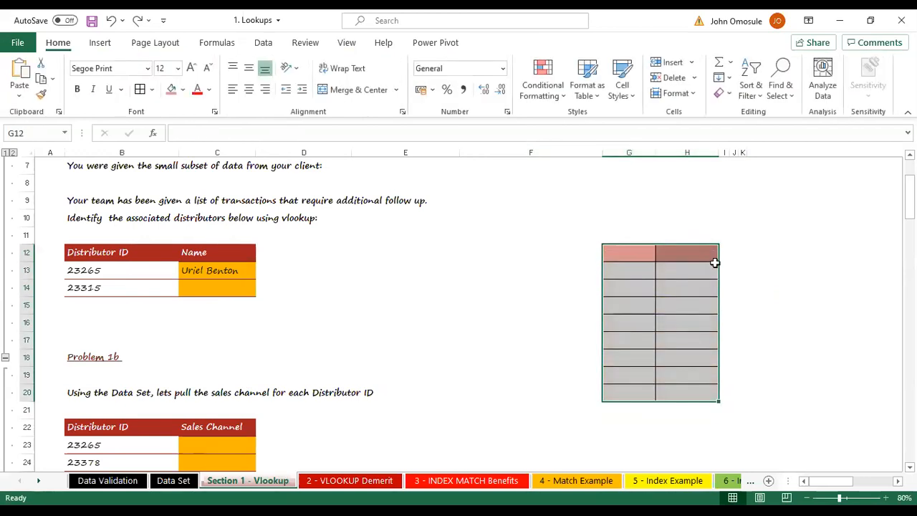
Keep undoing earlier changes until the practice table and the manually formatted range in columns G:H are both gone.
key("ctrl+z")
key("ctrl+z")
key("ctrl+z")
key("ctrl+z")
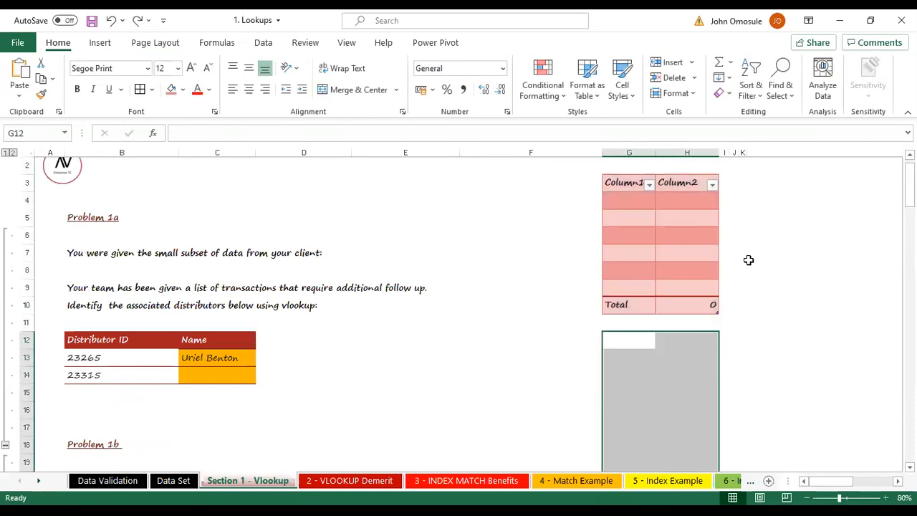
key("ctrl+z")
key("ctrl+z")
key("ctrl+z")
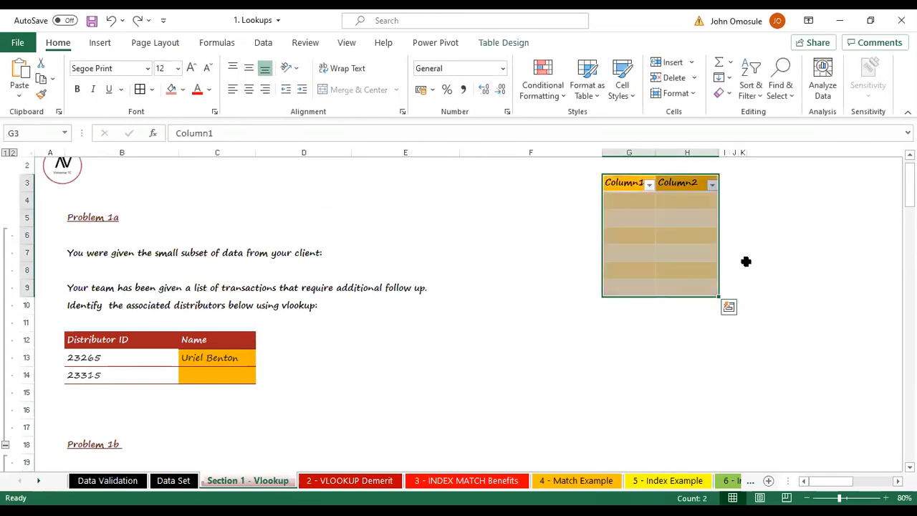
key("ctrl+z")
key("ctrl+z")
key("ctrl+z")
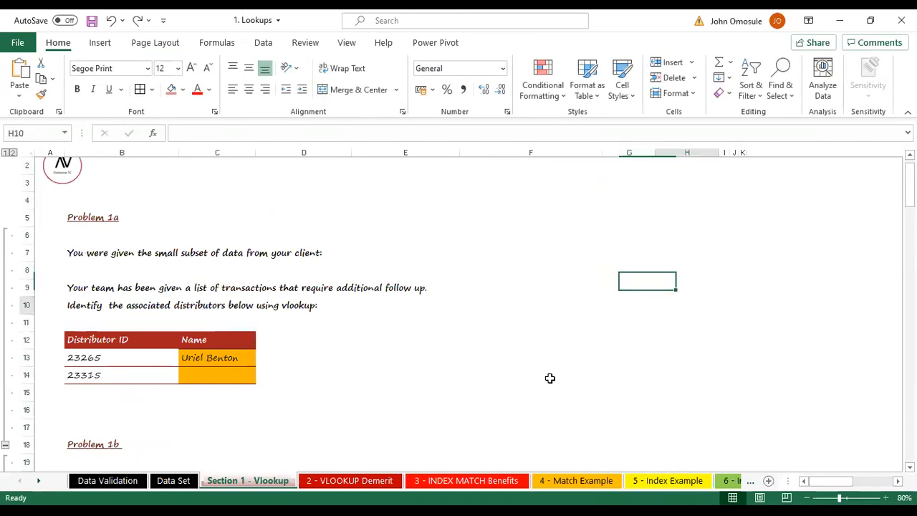
Examine the table_array argument 'Data Set'!$C$11:$L$117 of the VLOOKUP formula in C13.
double_click(218, 358)
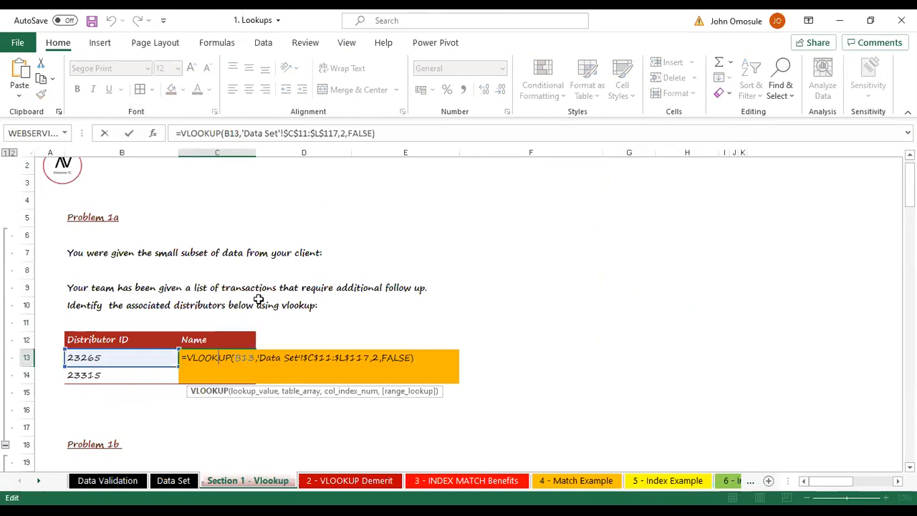
left_click_drag(258, 358, 370, 360)
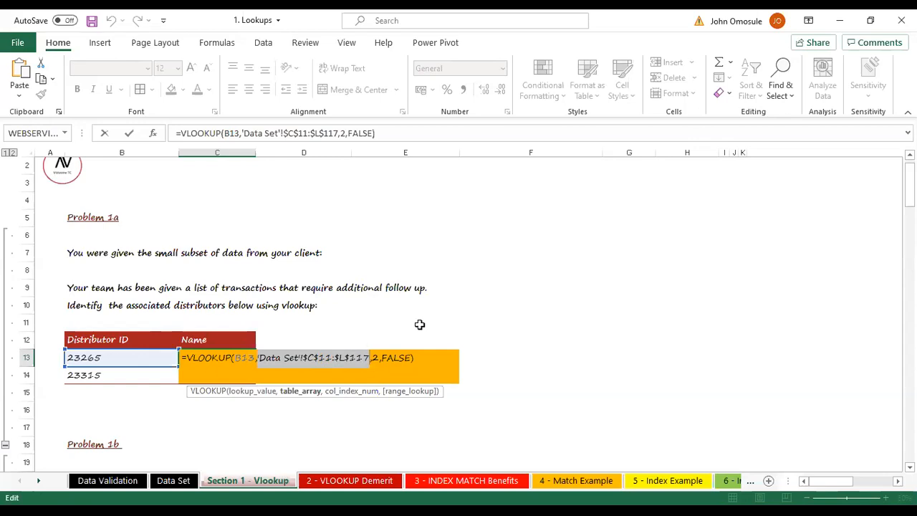
key("ctrl+Return")
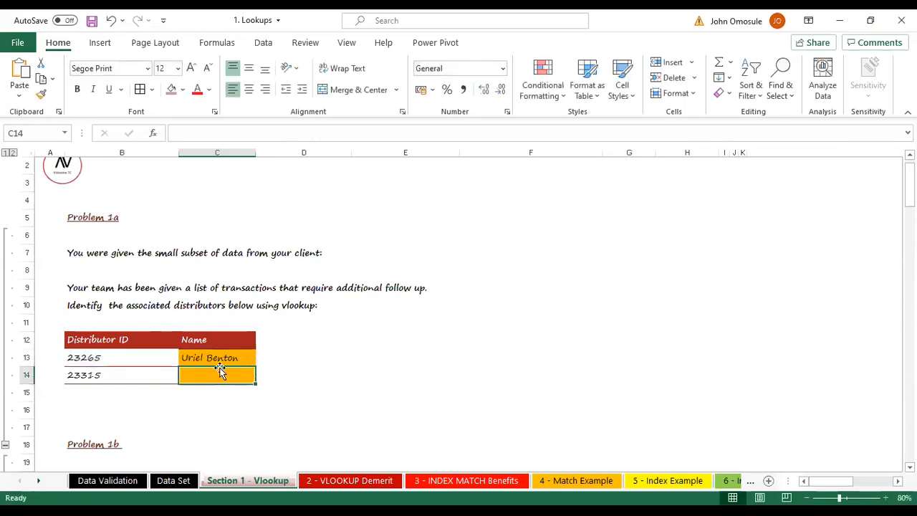
Restart the formula in C13 as a new VLOOKUP with B13 as the lookup value.
left_click(172, 481)
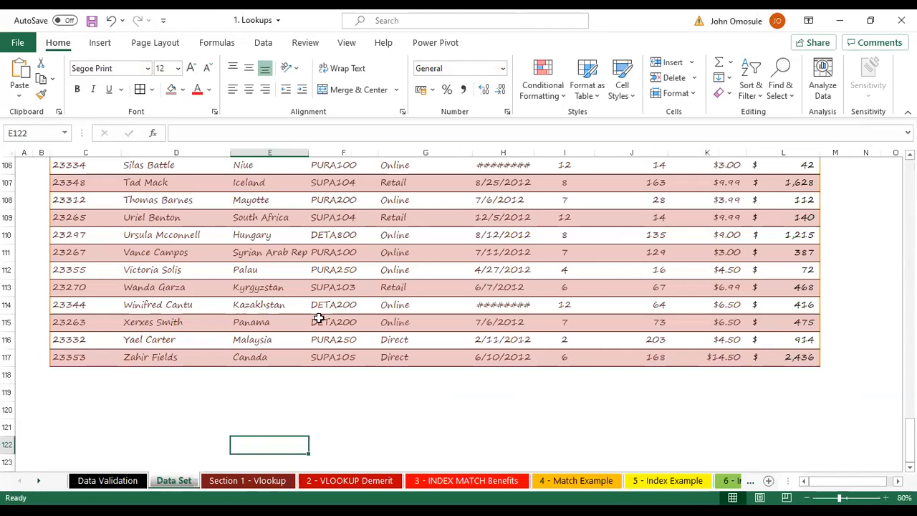
left_click(252, 480)
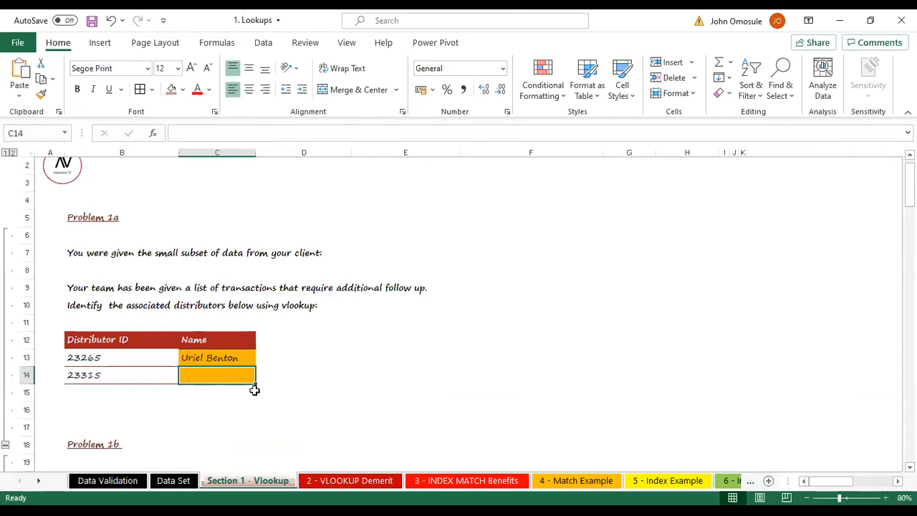
left_click(214, 360)
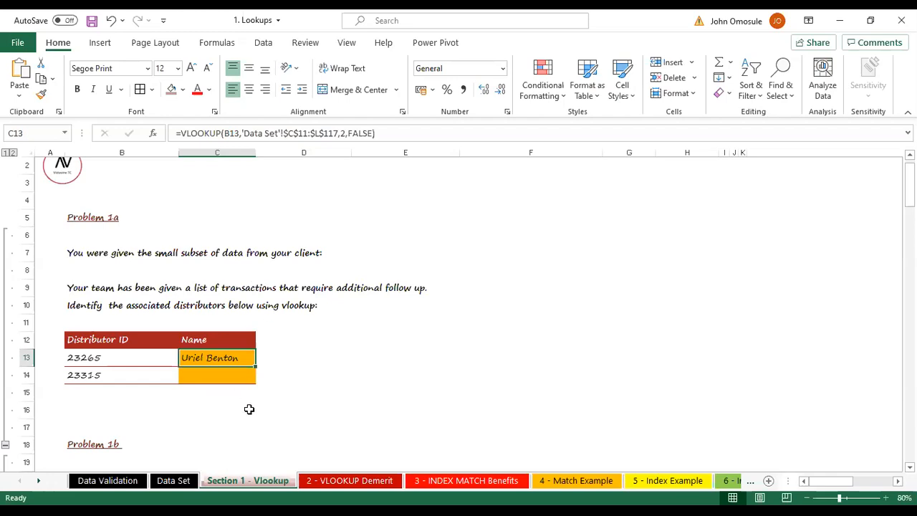
key("BackSpace")
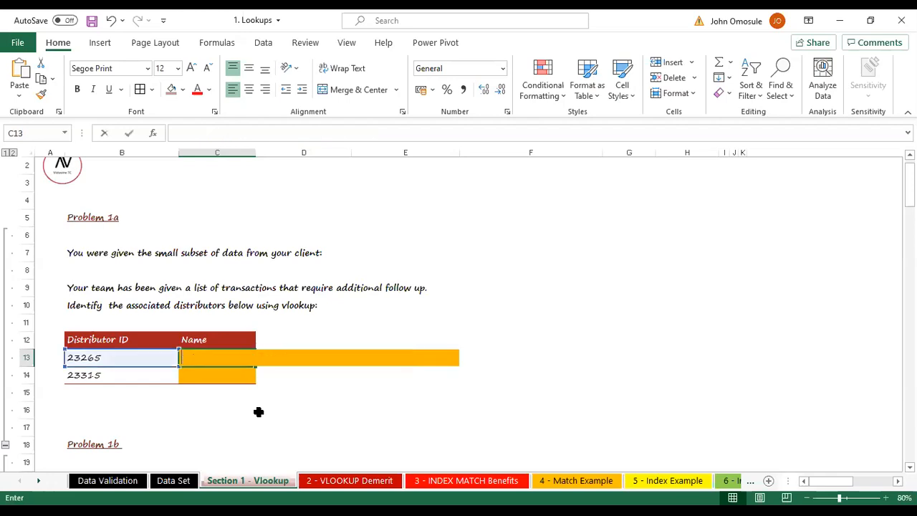
type("=")
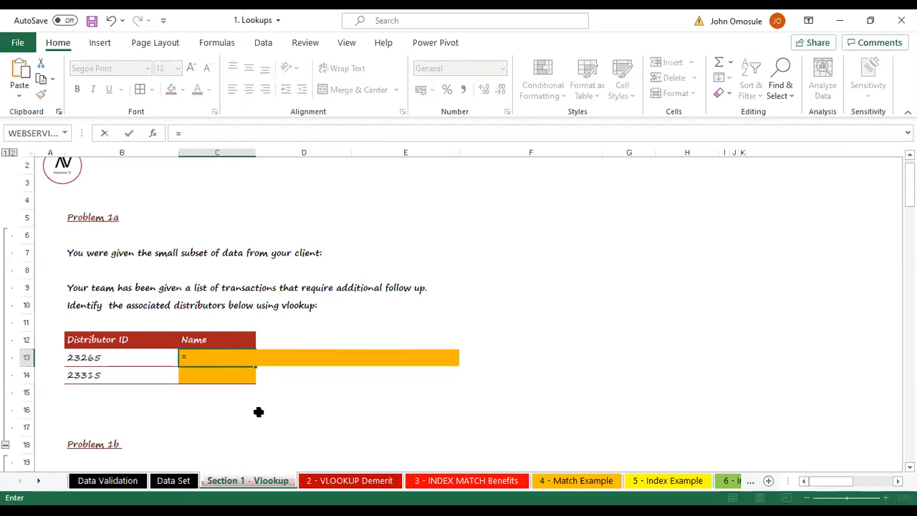
type("vlo")
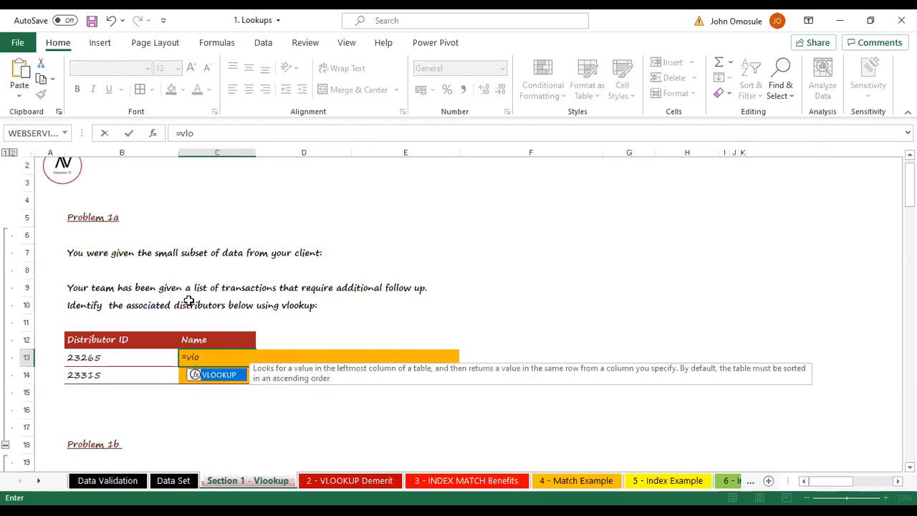
double_click(226, 374)
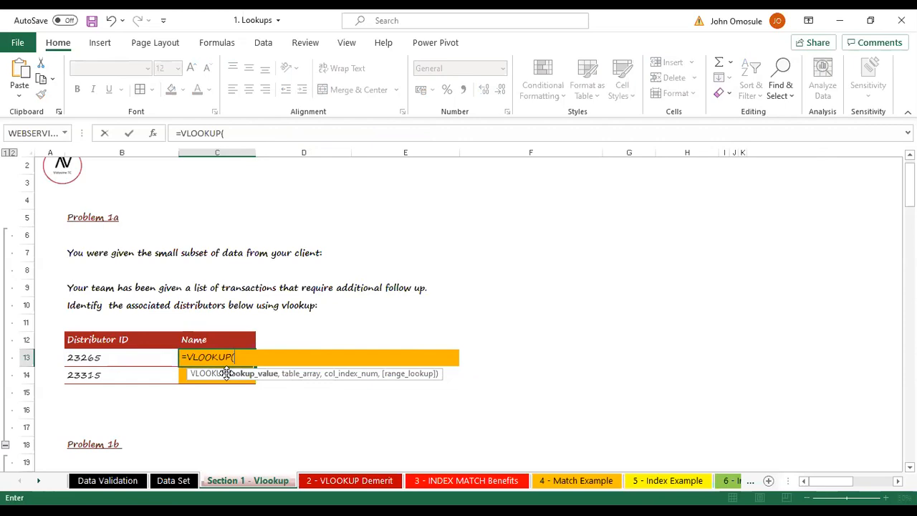
left_click(104, 357)
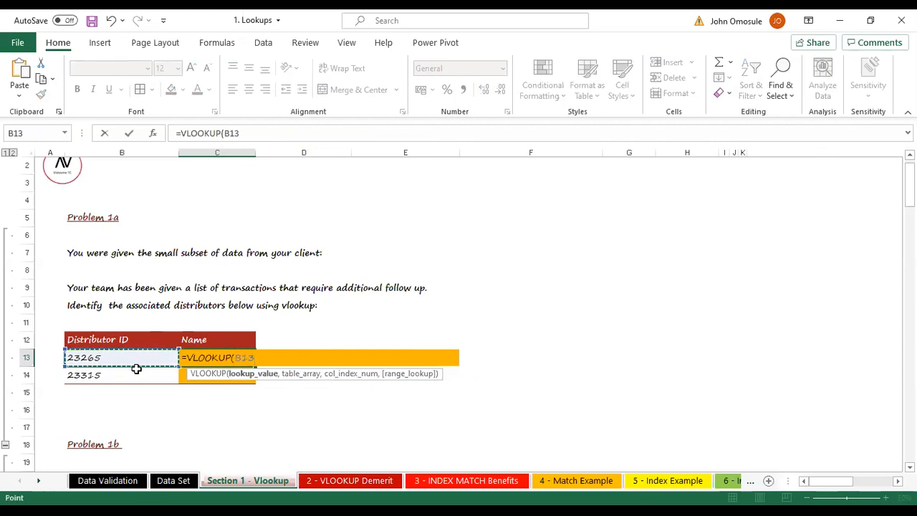
type(",")
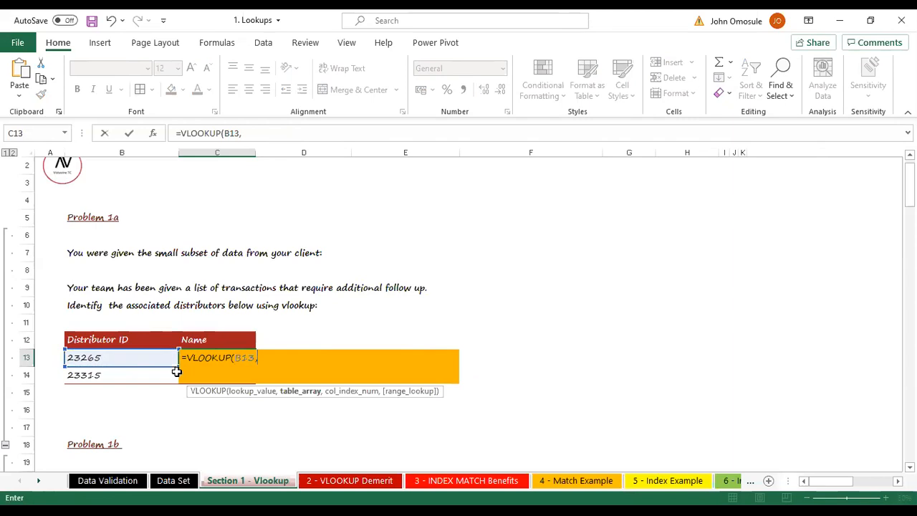
Try jesse_store as the table_array argument of the VLOOKUP in C13, and remove it again.
type("jesse_sta")
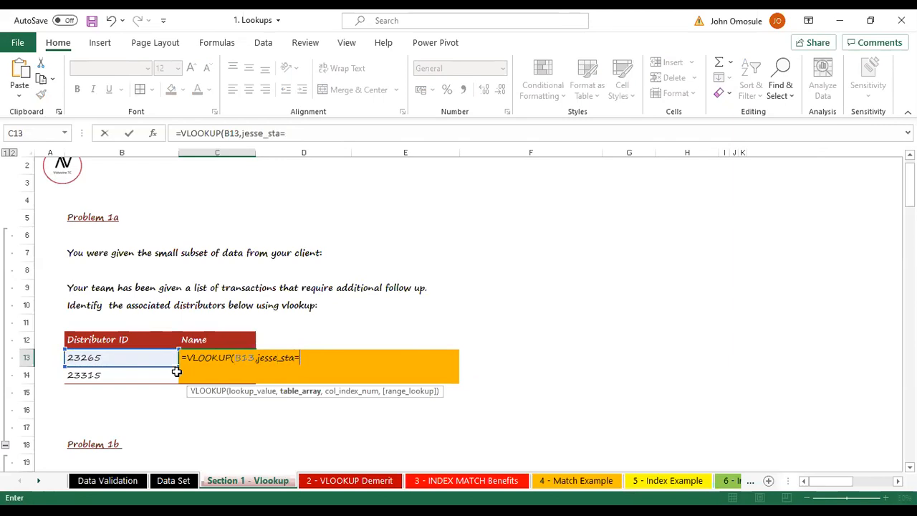
key("BackSpace")
type("ore,")
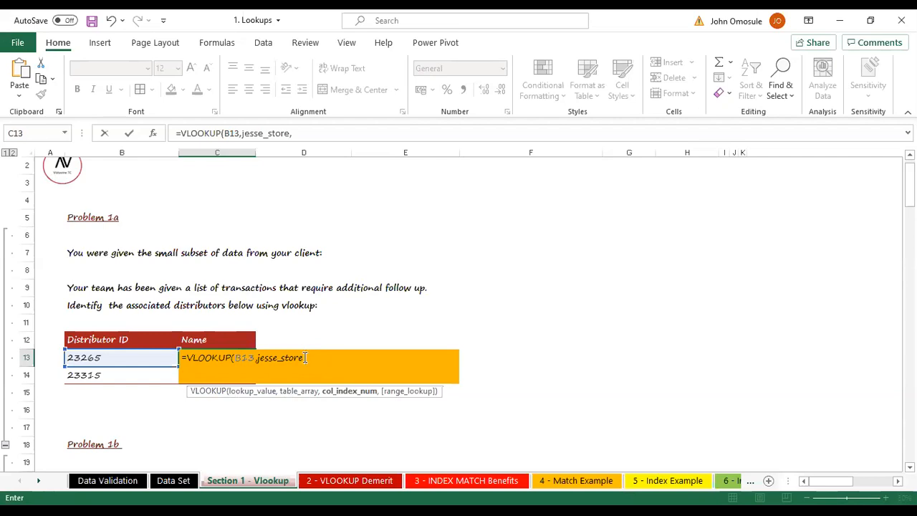
key("BackSpace")
key("BackSpace")
key("BackSpace")
key("BackSpace")
key("BackSpace")
key("BackSpace")
key("BackSpace")
key("BackSpace")
key("BackSpace")
key("BackSpace")
key("BackSpace")
key("BackSpace")
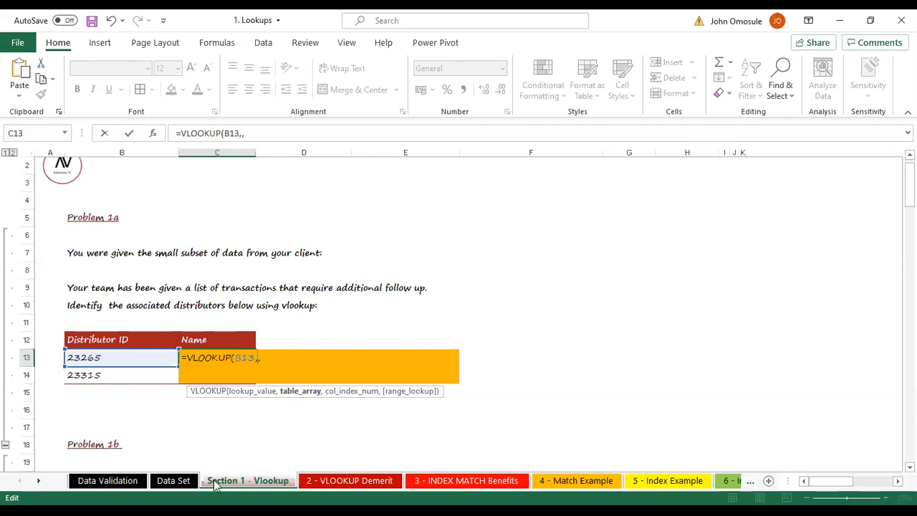
Set the VLOOKUP's table_array to the range C10:L117 on the Data Set sheet.
left_click(176, 480)
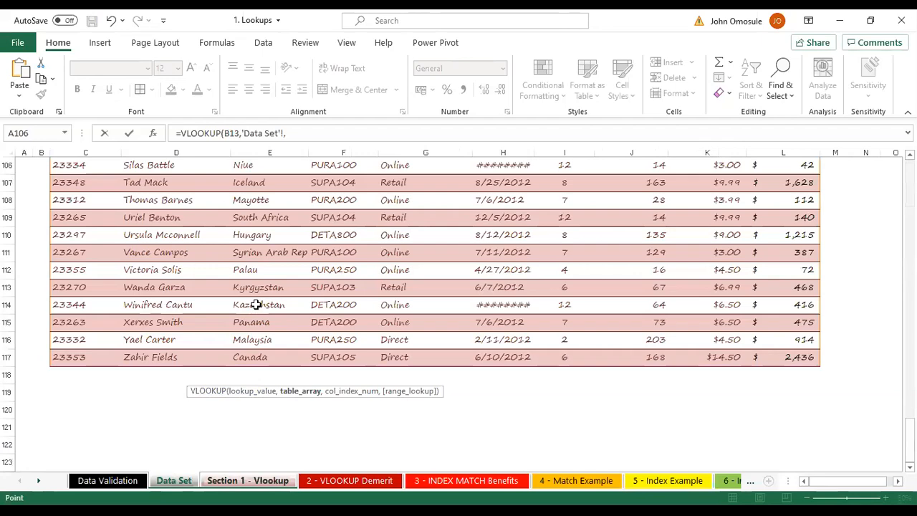
scroll(242, 301, "up", 18)
scroll(238, 275, "up", 17)
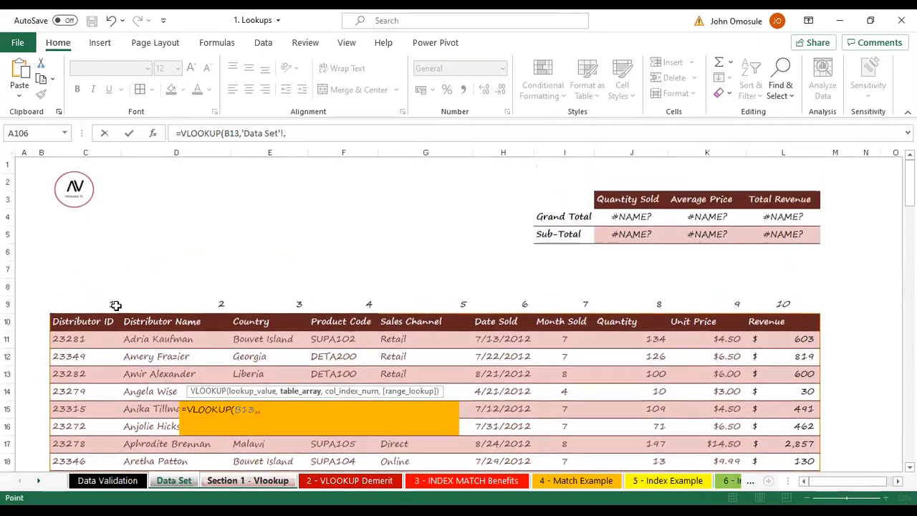
left_click(61, 321)
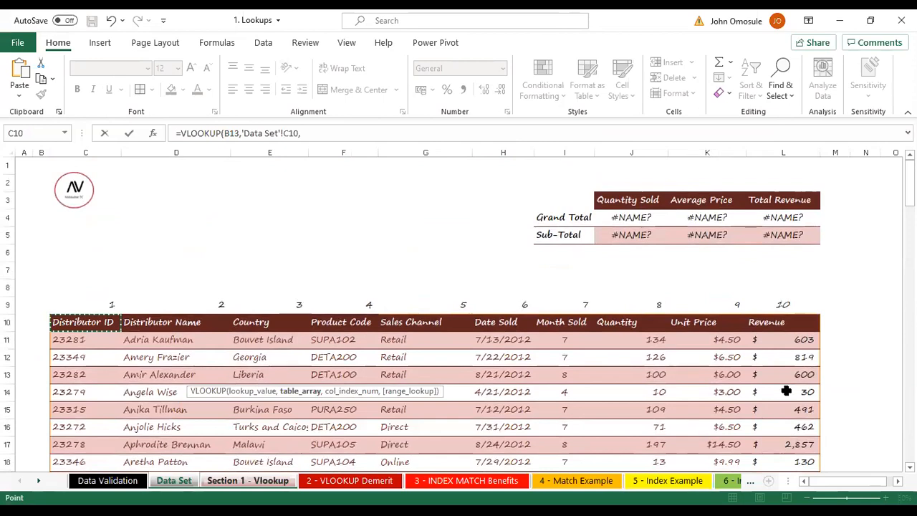
key("ctrl+shift+End")
type(",")
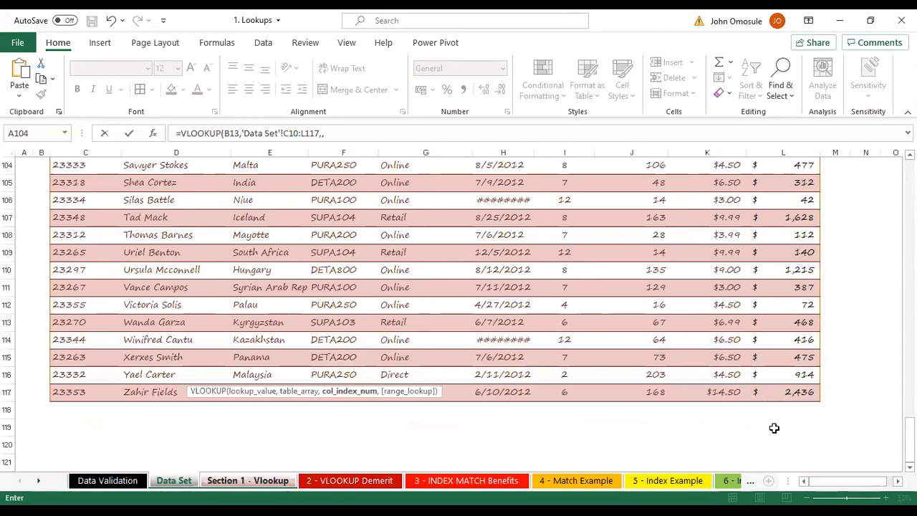
key("BackSpace")
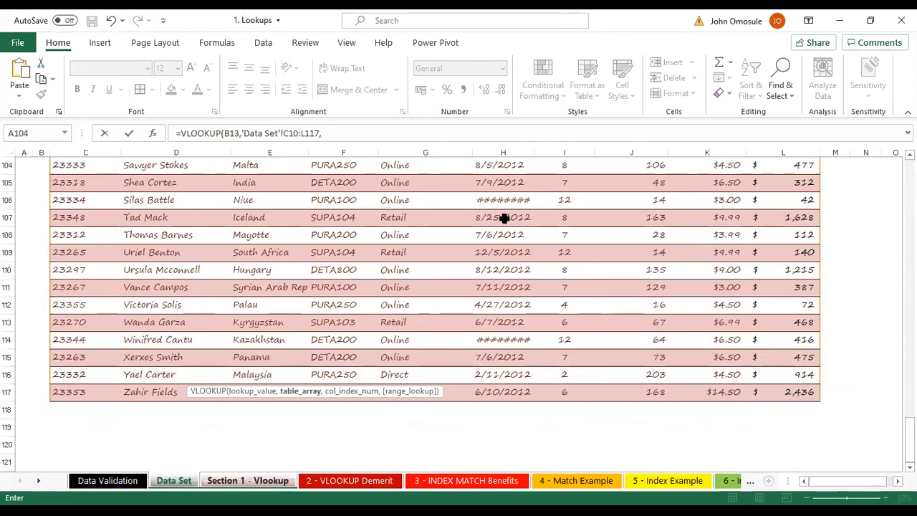
Complete the VLOOKUP in C13 with column index 2 and an exact match (FALSE).
left_click(343, 133)
type("2")
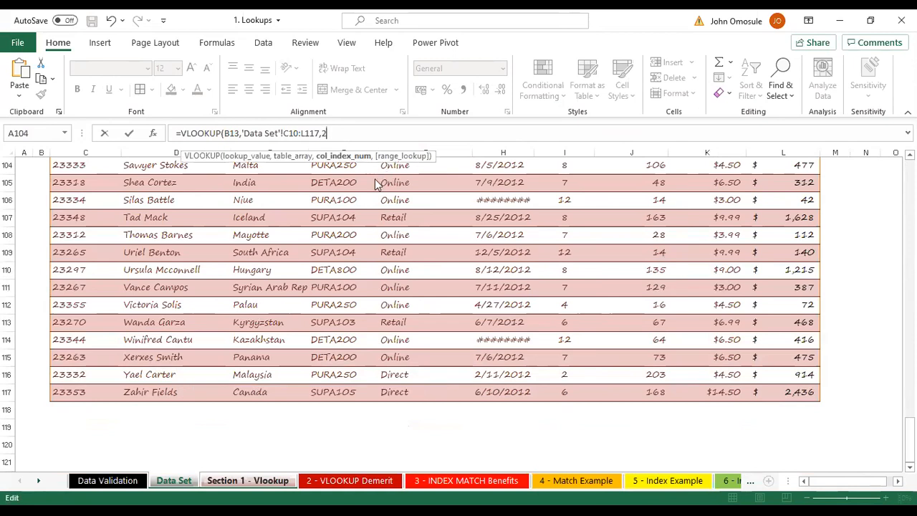
type(",")
key("Down")
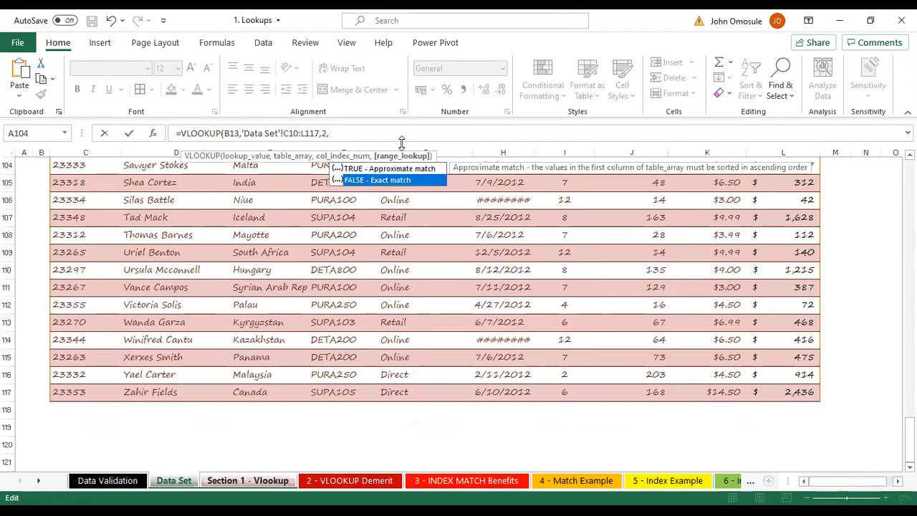
key("Tab")
type(")")
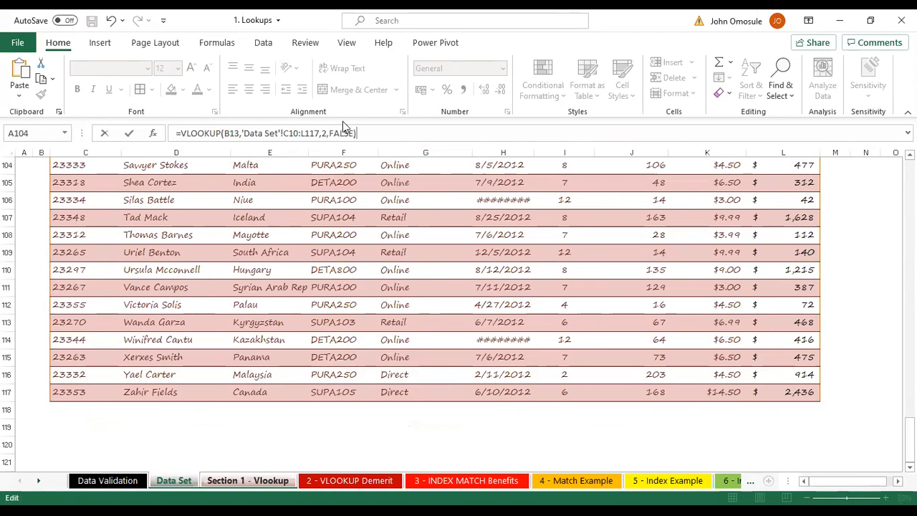
key("Return")
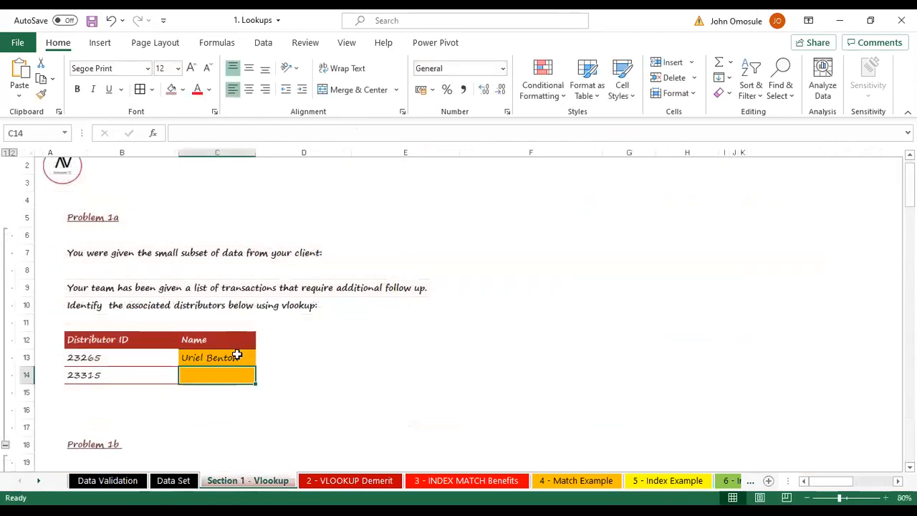
Delete the table_array argument 'Data Set'!C10:L117 from the VLOOKUP formula in C13.
left_click(234, 356)
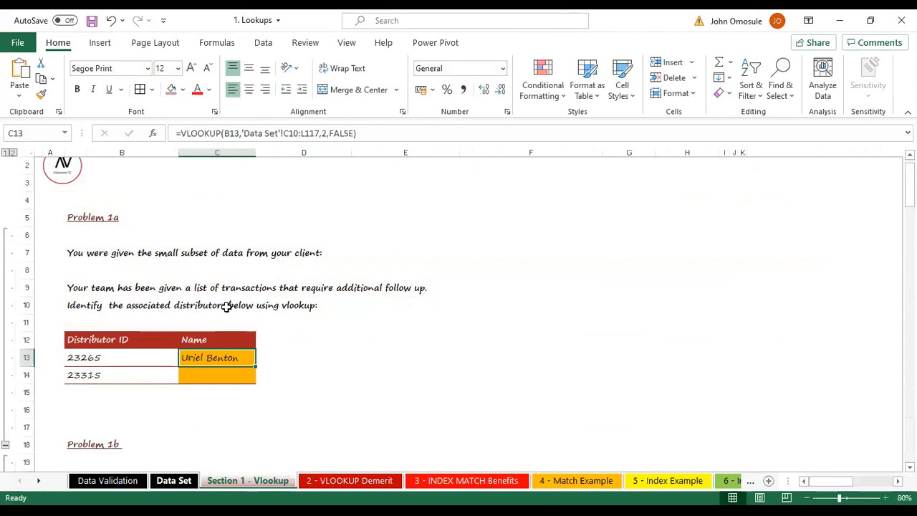
left_click(320, 136)
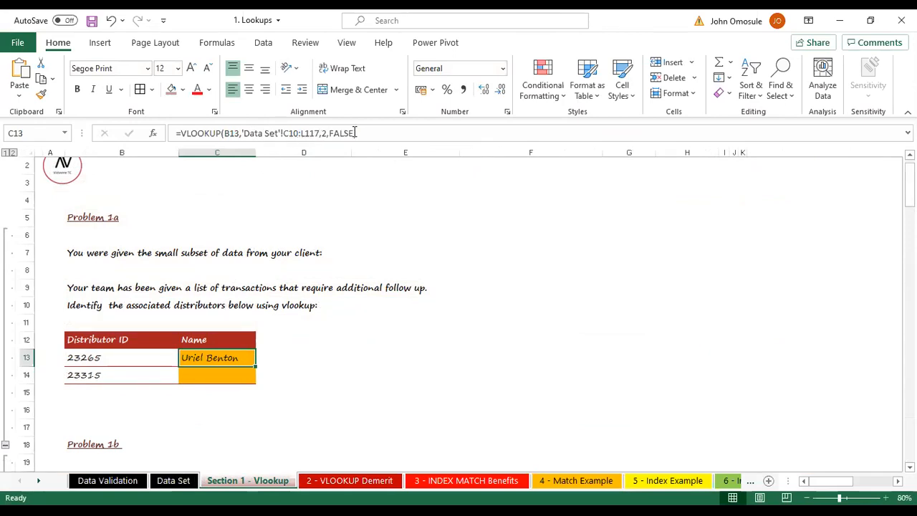
key("BackSpace")
key("BackSpace")
key("BackSpace")
key("BackSpace")
key("BackSpace")
key("BackSpace")
key("BackSpace")
key("BackSpace")
key("BackSpace")
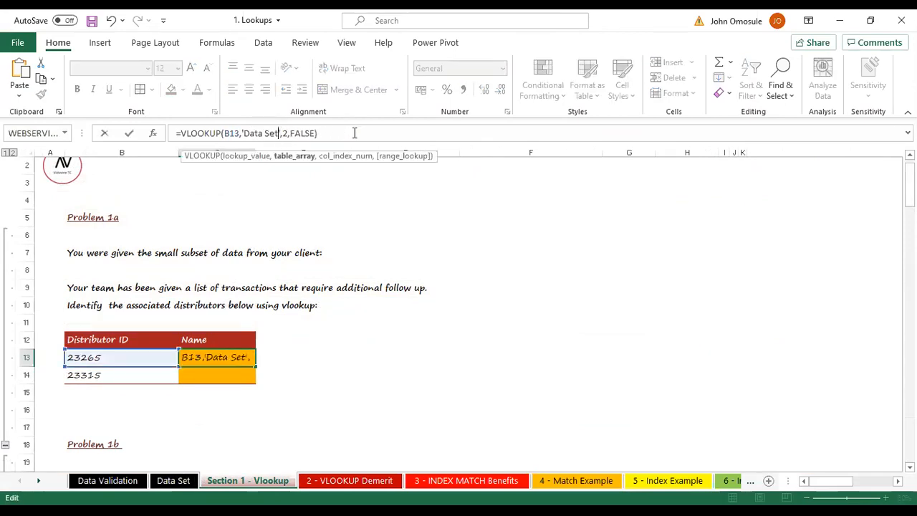
key("BackSpace")
key("BackSpace")
key("BackSpace")
key("BackSpace")
key("BackSpace")
key("BackSpace")
key("BackSpace")
key("BackSpace")
key("BackSpace")
key("BackSpace")
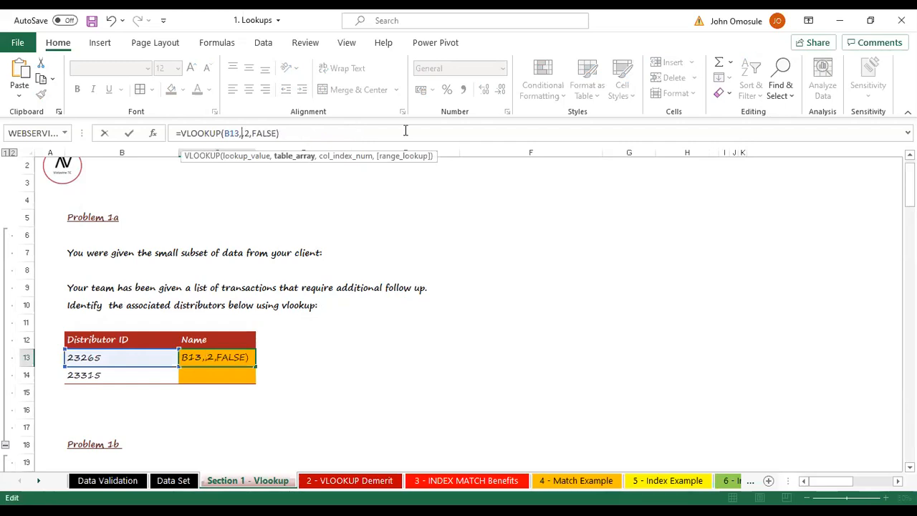
Fill the empty table_array argument in C13 with 'Data Set'!C10:L117 and confirm the formula.
left_click(171, 480)
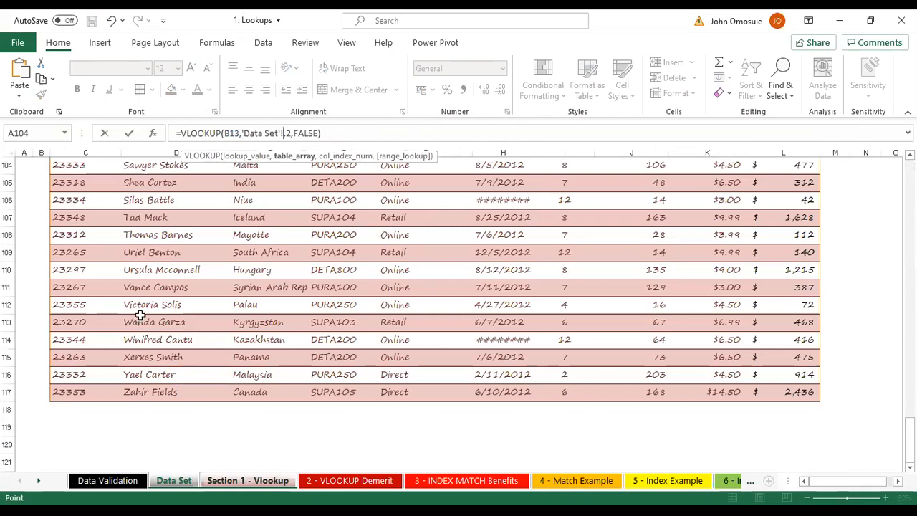
scroll(145, 313, "up", 6)
scroll(145, 313, "up", 20)
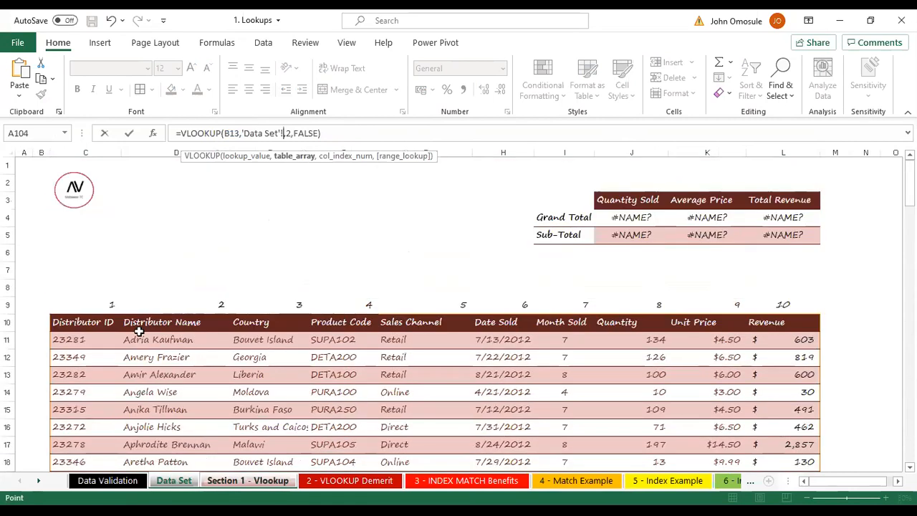
left_click(64, 324)
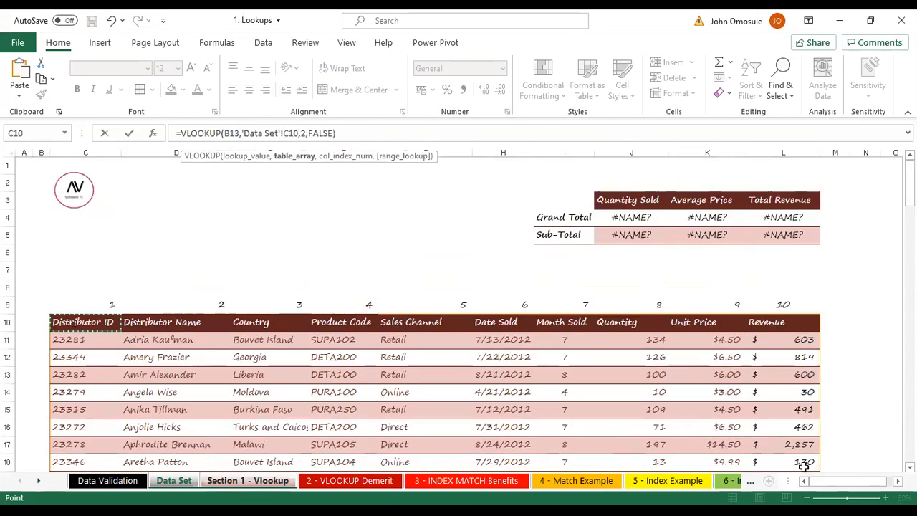
left_click_drag(811, 486, 798, 430)
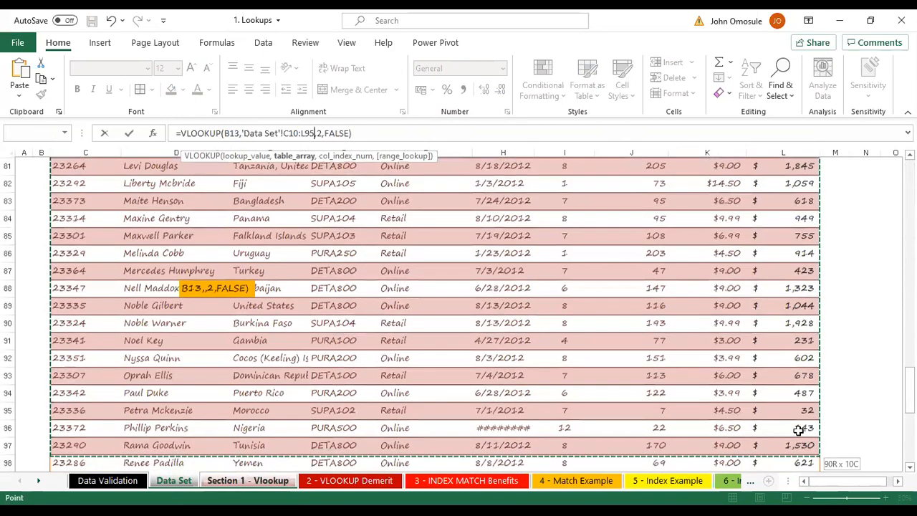
left_click_drag(811, 482, 797, 442)
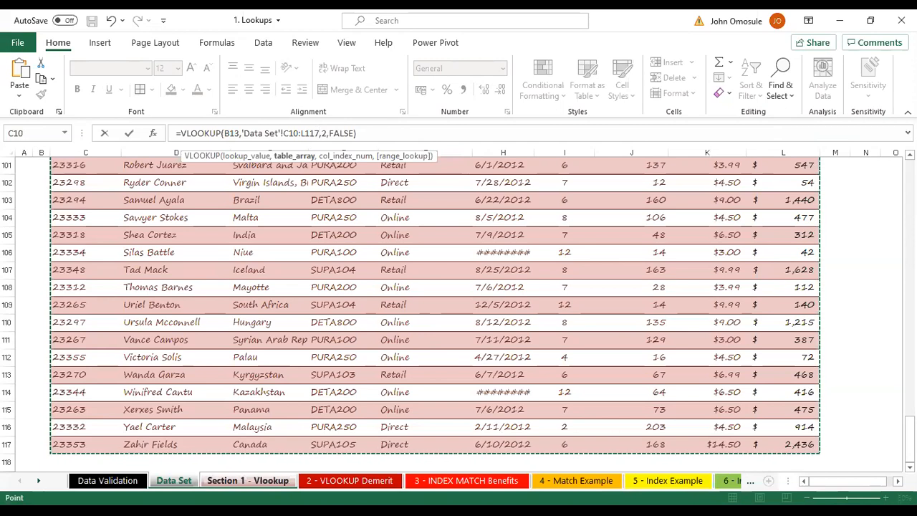
key("Return")
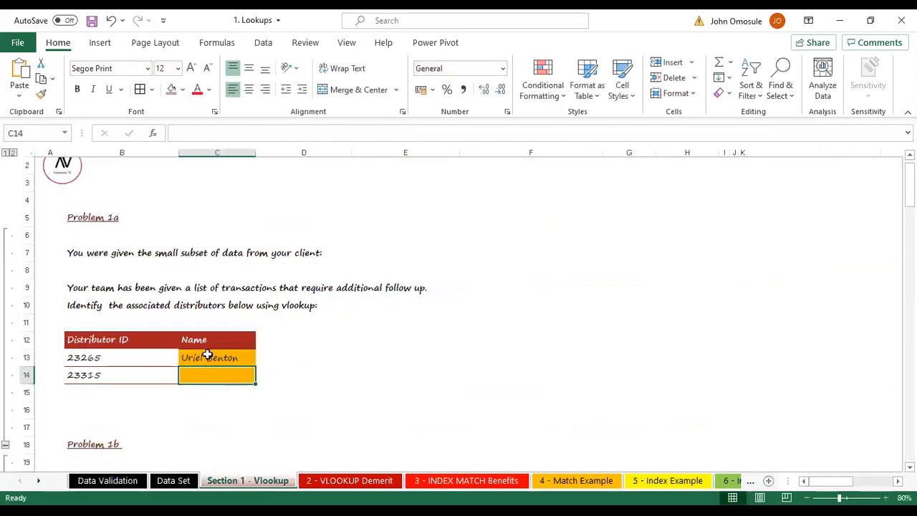
Give the range C10:L117 on the Data Set sheet, headers included, the name Class_data.
left_click(207, 356)
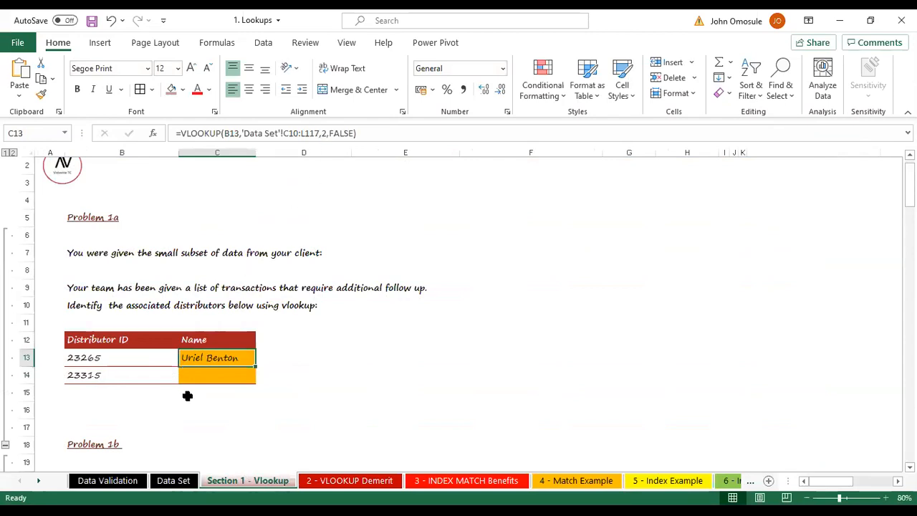
left_click(159, 486)
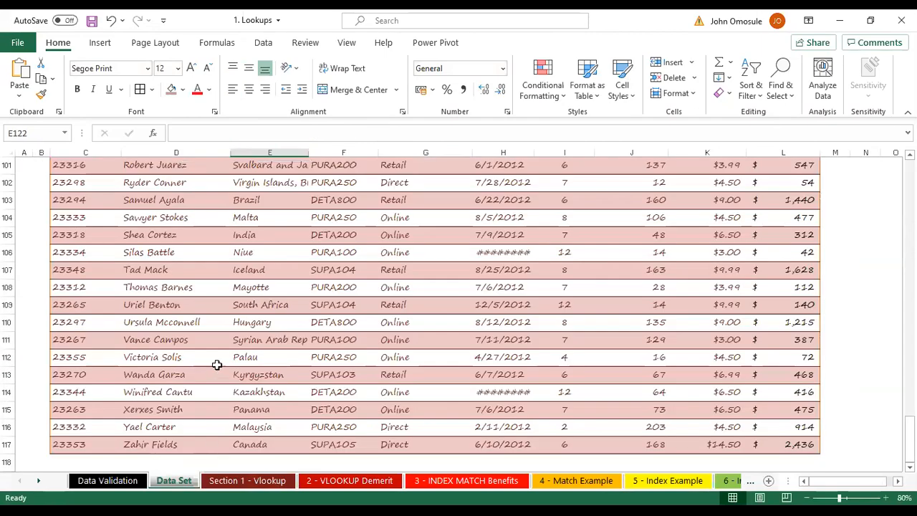
scroll(236, 337, "up", 20)
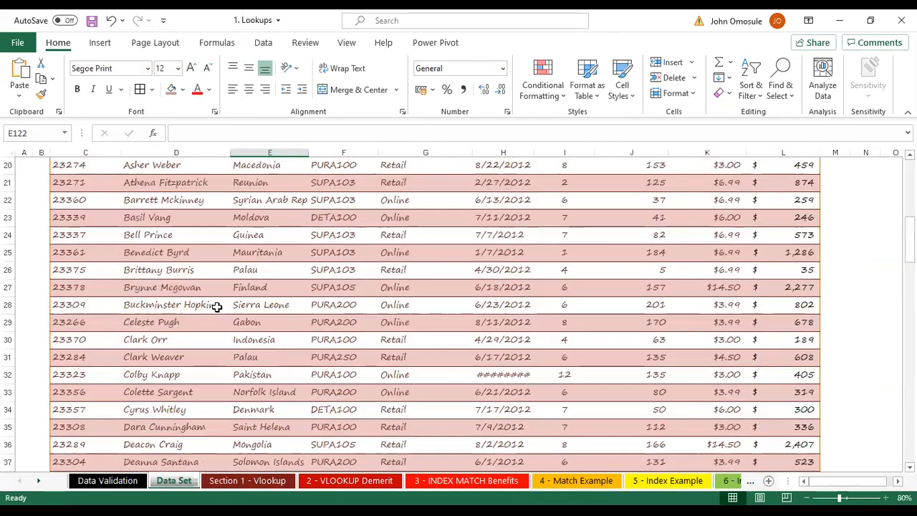
scroll(63, 322, "up", 1)
left_click_drag(66, 322, 777, 431)
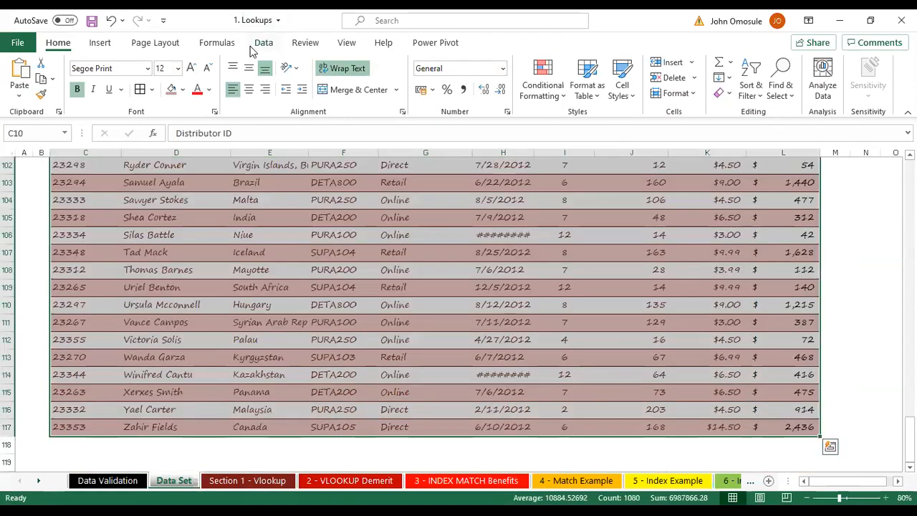
left_click(216, 43)
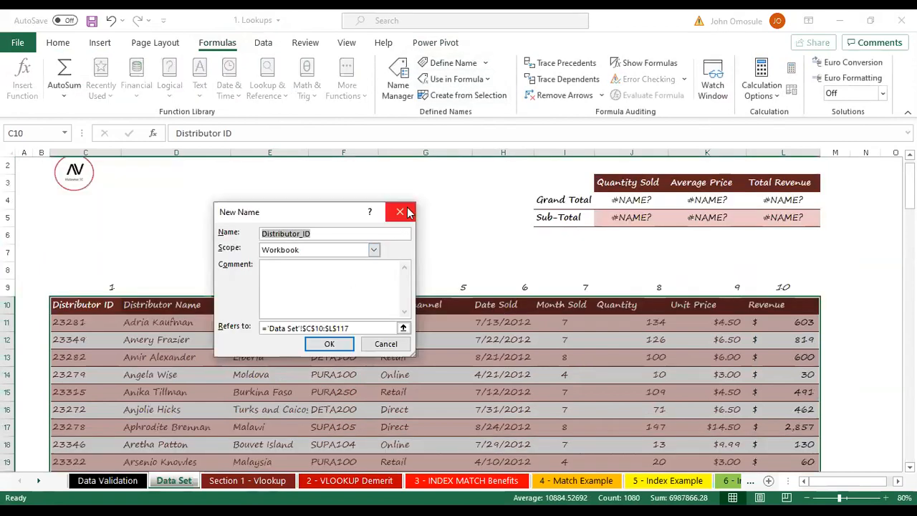
left_click(401, 208)
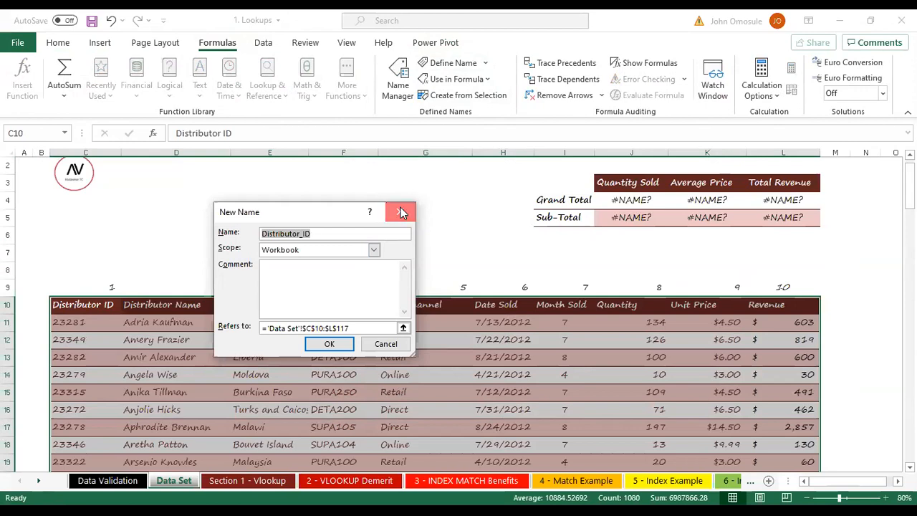
left_click(32, 133)
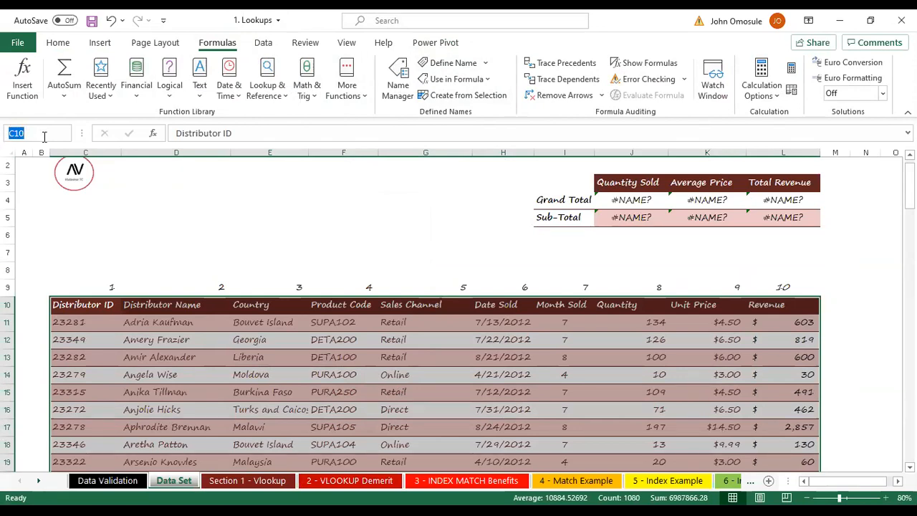
type("Class_data")
key("Return")
Start a test formula =Class_data in empty cell N100 of the Data Set sheet and check which range it covers.
scroll(573, 329, "down", 8)
scroll(592, 369, "down", 7)
left_click(592, 373)
scroll(765, 382, "down", 6)
scroll(823, 377, "down", 7)
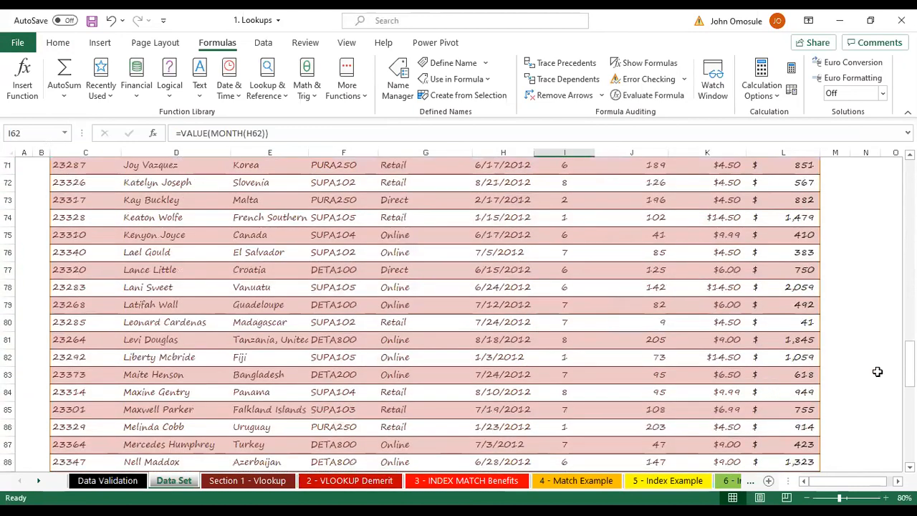
left_click(877, 356)
type("=")
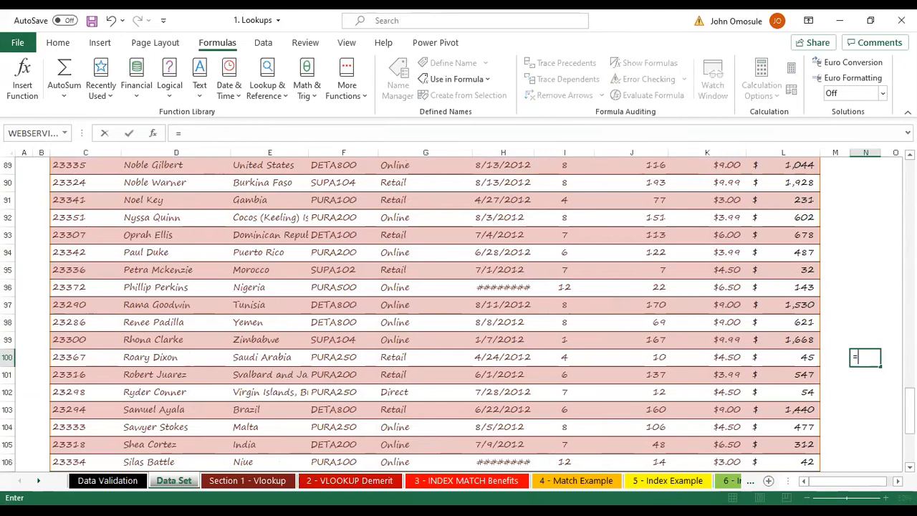
type("clas")
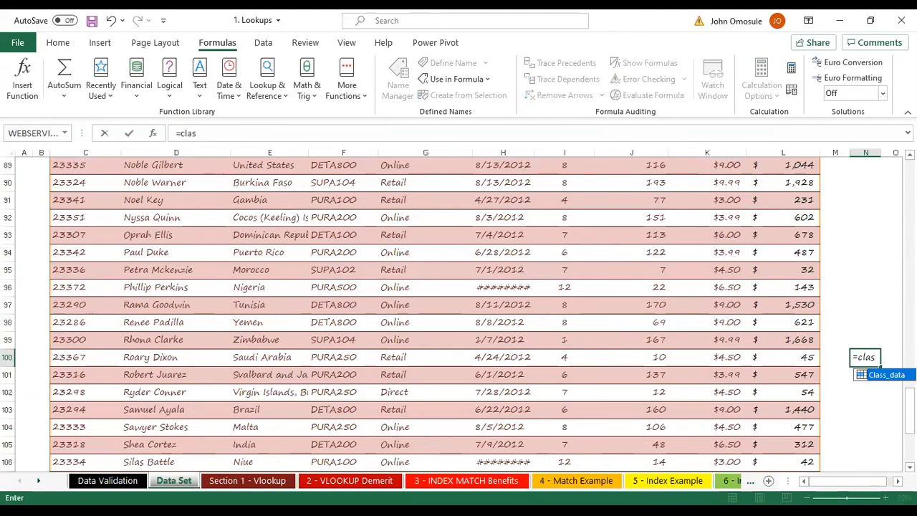
double_click(889, 374)
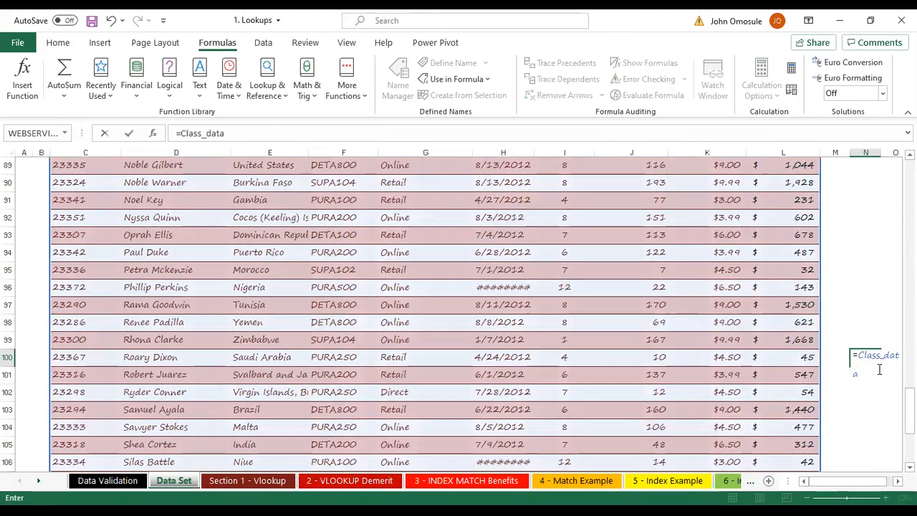
scroll(660, 323, "up", 20)
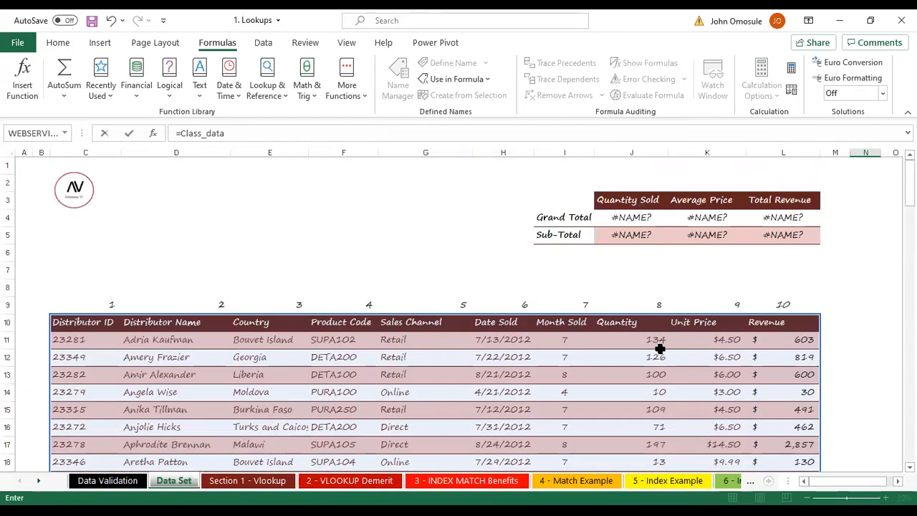
scroll(659, 338, "down", 8)
scroll(653, 344, "down", 20)
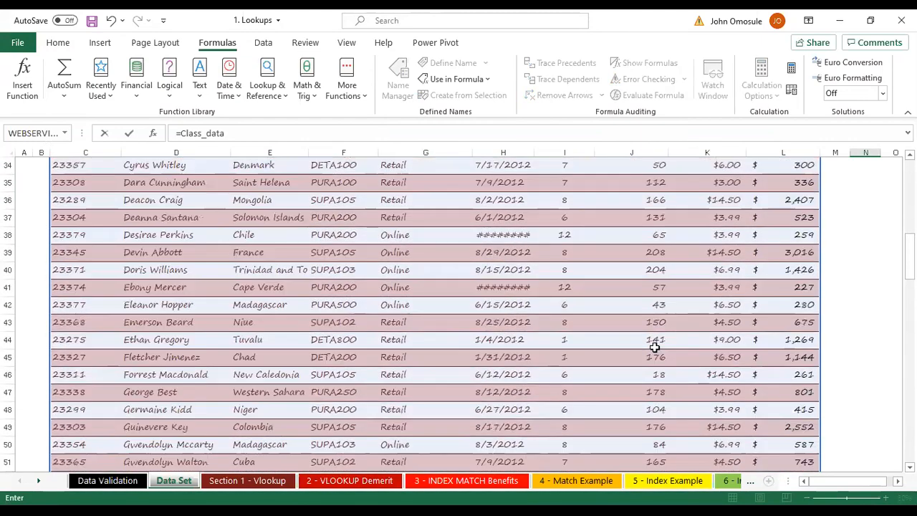
scroll(759, 411, "up", 11)
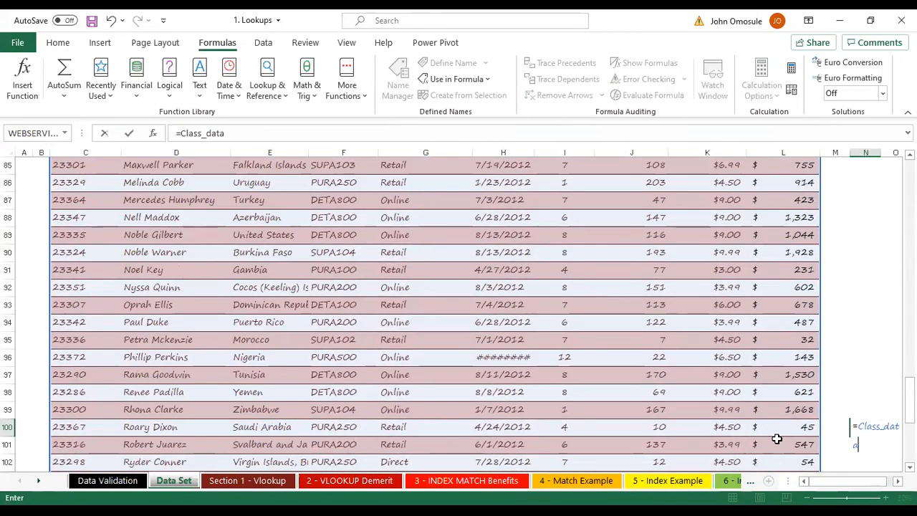
Erase the =Class_data test formula from cell N100 and leave the cell empty.
key("BackSpace")
key("BackSpace")
key("BackSpace")
key("BackSpace")
key("BackSpace")
key("BackSpace")
key("BackSpace")
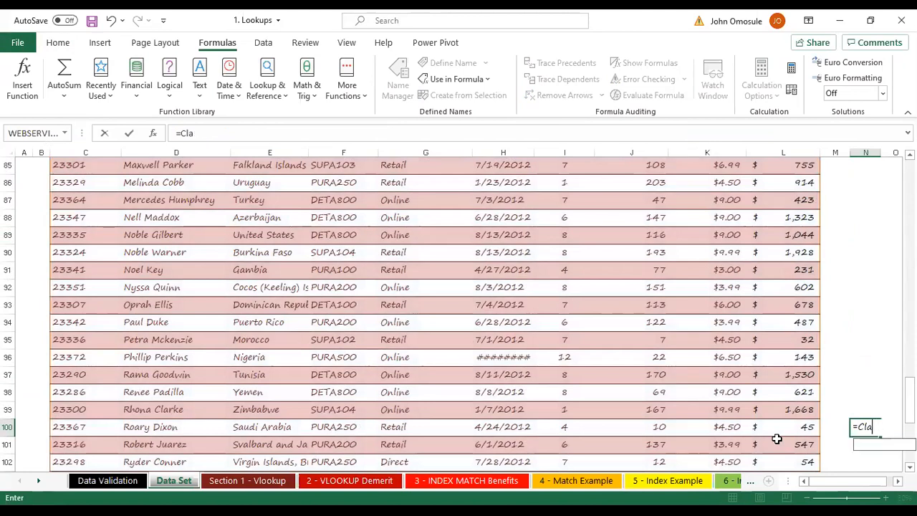
key("BackSpace")
key("BackSpace")
key("BackSpace")
key("BackSpace")
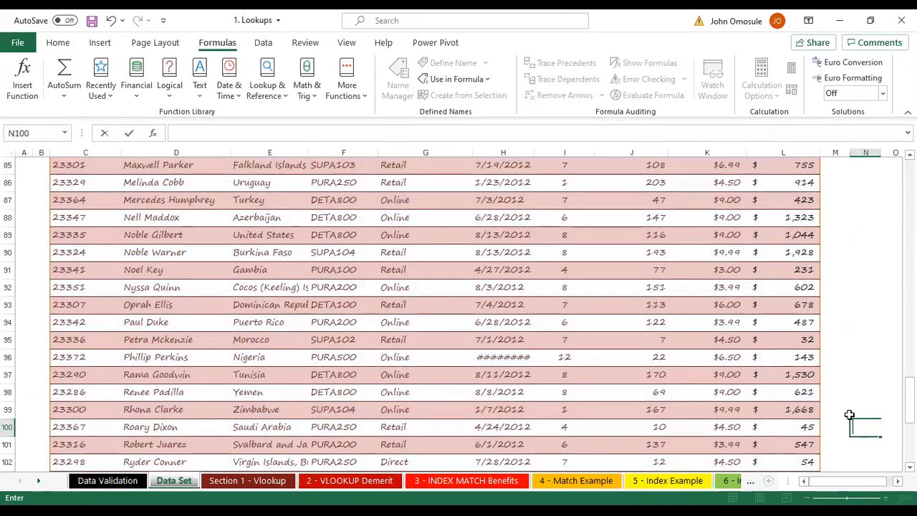
key("Up")
key("Up")
key("Up")
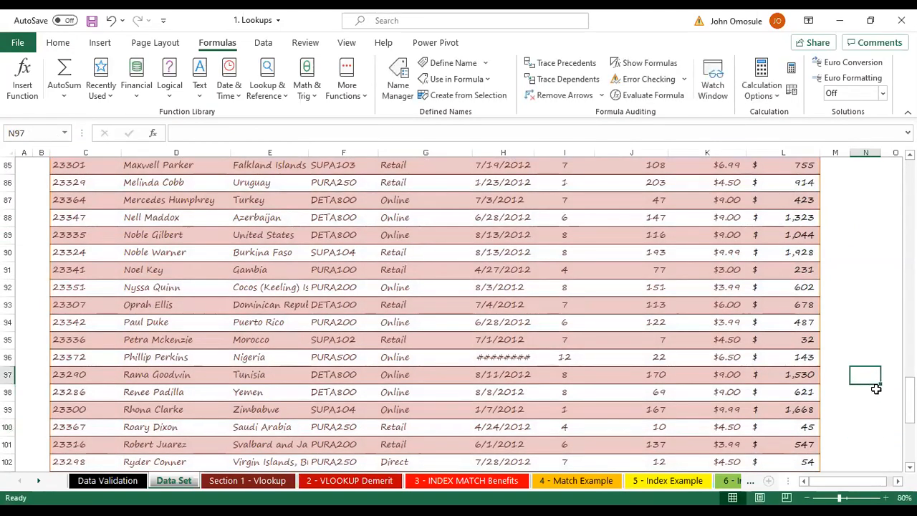
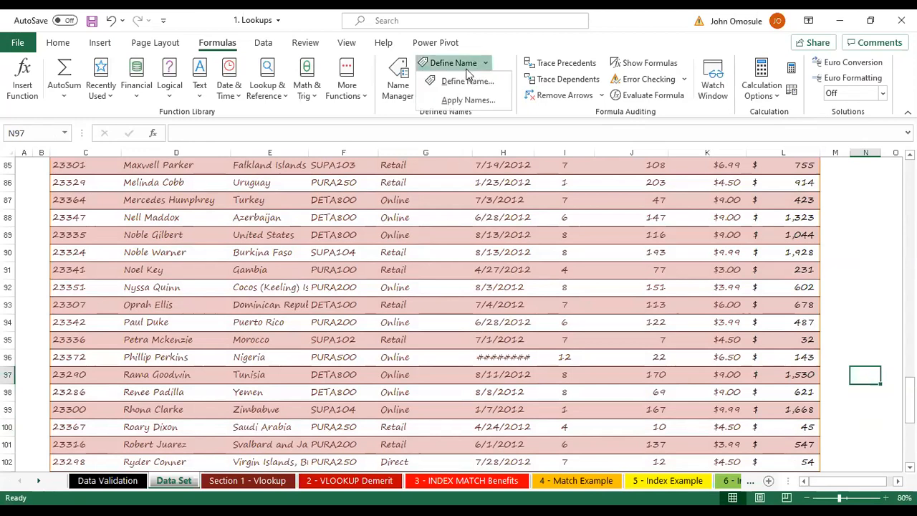
Review the workbook's defined names and the ranges they refer to in the Name Manager.
left_click(391, 86)
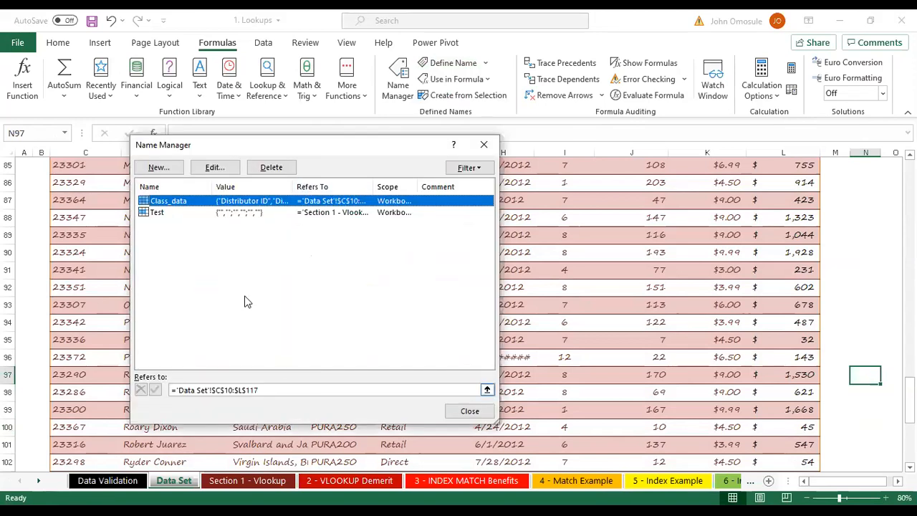
left_click(484, 146)
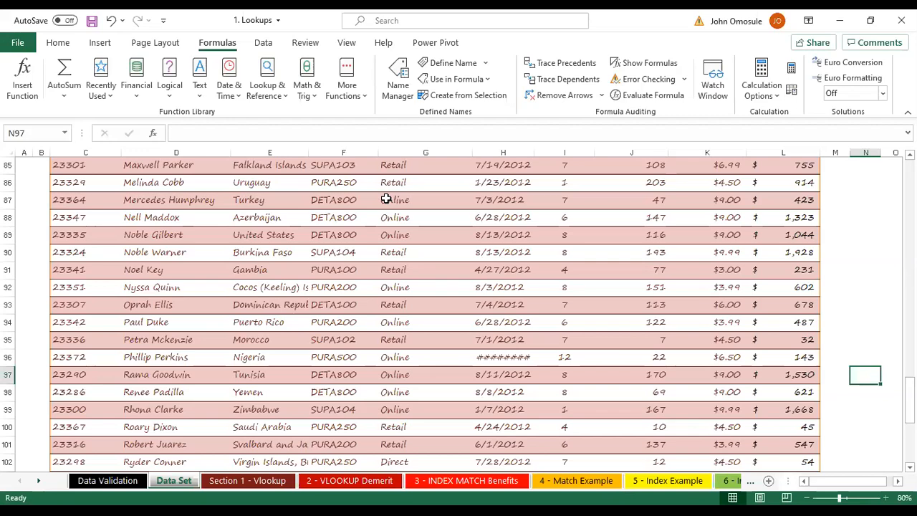
Remove the table_array argument 'Data Set'!C10:L117 from the VLOOKUP in C13 on the Section 1 - Vlookup sheet.
left_click(242, 481)
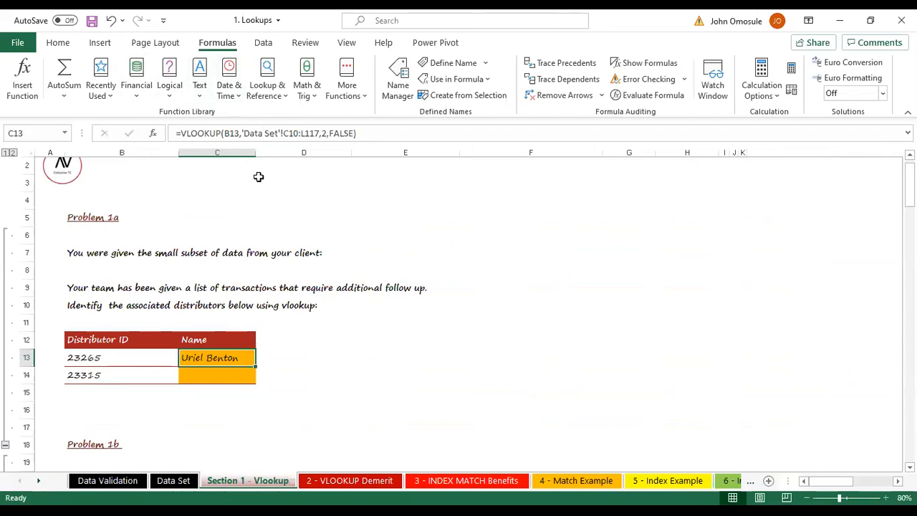
left_click(278, 132)
left_click_drag(278, 132, 318, 134)
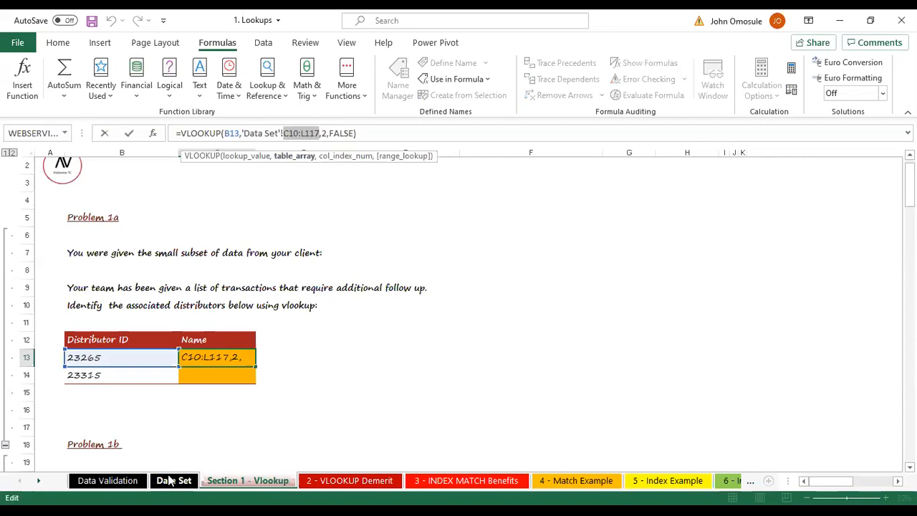
left_click(318, 136)
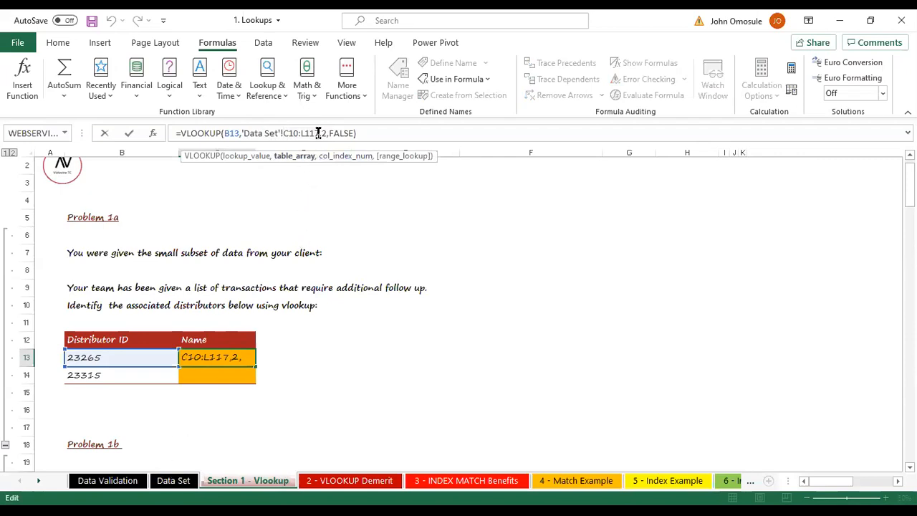
key("BackSpace")
key("BackSpace")
key("BackSpace")
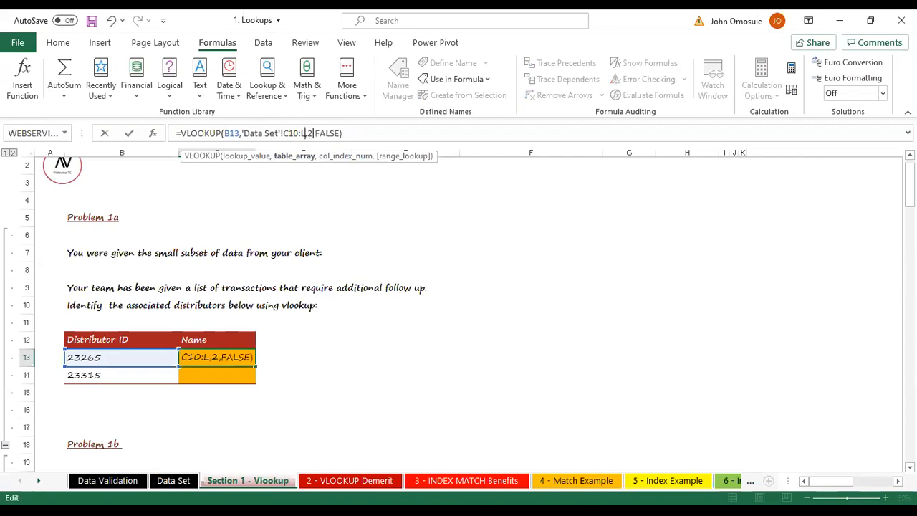
key("BackSpace")
key("BackSpace")
key("BackSpace")
key("BackSpace")
key("BackSpace")
key("BackSpace")
key("BackSpace")
key("BackSpace")
key("BackSpace")
key("BackSpace")
key("BackSpace")
key("BackSpace")
key("BackSpace")
key("BackSpace")
key("BackSpace")
key("BackSpace")
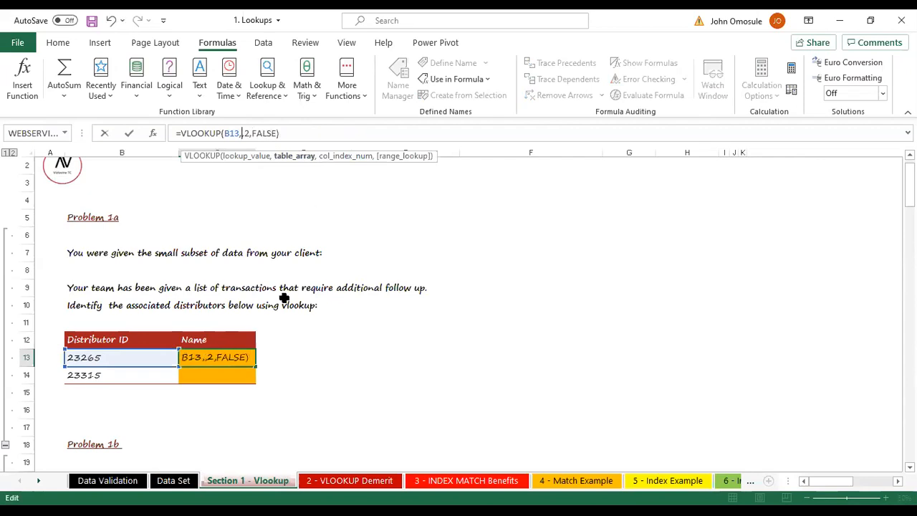
Try to use the range B4:E40 on the Data Validation sheet as the table array of the VLOOKUP in C13.
left_click(104, 481)
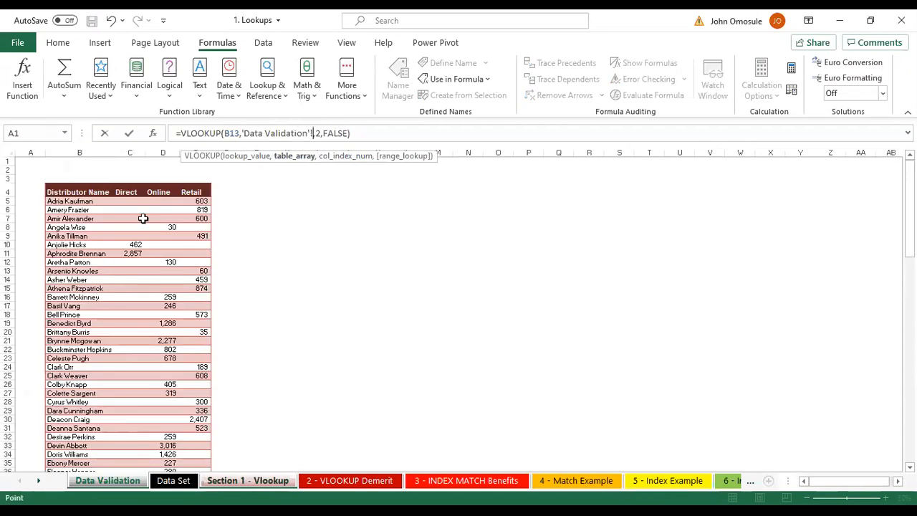
left_click(62, 194)
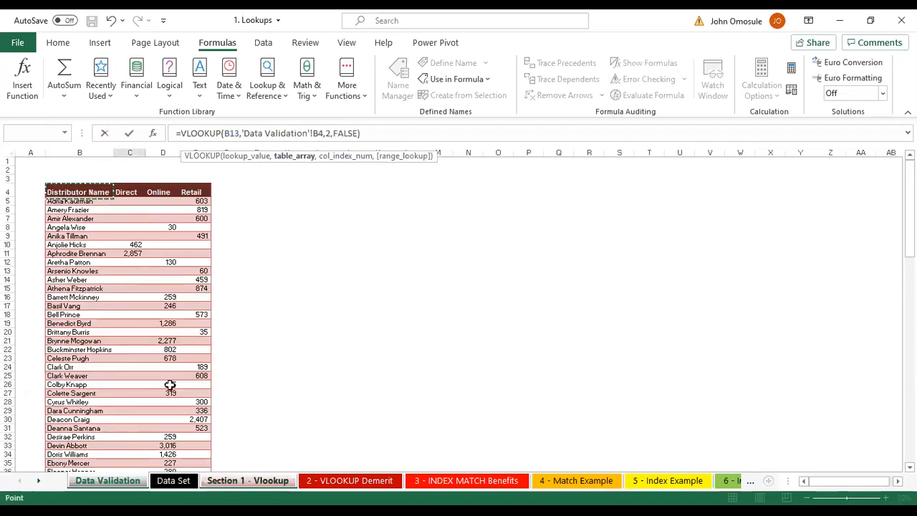
left_click_drag(202, 476, 204, 457)
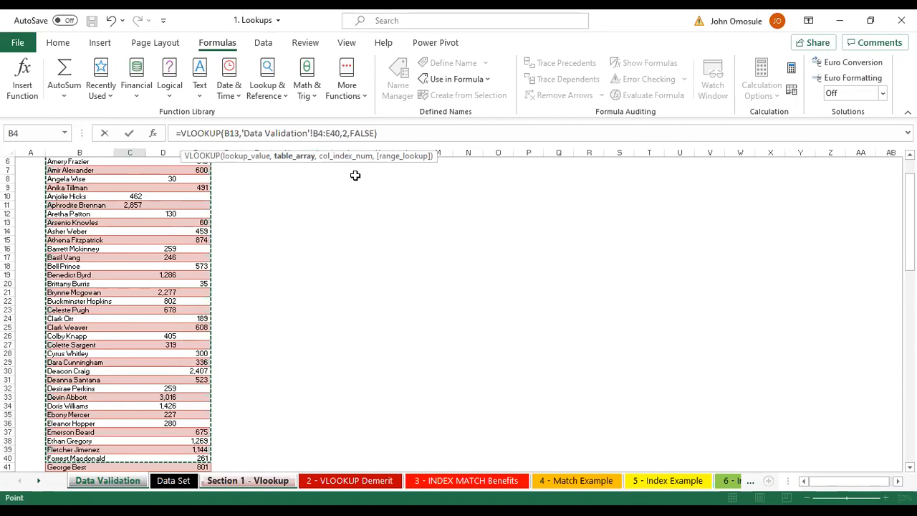
key("BackSpace")
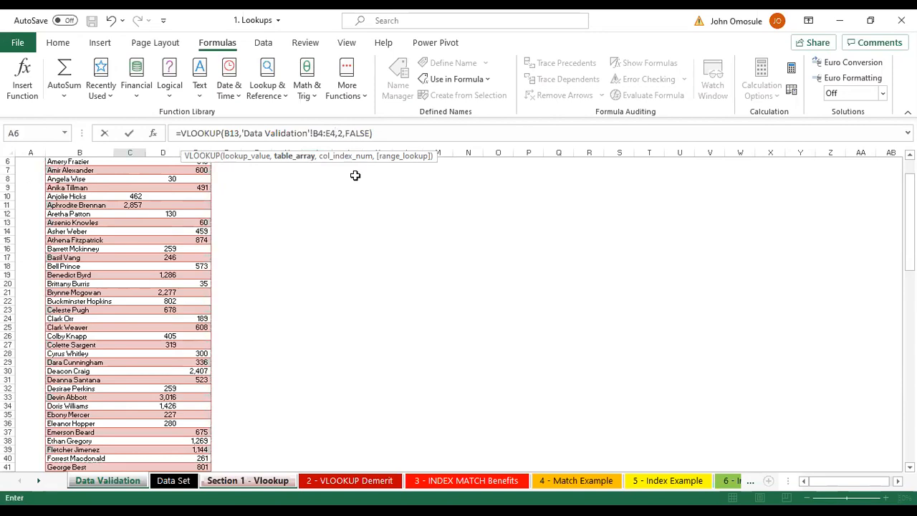
left_click(384, 139)
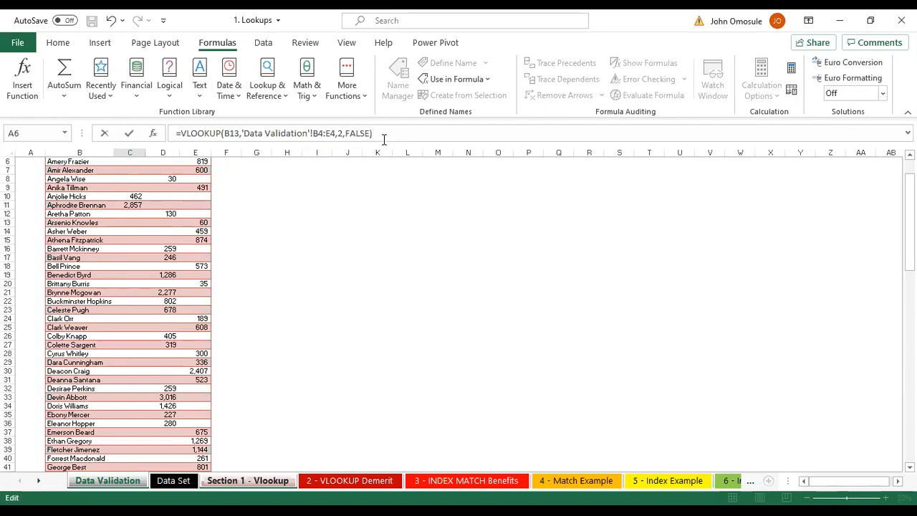
key("ctrl+z")
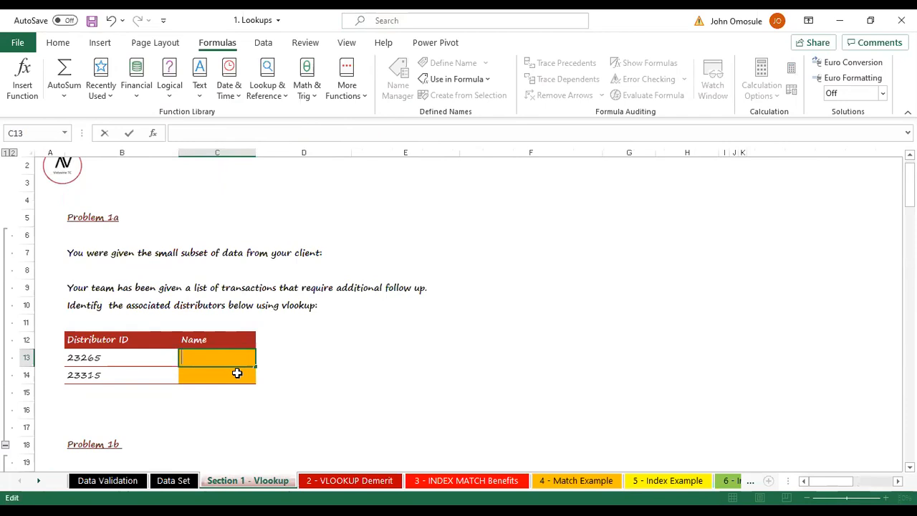
Enter a VLOOKUP in C13 that looks up B13 in Class_data, returning column 2 with an exact match (FALSE).
type("=")
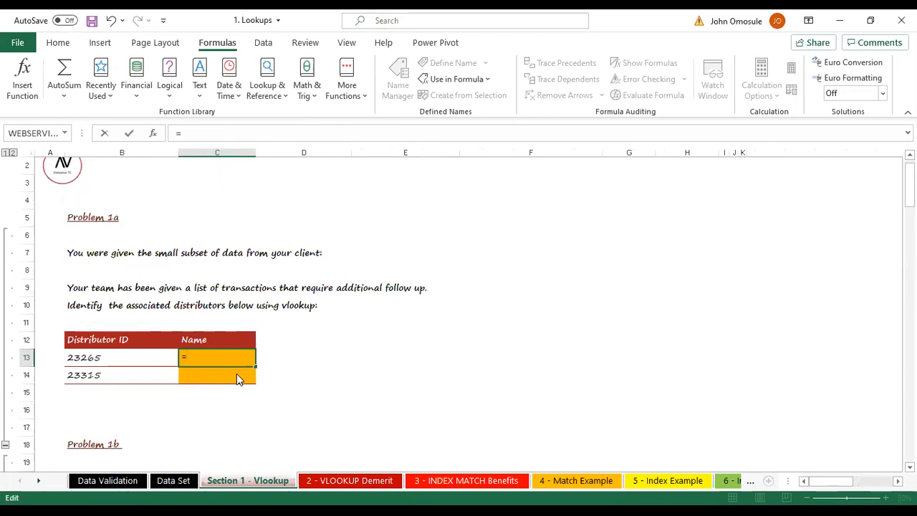
type("vloo")
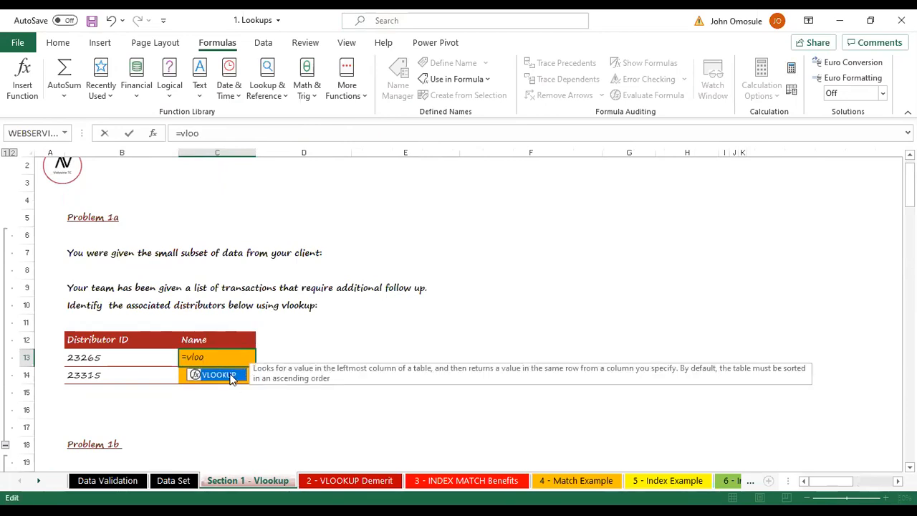
double_click(230, 378)
left_click(127, 356)
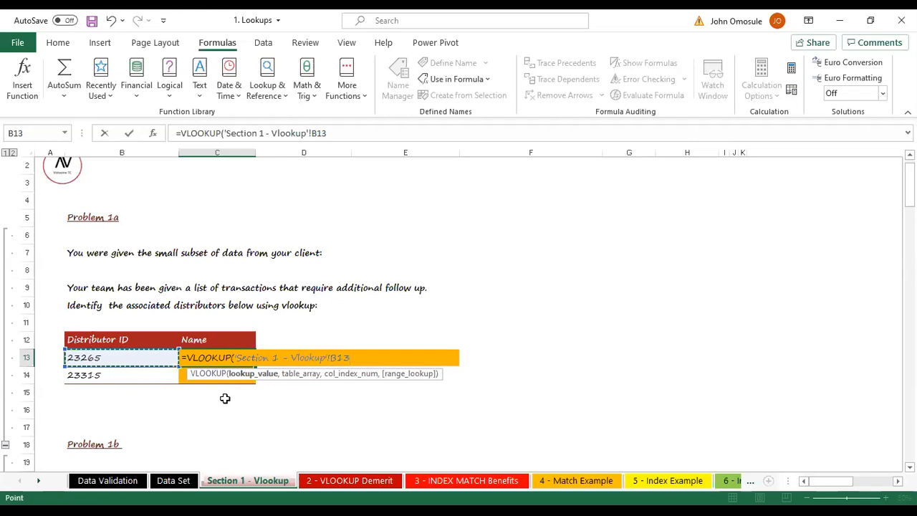
type(",")
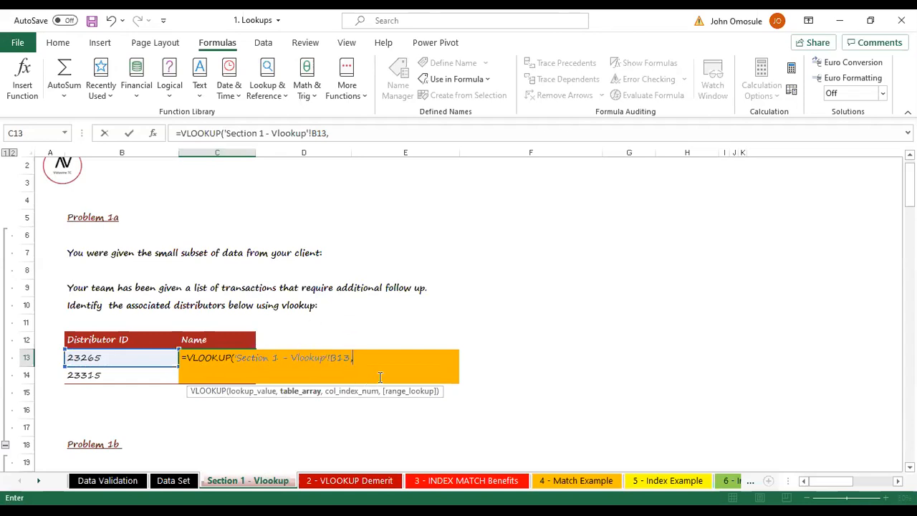
type("cl")
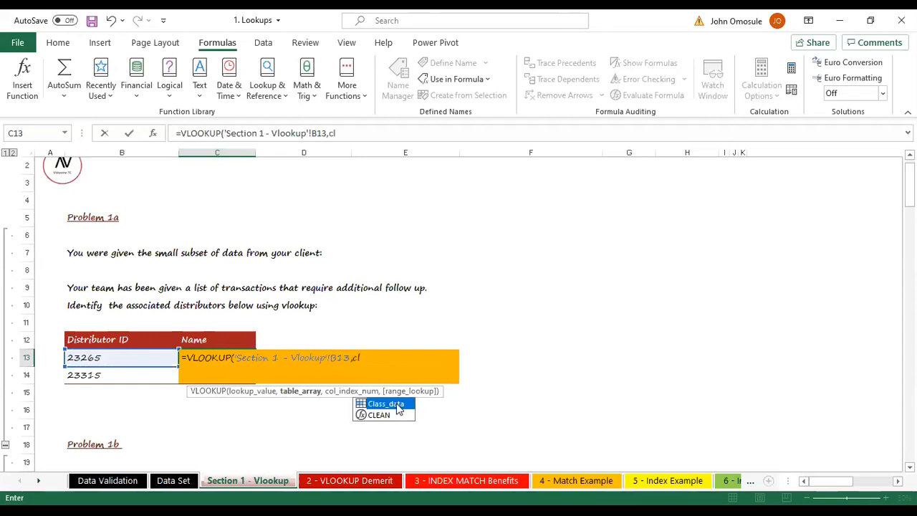
double_click(398, 404)
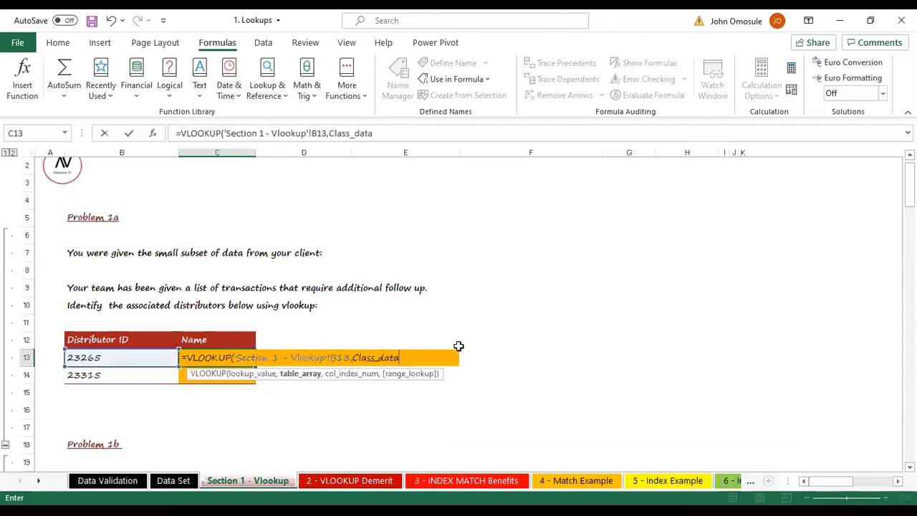
type(",")
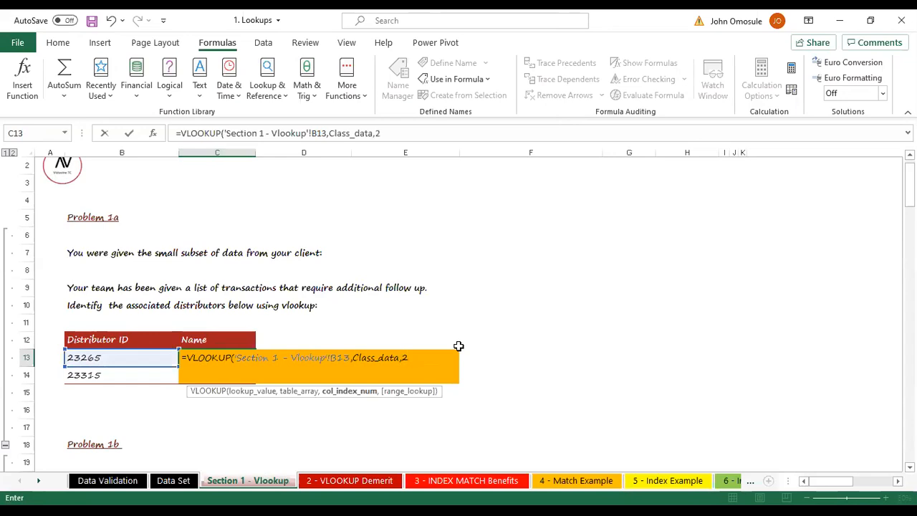
type("2,")
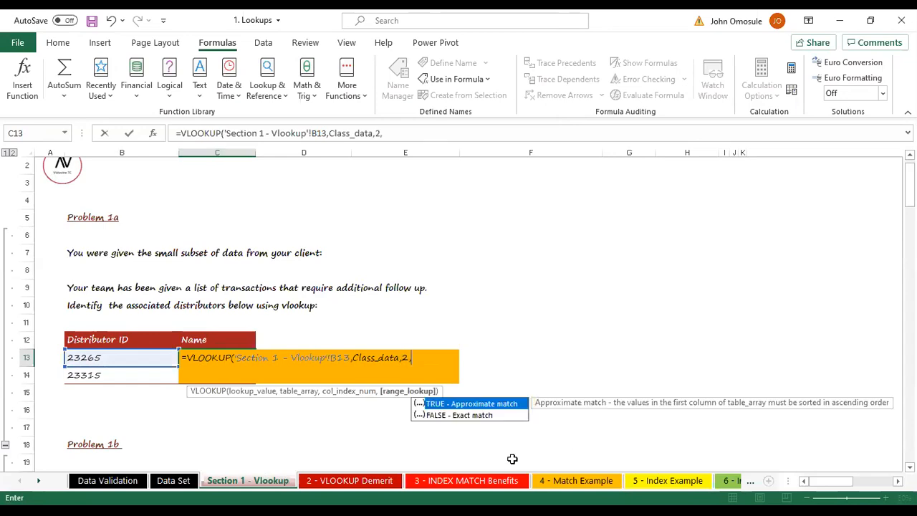
double_click(474, 414)
key("Return")
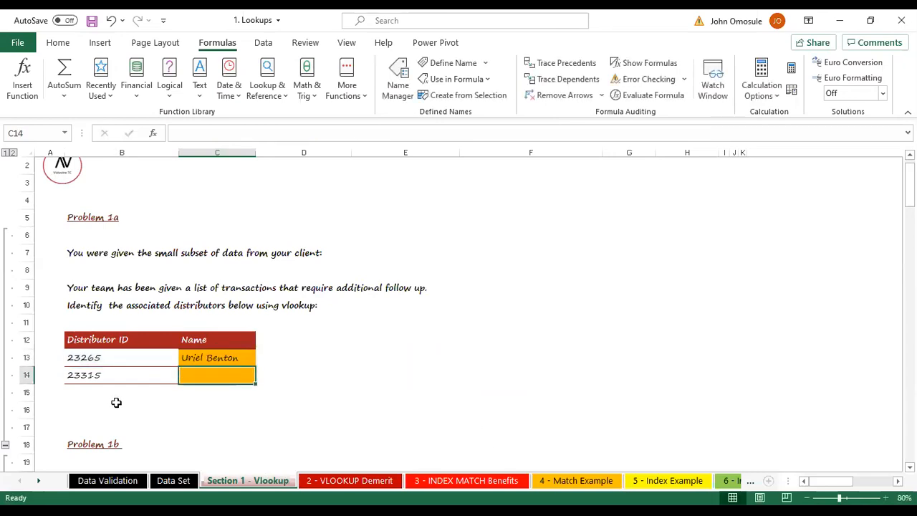
Review the VLOOKUP formula in C13, checking its lookup value in B13 and its column index argument.
left_click(224, 351)
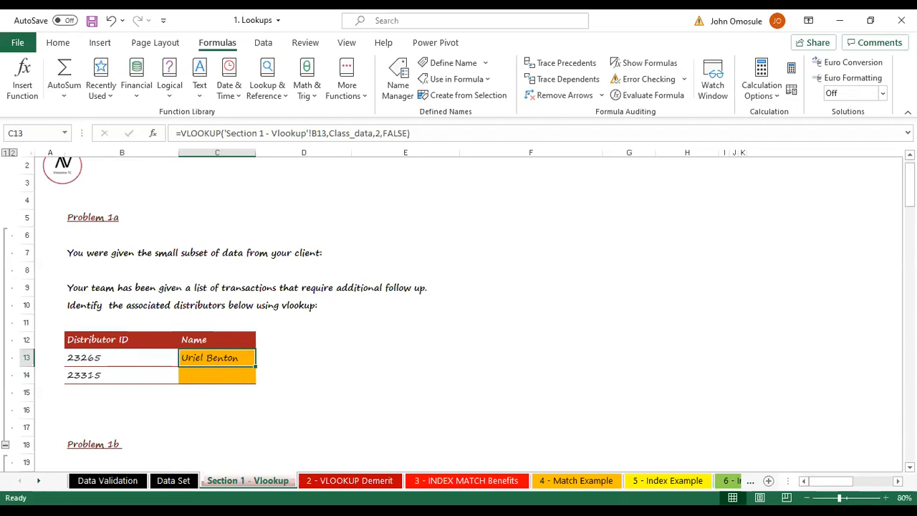
left_click(331, 356)
left_click(351, 338)
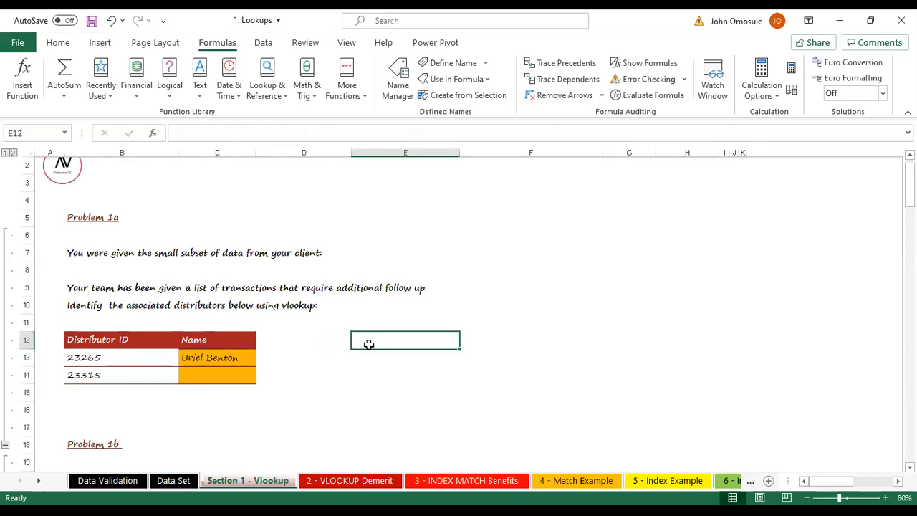
left_click(131, 358)
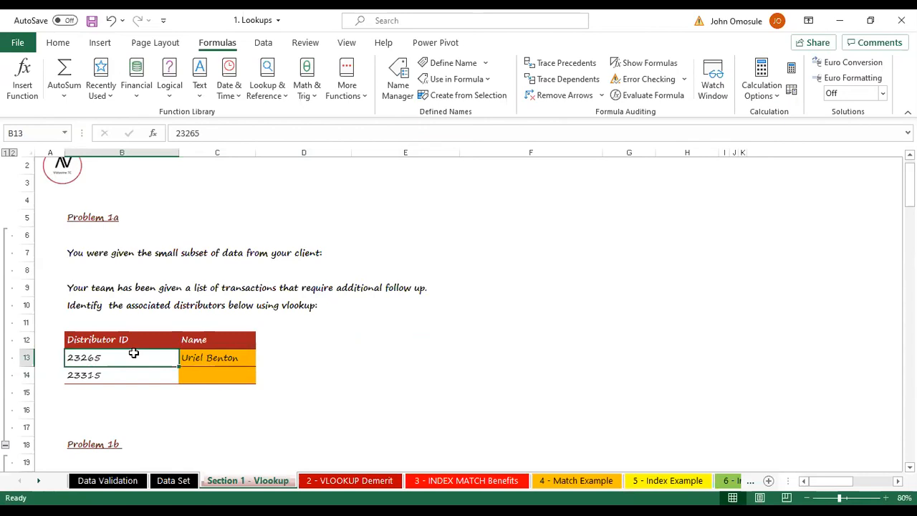
left_click(213, 358)
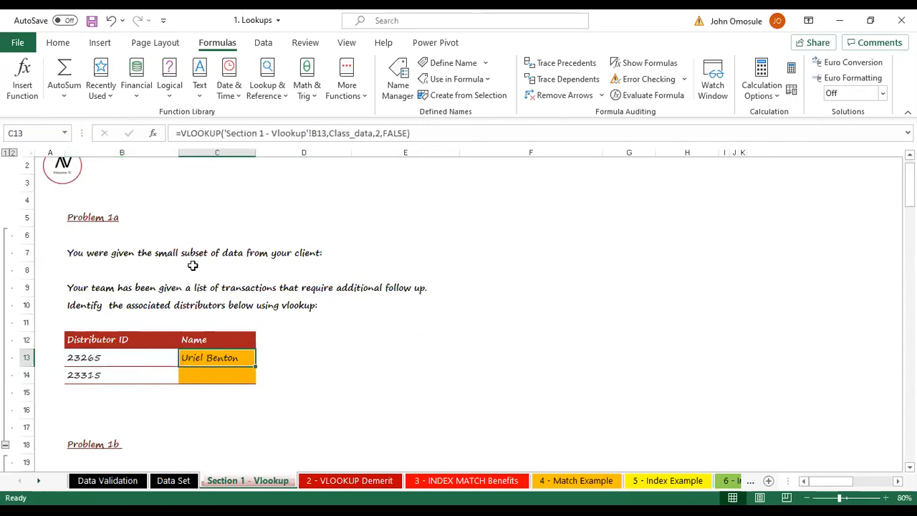
double_click(376, 133)
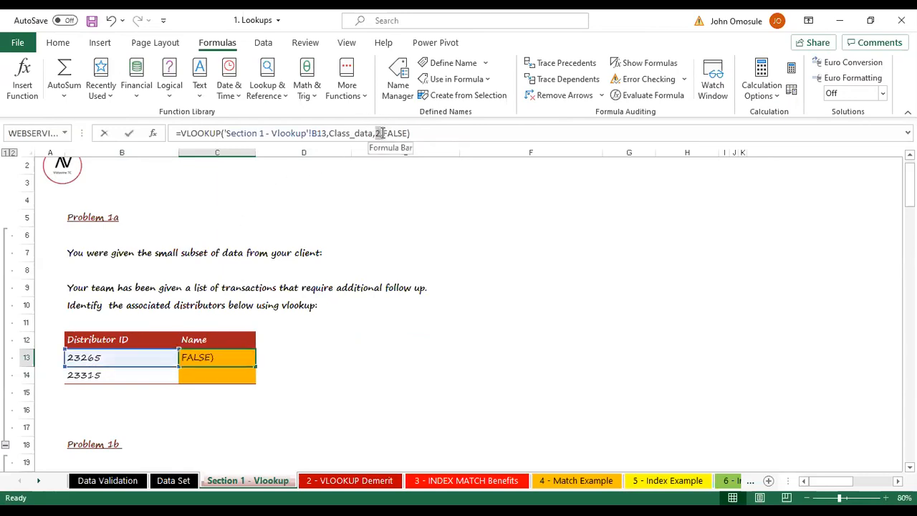
double_click(378, 133)
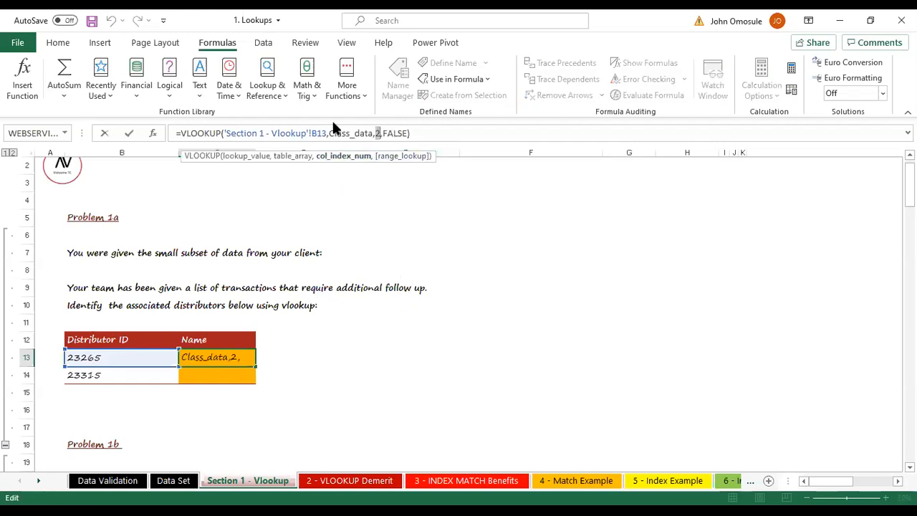
Remove the Class_data table array from the VLOOKUP in C13, and clear the cell.
left_click_drag(331, 134, 370, 138)
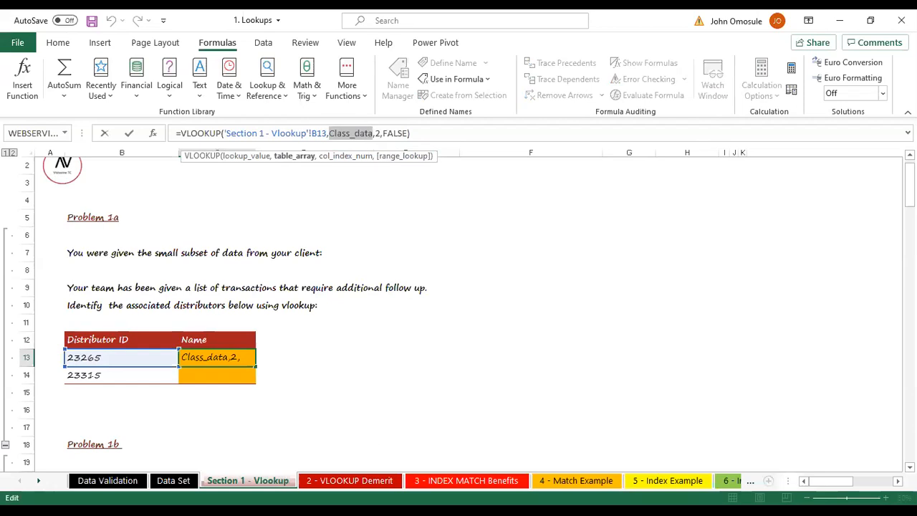
left_click(334, 356)
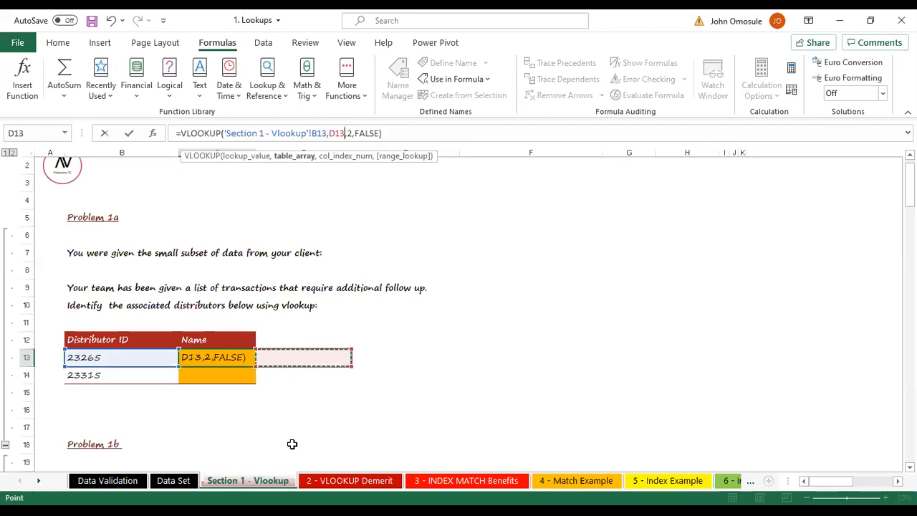
key("BackSpace")
key("BackSpace")
key("BackSpace")
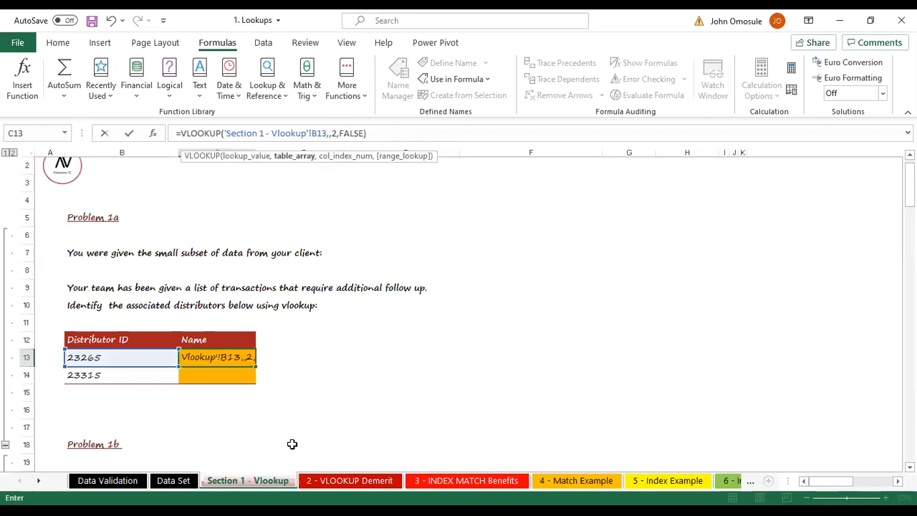
key("Return")
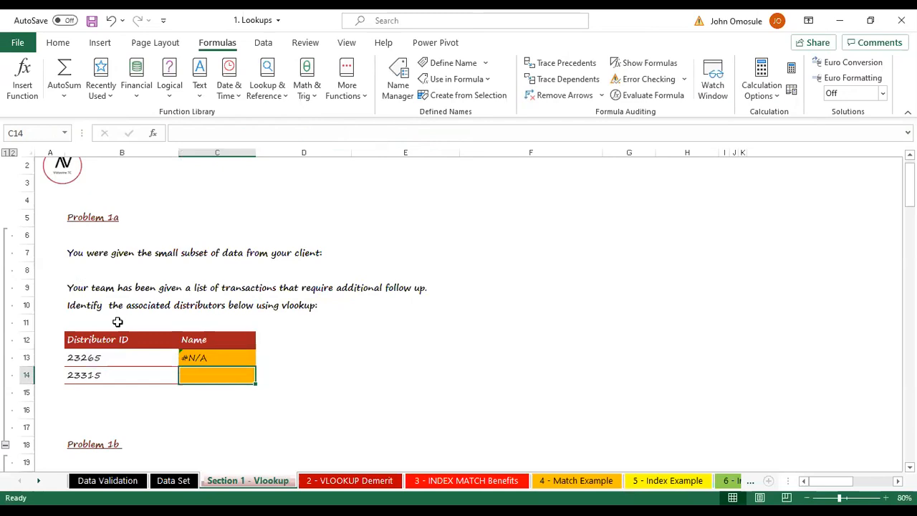
left_click(230, 363)
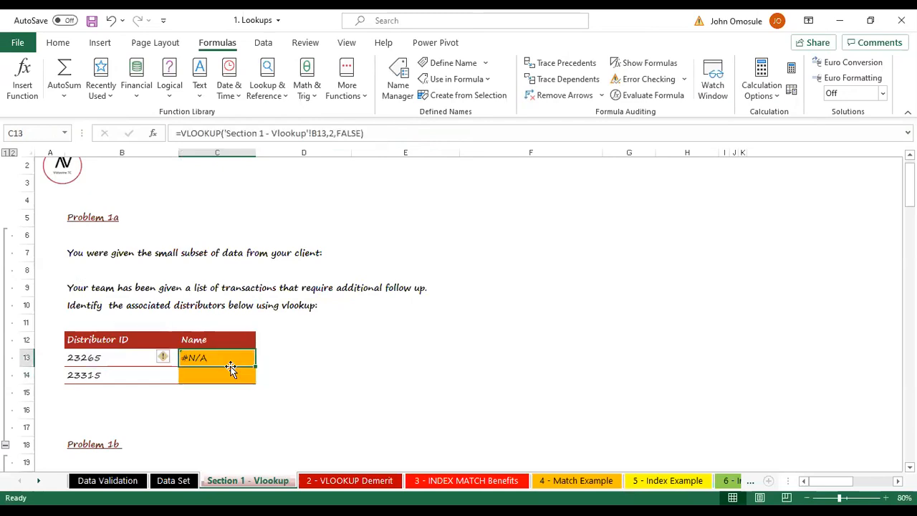
key("Delete")
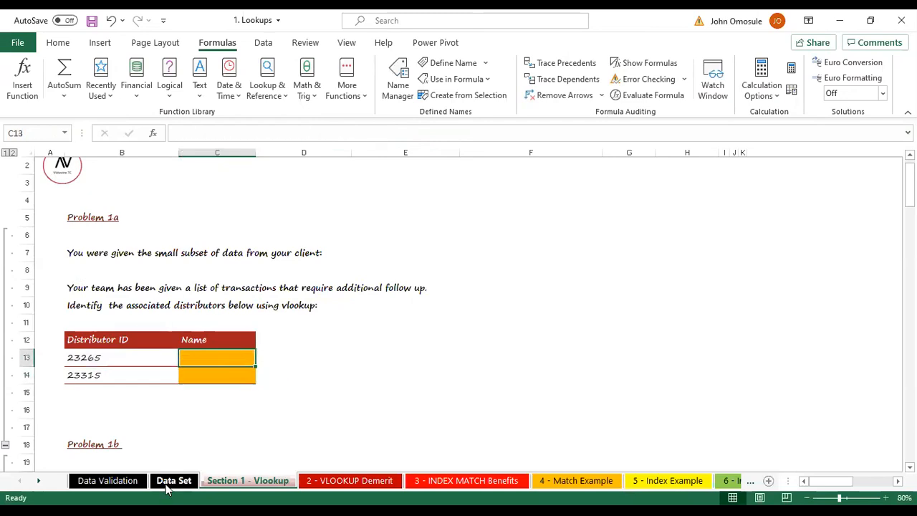
Inspect the extent of the distributor table on the Data Set sheet by selecting it from the Distributor ID header to L117.
left_click(173, 480)
scroll(215, 258, "up", 14)
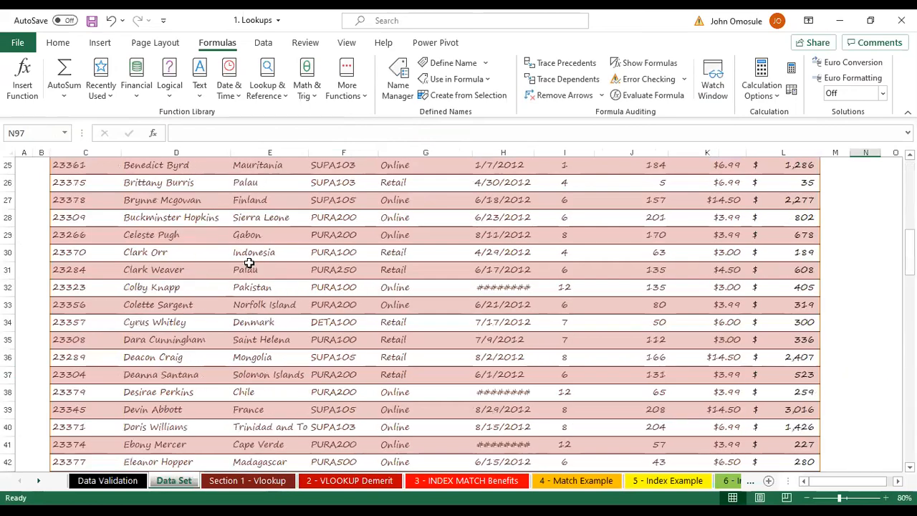
scroll(248, 263, "up", 8)
scroll(231, 274, "down", 2)
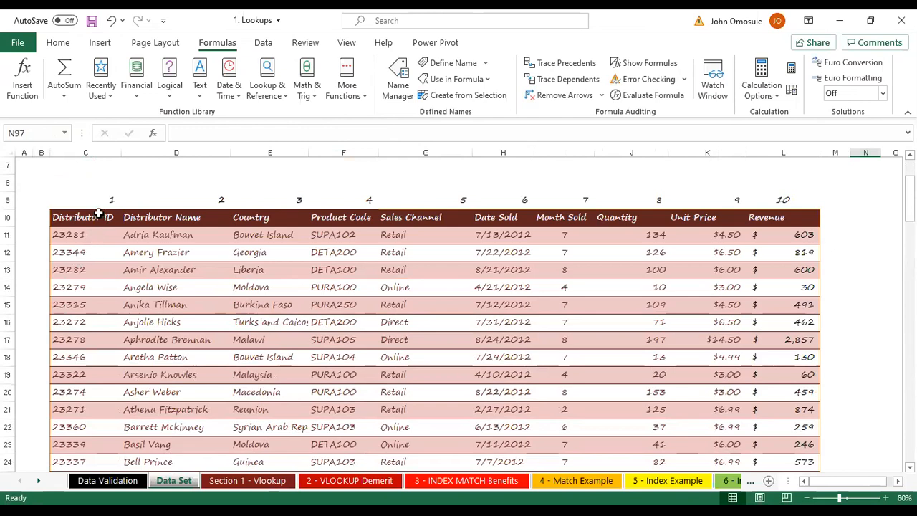
left_click_drag(85, 213, 798, 442)
left_click(101, 45)
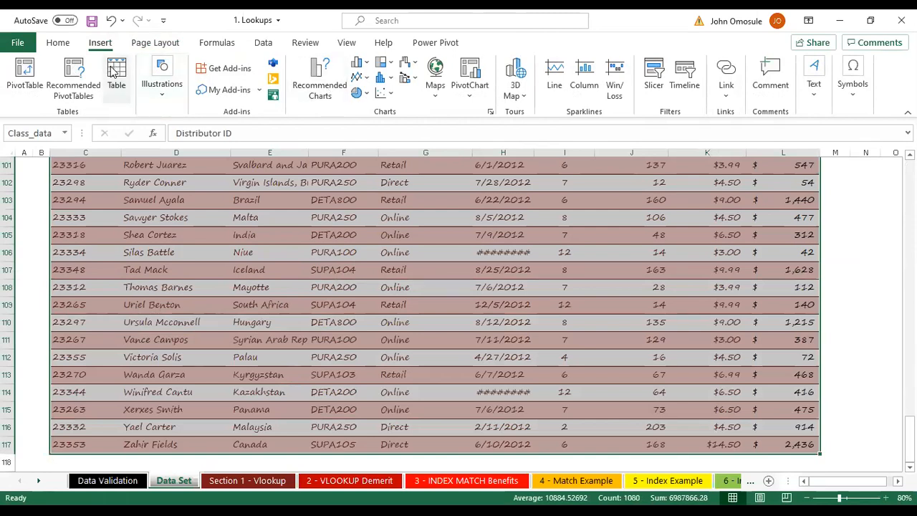
left_click(207, 166)
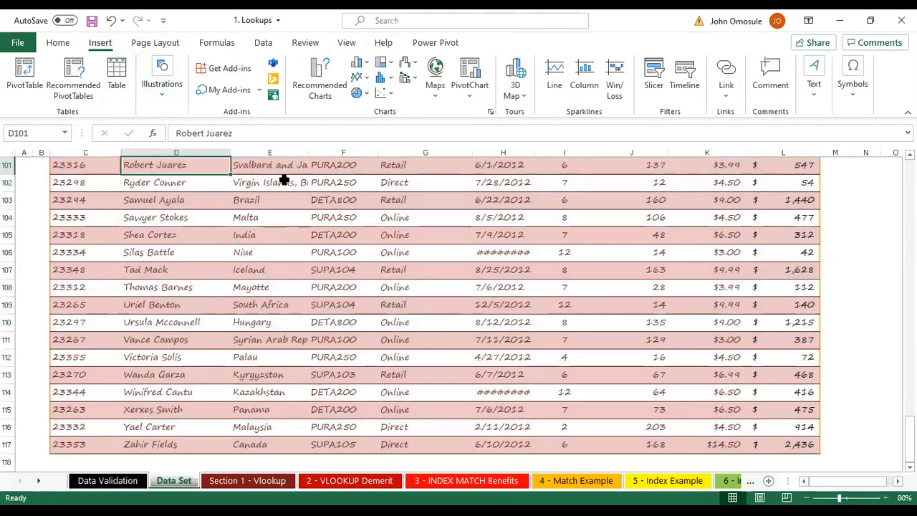
Examine the Distributor ID and Distributor Name columns at the start of the Data Set table.
left_click(286, 204)
left_click(112, 240)
scroll(215, 222, "up", 12)
scroll(215, 222, "up", 20)
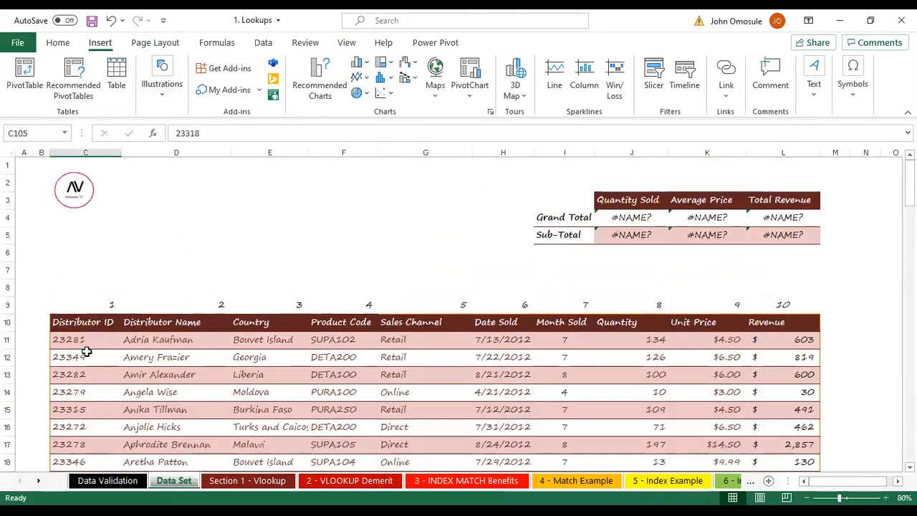
left_click(85, 322)
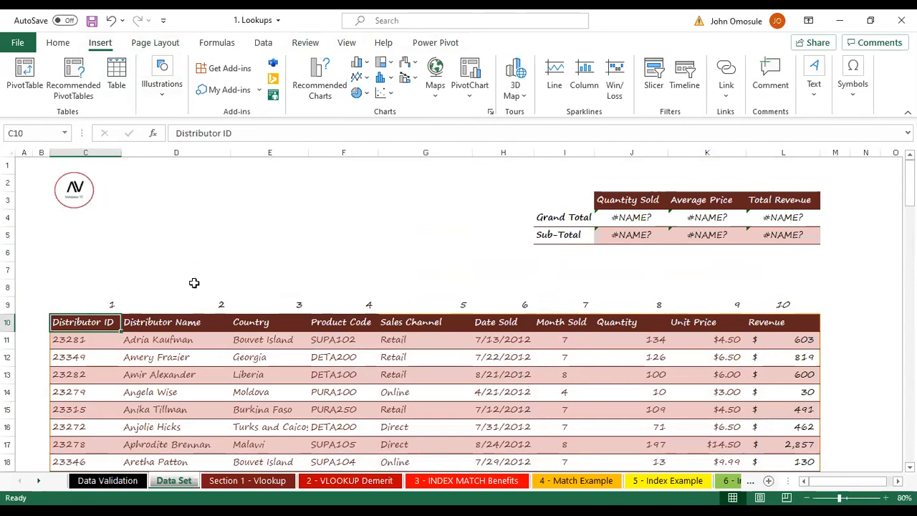
left_click(177, 330)
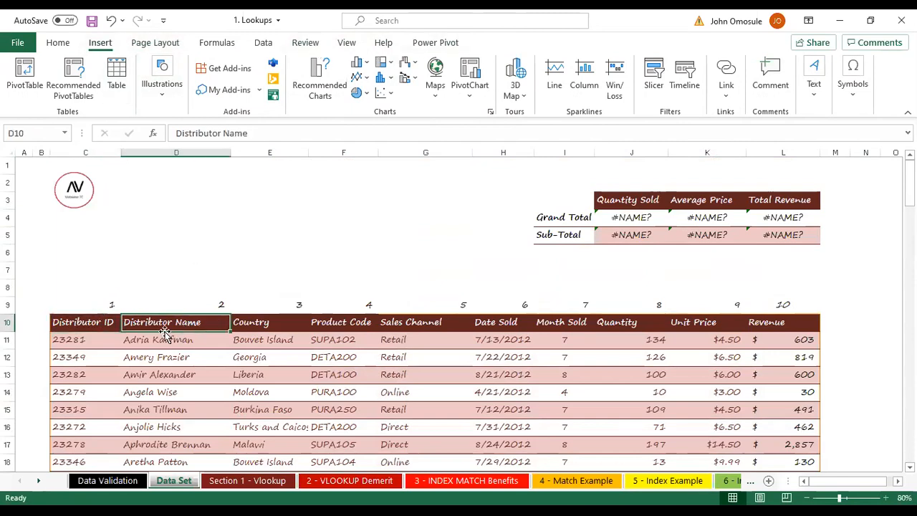
left_click(53, 317)
left_click(75, 356)
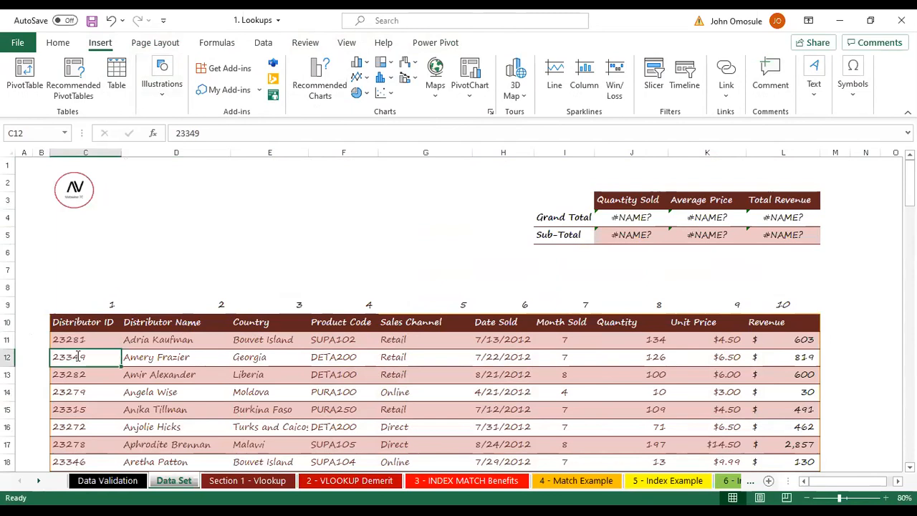
Look through the records of the Data Set table, from the first distributors down to the last row and back up.
left_click(159, 356)
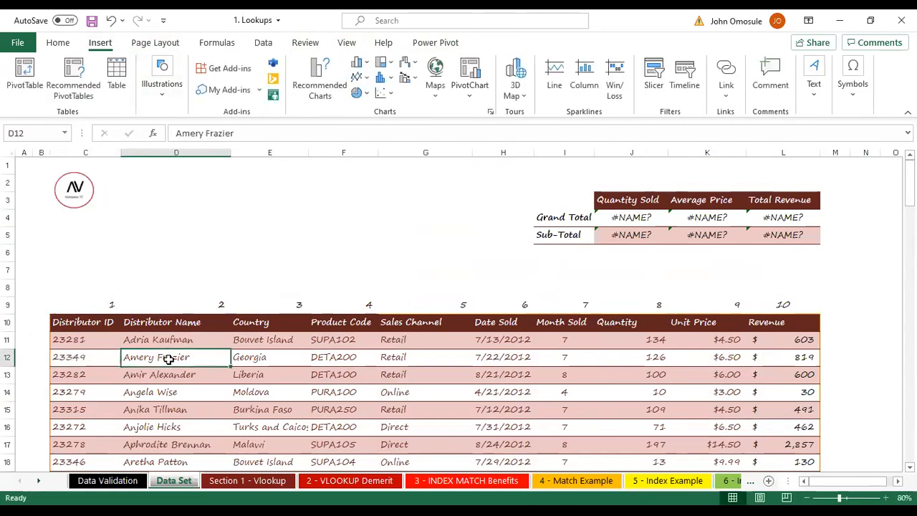
left_click(286, 373)
left_click(631, 322)
scroll(888, 280, "down", 7)
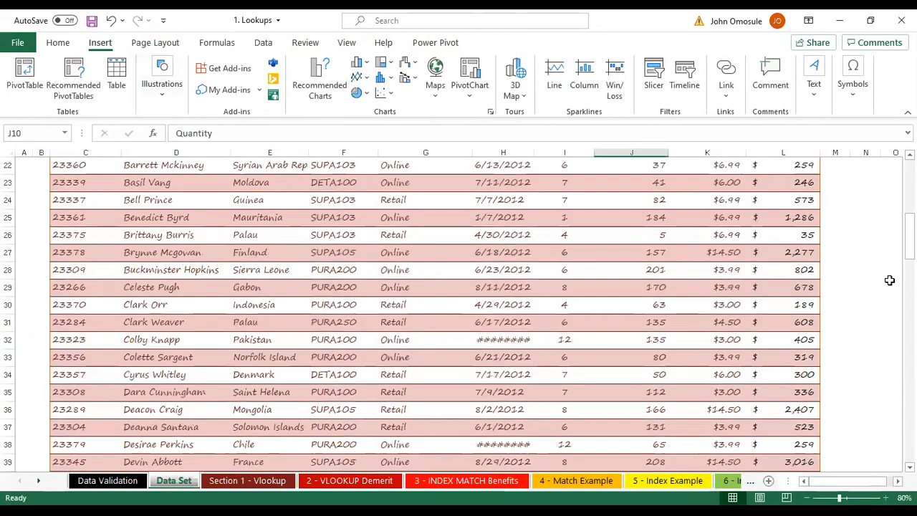
scroll(889, 280, "down", 5)
scroll(889, 280, "down", 20)
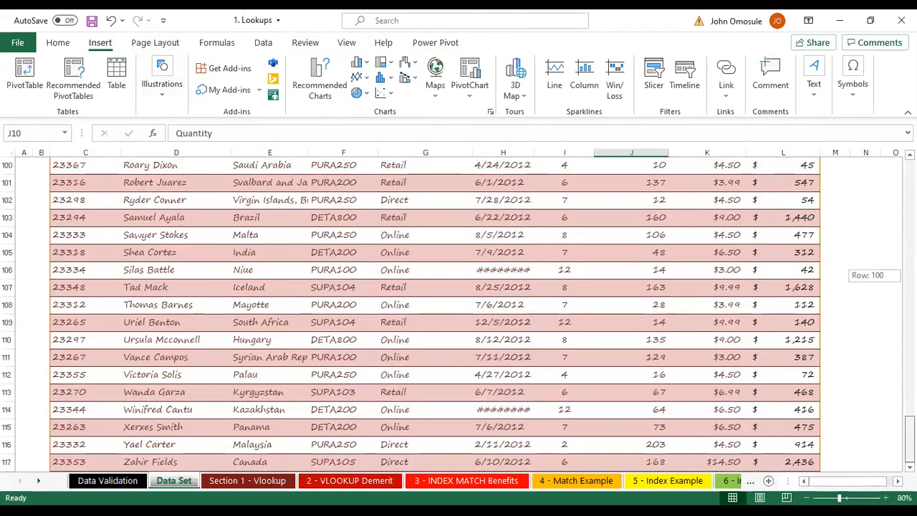
scroll(738, 372, "down", 4)
scroll(678, 310, "up", 2)
left_click(664, 307)
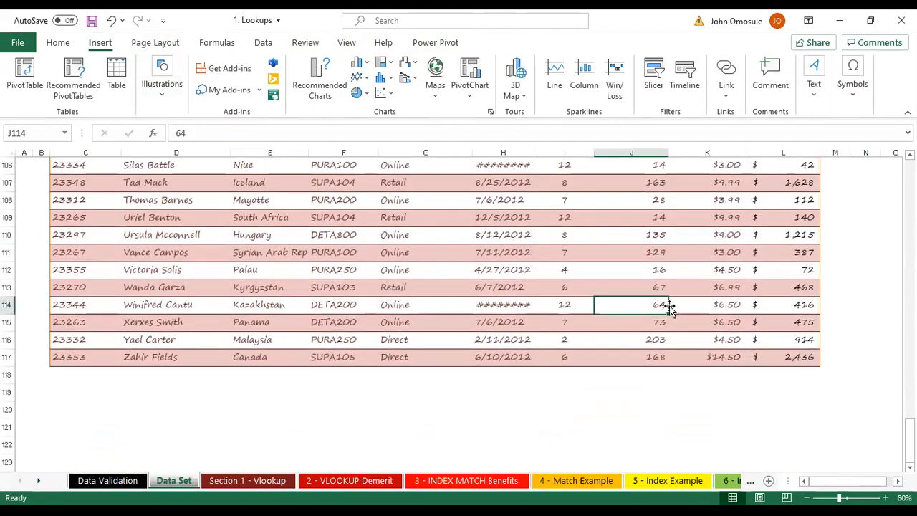
scroll(350, 325, "up", 20)
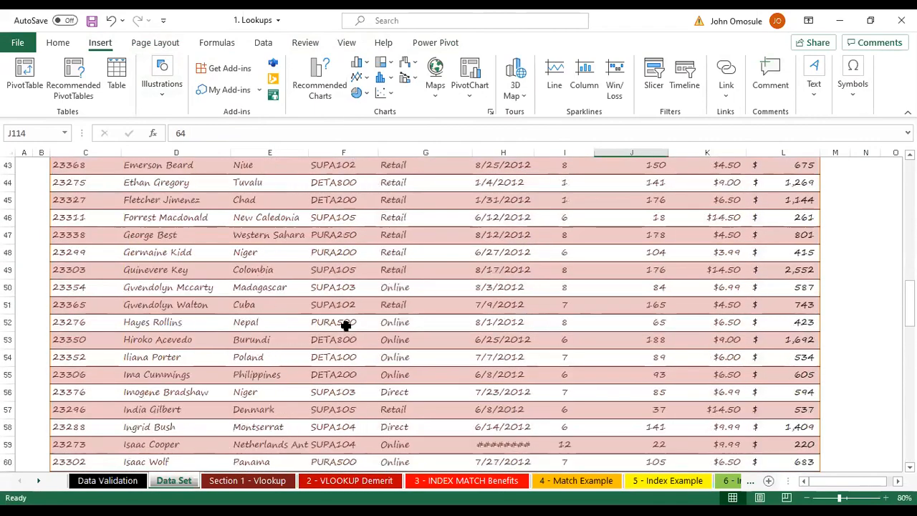
scroll(215, 319, "up", 6)
Check the span of the Data Set table by selecting from the Distributor ID header in C10 across its columns and down its rows.
left_click(59, 320)
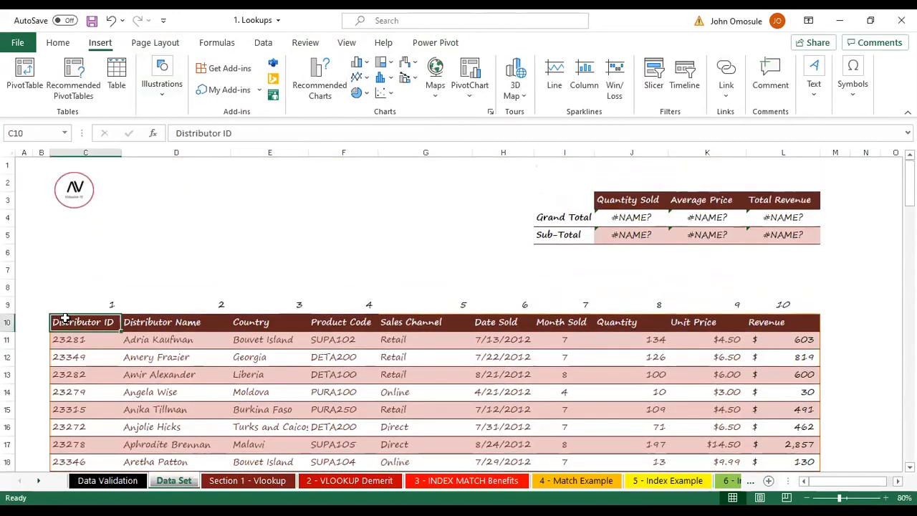
left_click_drag(58, 320, 595, 462)
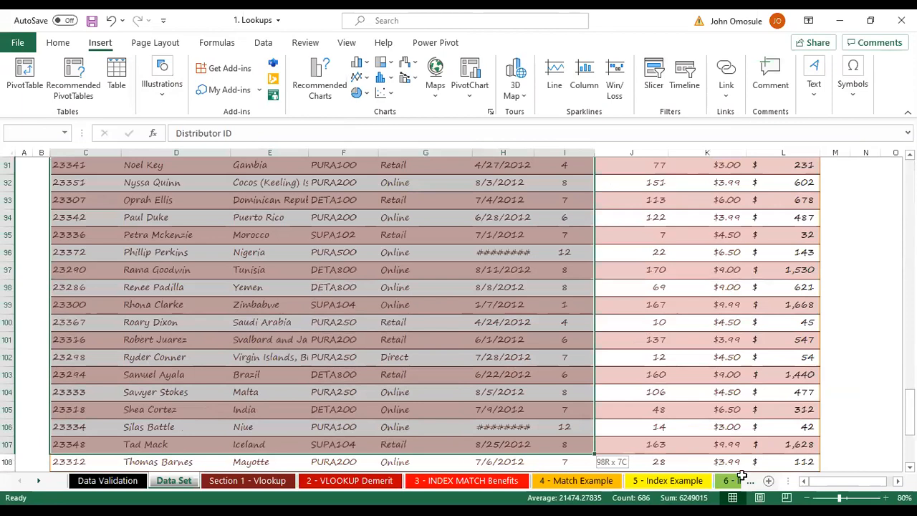
key("ctrl+shift+End")
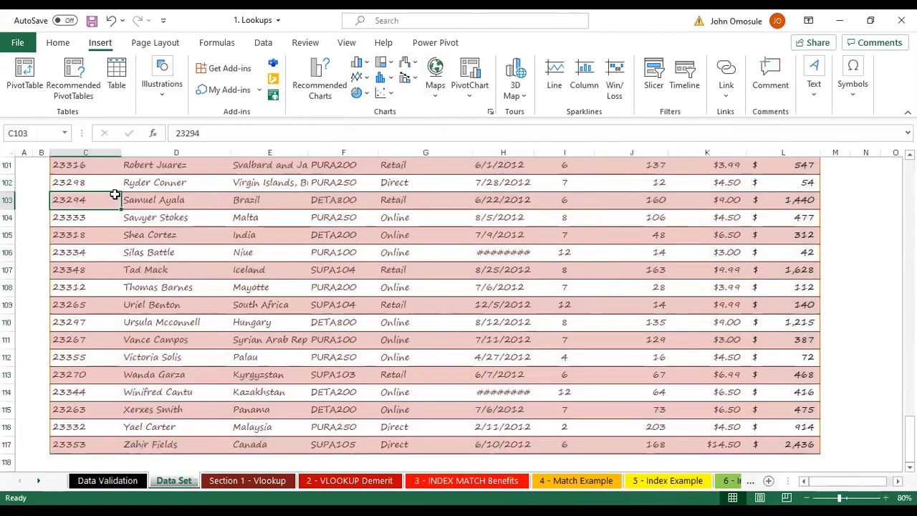
left_click(114, 197)
scroll(104, 172, "up", 20)
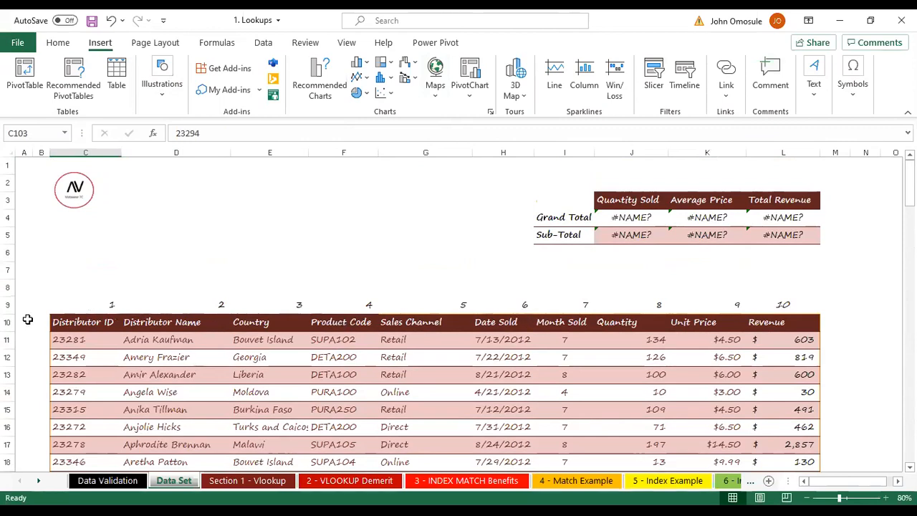
Check the positions of the Distributor ID column (C) and Distributor Name column (D) in the Data Set table.
left_click(77, 323)
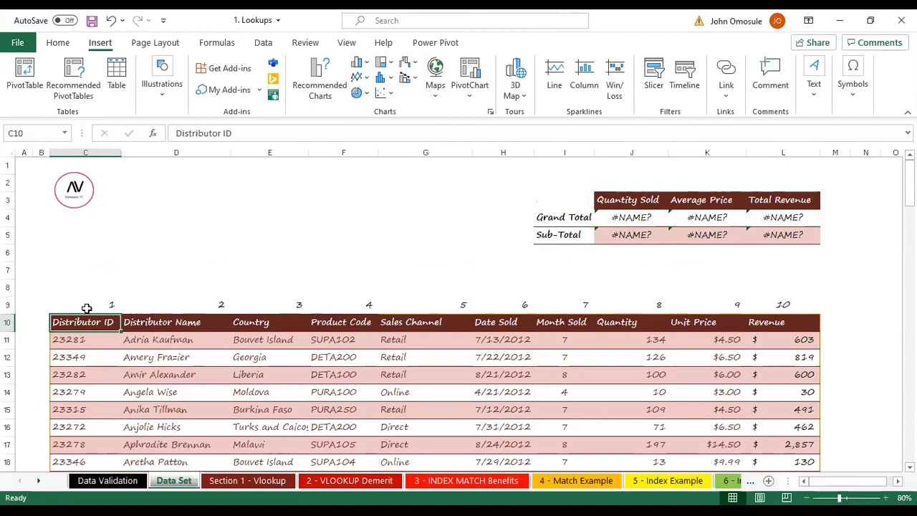
left_click(90, 304)
left_click(91, 149)
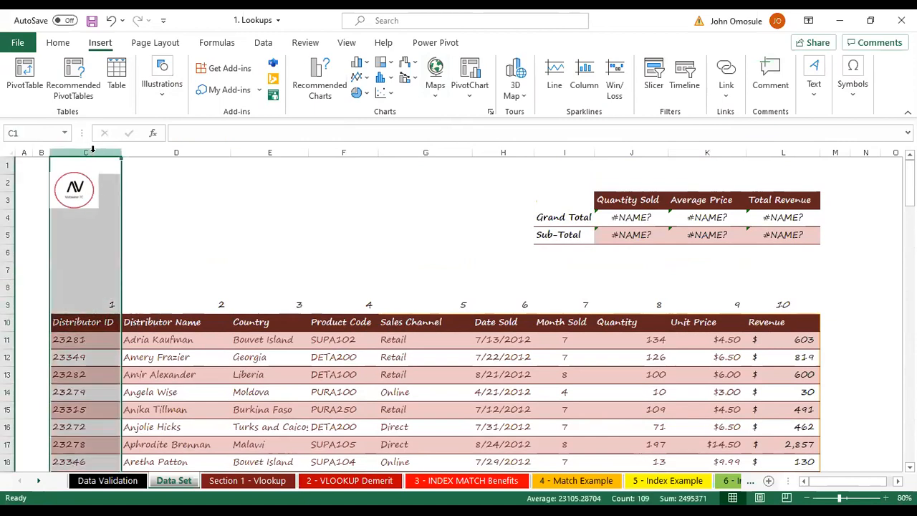
left_click(149, 148)
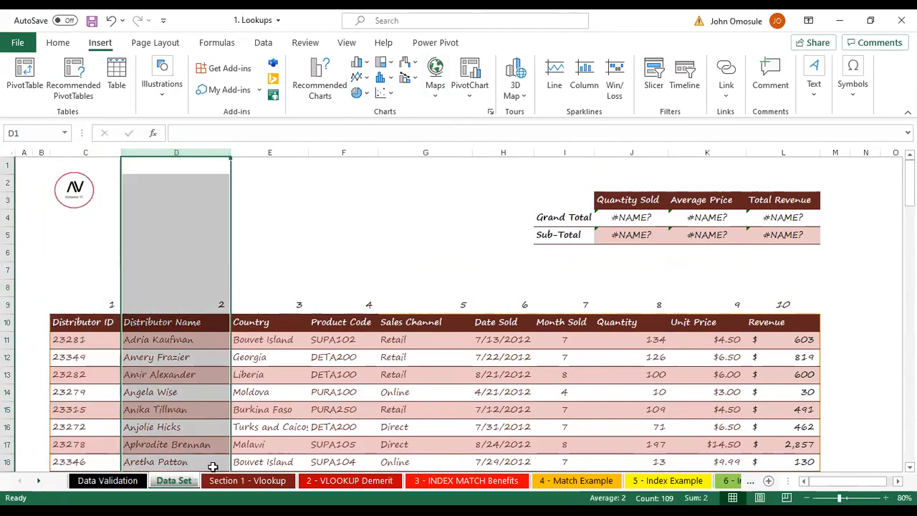
Compare the Distributor ID and Name columns on Section 1 - Vlookup with the distributor names in D11:D15 on Data Set.
left_click(247, 480)
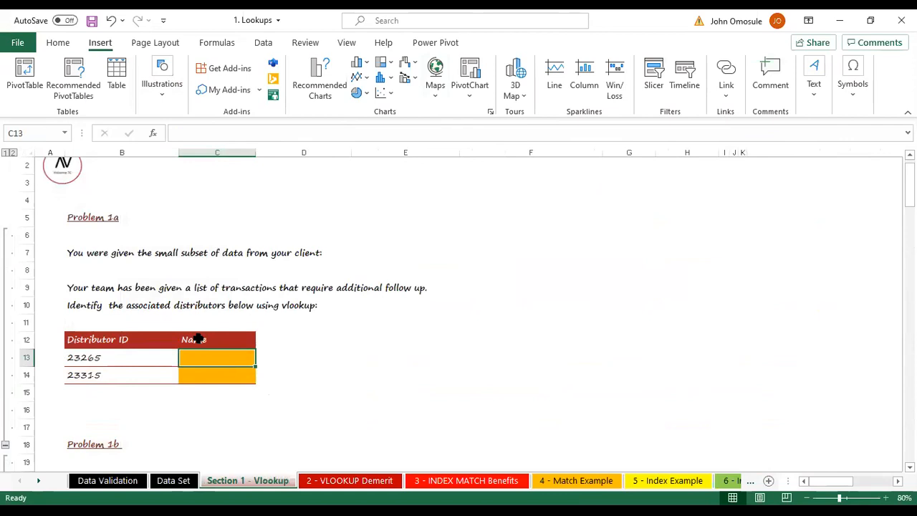
left_click(198, 339)
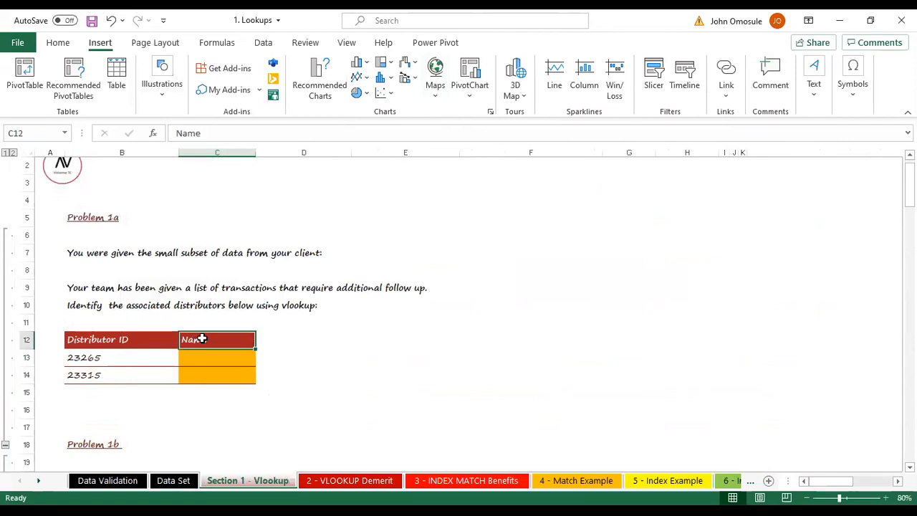
left_click(130, 342)
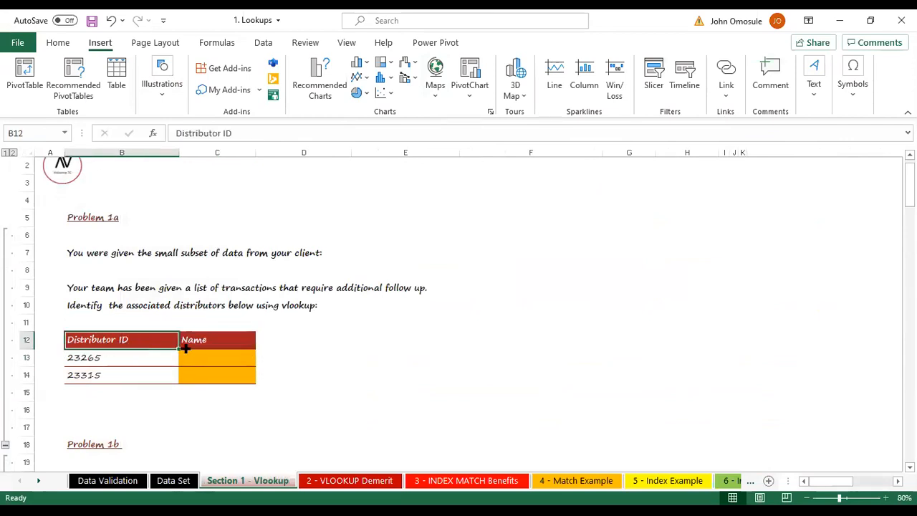
left_click(130, 360)
left_click(180, 482)
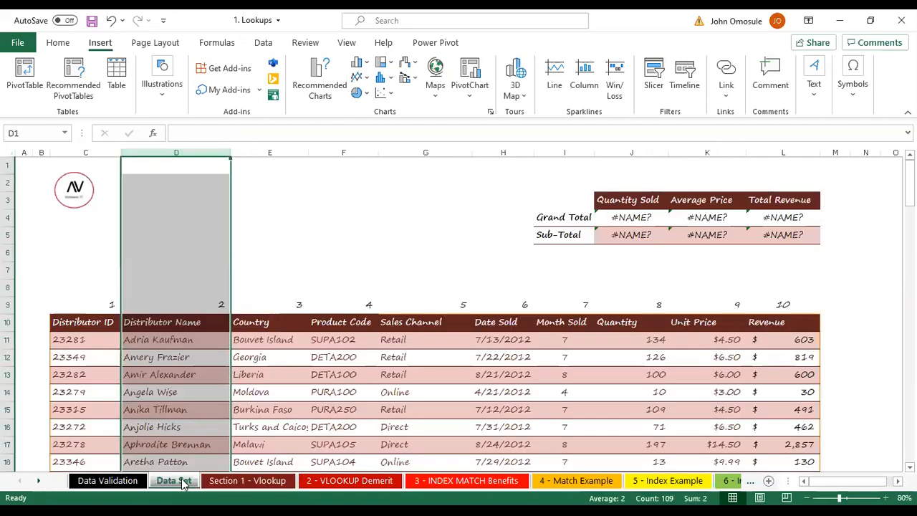
left_click_drag(167, 339, 172, 409)
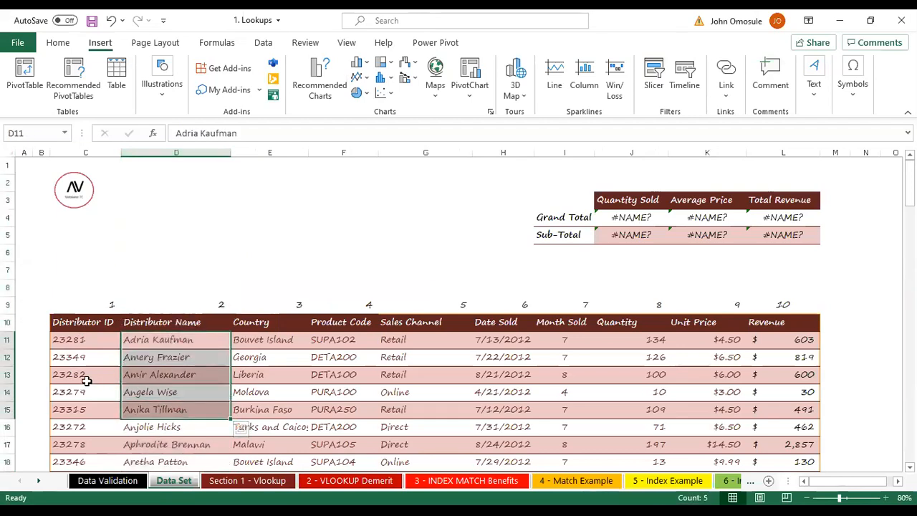
left_click(222, 482)
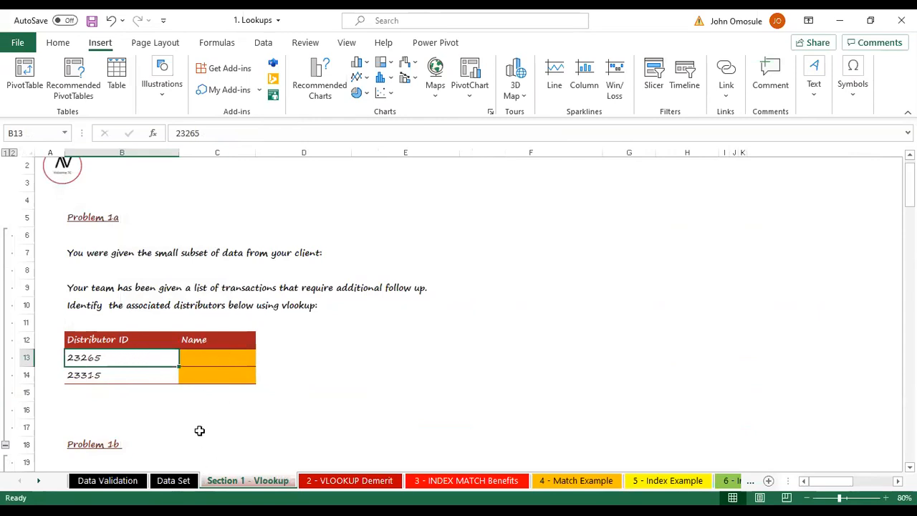
Review the Data Set columns one by one from Distributor ID to Month Sold against their index numbers in row 9.
left_click(174, 481)
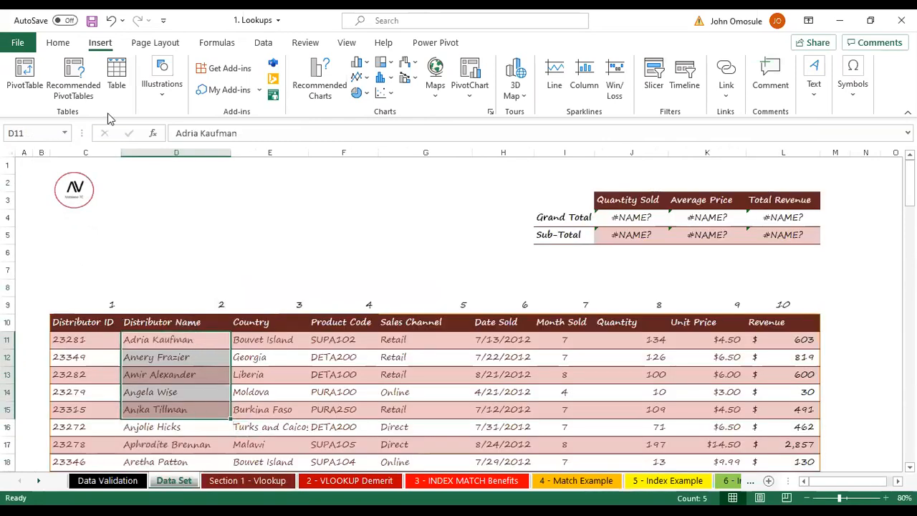
left_click(86, 152)
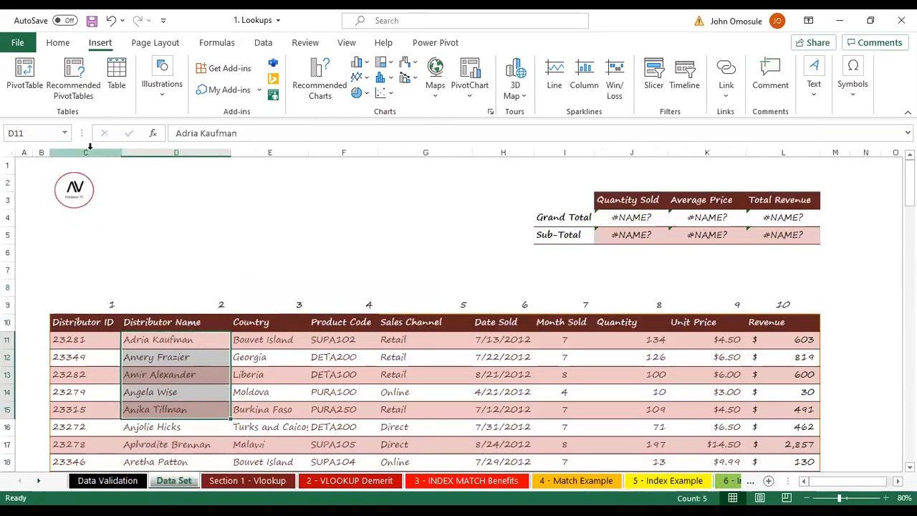
left_click(147, 152)
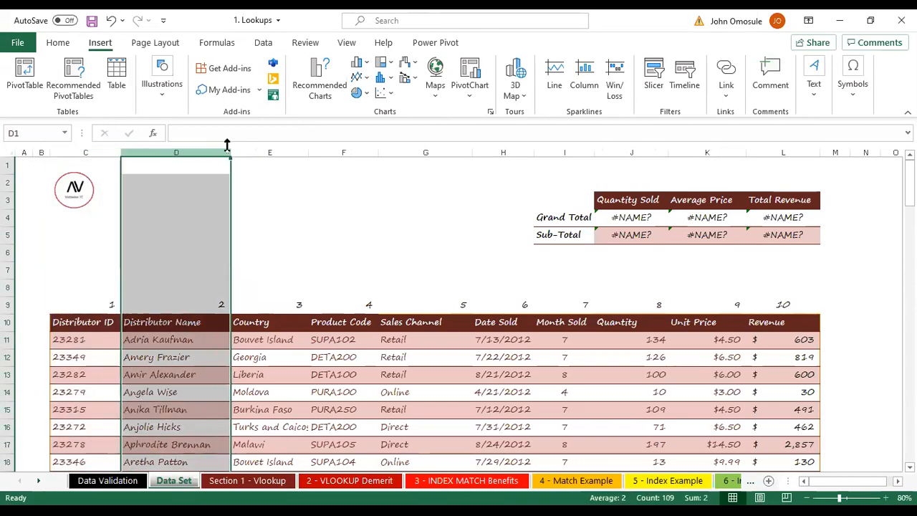
left_click(286, 153)
left_click(355, 153)
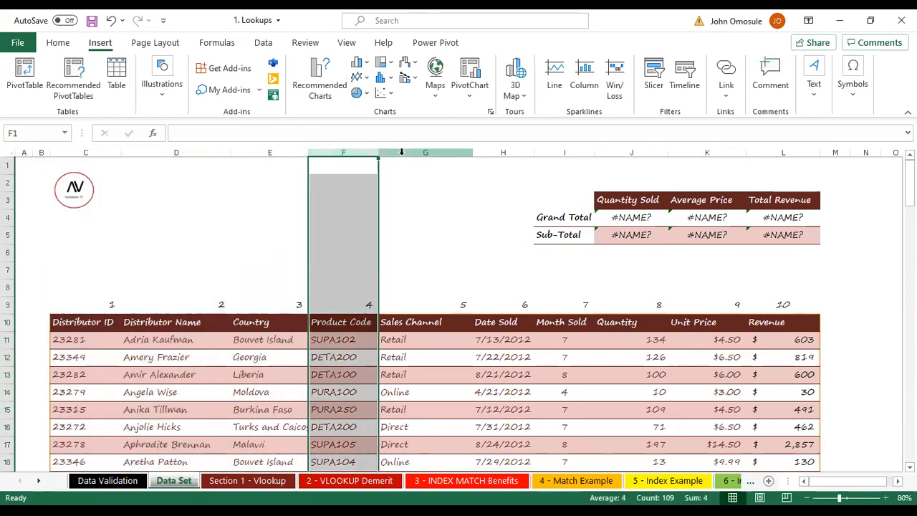
left_click(422, 153)
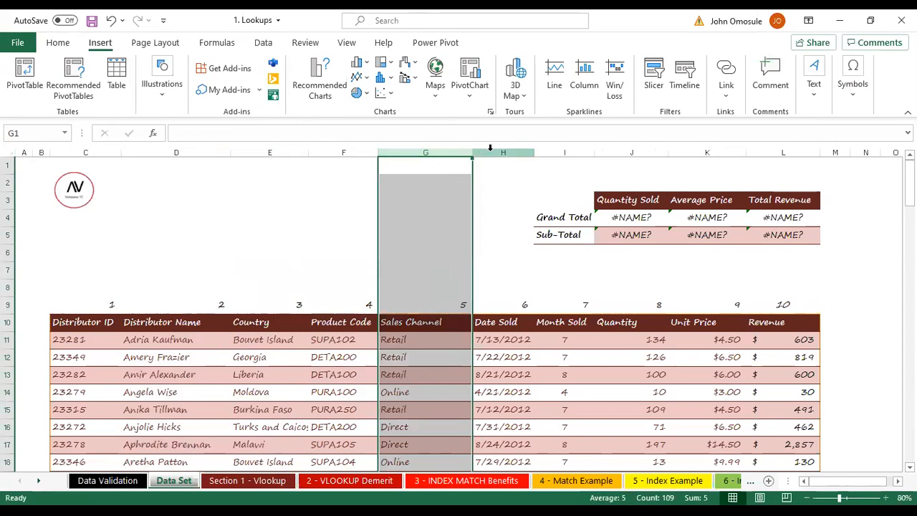
left_click(512, 150)
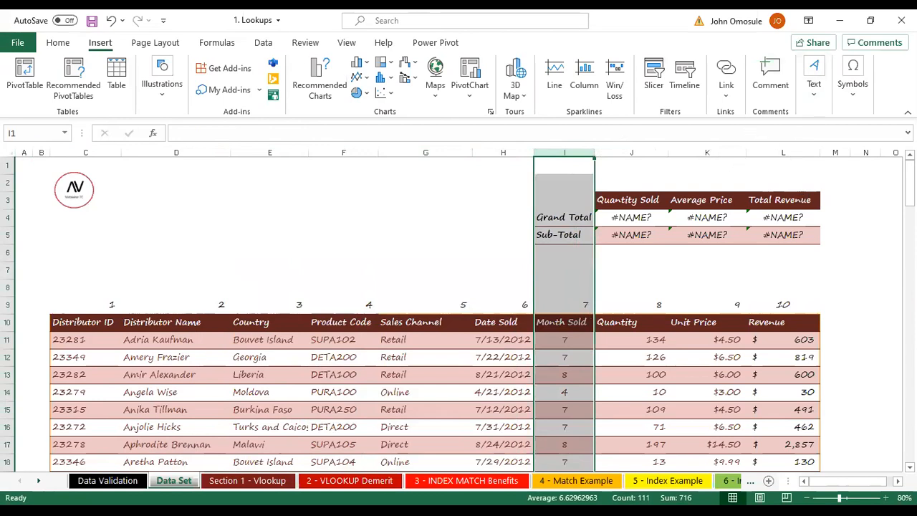
left_click(337, 276)
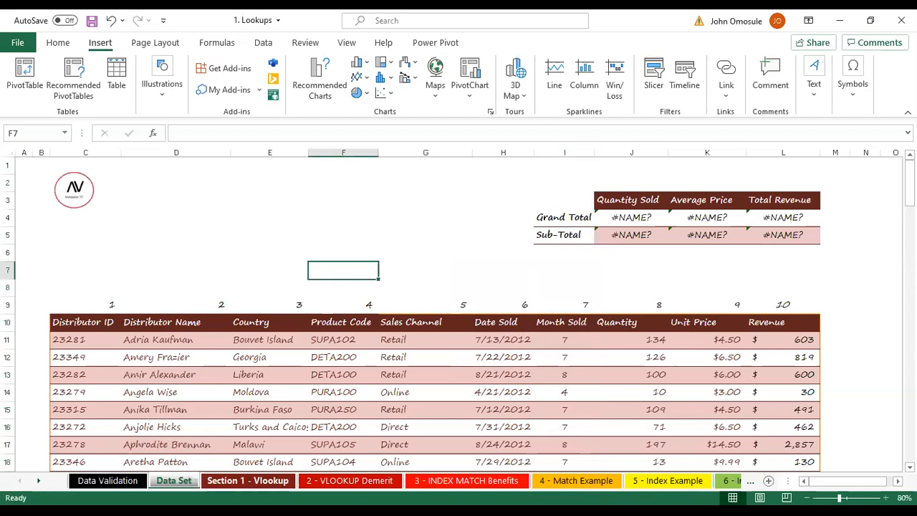
Compare the empty Name cell C13 and the lookup ID in B13 on Section 1 - Vlookup with the first Data Set record.
left_click(247, 480)
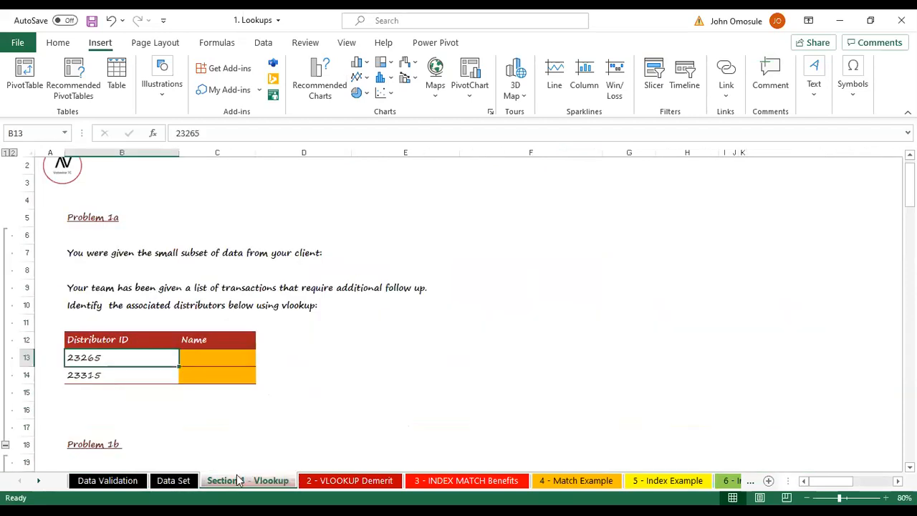
left_click(204, 356)
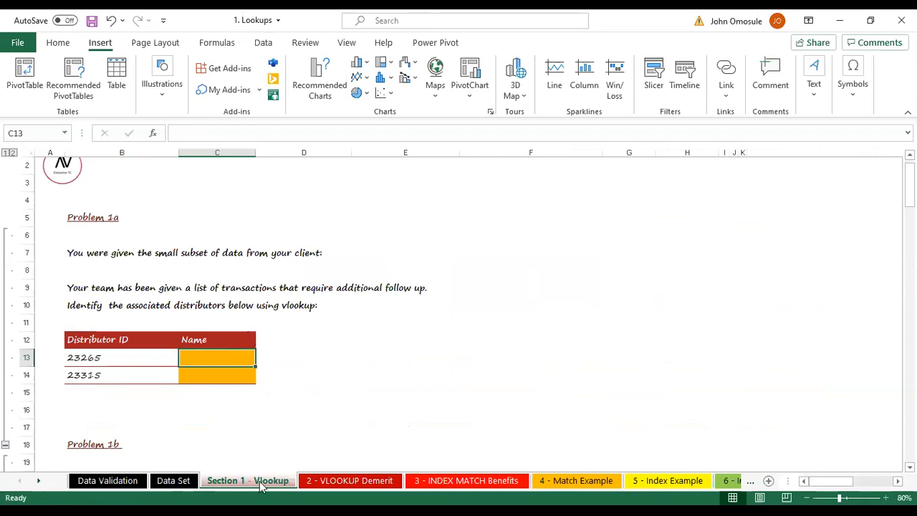
left_click(177, 480)
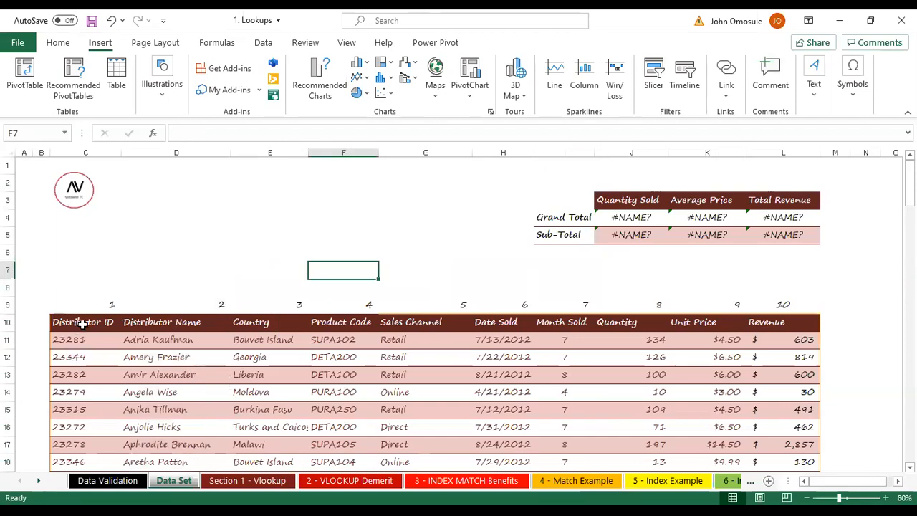
left_click(167, 341)
left_click(77, 341)
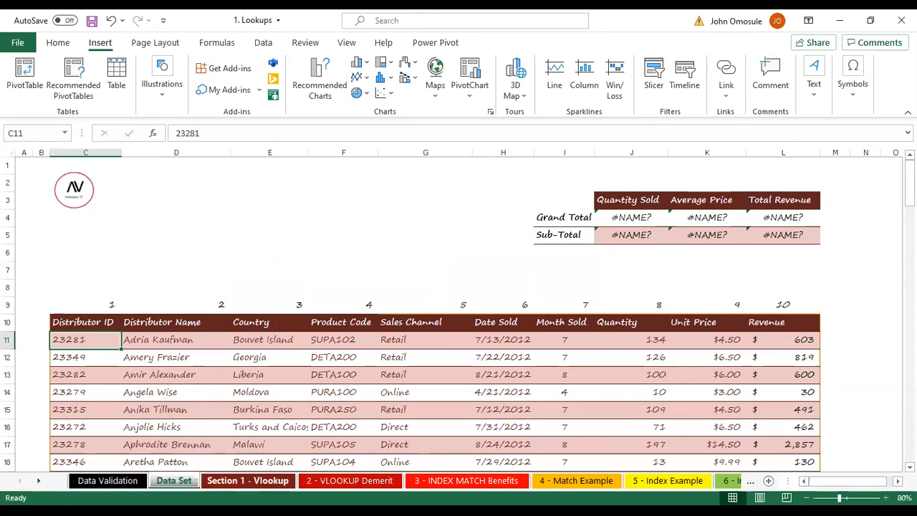
left_click(230, 486)
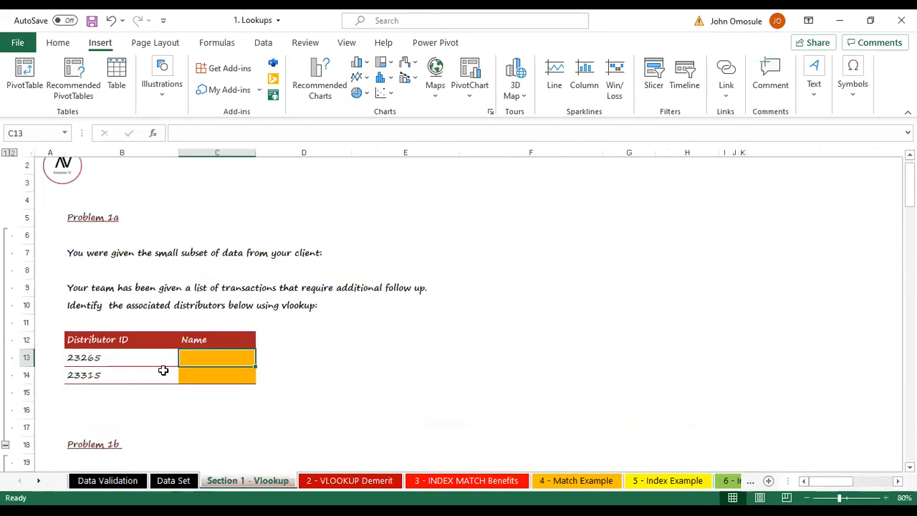
left_click(98, 357)
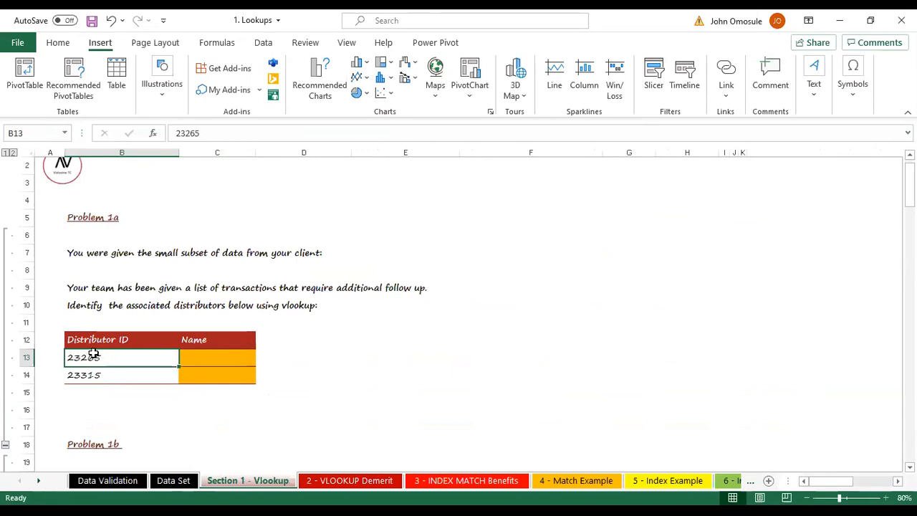
Examine the characters of the first Distributor ID in C11 on Data Set in edit mode, and leave the cell for its distributor name.
left_click(176, 480)
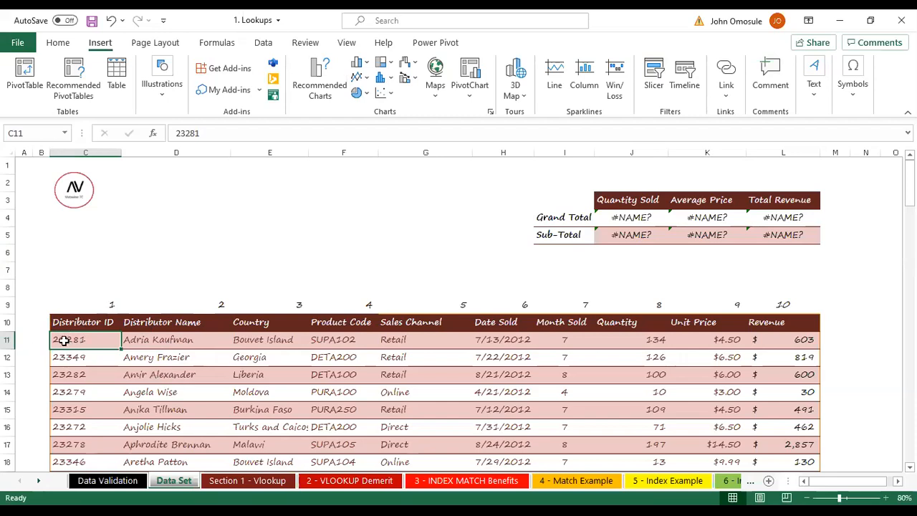
double_click(87, 340)
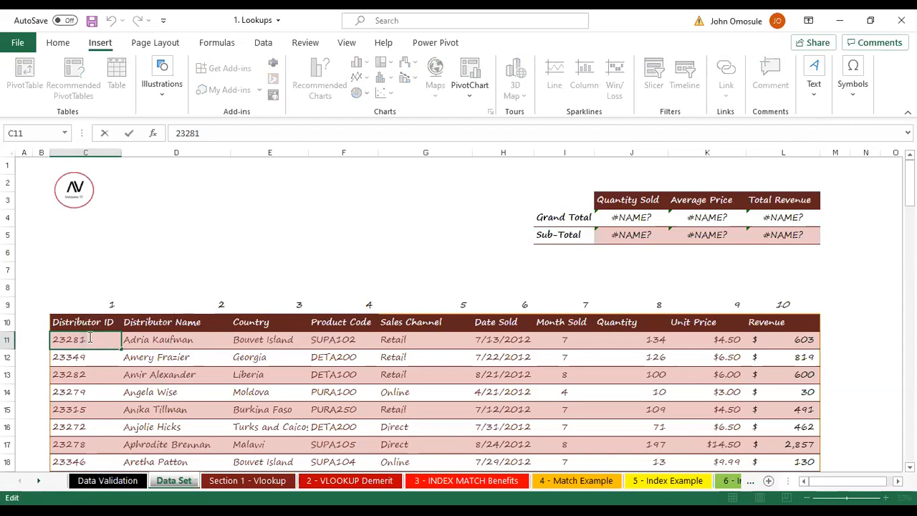
left_click_drag(61, 338, 35, 340)
left_click(91, 339)
left_click(82, 338)
left_click_drag(85, 339, 81, 339)
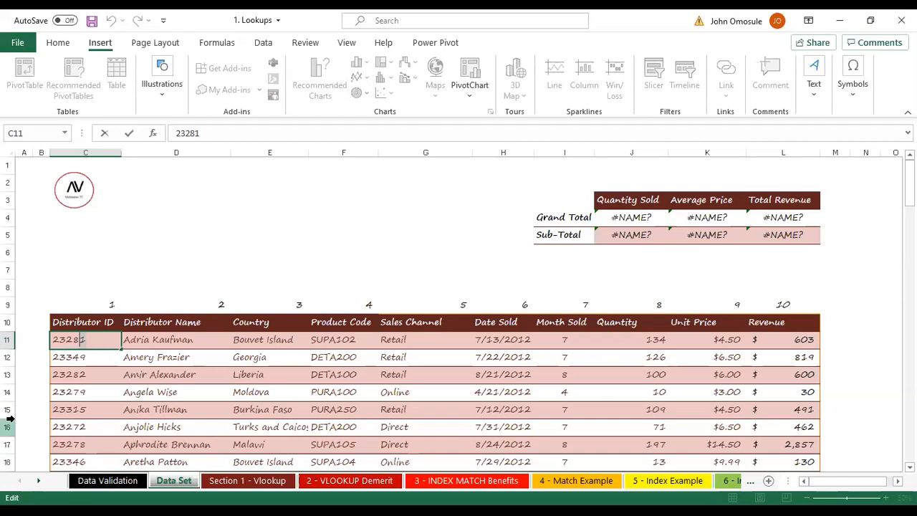
left_click(136, 345)
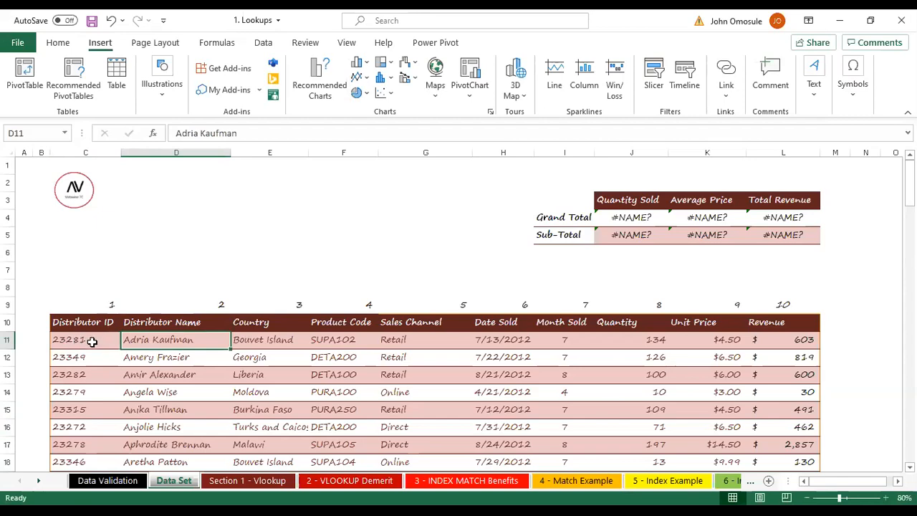
Check the first Distributor ID in C11 on Data Set, and select the empty Name cell C13 on Section 1 - Vlookup.
left_click(87, 343)
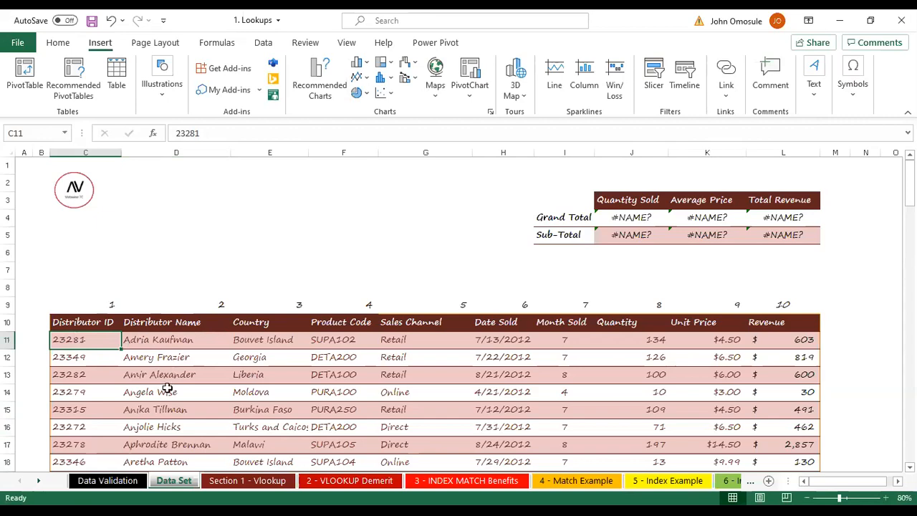
left_click(247, 480)
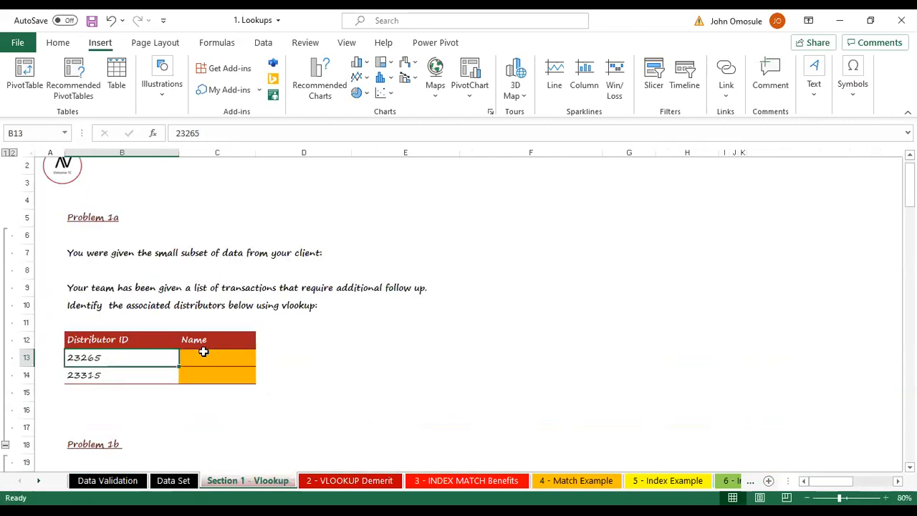
left_click(207, 353)
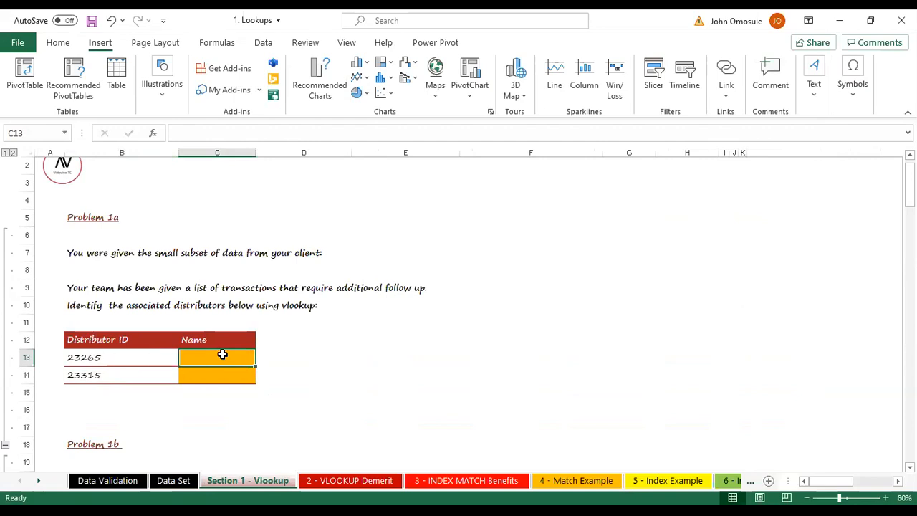
Convert the range $C$10:$L$117 on Data Set into a table with headers.
left_click(173, 482)
left_click(197, 343)
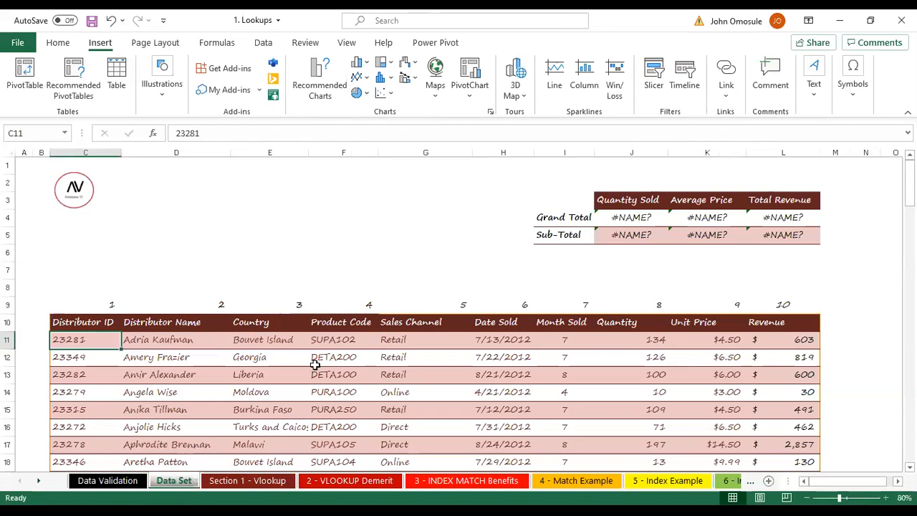
left_click(86, 321)
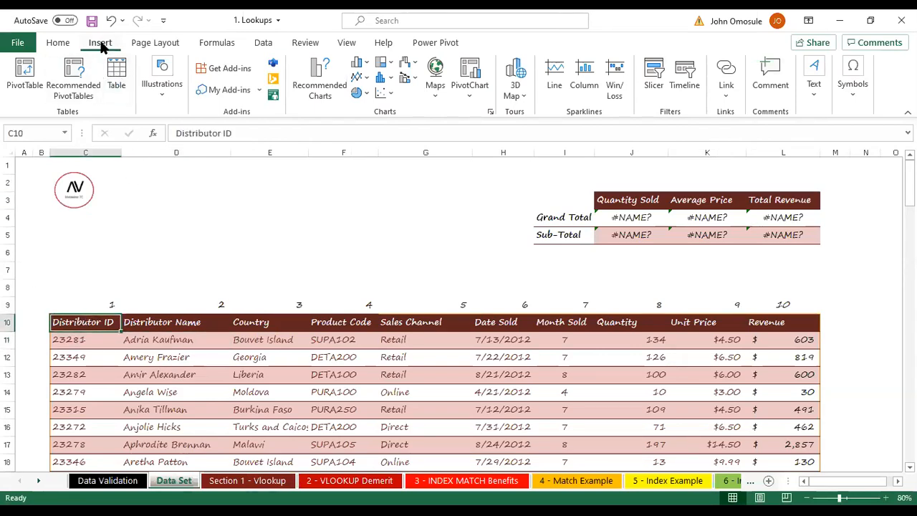
left_click(116, 74)
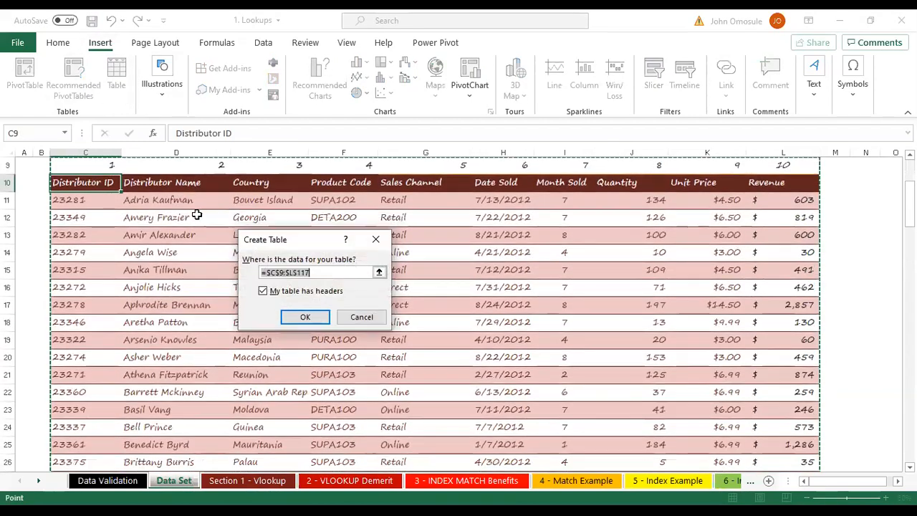
scroll(250, 222, "up", 3)
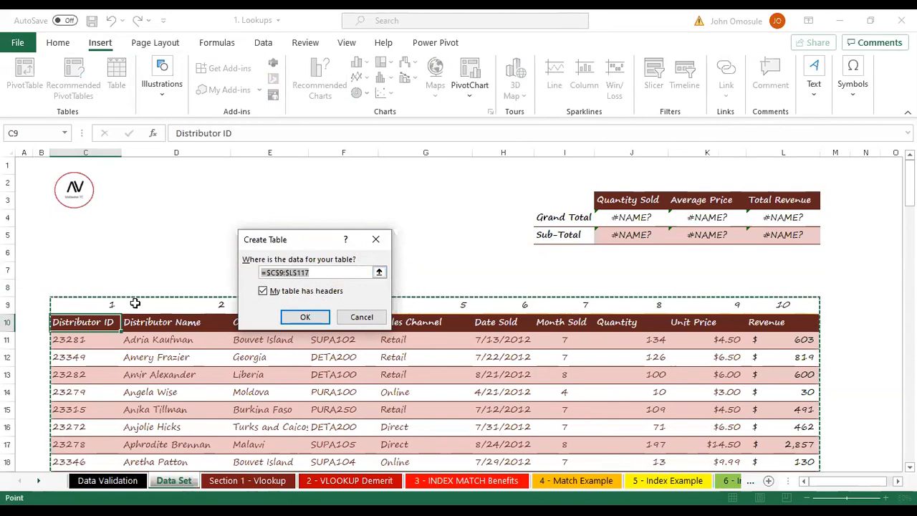
left_click(284, 270)
key("BackSpace")
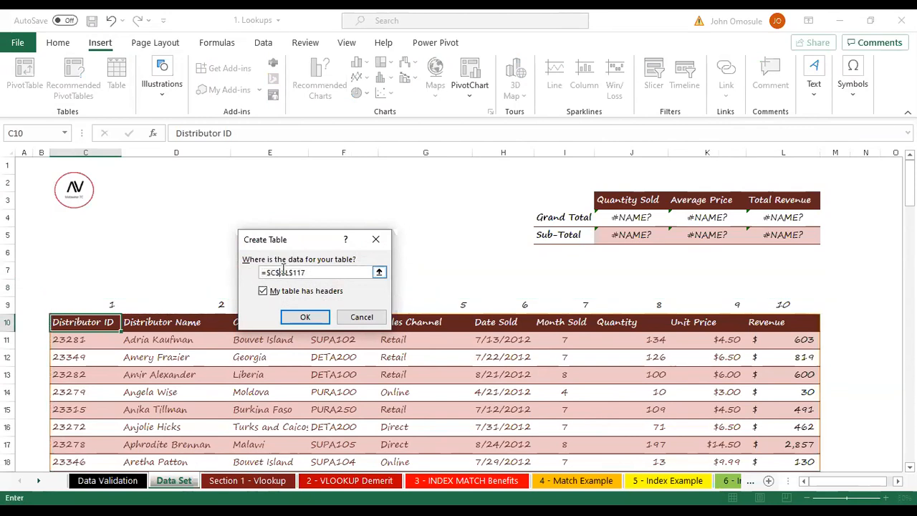
type("10")
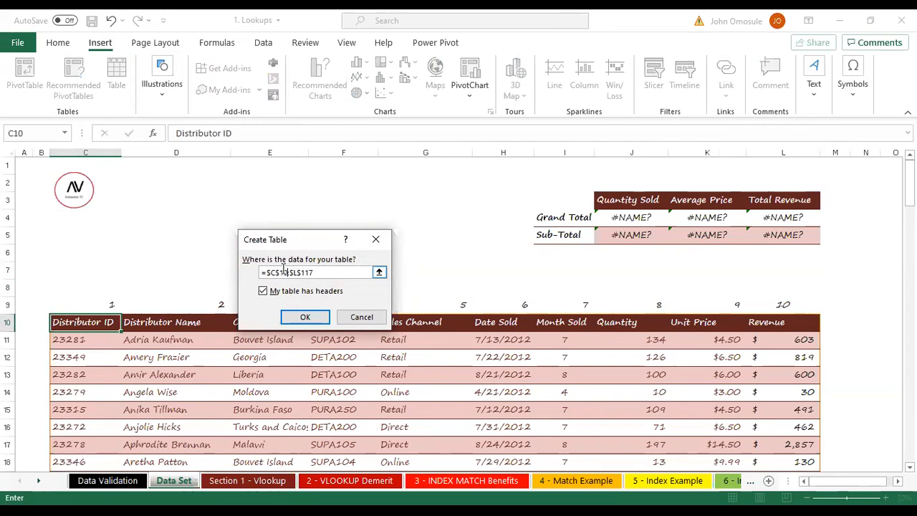
left_click(305, 319)
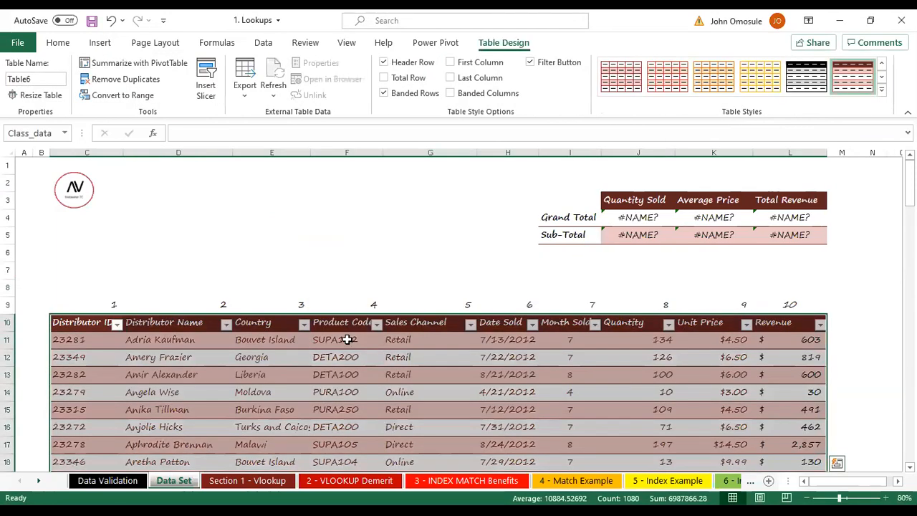
Examine the new table on Data Set across its columns and down its rows.
left_click(523, 373)
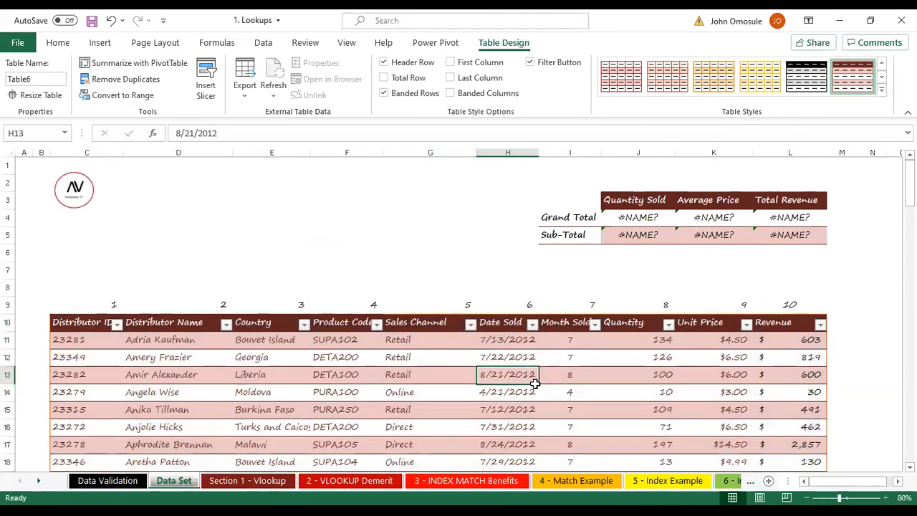
left_click(349, 445)
left_click(142, 410)
left_click(272, 392)
left_click(430, 377)
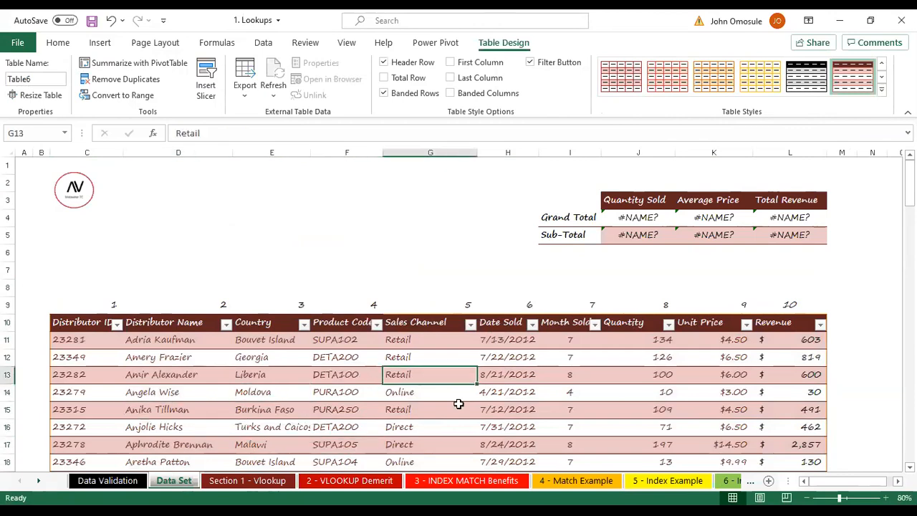
scroll(458, 404, "down", 12)
left_click(368, 354)
scroll(345, 288, "up", 2)
scroll(345, 288, "up", 10)
left_click(300, 371)
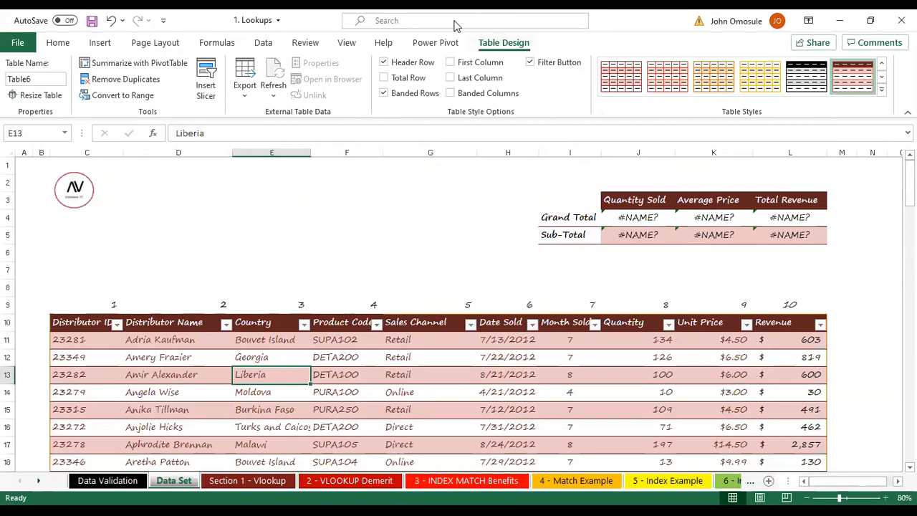
Review the workbook's defined names with their full references, and delete the named range Class_data.
left_click(216, 42)
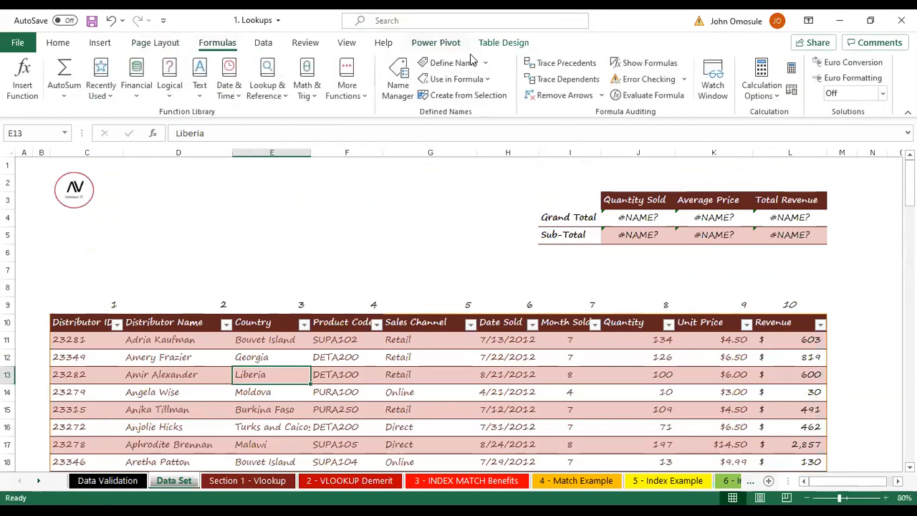
left_click(399, 84)
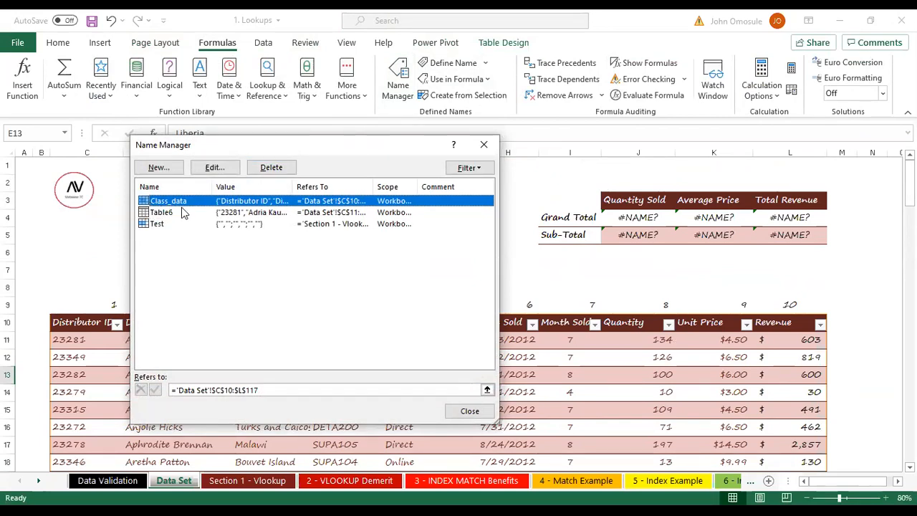
left_click_drag(374, 185, 457, 179)
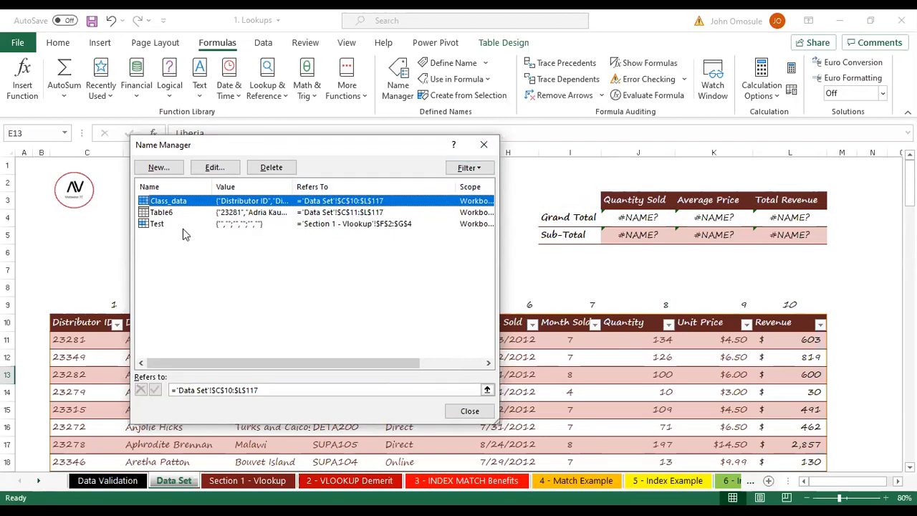
left_click(270, 169)
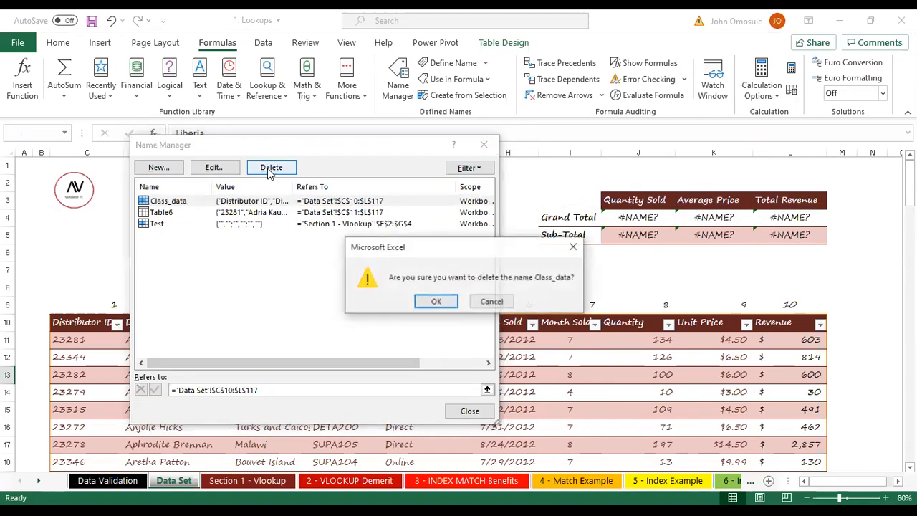
left_click(436, 301)
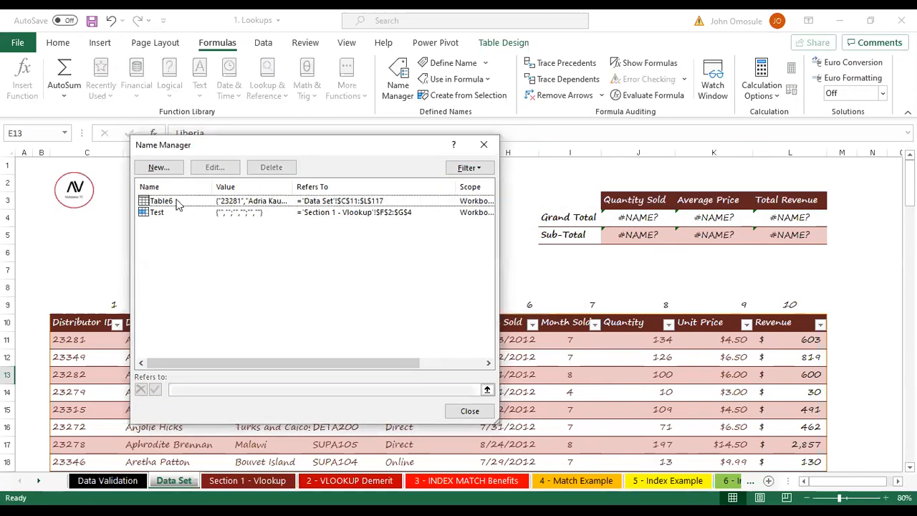
Rename the new Data Set table as Class_data among the workbook's defined names.
left_click(179, 203)
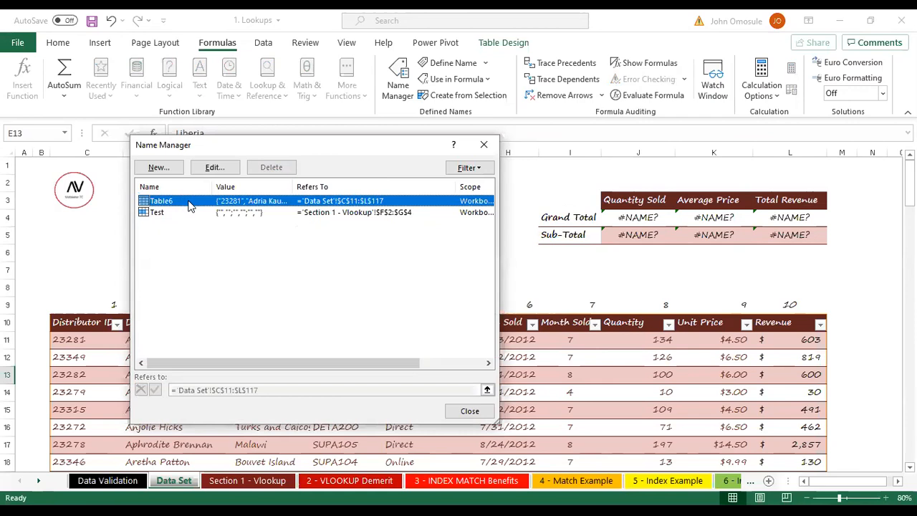
double_click(165, 203)
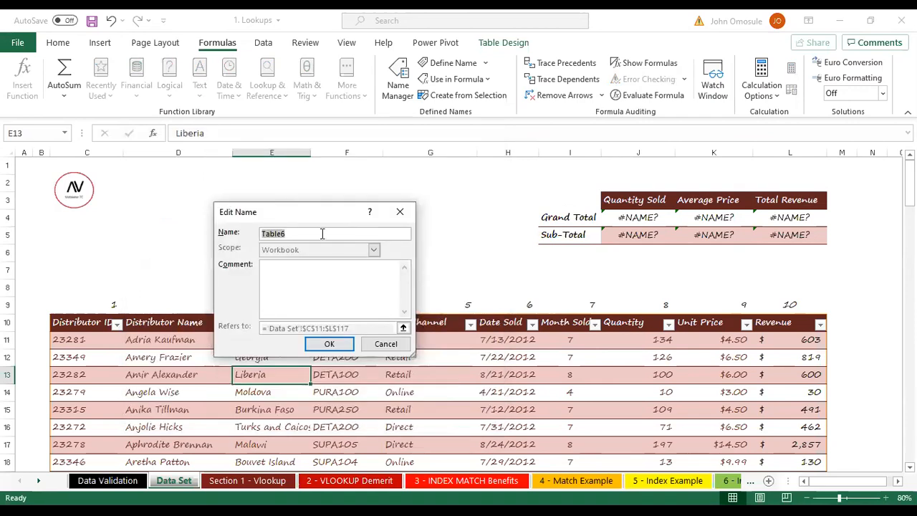
key("BackSpace")
type("Class")
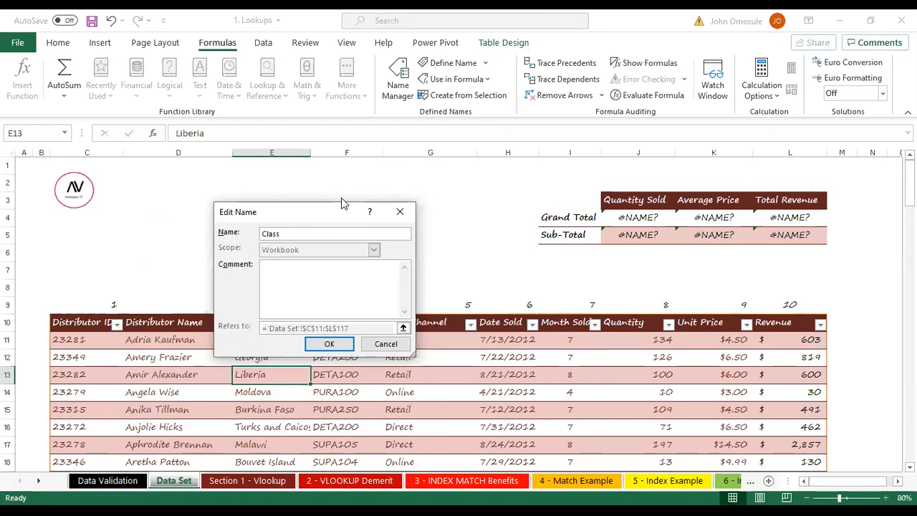
type("_data")
left_click(331, 344)
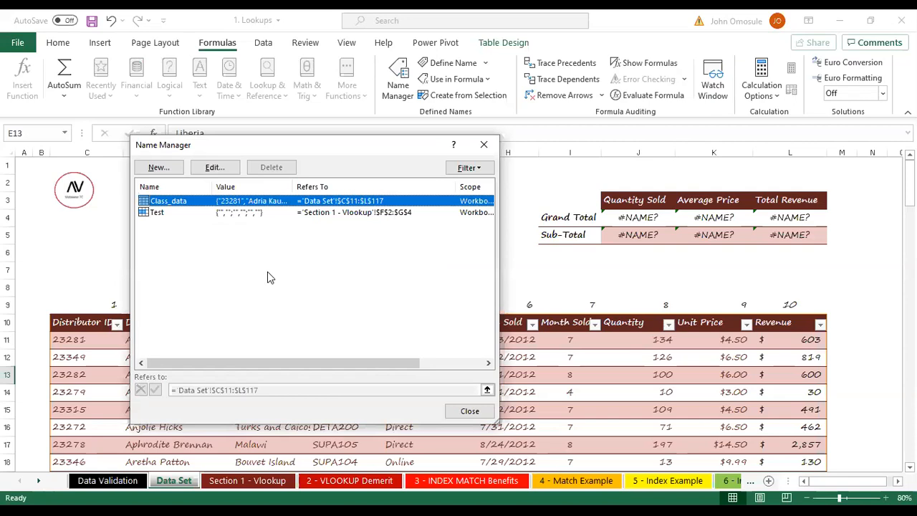
left_click(484, 145)
Look over the first record and the Distributor ID column of the table on Data Set.
left_click(250, 343)
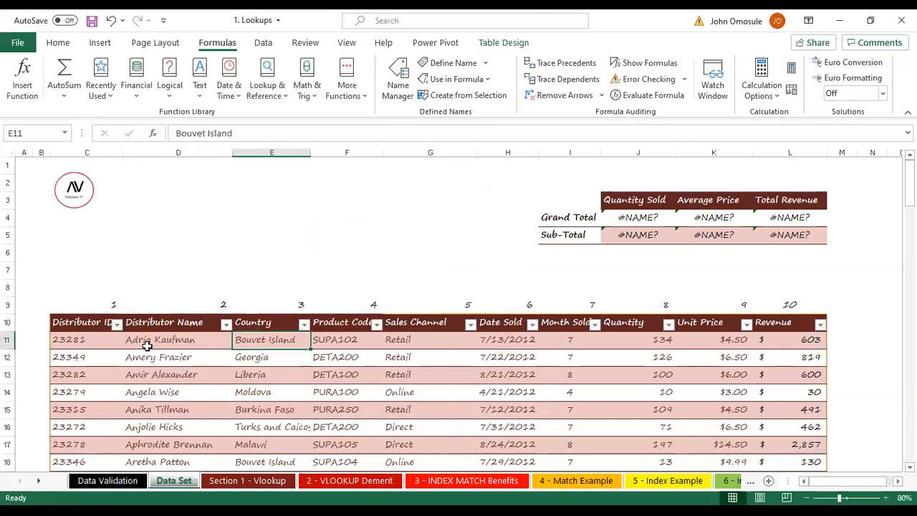
left_click(114, 341)
left_click(69, 288)
left_click(85, 346)
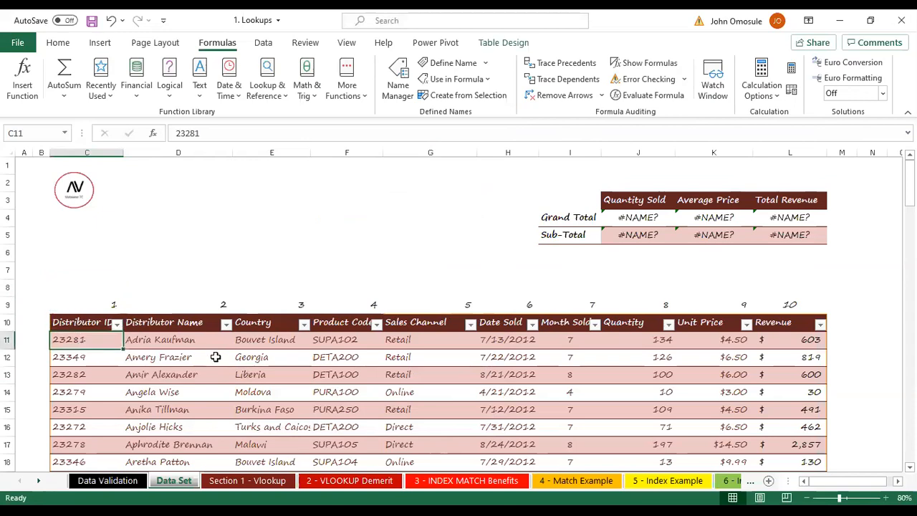
scroll(212, 355, "down", 7)
scroll(244, 356, "up", 7)
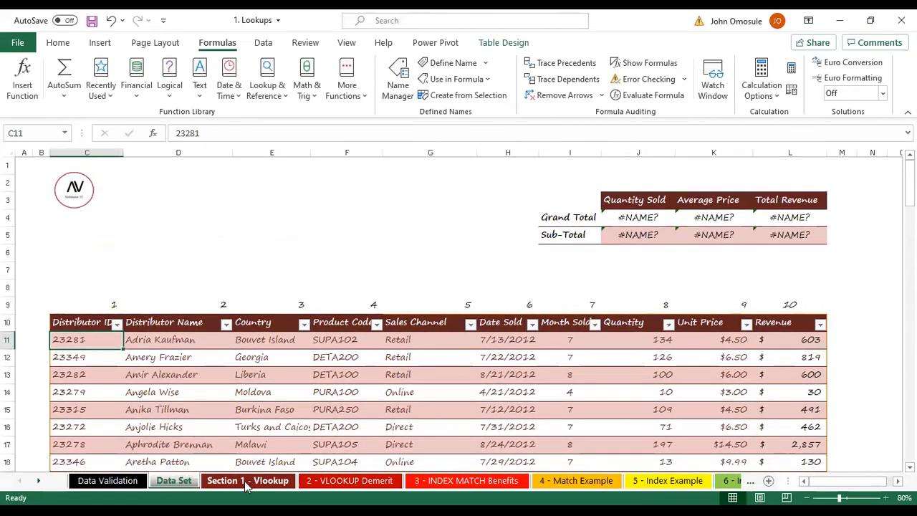
Start a VLOOKUP in C13 on Section 1 - Vlookup with B13 as lookup value and Class_data as table array.
left_click(247, 480)
type("=")
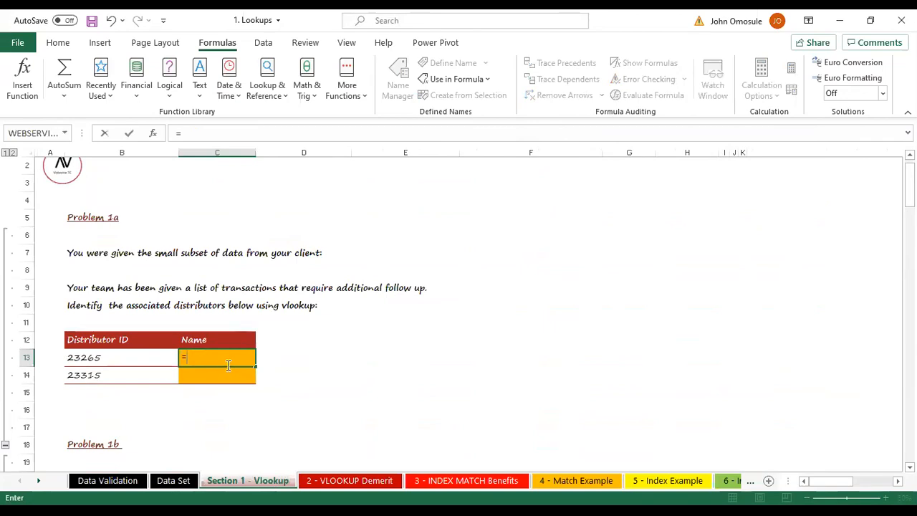
type("vloo")
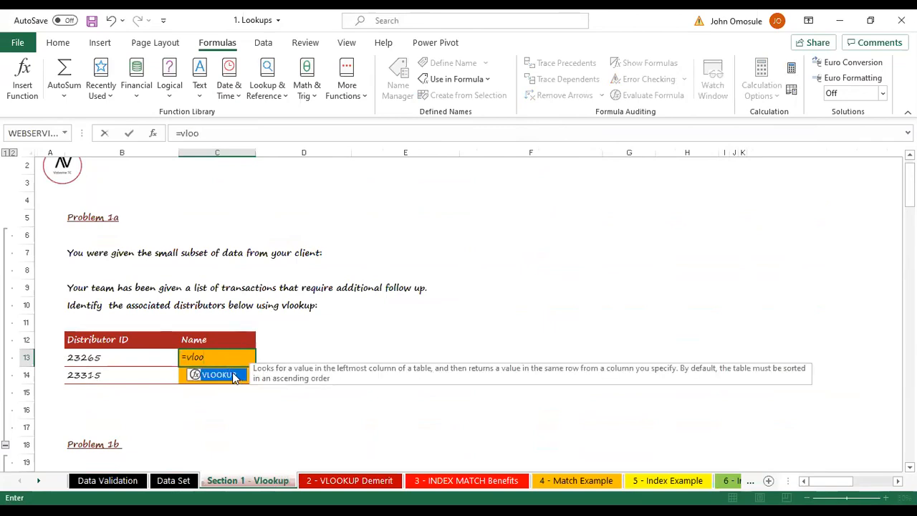
double_click(234, 375)
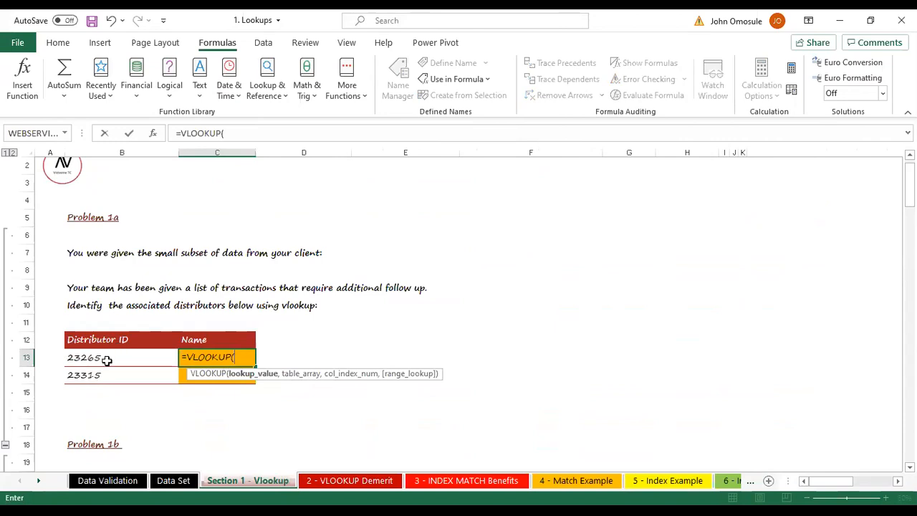
left_click(108, 358)
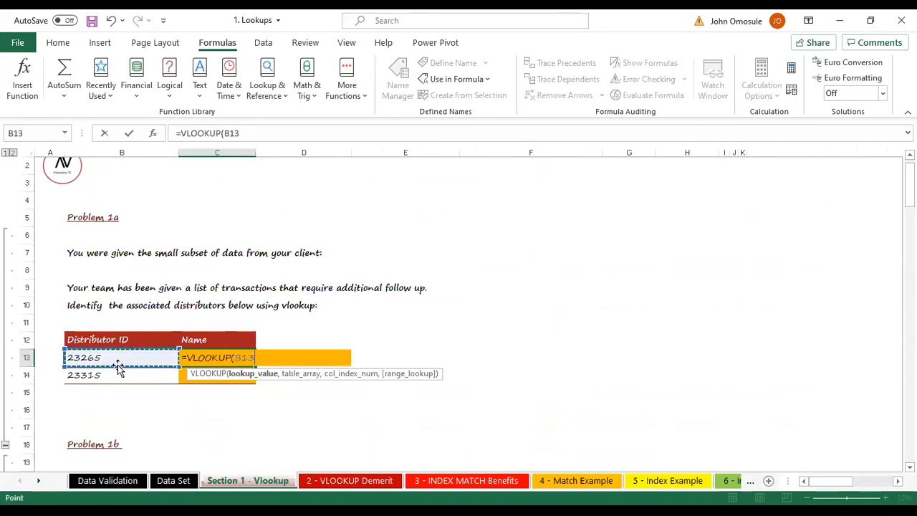
type(",c")
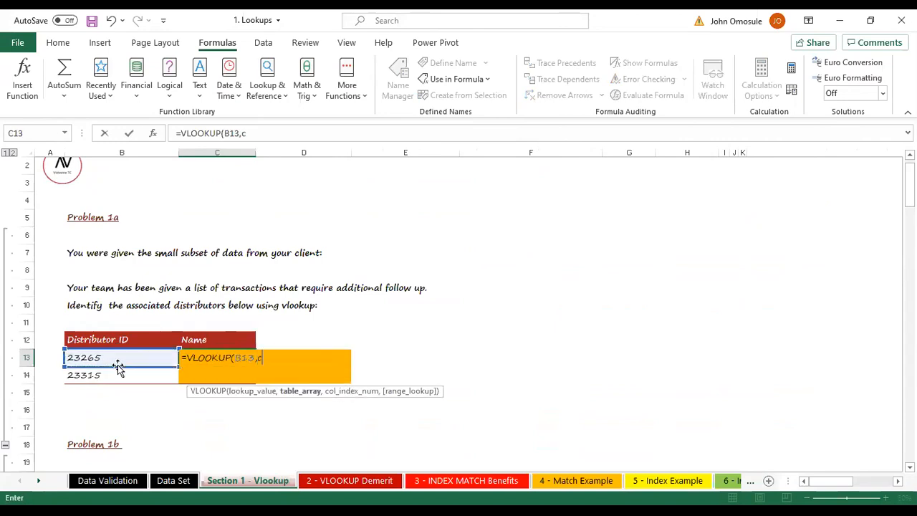
type("las")
double_click(290, 404)
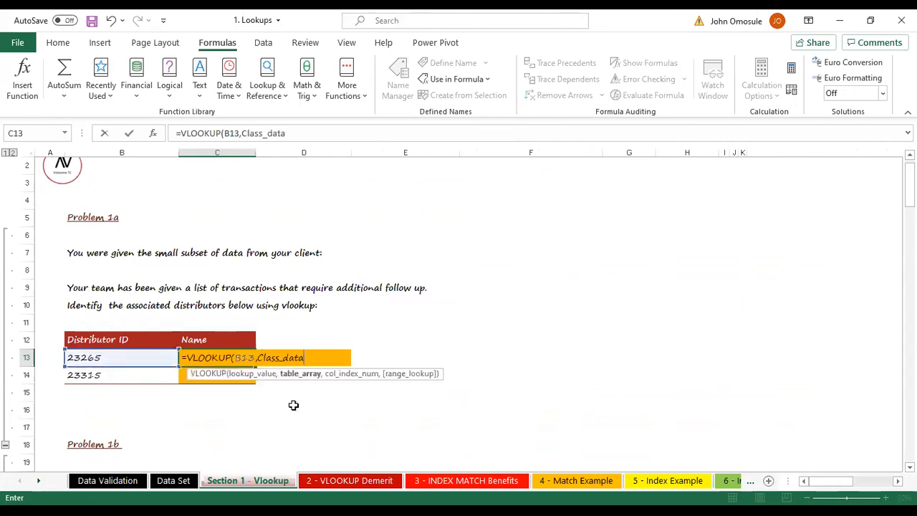
Complete the VLOOKUP in C13 with column index 2 and FALSE for an exact match.
type(",")
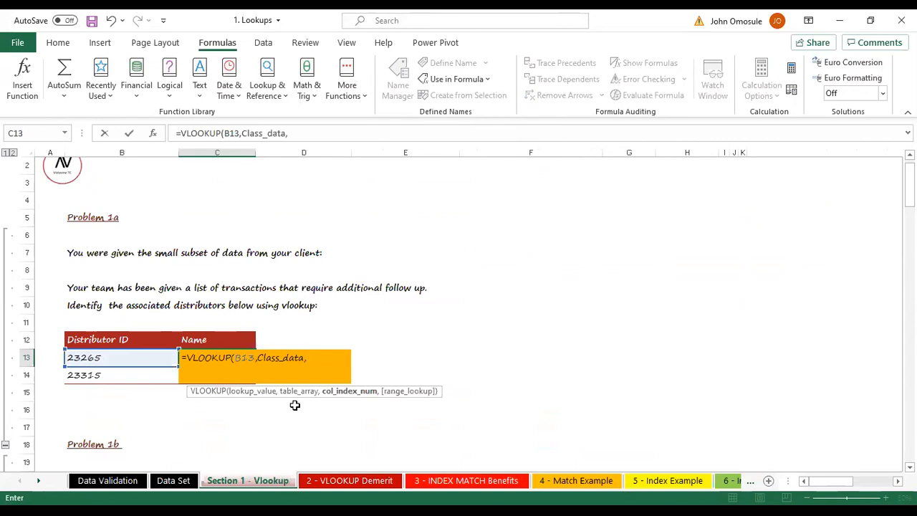
type("2,")
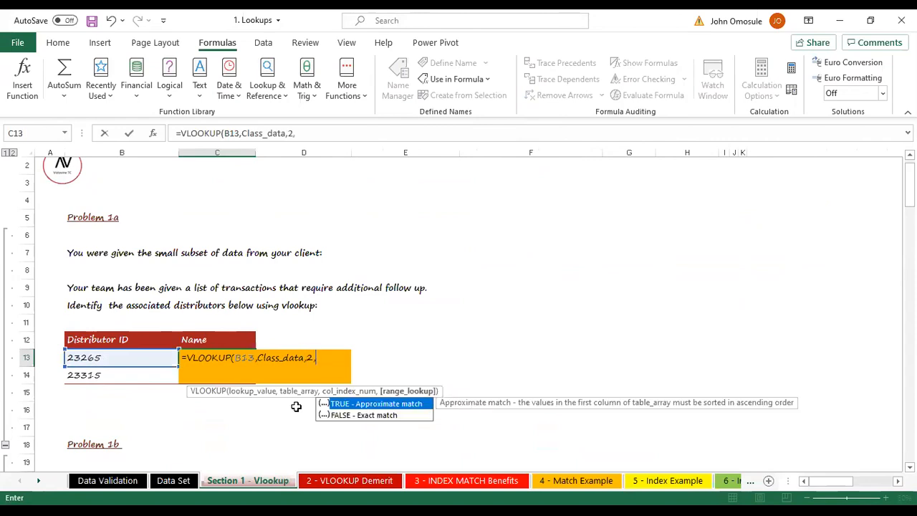
left_click(368, 417)
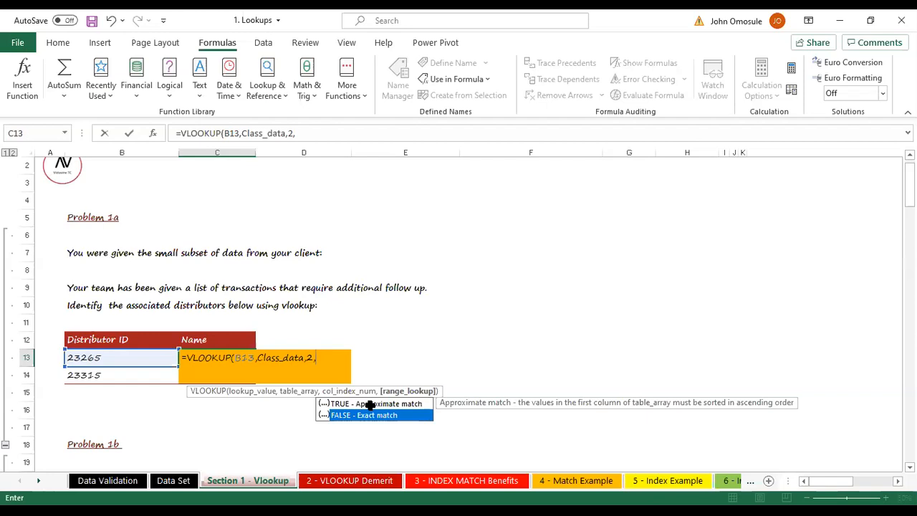
double_click(362, 417)
type(")")
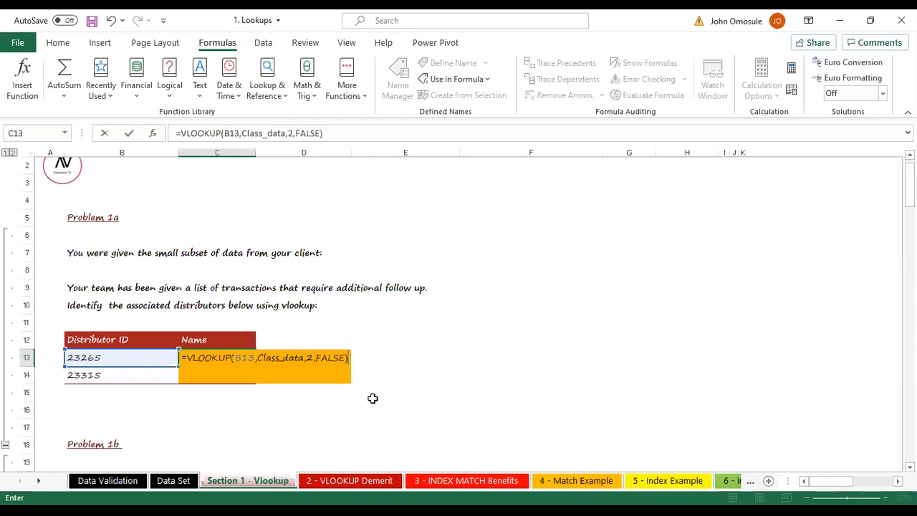
key("Return")
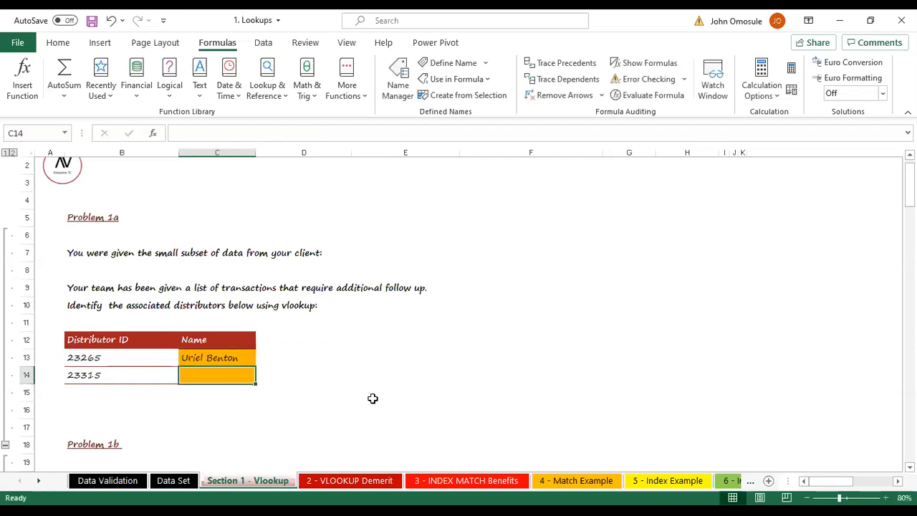
Fill the VLOOKUP from C13 down to C14 and check the references in the copied formula.
left_click(229, 357)
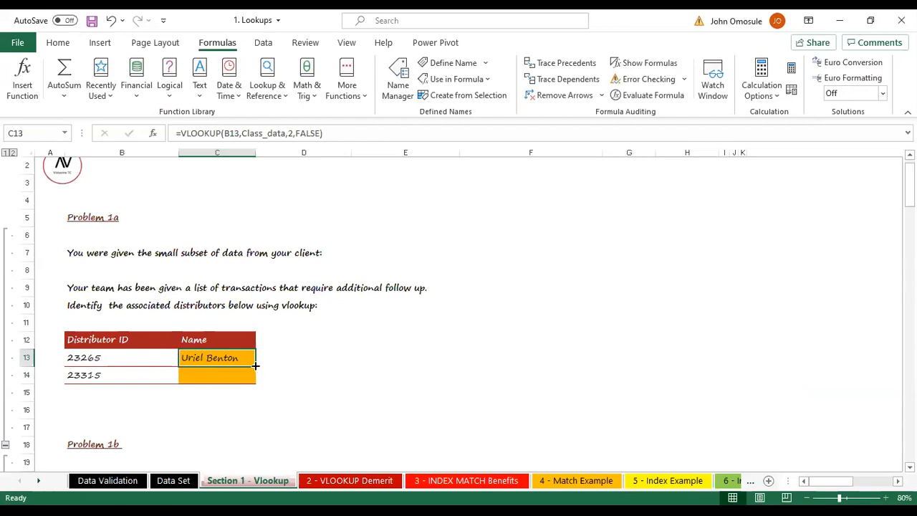
left_click_drag(255, 365, 256, 384)
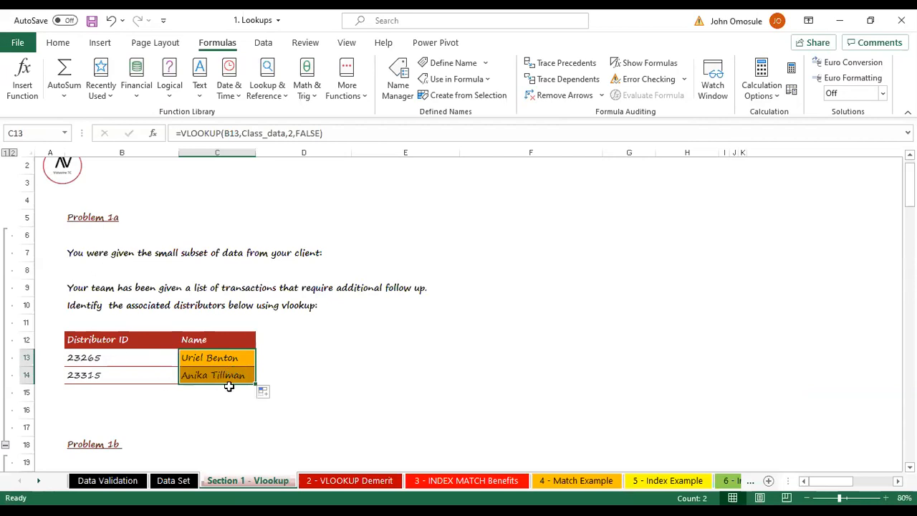
left_click(226, 378)
double_click(228, 378)
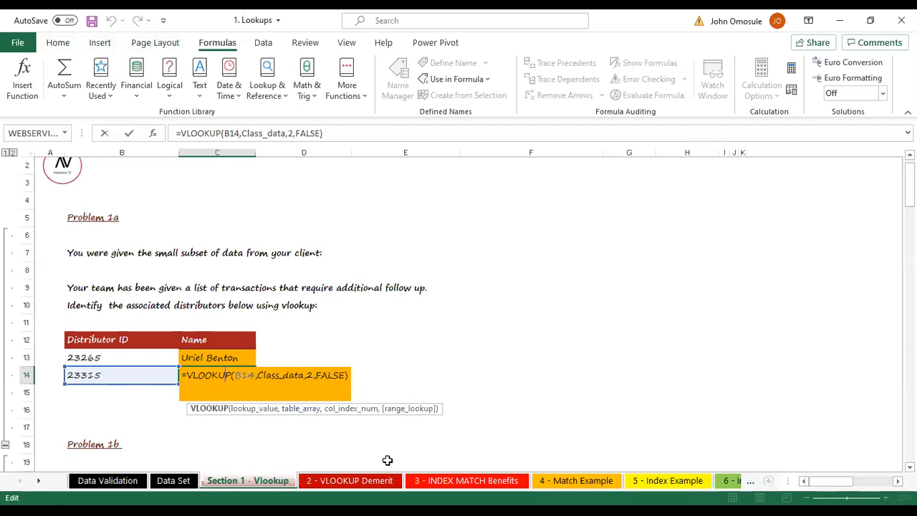
key("Return")
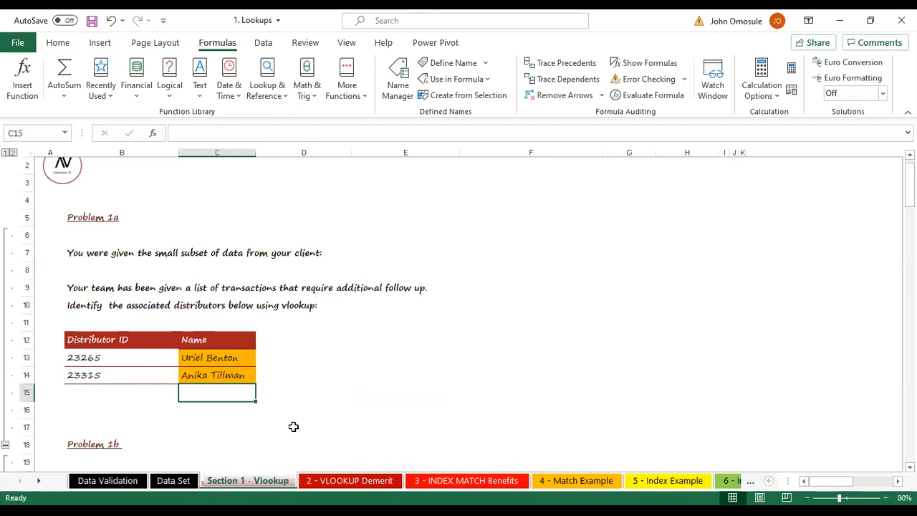
Enter the sample values 12, 23, 45 and 23 in cells F7 to F10.
left_click(479, 238)
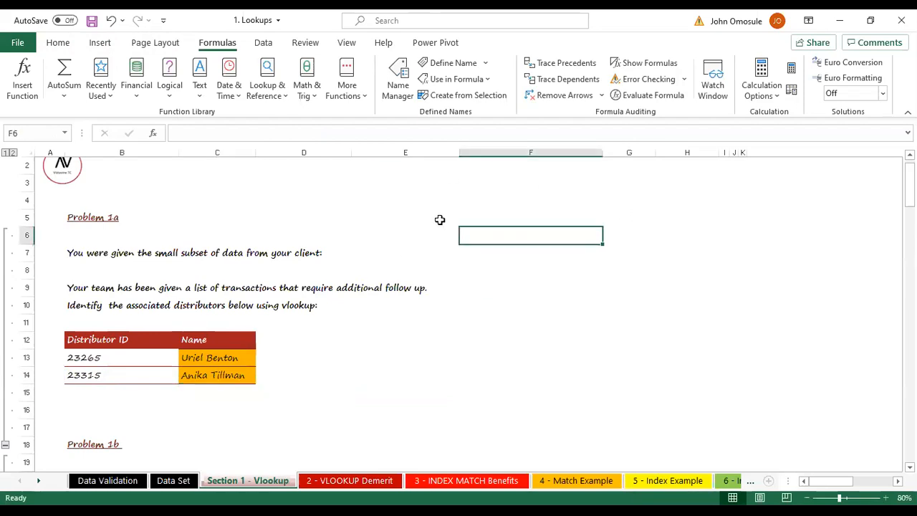
left_click(528, 293)
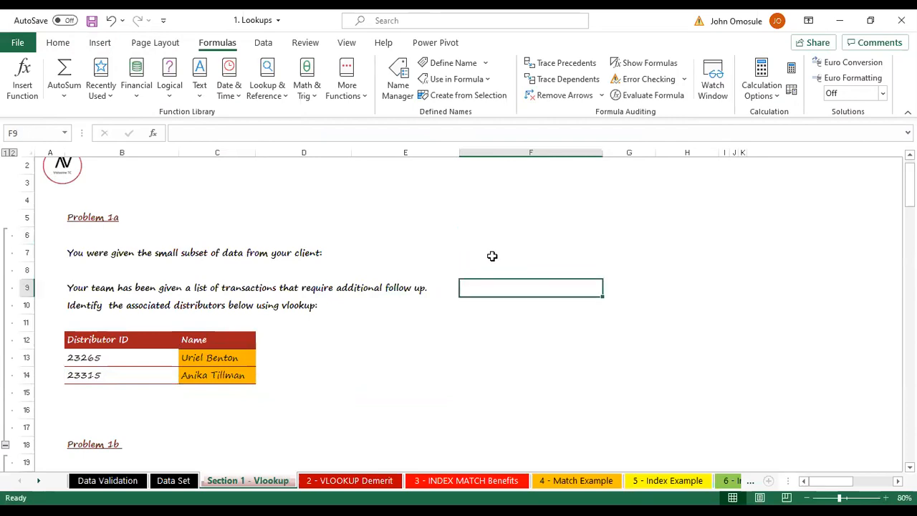
left_click(497, 258)
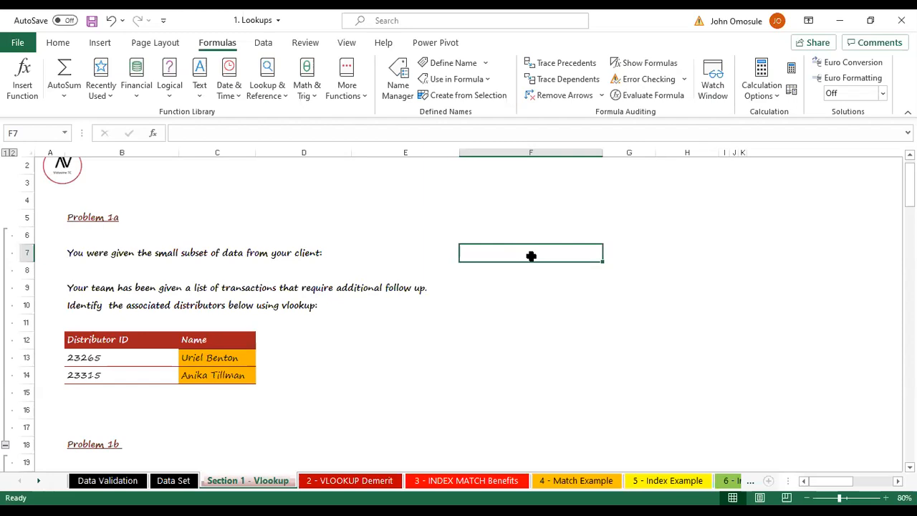
type("12")
key("Return")
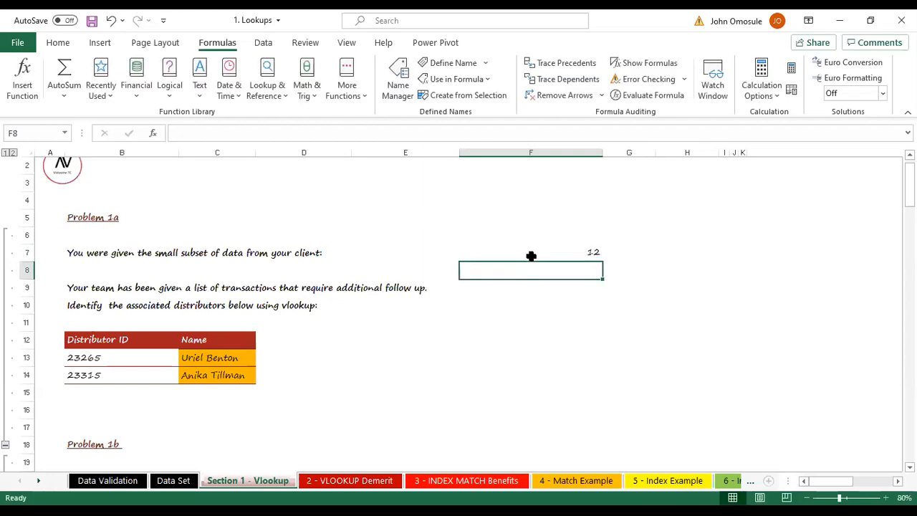
type("23")
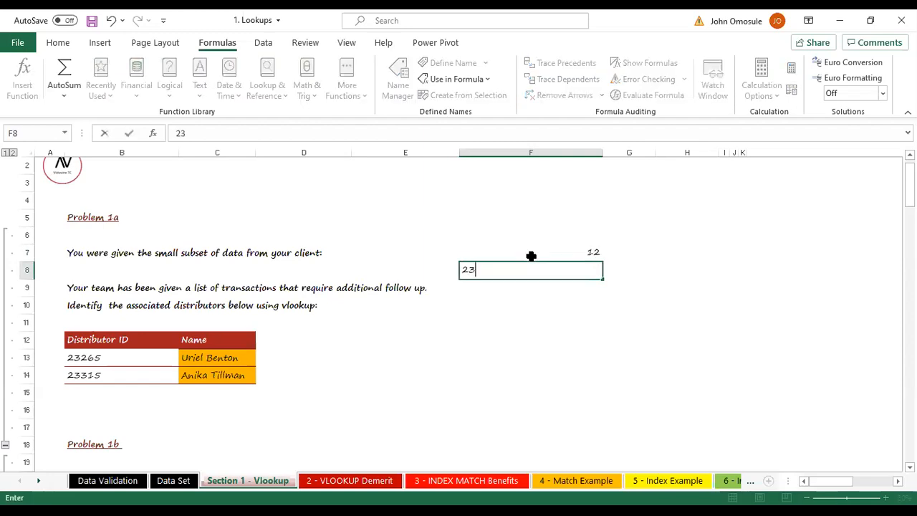
key("Return")
type("45")
key("Return")
type("2")
key("Return")
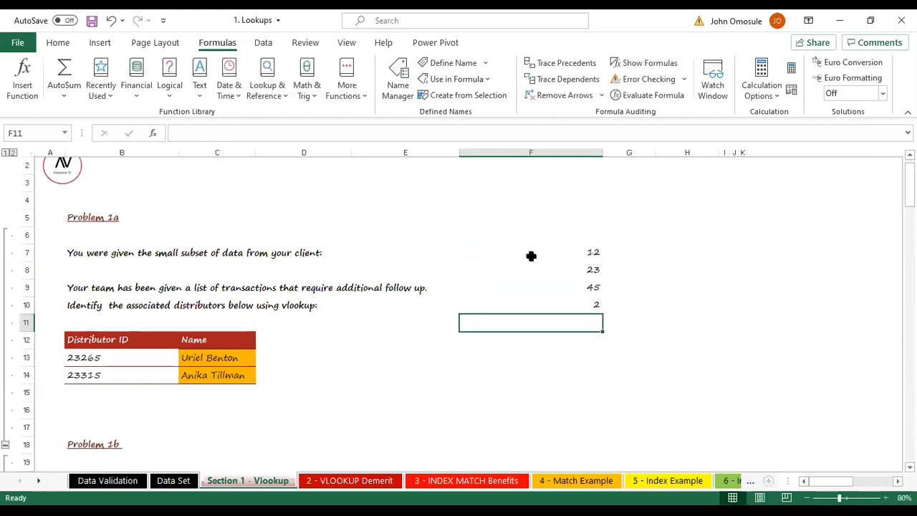
key("Up")
type("23")
key("Return")
Enter 10 in H5 as the divisor for the sample values.
left_click(685, 251)
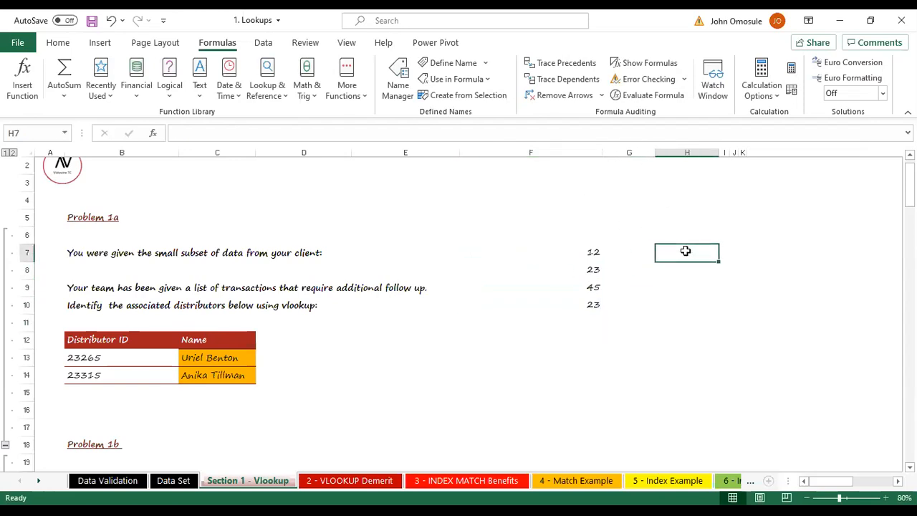
left_click(662, 218)
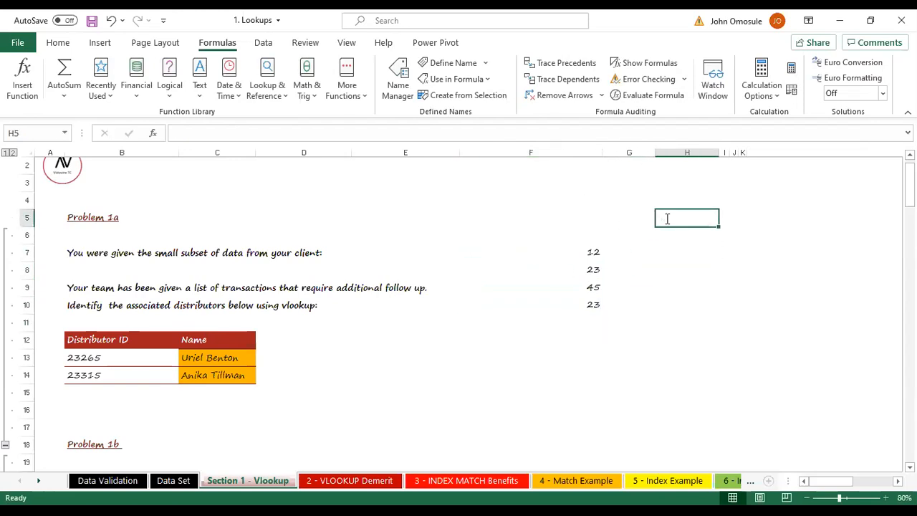
type("10")
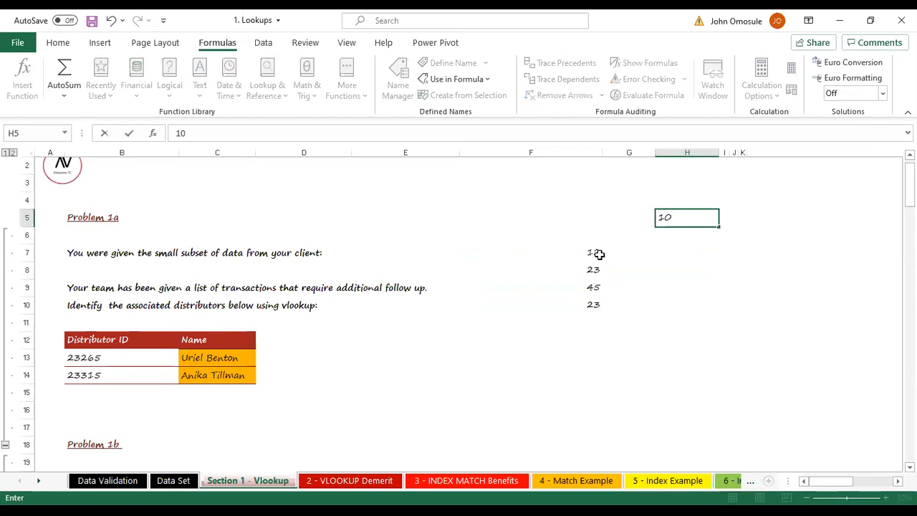
Enter =F7/H5 in H7 and fill the division formula down to H10.
left_click(678, 253)
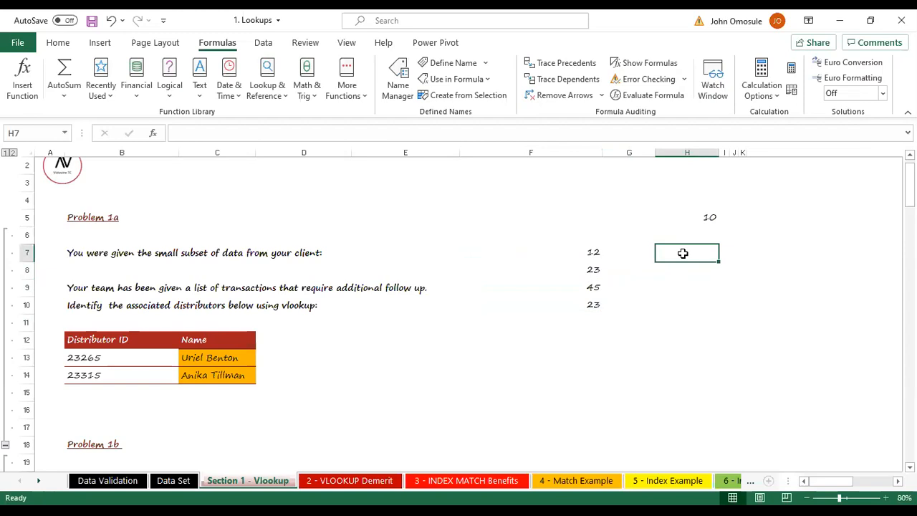
type("=")
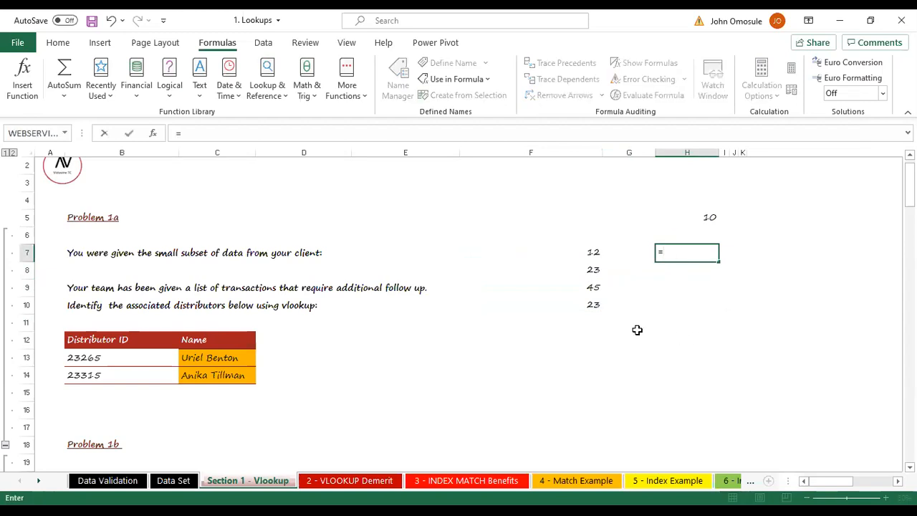
left_click(597, 255)
type("/")
left_click(710, 218)
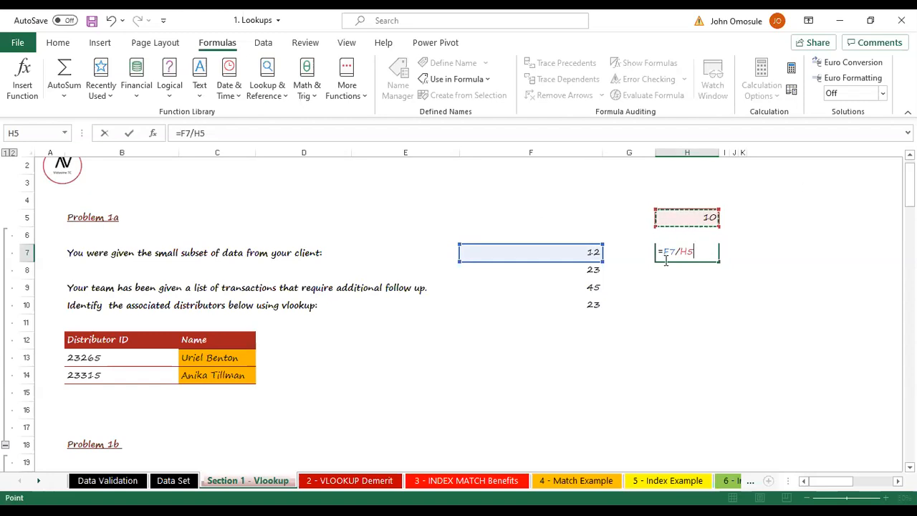
left_click(683, 251)
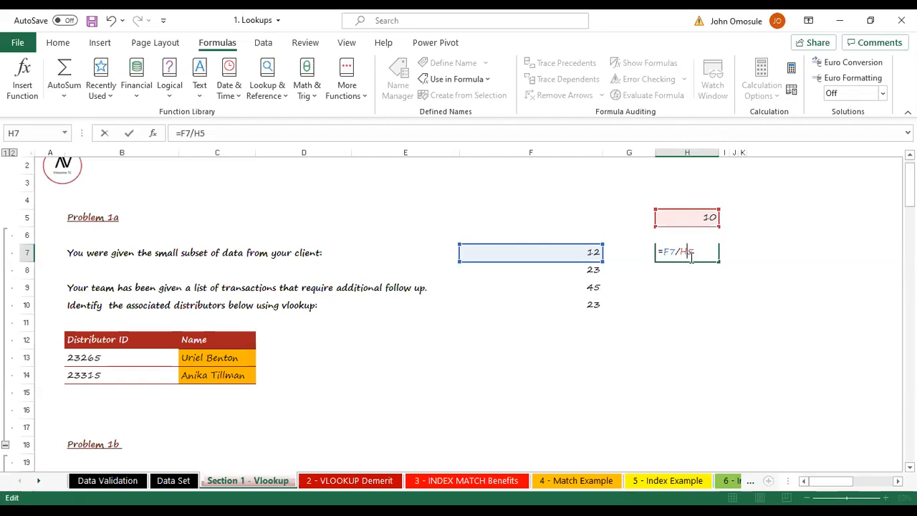
key("Return")
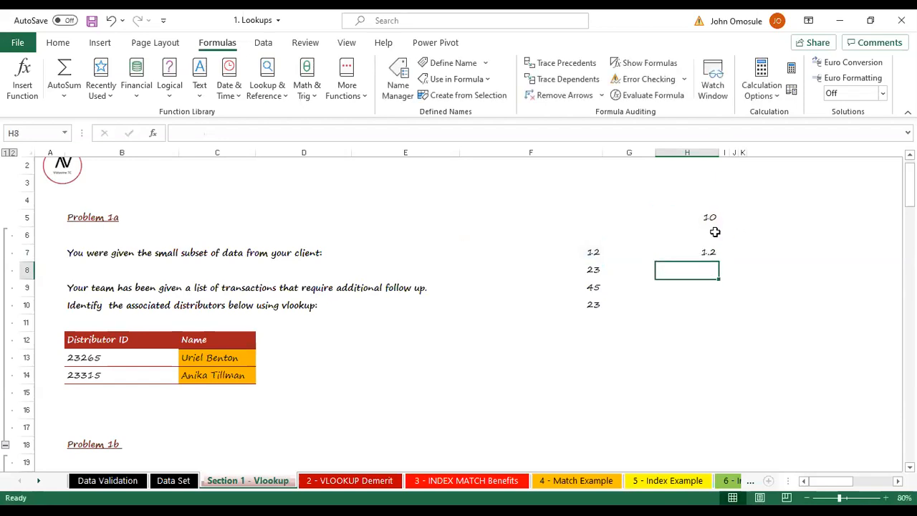
left_click(688, 252)
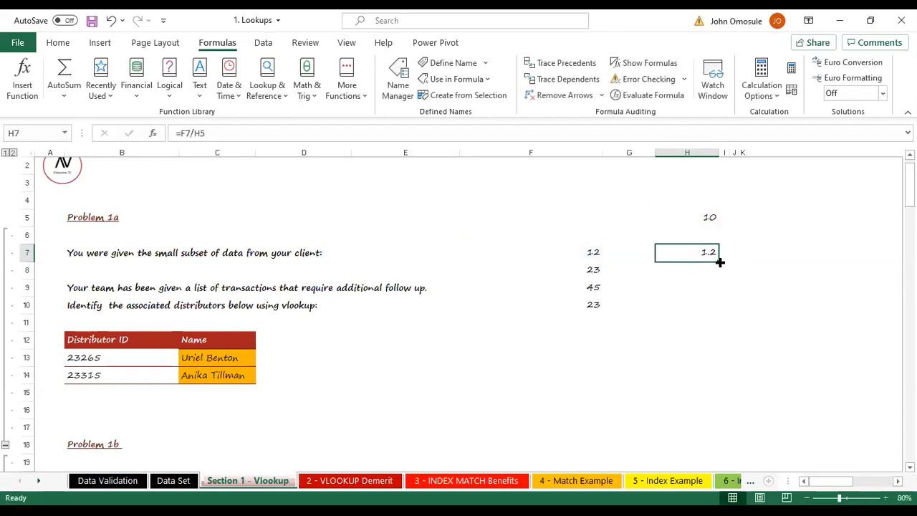
left_click_drag(717, 262, 720, 310)
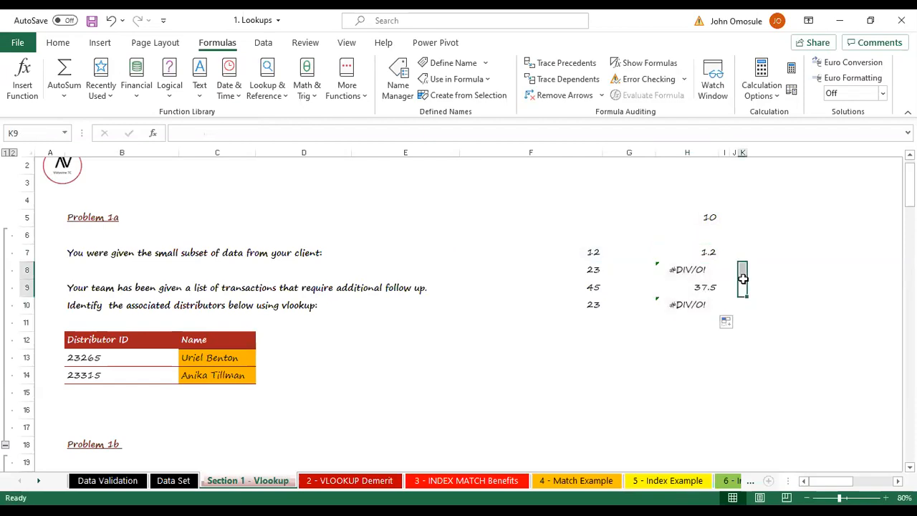
Examine which cells the copied division formulas in H8, H9 and H10 refer to.
left_click(707, 268)
double_click(706, 269)
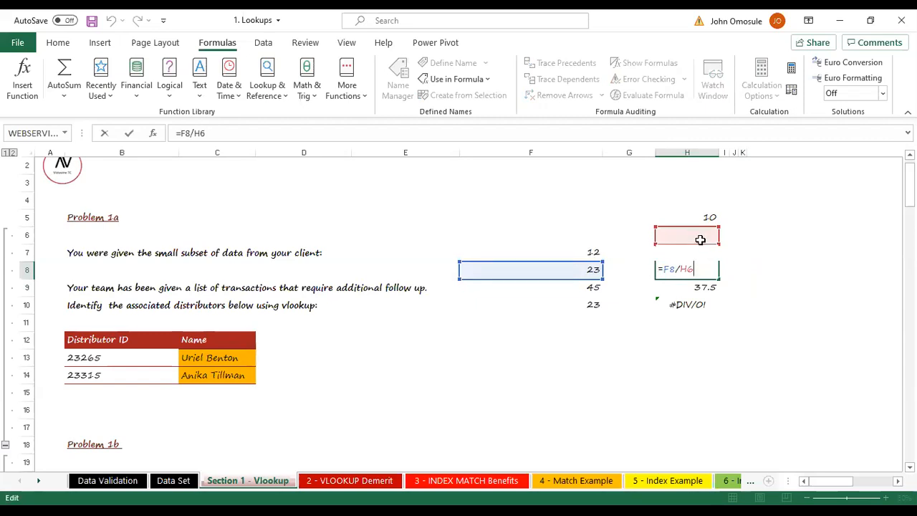
scroll(670, 237, "up", 1)
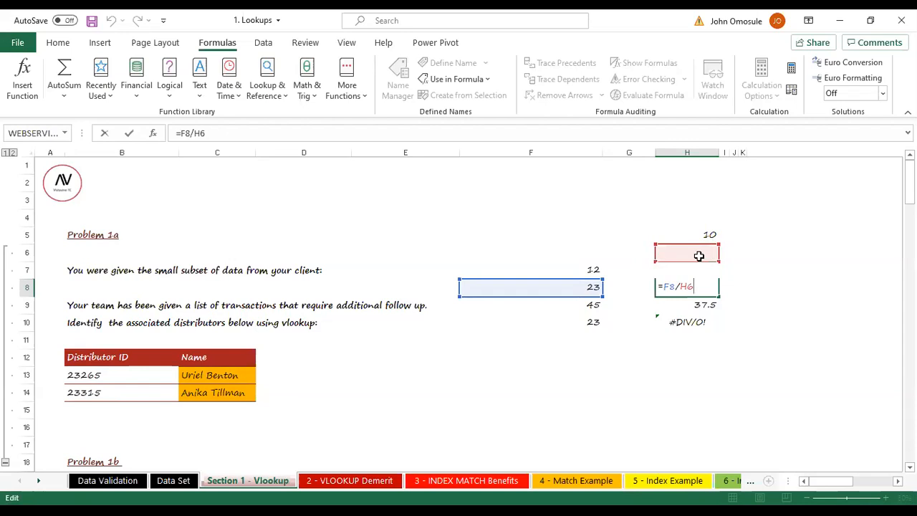
key("Return")
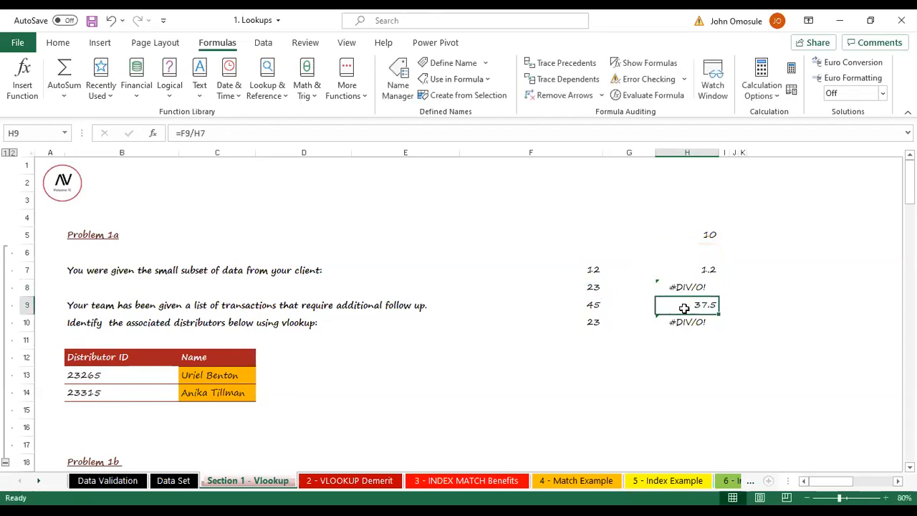
double_click(695, 305)
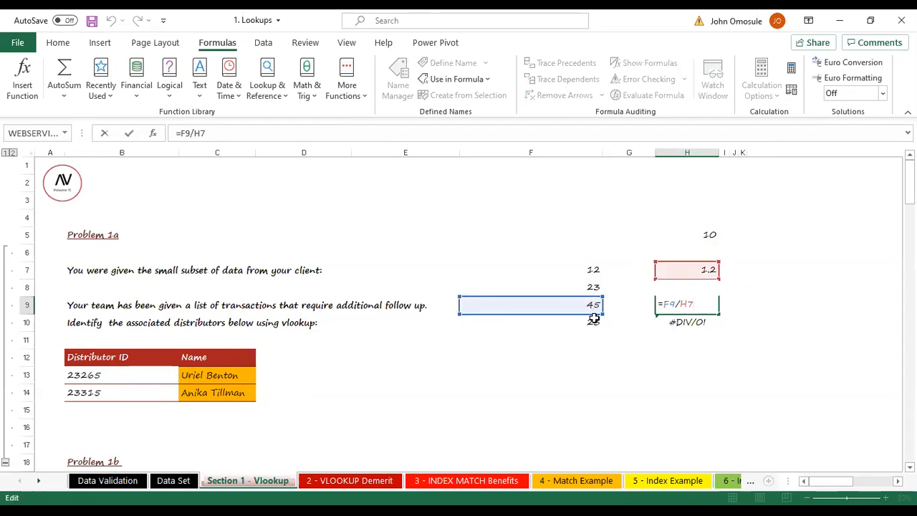
key("Return")
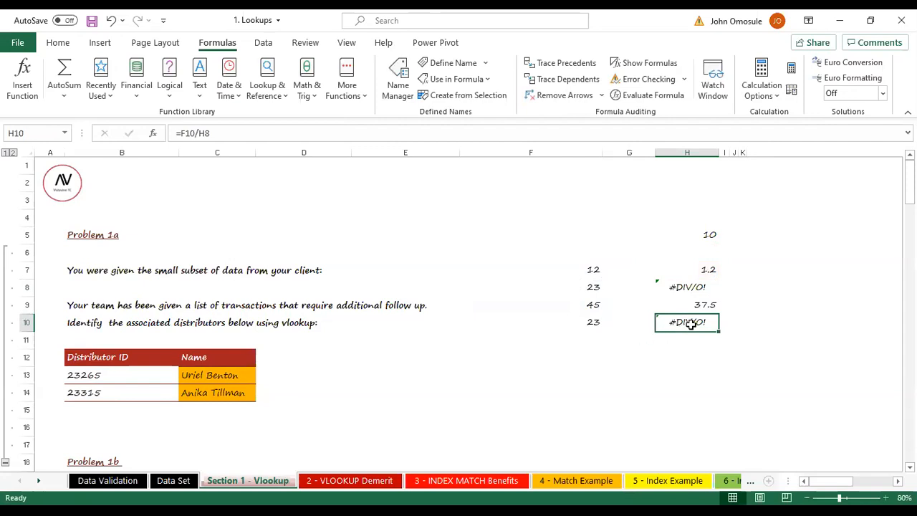
double_click(690, 324)
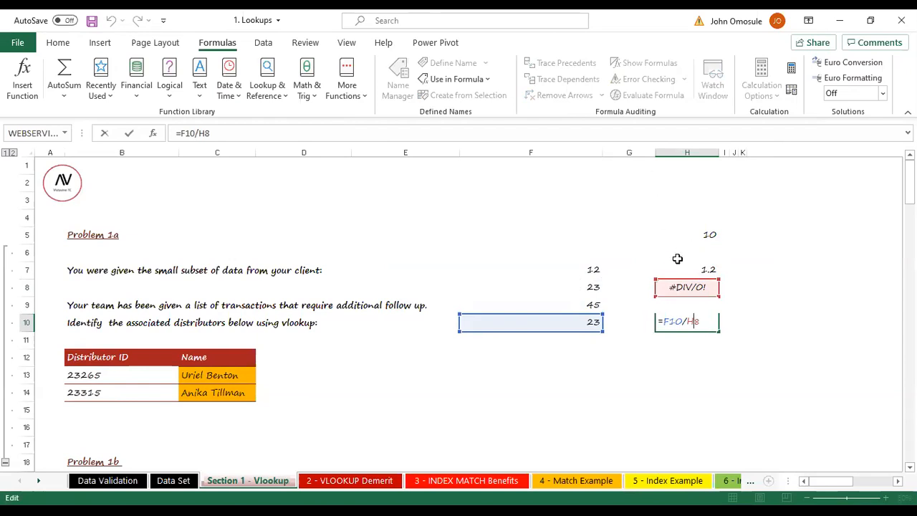
key("Return")
Anchor the divisor reference in H7 so the formula reads =F7/$H$5, cycling through the mixed reference types.
left_click(712, 236)
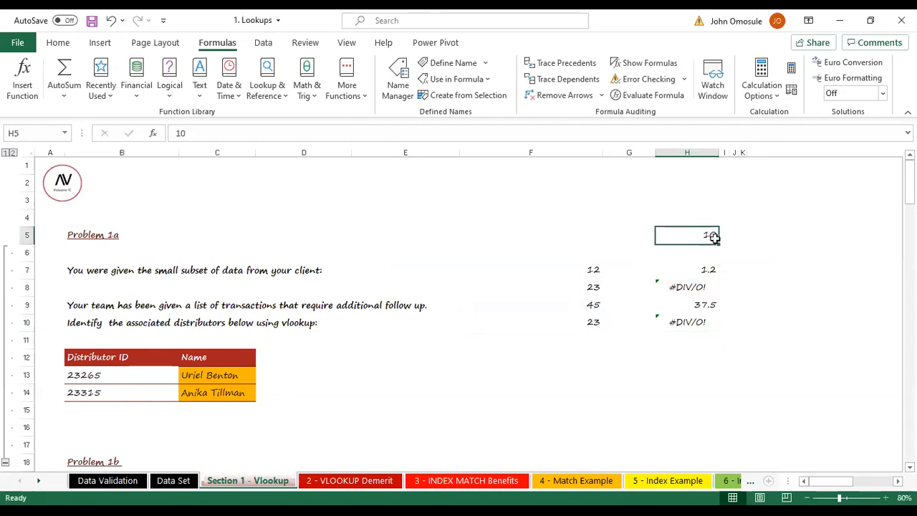
double_click(709, 275)
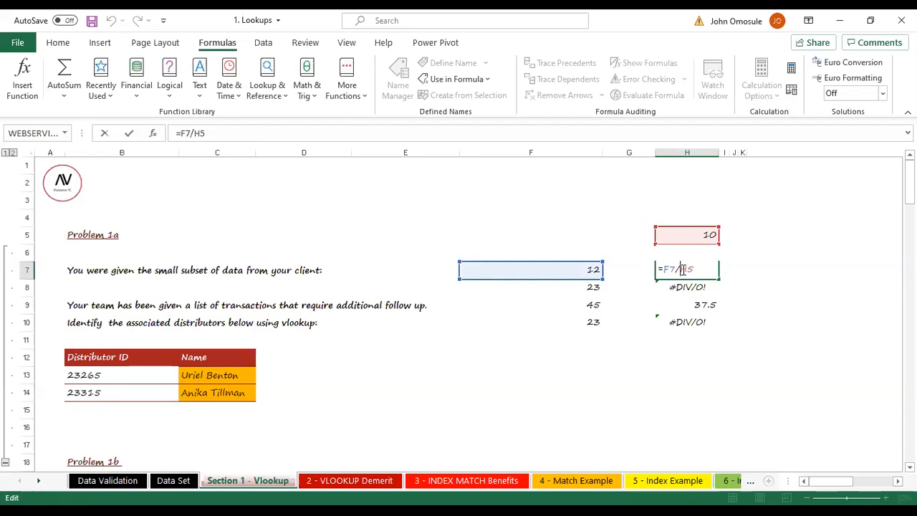
key("F4")
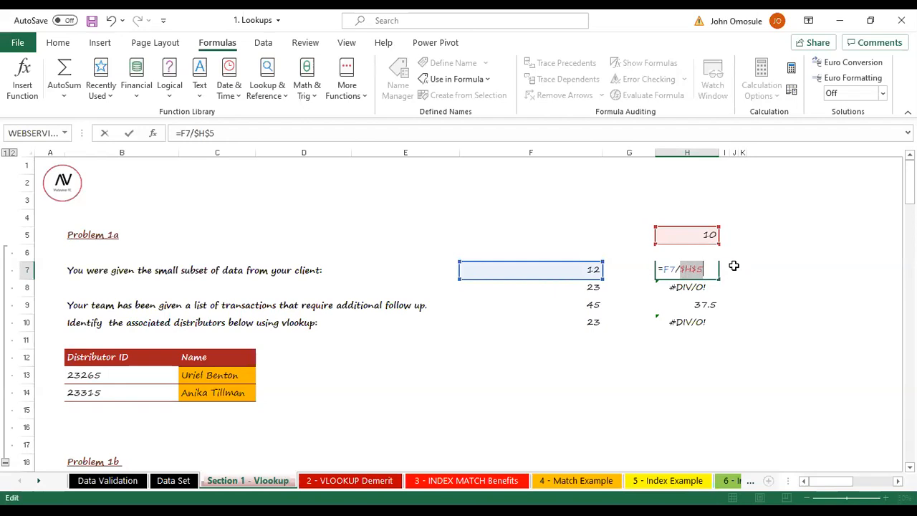
key("F4")
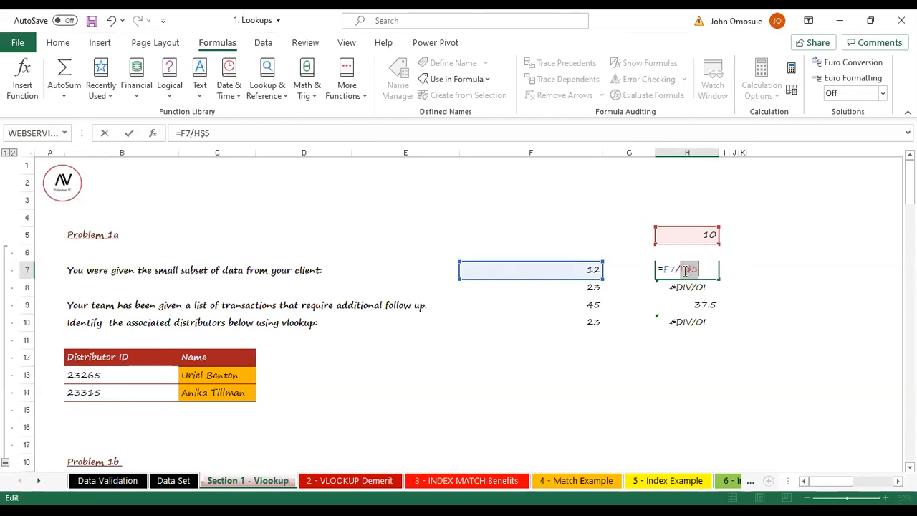
mouse_move(687, 268)
left_mouse_down()
mouse_move(706, 269)
mouse_move(685, 269)
left_mouse_up()
key("F4")
mouse_move(691, 268)
left_mouse_down()
mouse_move(679, 268)
mouse_move(705, 266)
left_mouse_up()
key("F4")
left_click(701, 267)
key("F4")
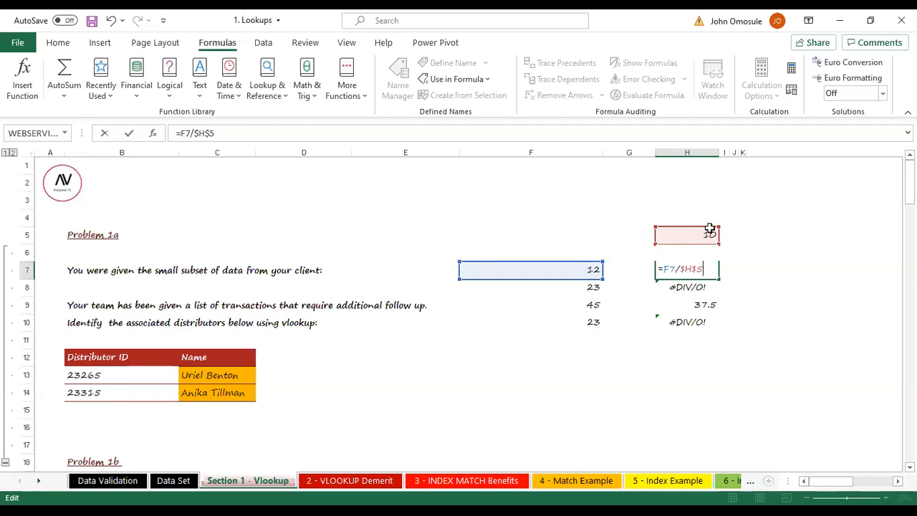
Confirm the anchored formula in H7 and fill it down to H10.
key("Return")
left_click(705, 274)
double_click(718, 278)
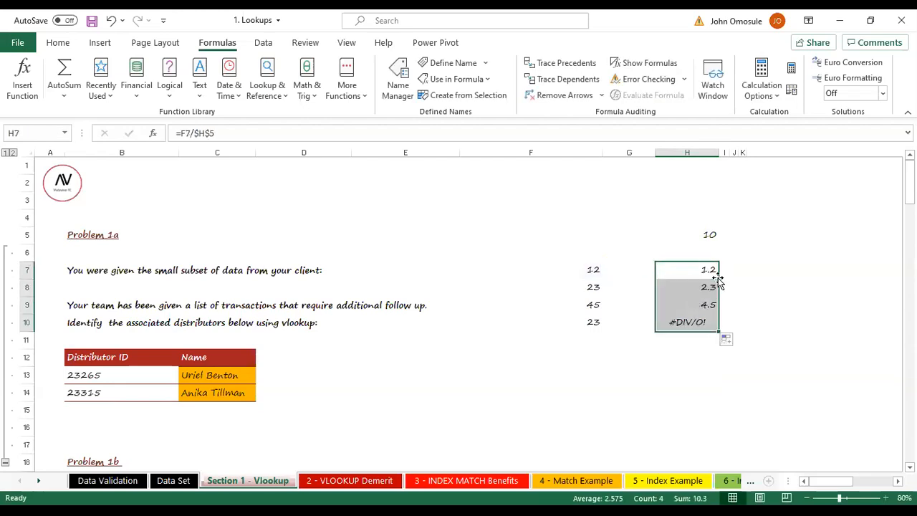
Examine which value and divisor cells the refilled formulas in H8, H9 and H10 refer to.
left_click(704, 285)
double_click(704, 284)
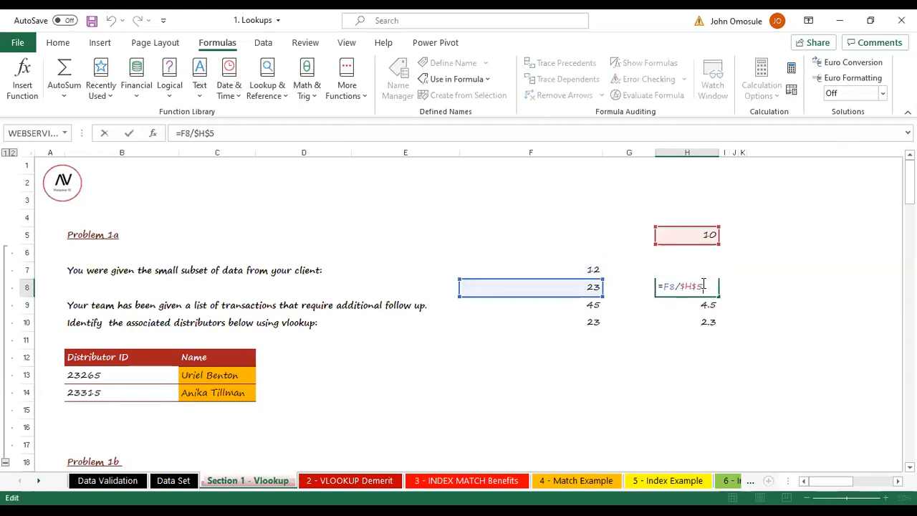
left_click(698, 301)
double_click(704, 303)
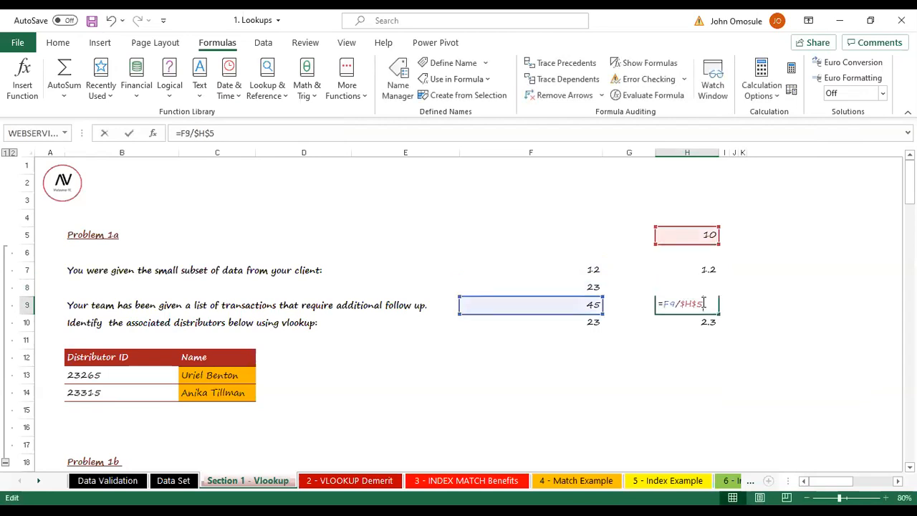
key("Return")
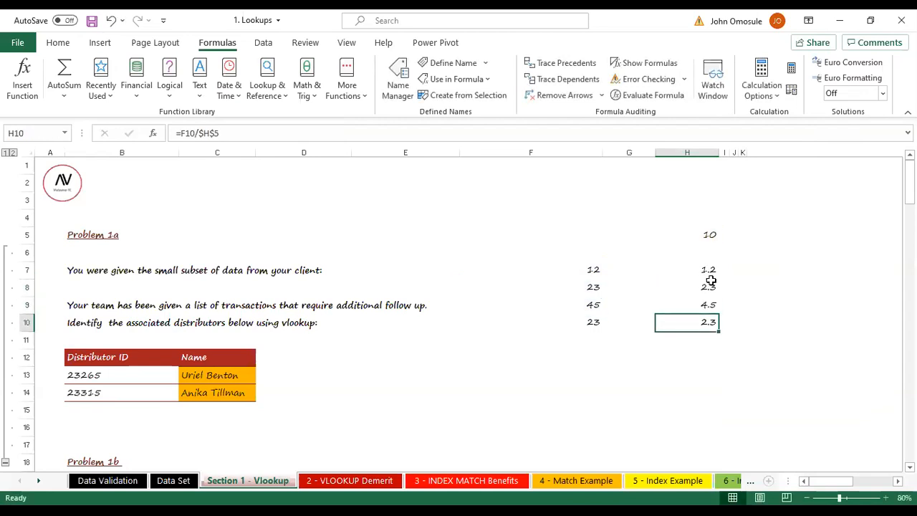
double_click(700, 321)
key("Return")
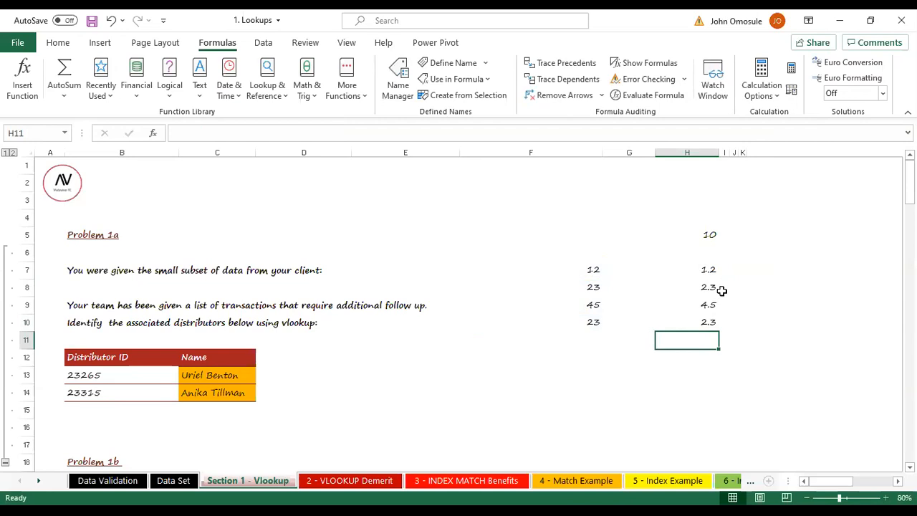
left_click(702, 232)
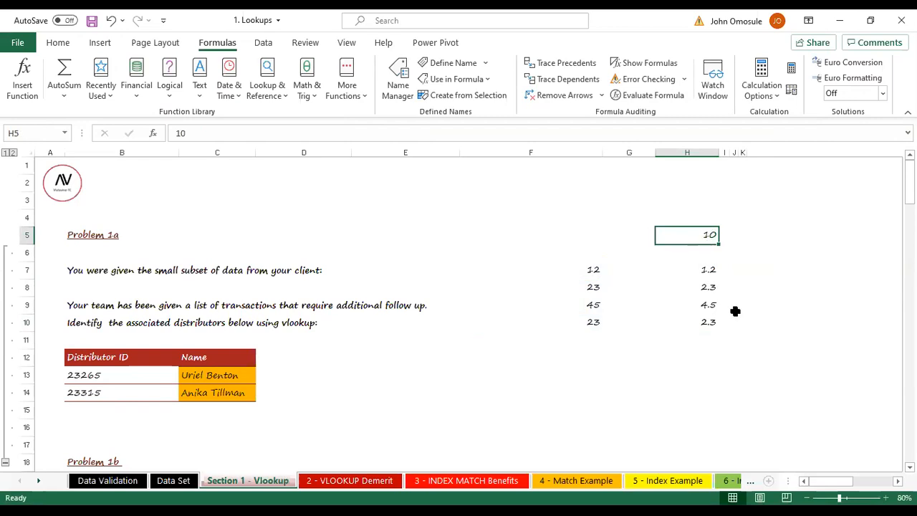
left_click(586, 270)
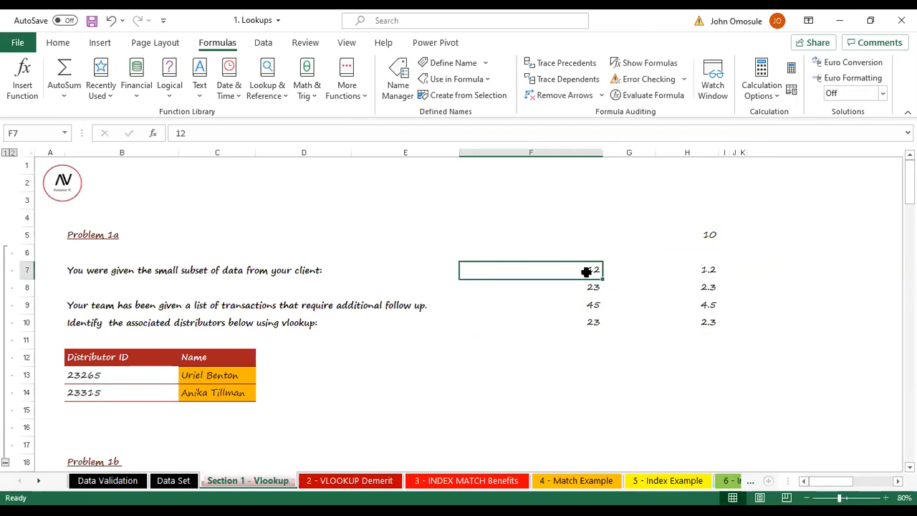
Review the relative lookup value B13 in C13's VLOOKUP formula and fill the formula down to C14.
double_click(223, 374)
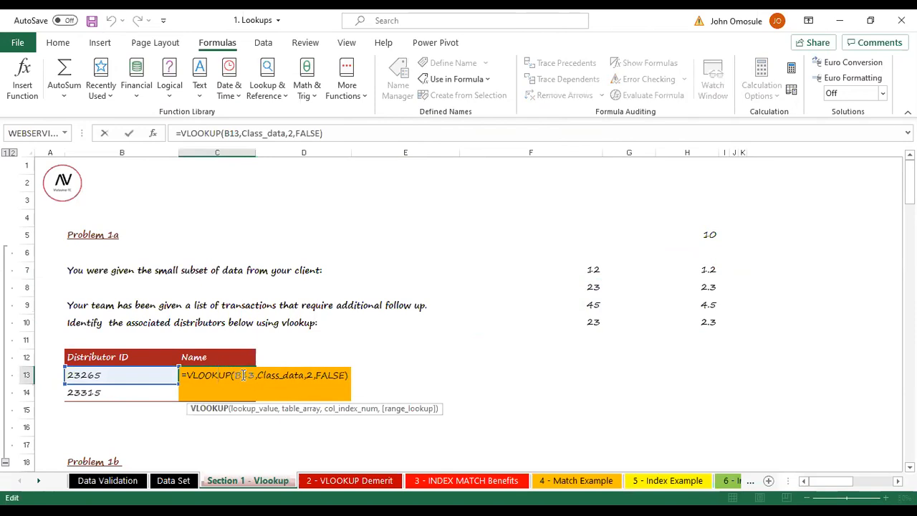
left_click(243, 375)
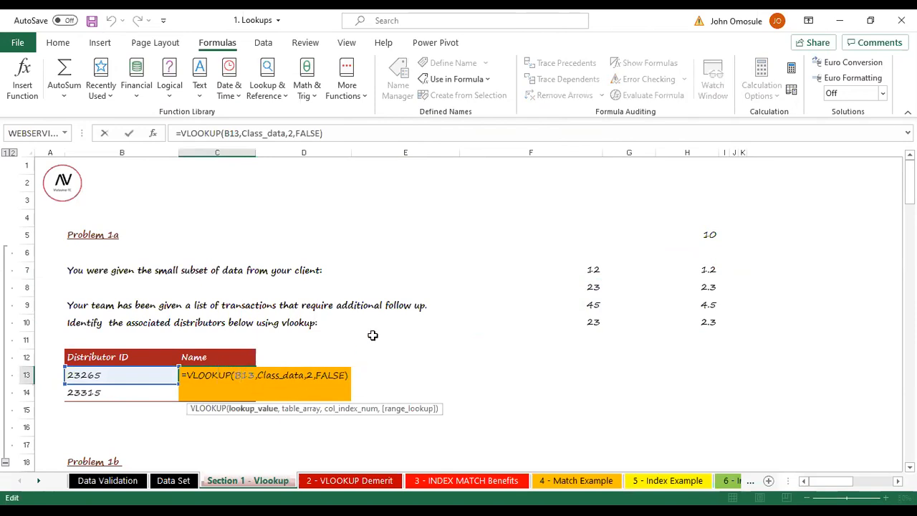
key("Return")
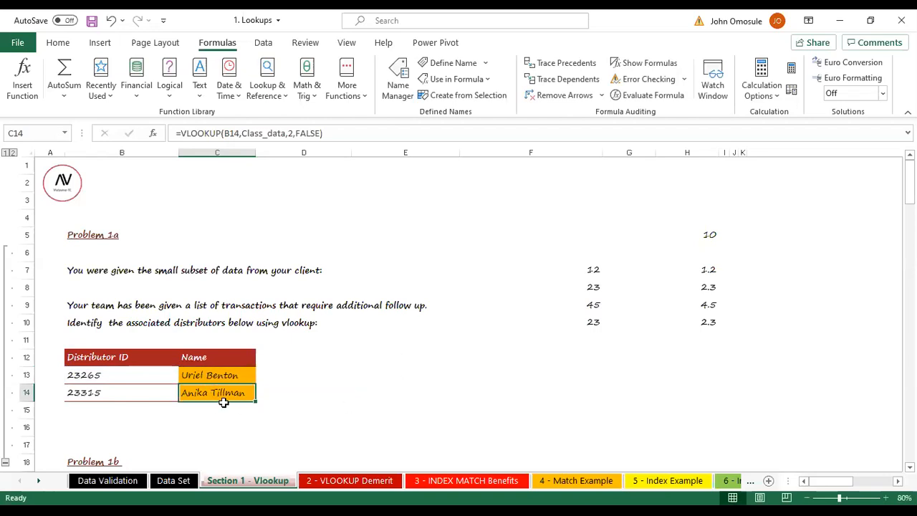
left_click(236, 374)
double_click(255, 384)
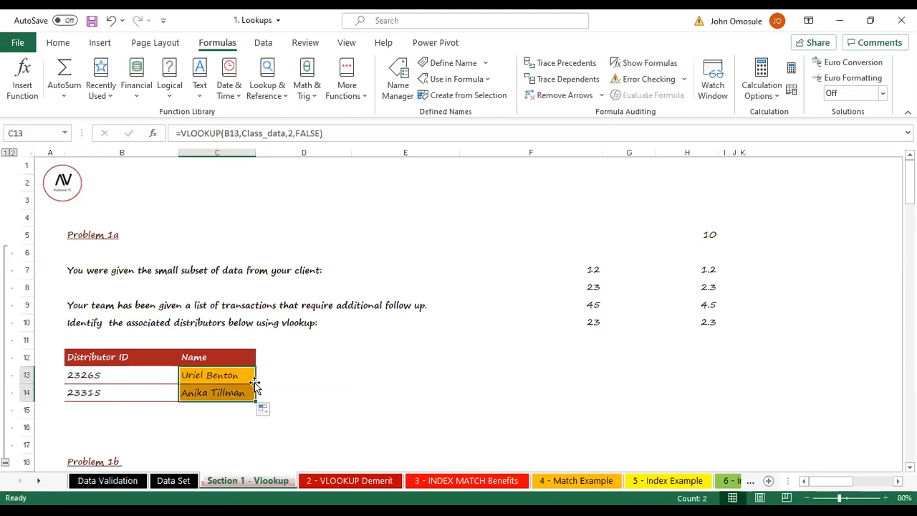
left_click(236, 394)
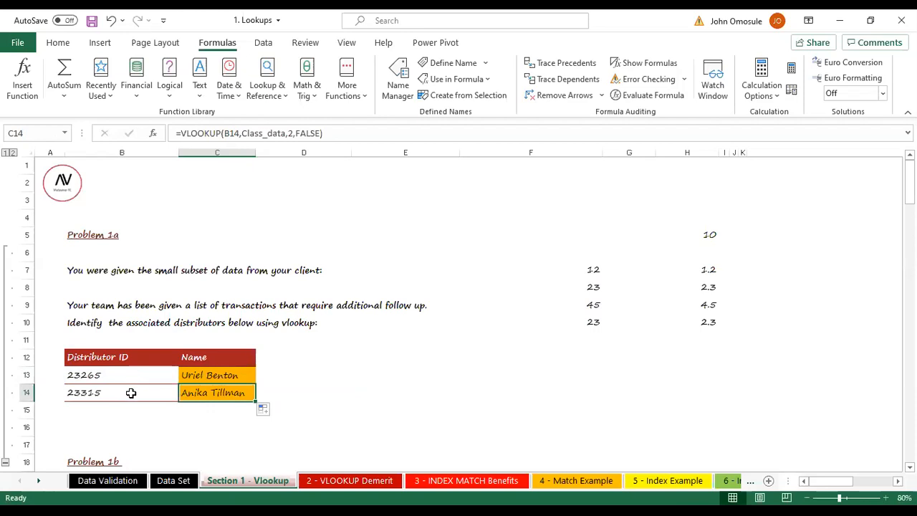
Anchor the lookup value in C13's VLOOKUP formula as $B$13 and fill the formula down to C14.
double_click(237, 375)
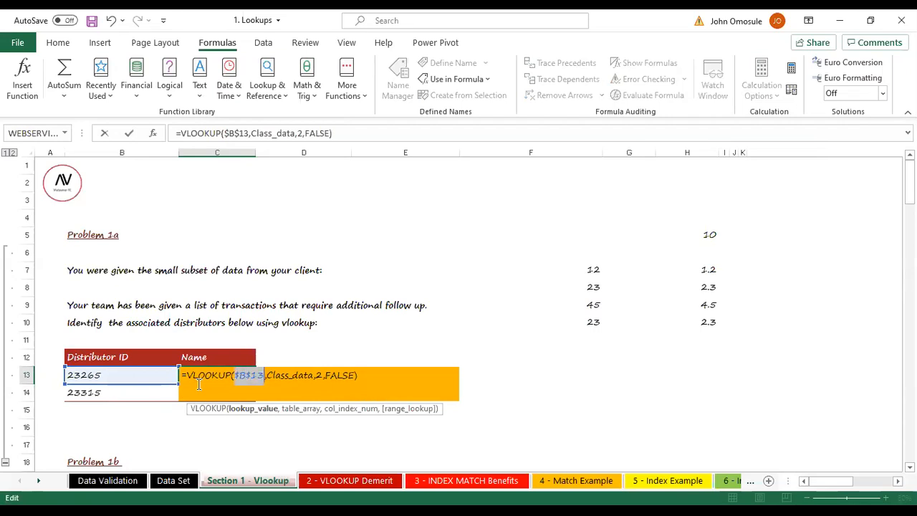
key("Return")
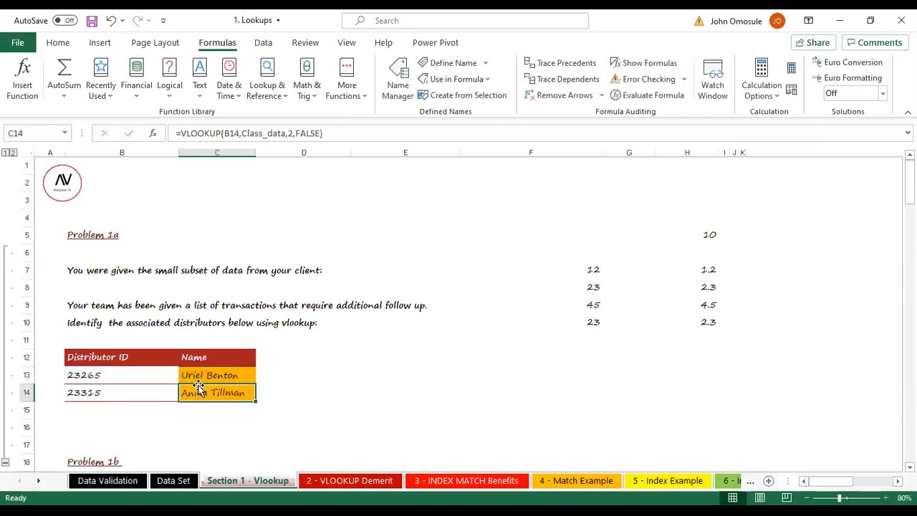
double_click(242, 373)
key("Return")
left_click(239, 378)
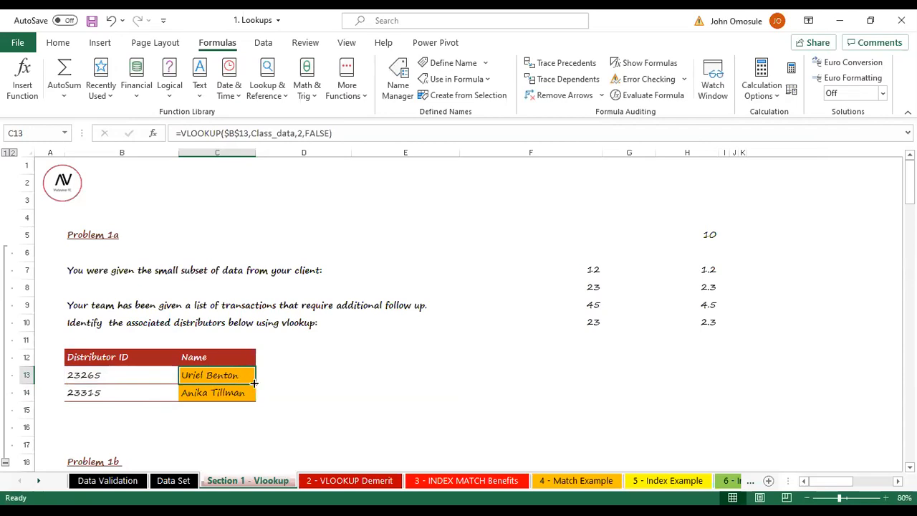
left_click_drag(252, 383, 261, 395)
left_click(260, 396)
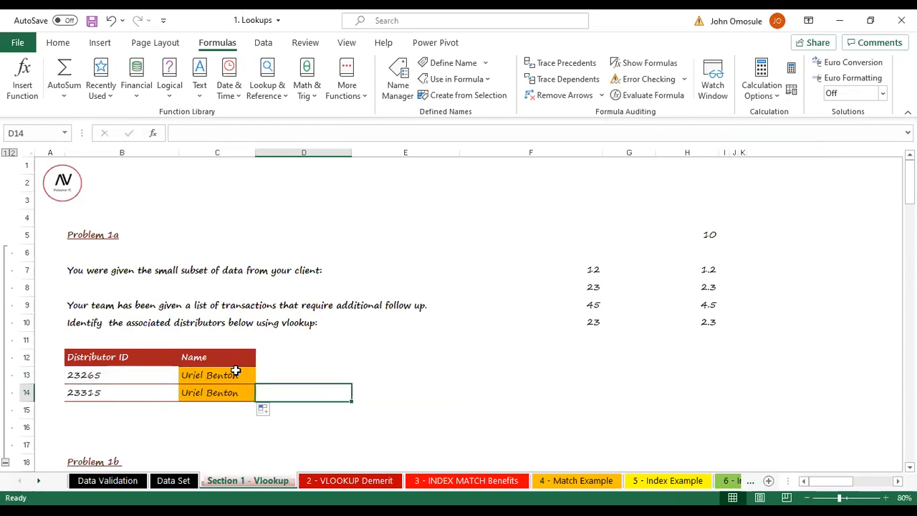
Examine which distributor ID cell the anchored VLOOKUP formula in C14 refers to.
double_click(221, 392)
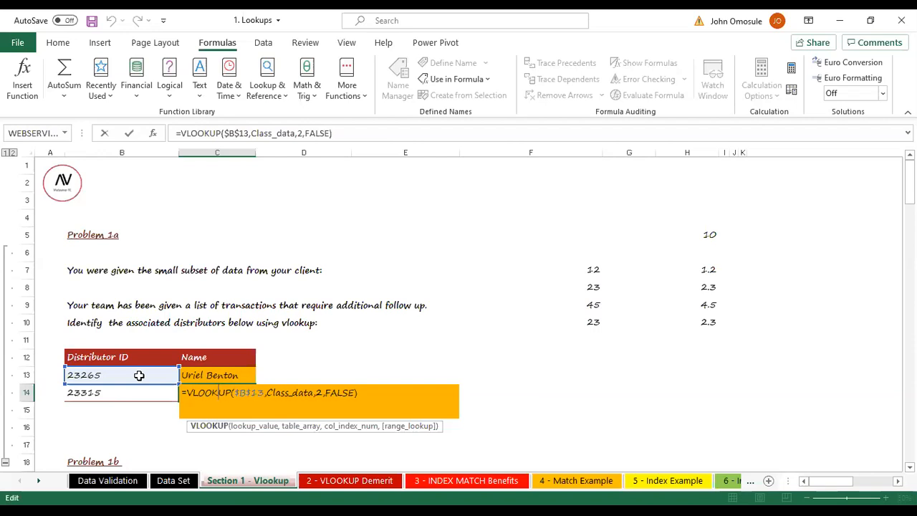
left_click(252, 391)
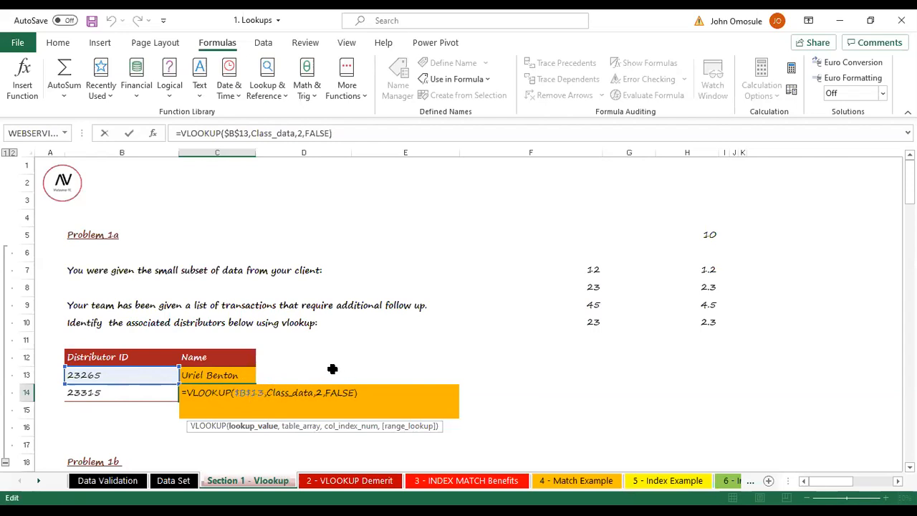
key("Return")
Replace the anchored lookup value in C13 with the relative reference B13 and fill the formula down to C14.
double_click(238, 371)
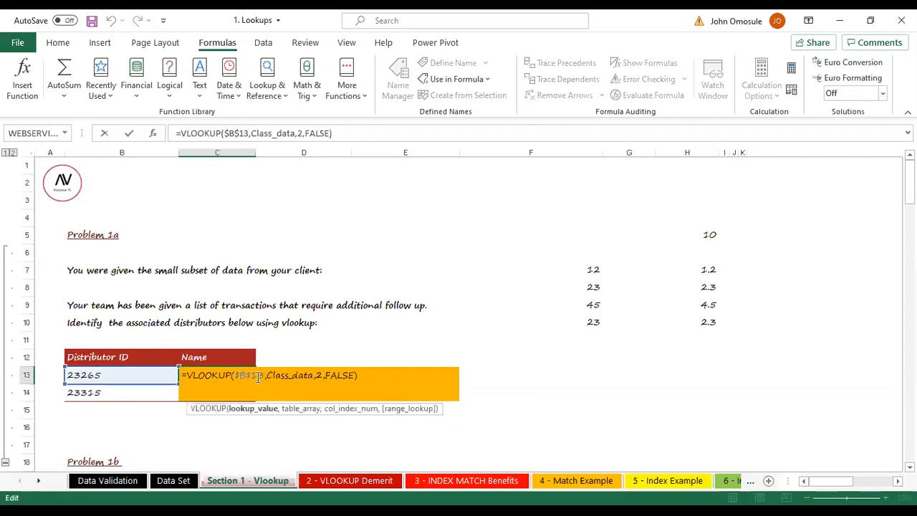
left_click_drag(263, 377, 234, 377)
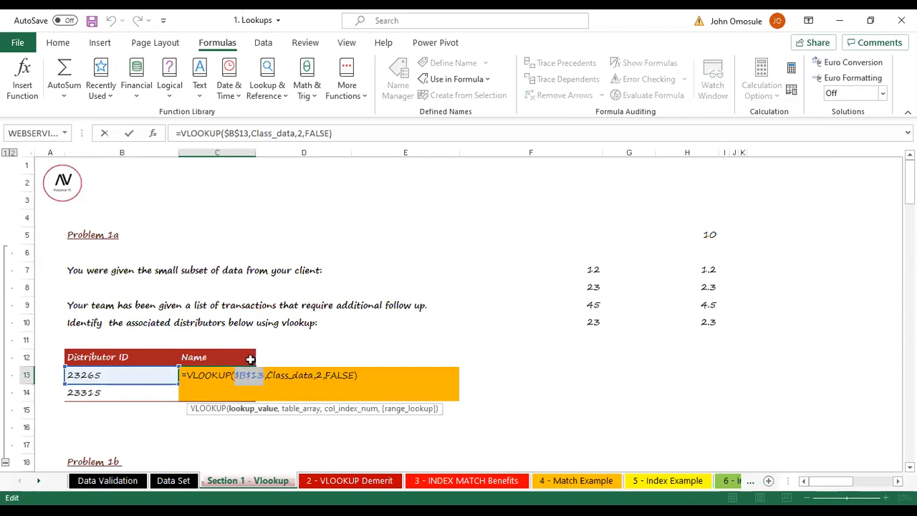
key("BackSpace")
left_click(119, 382)
key("ctrl+Return")
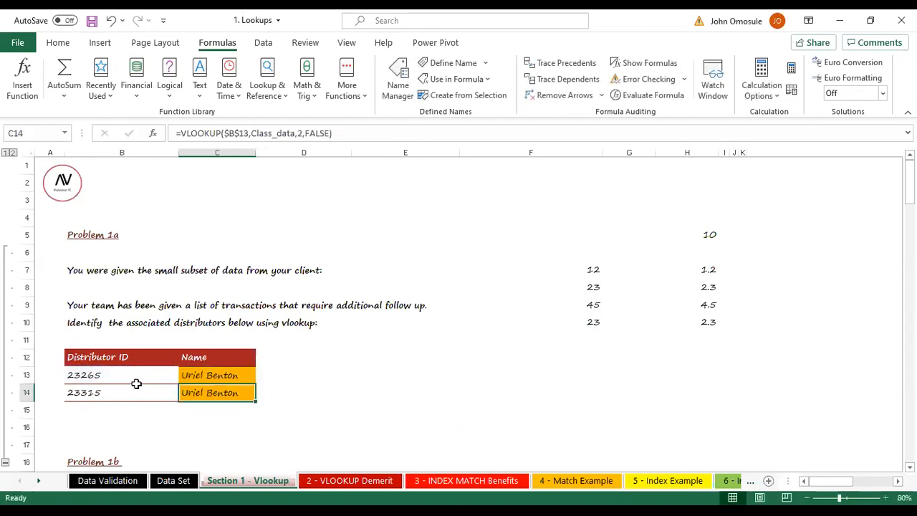
left_click_drag(254, 384, 236, 394)
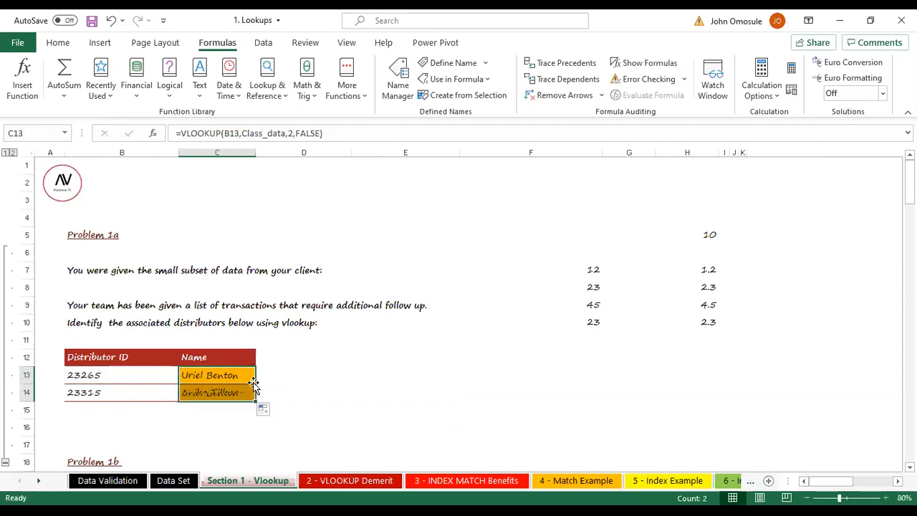
Check the lookup value reference in C14's refilled VLOOKUP formula against the distributor ID cells.
double_click(227, 392)
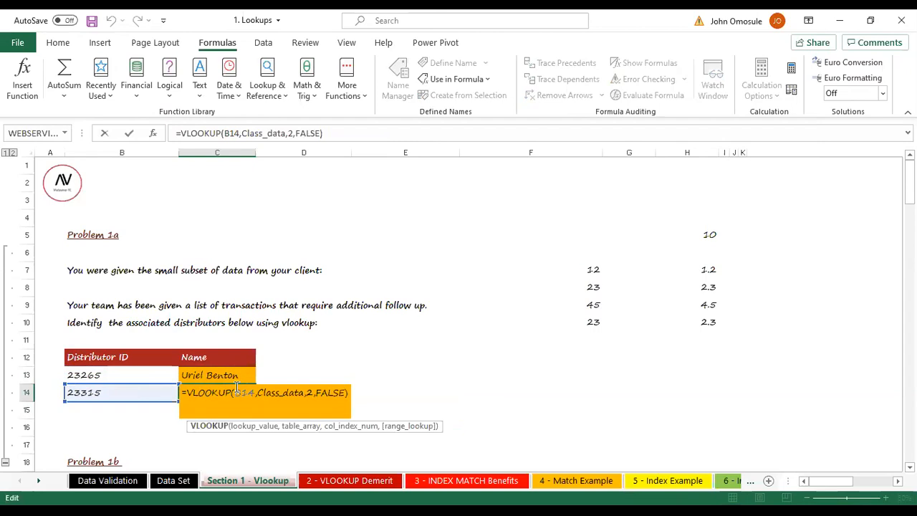
key("Return")
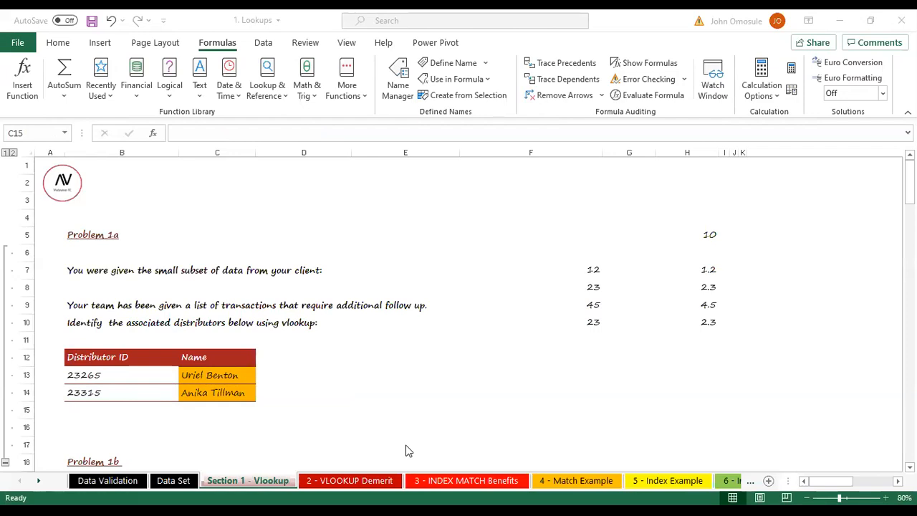
left_click(207, 372)
left_click(107, 374)
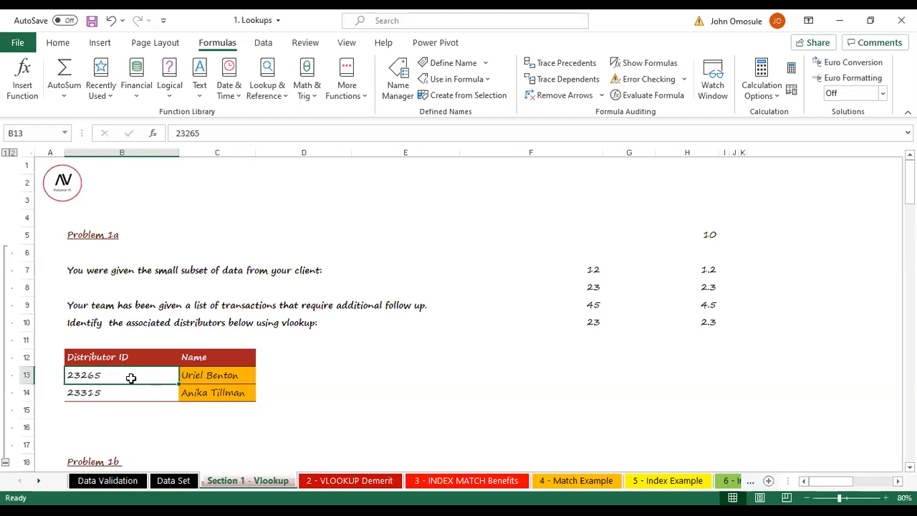
Cycle the lookup value in C13's VLOOKUP formula through the relative, absolute and mixed forms of the B13 reference.
double_click(198, 378)
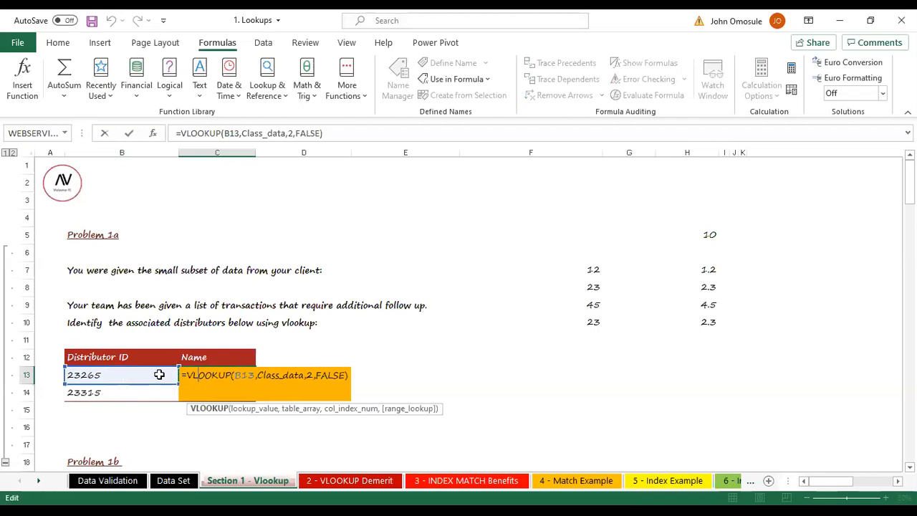
left_click(243, 374)
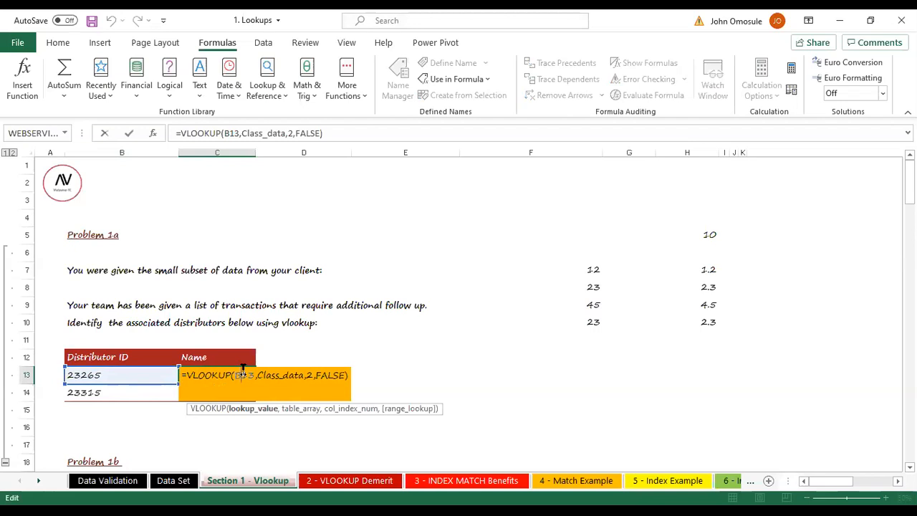
key("F4")
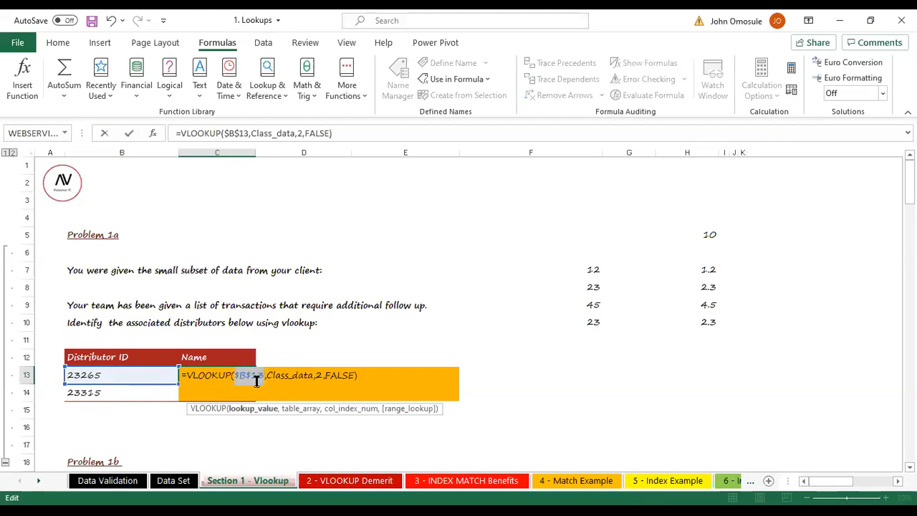
key("ctrl+z")
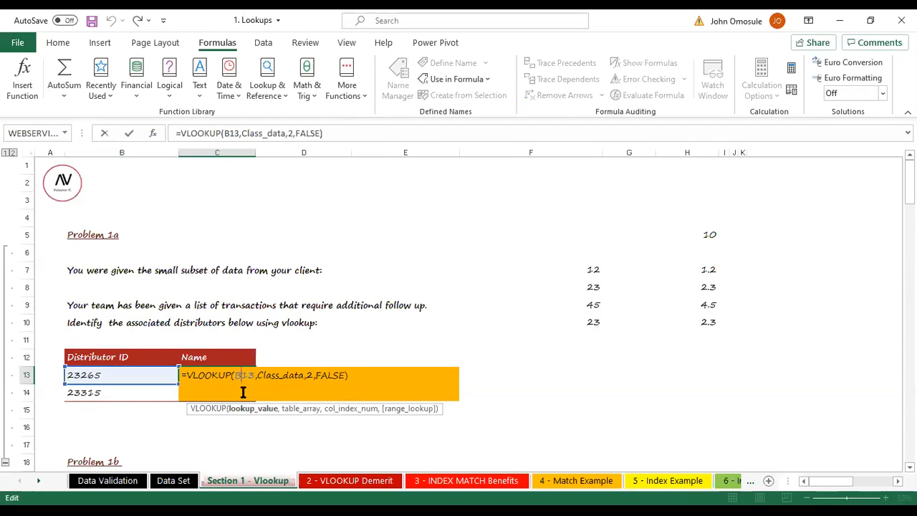
key("F4")
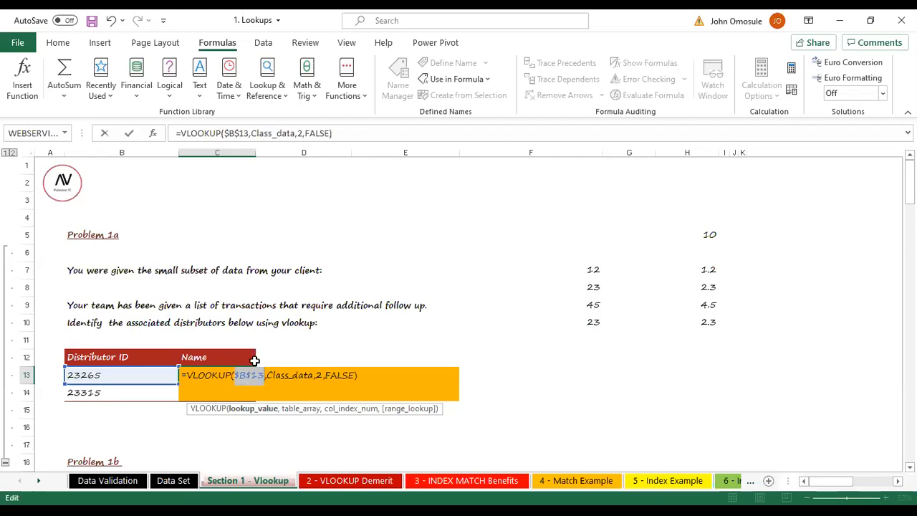
key("F4")
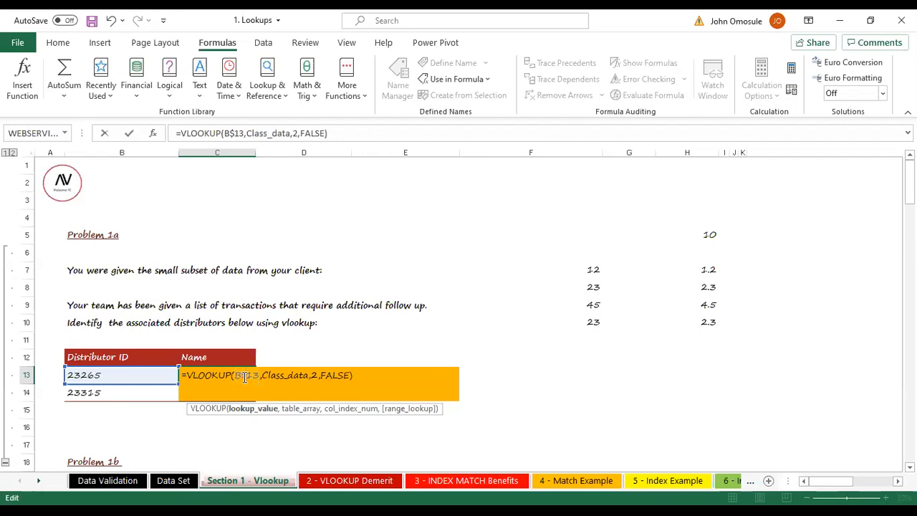
key("F4")
key("F4")
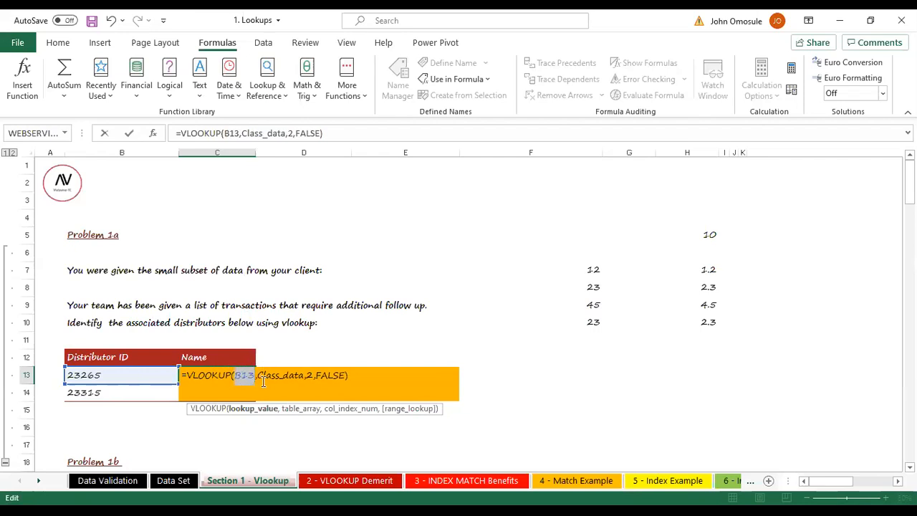
left_click(253, 374)
key("F4")
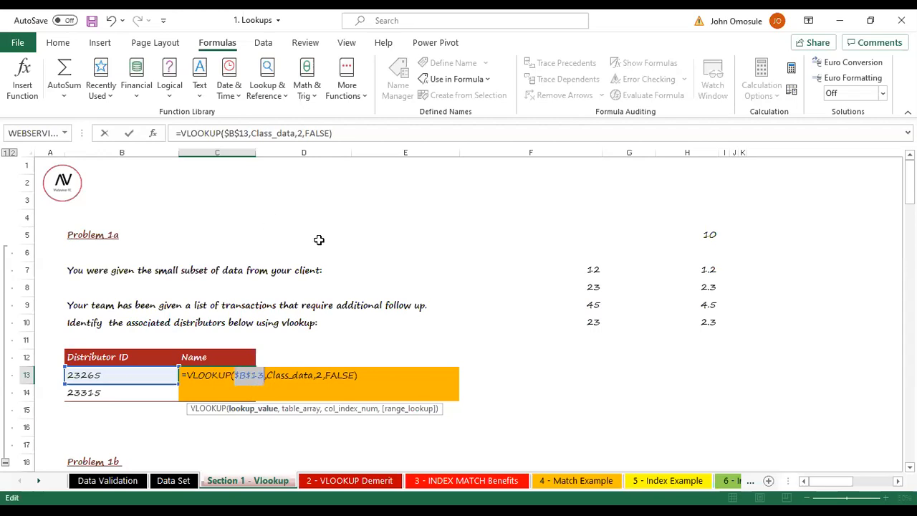
Change the lookup value in C13's VLOOKUP formula to D13.
left_click(328, 341)
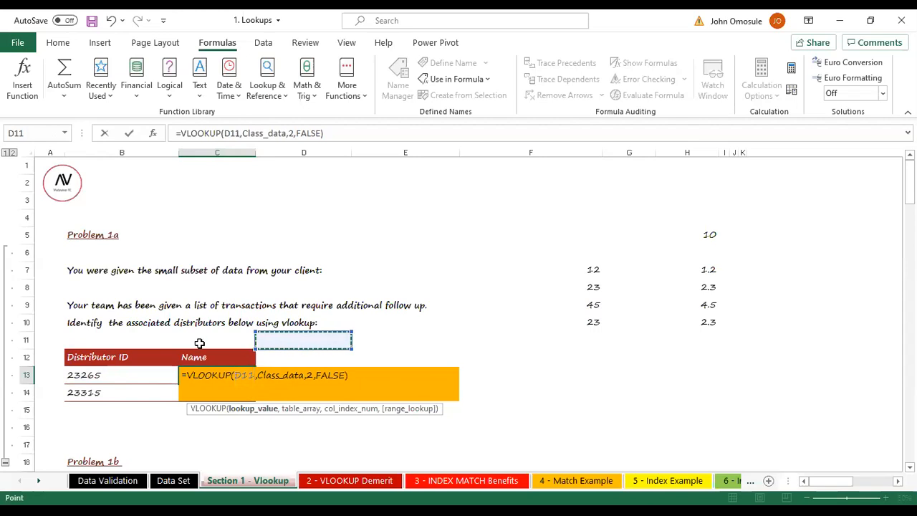
key("BackSpace")
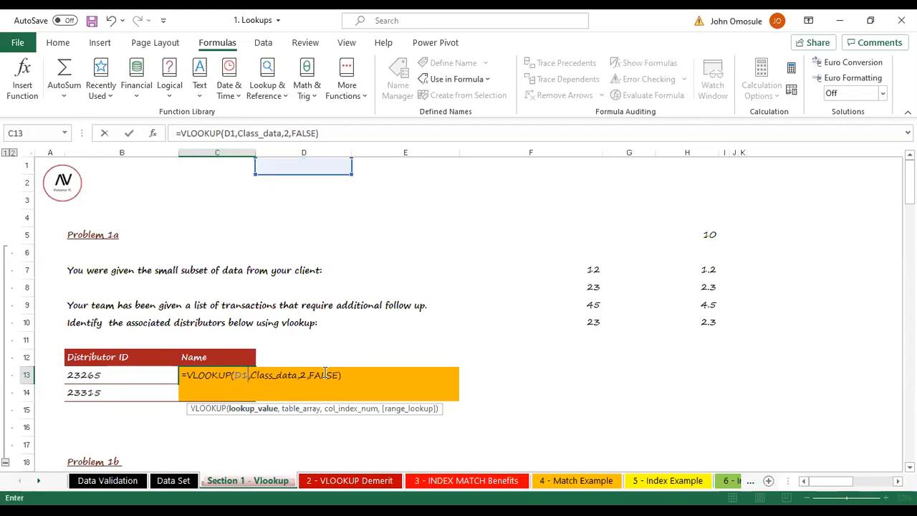
type("3")
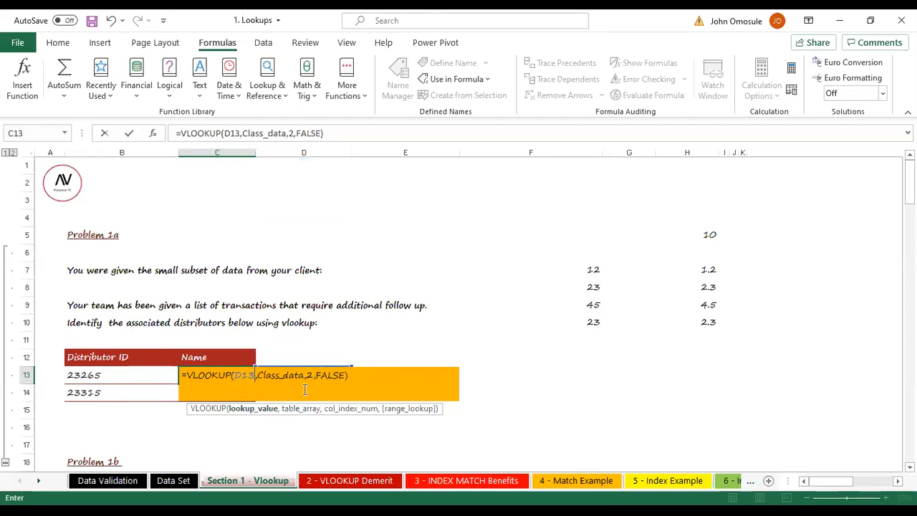
key("Return")
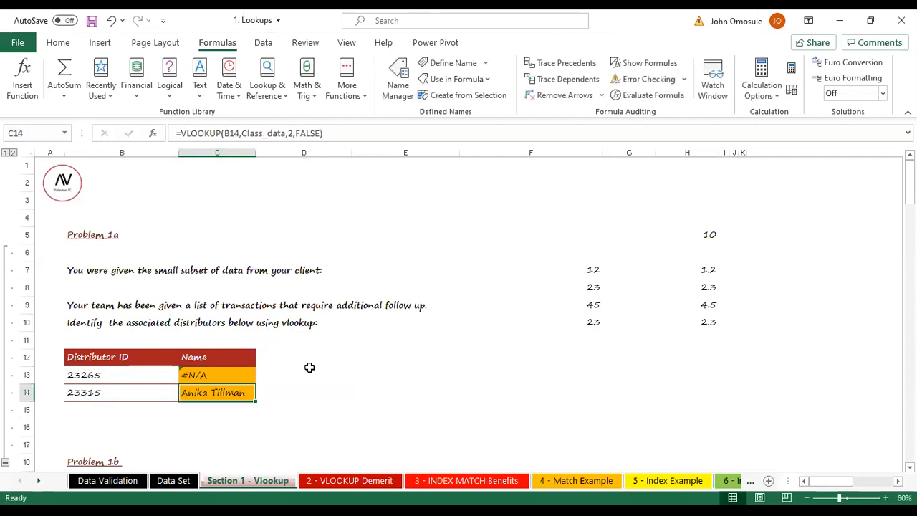
Set the lookup value in C13's VLOOKUP formula to B13 and fill the formula down to C14.
double_click(231, 373)
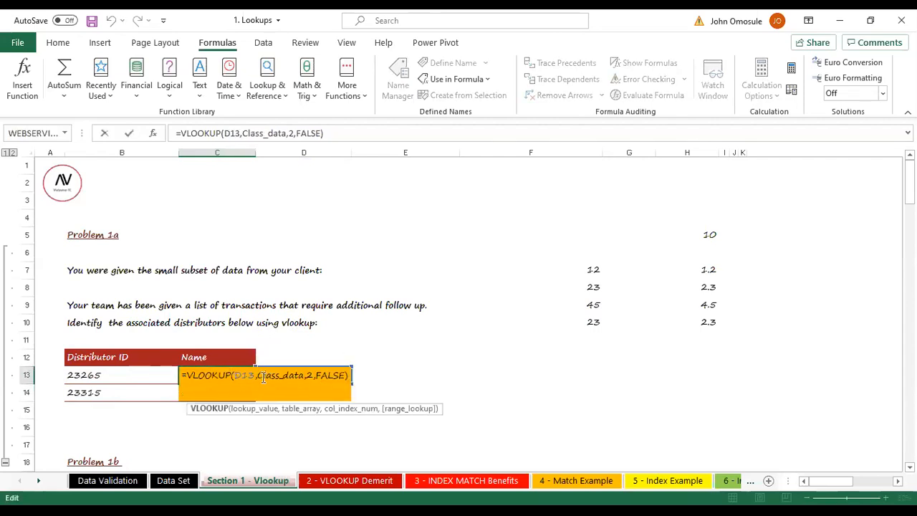
double_click(245, 374)
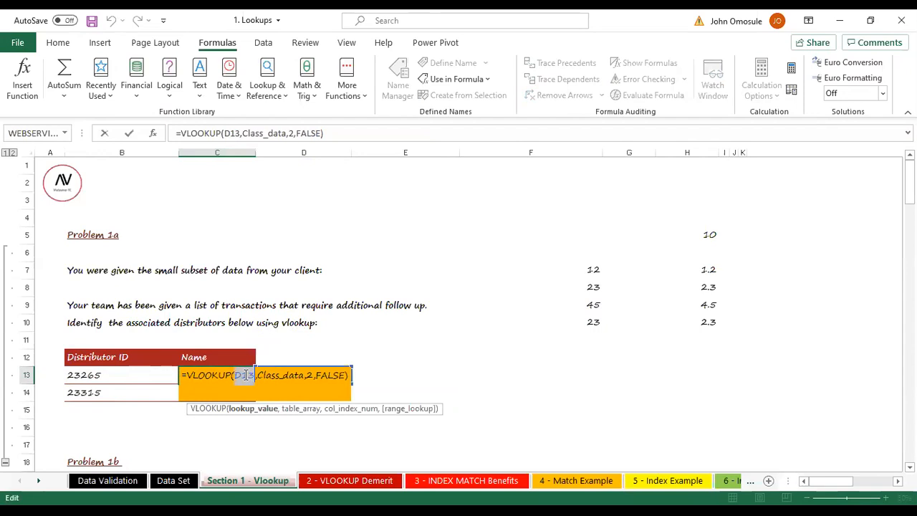
left_click(237, 375)
key("Delete")
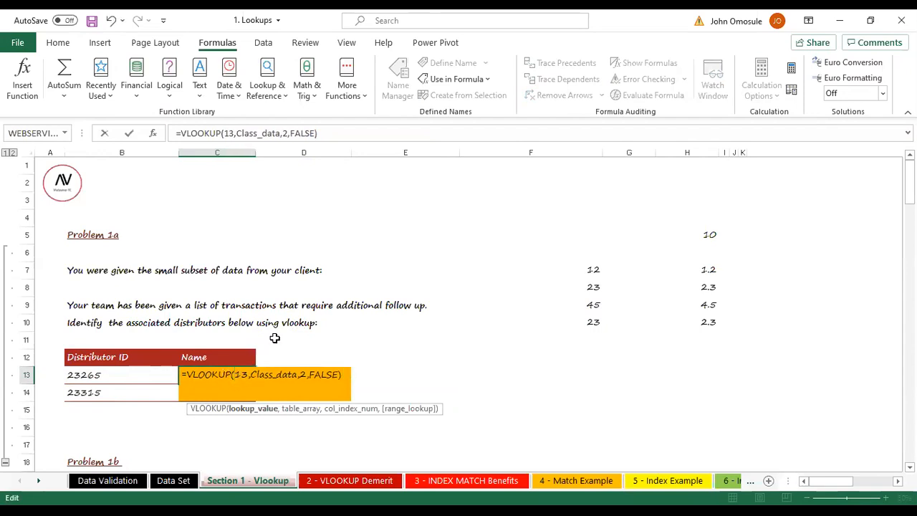
type("B")
key("Return")
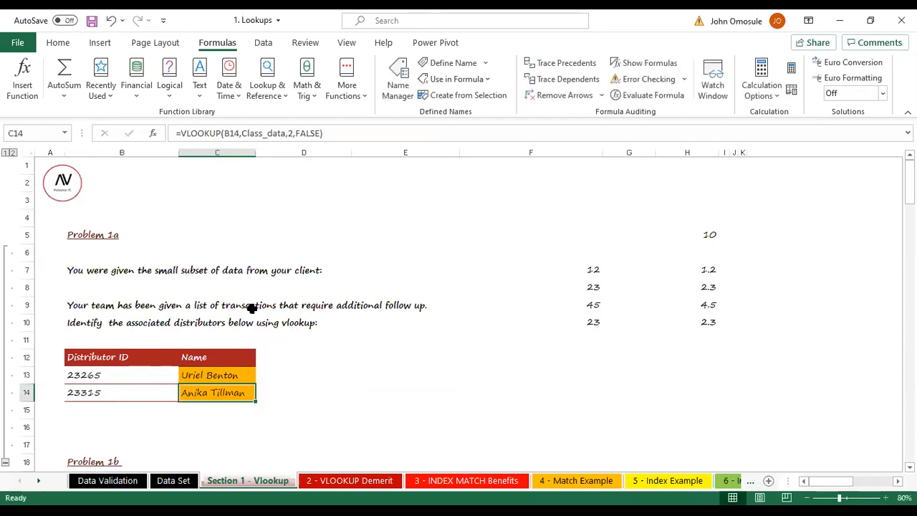
left_click(211, 375)
double_click(256, 386)
left_click(262, 380)
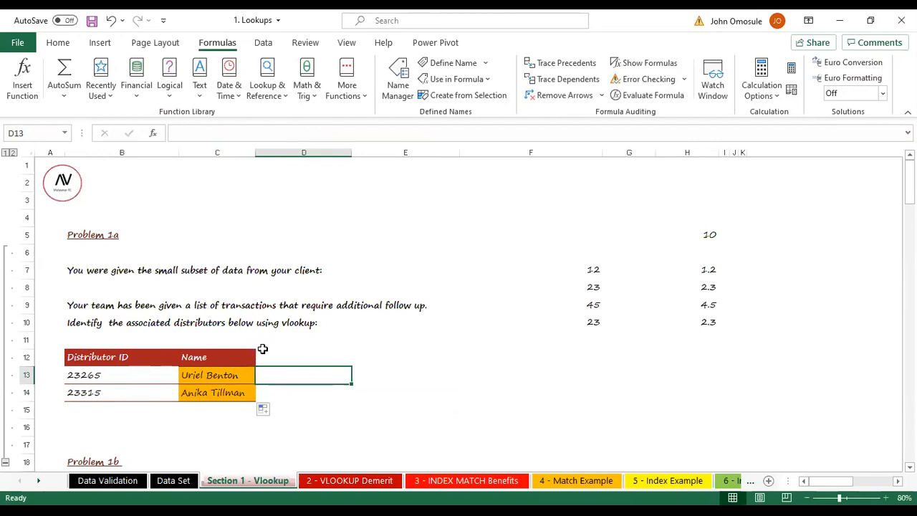
Select the first Sales Channel cell, C23, in Problem 1b and switch to the Data Set sheet.
scroll(259, 349, "down", 3)
scroll(259, 351, "down", 2)
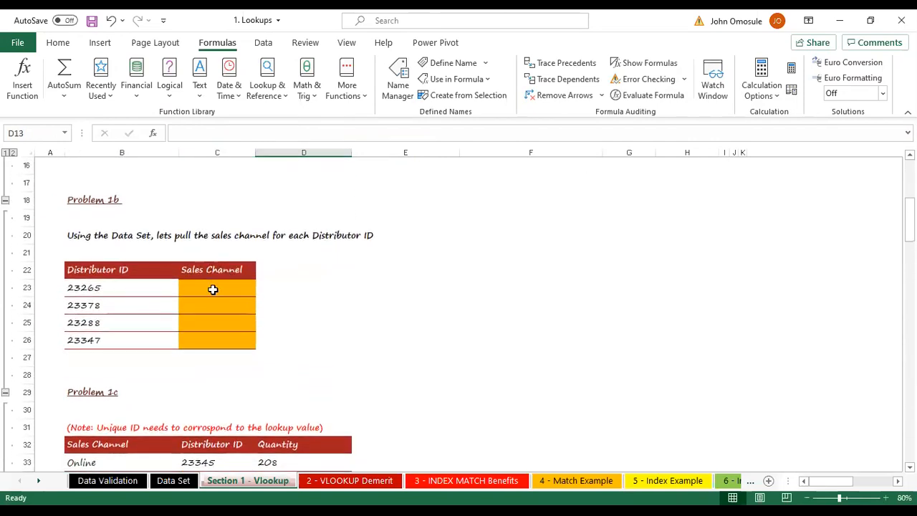
left_click(225, 293)
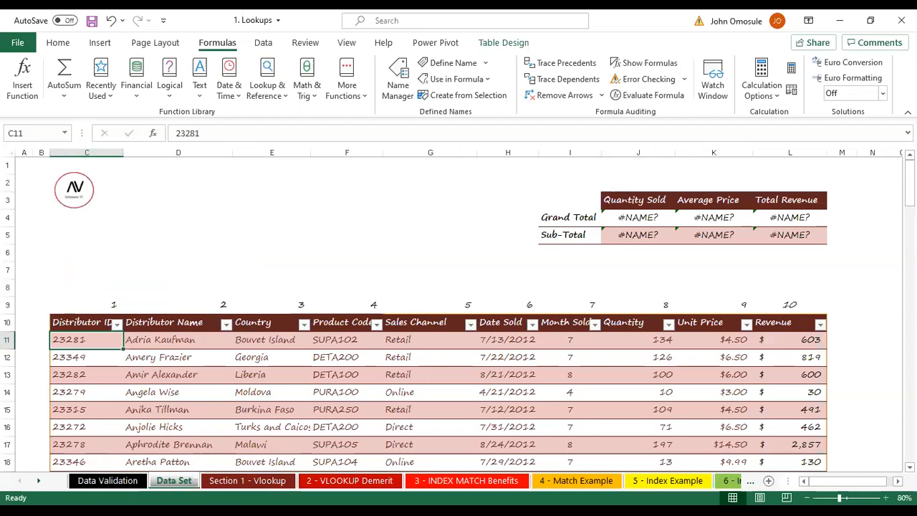
left_click(242, 484)
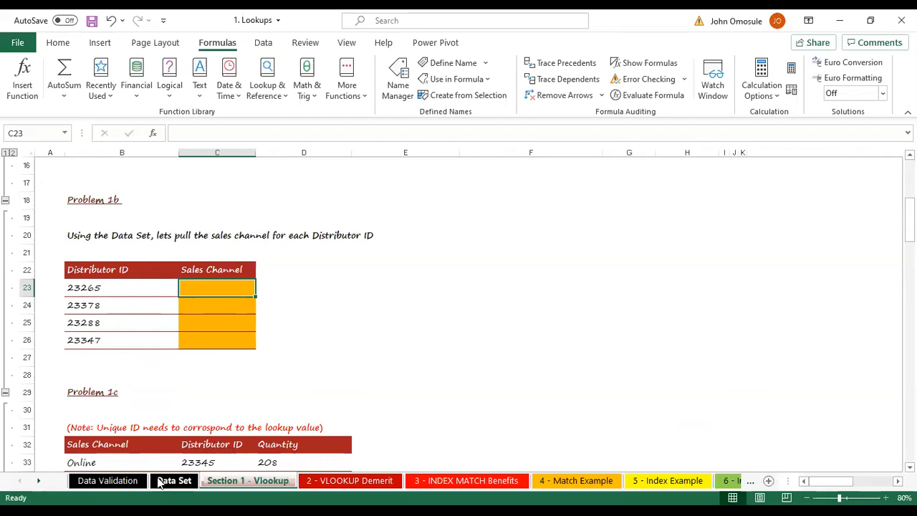
left_click(174, 481)
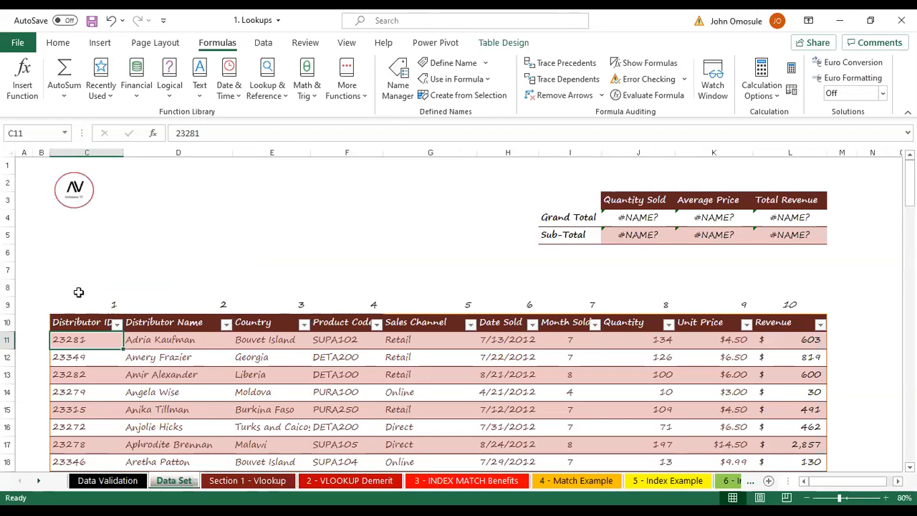
Align the column numbers in C9:L9 of the Data Set sheet to the middle vertically and to the left horizontally.
left_click(9, 305)
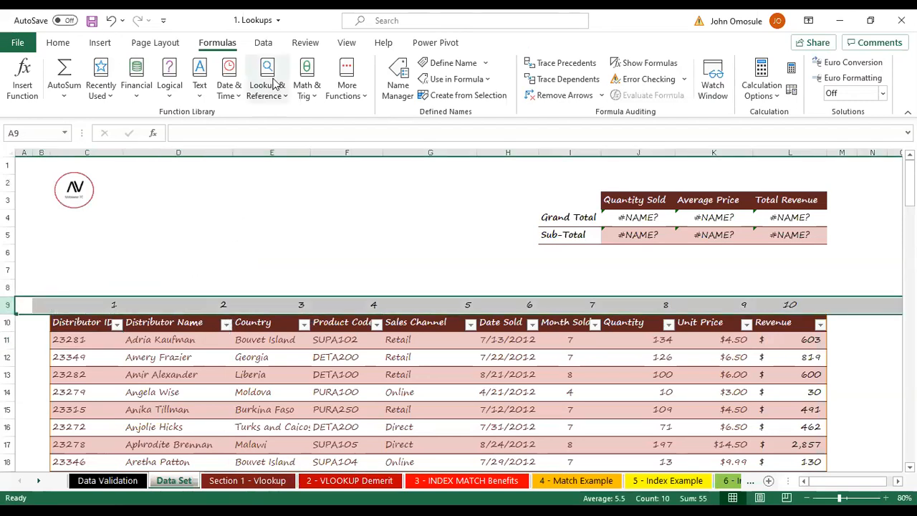
left_click(57, 43)
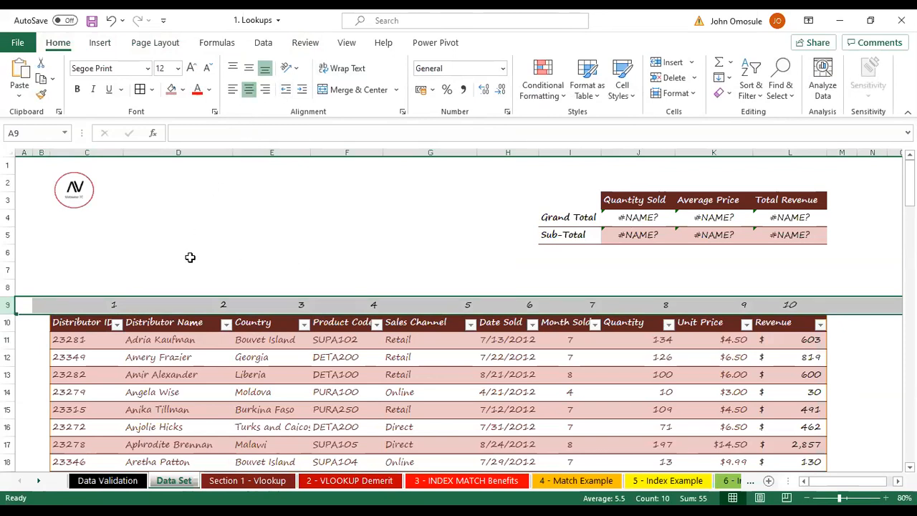
left_click(248, 89)
left_click(271, 217)
left_click_drag(108, 307, 814, 303)
left_click(249, 68)
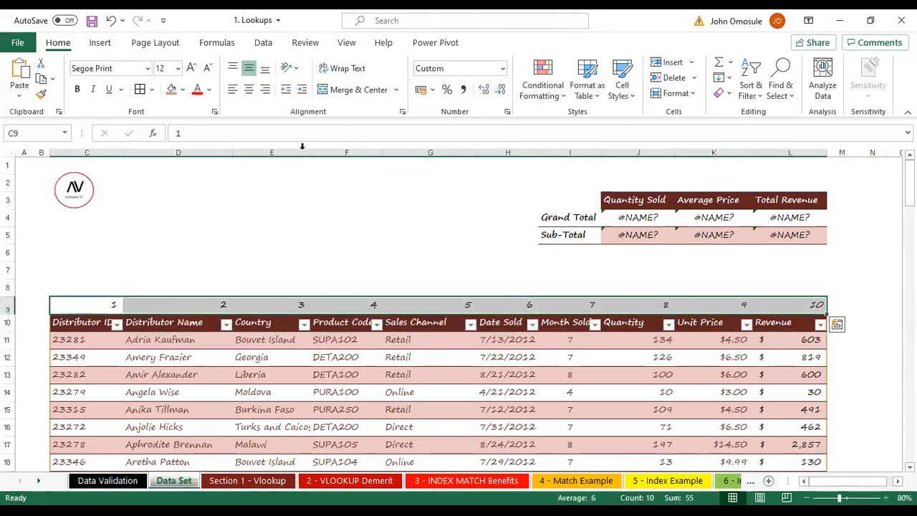
left_click(249, 89)
left_click(245, 91)
left_click(231, 91)
left_click(288, 254)
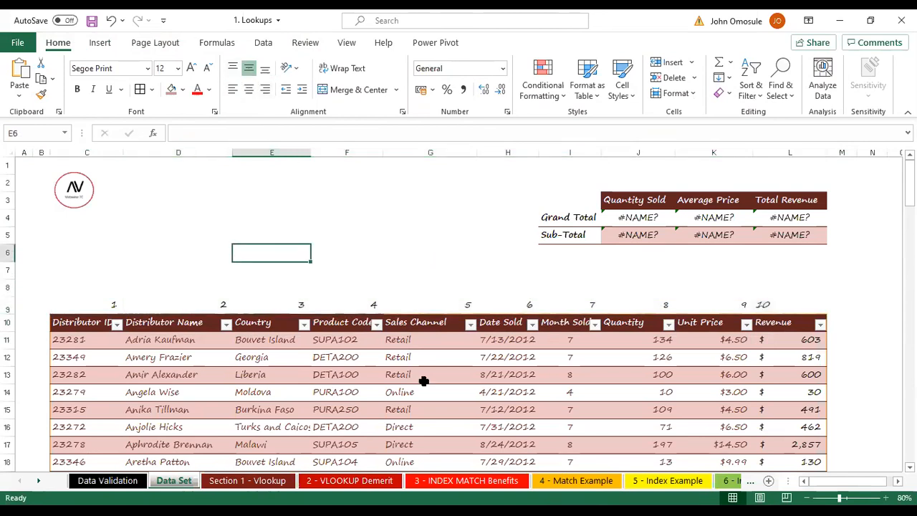
Start a VLOOKUP formula in C23 of Section 1 - Vlookup with B23 as lookup value and Class_data as table array.
left_click(437, 310)
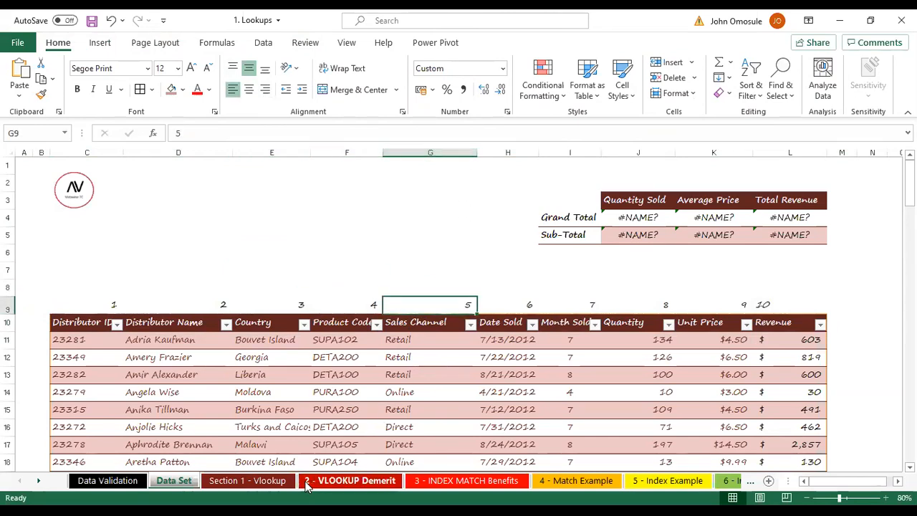
left_click(243, 482)
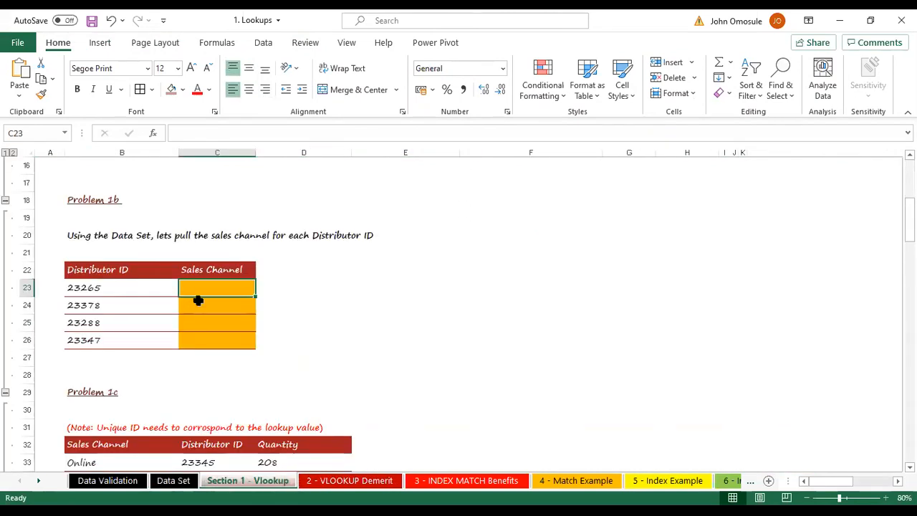
type("=")
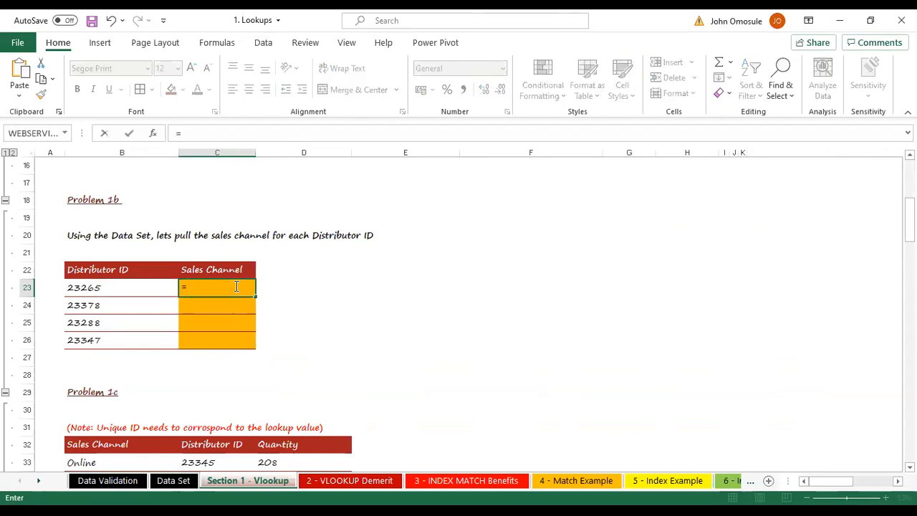
type("vlo")
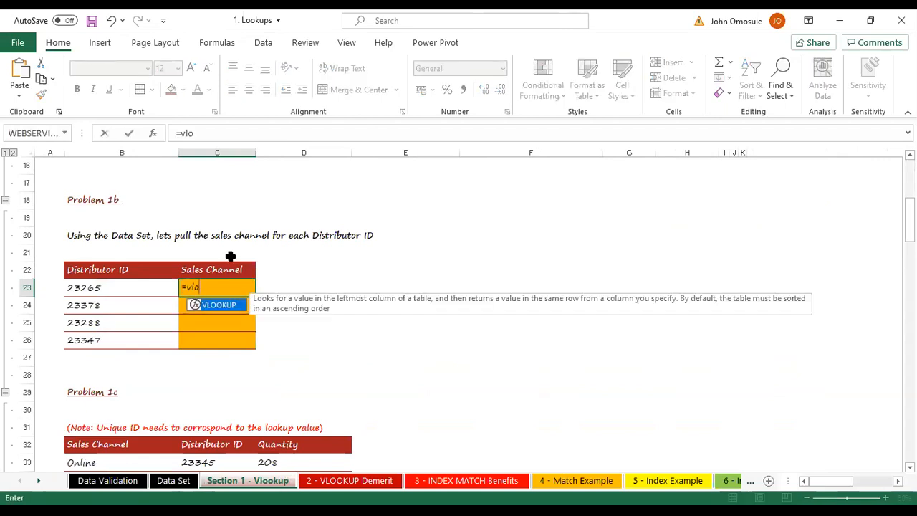
double_click(223, 306)
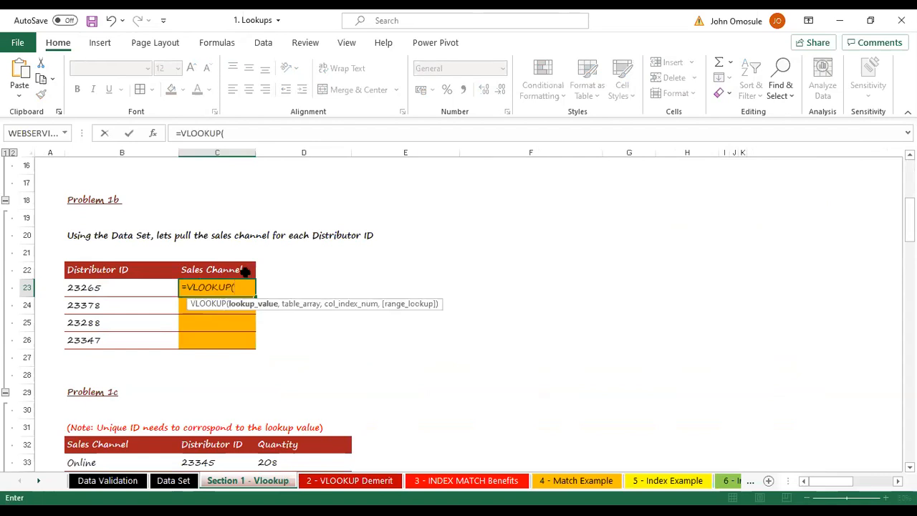
left_click(89, 288)
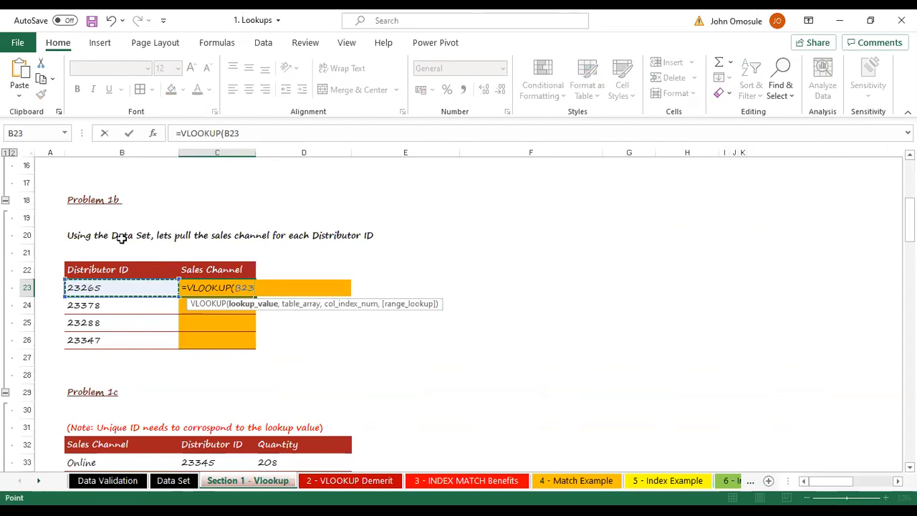
type(",")
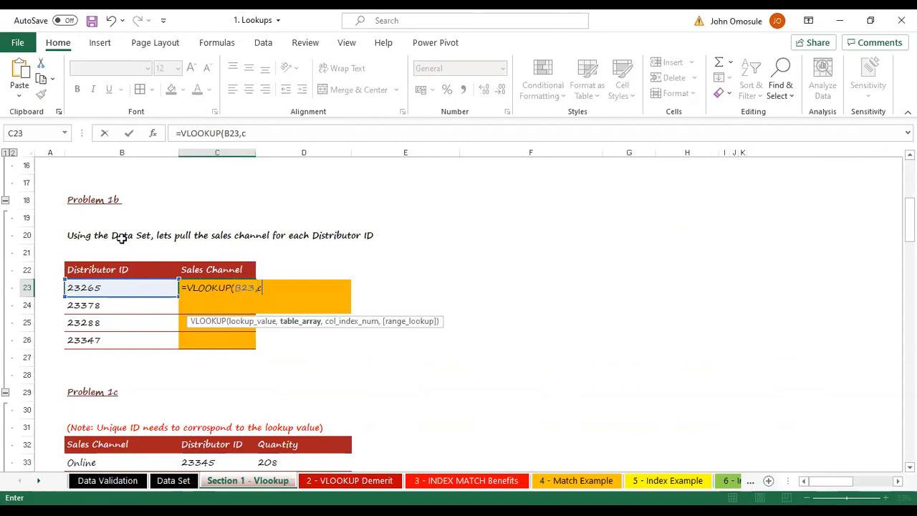
type("c")
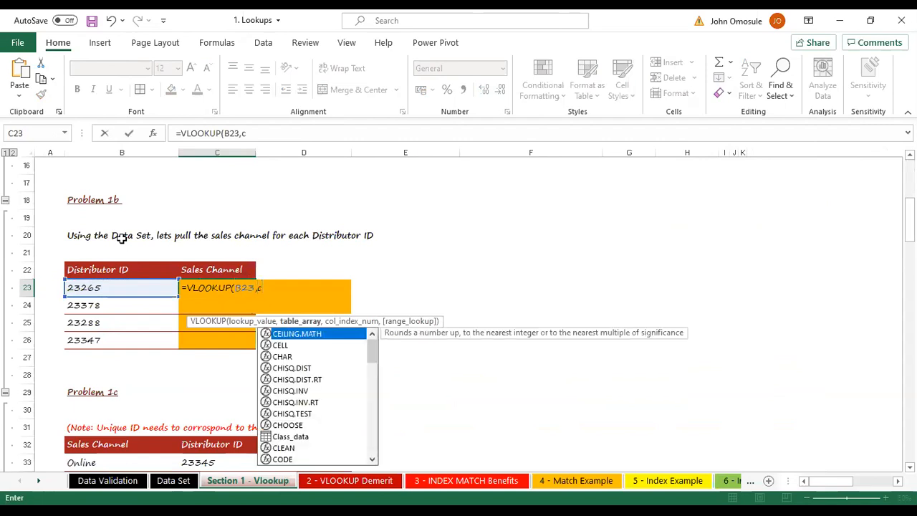
type("las")
double_click(290, 334)
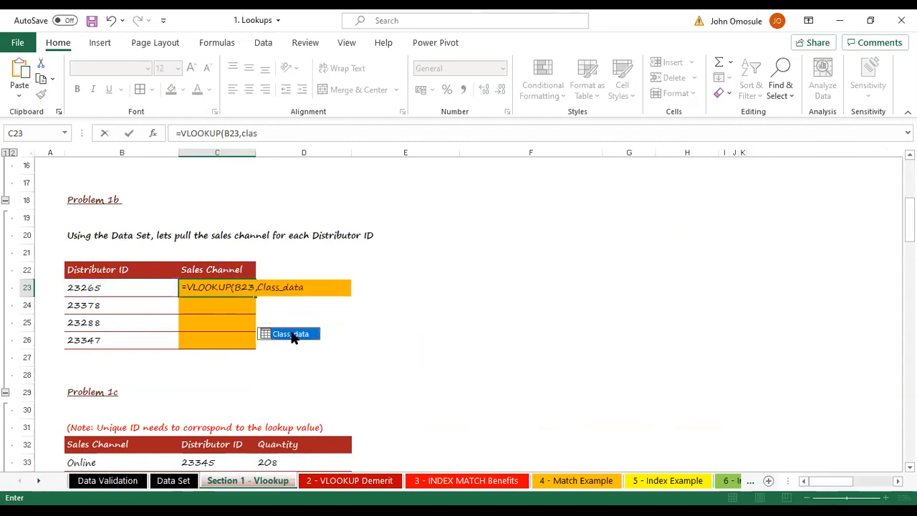
Complete C23's VLOOKUP formula with column index 5 and the exact match option FALSE.
type(",")
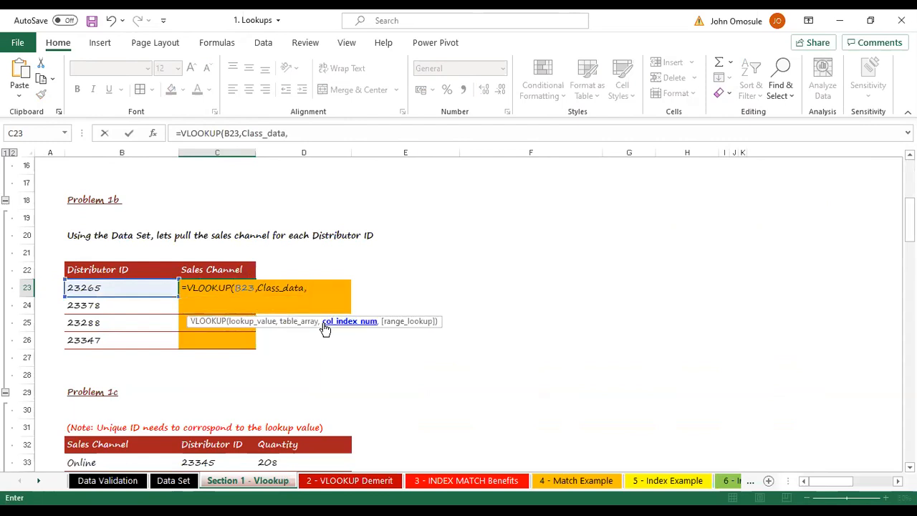
type("5,")
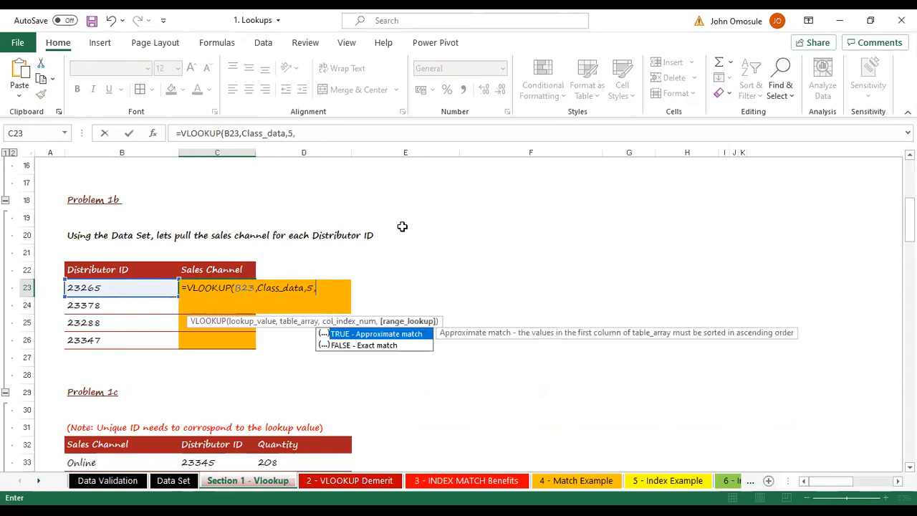
left_click(356, 346)
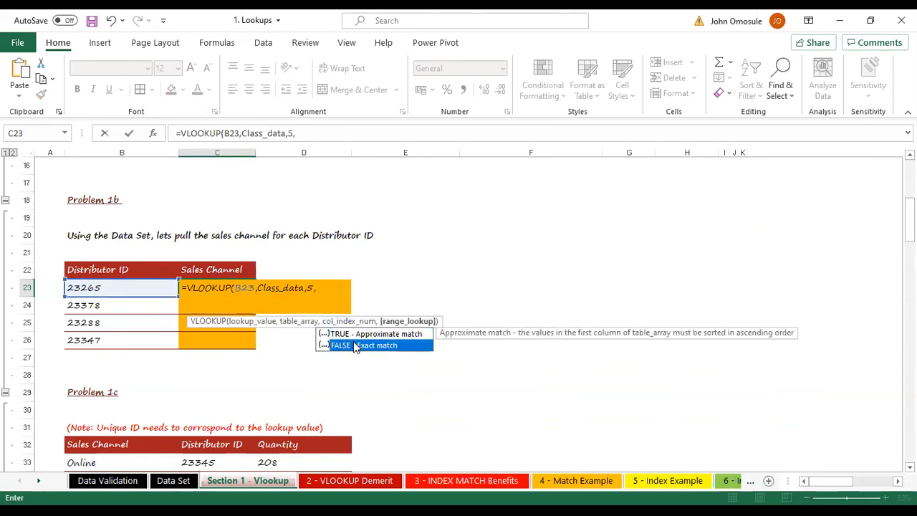
left_click(330, 286)
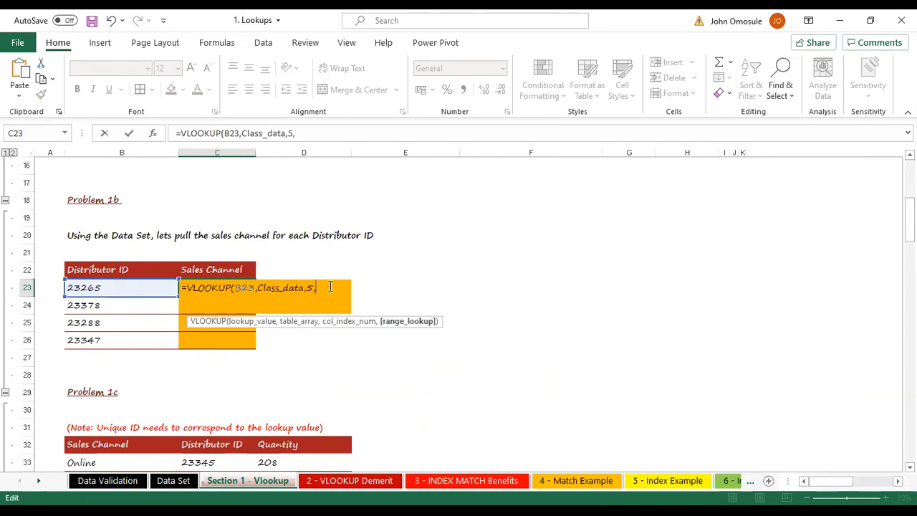
type("0")
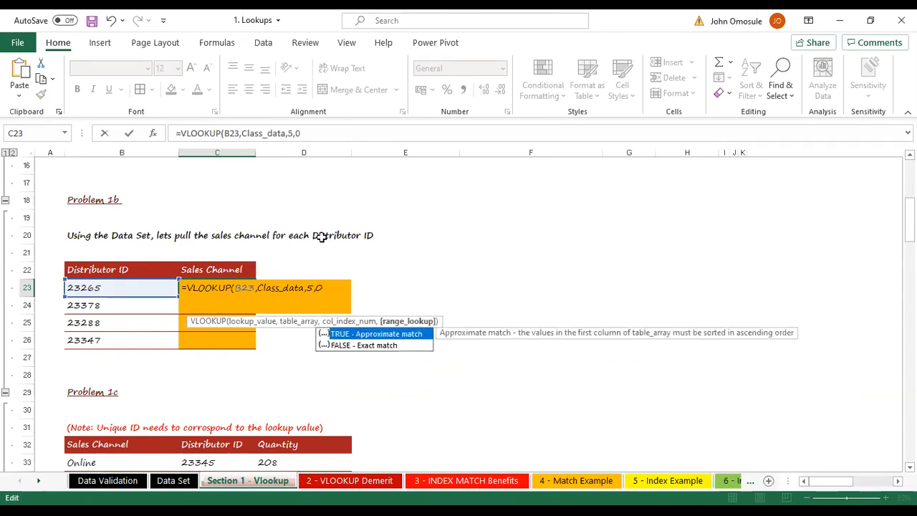
double_click(348, 345)
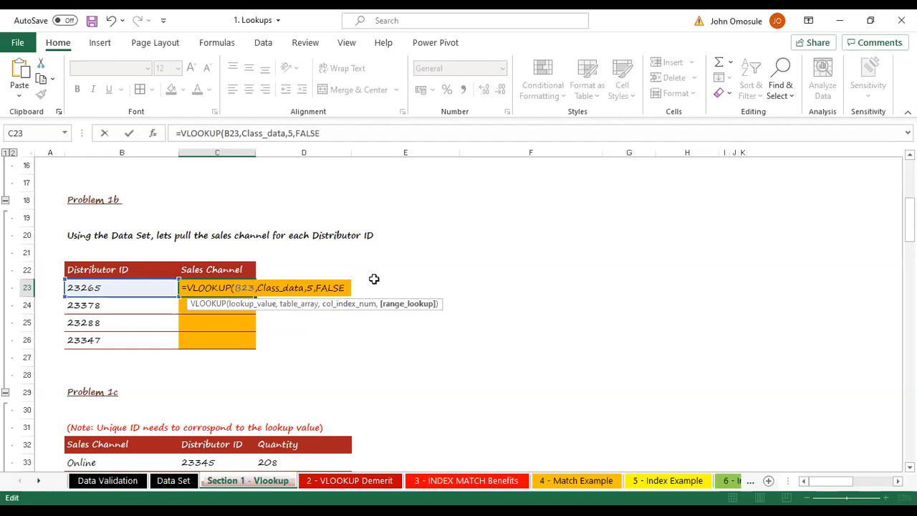
type(")")
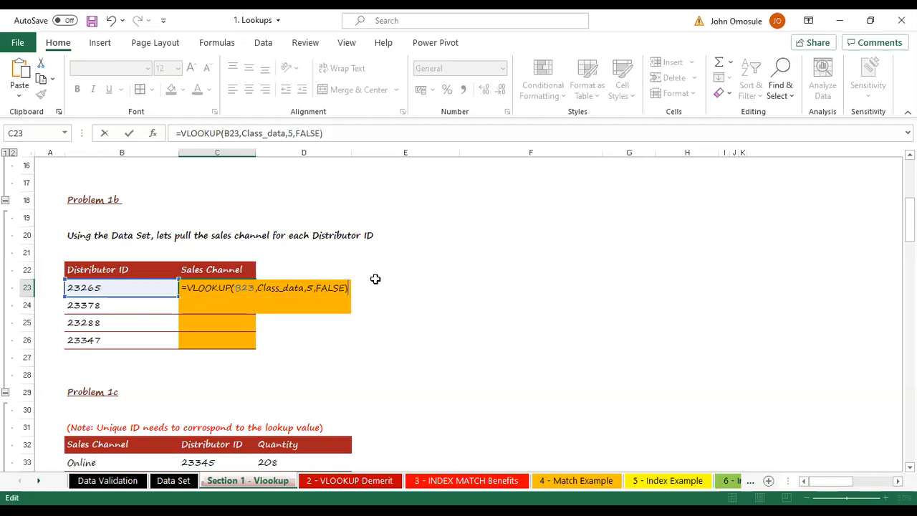
key("Return")
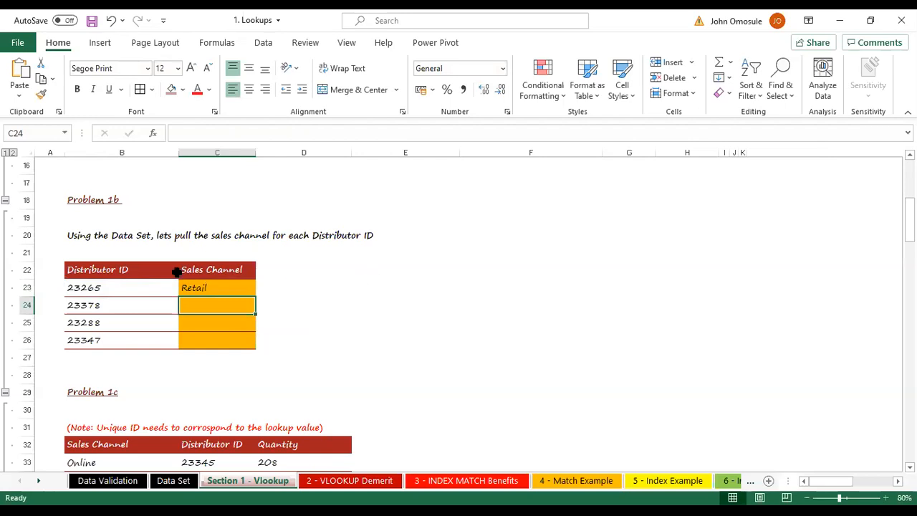
Copy the distributor ID in B23 and switch to the Data Set sheet.
left_click(74, 289)
left_click(223, 288)
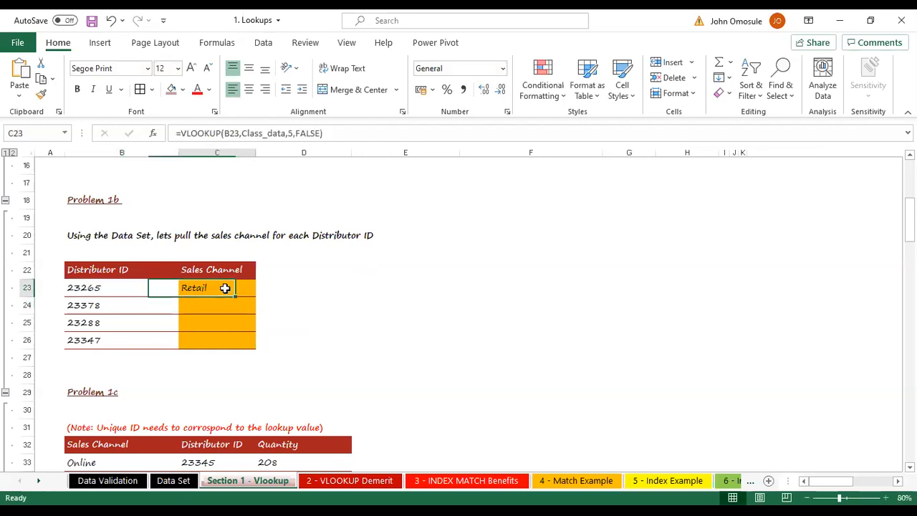
left_click(75, 288)
key("F2")
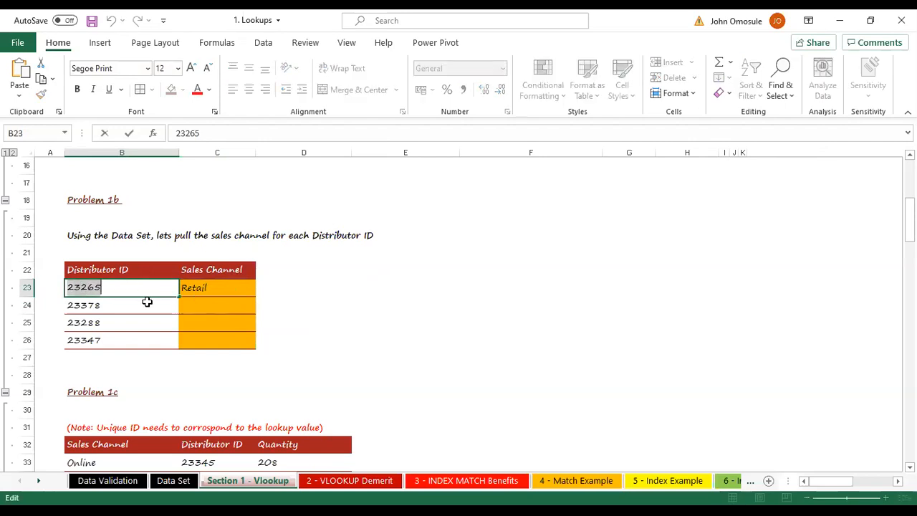
key("Escape")
left_click(175, 480)
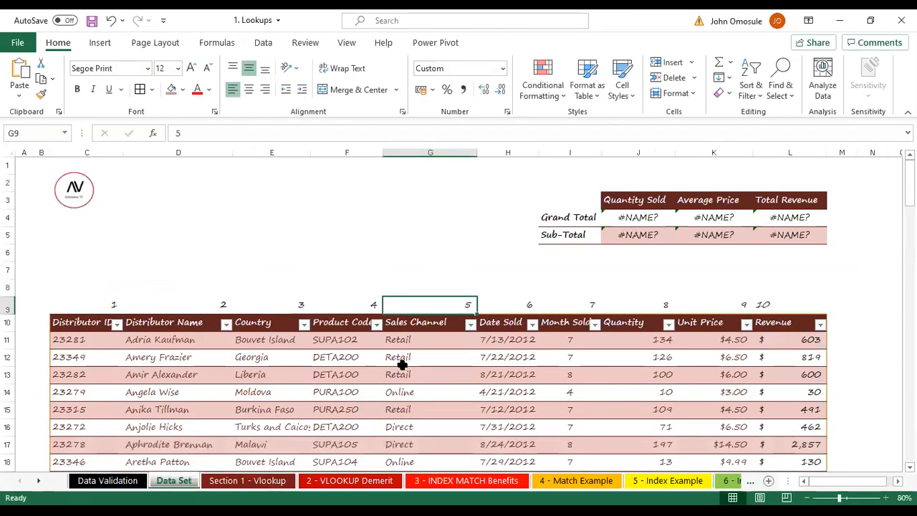
Find the copied distributor ID in the Data Set sheet and check the Sales Channel value in its row.
key("ctrl+f")
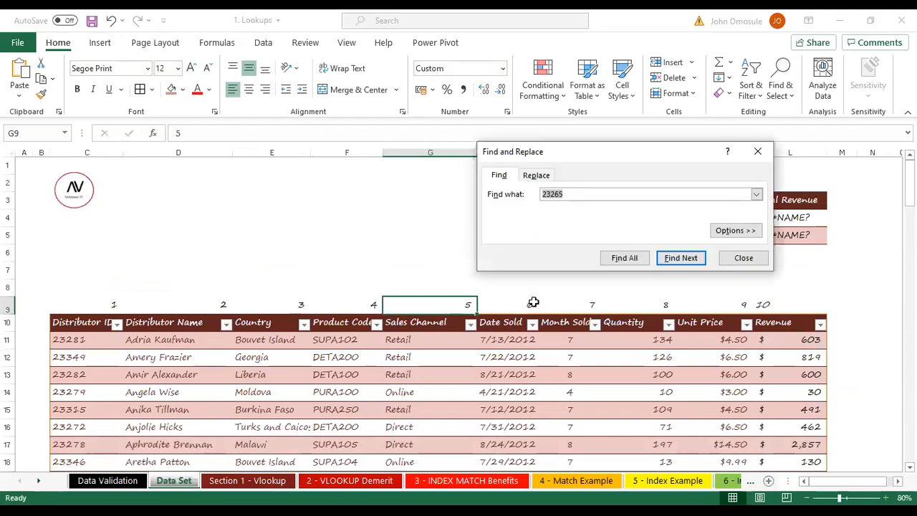
left_click(573, 195)
left_click_drag(530, 193, 520, 197)
key("ctrl+v")
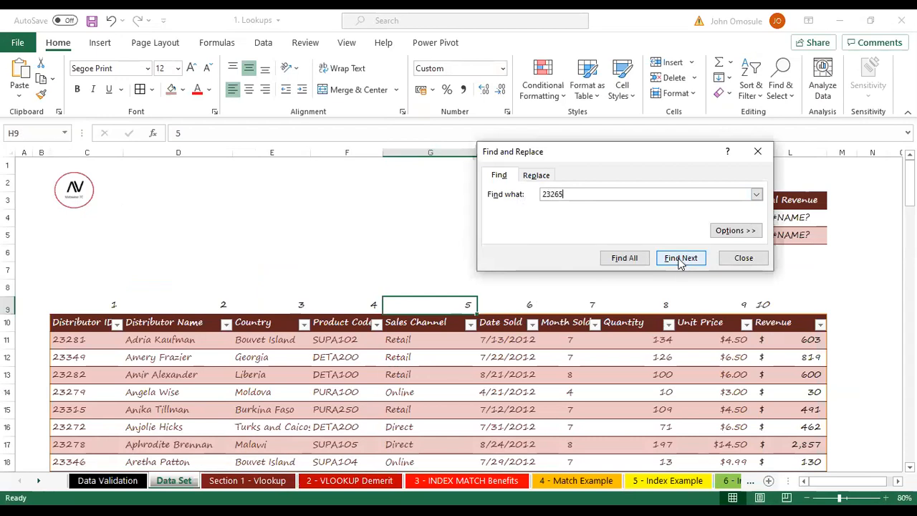
left_click(681, 259)
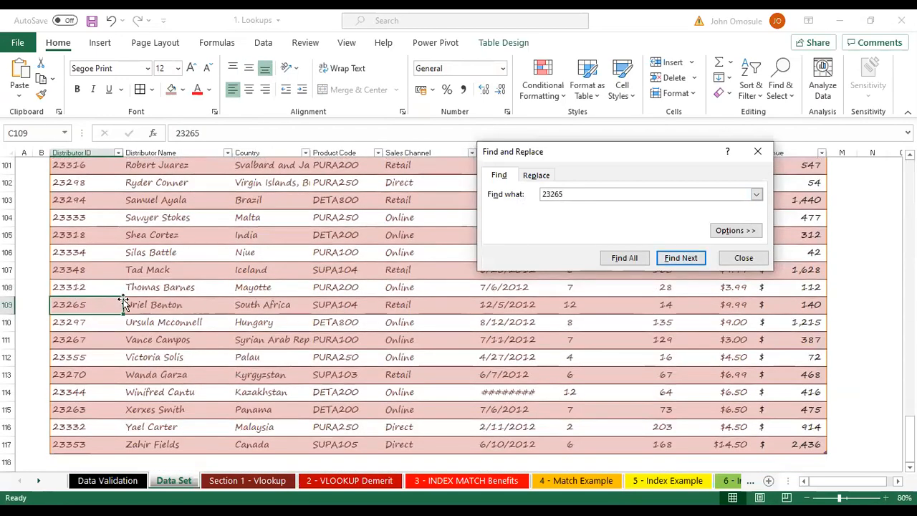
left_click(405, 303)
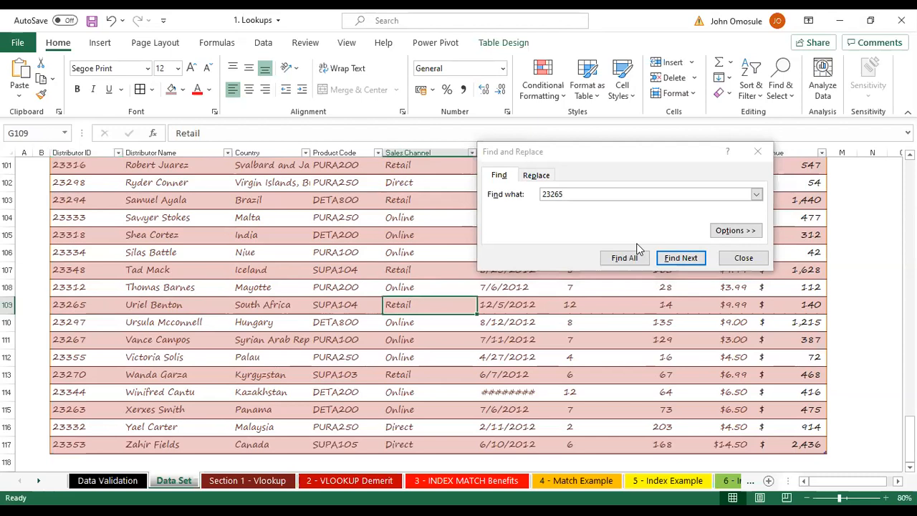
left_click(757, 151)
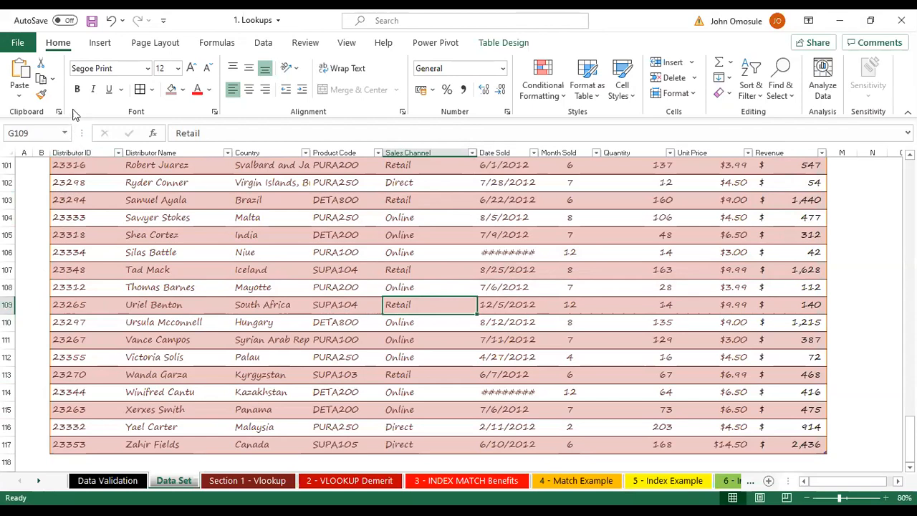
Examine the entries in the Data Set's Distributor ID column and select the whole column including its header.
left_click(73, 200)
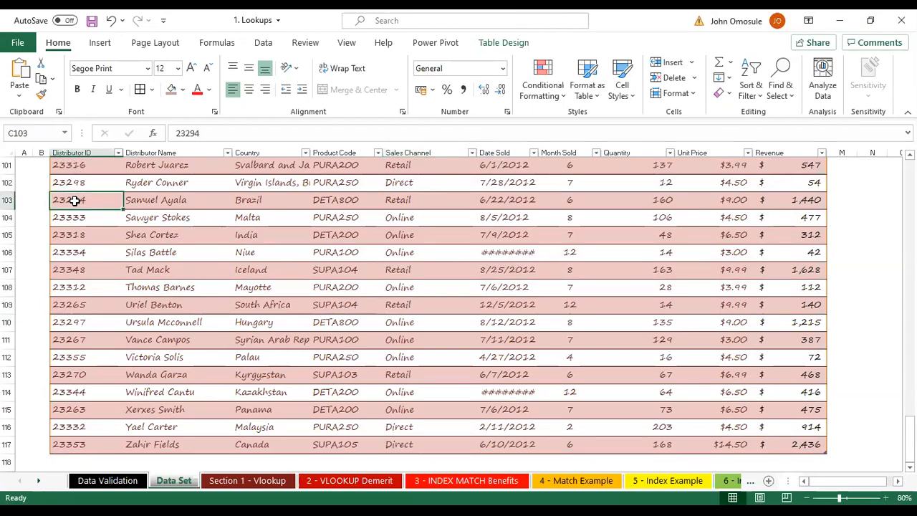
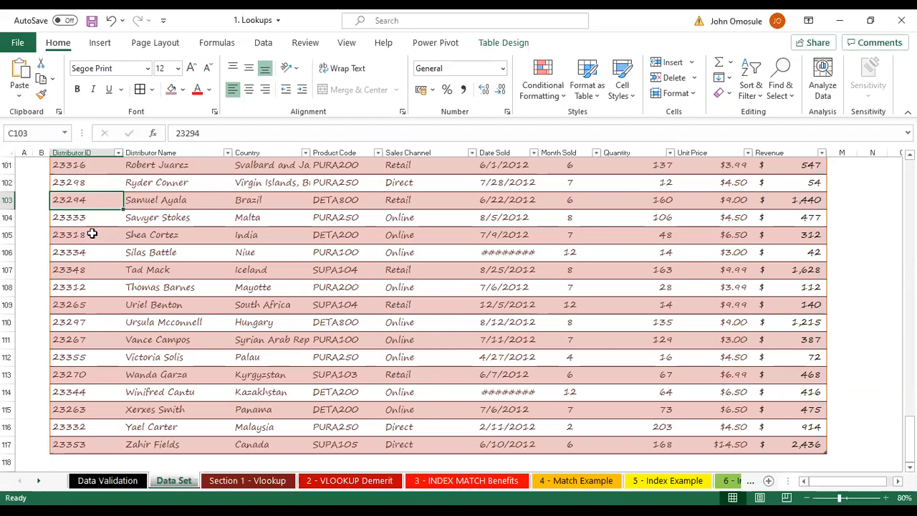
left_click(86, 237)
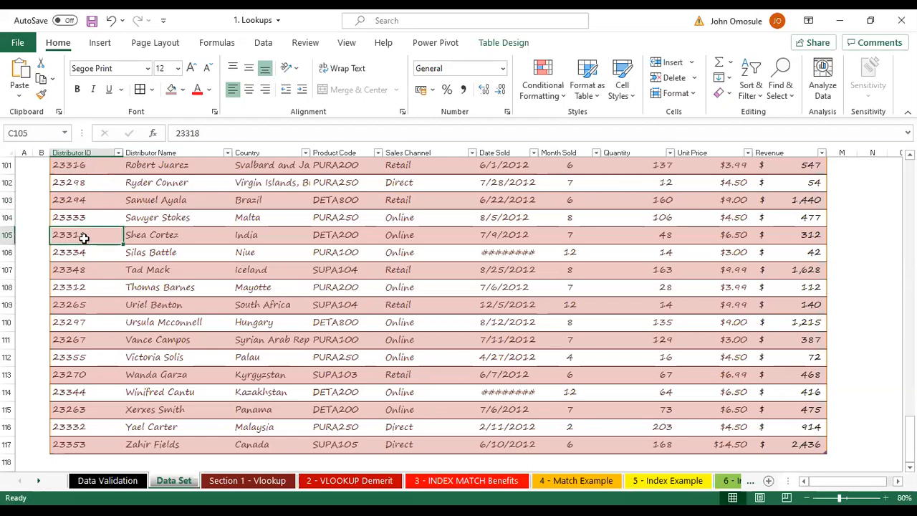
left_click(76, 326)
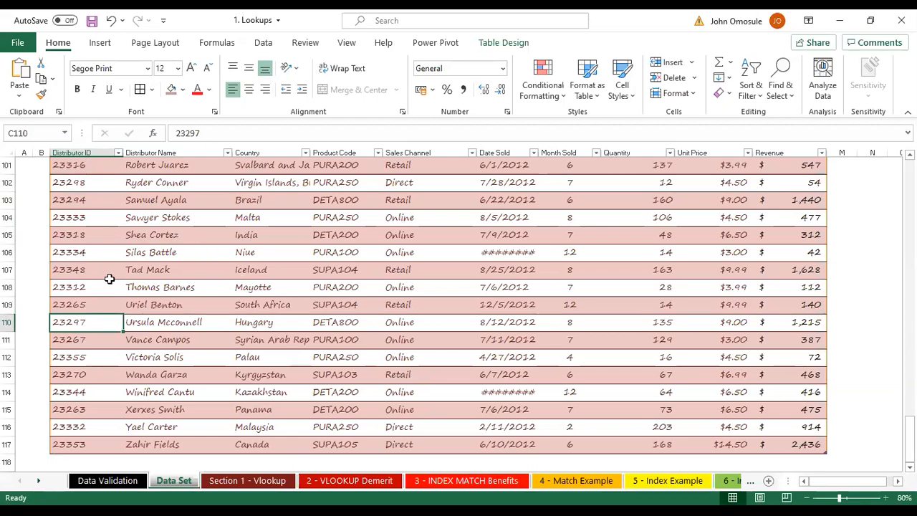
left_click(77, 153)
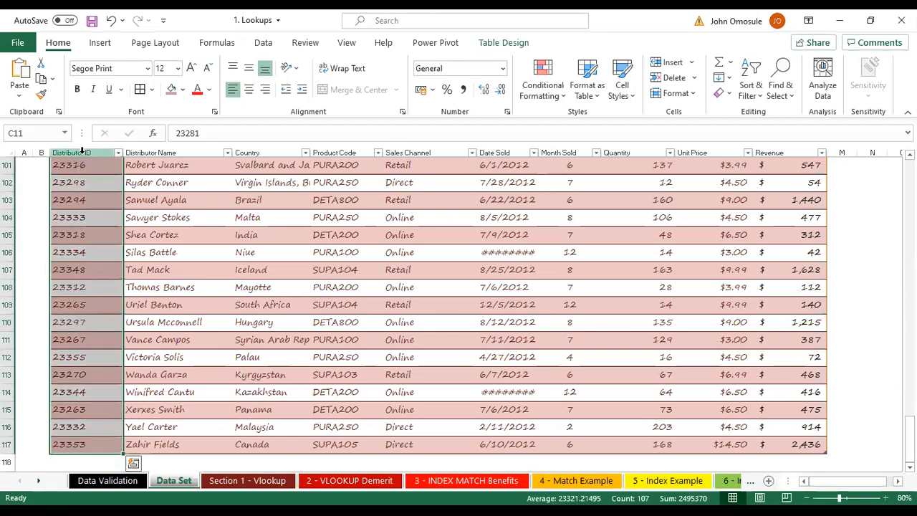
left_click(84, 151)
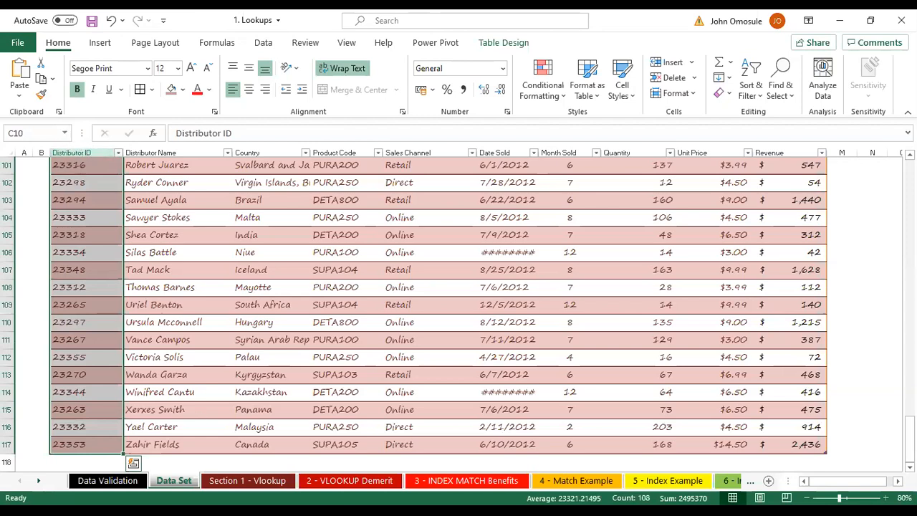
Fill the Sales Channel formula in C23 of Section 1 - Vlookup down to C26.
left_click(240, 483)
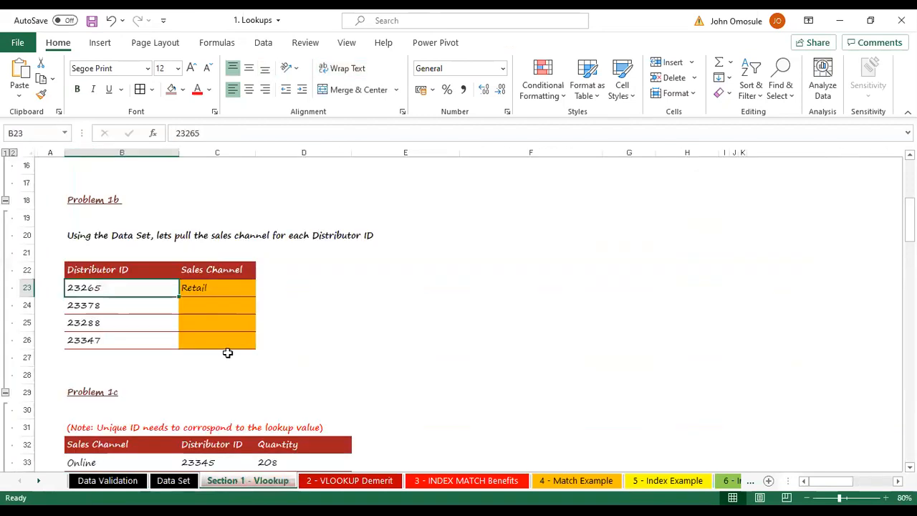
left_click(211, 290)
double_click(257, 297)
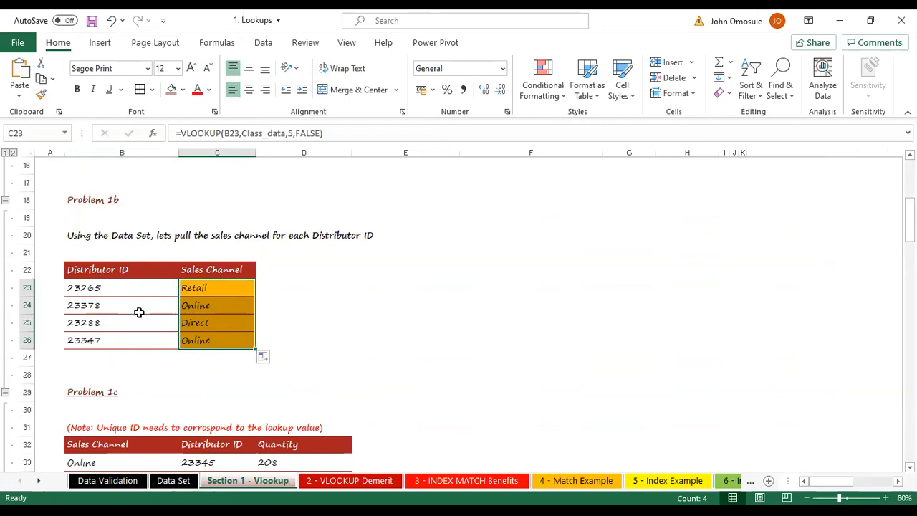
scroll(196, 309, "down", 4)
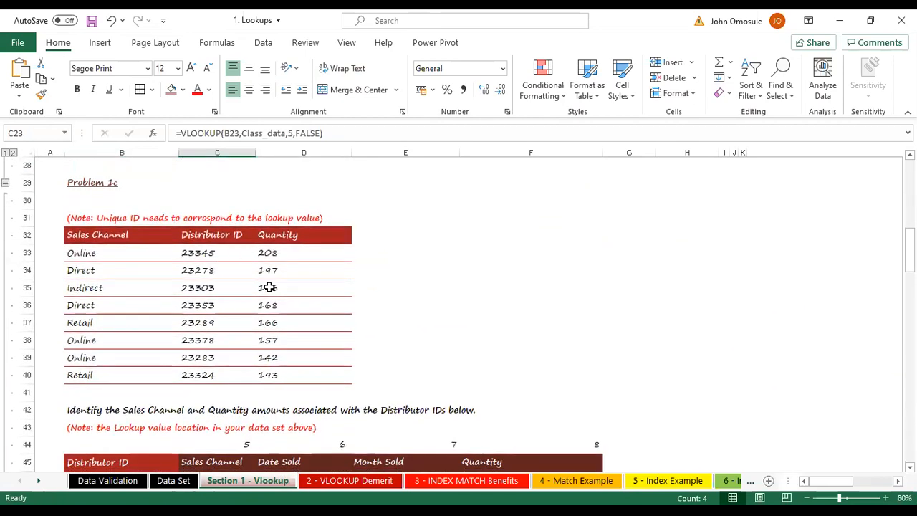
scroll(265, 287, "down", 3)
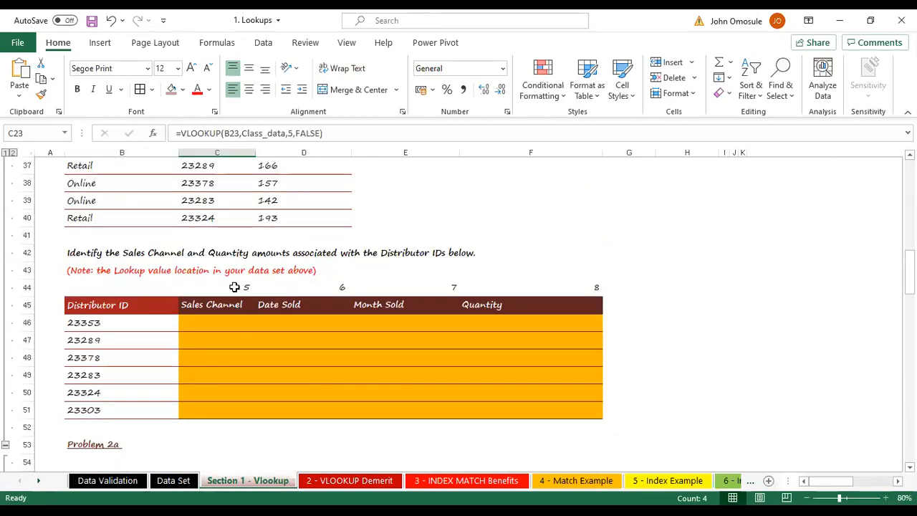
Look over the remaining lookup problems on the sheet, from Problem 1c through Problem 3b.
left_click(198, 318)
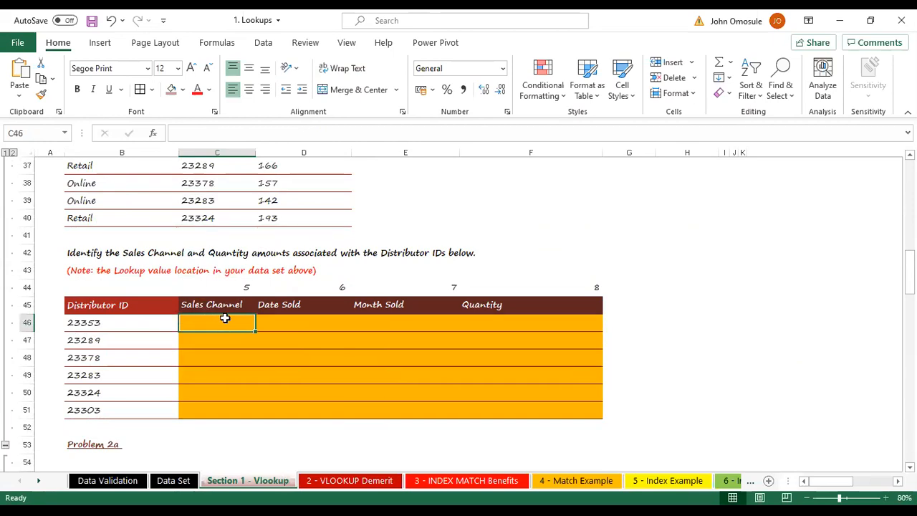
scroll(252, 338, "down", 6)
scroll(247, 307, "up", 2)
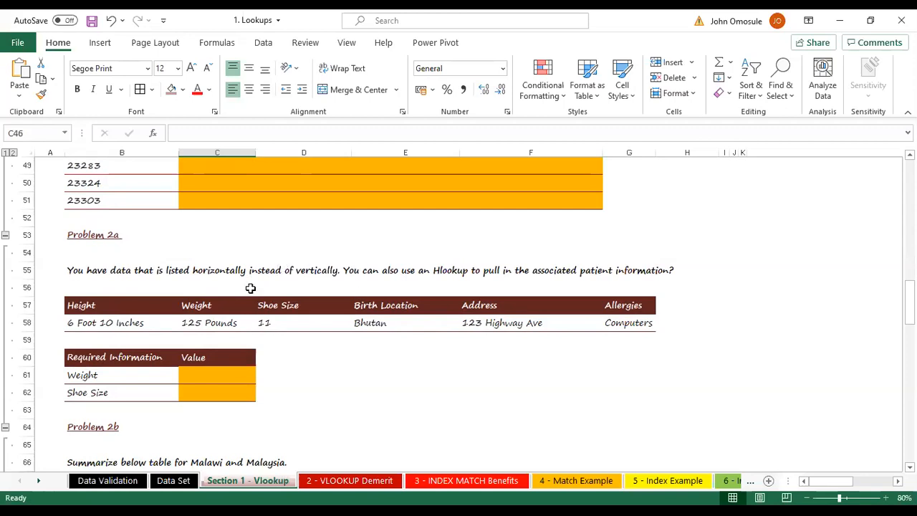
scroll(253, 244, "up", 8)
scroll(253, 244, "down", 7)
left_click(303, 202)
scroll(303, 205, "up", 5)
scroll(296, 208, "up", 4)
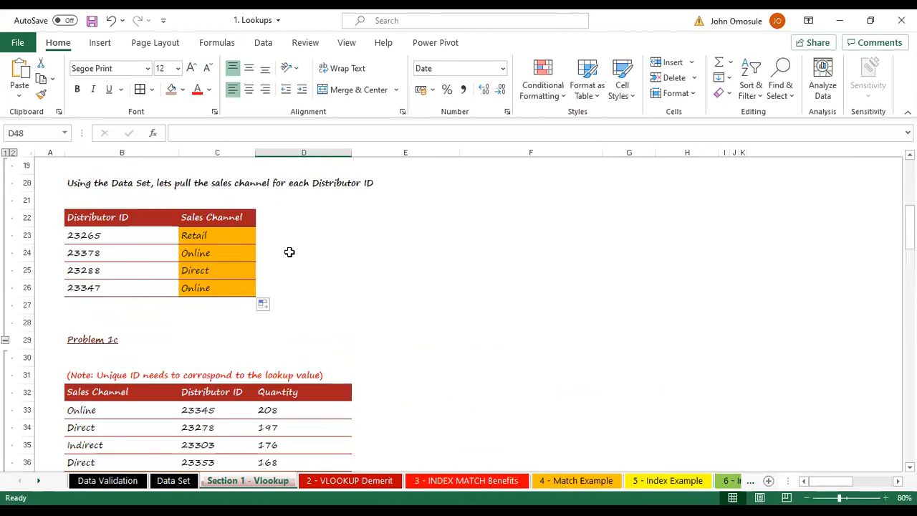
scroll(291, 252, "down", 11)
scroll(299, 323, "down", 4)
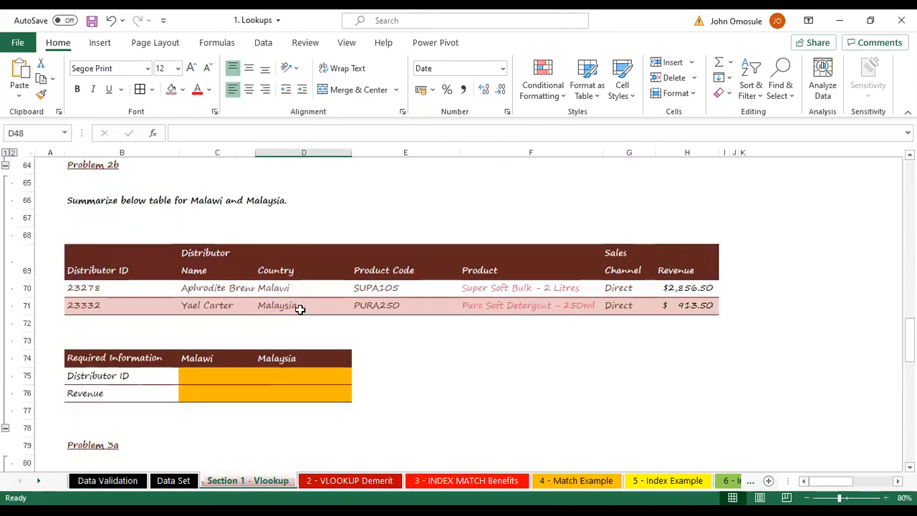
scroll(295, 283, "down", 7)
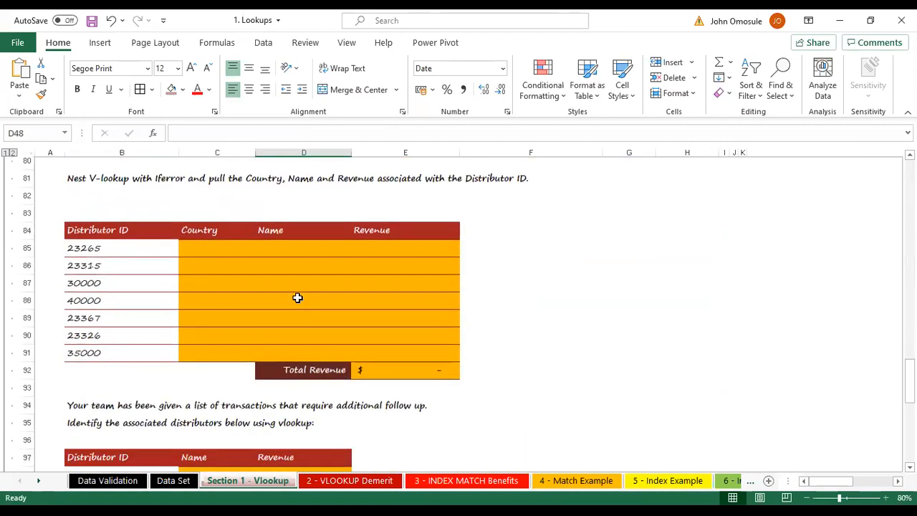
scroll(296, 293, "up", 2)
scroll(296, 293, "up", 3)
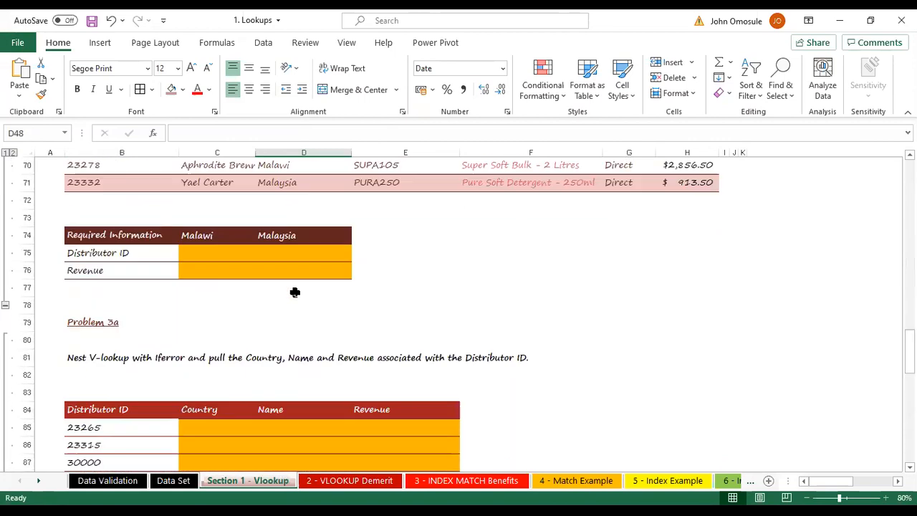
scroll(295, 291, "down", 8)
scroll(294, 290, "down", 7)
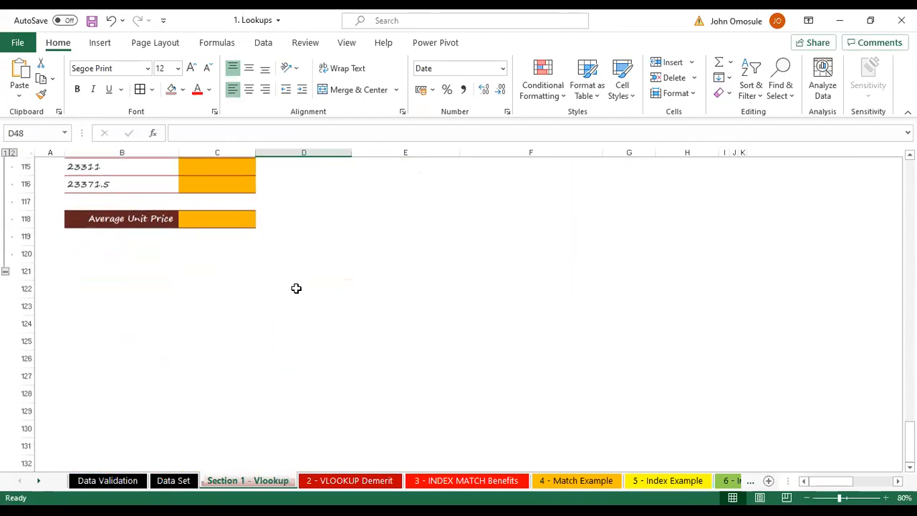
scroll(295, 286, "up", 7)
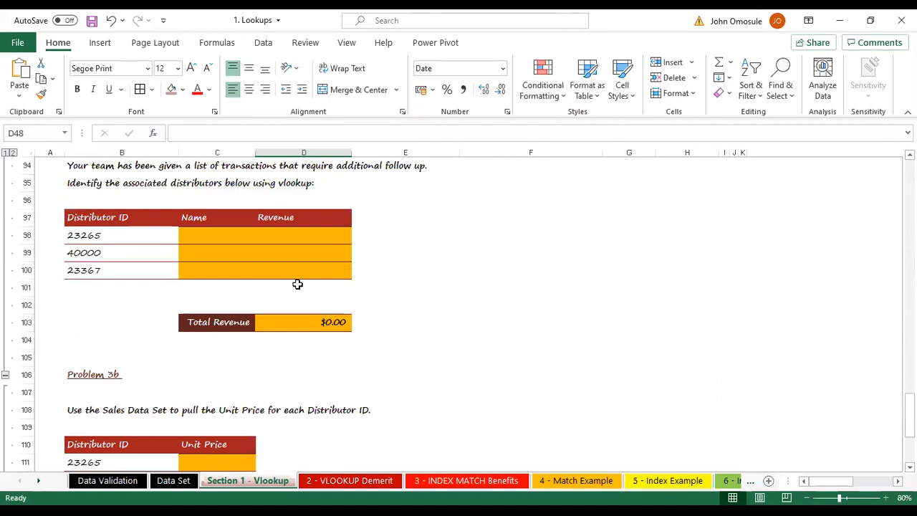
scroll(293, 274, "up", 9)
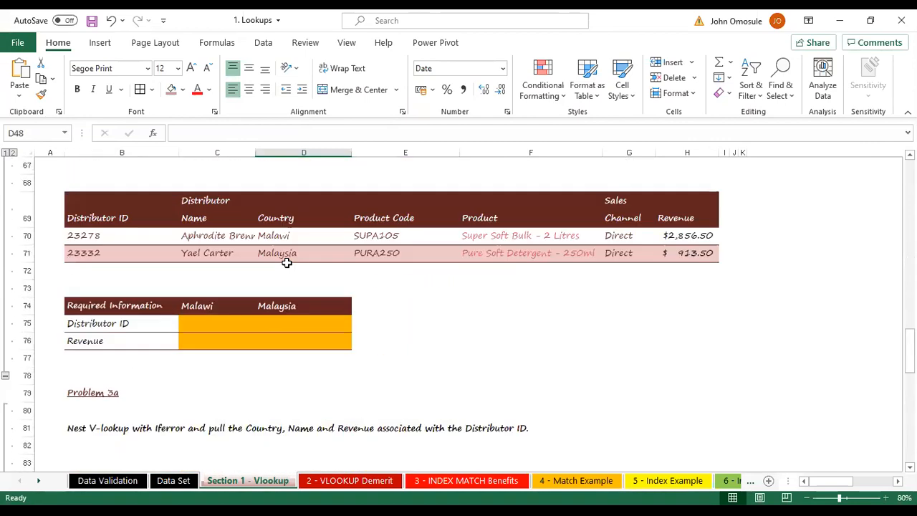
scroll(286, 262, "up", 2)
left_click(212, 426)
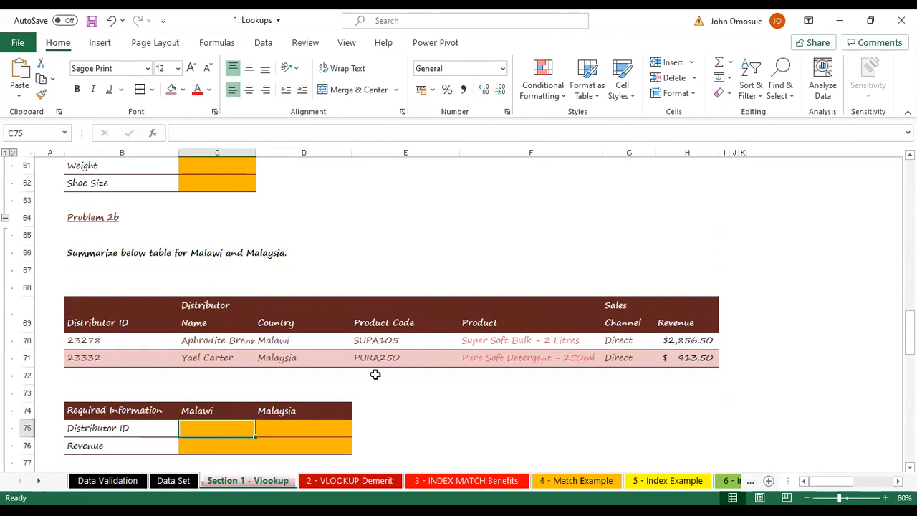
type("=")
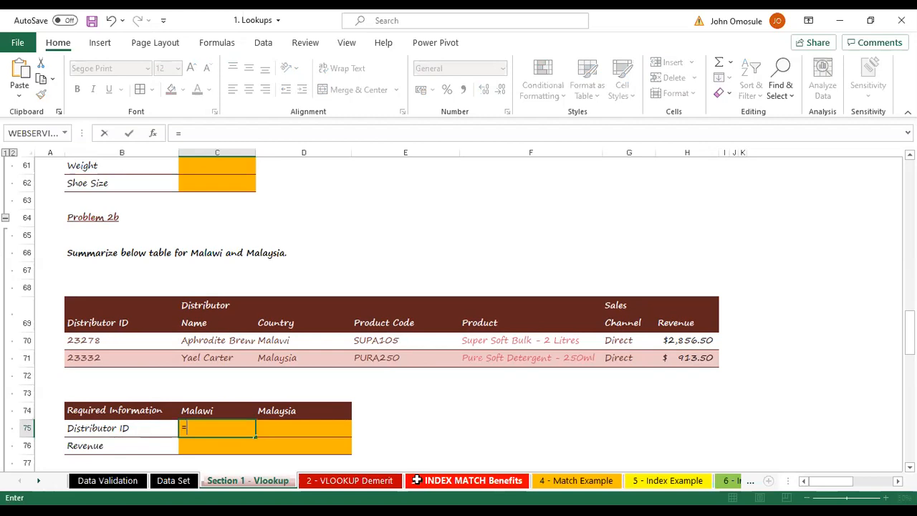
scroll(289, 365, "up", 4)
left_click(197, 363)
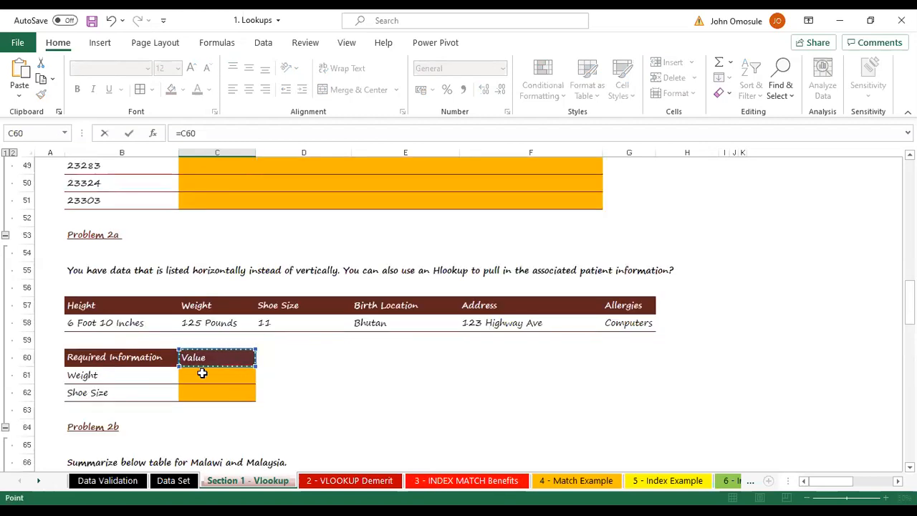
scroll(262, 413, "down", 7)
key("BackSpace")
key("BackSpace")
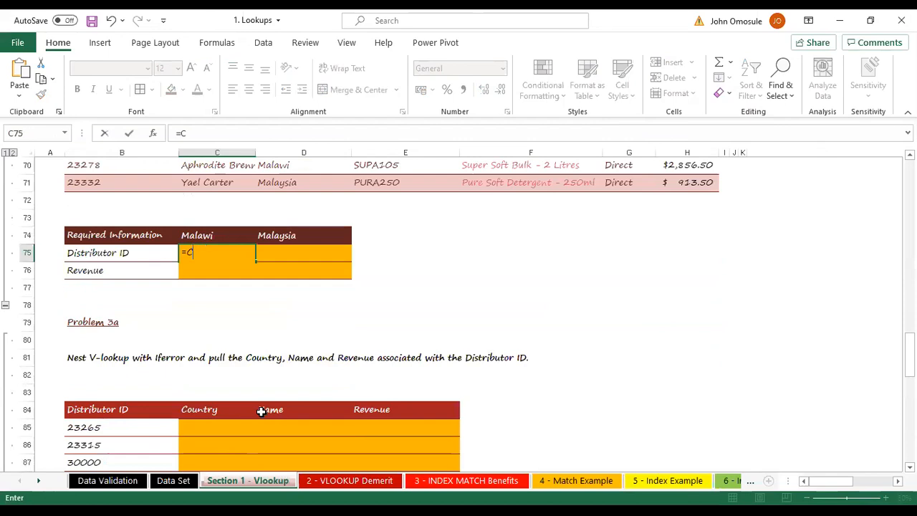
key("BackSpace")
key("BackSpace")
key("Return")
Start an HLOOKUP formula in C61, the Weight value cell of Problem 2a.
scroll(391, 446, "up", 6)
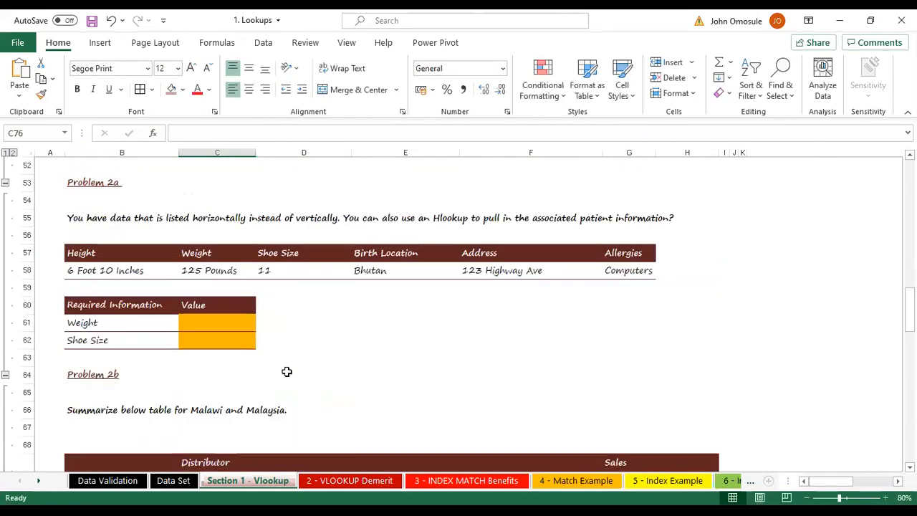
left_click(225, 327)
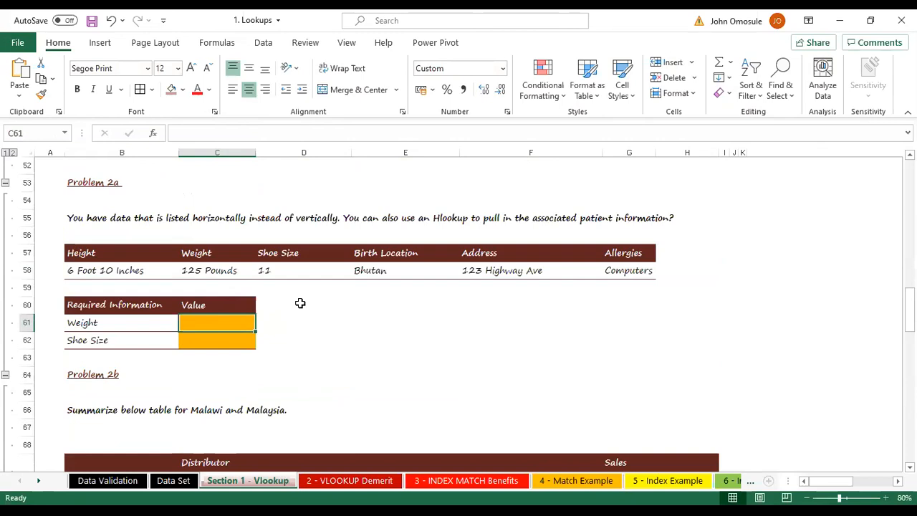
type("=")
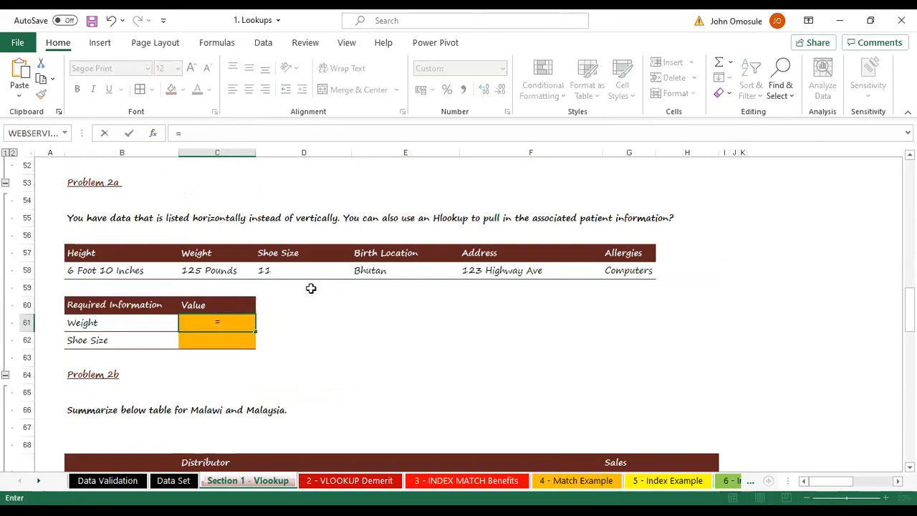
type("h")
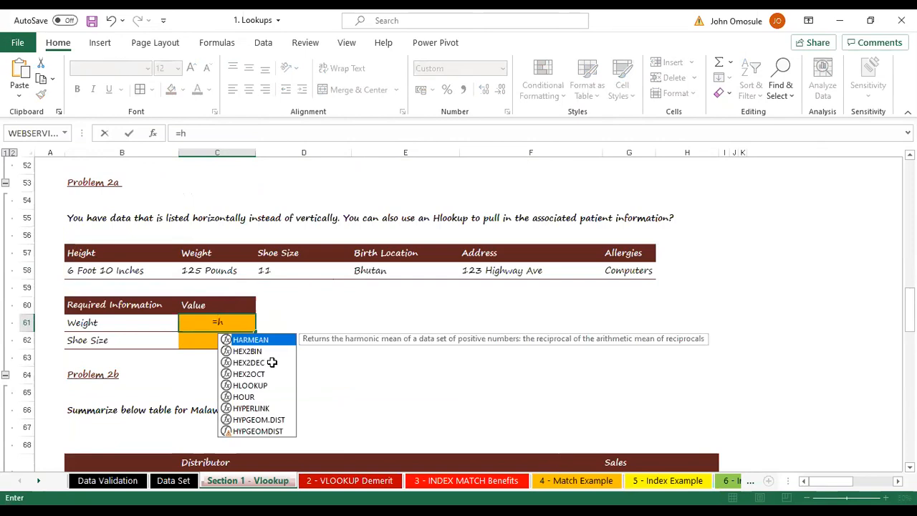
type("lo")
double_click(251, 339)
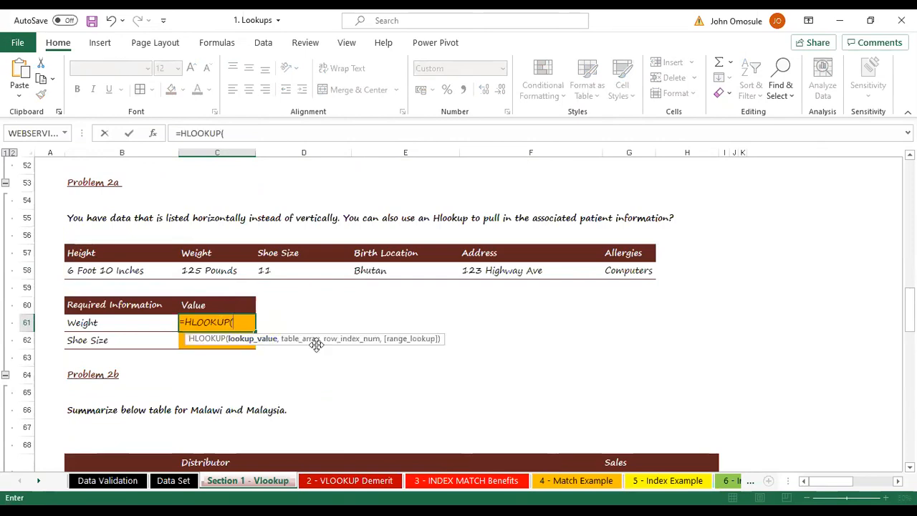
left_click(115, 320)
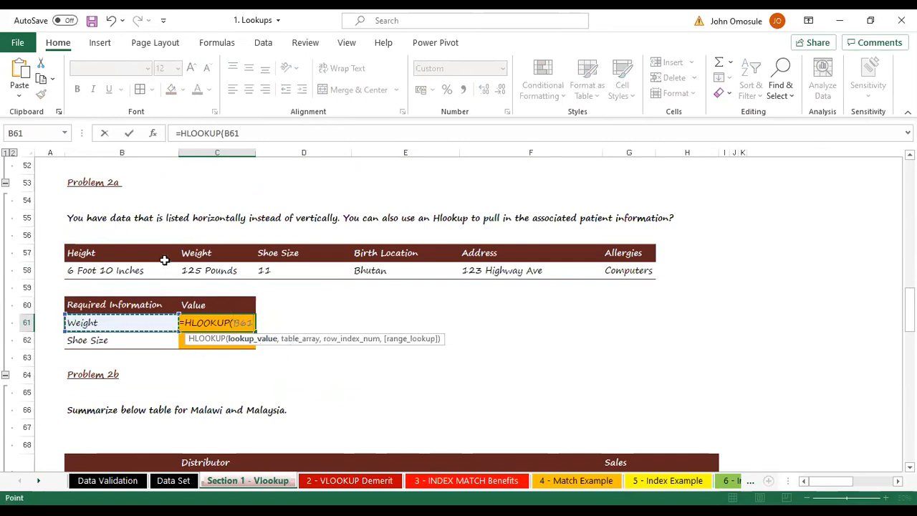
left_click_drag(65, 252, 620, 270)
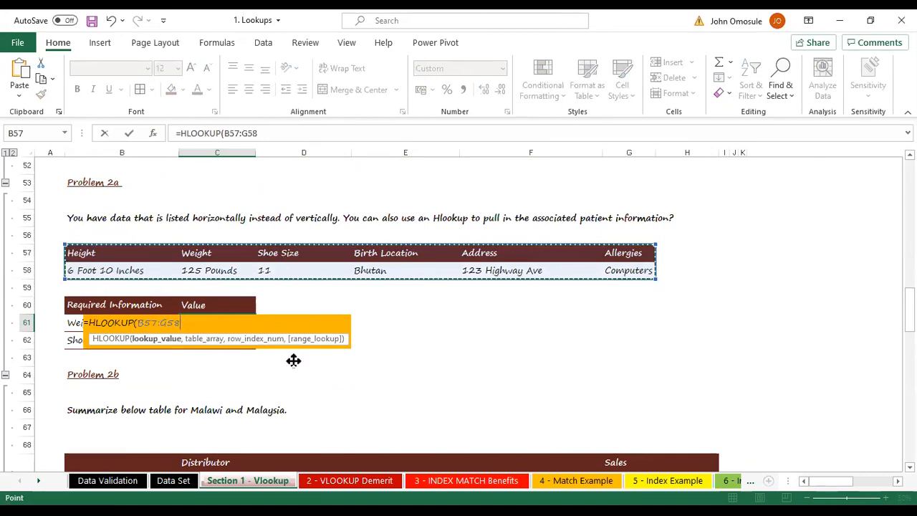
type(",")
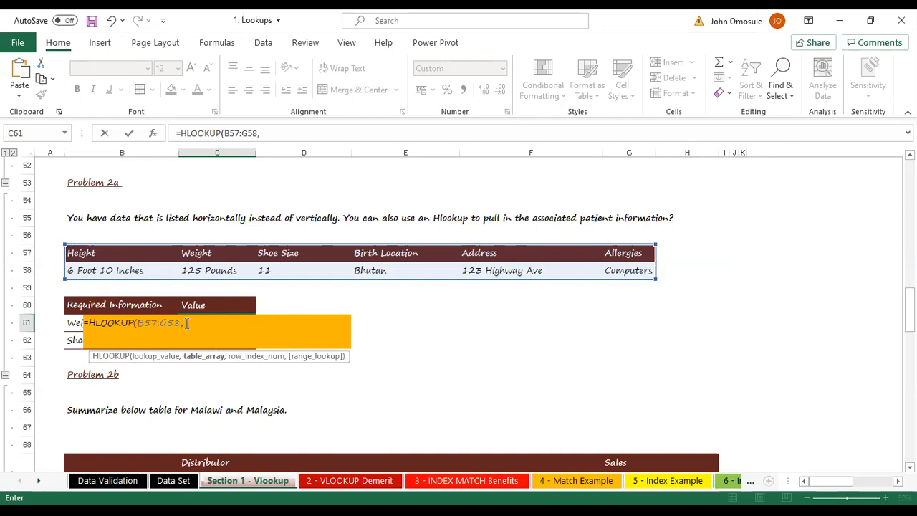
key("BackSpace")
key("BackSpace")
key("BackSpace")
key("BackSpace")
key("BackSpace")
key("BackSpace")
key("BackSpace")
key("BackSpace")
Complete the Weight formula in C61 as =HLOOKUP(B61,B57:G58,2,FALSE).
left_click(75, 324)
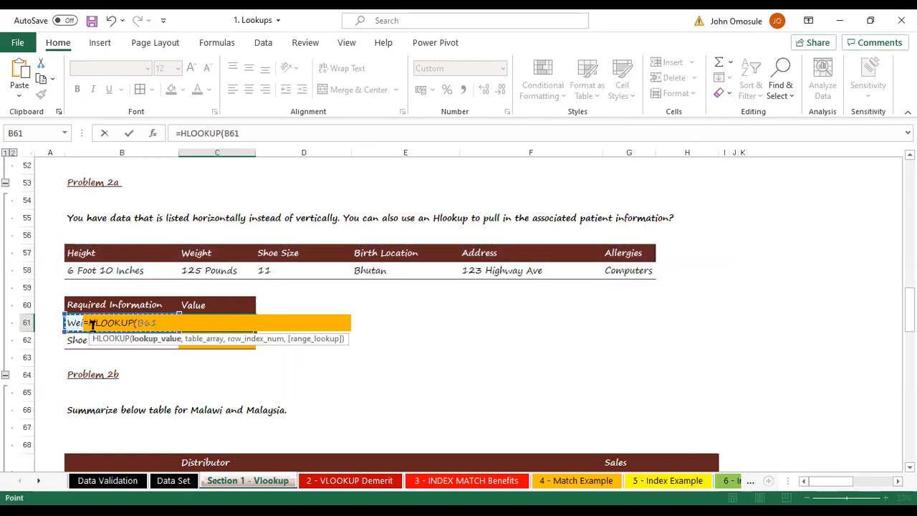
type(",")
left_click(72, 249)
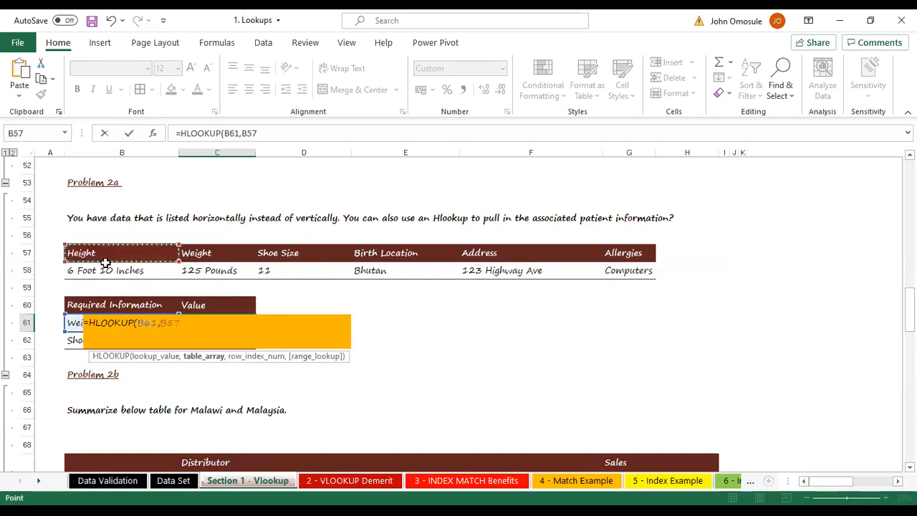
left_click(616, 273, "shift")
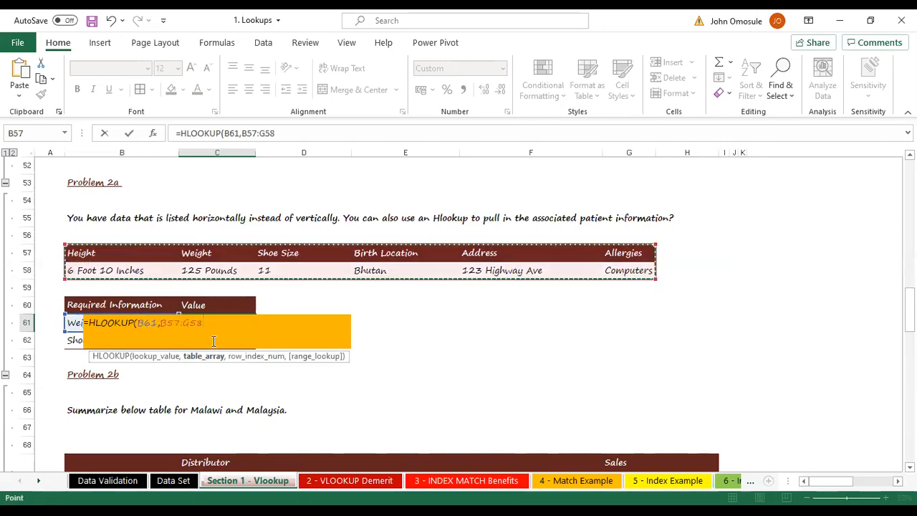
type(",")
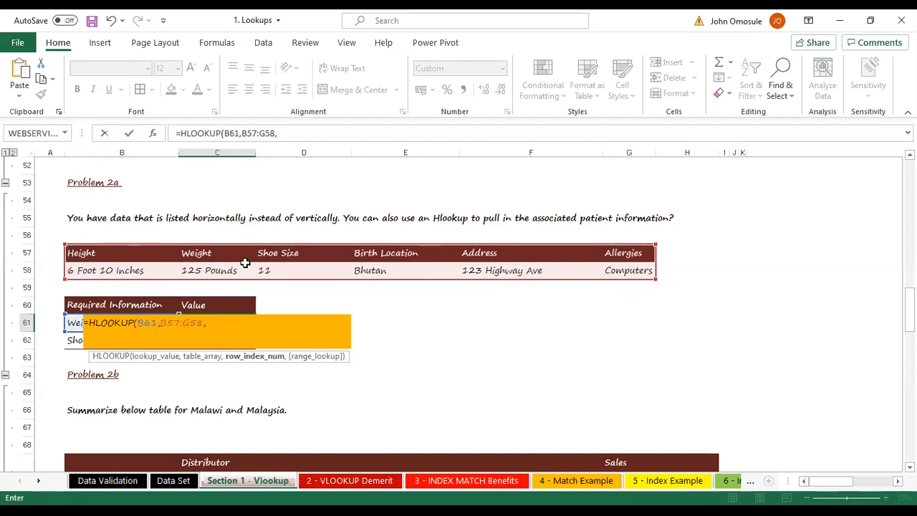
type("2")
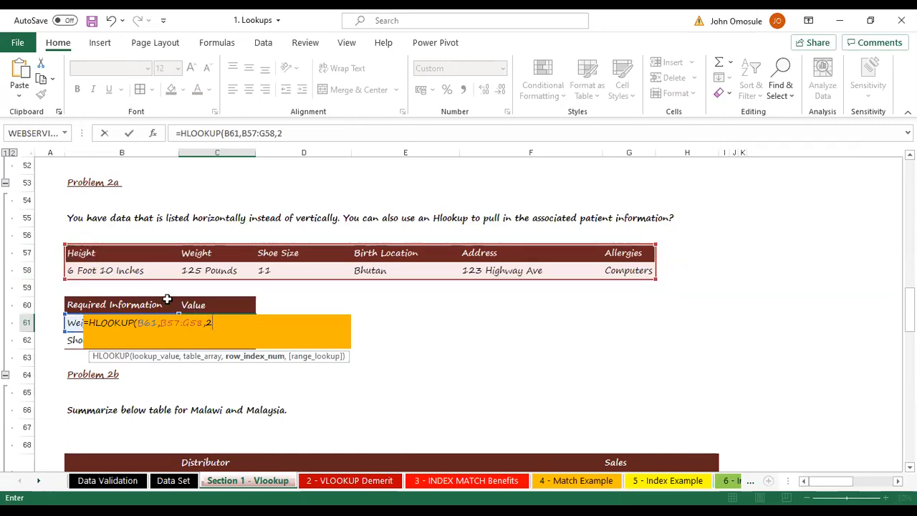
type(",")
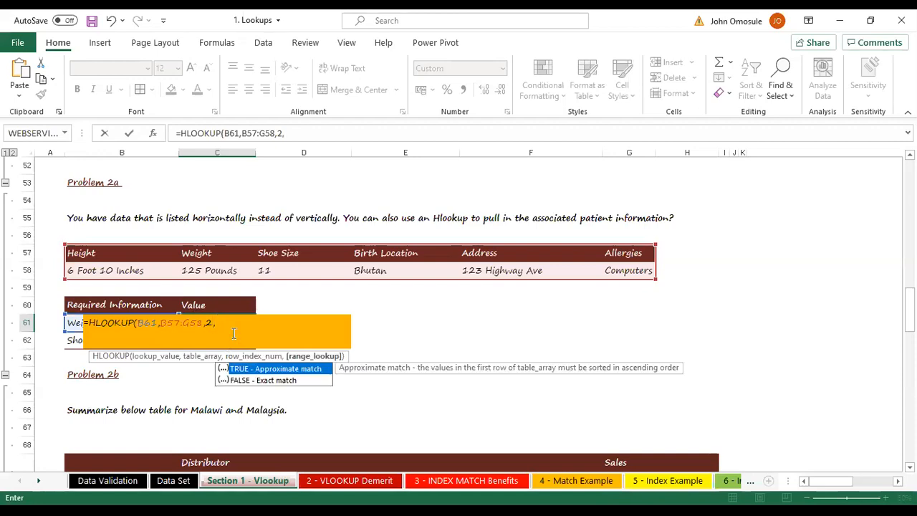
left_click(273, 381)
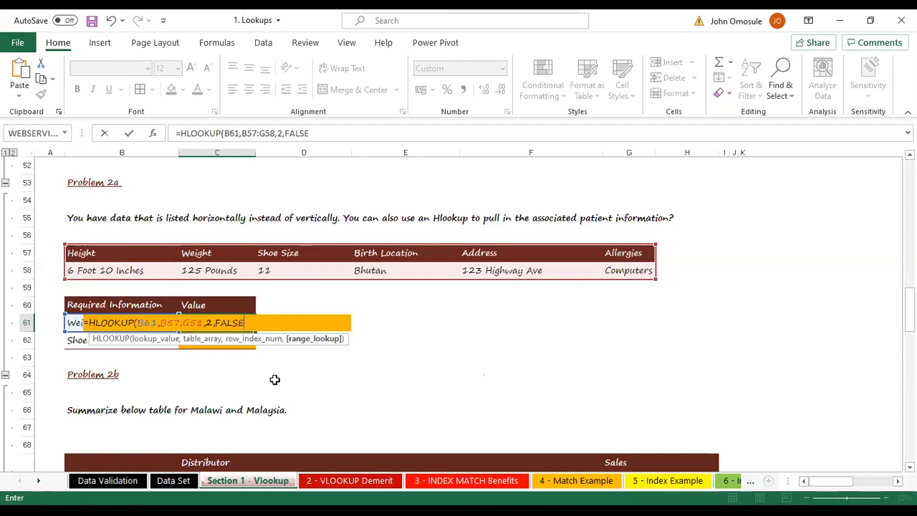
type(")")
key("Return")
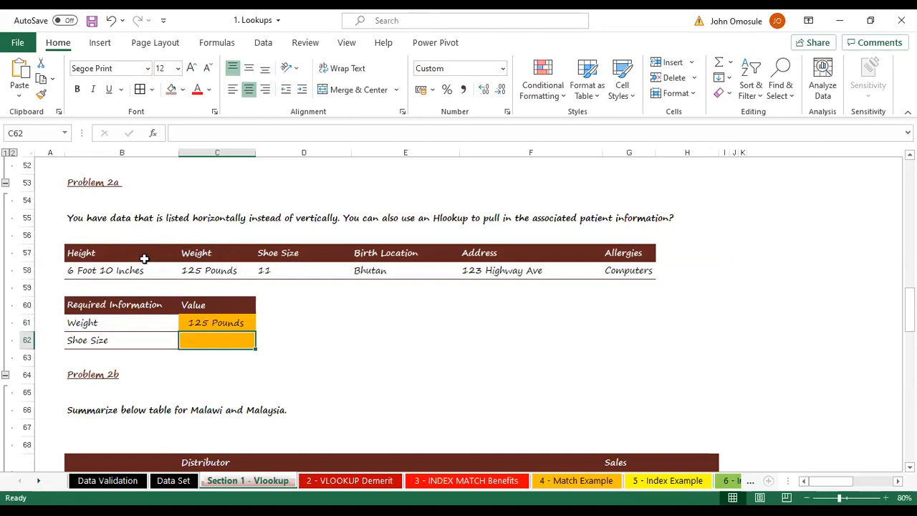
Compare the Weight header and its entry in the horizontal table, and fill the formula in C61 down to C62.
left_click(192, 255)
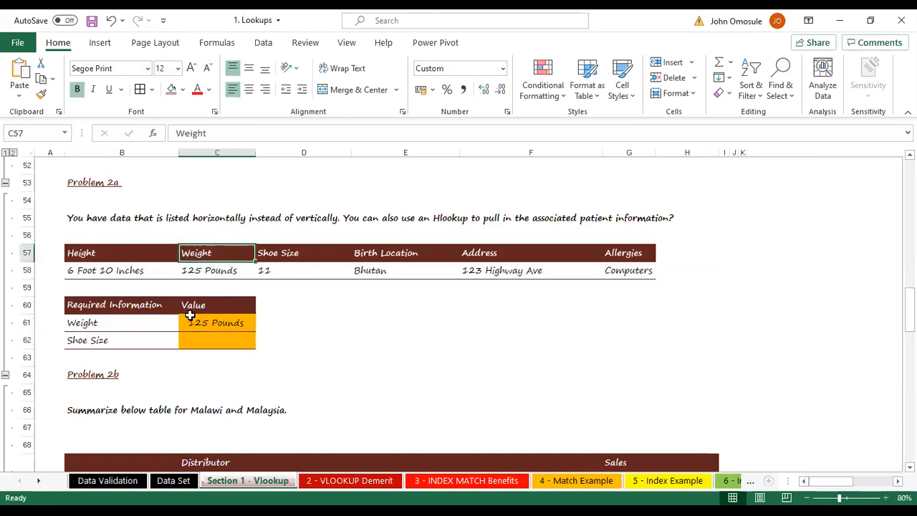
left_click(216, 274)
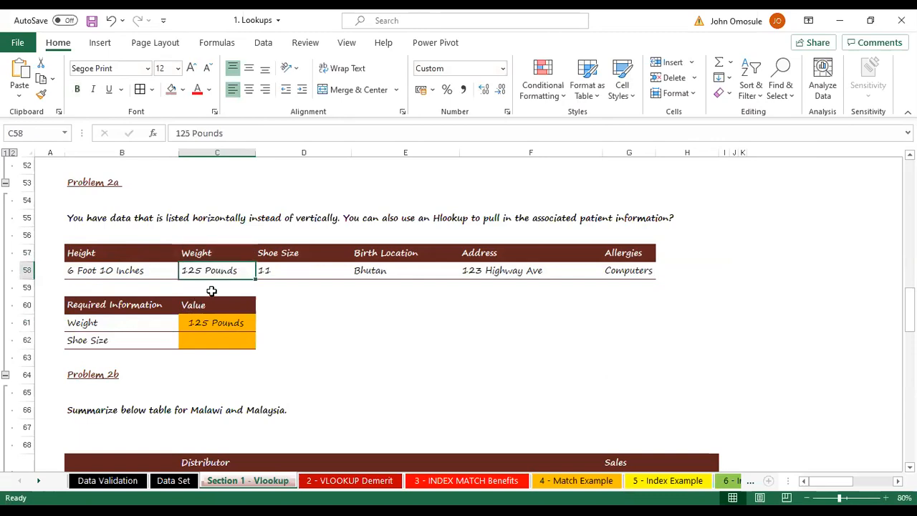
left_click(228, 325)
left_click_drag(255, 331, 256, 336)
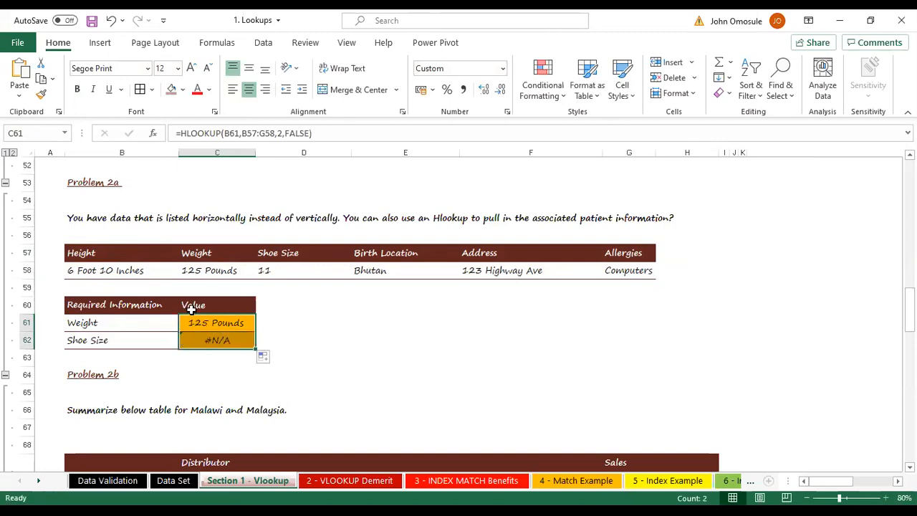
Move the table range of the Shoe Size formula in C62 up to B57:G58 and compare its result with the Shoe Size entry.
double_click(213, 322)
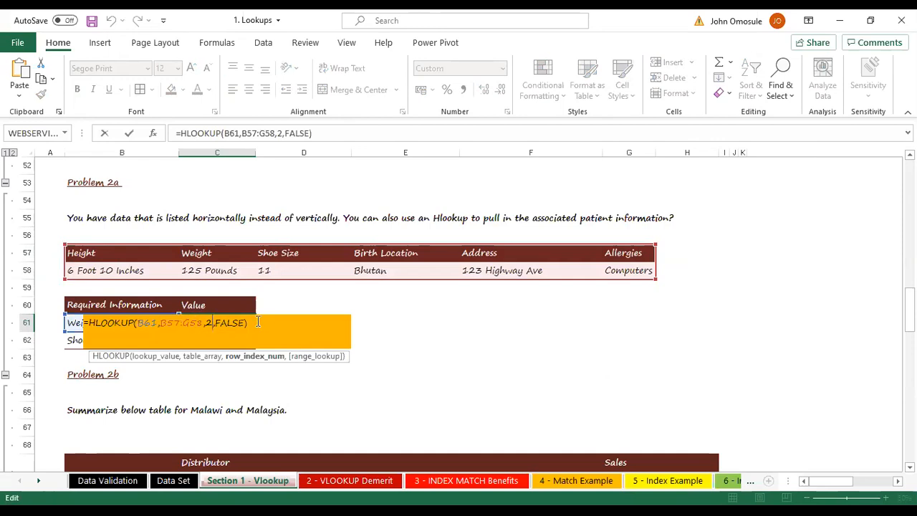
key("Return")
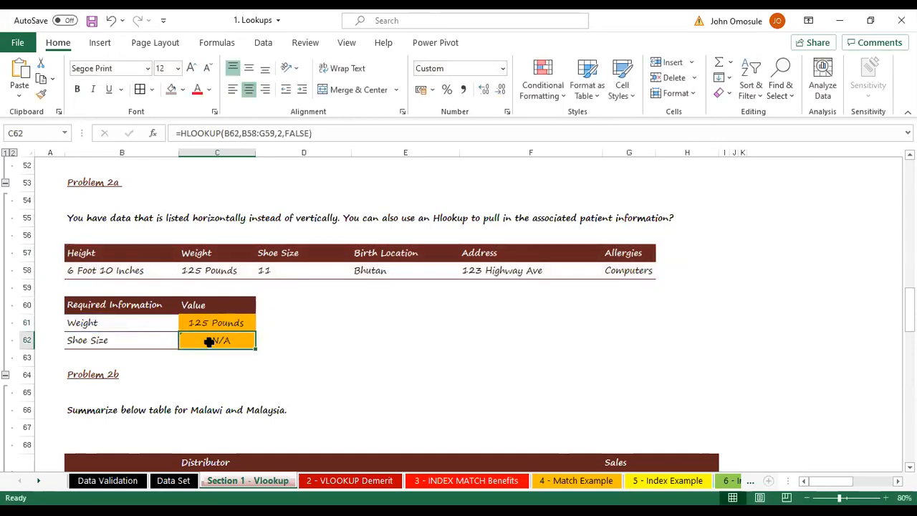
double_click(215, 342)
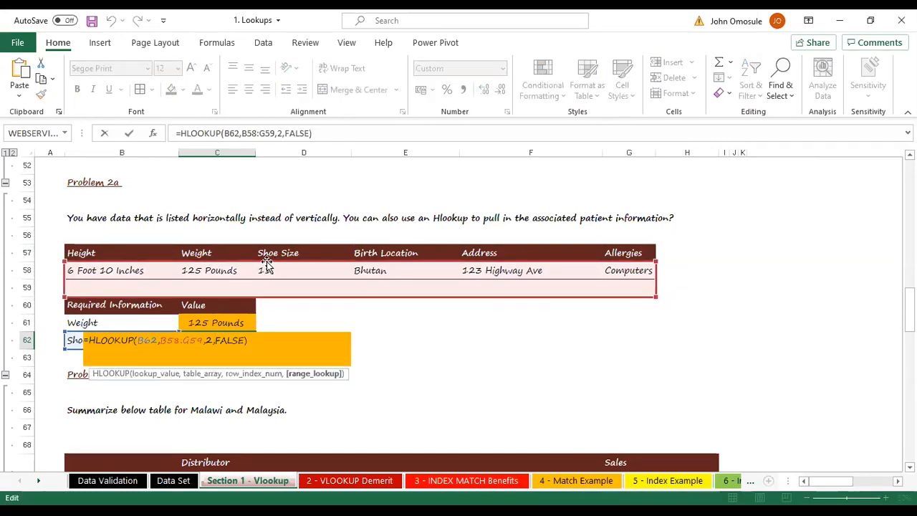
key("Return")
double_click(213, 339)
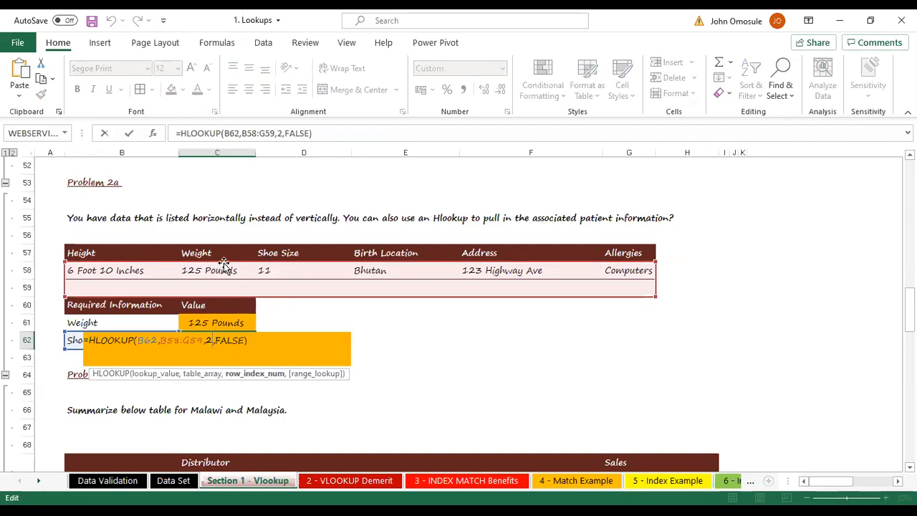
left_click_drag(222, 262, 219, 246)
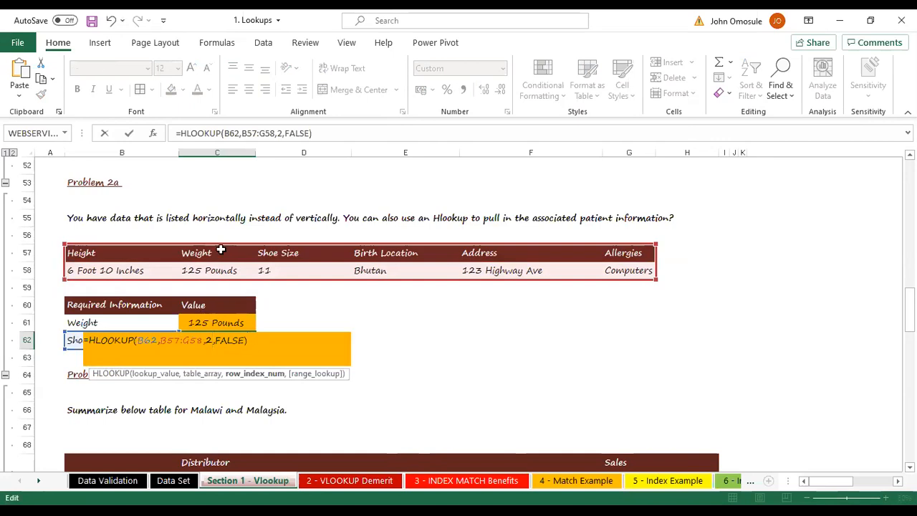
key("Return")
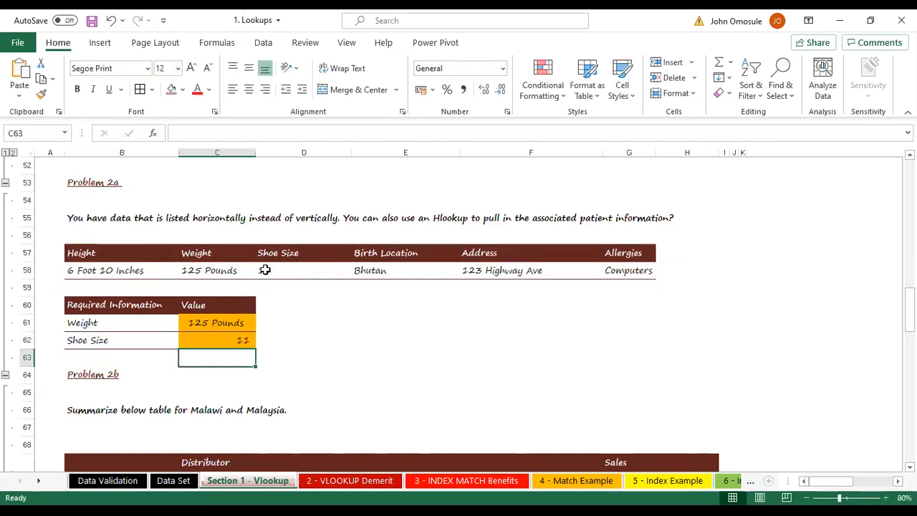
left_click(86, 340)
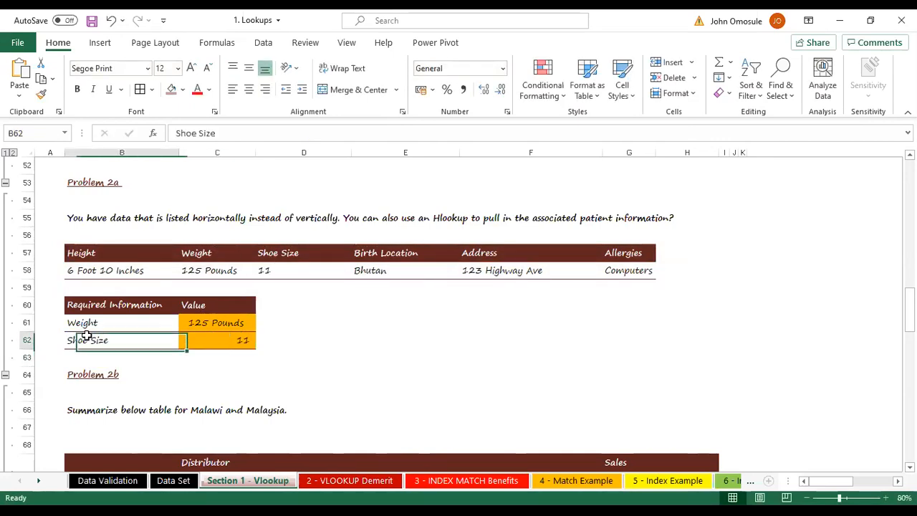
left_click(281, 258)
left_click(281, 271)
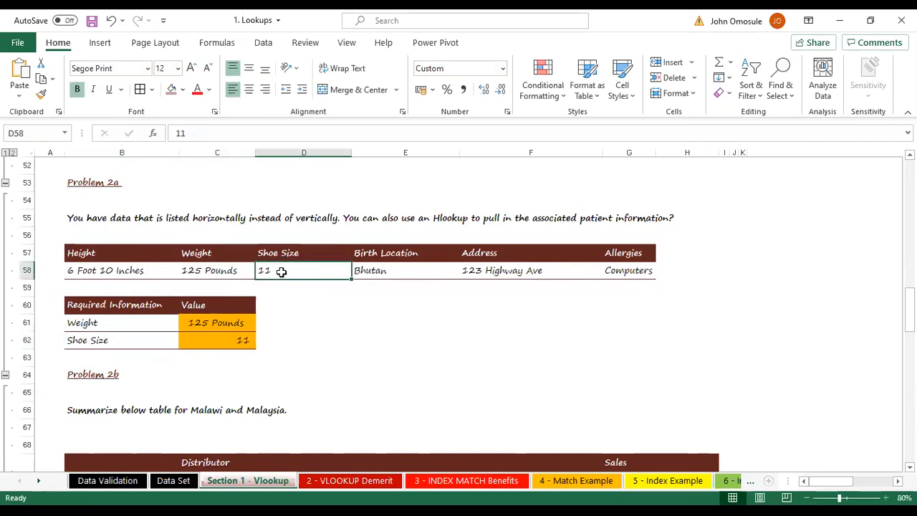
Make the table range in the Weight formula in C61 absolute as $B$57:$G$58.
double_click(207, 323)
left_click(173, 324)
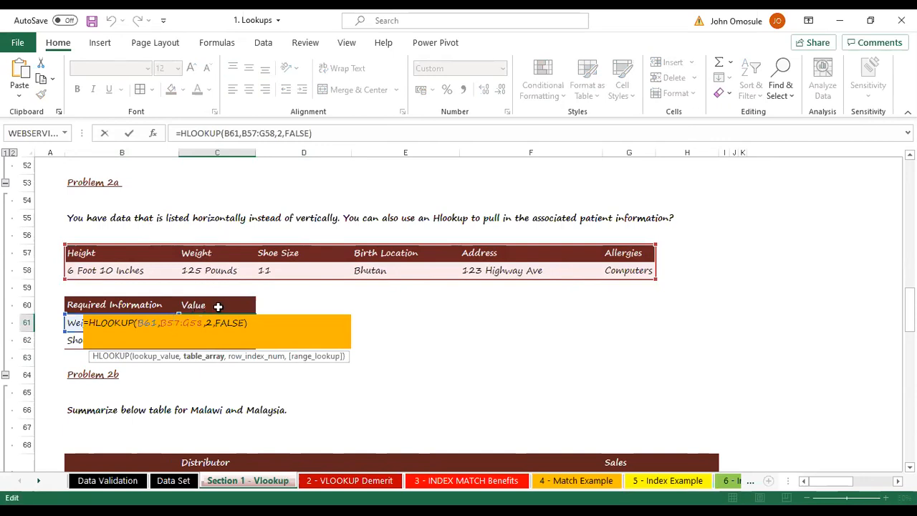
key("F4")
left_click(201, 323)
key("F4")
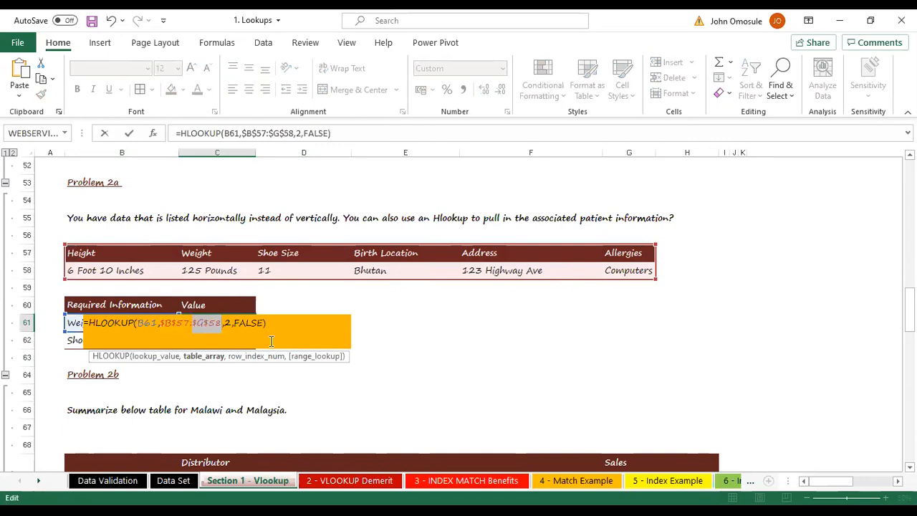
key("Return")
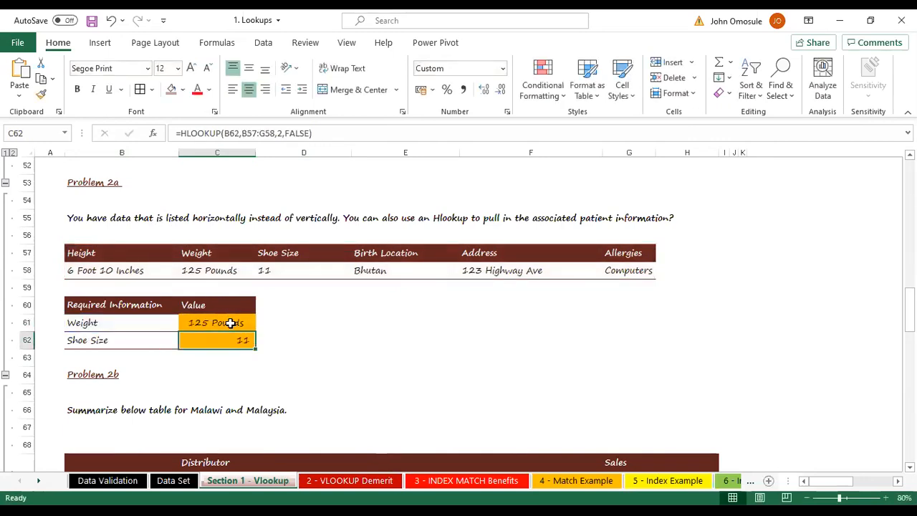
Fill the absolute-range formula from C61 down to C62 and check the table range in the Shoe Size formula.
key("alt+Tab")
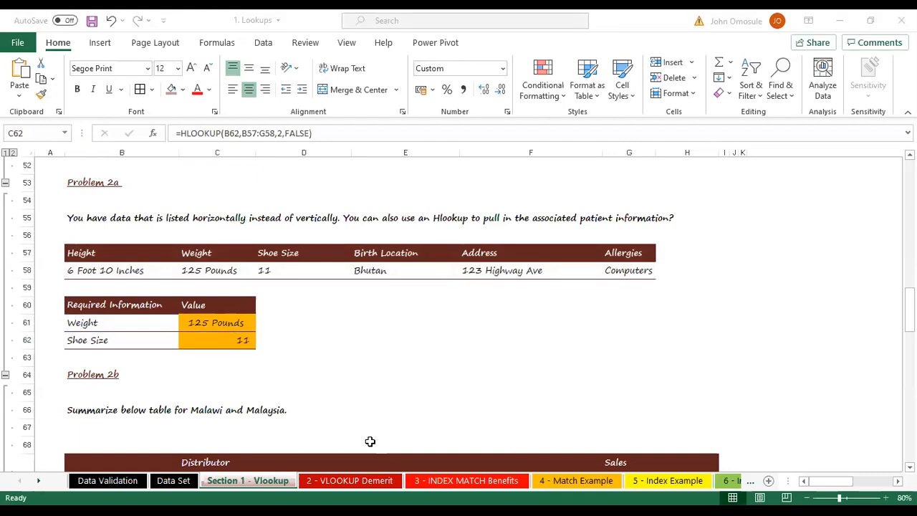
left_click_drag(242, 319, 254, 333)
double_click(242, 339)
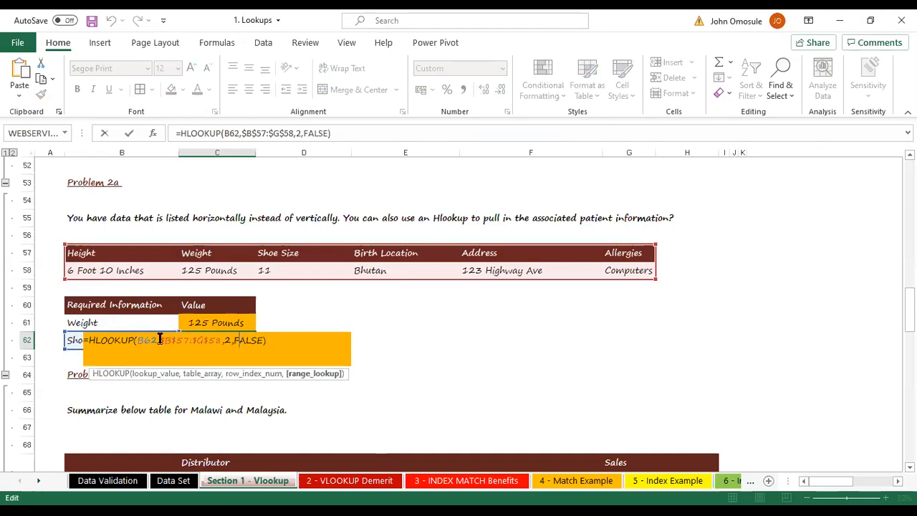
left_click_drag(162, 340, 221, 338)
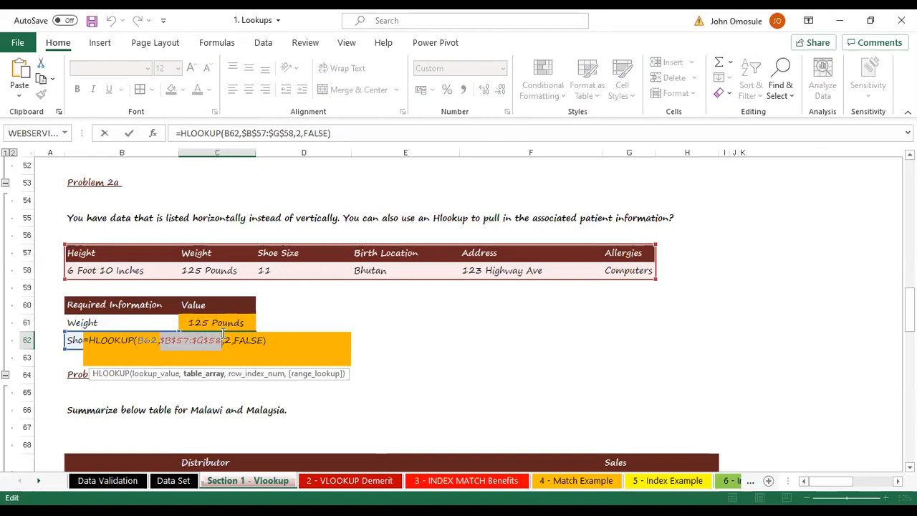
left_click(418, 306)
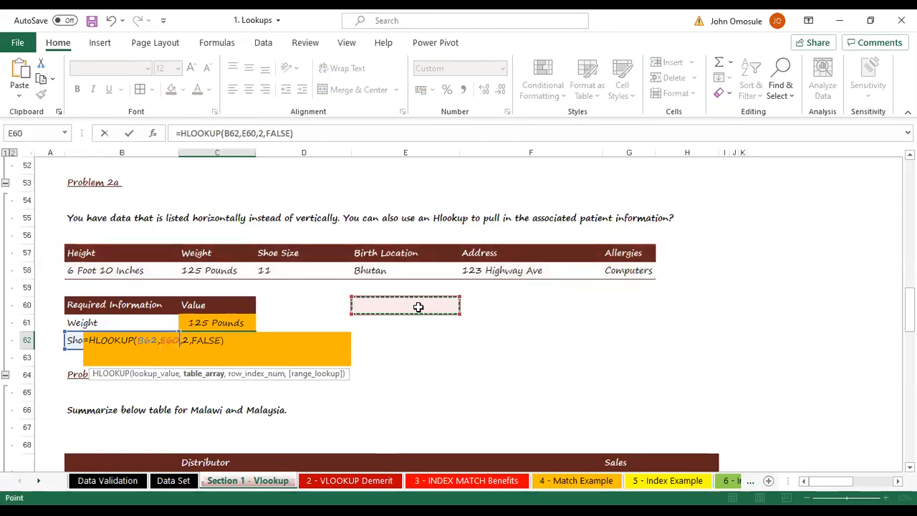
key("ctrl+z")
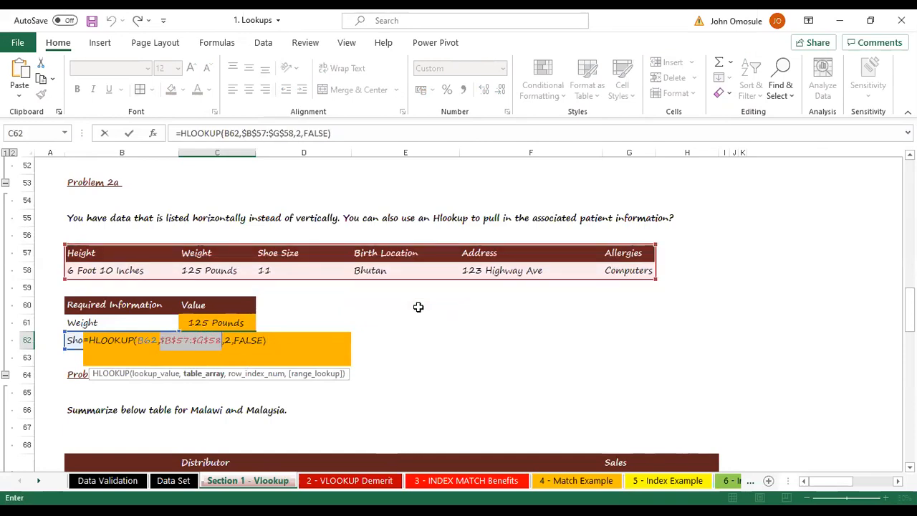
key("Return")
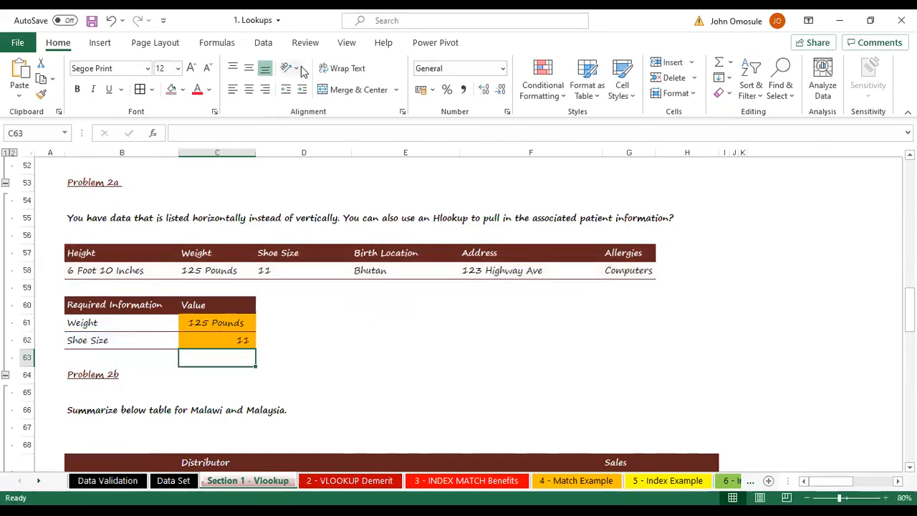
Look over the Problem 2b tables, and review the Shoe Size and Weight formulas in Problem 2a.
scroll(328, 277, "down", 2)
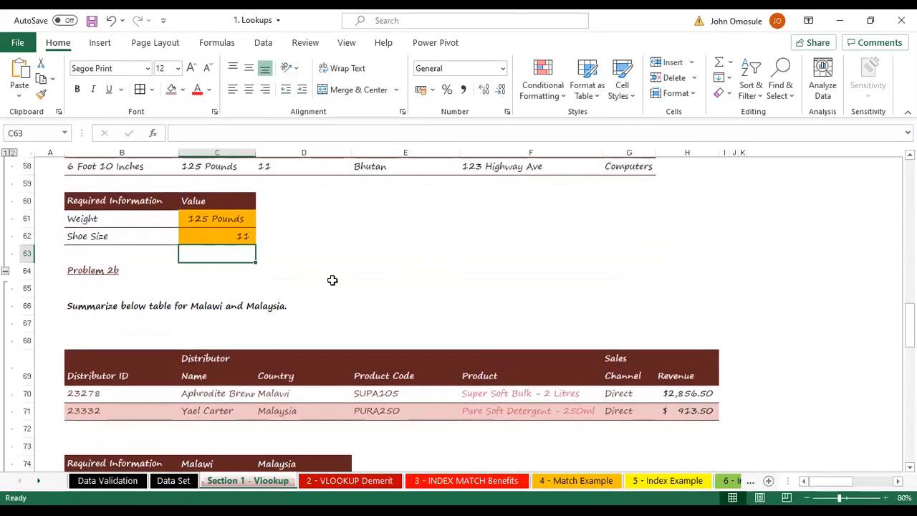
scroll(330, 280, "down", 3)
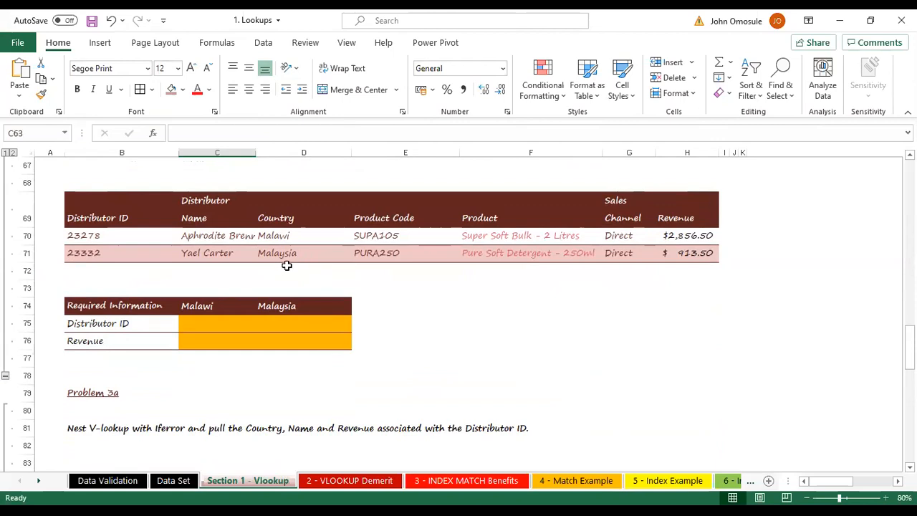
scroll(290, 262, "up", 3)
scroll(289, 263, "up", 1)
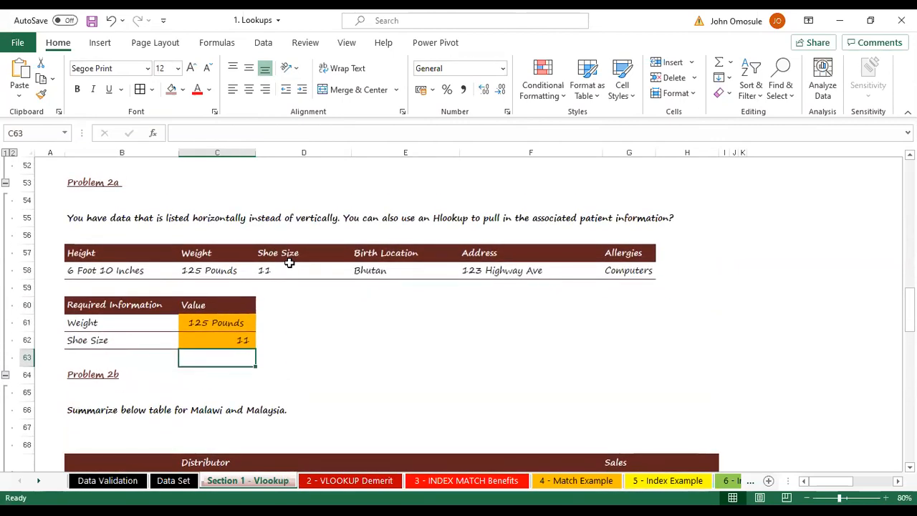
left_click(195, 340)
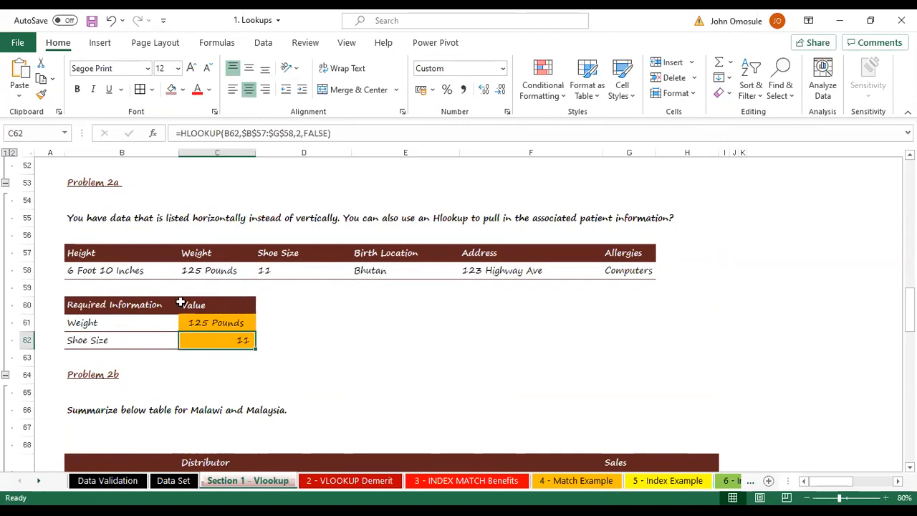
left_click(212, 323)
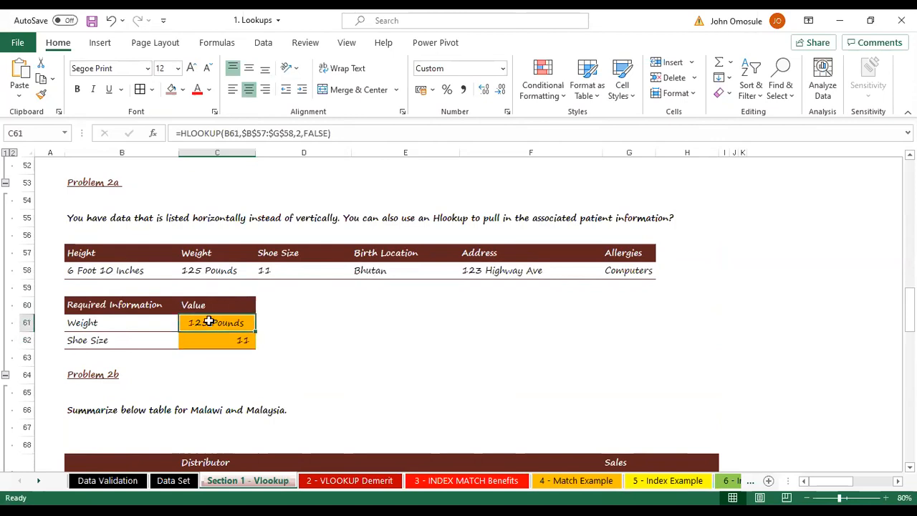
Replace the absolute table range in the Weight formula in C61 with the relative range B57:G58.
double_click(219, 322)
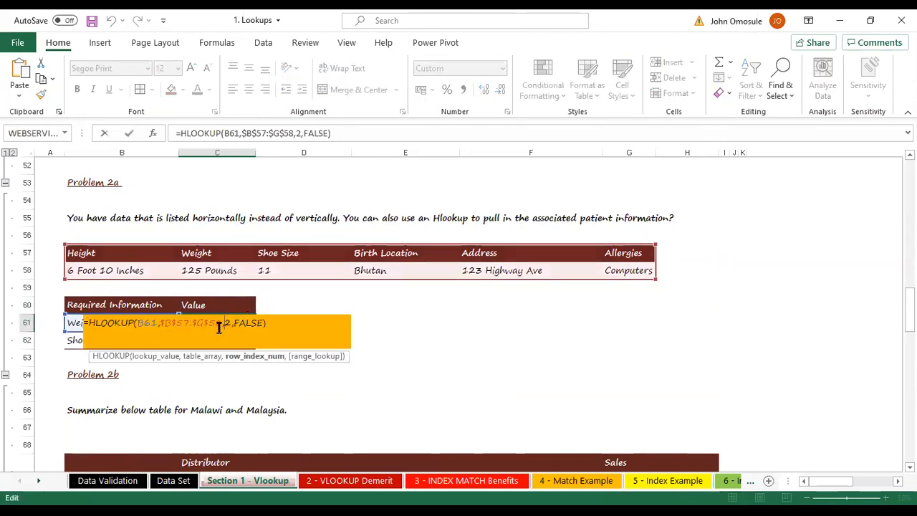
left_click_drag(215, 324, 160, 323)
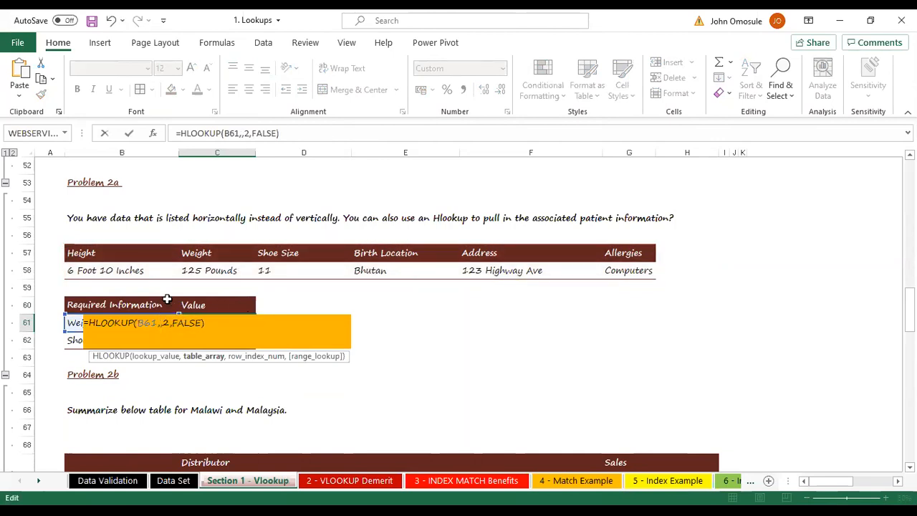
left_click(90, 256)
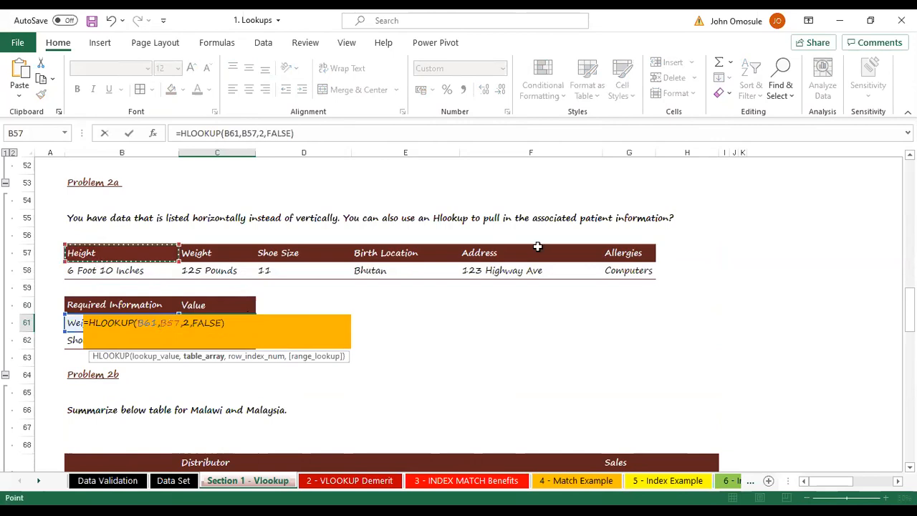
left_click(623, 276, "shift")
key("F4")
key("ctrl+Return")
Check the Weight formula's table range and fill the formula from C61 down to C62.
left_click(223, 342)
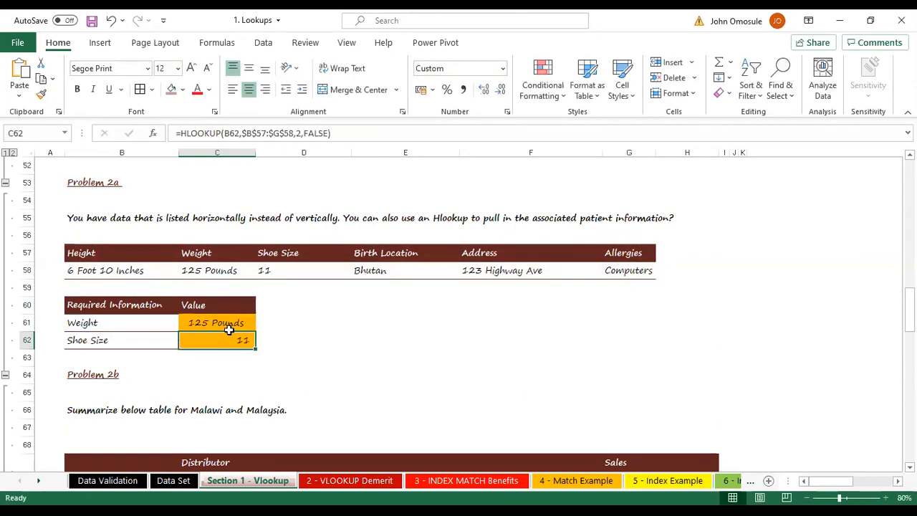
double_click(229, 329)
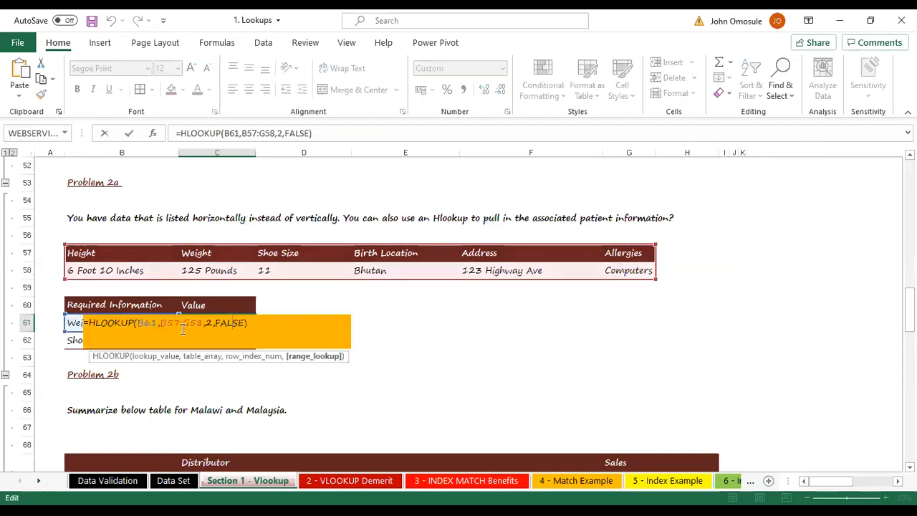
key("Escape")
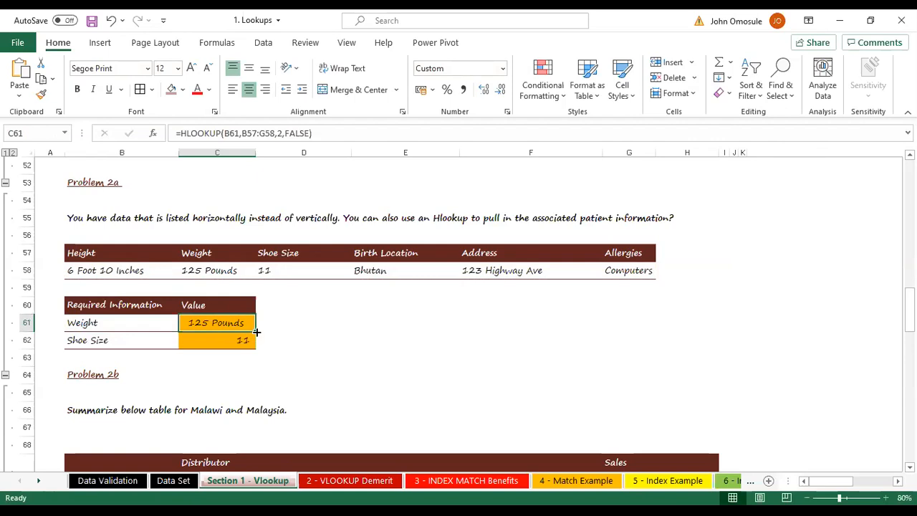
left_click_drag(255, 333, 257, 342)
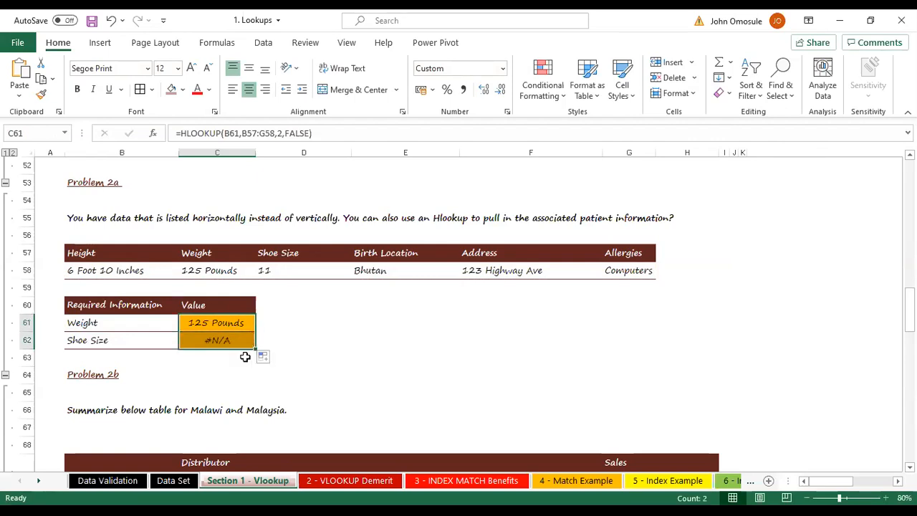
Compare the HLOOKUP table ranges in the Weight and Shoe Size formulas of Problem 2a.
key("Right")
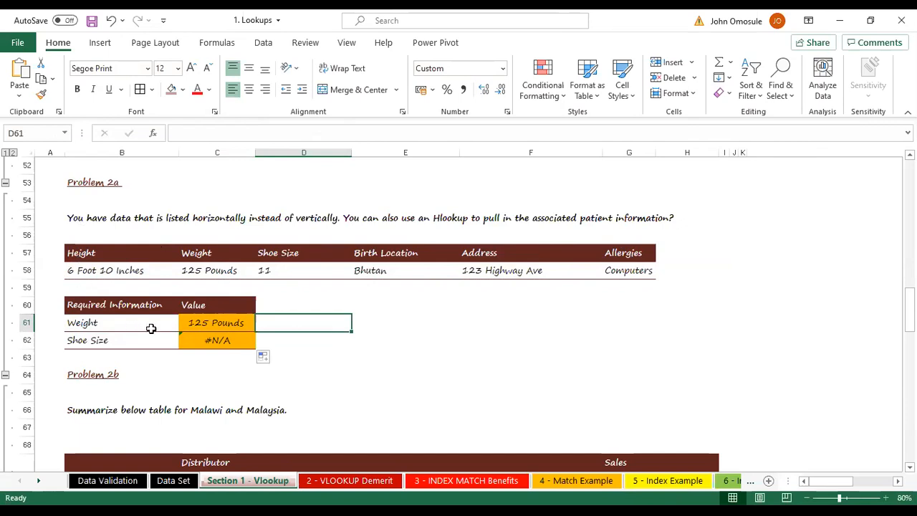
double_click(219, 340)
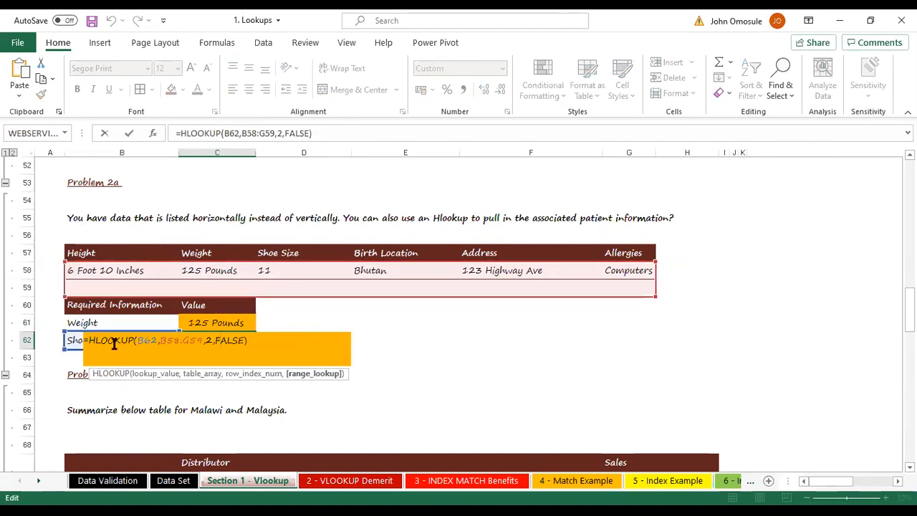
key("Return")
double_click(210, 322)
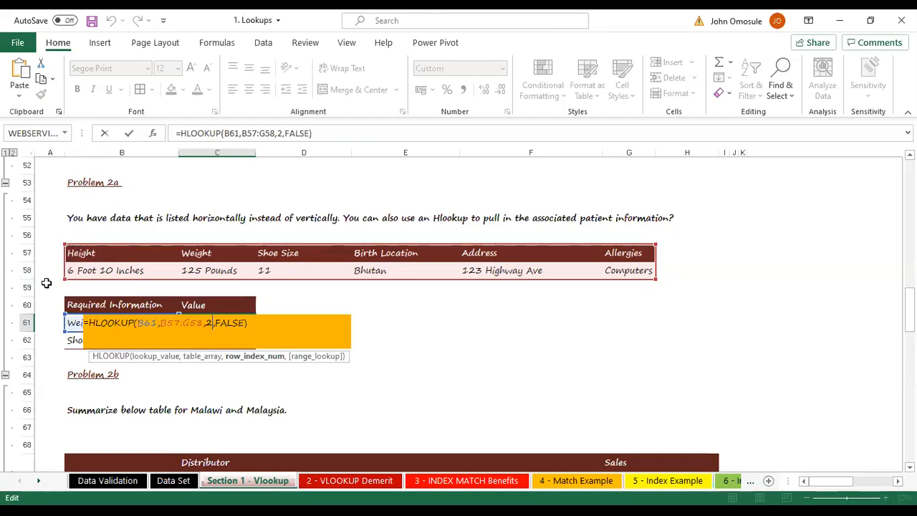
key("Return")
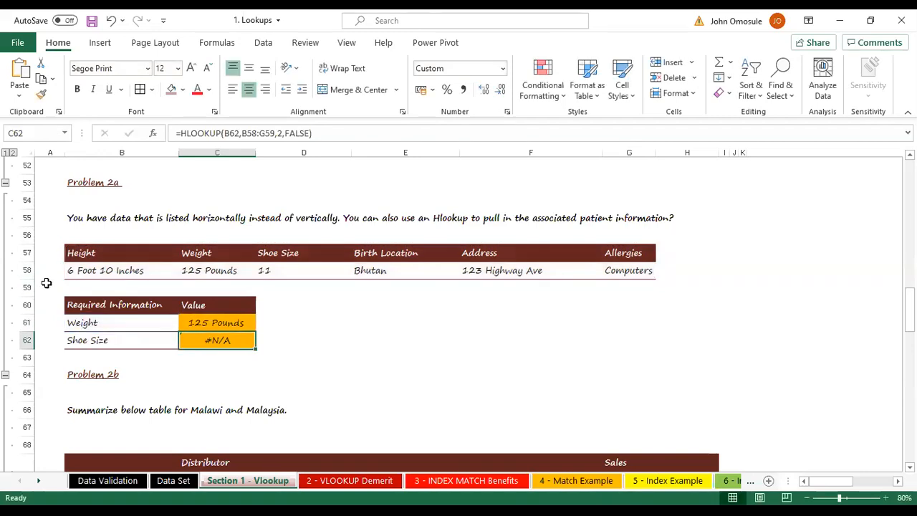
double_click(227, 339)
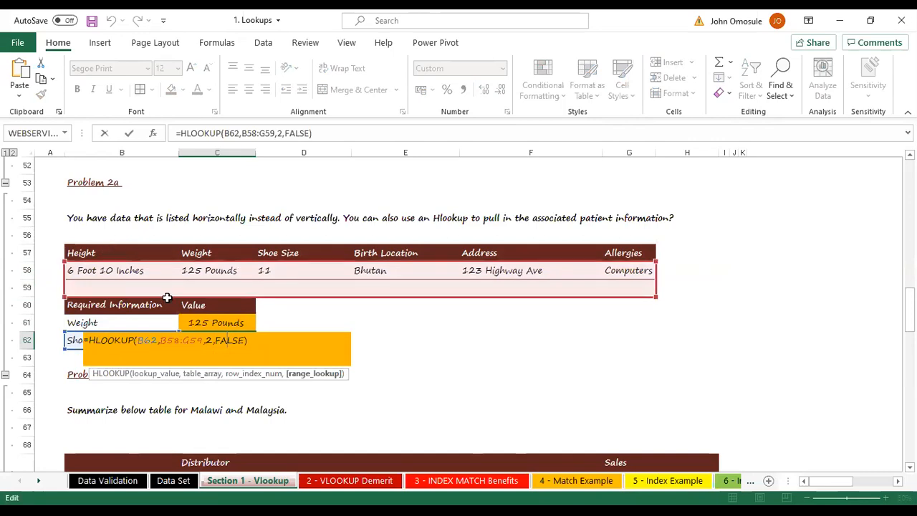
left_click(206, 343)
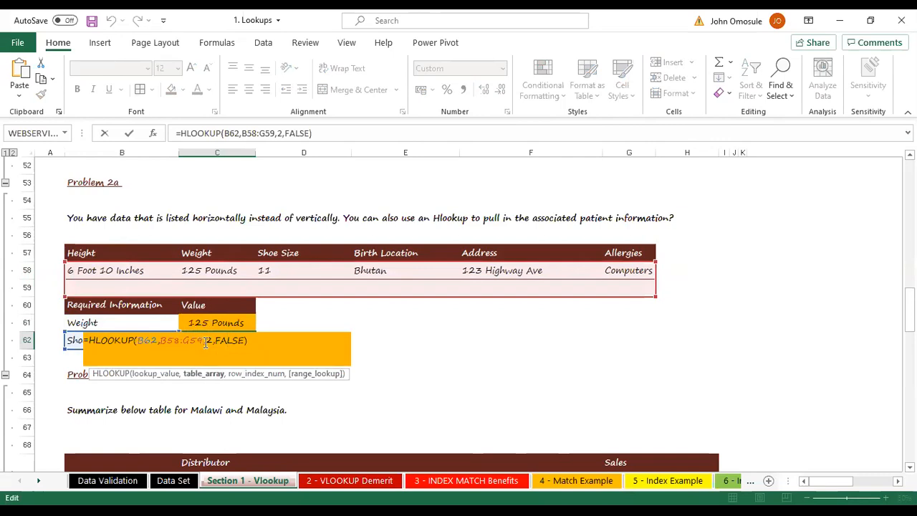
key("Return")
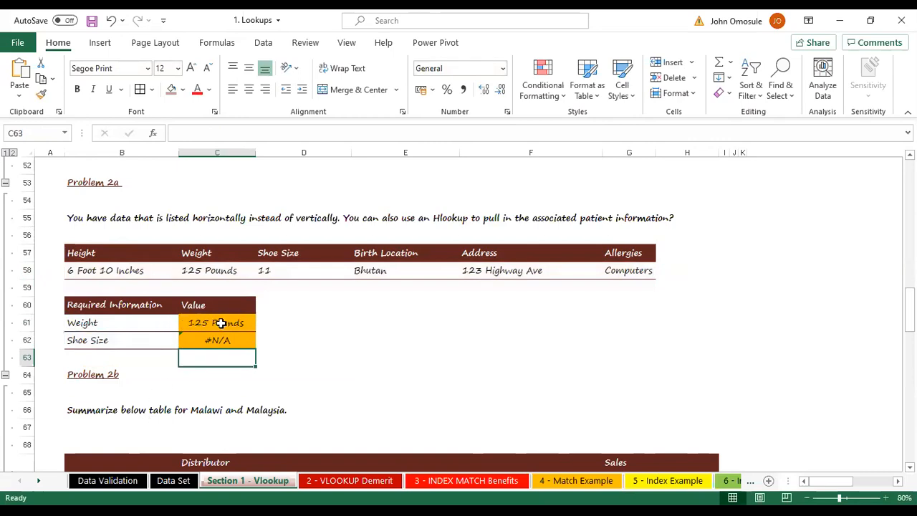
left_click(222, 322)
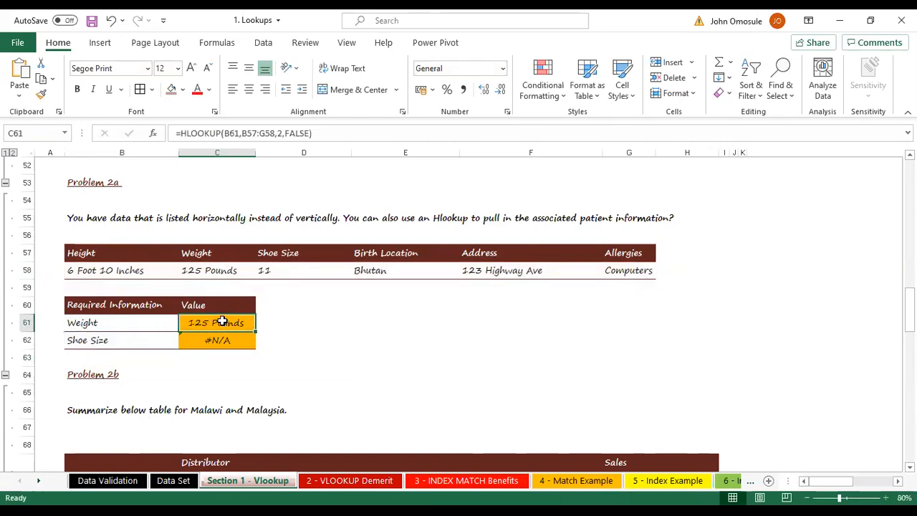
left_click(224, 341)
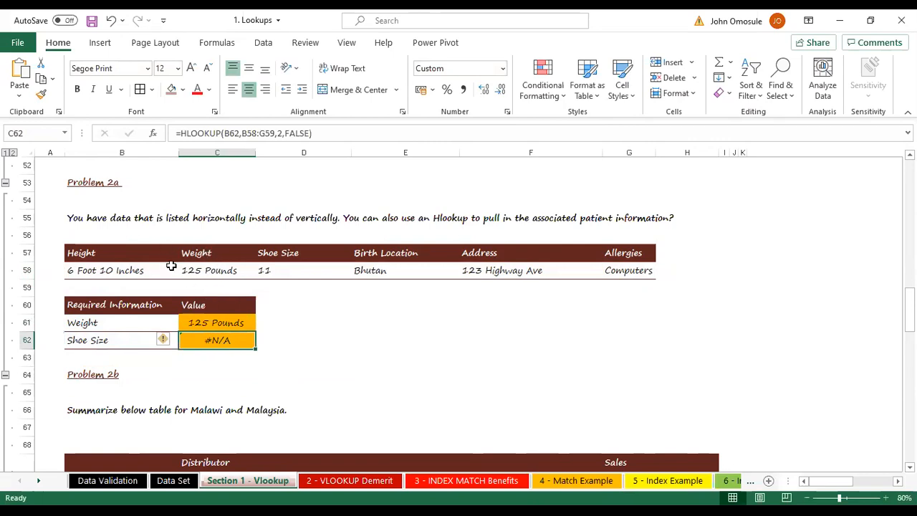
Make the Weight formula's table range in C61 absolute as $B$57:$G$58 and fill the formula down to C62.
left_click(213, 324)
double_click(213, 324)
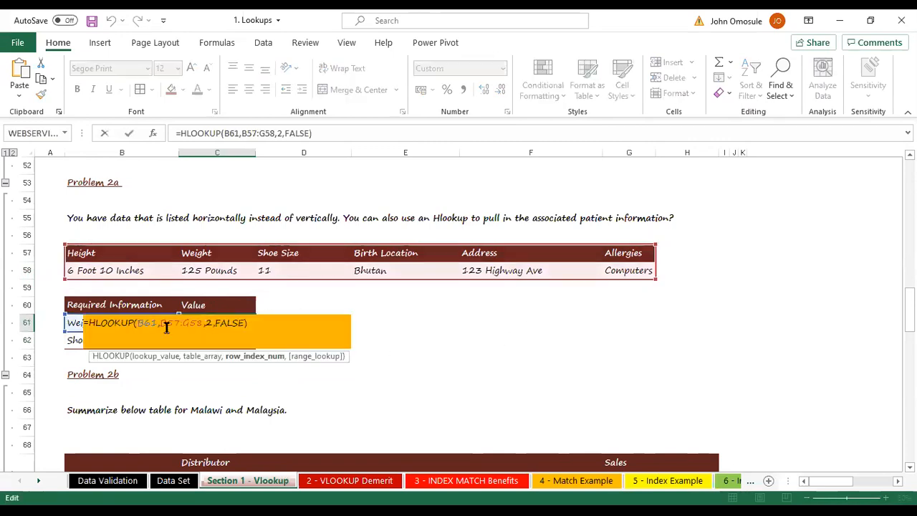
key("F4")
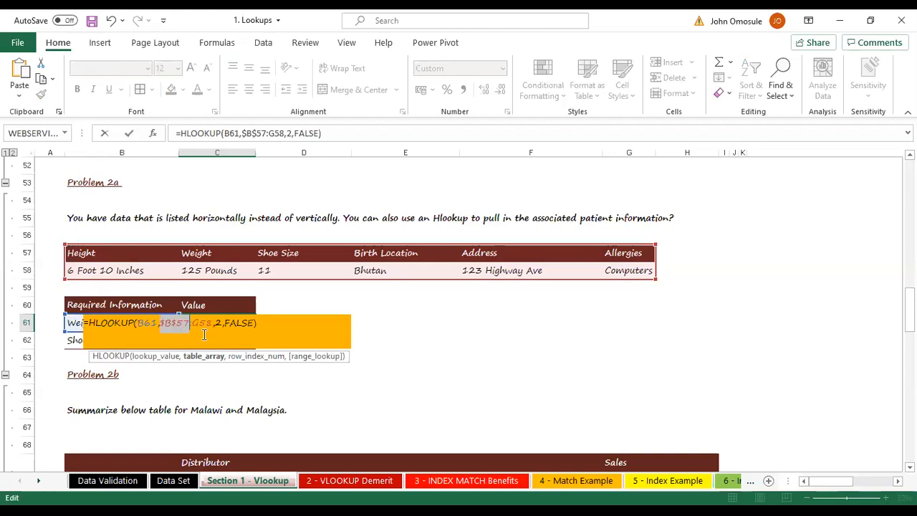
left_click(201, 326)
key("F4")
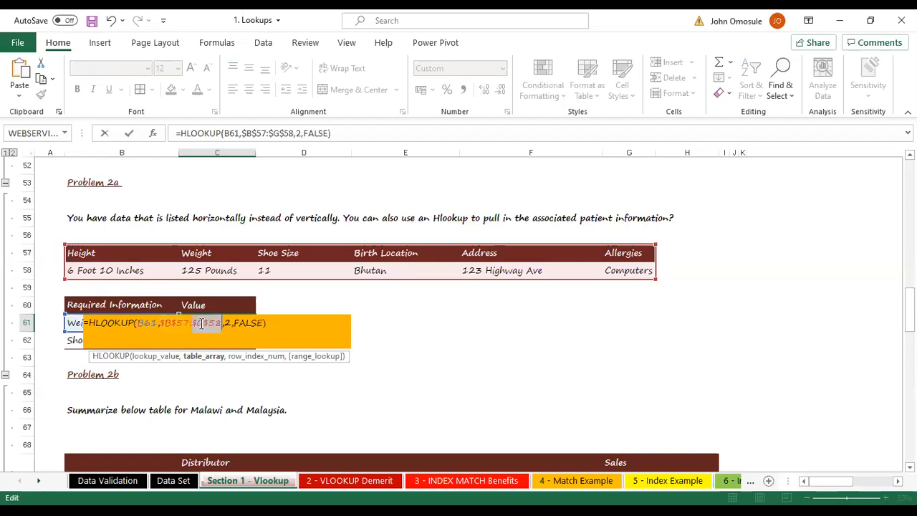
key("Return")
left_click(244, 323)
left_click_drag(255, 333, 255, 348)
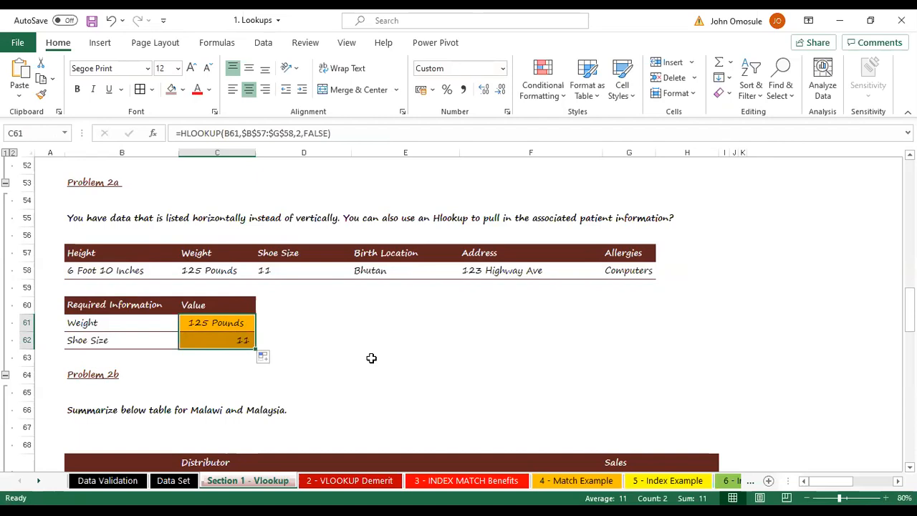
left_click(348, 308)
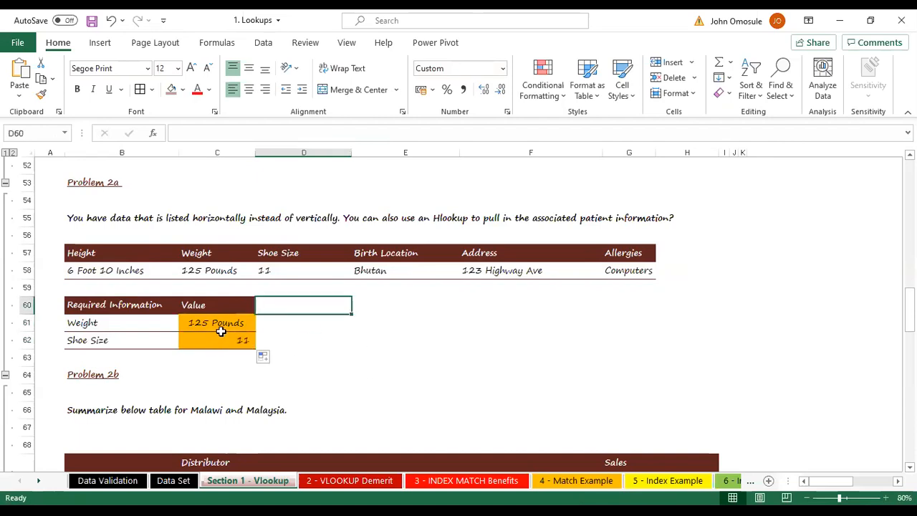
Look over the Problem 2b tables, and review the instructions and answer tables of Problem 3a.
scroll(222, 326, "down", 3)
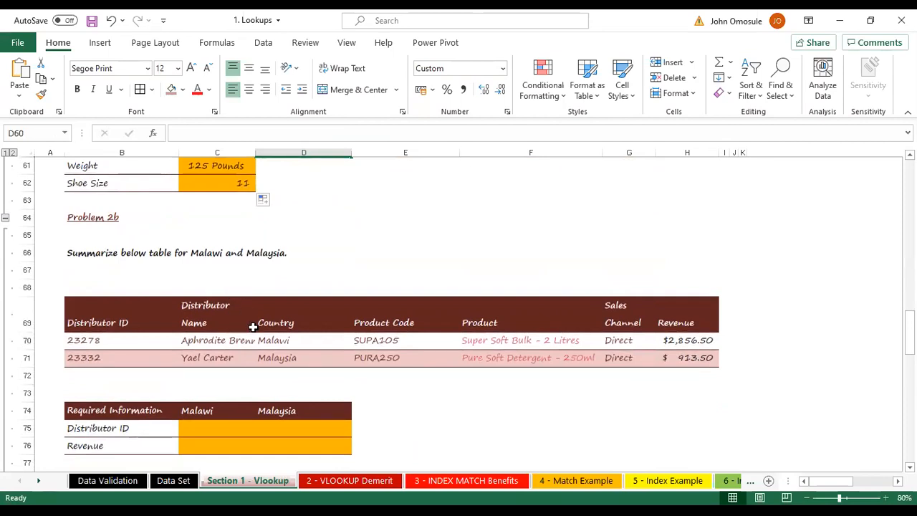
left_click(237, 433)
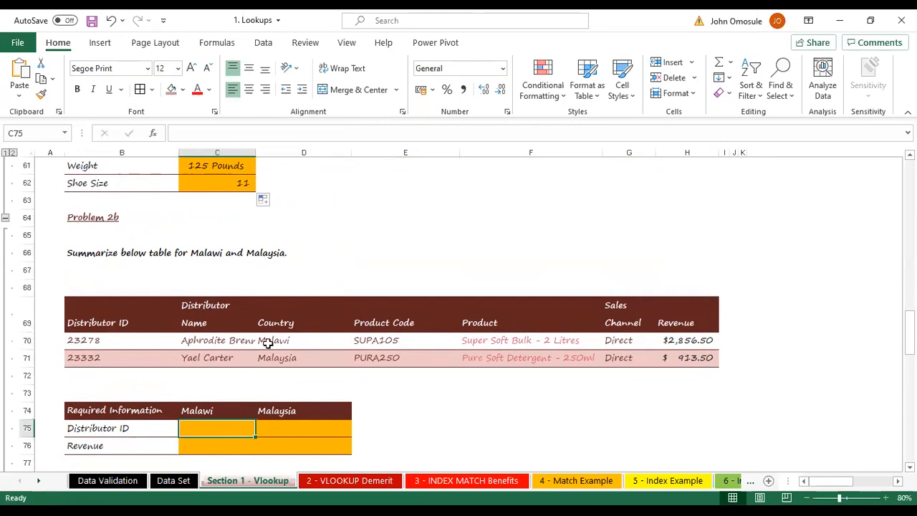
scroll(266, 349, "down", 1)
left_click(251, 362)
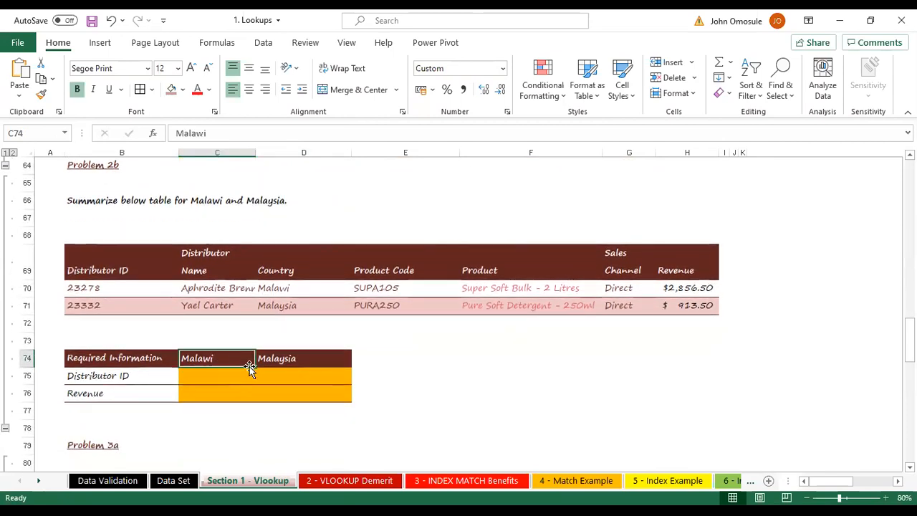
scroll(388, 245, "down", 8)
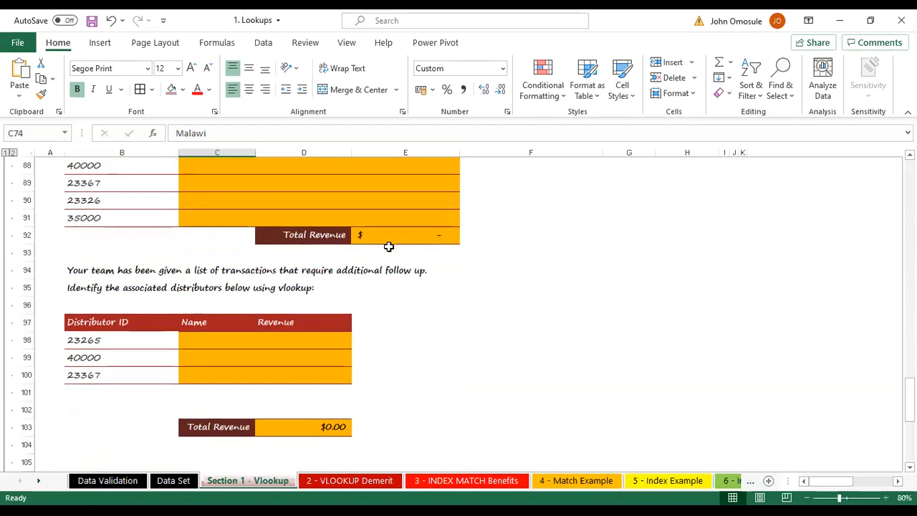
scroll(327, 284, "up", 3)
left_click(237, 270)
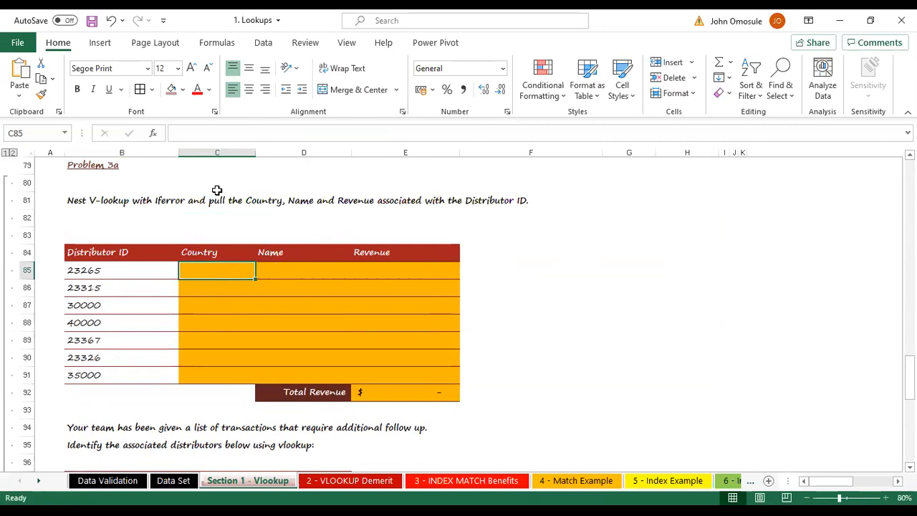
scroll(215, 190, "up", 4)
scroll(215, 190, "down", 4)
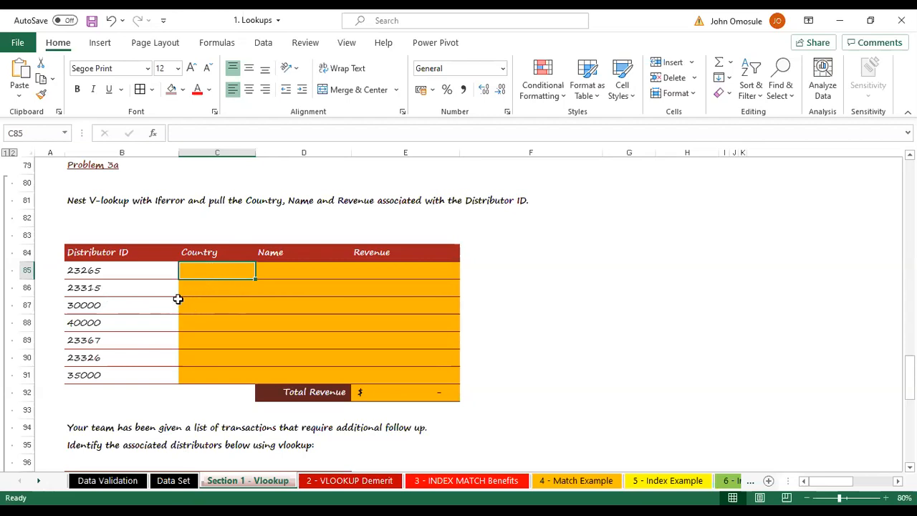
Begin a VLOOKUP formula in the first Country cell, C85, with B85 as lookup value and Class_data as table array.
double_click(221, 269)
type("=")
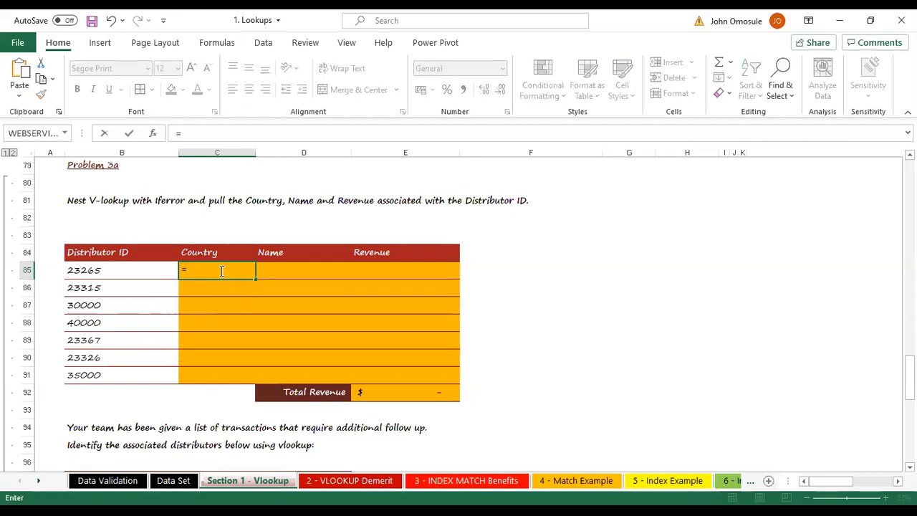
type("vlo")
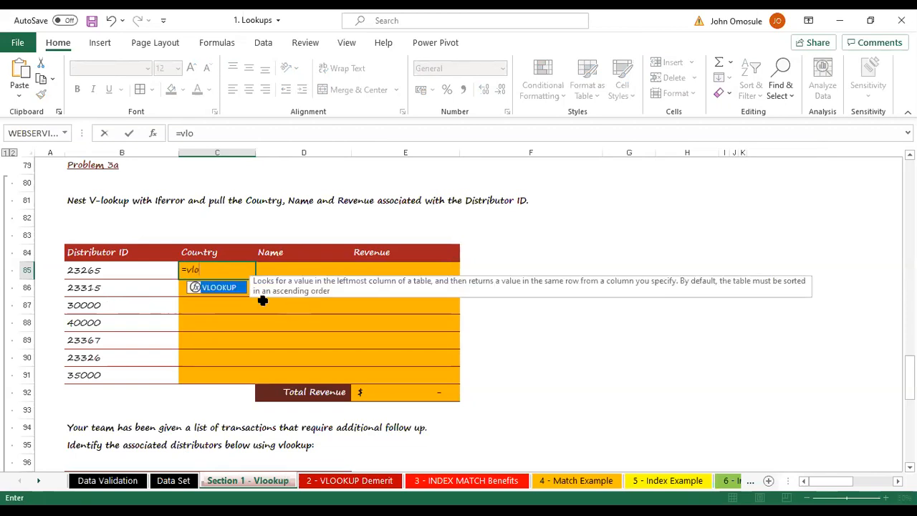
double_click(222, 288)
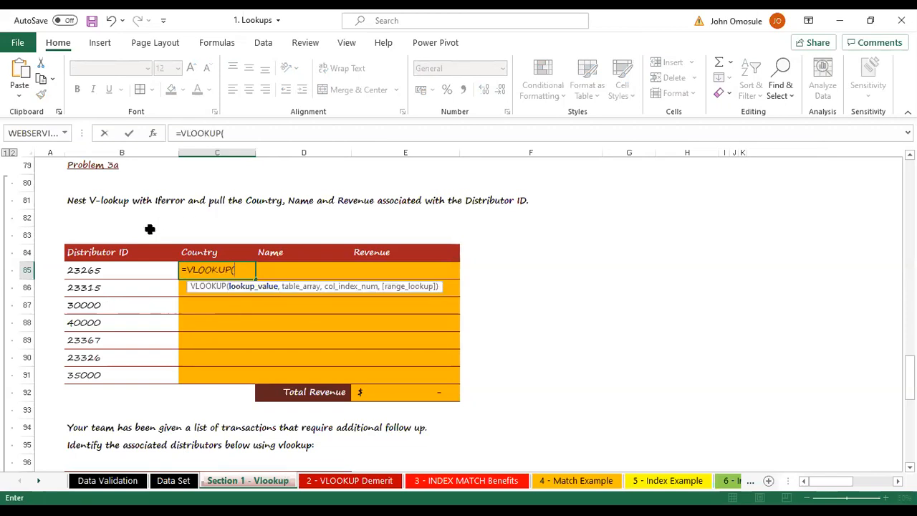
left_click(86, 270)
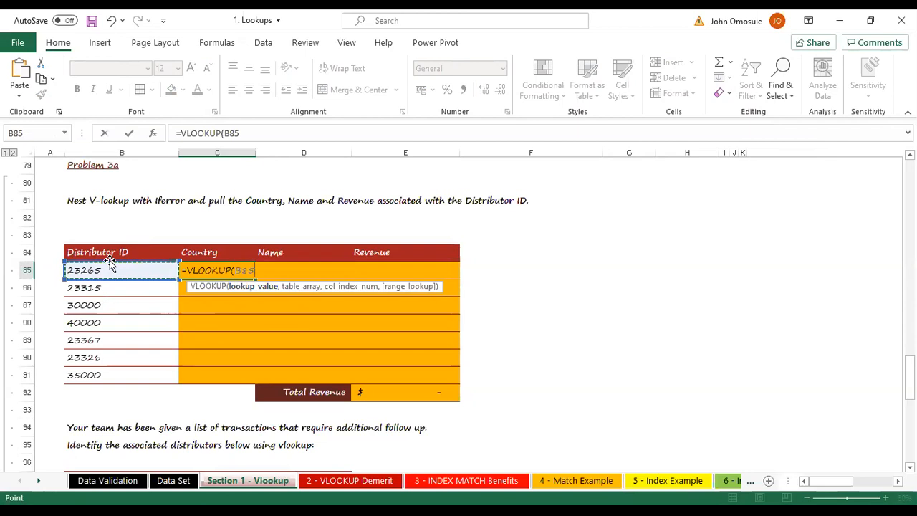
type(",")
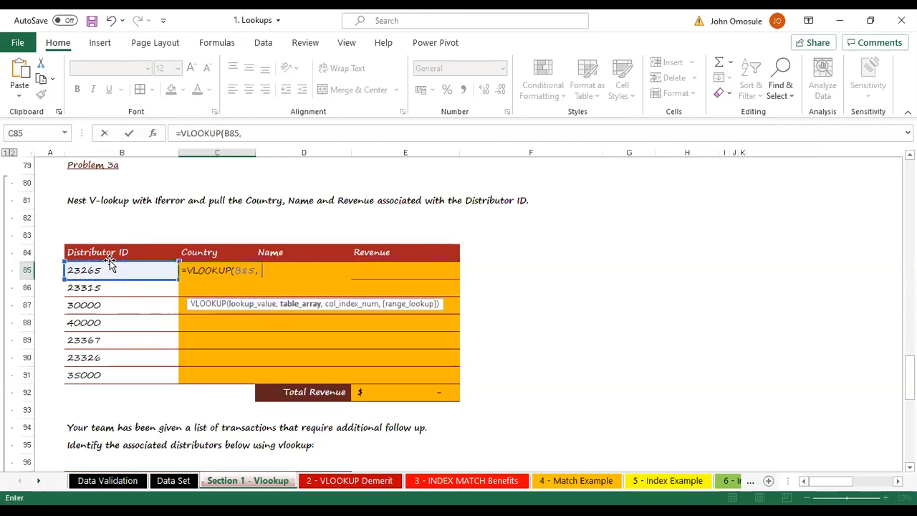
type("cla")
double_click(301, 313)
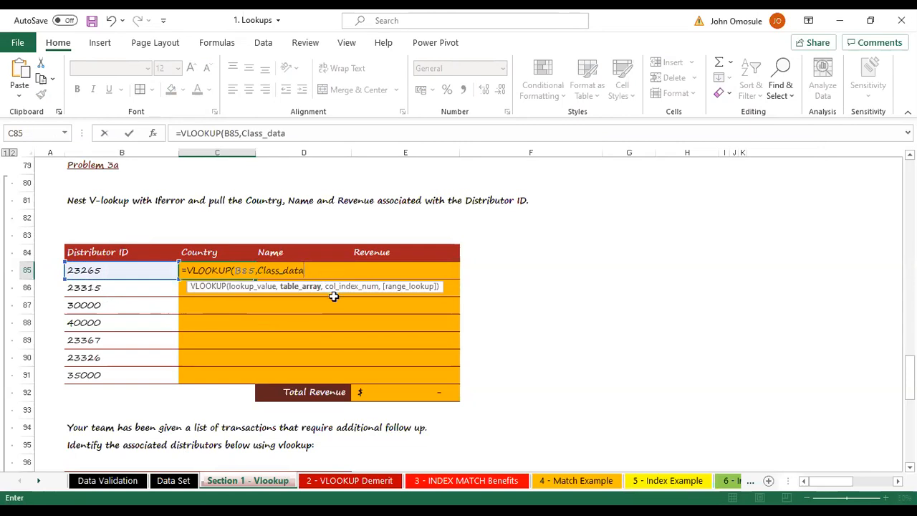
type(",")
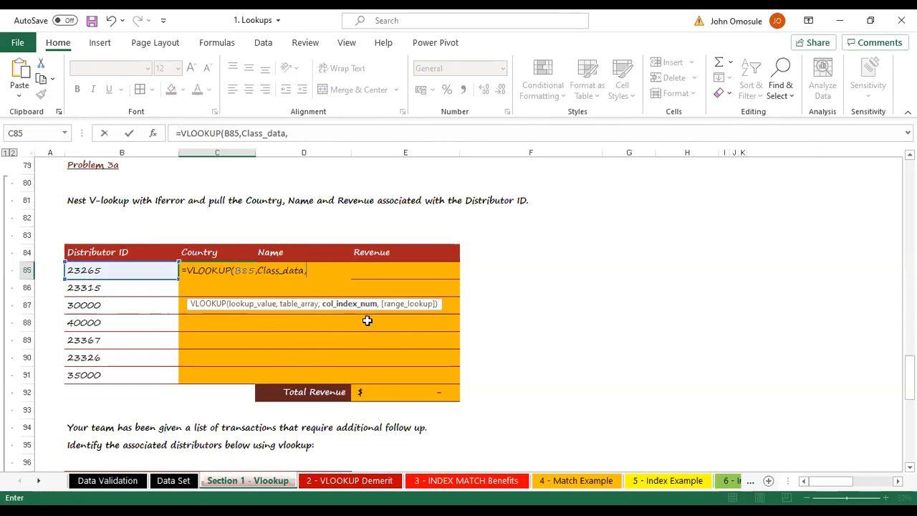
Examine the numbered column headers on the Data Set sheet to find the Country column's index.
left_click(174, 482)
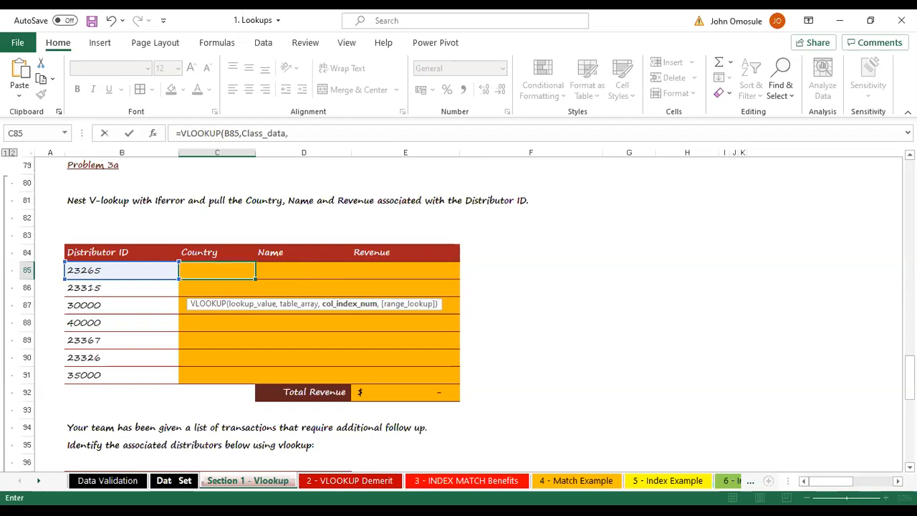
left_click(174, 481)
scroll(287, 263, "up", 6)
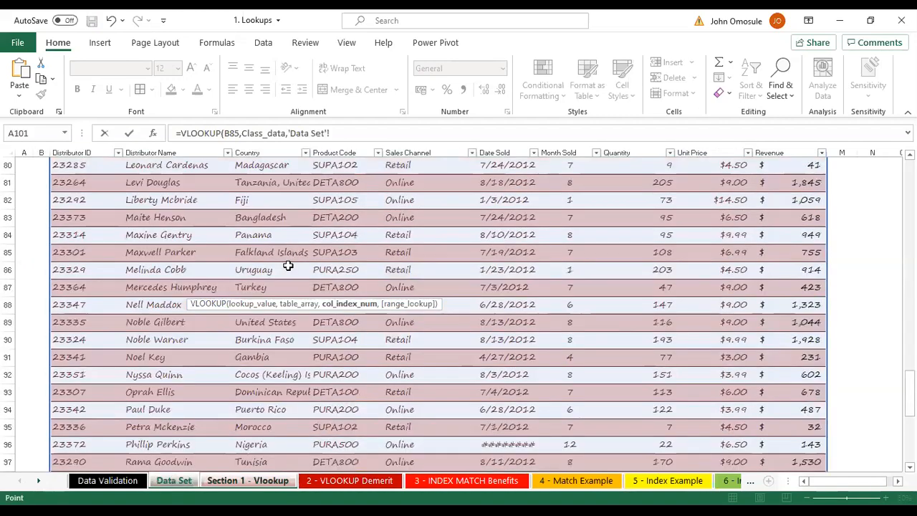
scroll(286, 265, "up", 20)
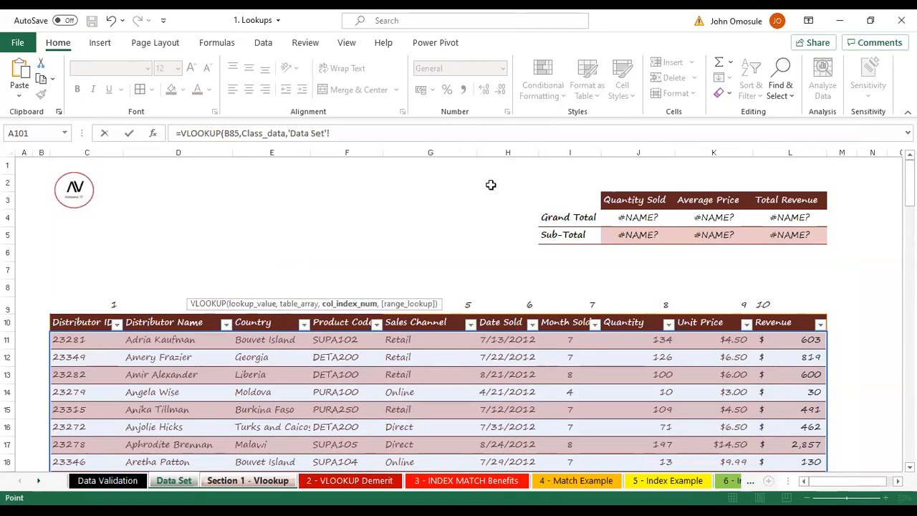
Return to the Section 1 - Vlookup sheet and remove the stray sheet reference after Class_data in the C85 formula.
left_click(246, 481)
key("BackSpace")
key("BackSpace")
key("BackSpace")
key("BackSpace")
key("BackSpace")
key("BackSpace")
key("BackSpace")
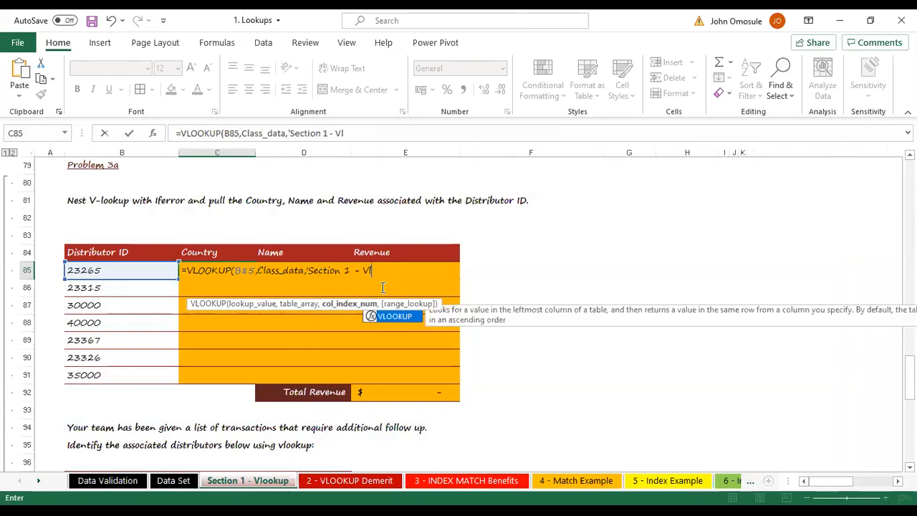
key("BackSpace")
key("BackSpace")
key("BackSpace")
key("BackSpace")
key("BackSpace")
key("BackSpace")
key("BackSpace")
key("BackSpace")
key("BackSpace")
key("BackSpace")
key("BackSpace")
key("BackSpace")
key("BackSpace")
key("BackSpace")
key("BackSpace")
Complete the C85 VLOOKUP with column index 3 and FALSE for an exact match.
type("3")
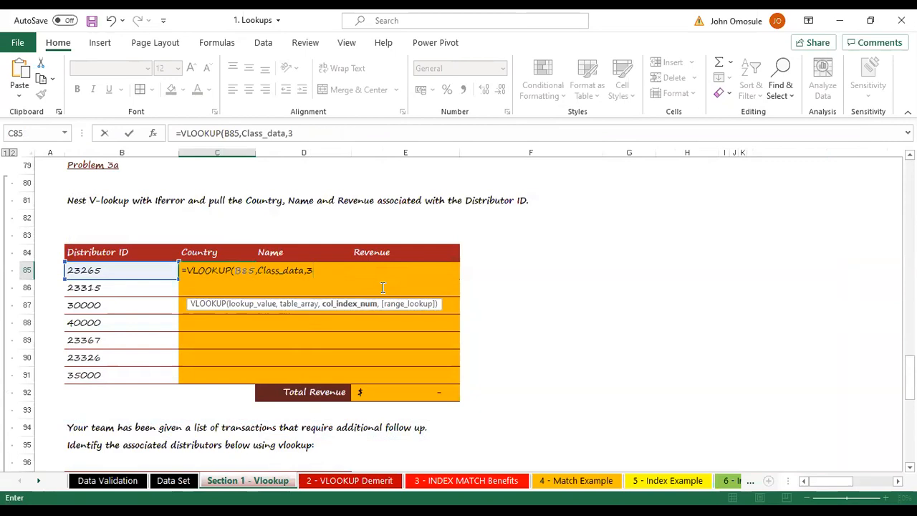
type(",")
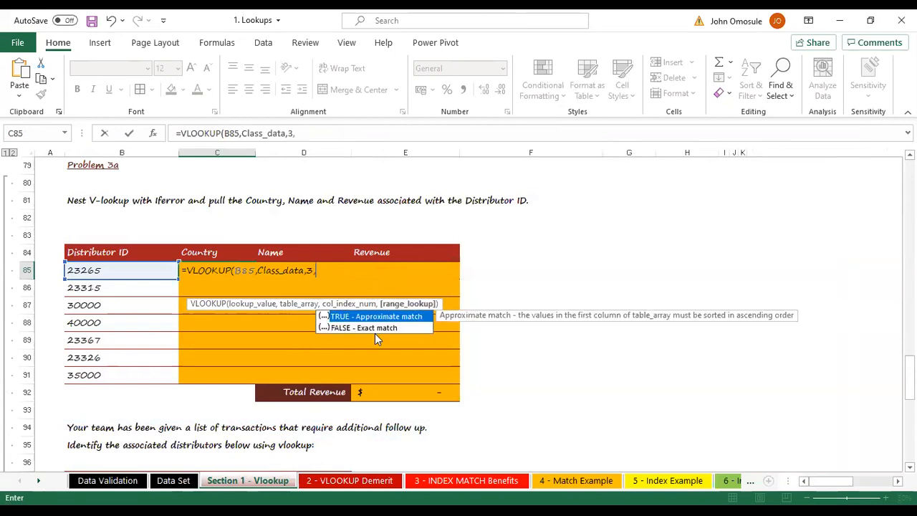
left_click(374, 329)
key("Tab")
type(")")
key("Return")
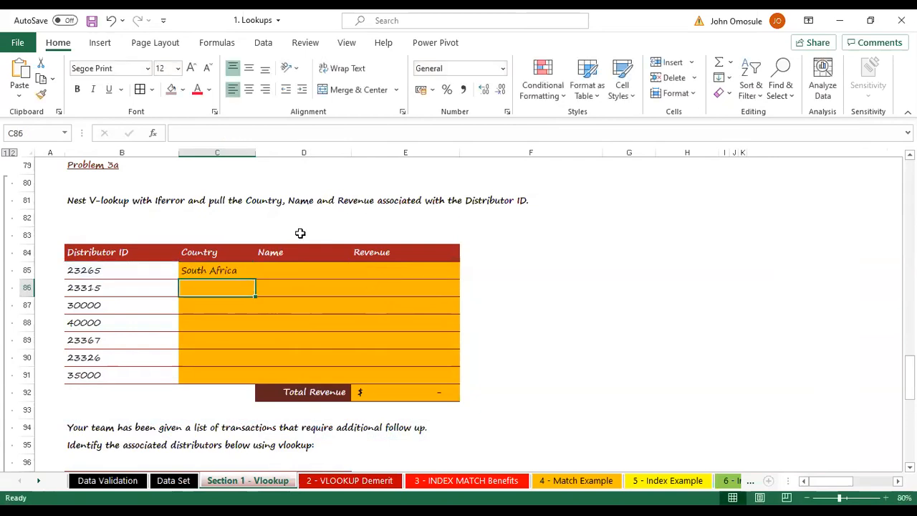
Check the Country and Distributor Name column headers on the Data Set sheet and return to the Section 1 - Vlookup sheet.
left_click(177, 479)
left_click(283, 326)
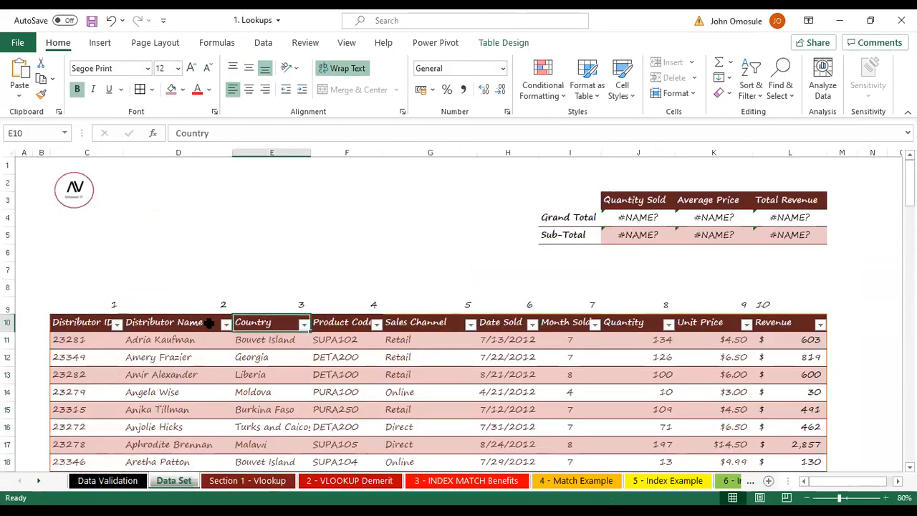
left_click(136, 324)
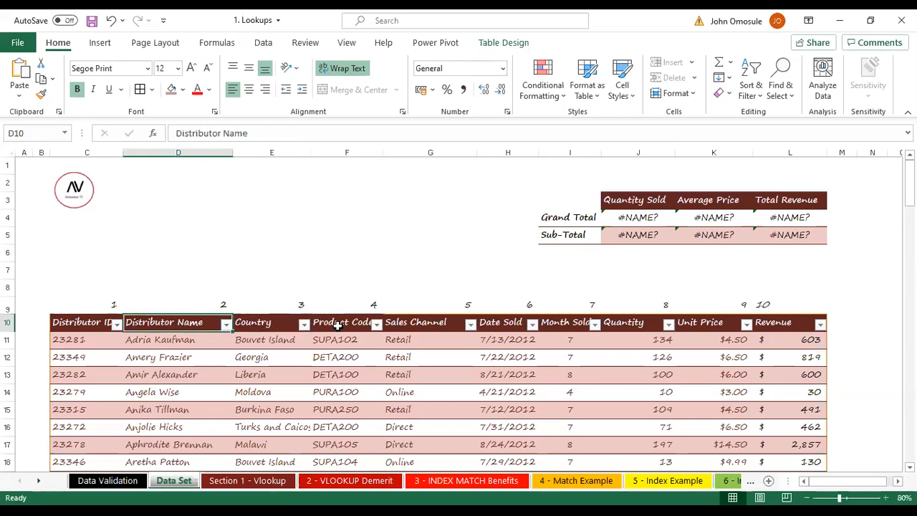
left_click(281, 480)
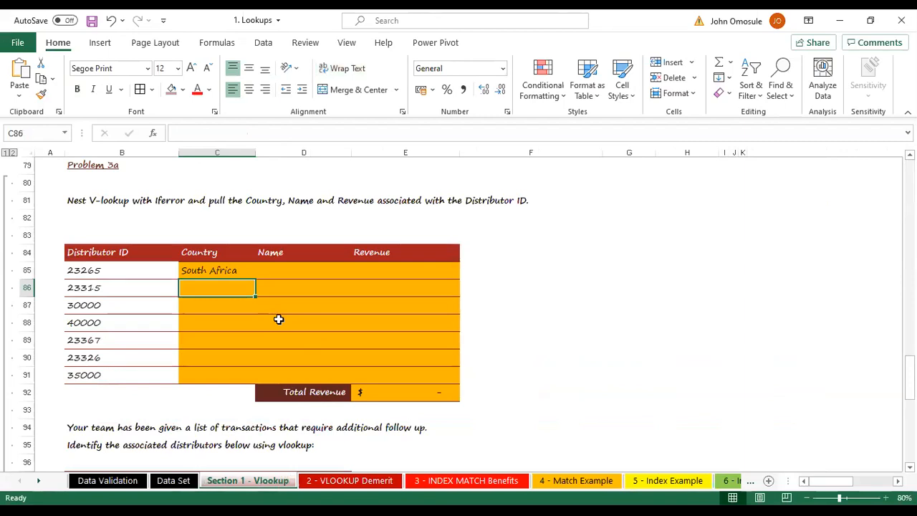
Fill the Country VLOOKUP formula from C85 down through C91.
left_click(230, 268)
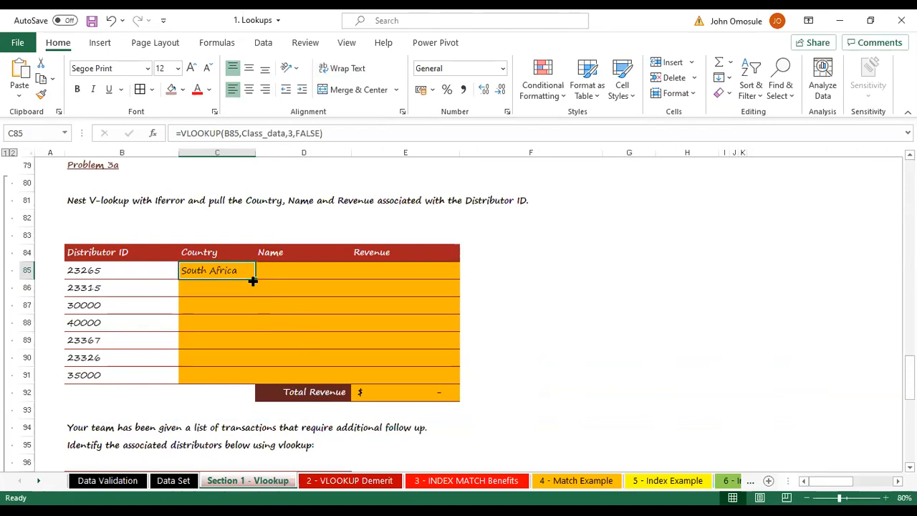
double_click(255, 279)
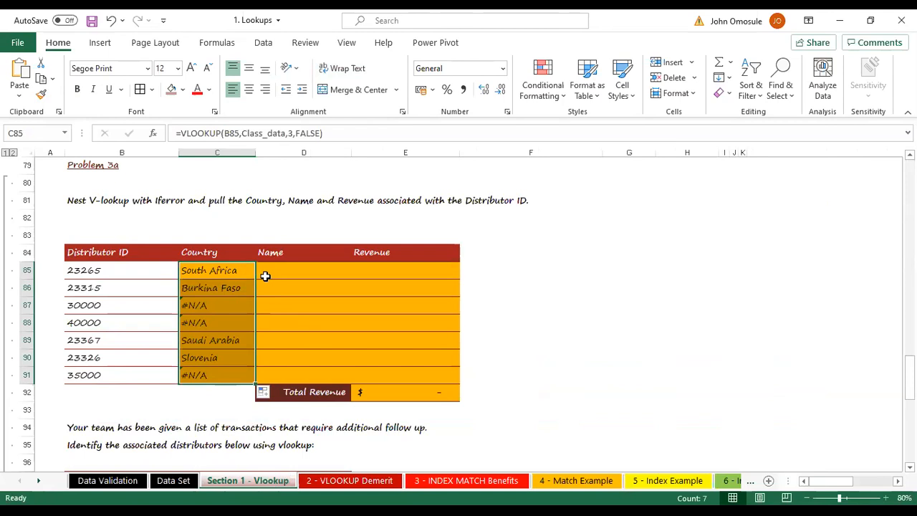
left_click(334, 302)
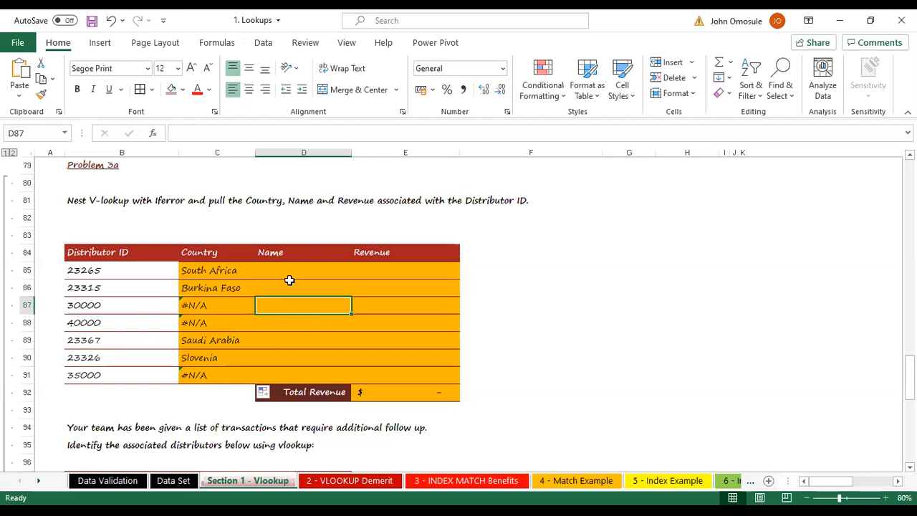
Inspect the Country formula in C87 and search the Data Set sheet for the distributor ID from B87.
left_click(203, 306)
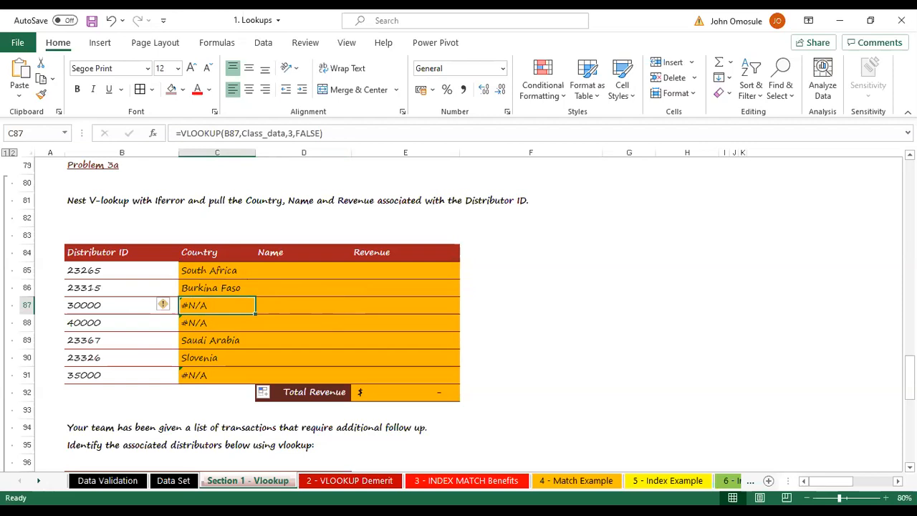
left_click(101, 305)
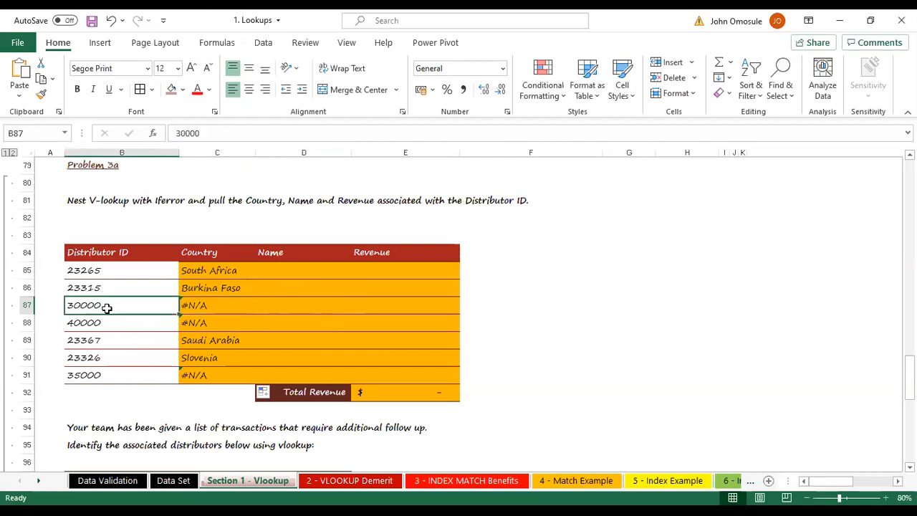
double_click(106, 307)
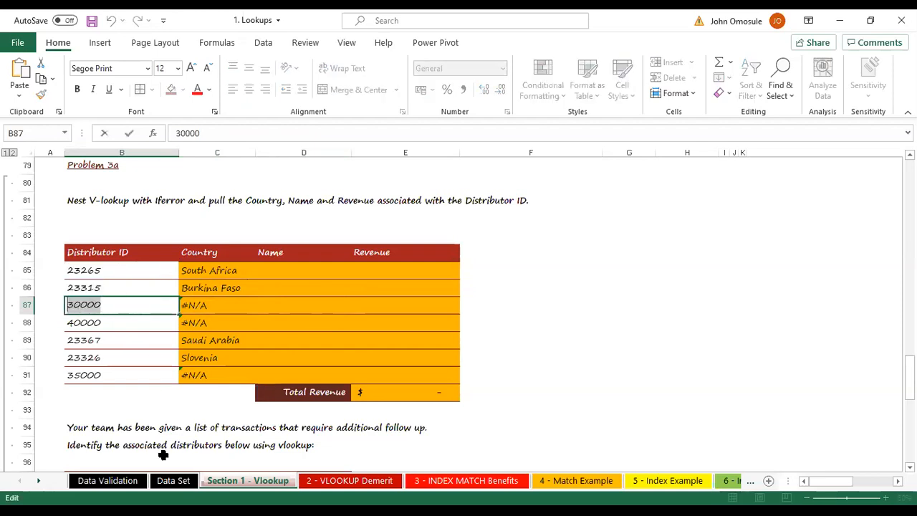
left_click(173, 480)
left_click(173, 480)
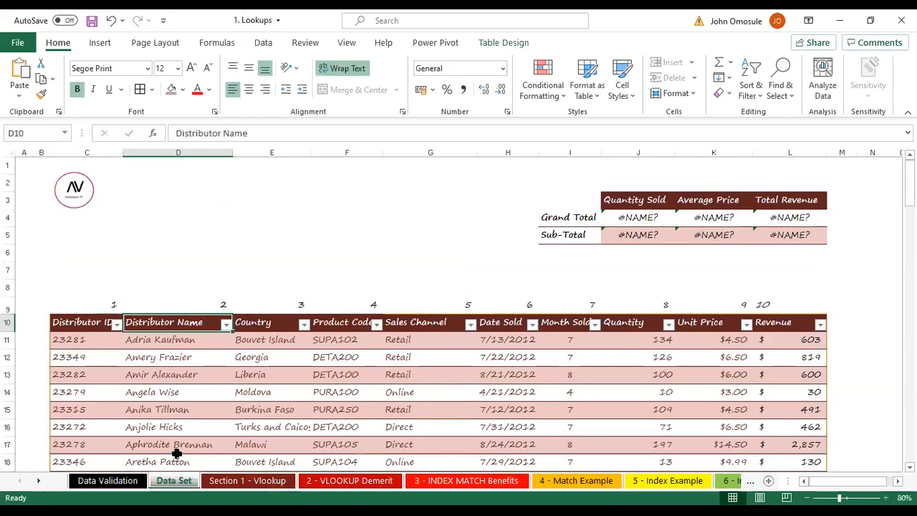
left_click(113, 318)
left_click(102, 339)
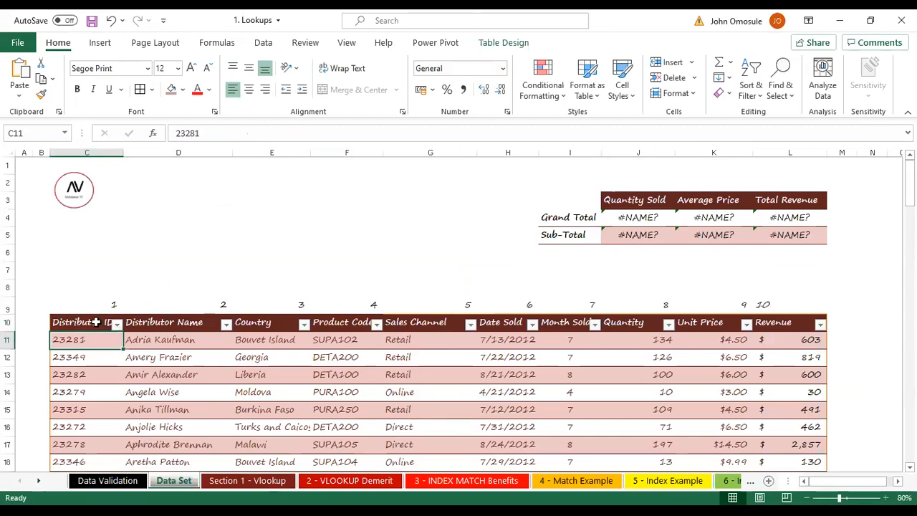
key("ctrl+f")
type("30000")
left_click(661, 273)
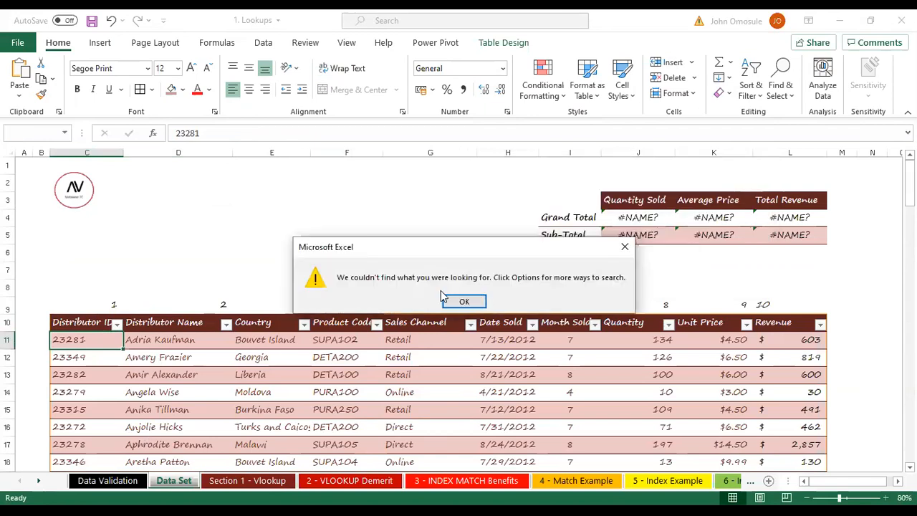
left_click(628, 247)
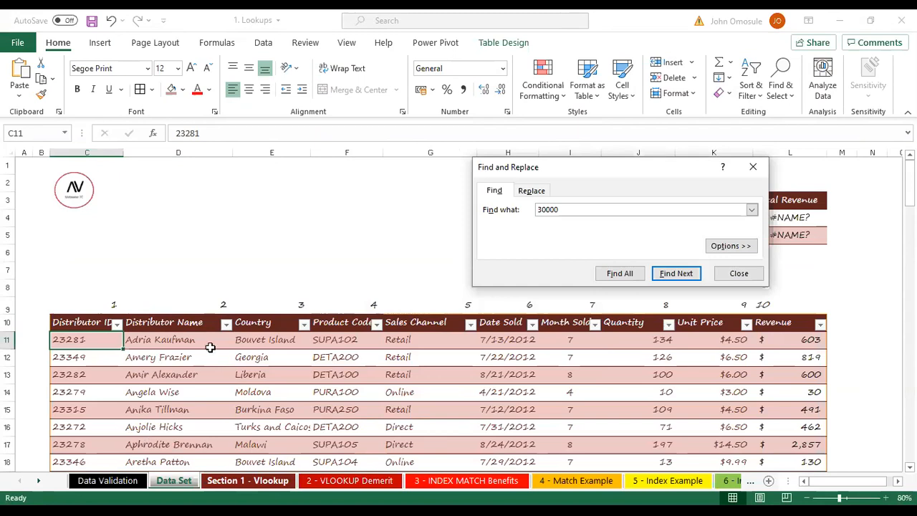
Copy the distributor ID in B86 and find all its occurrences on the Data Set sheet.
left_click(125, 288)
double_click(91, 290)
key("ctrl+c")
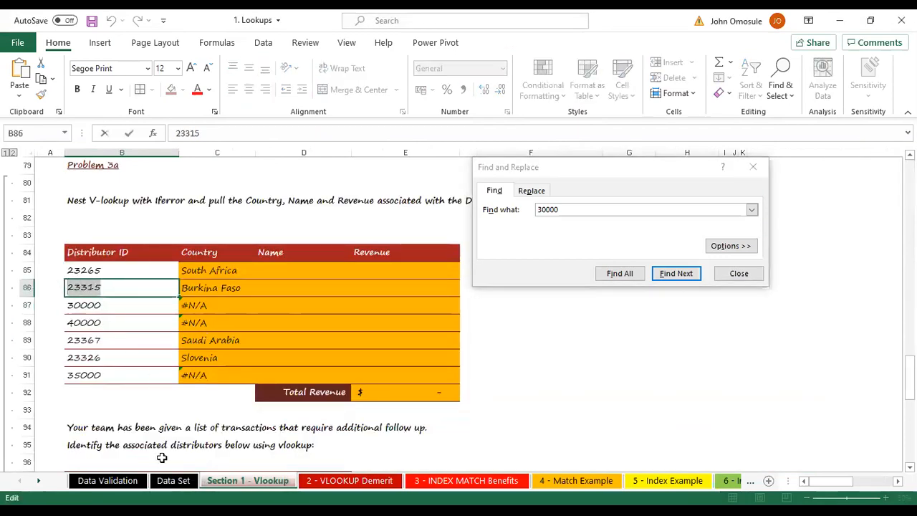
left_click(173, 480)
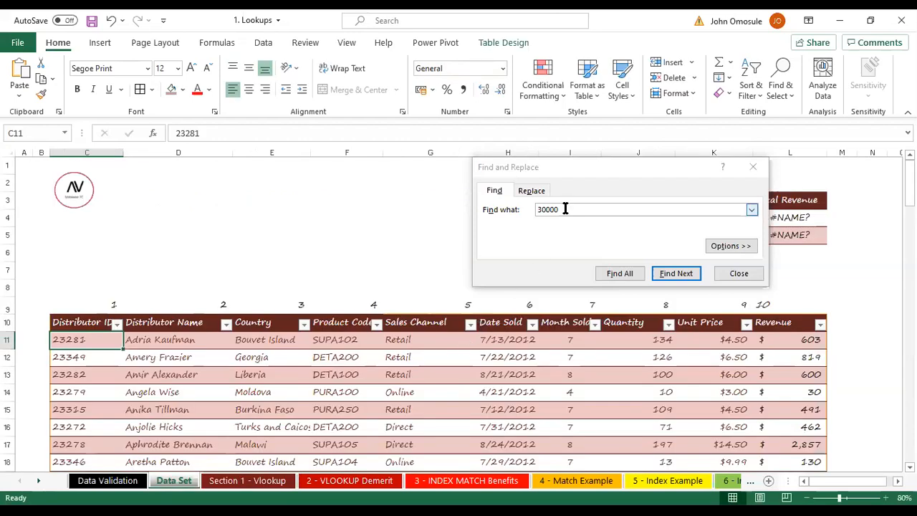
left_click(501, 208)
key("ctrl+v")
left_click(675, 274)
left_click(630, 273)
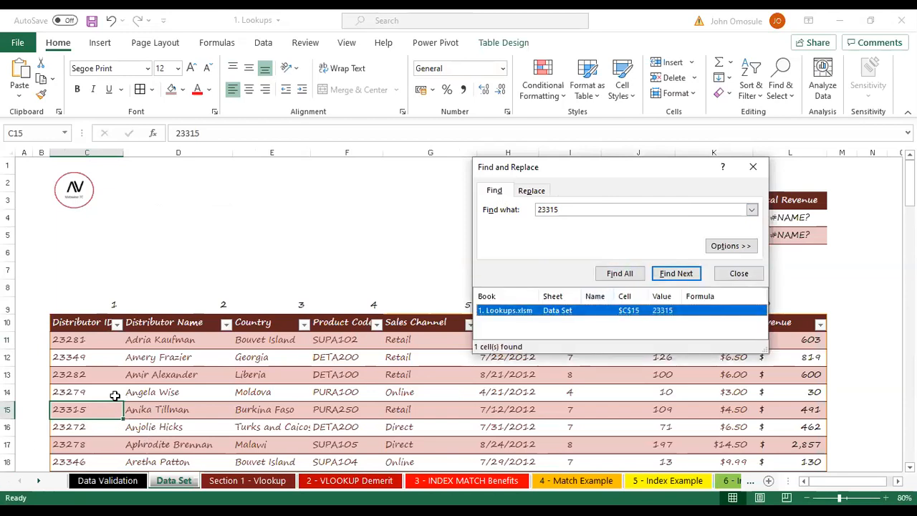
Highlight the matching record's entire row 15, close the search and return to the Section 1 - Vlookup sheet.
left_click(8, 410)
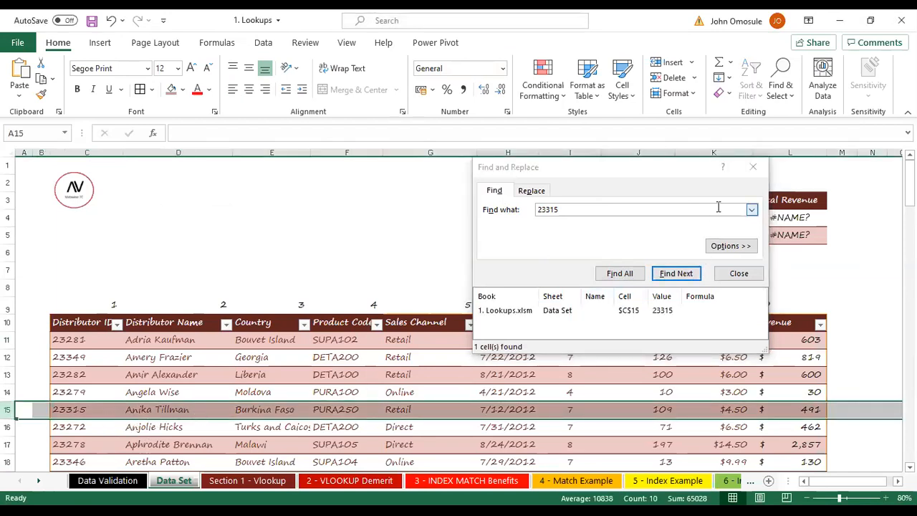
left_click(748, 169)
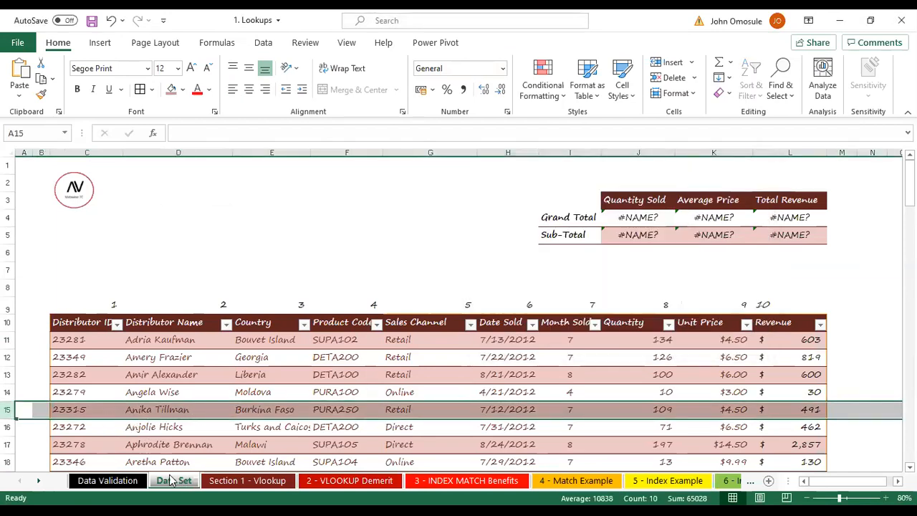
left_click(244, 481)
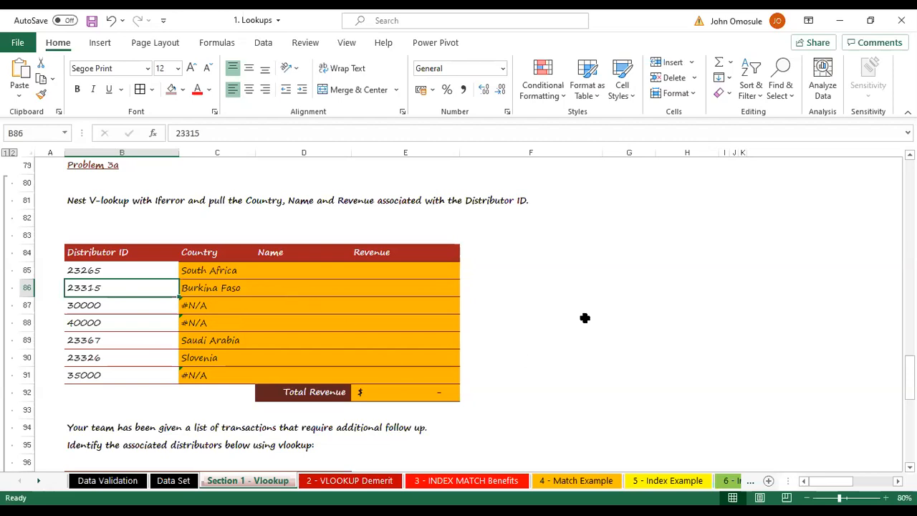
Enter the IFERROR function opening as a text note ".=IFERROR(" in G82 beside the Problem 3a table.
left_click(581, 285)
left_click(629, 219)
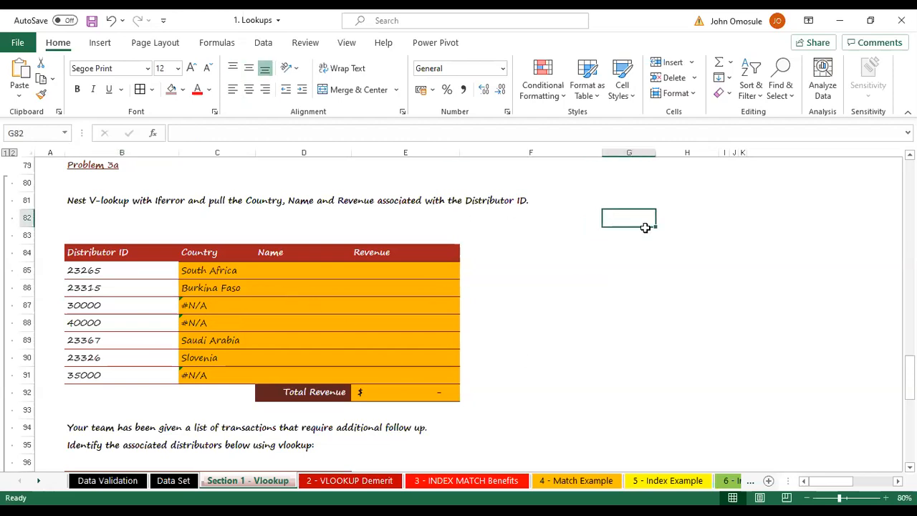
type("=")
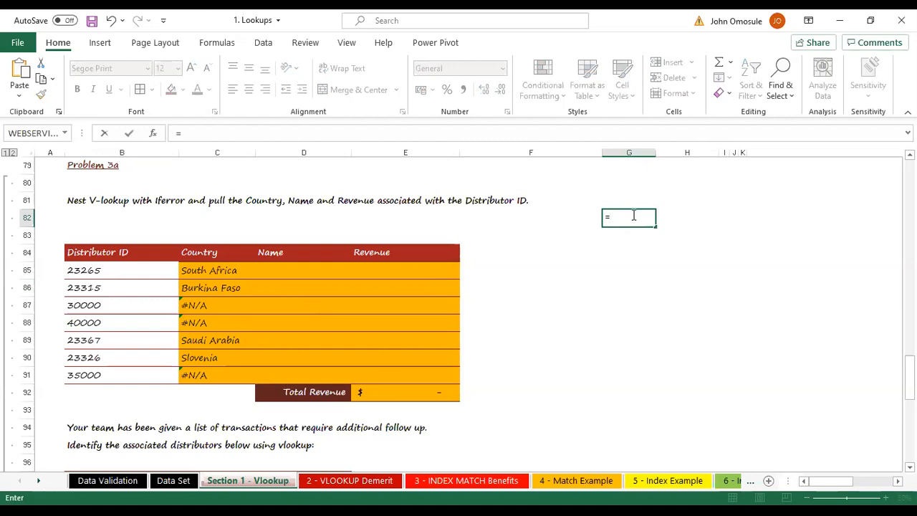
type("if")
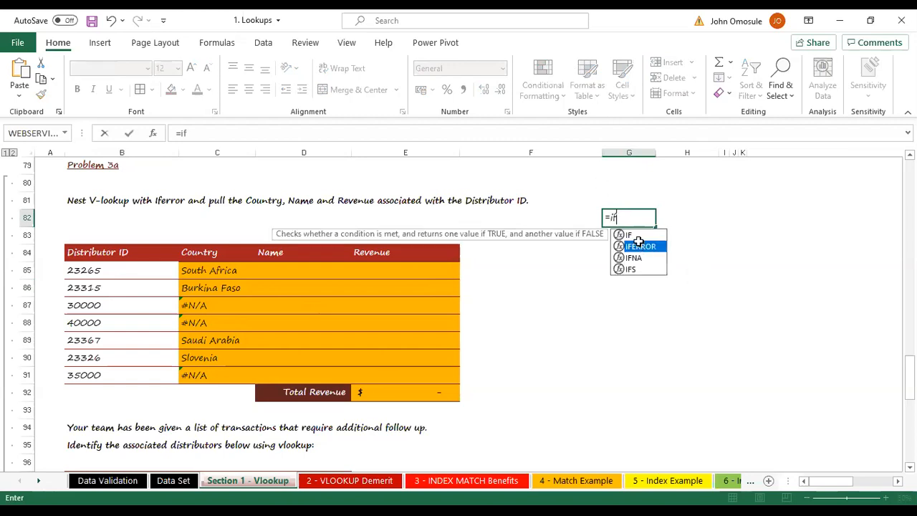
key("Tab")
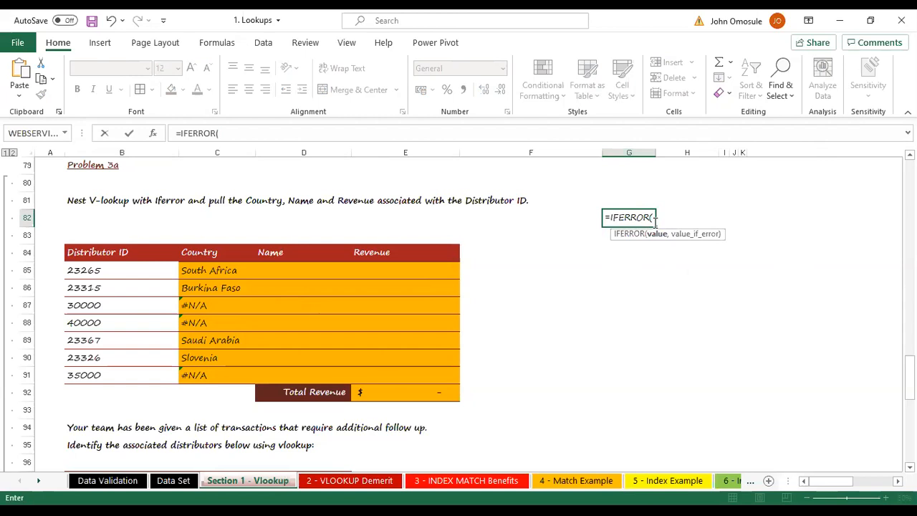
key("Return")
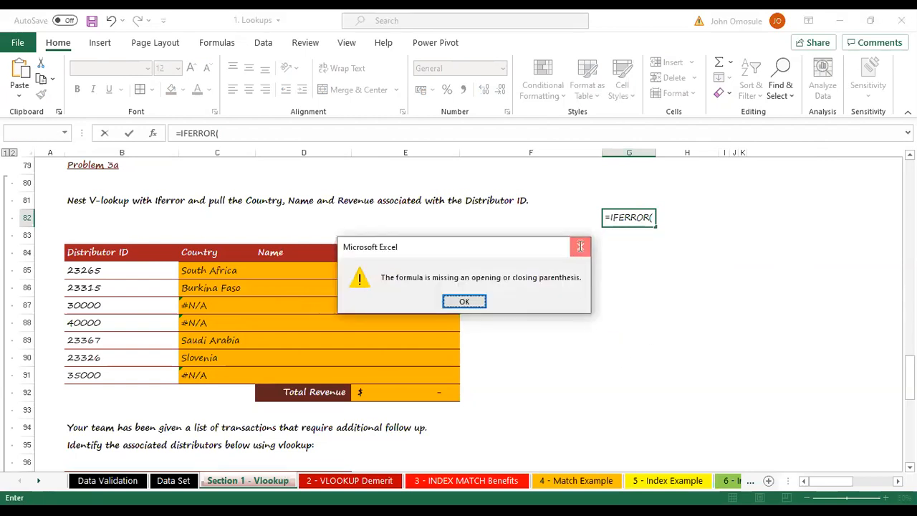
left_click(580, 248)
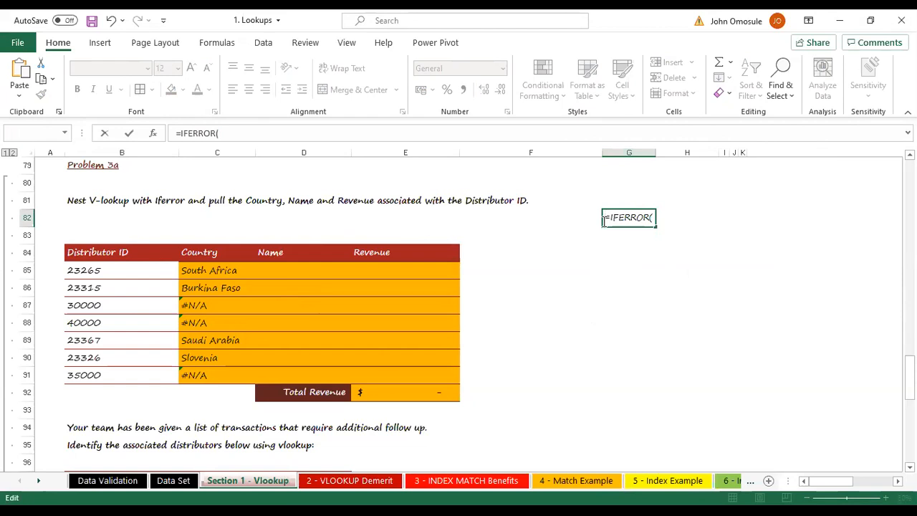
left_click(603, 221)
type(".")
left_click(652, 254)
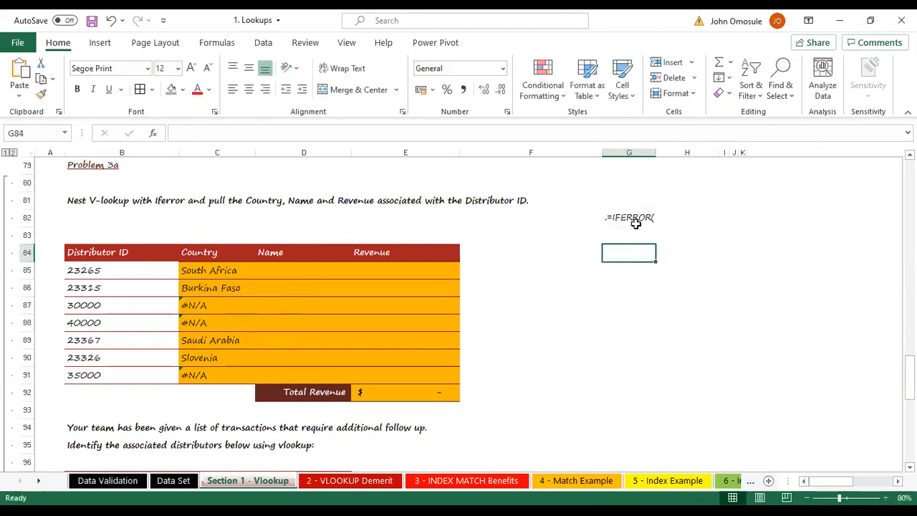
Enter the IFNA function opening as a text note ".=IFNA(" in G83, directly under the IFERROR note.
left_click(629, 236)
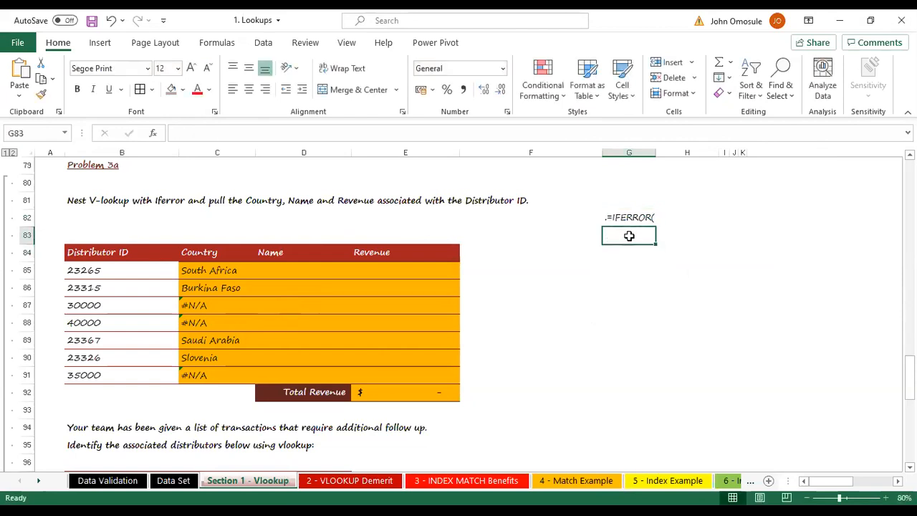
type(".=")
key("BackSpace")
key("BackSpace")
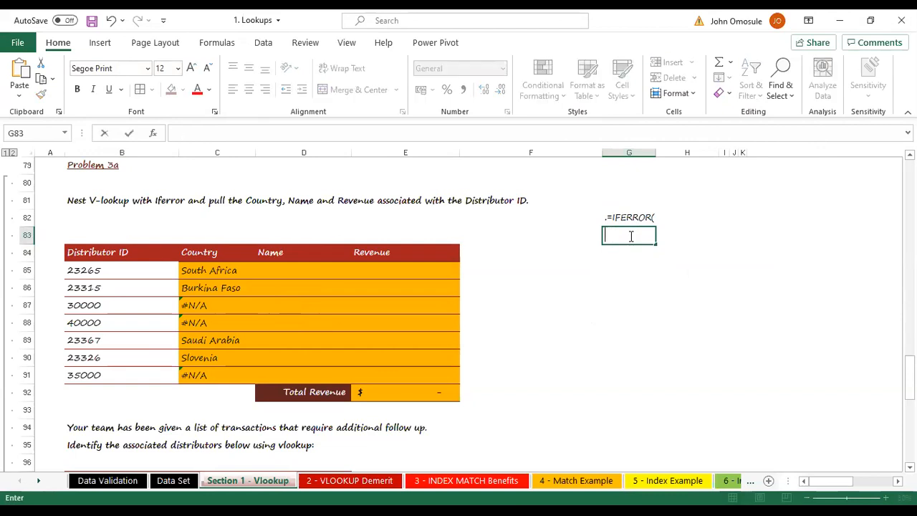
type("=")
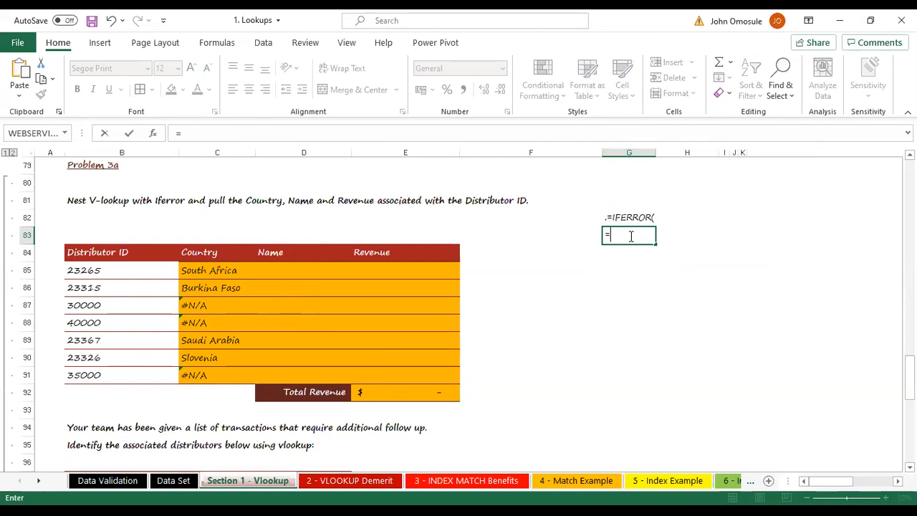
type("if")
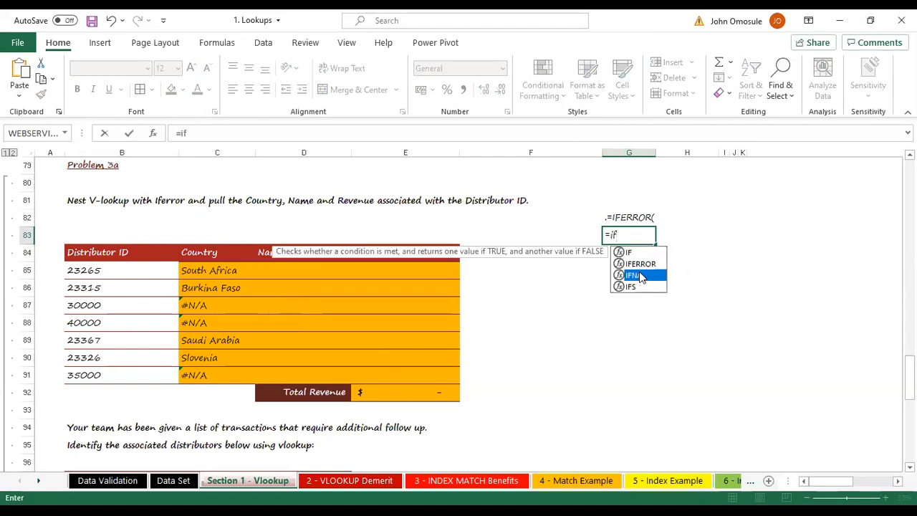
double_click(635, 274)
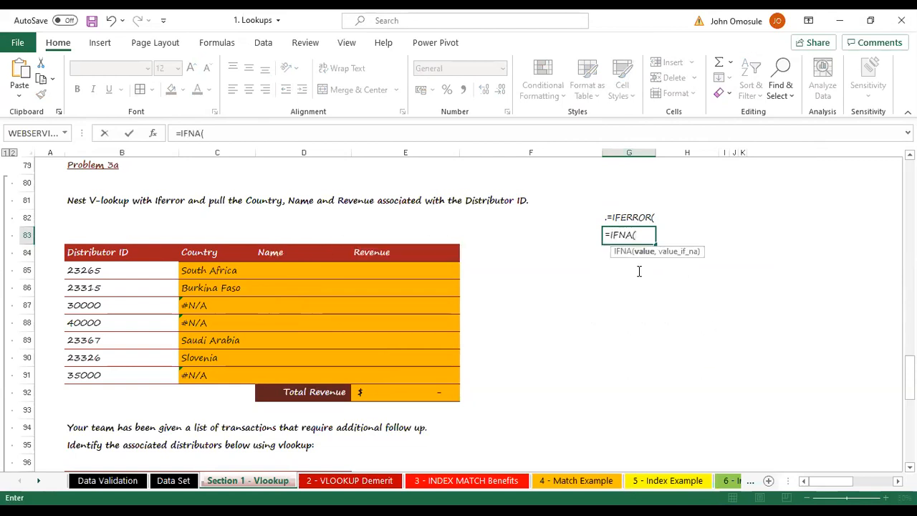
left_click(606, 235)
type(".")
left_click(734, 217)
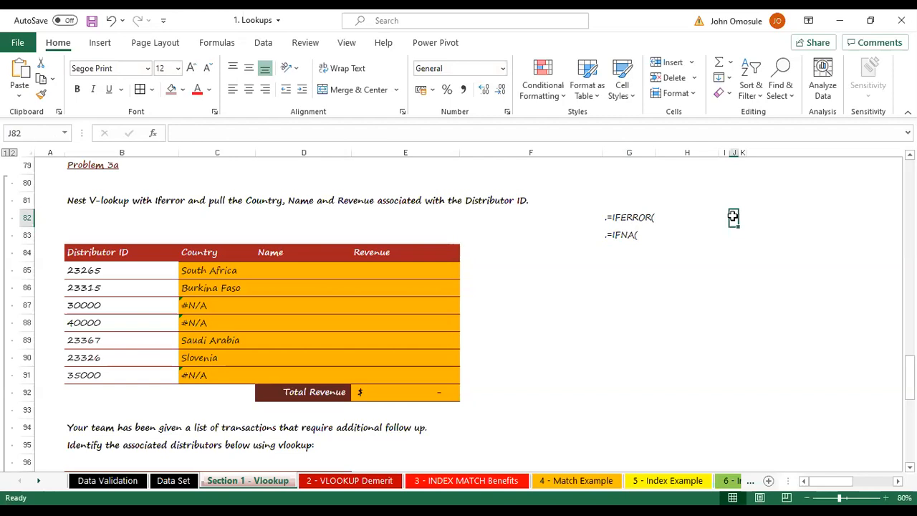
left_click(637, 217)
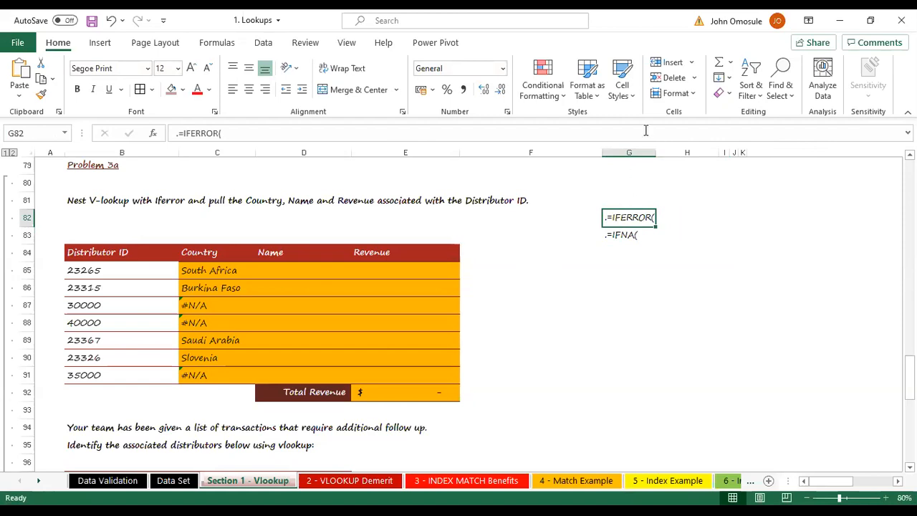
left_click(623, 249)
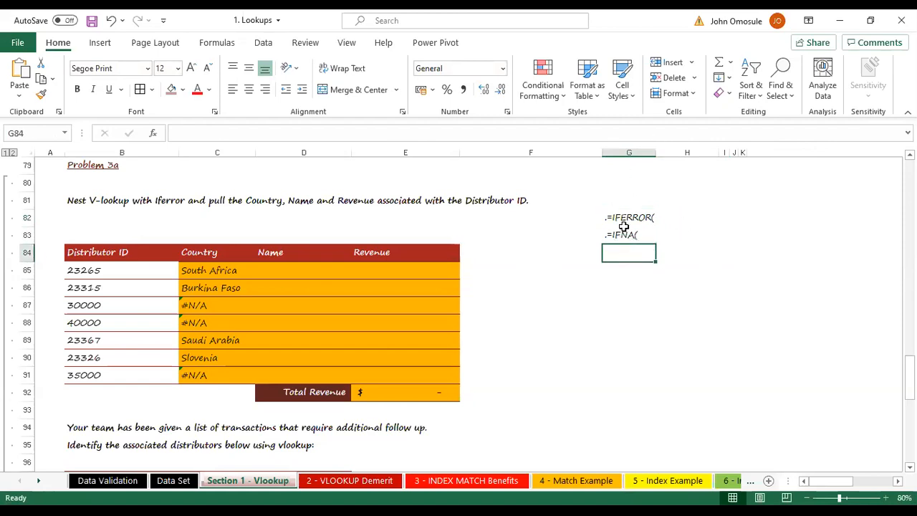
left_click(624, 219)
left_click(624, 236)
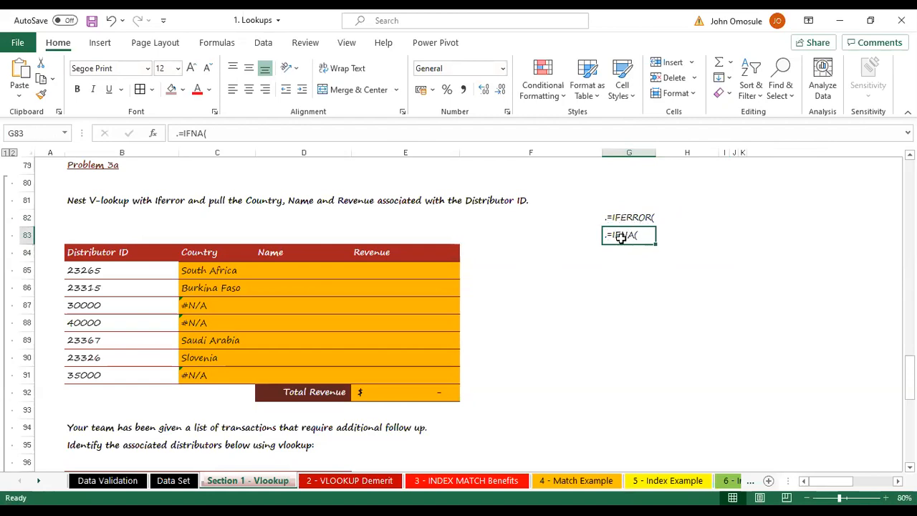
Clear the IFERROR and IFNA text notes from G82 and G83 beside the Problem 3a table.
left_click(621, 217)
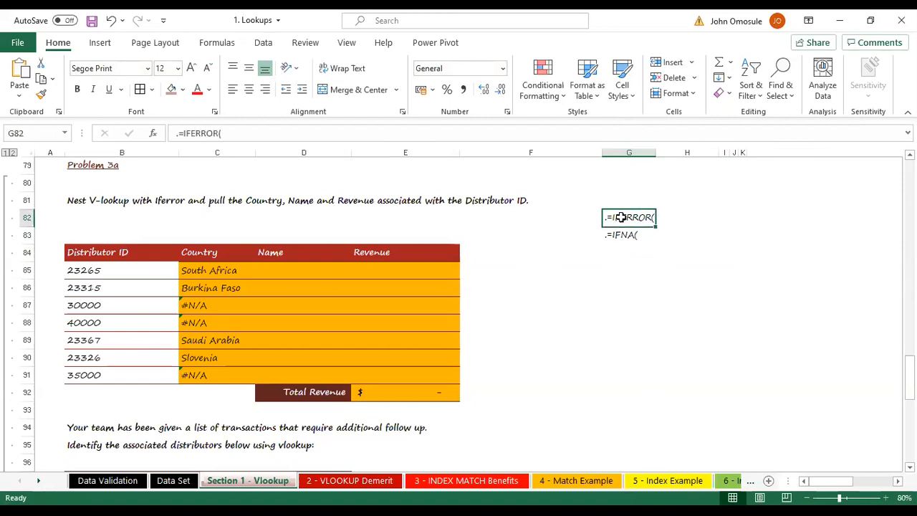
left_click_drag(606, 216, 631, 244)
key("Delete")
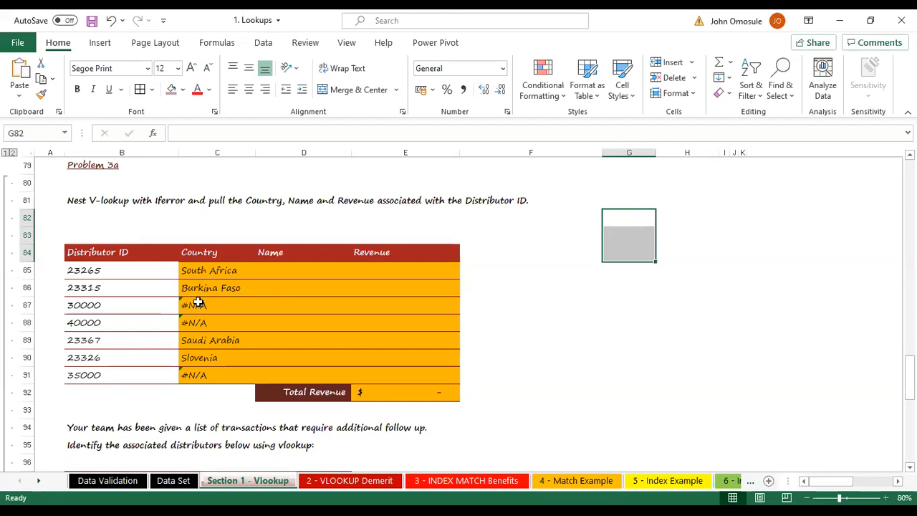
Try to nest the Country VLOOKUP in C85 inside an IFNA function and check its function arguments.
left_click(199, 273)
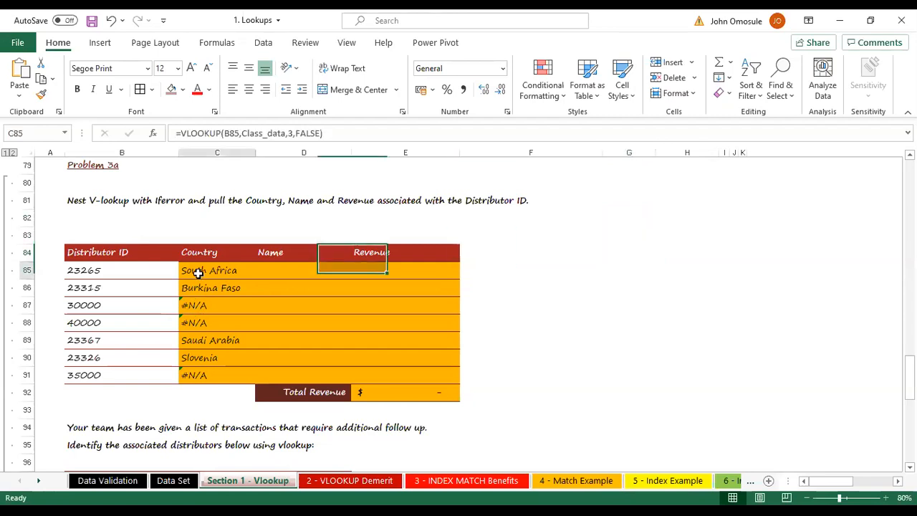
double_click(200, 273)
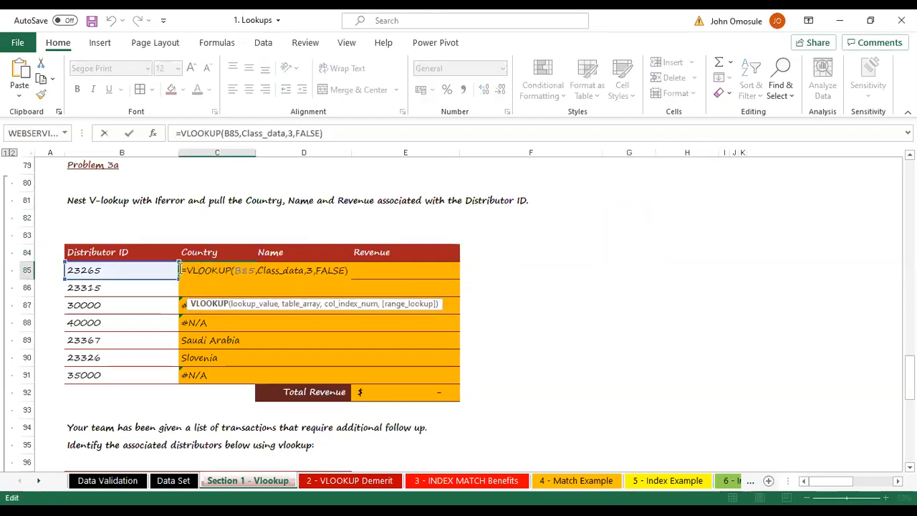
left_click(186, 270)
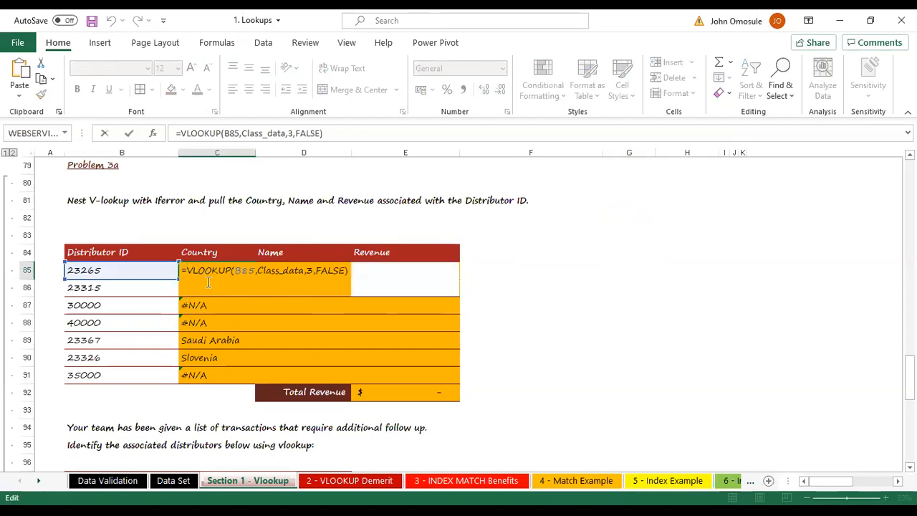
type("ifna")
double_click(211, 306)
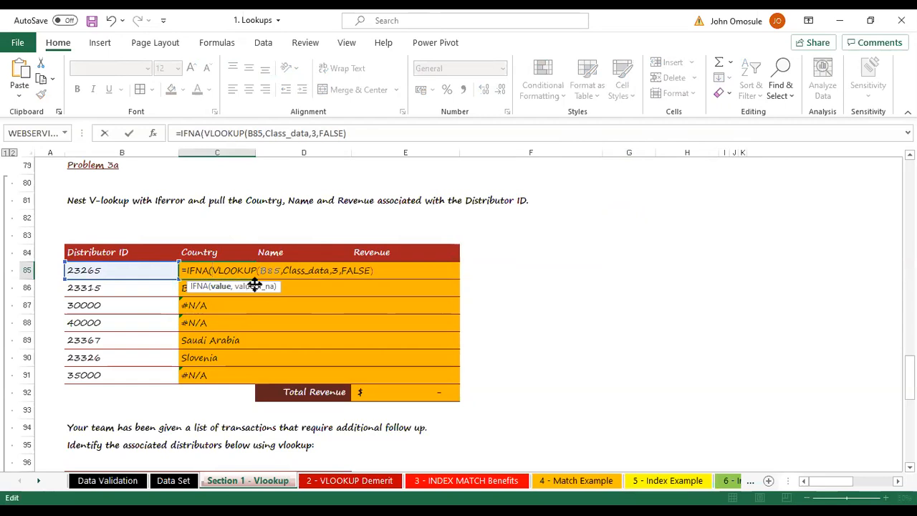
left_click(153, 133)
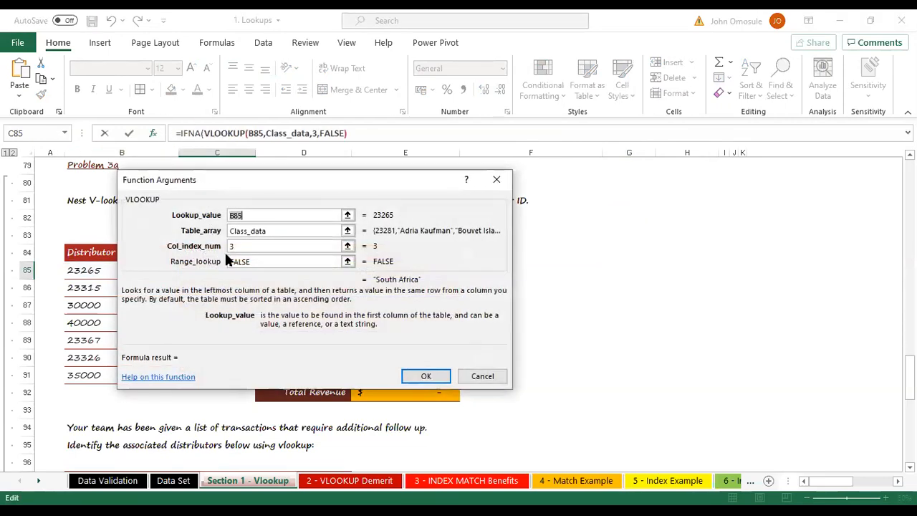
left_click(495, 181)
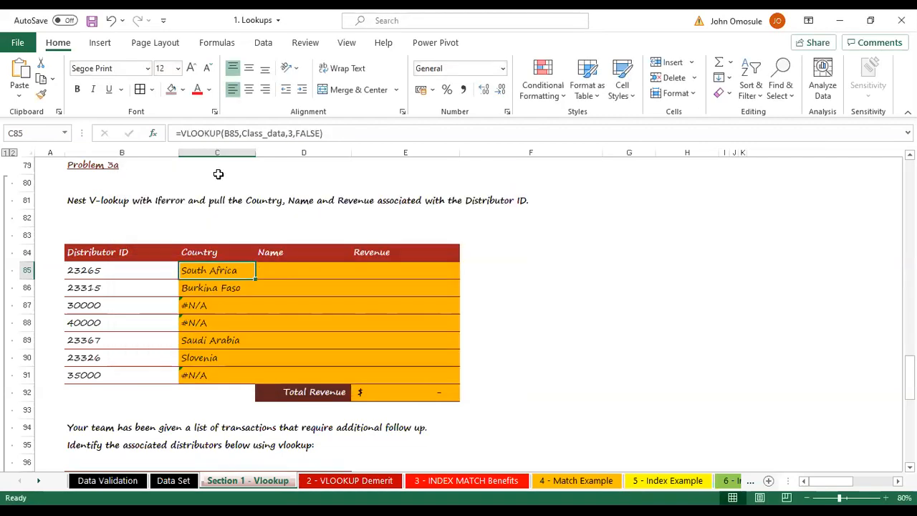
Try inserting IFERROR in front of the VLOOKUP in C85 and remove it again.
double_click(207, 270)
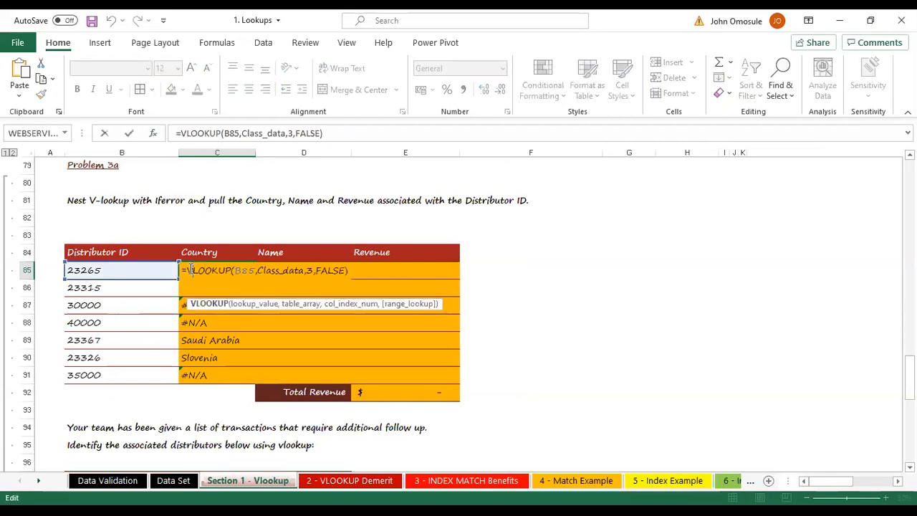
left_click(188, 270)
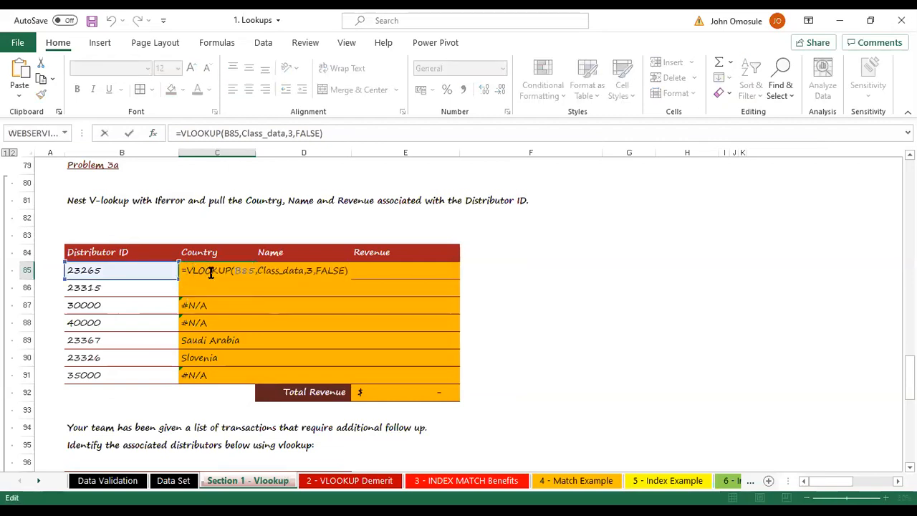
type("if")
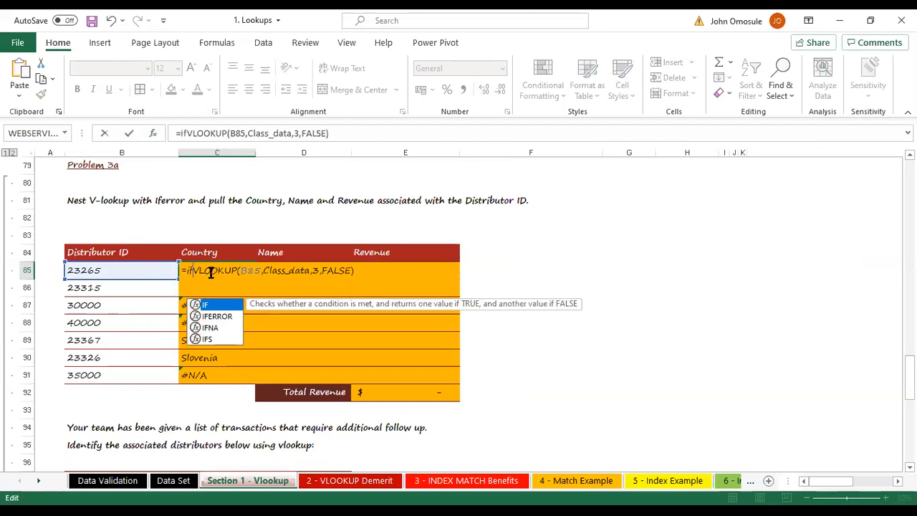
double_click(214, 316)
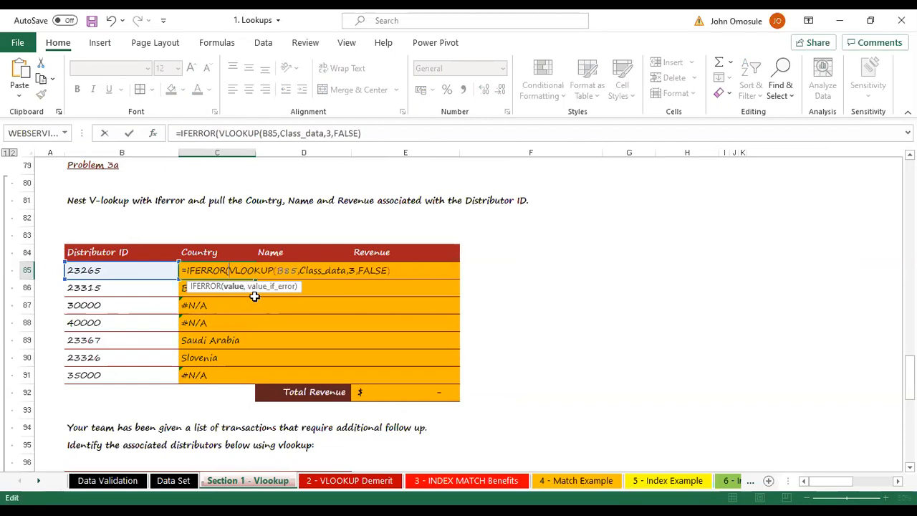
key("BackSpace")
key("BackSpace")
key("BackSpace")
key("BackSpace")
key("BackSpace")
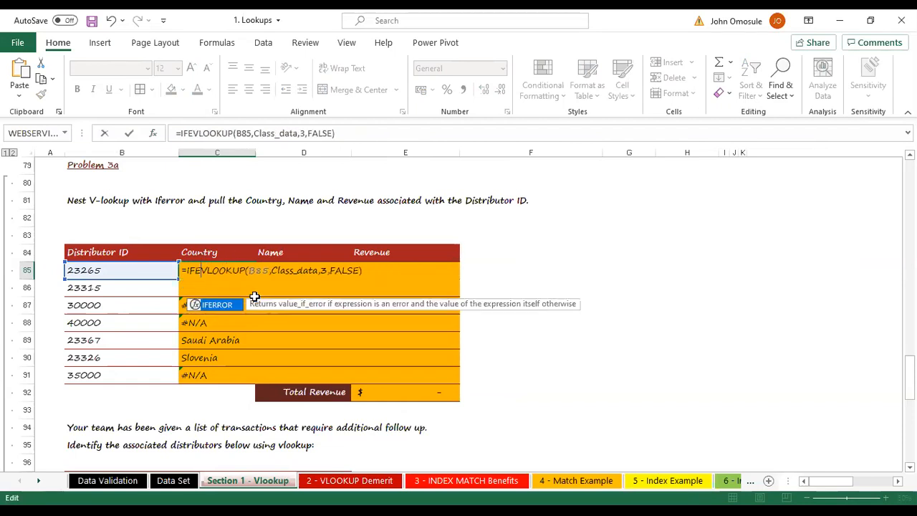
key("BackSpace")
key("BackSpace")
key("BackSpace")
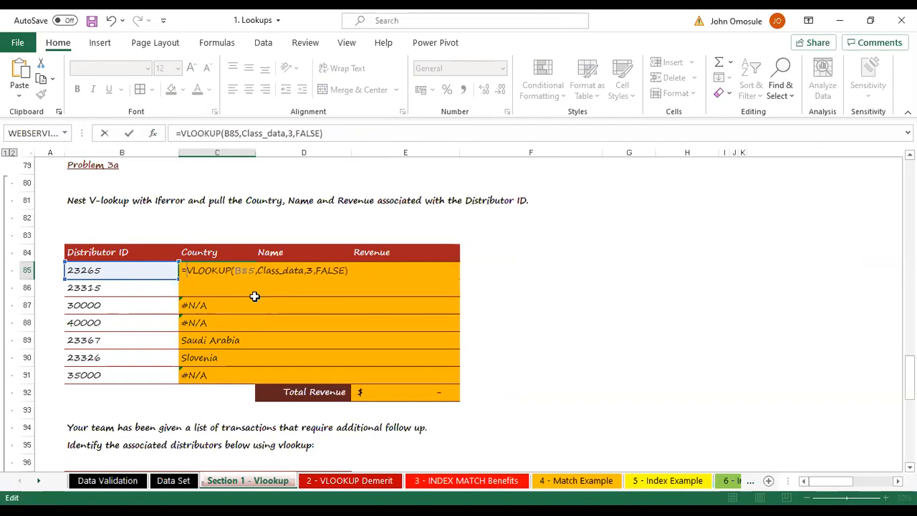
Wrap the Country lookup formula in C85 in IFNA with "Not Found" as the value for missing matches.
type("in")
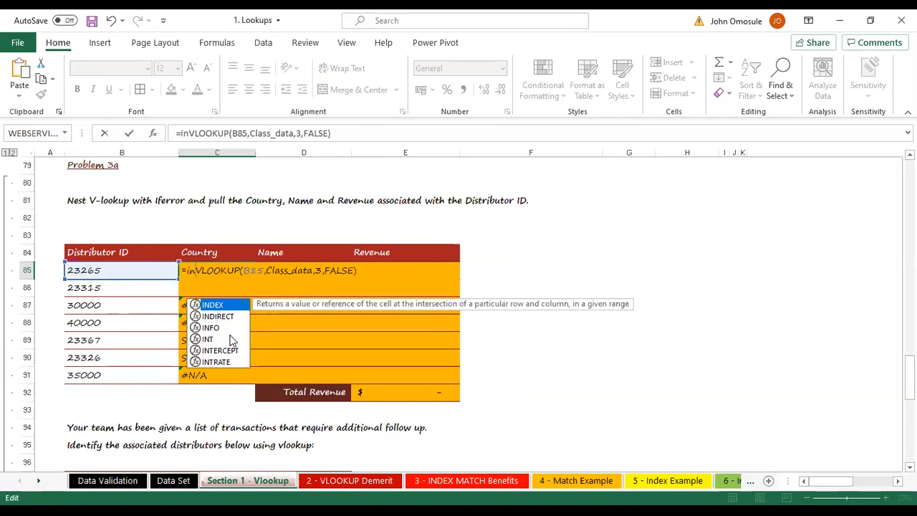
key("BackSpace")
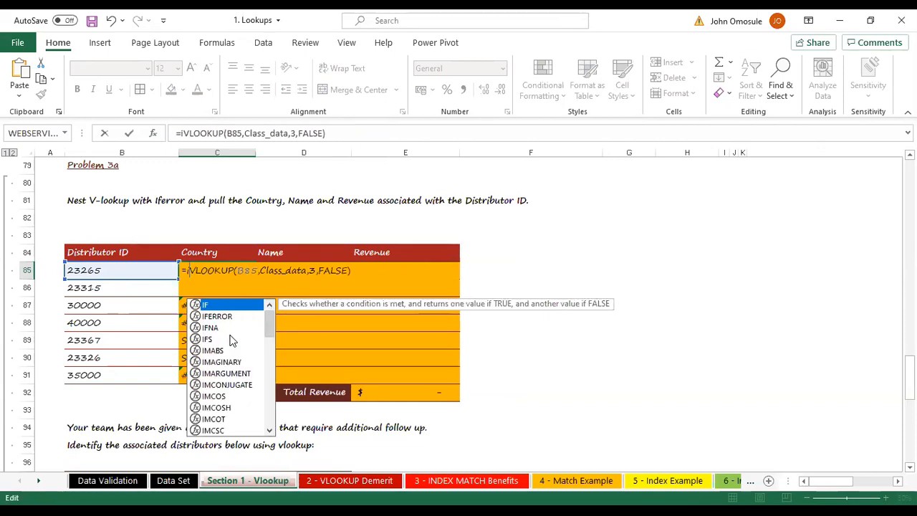
type("f")
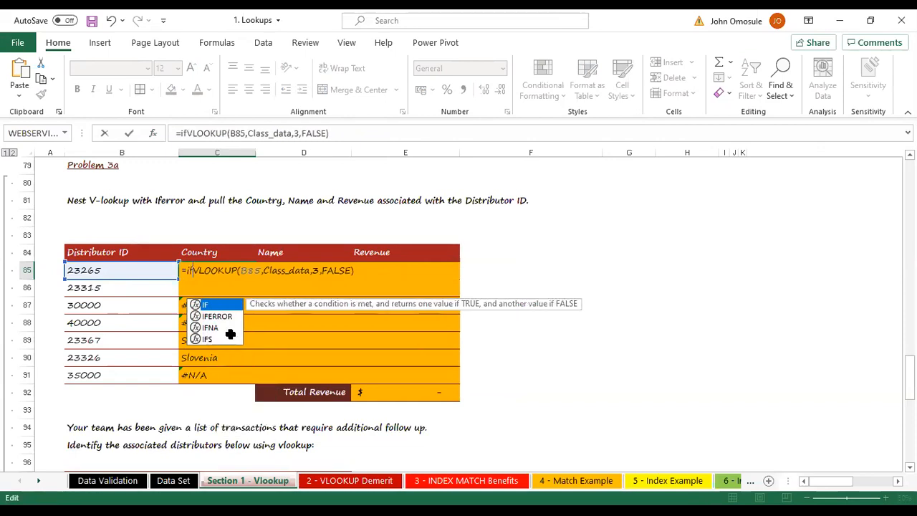
type("n")
double_click(210, 305)
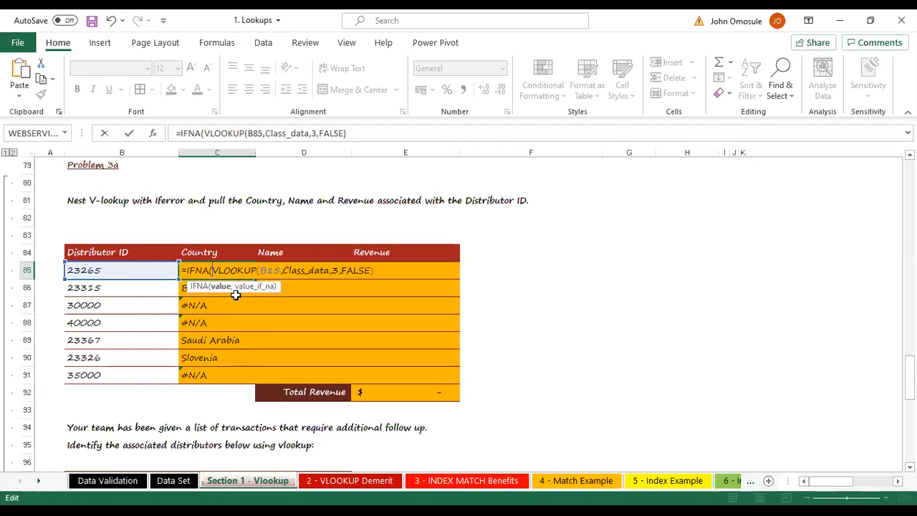
left_click_drag(214, 267, 392, 271)
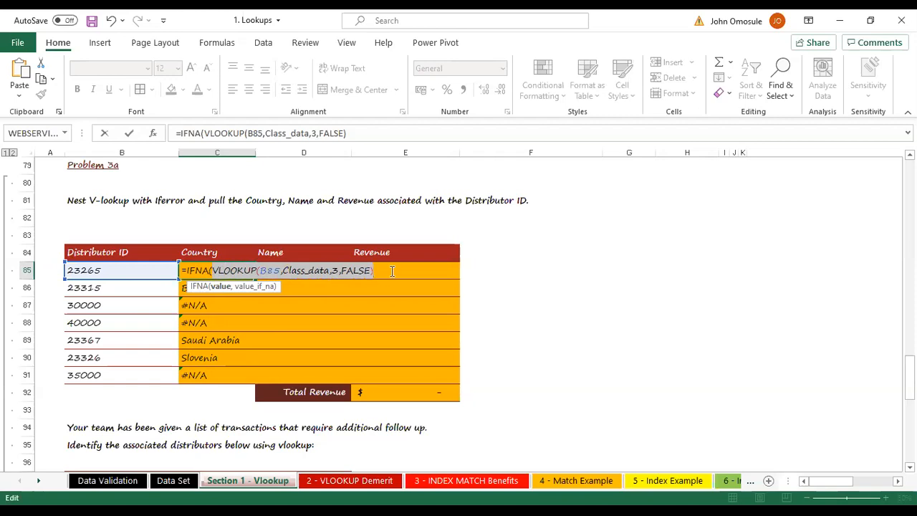
left_click(376, 276)
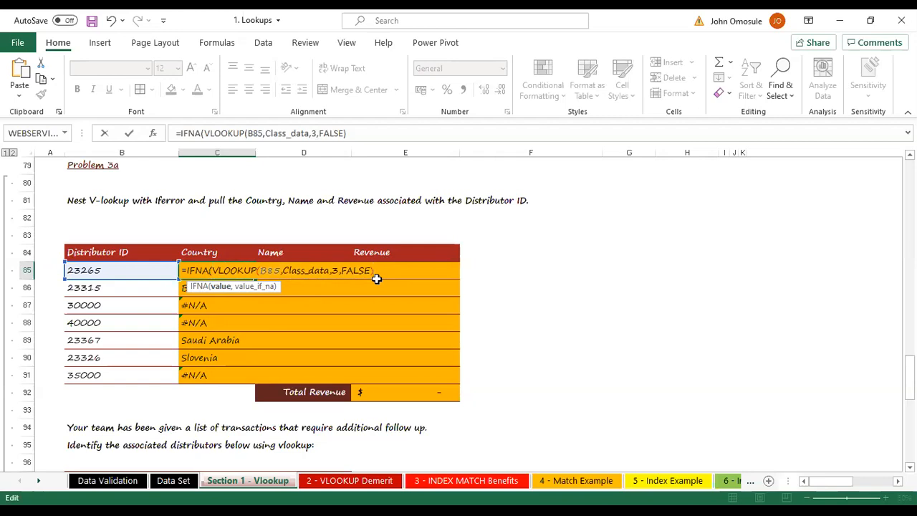
type(",")
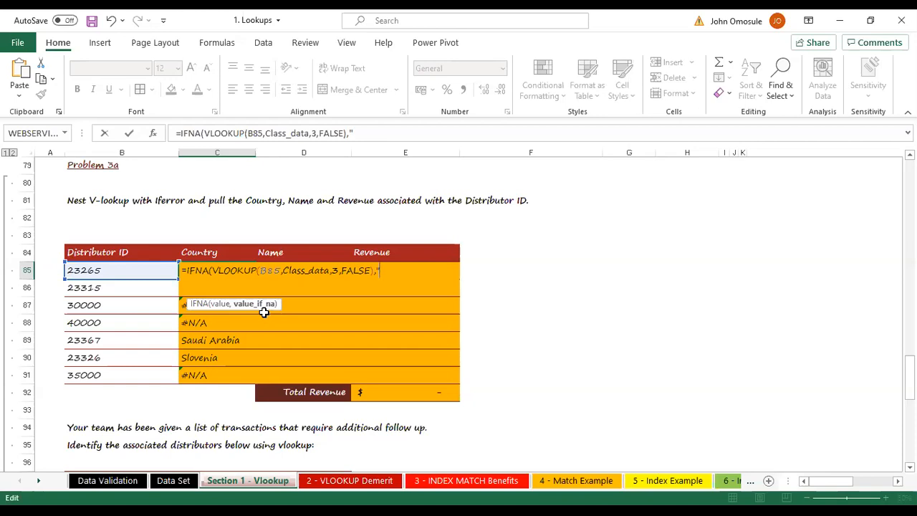
type("Not Found")
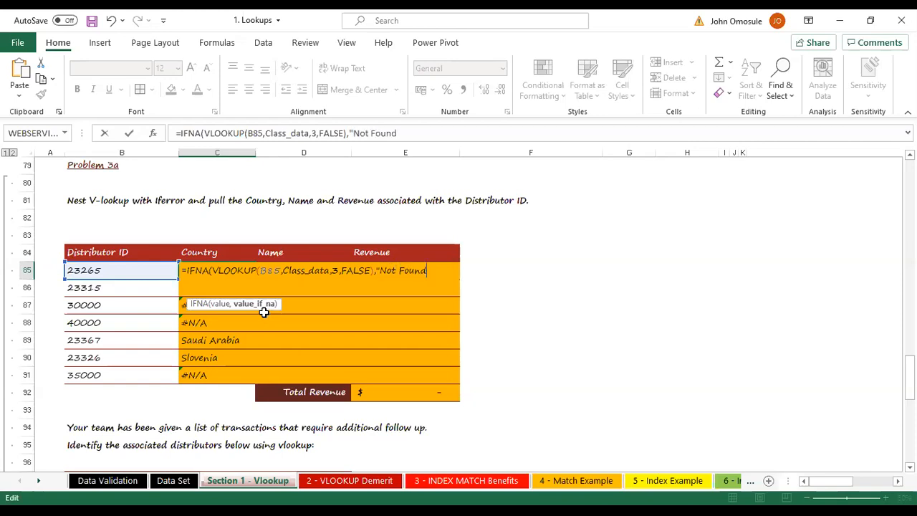
type("\")")
key("Return")
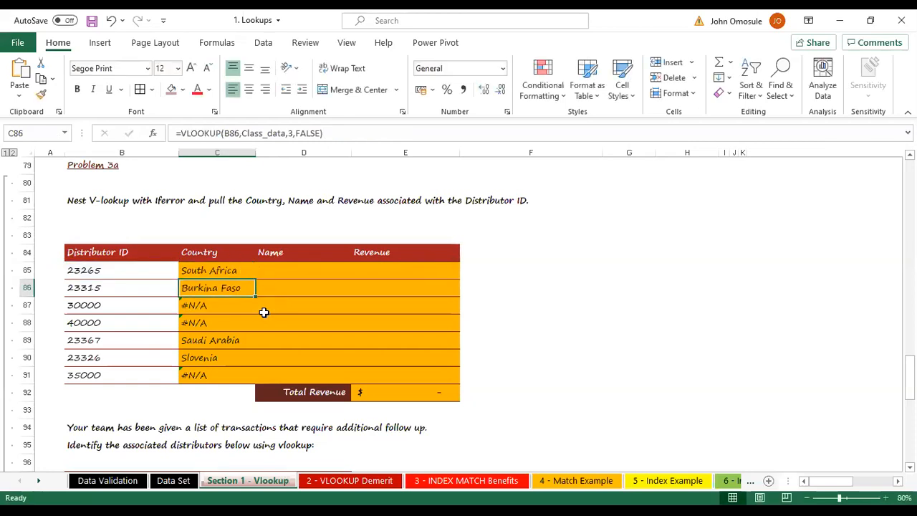
Fill the C85 formula down the Country column to C91 and check the cells of the unmatched distributor IDs.
left_click(202, 270)
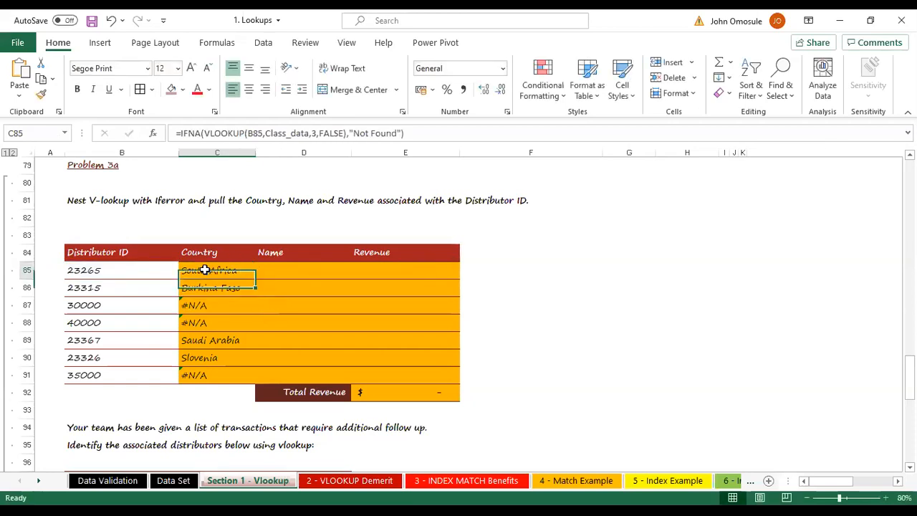
double_click(255, 279)
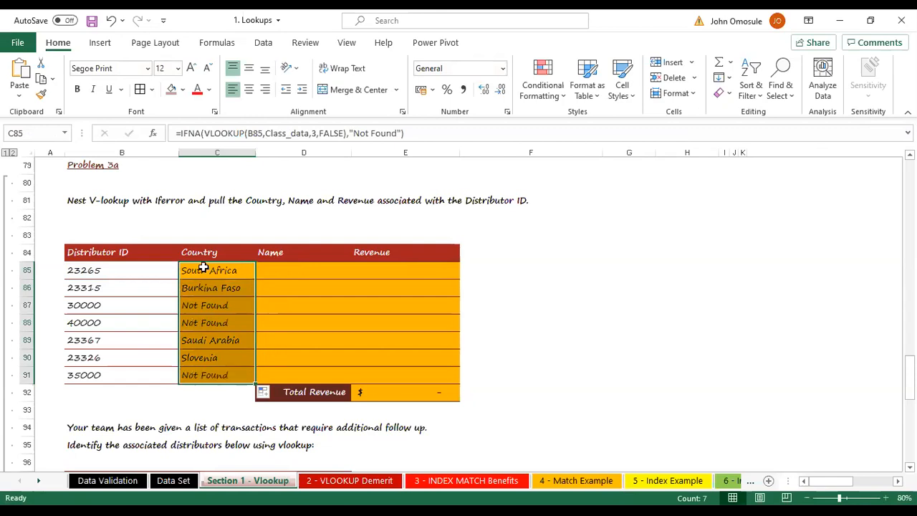
left_click(211, 307)
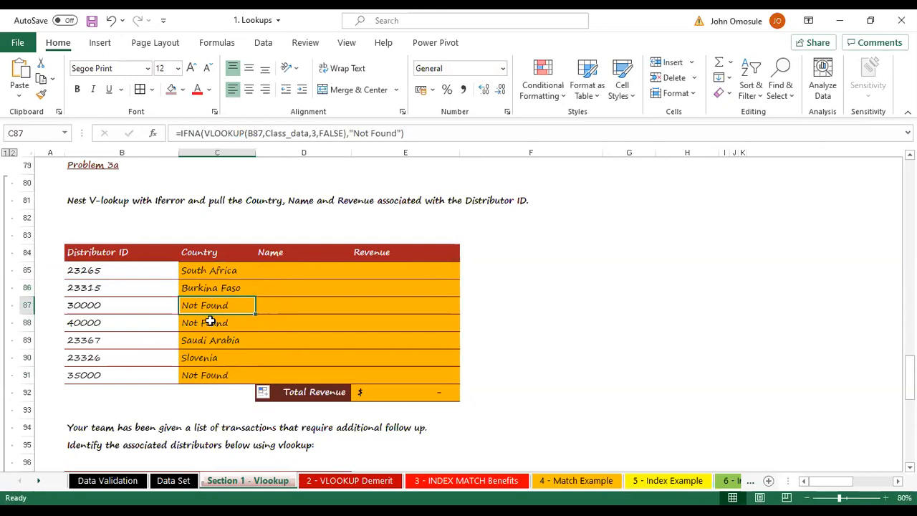
left_click(207, 322)
left_click(208, 373)
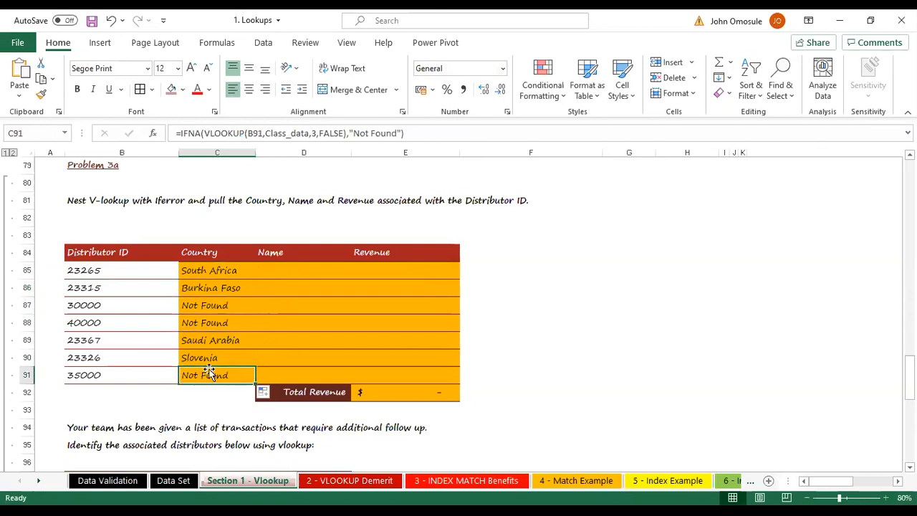
left_click(210, 307)
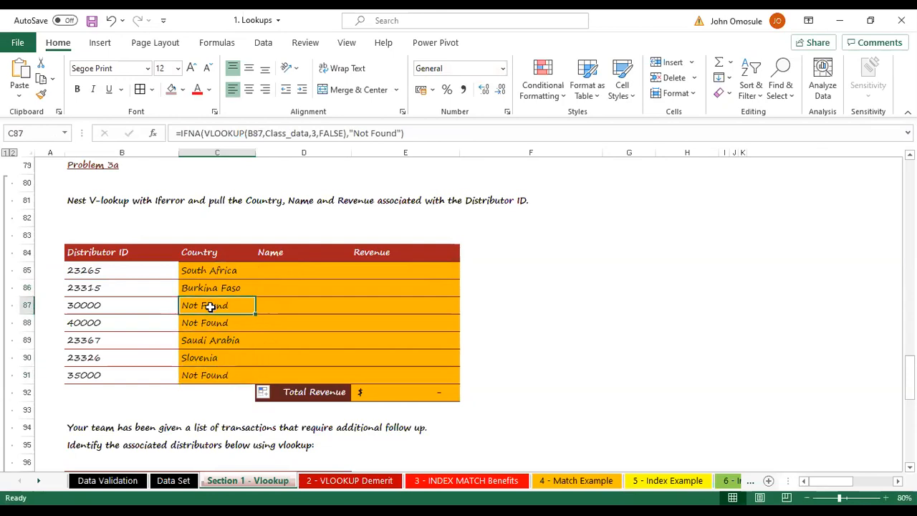
Change the IFNA fallback text in the C85 formula to "Not Available".
double_click(209, 270)
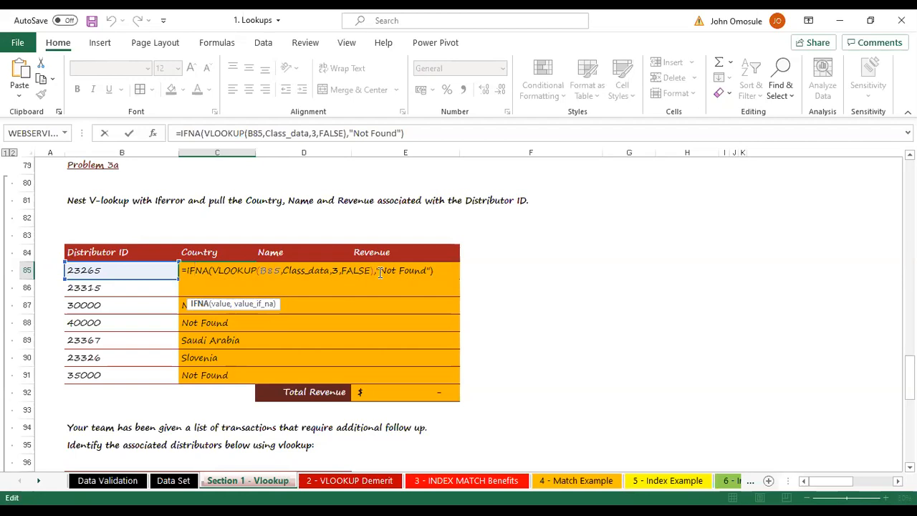
left_click(425, 270)
key("BackSpace")
key("BackSpace")
key("BackSpace")
key("BackSpace")
key("BackSpace")
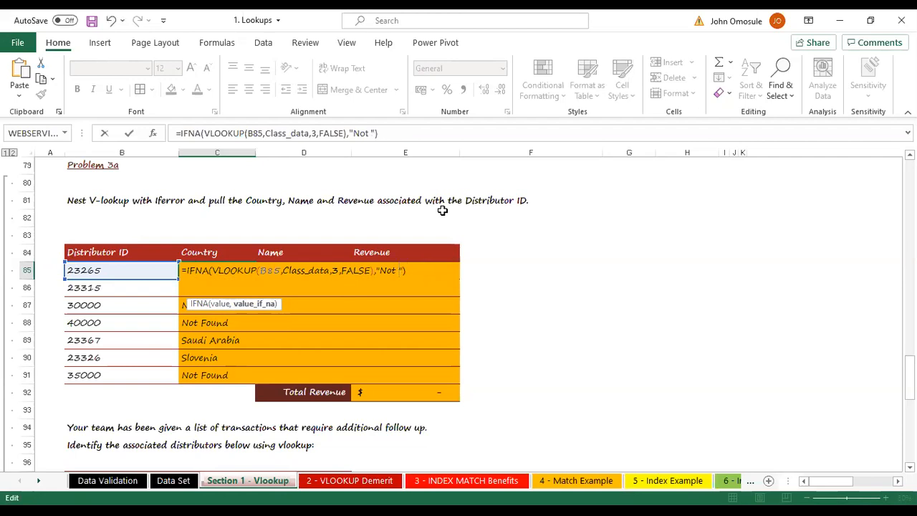
type("Available")
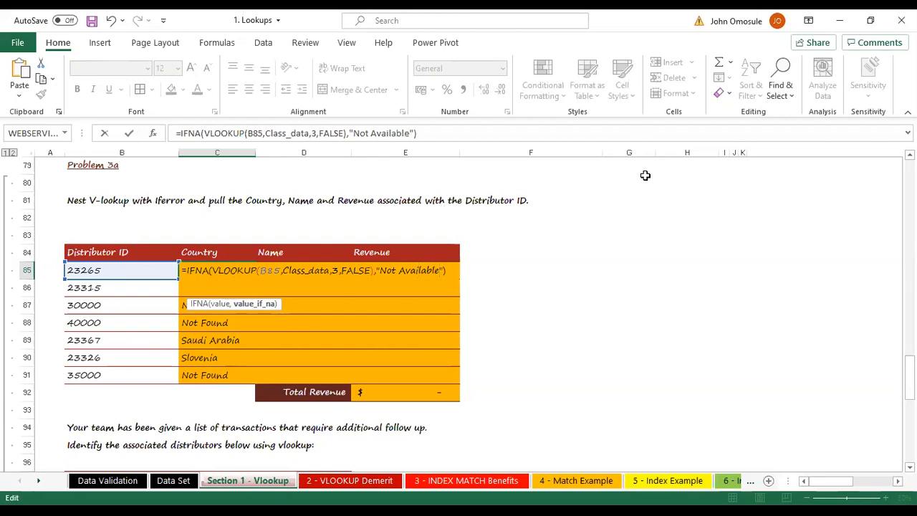
key("Return")
Copy the updated C85 formula down through C91 and review the Country results row by row.
left_click(242, 271)
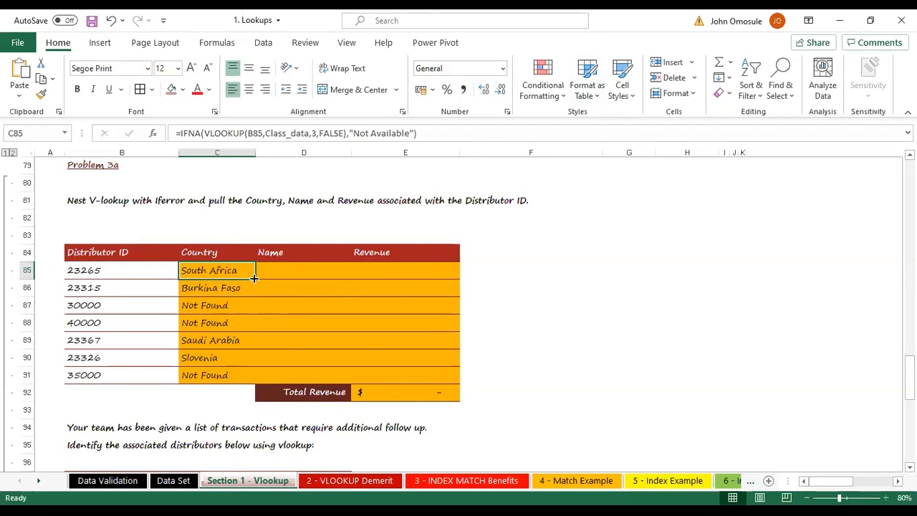
double_click(255, 278)
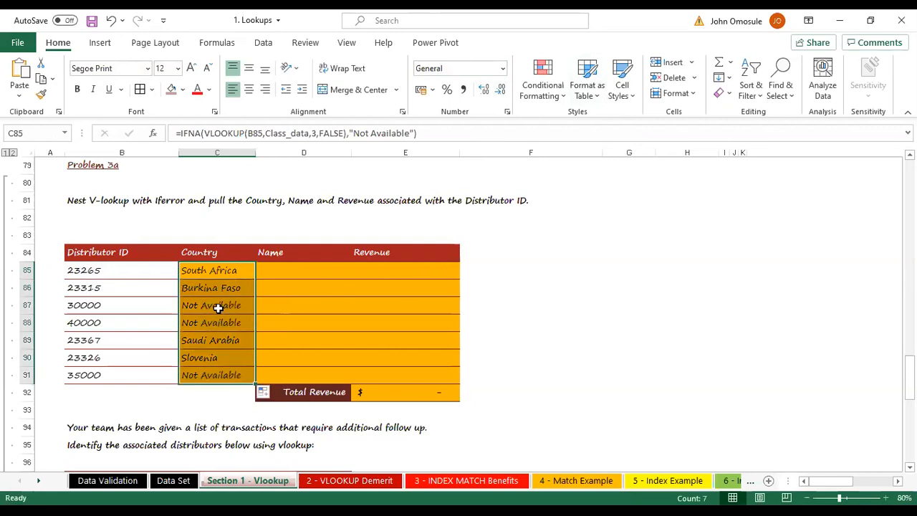
left_click(192, 305)
left_click(208, 324)
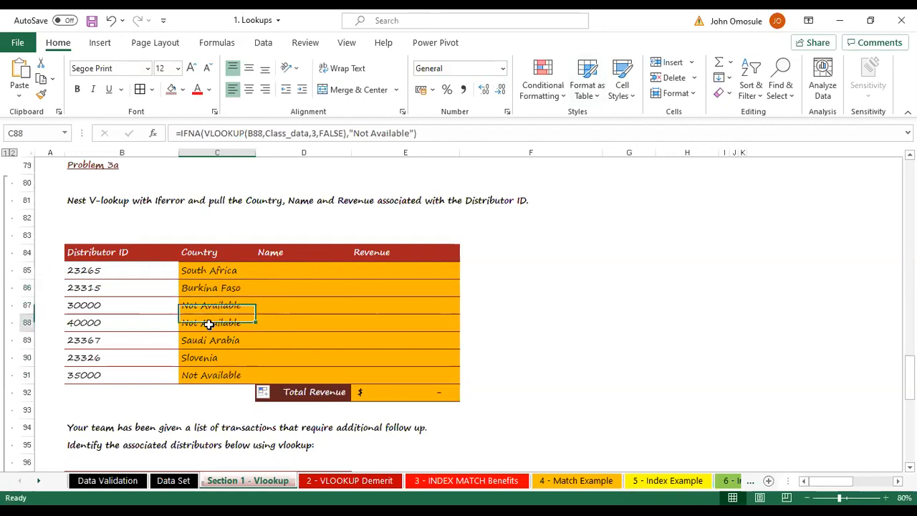
left_click(208, 358)
left_click(219, 376)
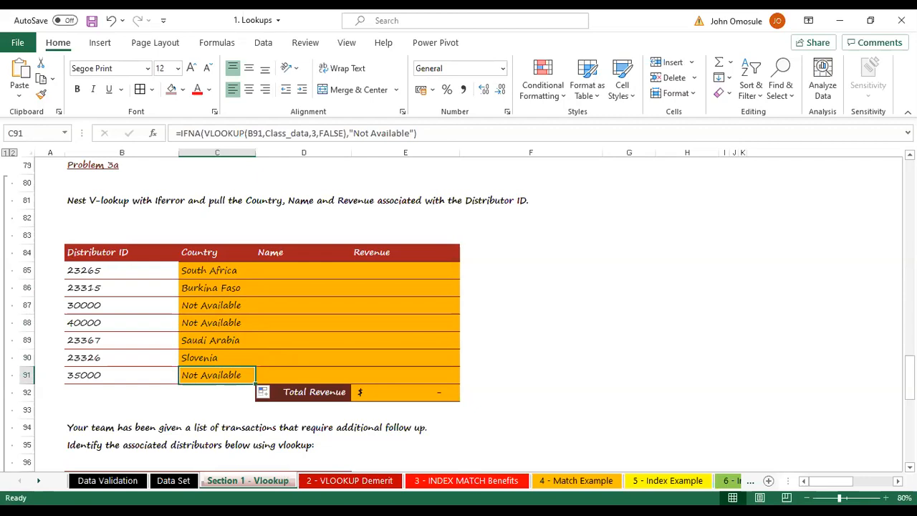
left_click(608, 384)
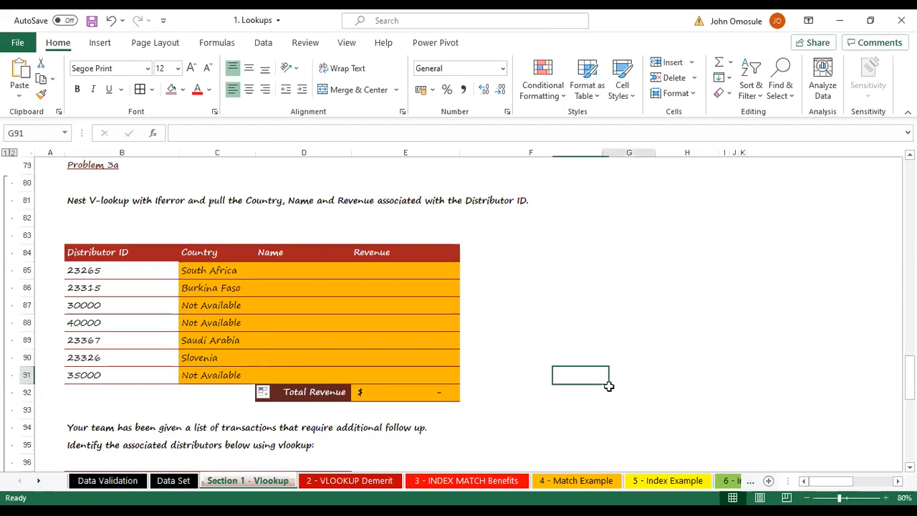
Look over the remaining Vlookup exercises: the transaction follow-up table, the Problem 3b Unit Price table, and the Problem 3a table again.
key("alt+Tab")
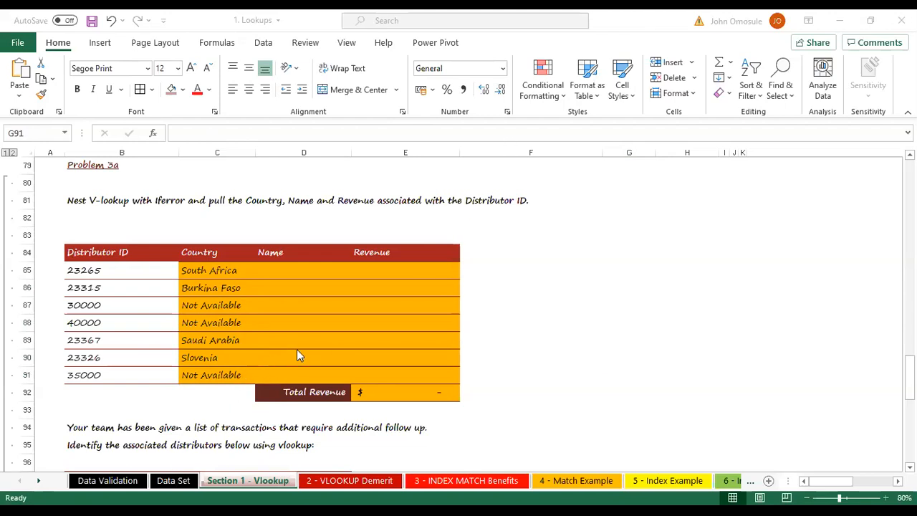
scroll(300, 347, "down", 2)
scroll(300, 345, "down", 2)
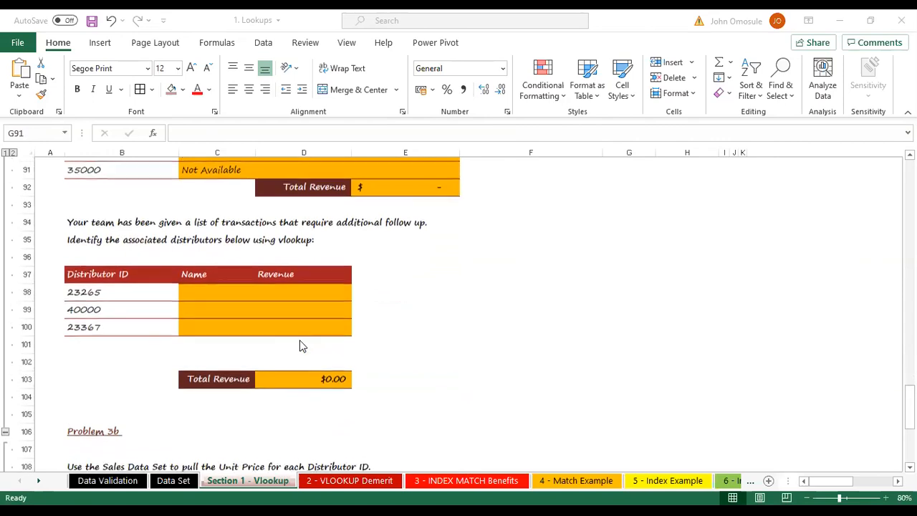
left_click(205, 289)
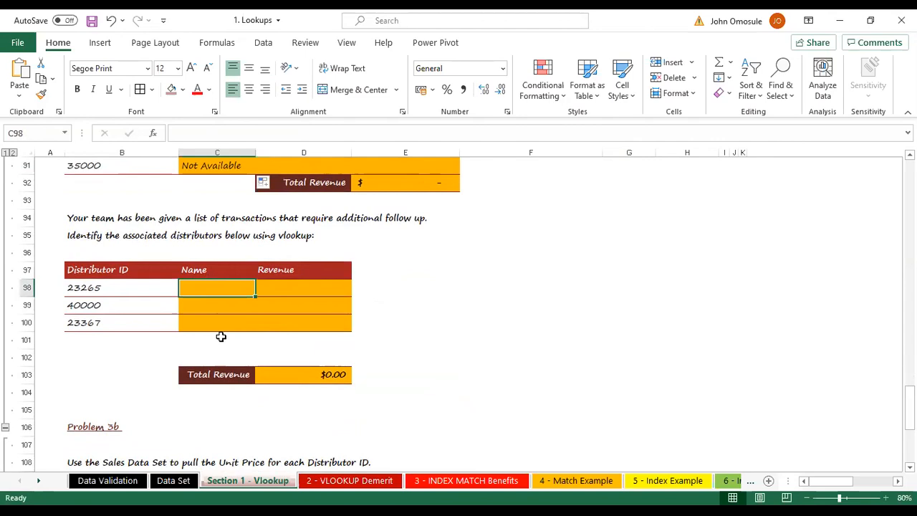
scroll(219, 334, "down", 5)
left_click(209, 250)
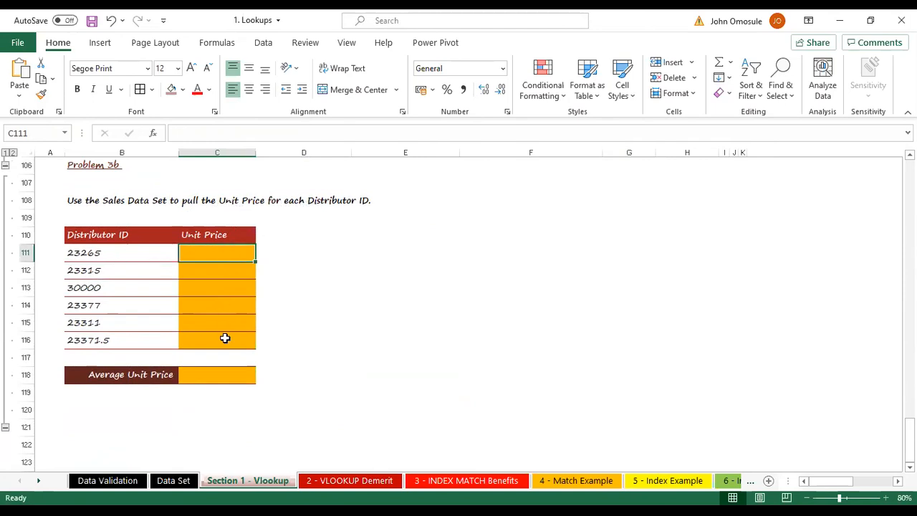
scroll(225, 338, "down", 3)
scroll(242, 334, "up", 13)
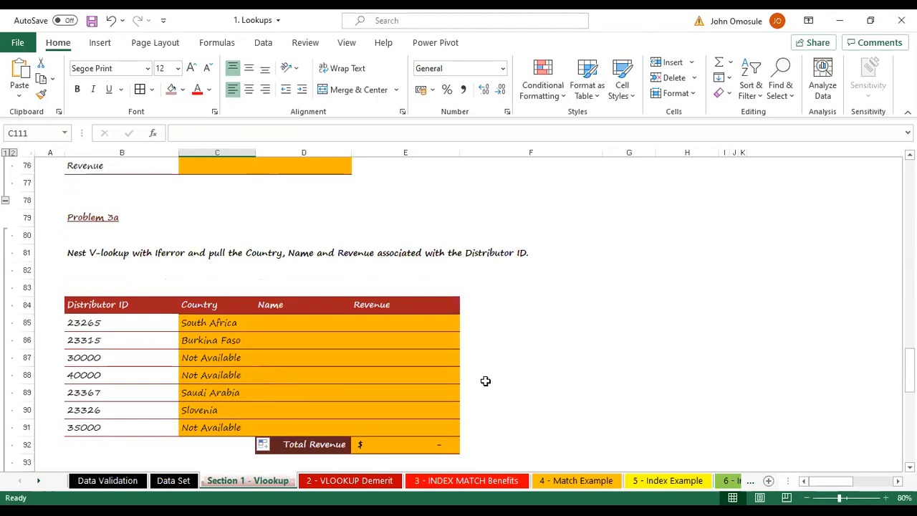
left_click(533, 341)
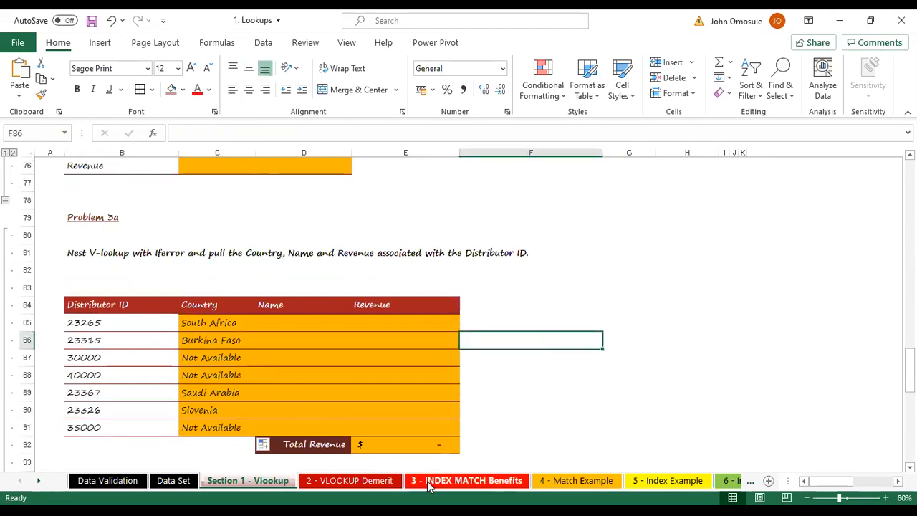
left_click(664, 346)
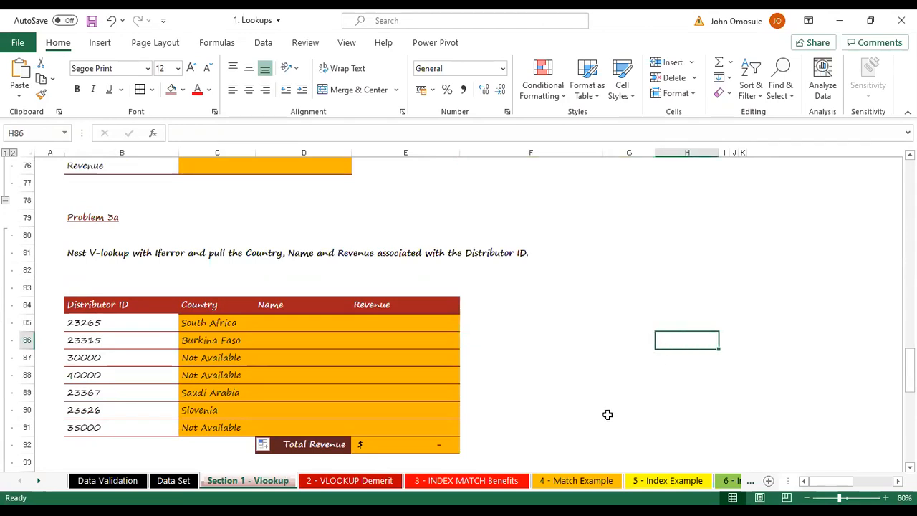
key("alt+Tab")
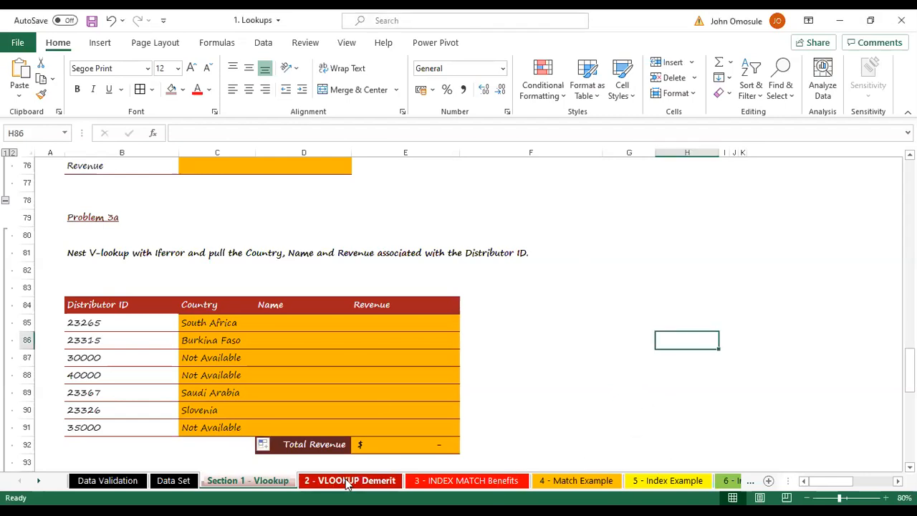
Examine the Distributor ID column and header row on the Data Set sheet, and open the 2 - VLOOKUP Demerit sheet.
left_click(174, 480)
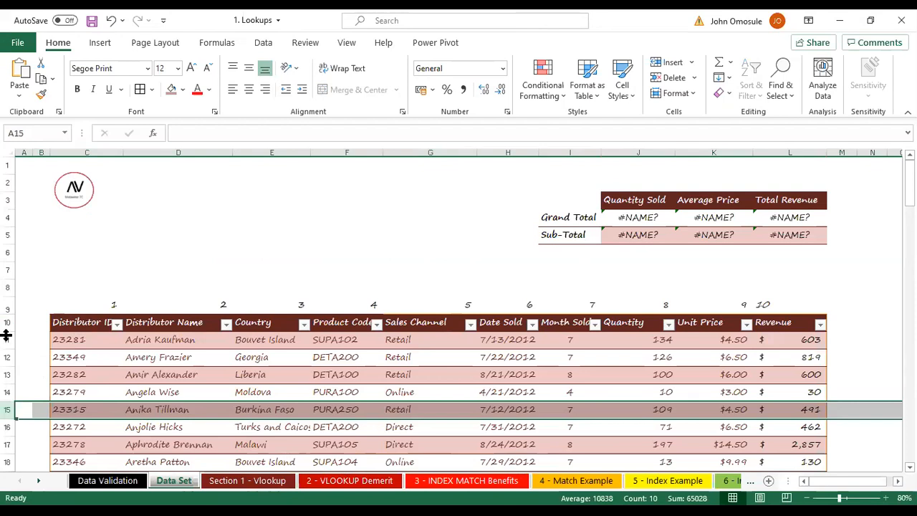
left_click(36, 309)
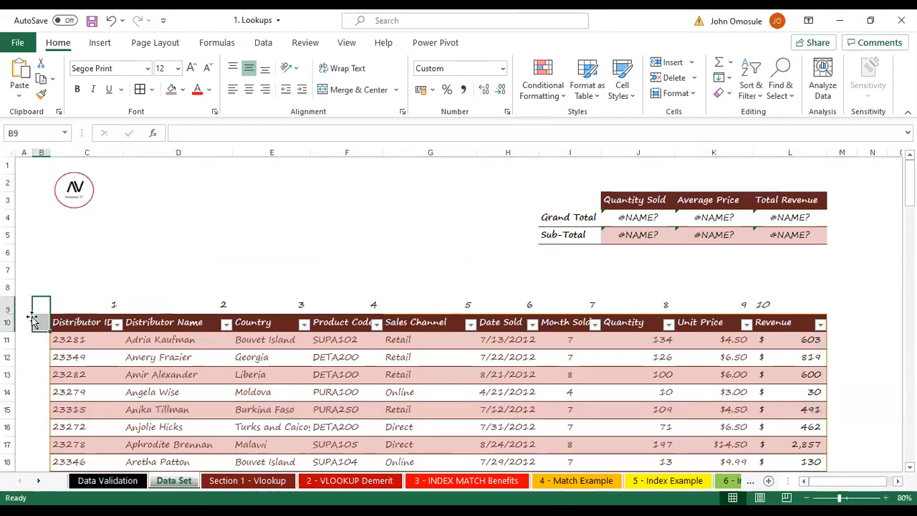
left_click(38, 321)
left_click_drag(41, 337, 41, 427)
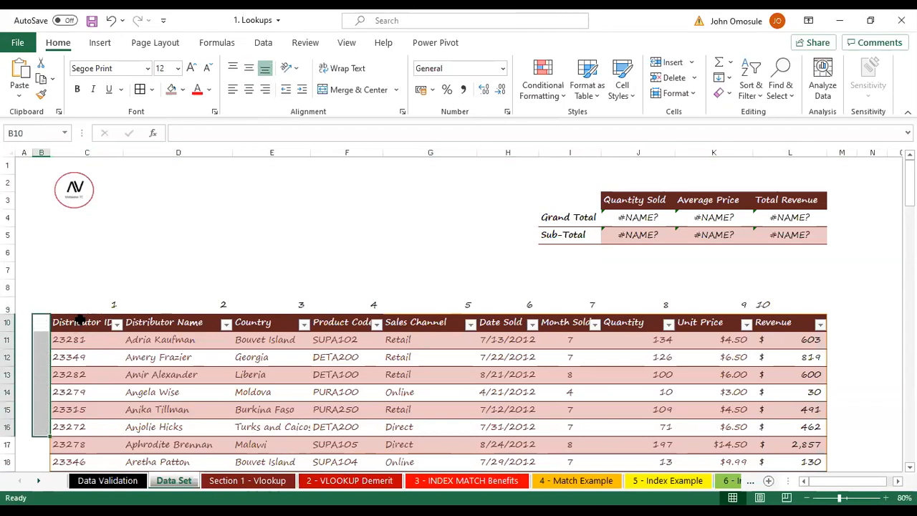
left_click(93, 323)
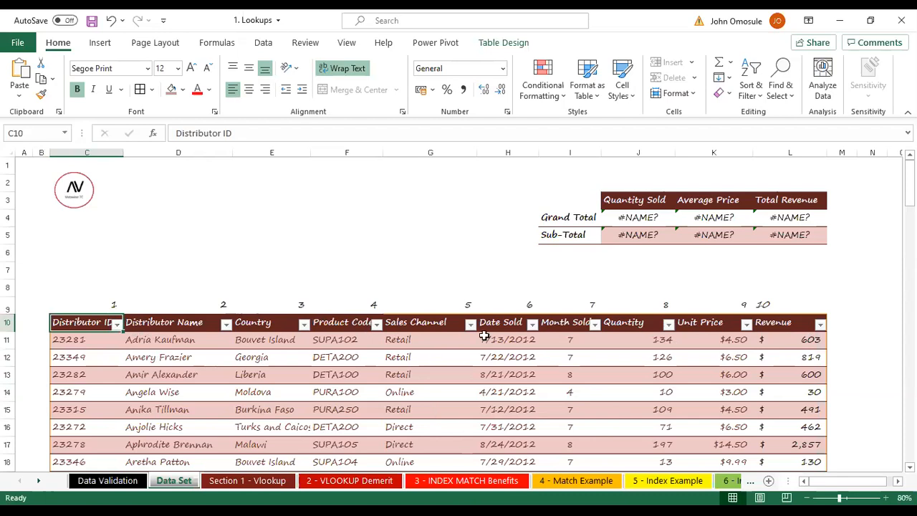
left_click(338, 481)
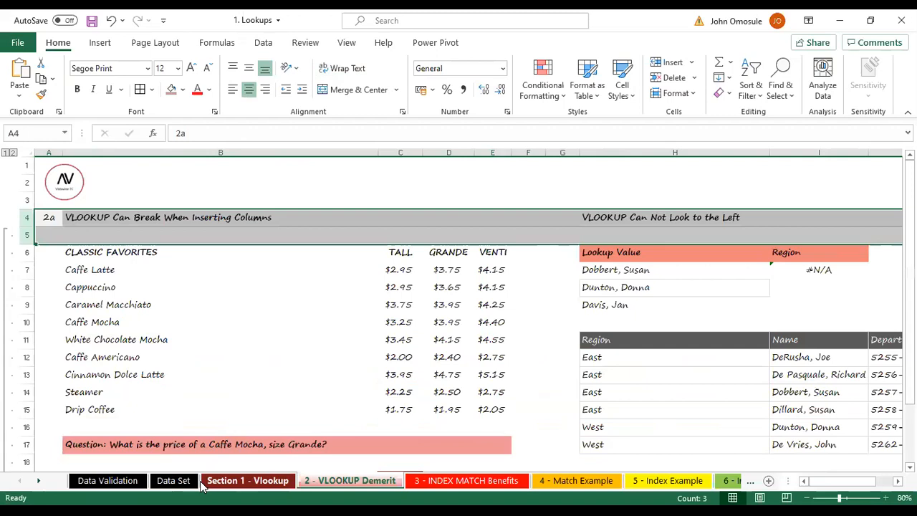
Go over the Classic Favorites price table and the Caffe Mocha price question on the 2 - VLOOKUP Demerit sheet.
left_click(247, 481)
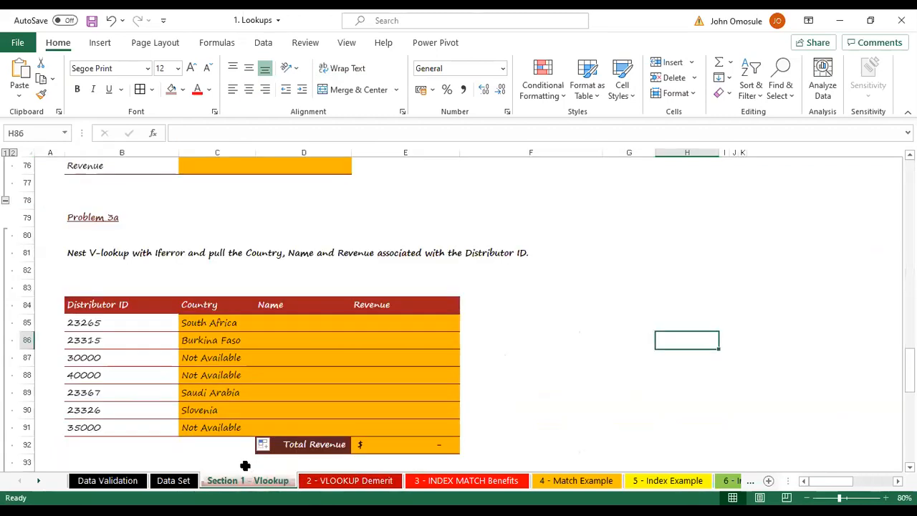
left_click(334, 481)
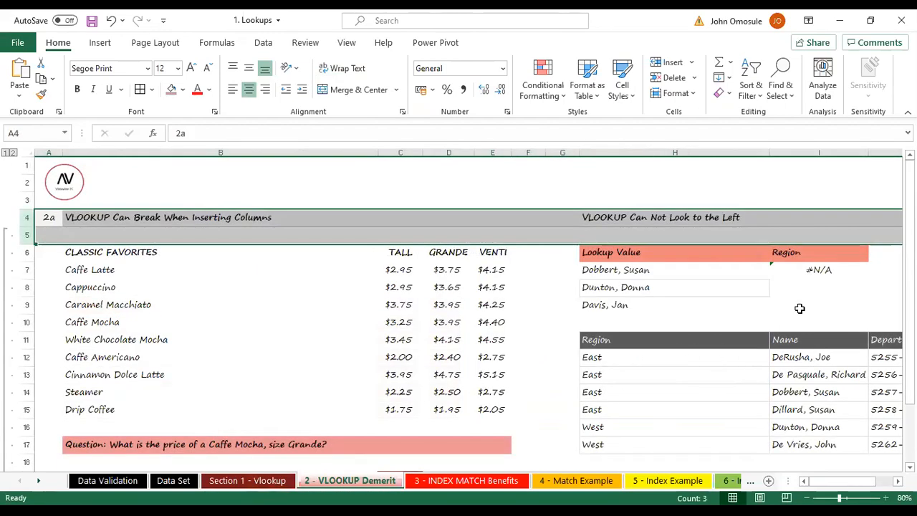
scroll(245, 349, "down", 3)
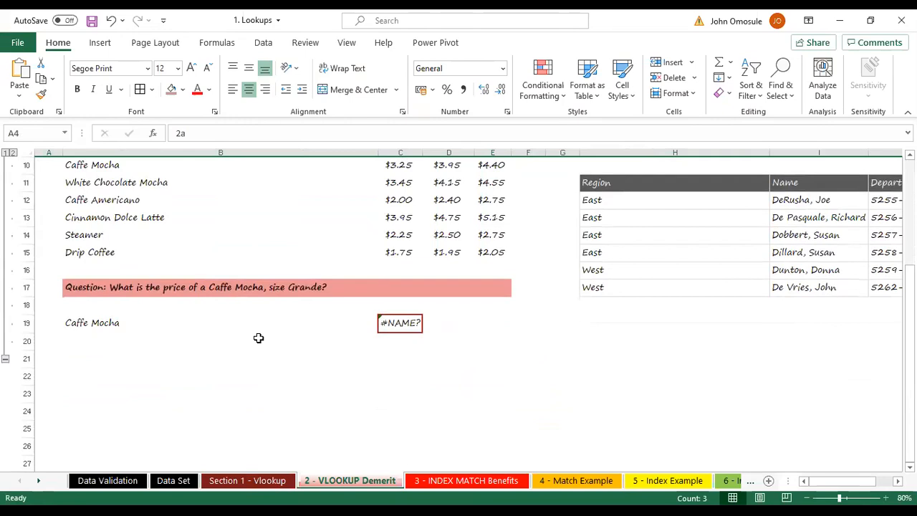
scroll(356, 227, "up", 1)
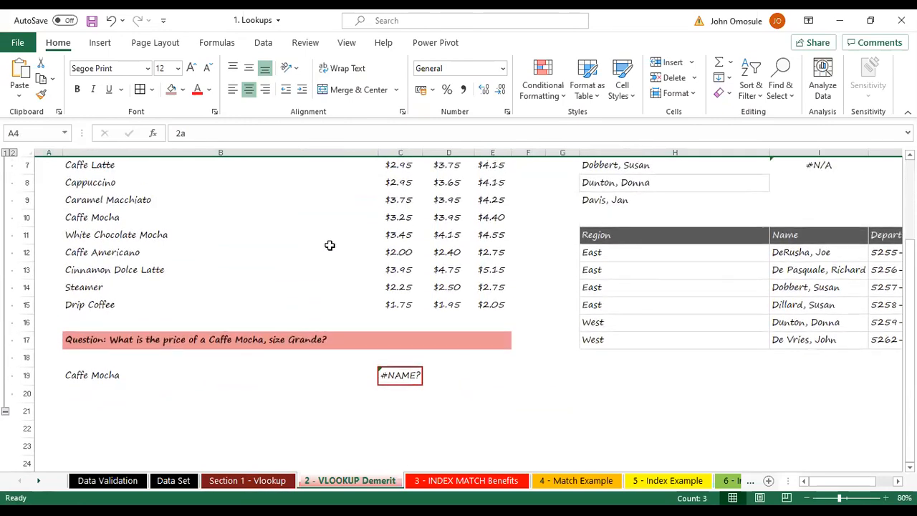
scroll(211, 278, "up", 1)
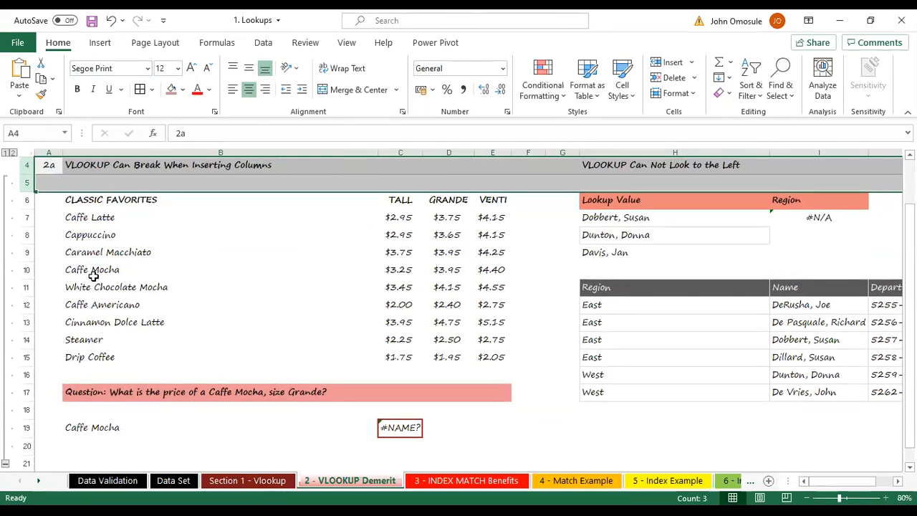
left_click(96, 275)
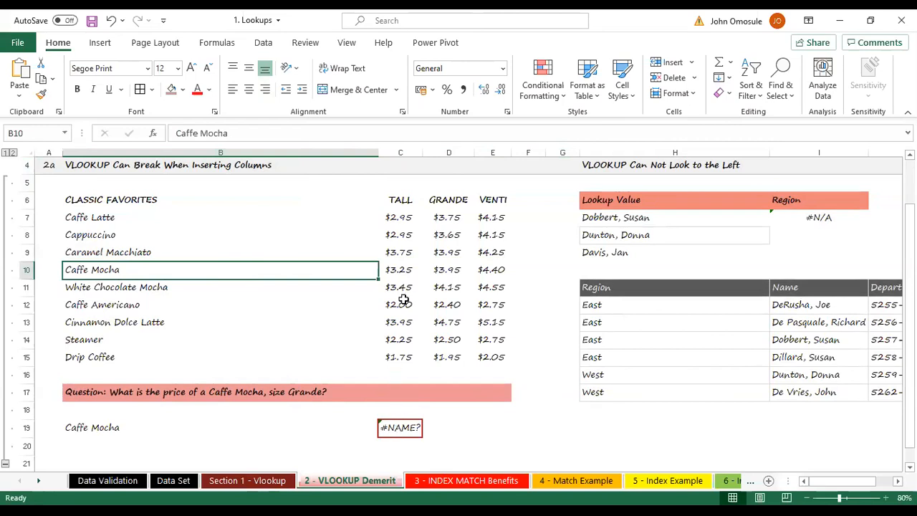
left_click(400, 410)
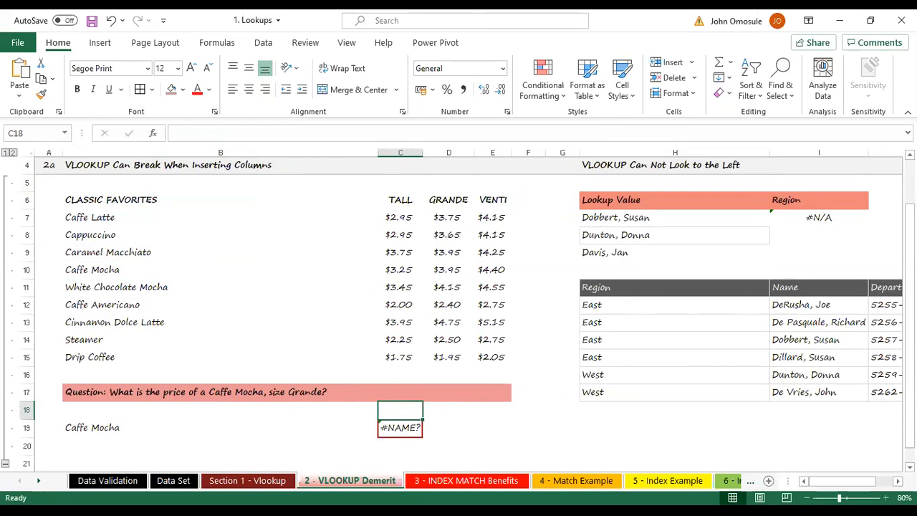
Clear the existing VLOOKUP formula from C19, beside the Caffe Mocha lookup value.
left_click(400, 425)
double_click(401, 426)
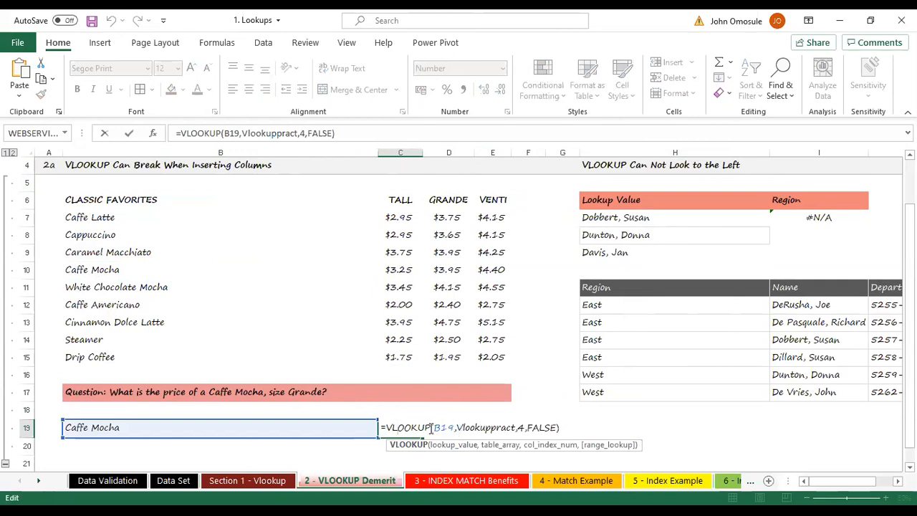
left_click_drag(417, 434, 586, 436)
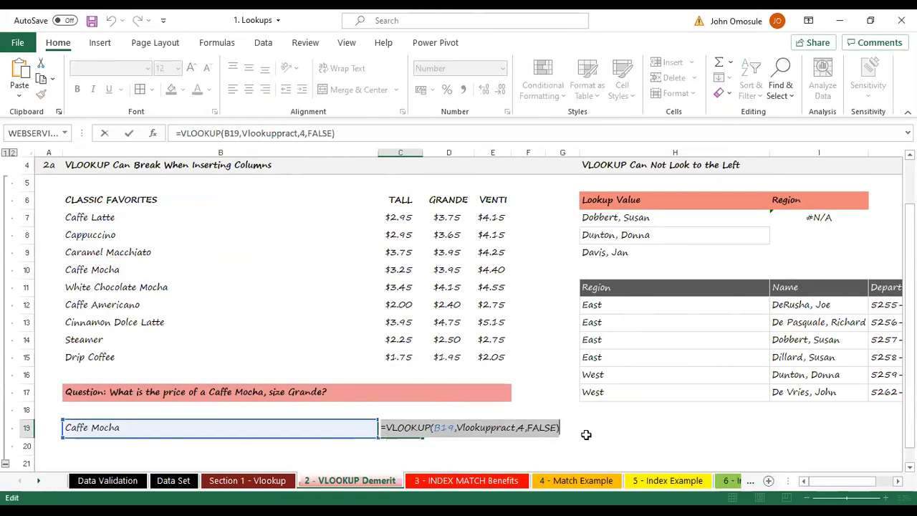
key("Delete")
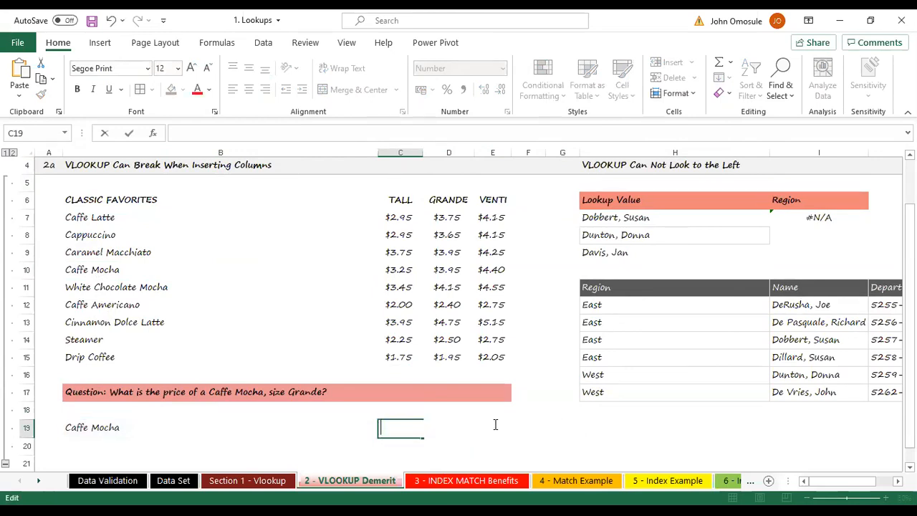
Enter the size label "Venti" in C18, above the answer cell.
left_click(385, 411)
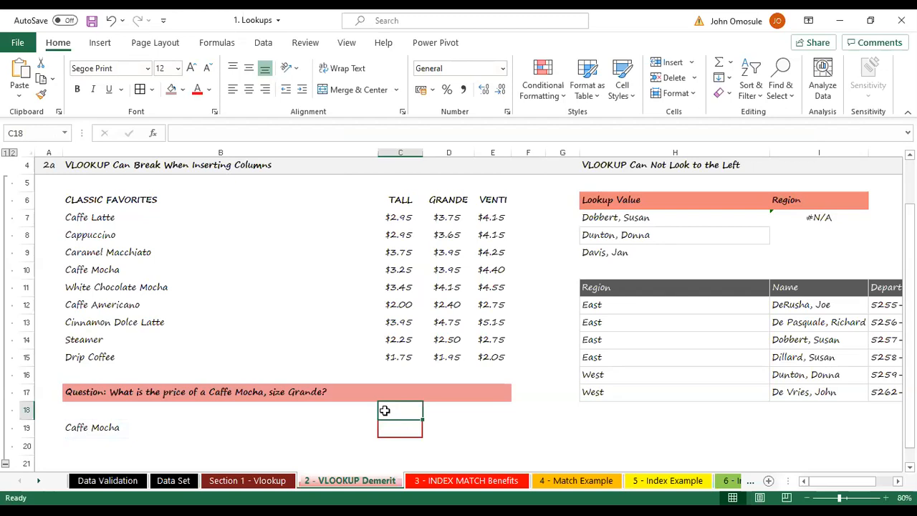
type("Venti")
left_click(492, 427)
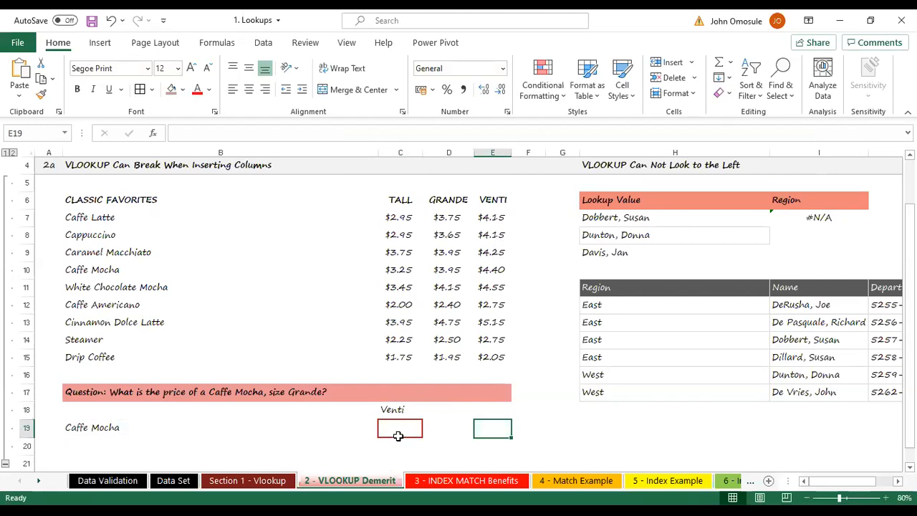
Define the workbook-level name CLASSIC_FAVORITES for the price table in B6:E15, including its header row.
left_click_drag(79, 198, 486, 356)
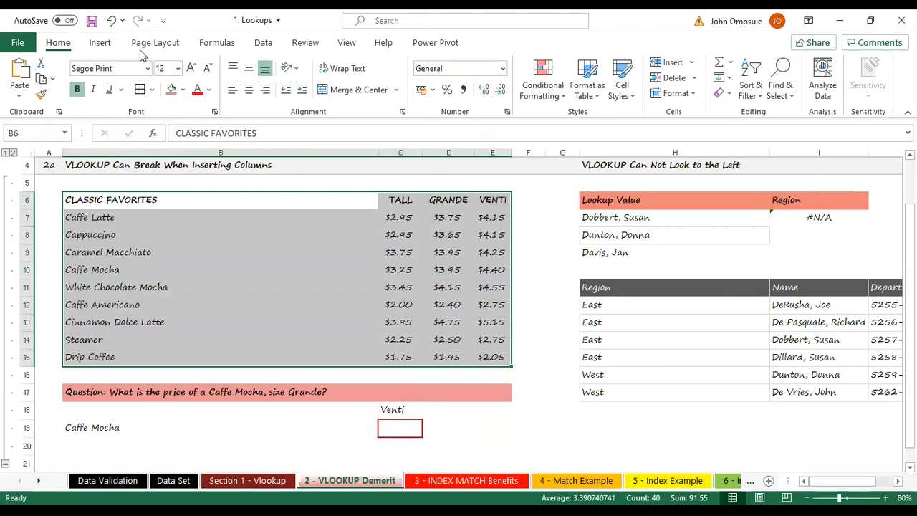
left_click(217, 42)
left_click(444, 63)
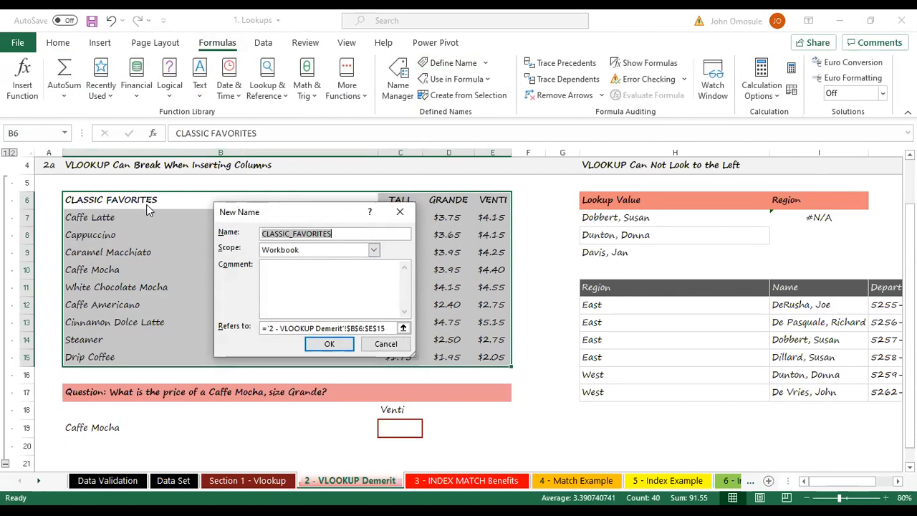
left_click(330, 344)
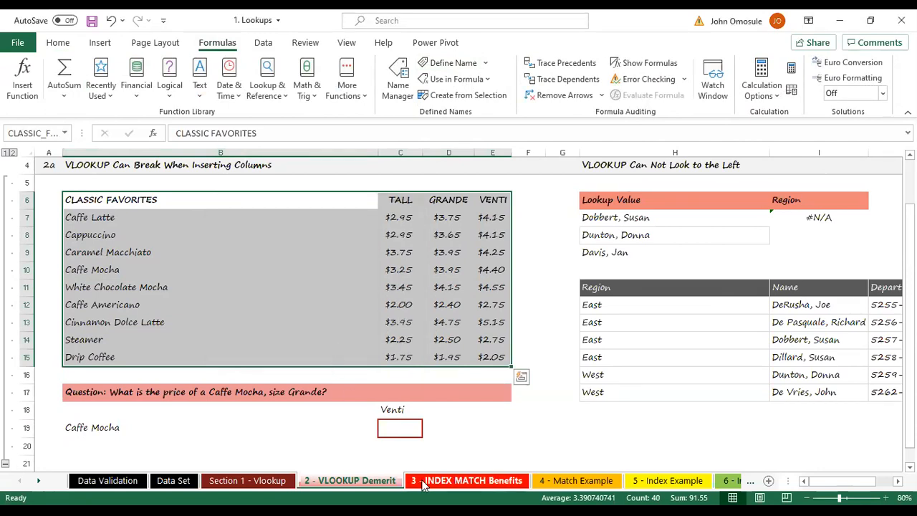
Enter =VLOOKUP(B19,CLASSIC_FAVORITES,4,FALSE) in C19 to return the Venti price of the Caffe Mocha.
double_click(402, 426)
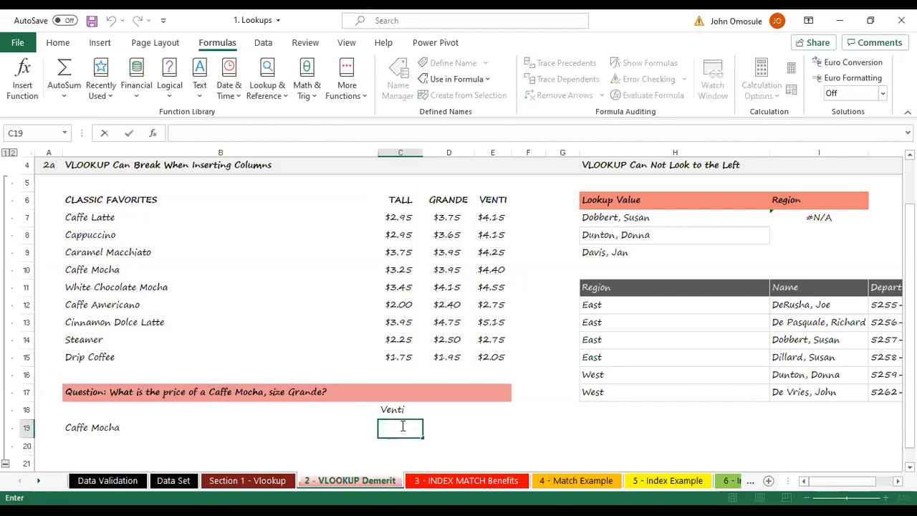
type("=vlo")
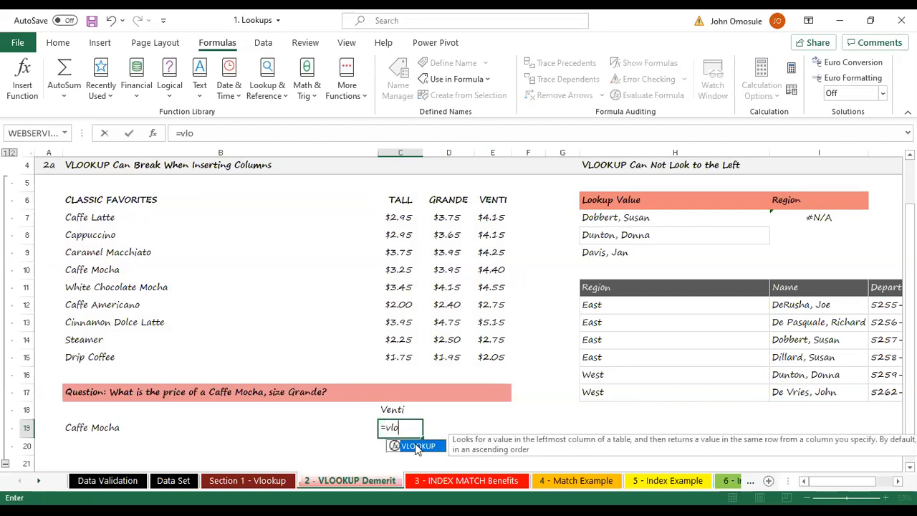
key("Tab")
left_click(104, 427)
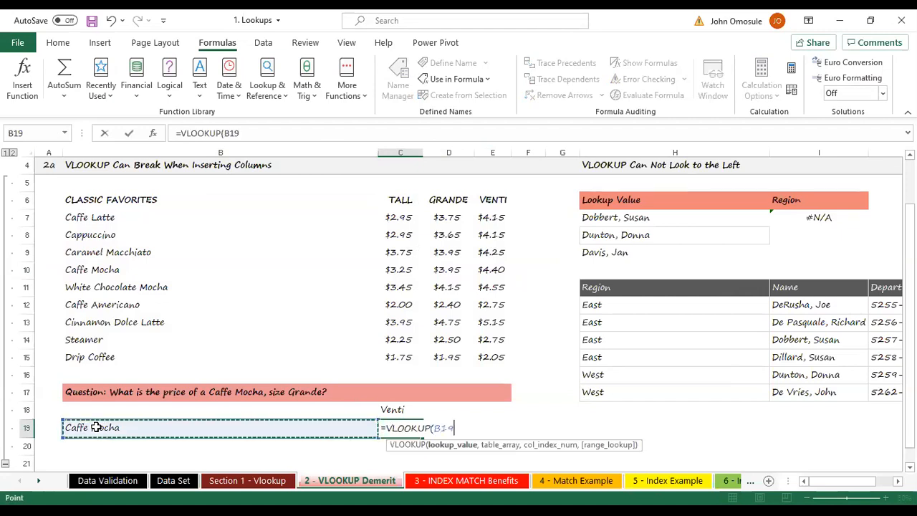
type(",")
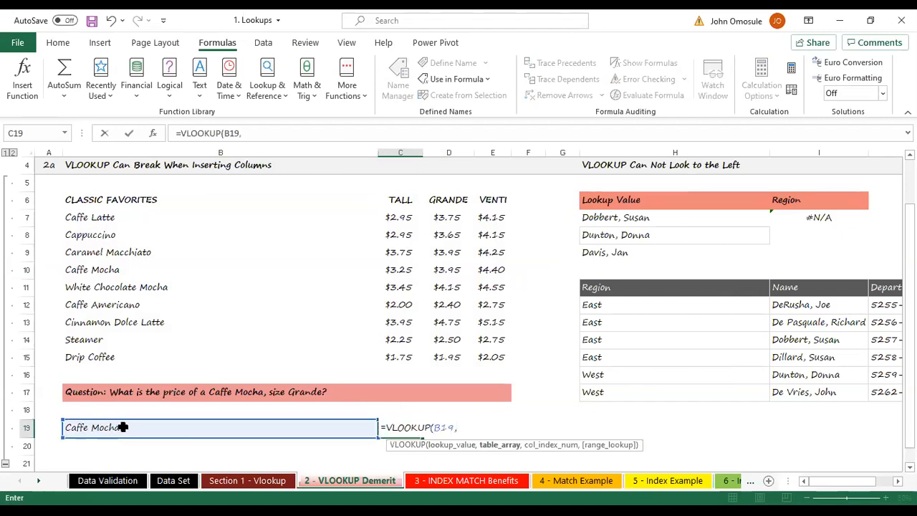
type("cl")
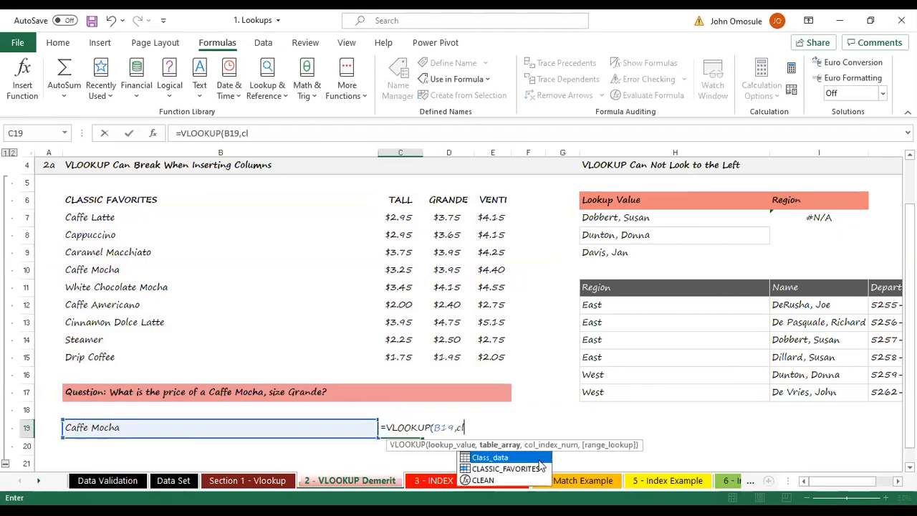
double_click(502, 468)
type(",")
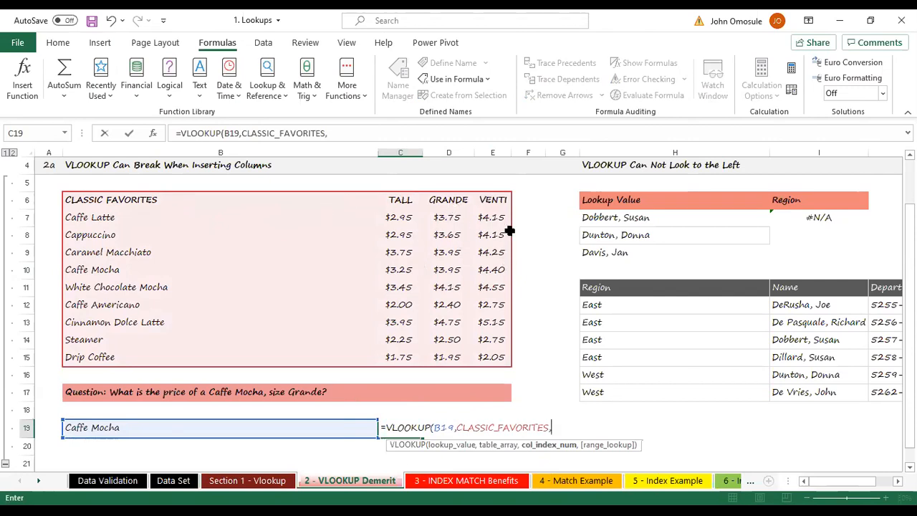
type("4,")
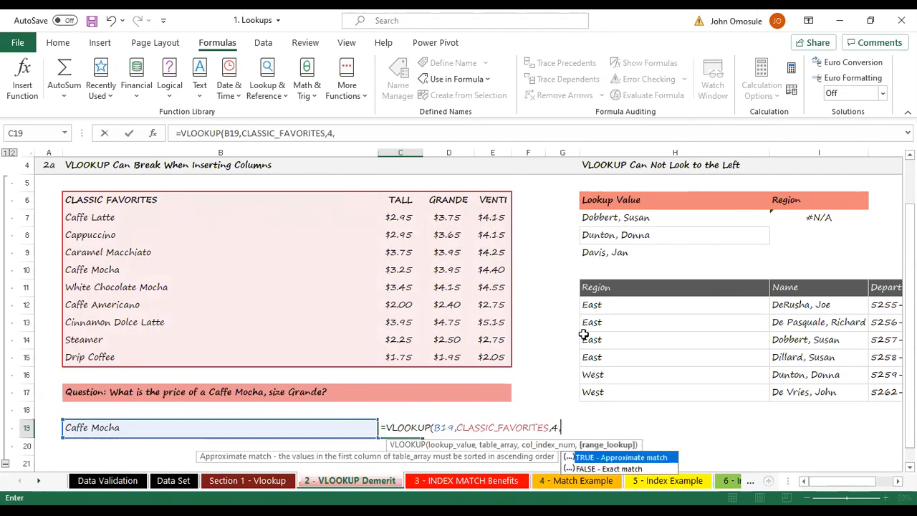
double_click(608, 468)
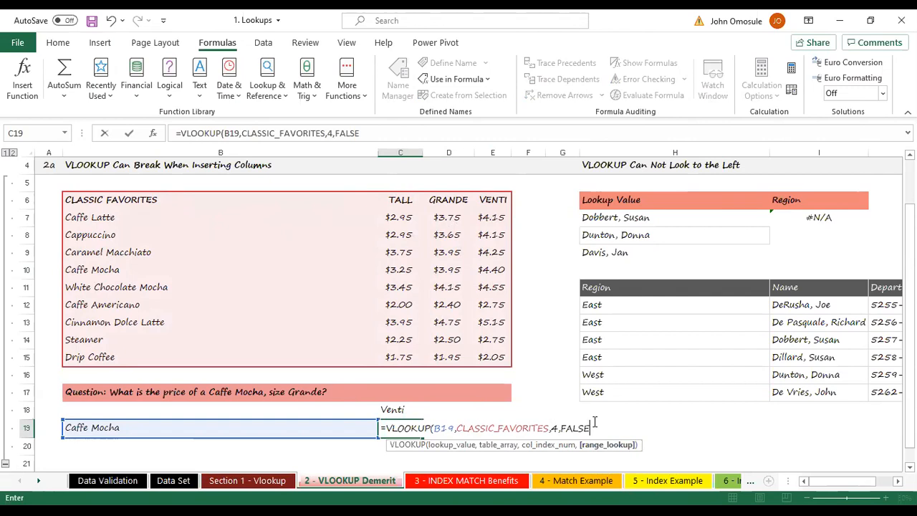
key("Return")
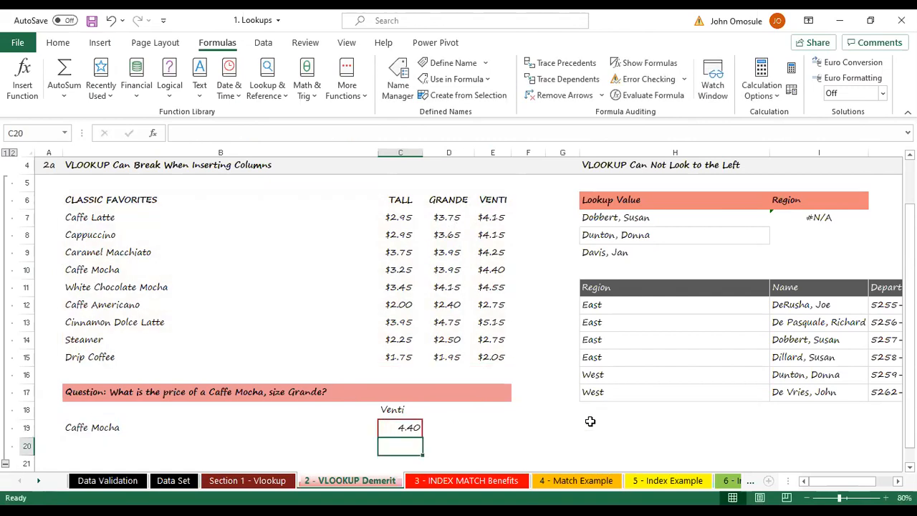
Check the C19 lookup result against the Venti price in the Caffe Mocha row of the table.
left_click(406, 428)
left_click(491, 429)
left_click(394, 431)
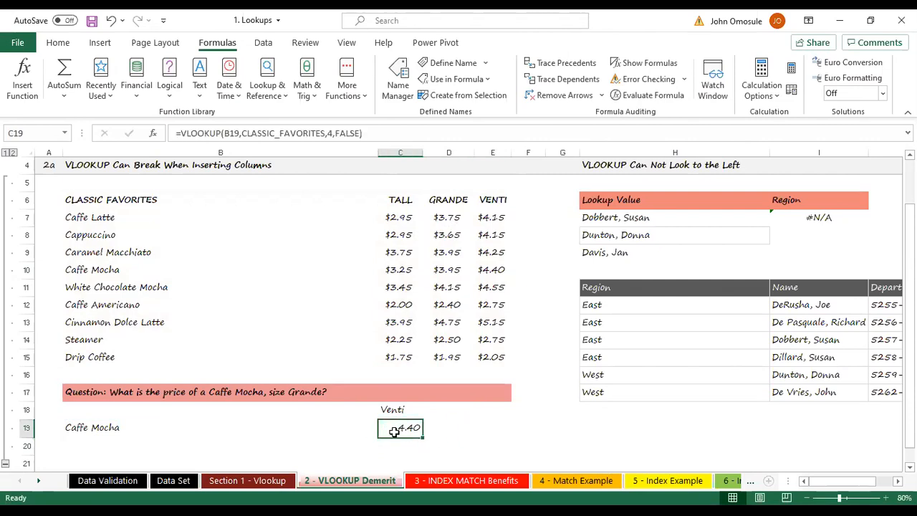
left_click(77, 269)
left_click_drag(398, 270, 501, 271)
left_click(499, 270)
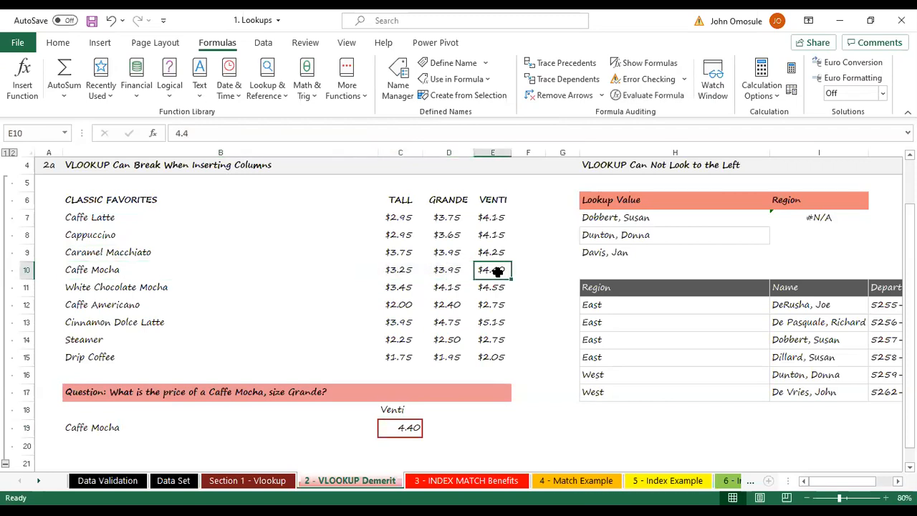
left_click(400, 426)
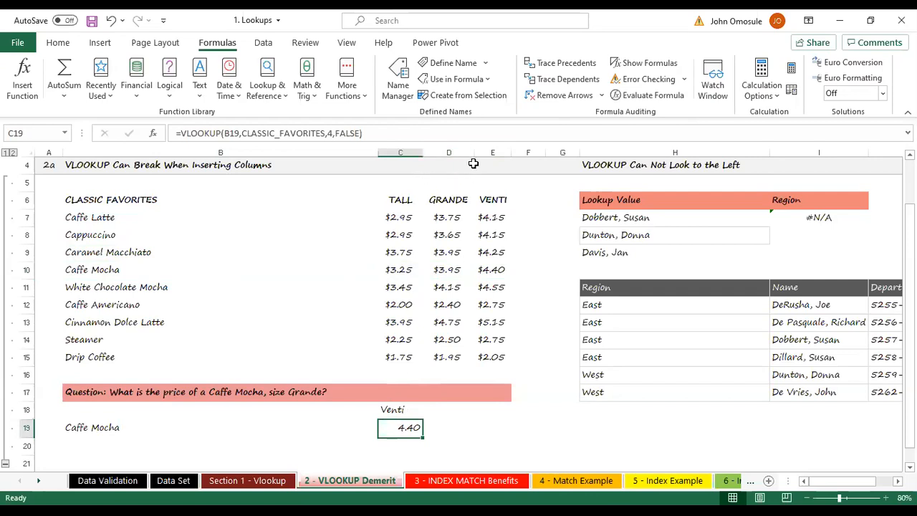
Insert a blank column between the GRANDE and VENTI columns of the price table.
scroll(481, 265, "down", 3)
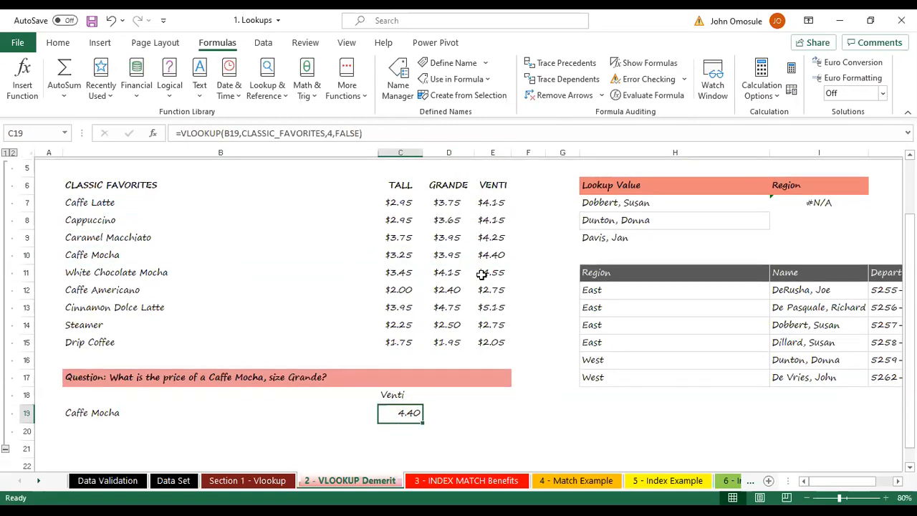
scroll(467, 258, "up", 2)
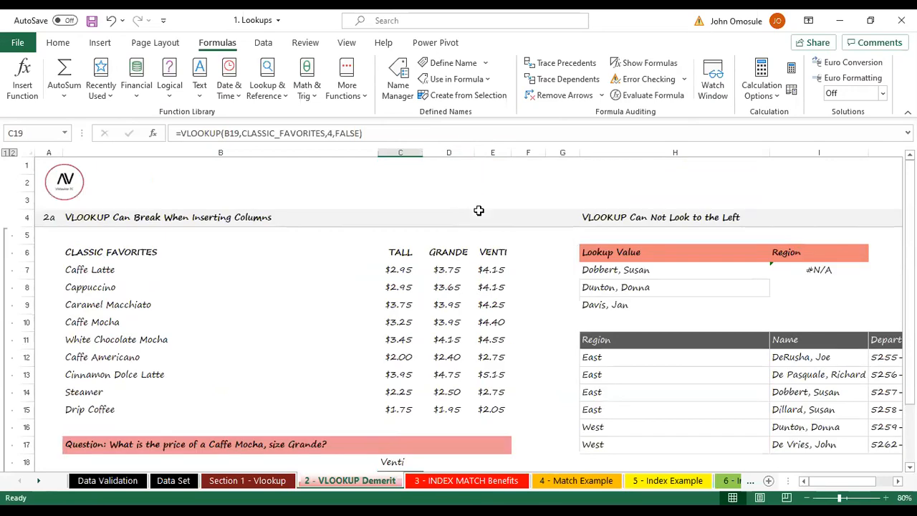
left_click(478, 152)
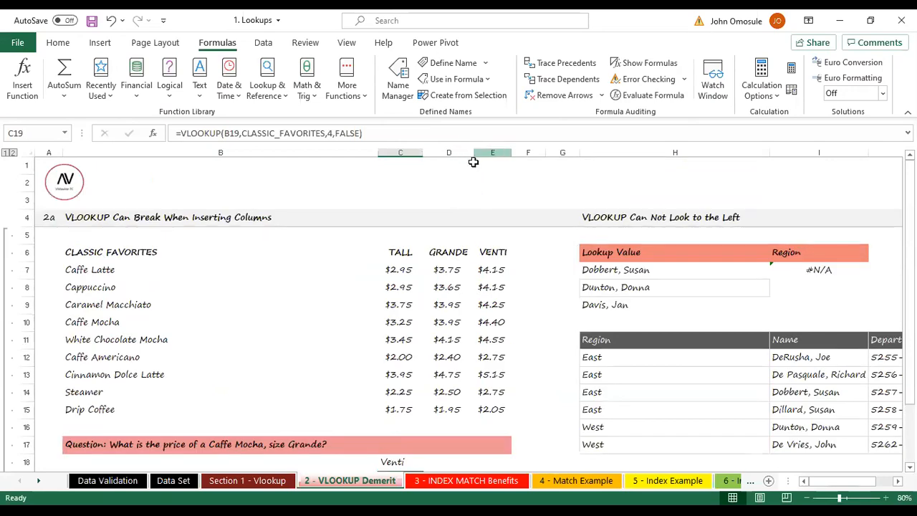
scroll(383, 422, "down", 2)
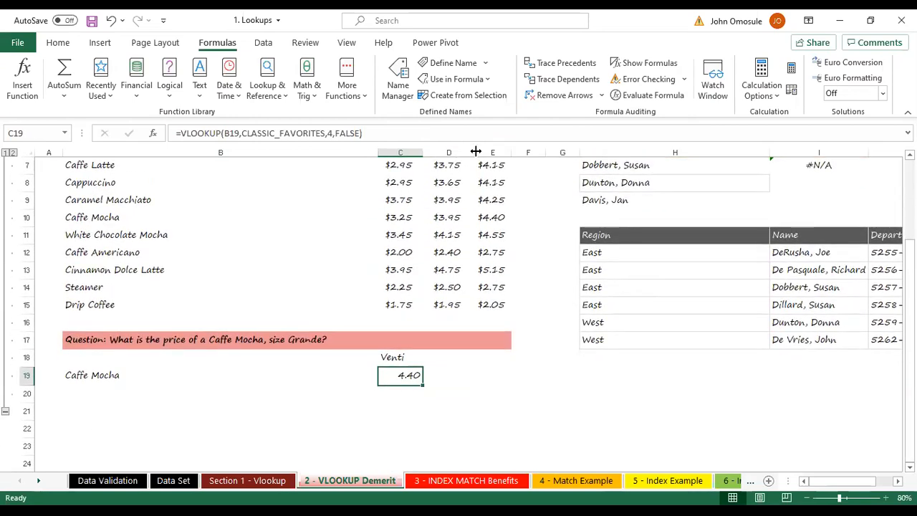
scroll(466, 164, "up", 2)
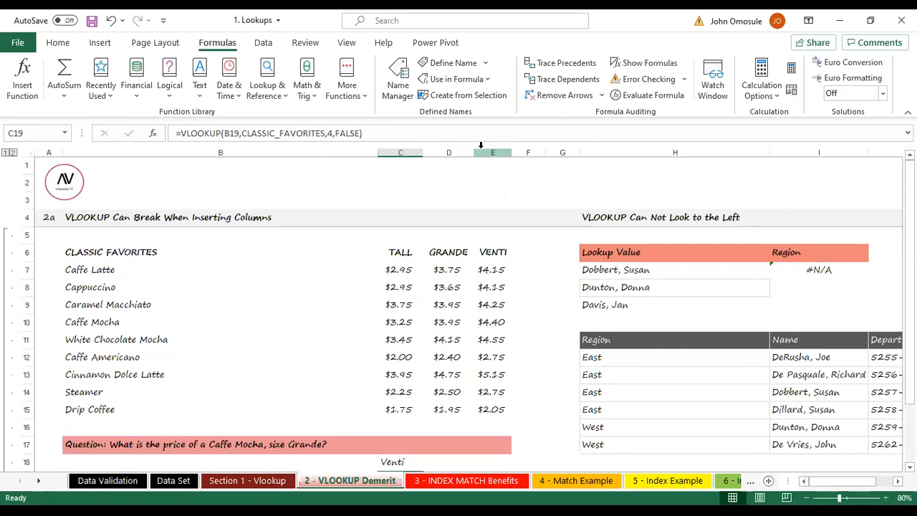
left_click(461, 152)
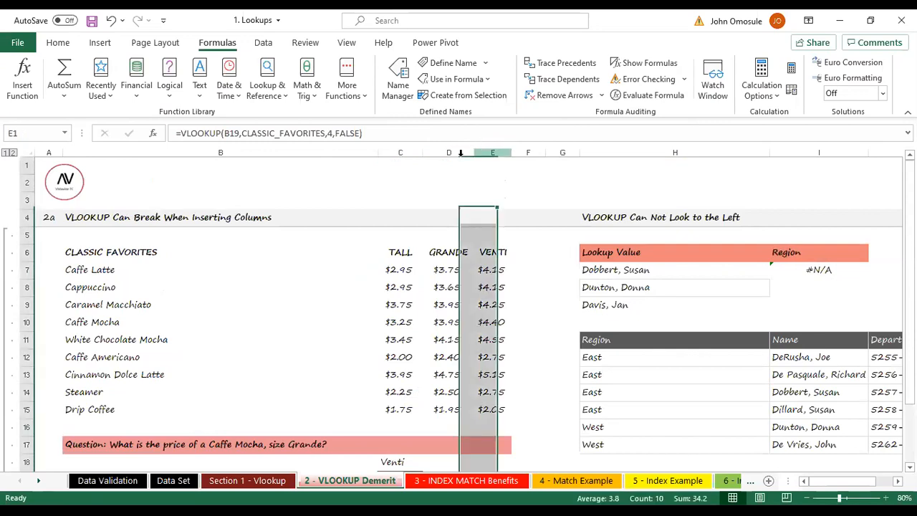
right_click(479, 155)
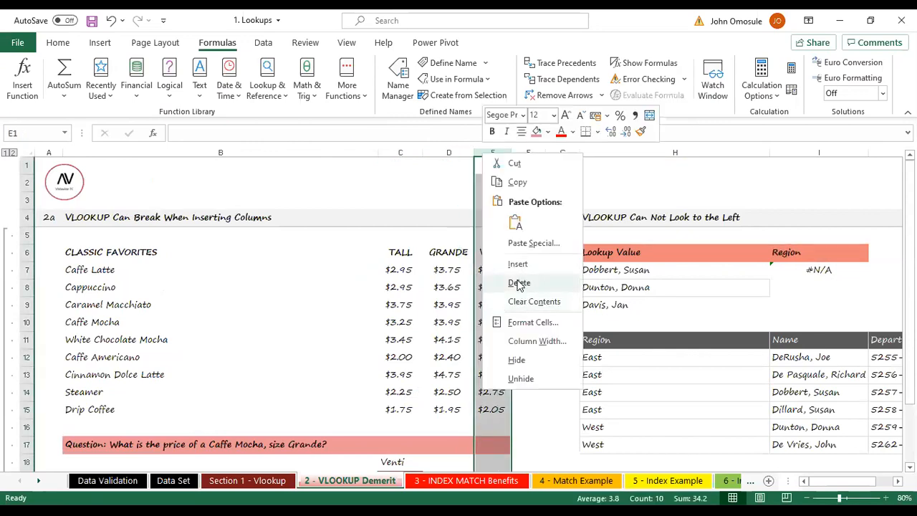
left_click(517, 264)
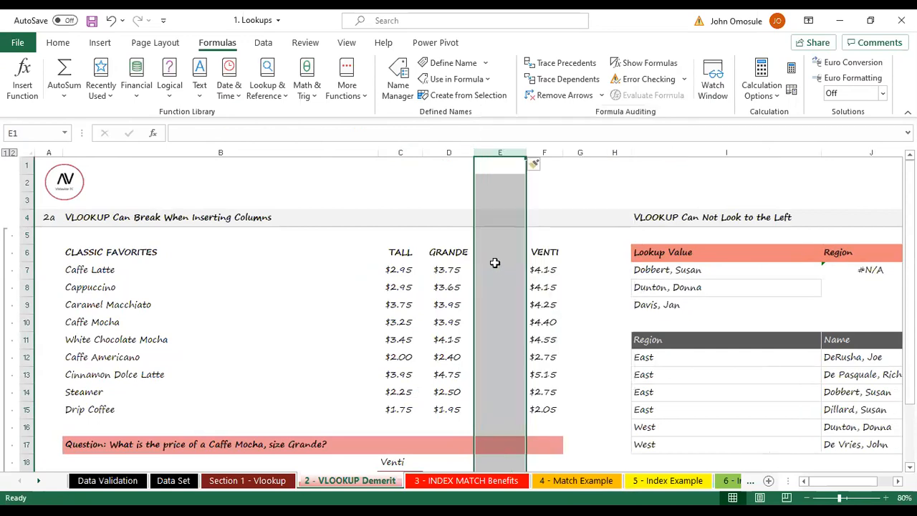
Enter the header Bread in cell E6 of the blank column between GRANDE and VENTI.
left_click(491, 256)
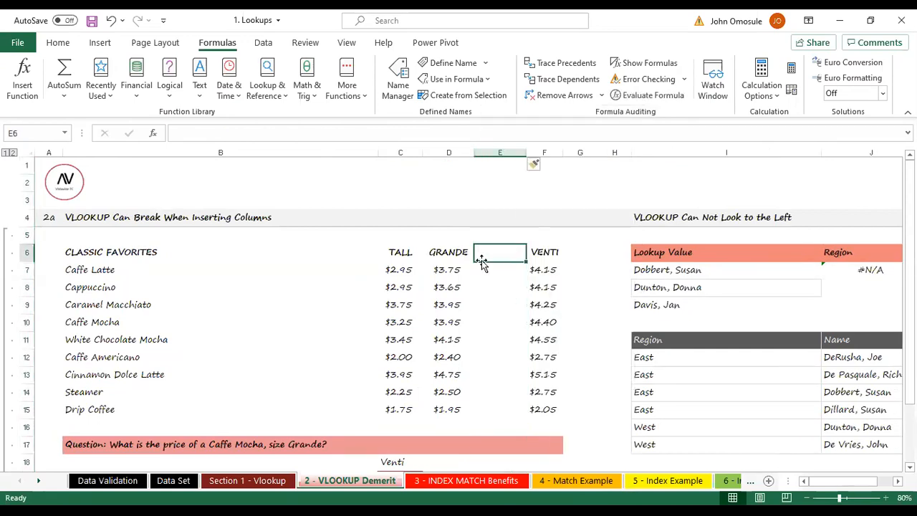
type("Bread")
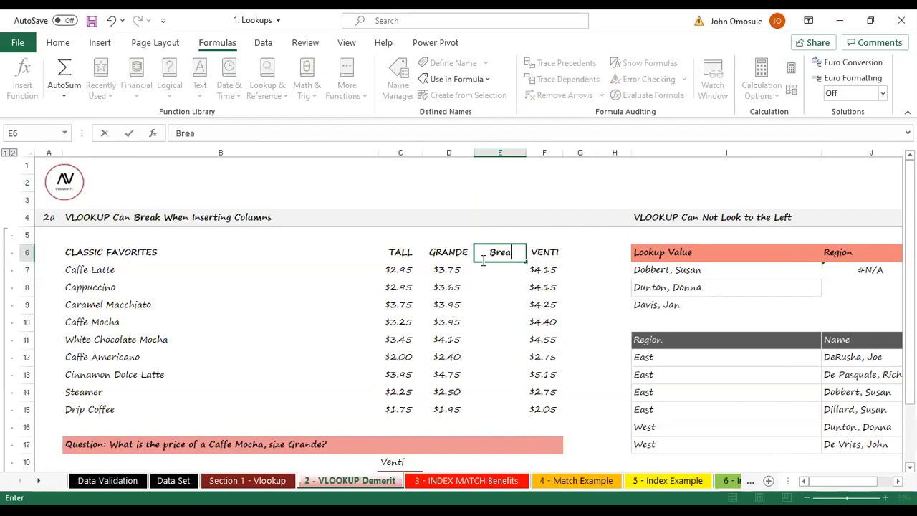
left_click(565, 237)
Check the VLOOKUP formula and result in C19 against the column order of the price table, including the Bread column.
scroll(461, 322, "down", 2)
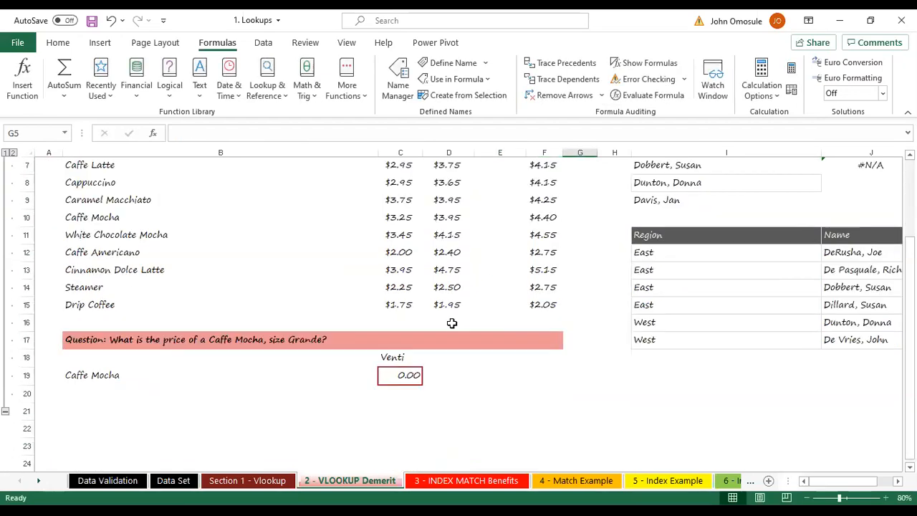
left_click(398, 376)
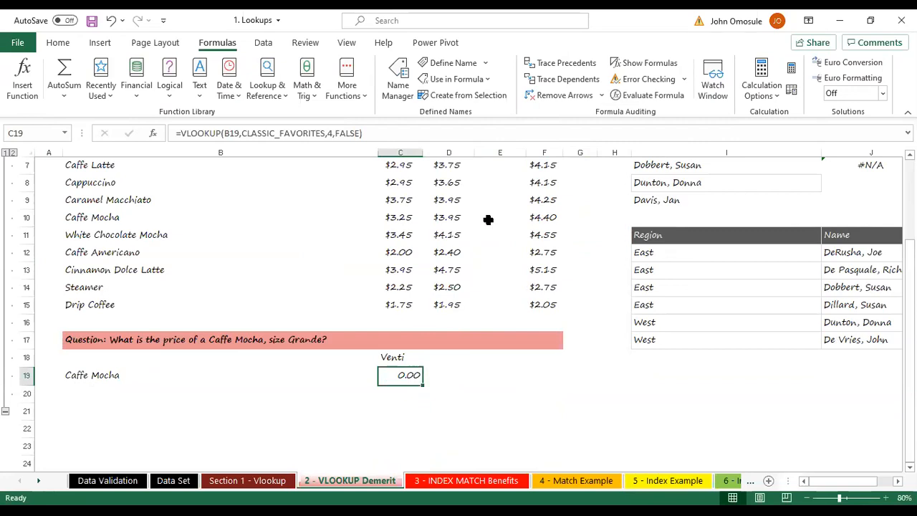
scroll(487, 219, "up", 2)
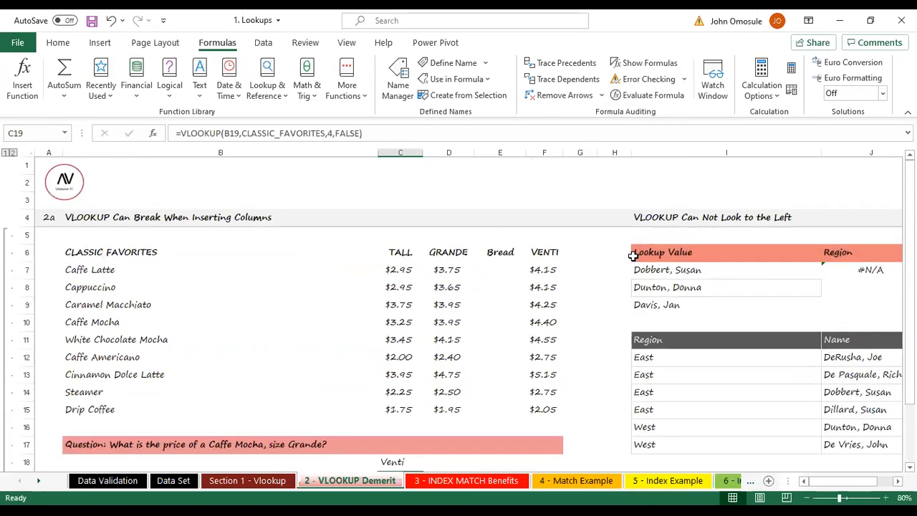
left_click(106, 255)
left_click_drag(106, 255, 122, 303)
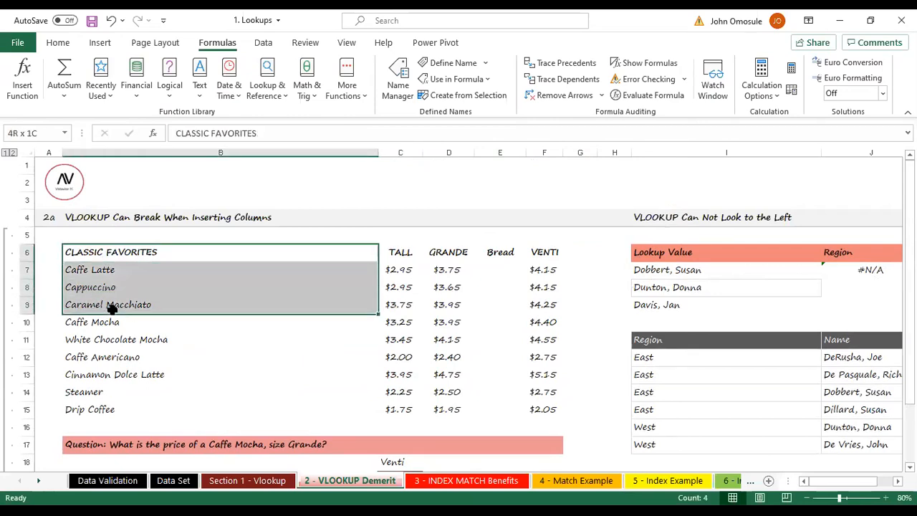
left_click(459, 255)
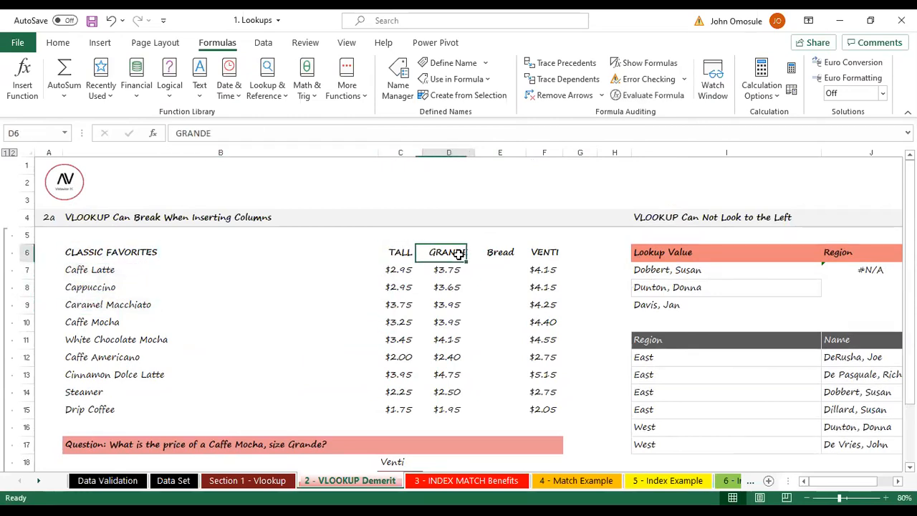
left_click(497, 251)
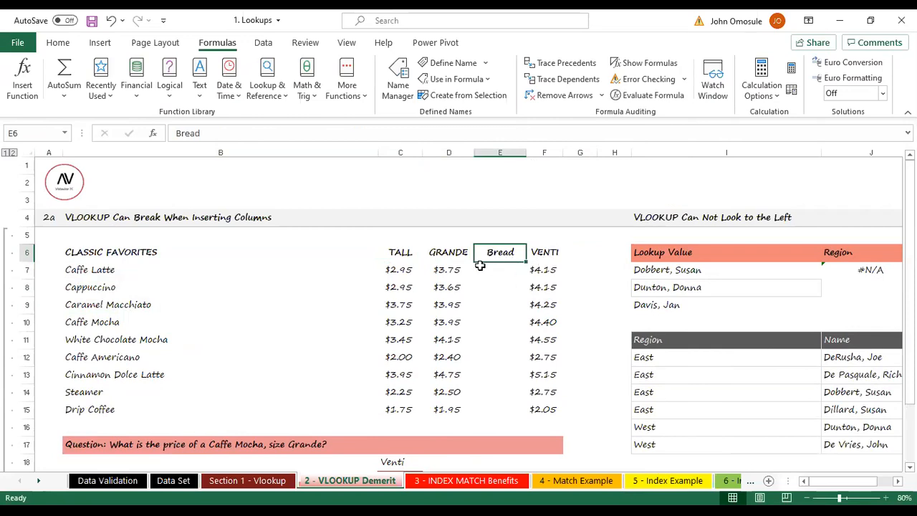
scroll(416, 360, "down", 2)
double_click(404, 377)
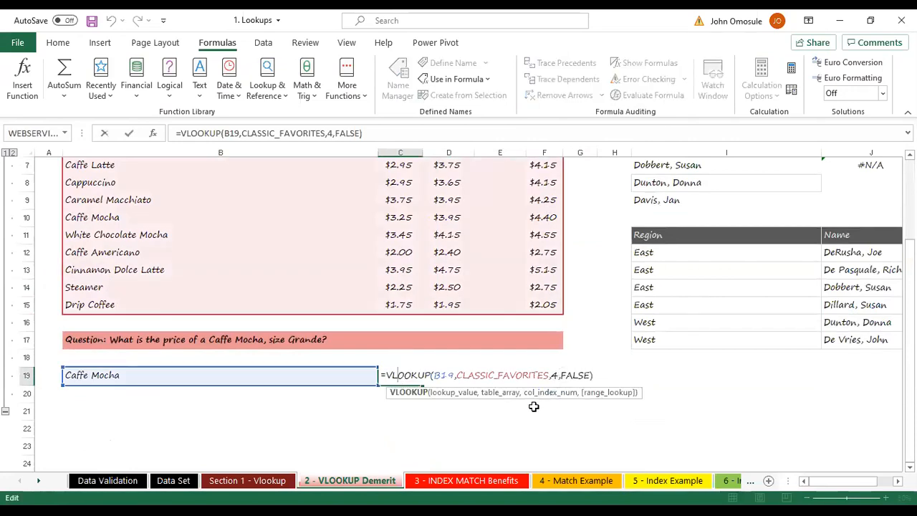
key("Return")
Enter 56 as the Bread price in the Caffe Mocha row, cell E10.
scroll(499, 278, "up", 2)
left_click_drag(499, 270, 507, 417)
left_click_drag(504, 395, 506, 398)
left_click(505, 323)
scroll(506, 322, "down", 1)
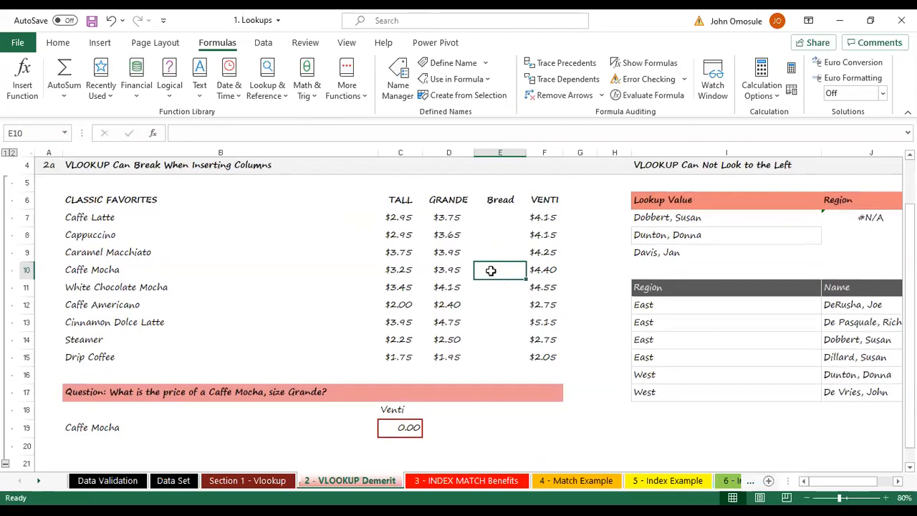
type("56")
left_click(617, 412)
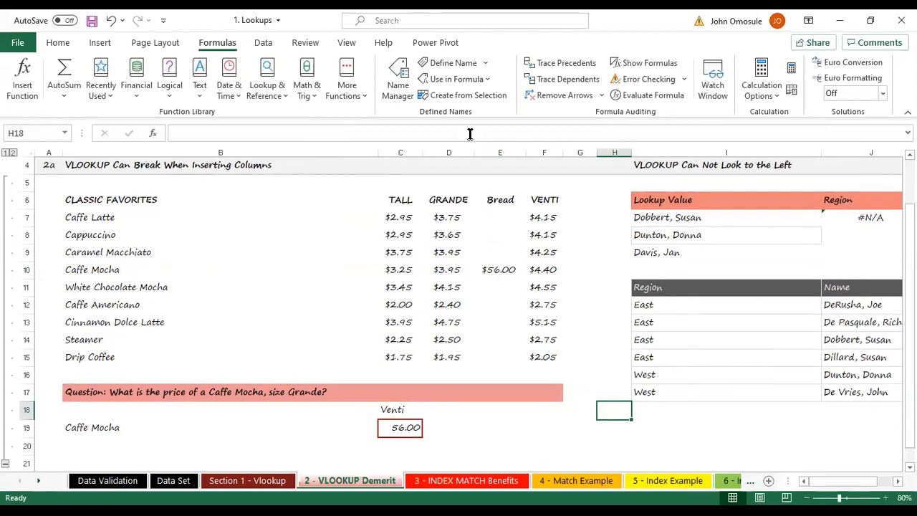
Delete the Bread column from the price table and check the lookup in C19 against the VENTI column.
left_click(505, 152)
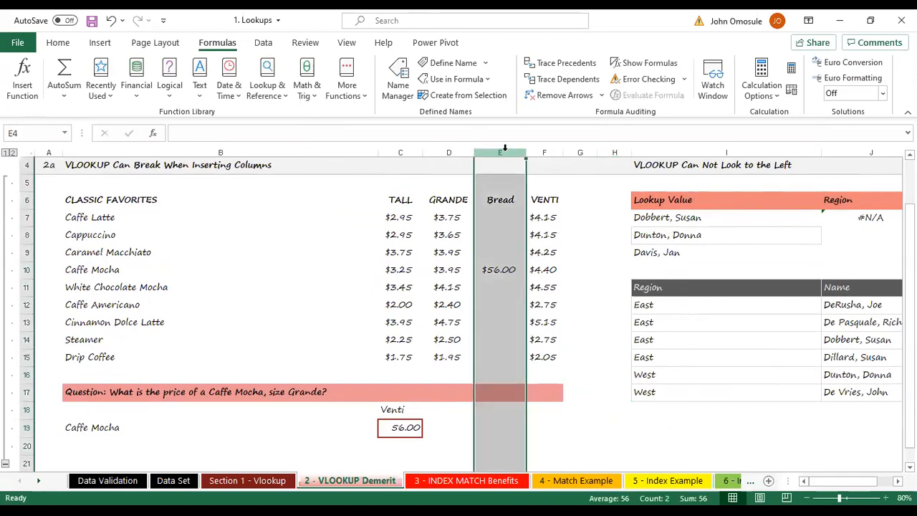
right_click(505, 152)
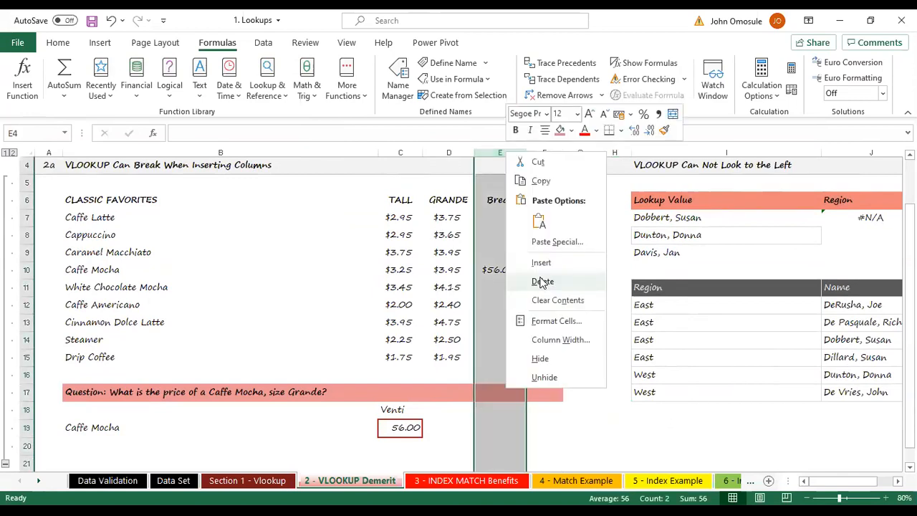
left_click(542, 282)
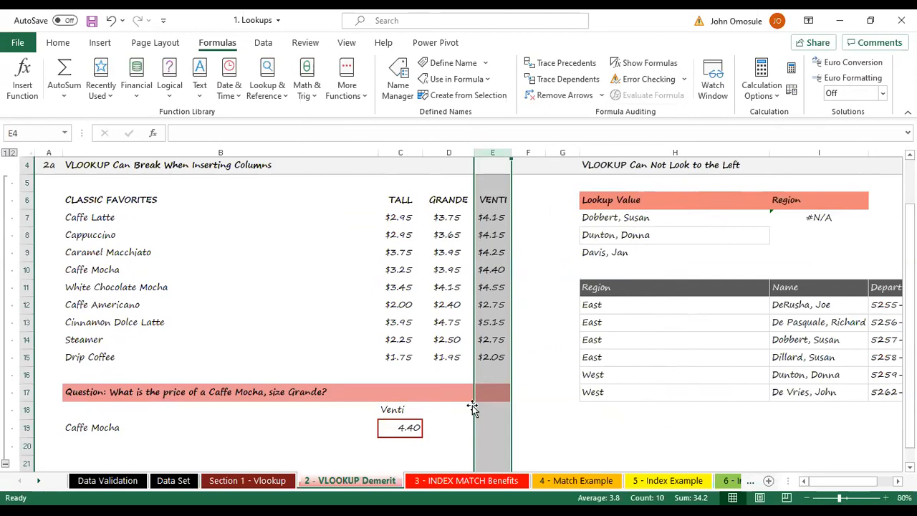
left_click(410, 435)
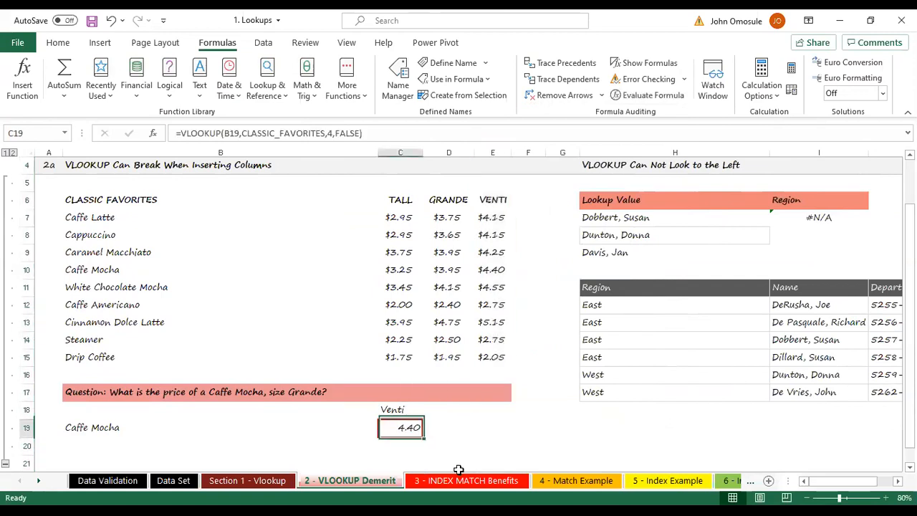
left_click(493, 152)
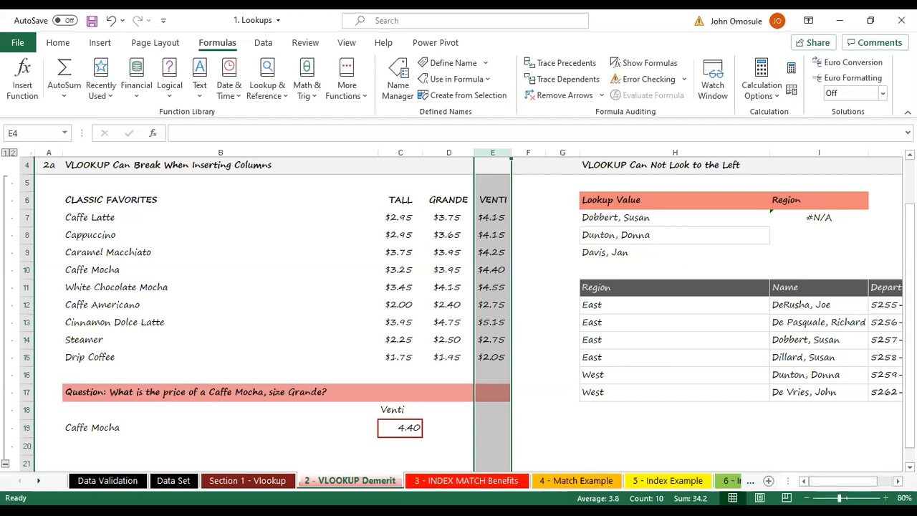
Examine the Region lookup formula in I7 and its table range under the heading VLOOKUP Can Not Look to the Left.
left_click(897, 481)
left_click(897, 481)
left_click(898, 481)
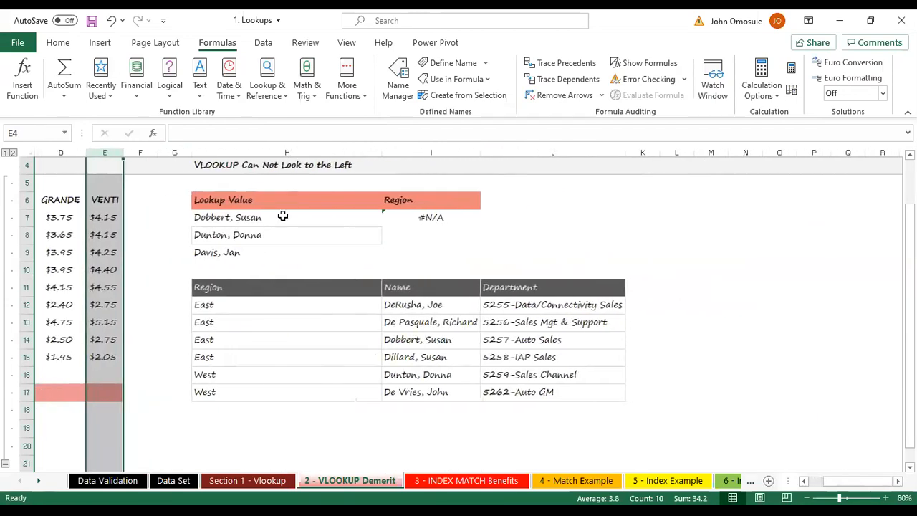
scroll(278, 363, "down", 1)
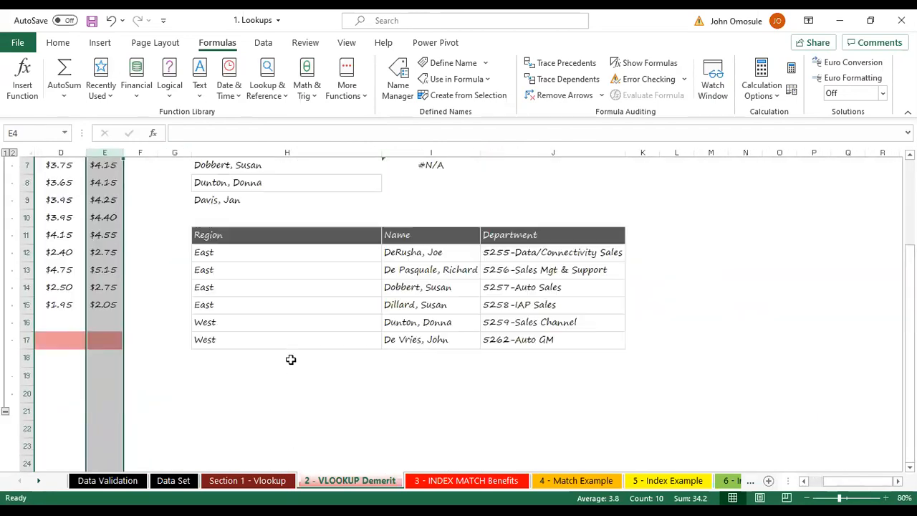
scroll(291, 359, "up", 2)
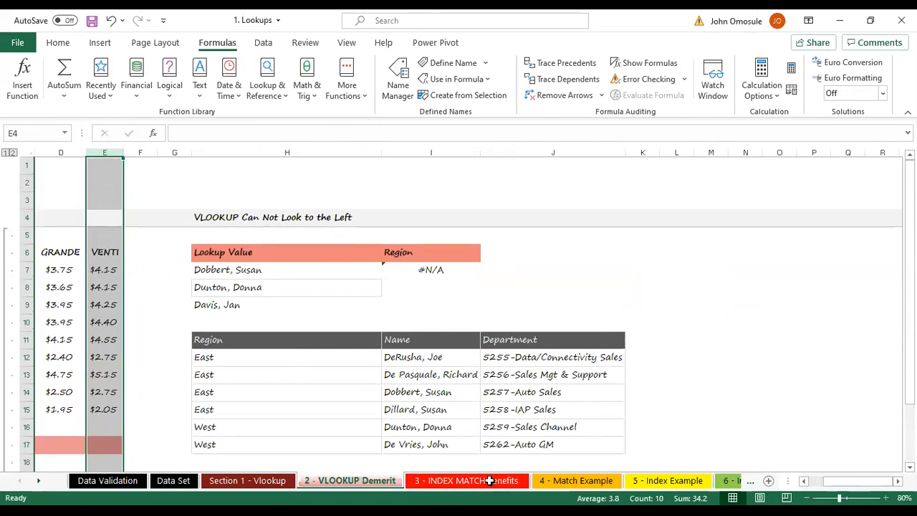
scroll(439, 286, "down", 1)
left_click(439, 217)
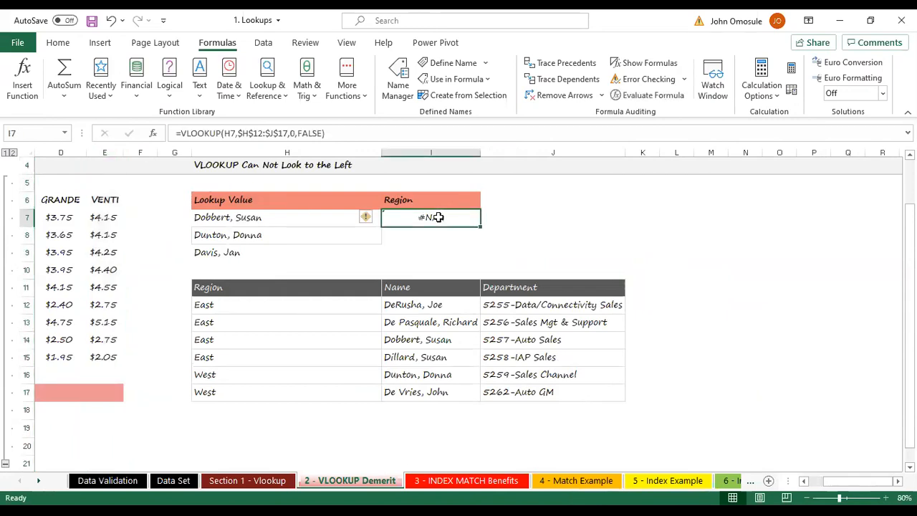
key("F2")
left_click(439, 217)
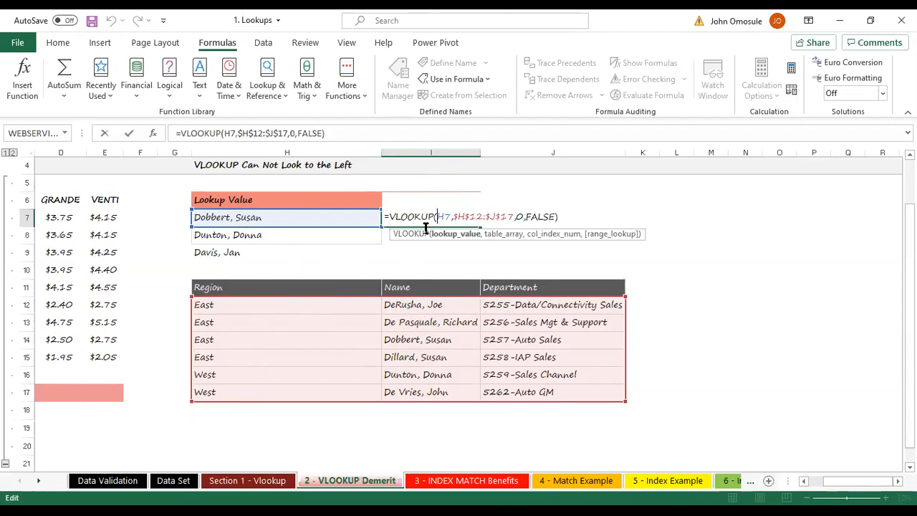
left_click(402, 240)
left_click(434, 215)
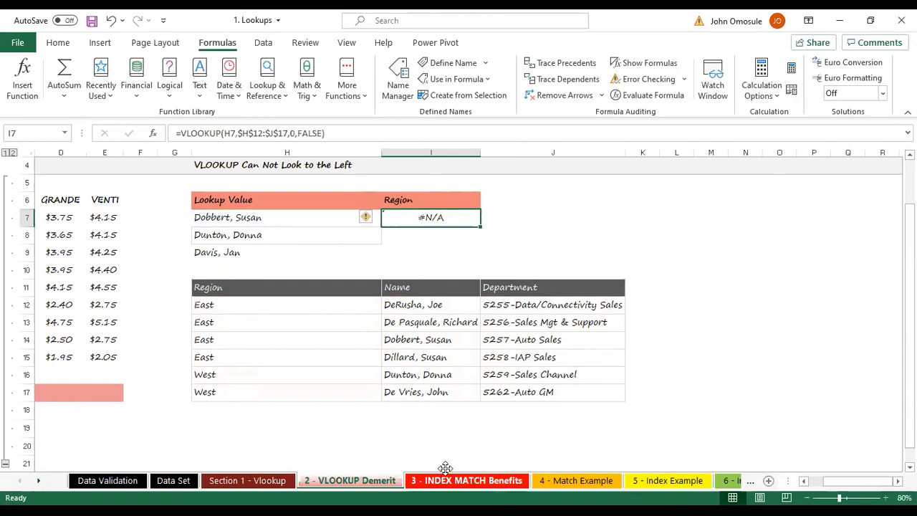
left_click(553, 428)
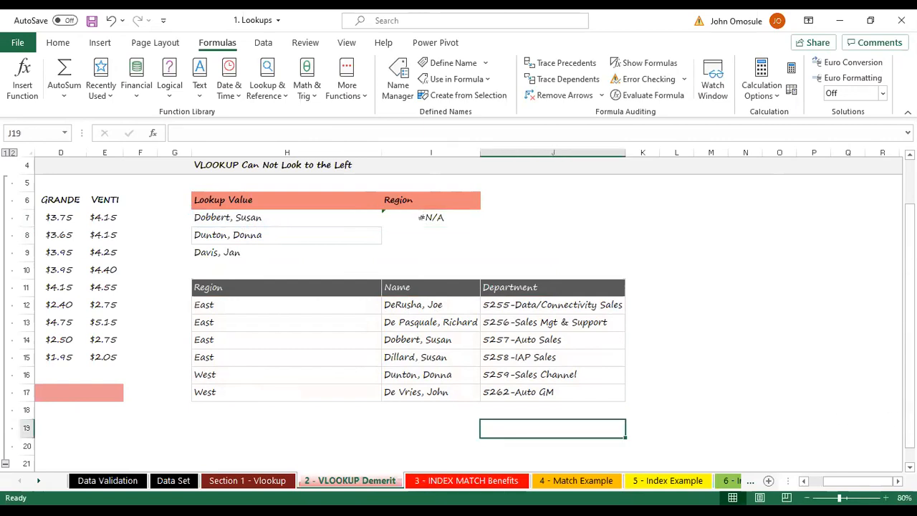
scroll(716, 369, "down", 4)
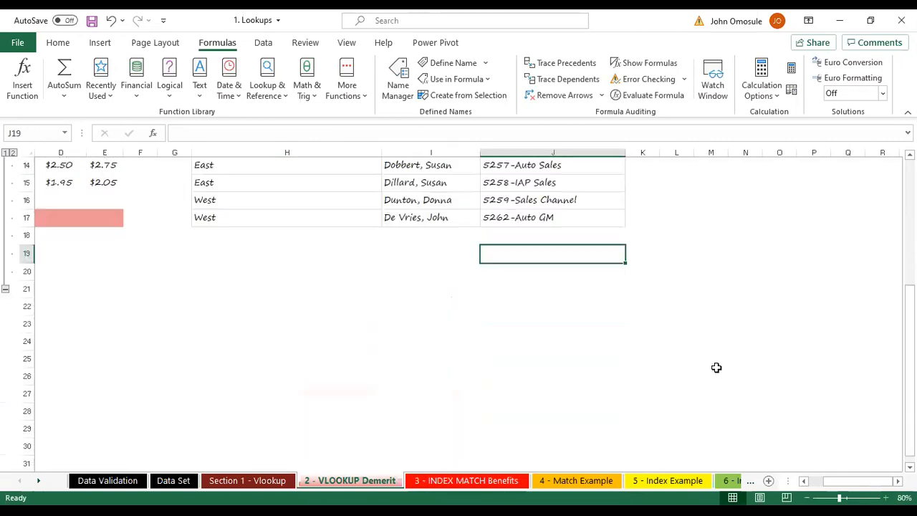
scroll(716, 368, "up", 4)
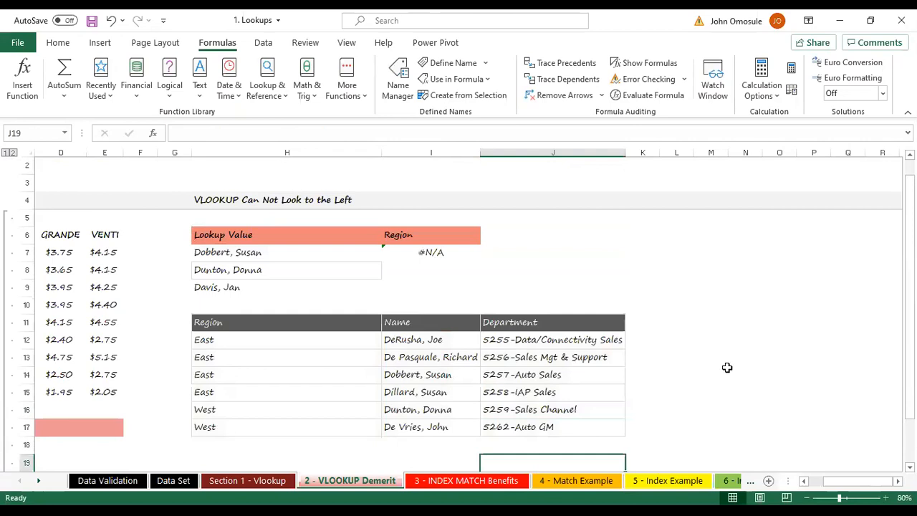
scroll(725, 368, "up", 1)
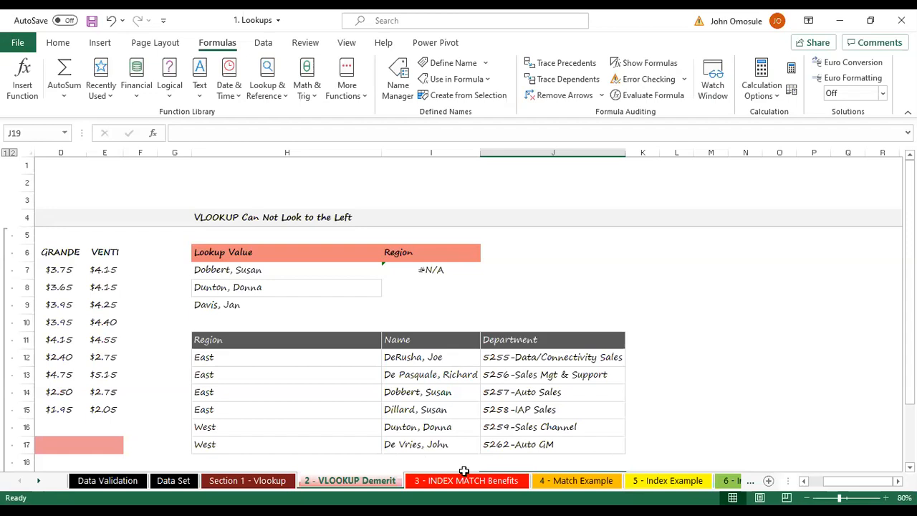
left_click(641, 305)
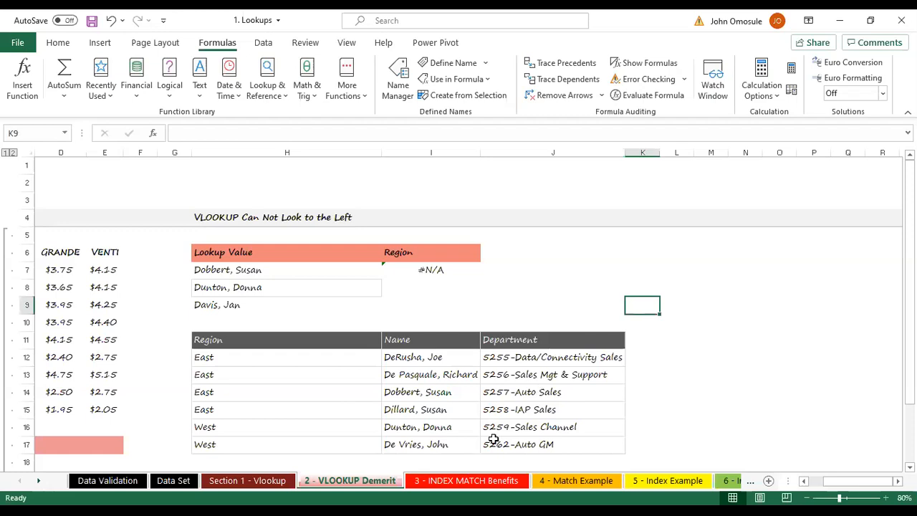
View the 3 - INDEX MATCH Benefits and 4 - Match Example sheets, finishing on the INDEX MATCH Benefits sheet.
scroll(493, 439, "down", 3)
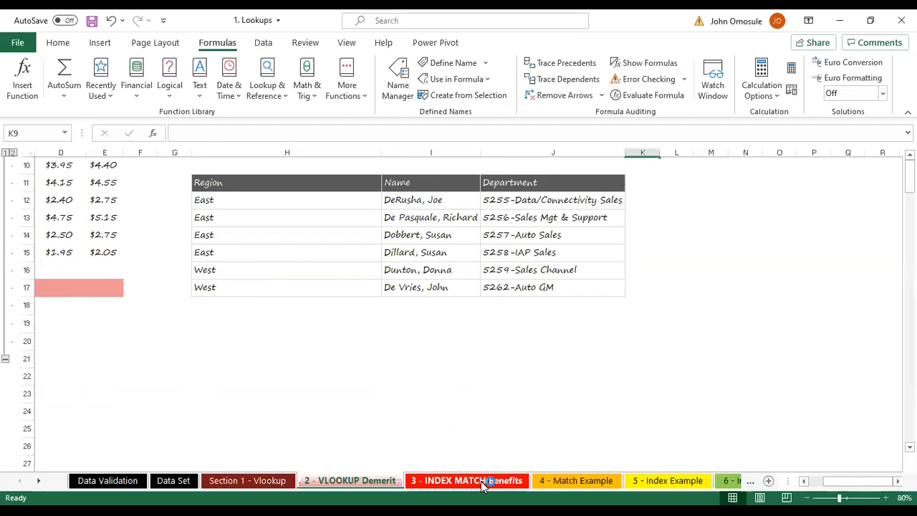
left_click(484, 480)
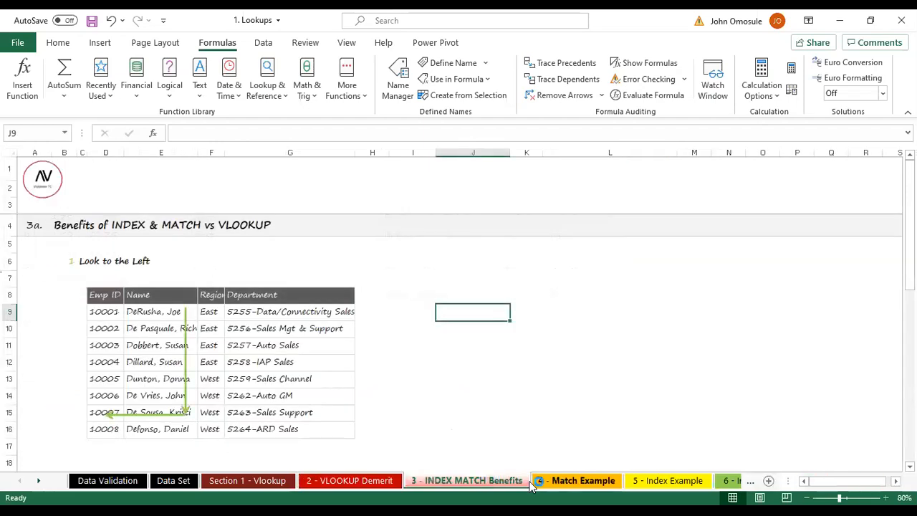
left_click(593, 477)
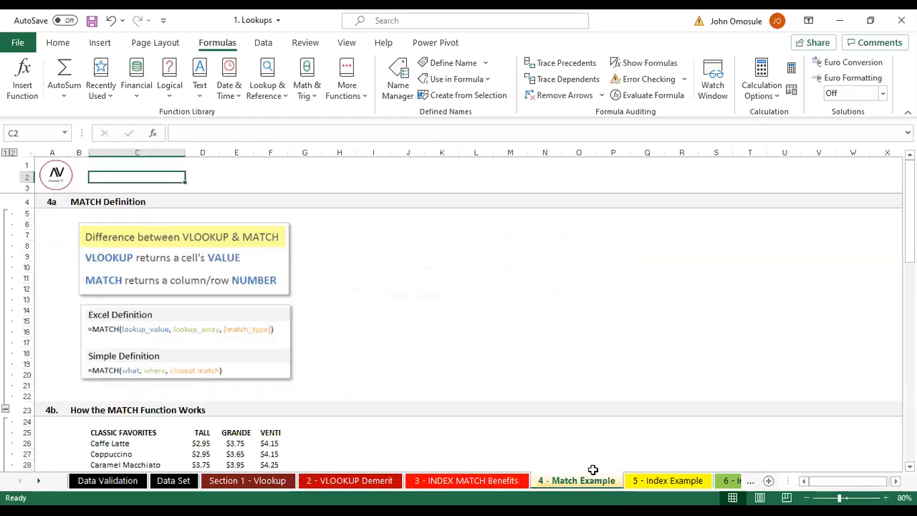
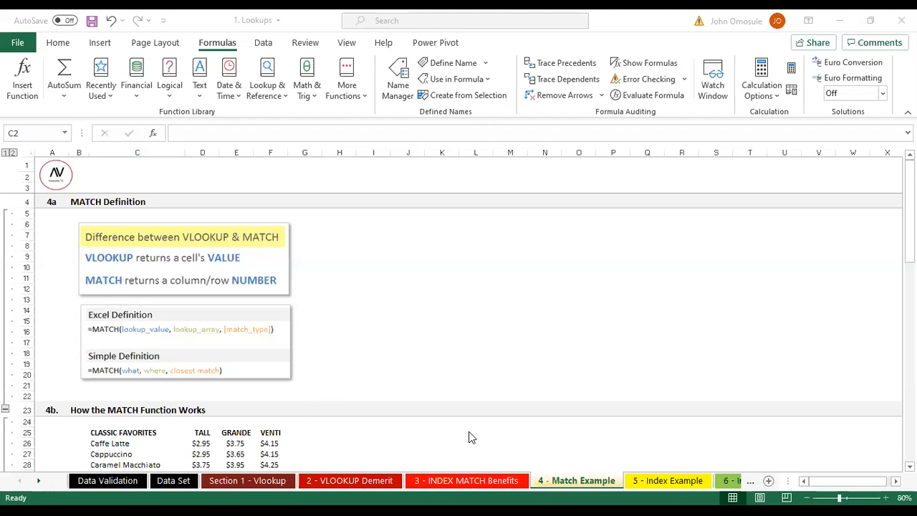
left_click(463, 482)
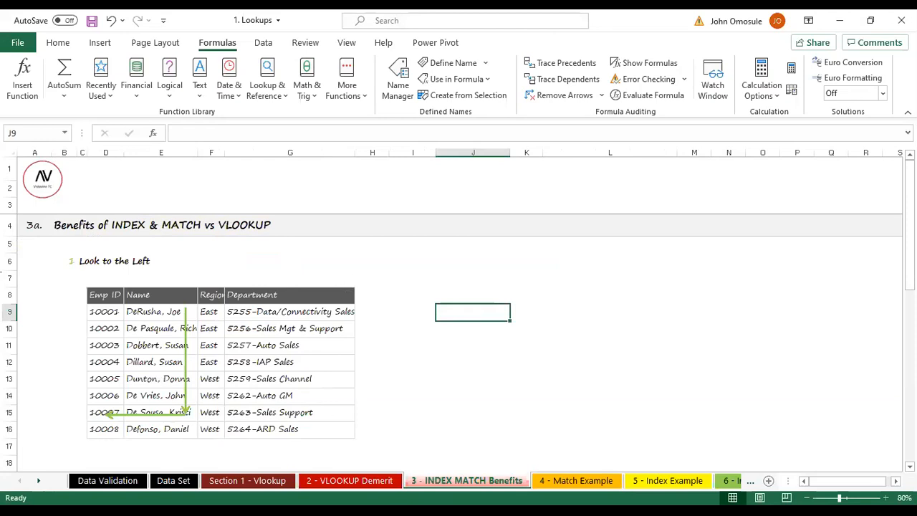
Return to the price table on the 2 - VLOOKUP Demerit sheet and select the VENTI column above the Caffe Mocha lookup.
left_click(350, 479)
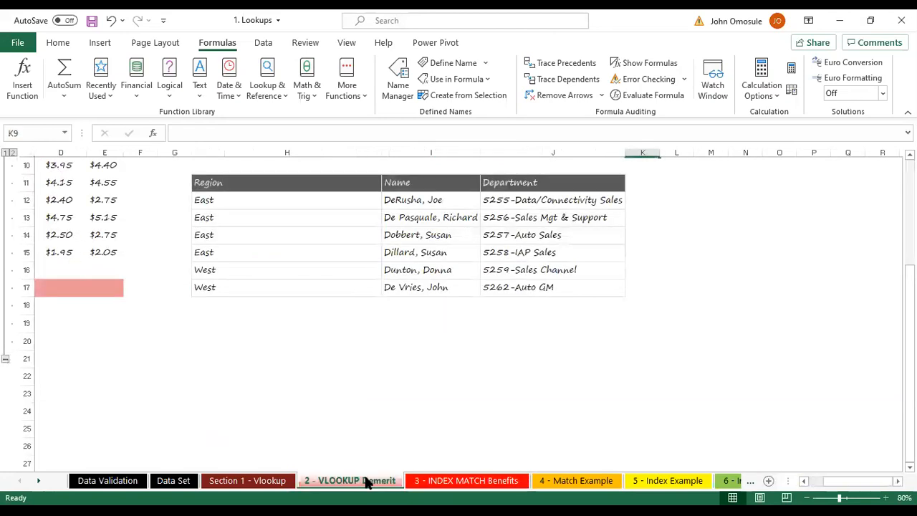
left_click_drag(838, 482, 770, 485)
scroll(483, 192, "up", 3)
left_click(493, 152)
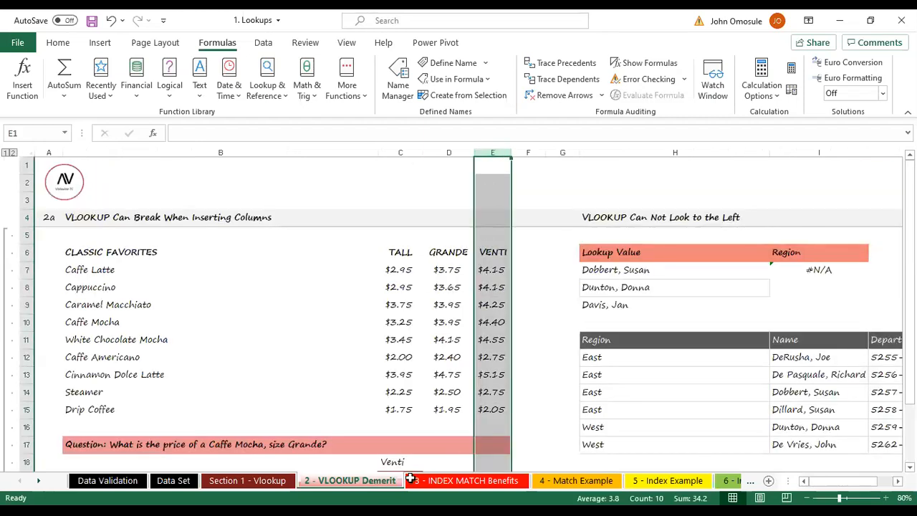
scroll(400, 408, "down", 1)
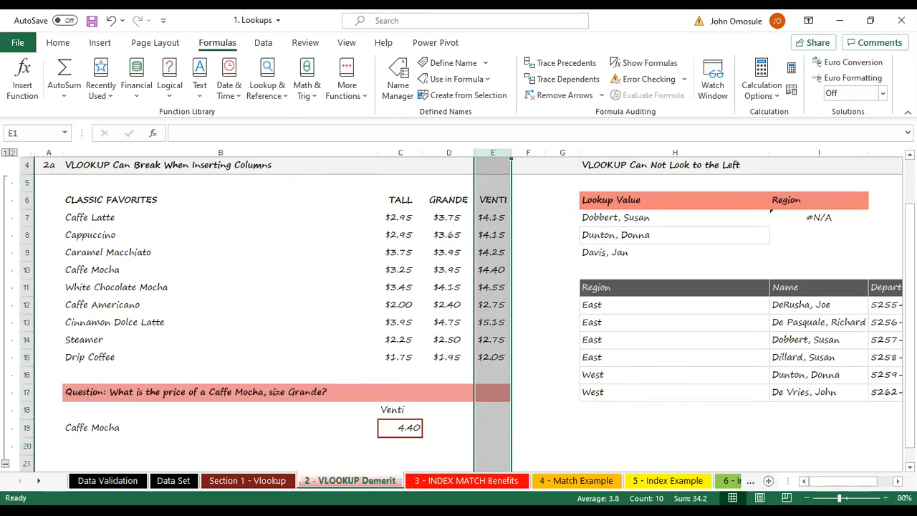
Examine the look-to-the-left example and the INDEX/MATCH and VLOOKUP comparison tables on the 3 - INDEX MATCH Benefits sheet.
left_click(573, 409)
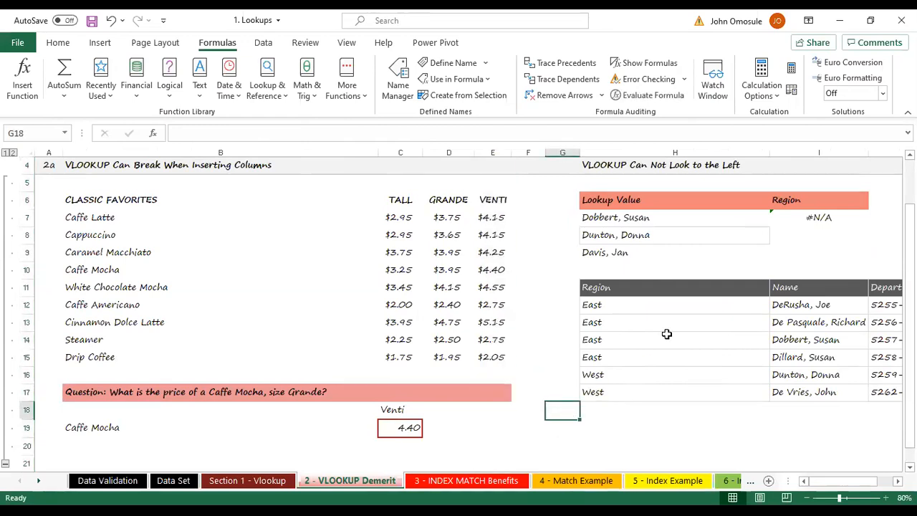
left_click(464, 484)
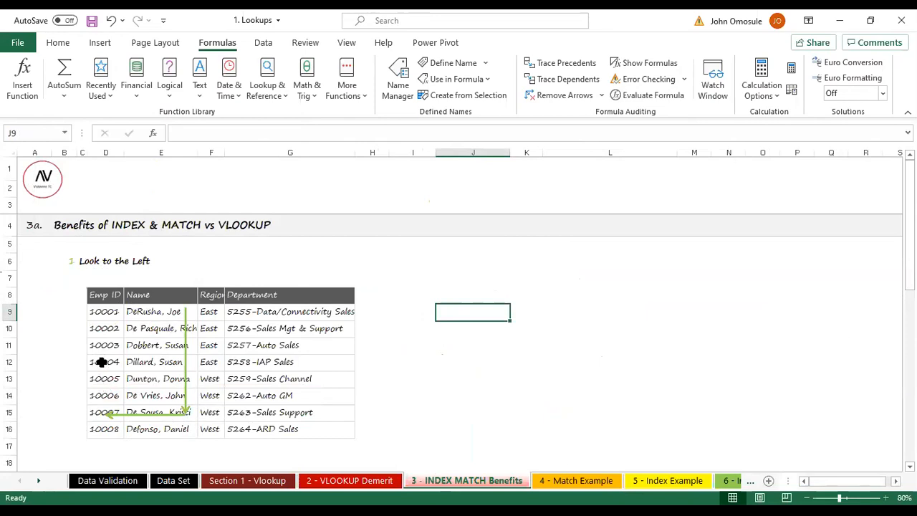
scroll(126, 401, "down", 4)
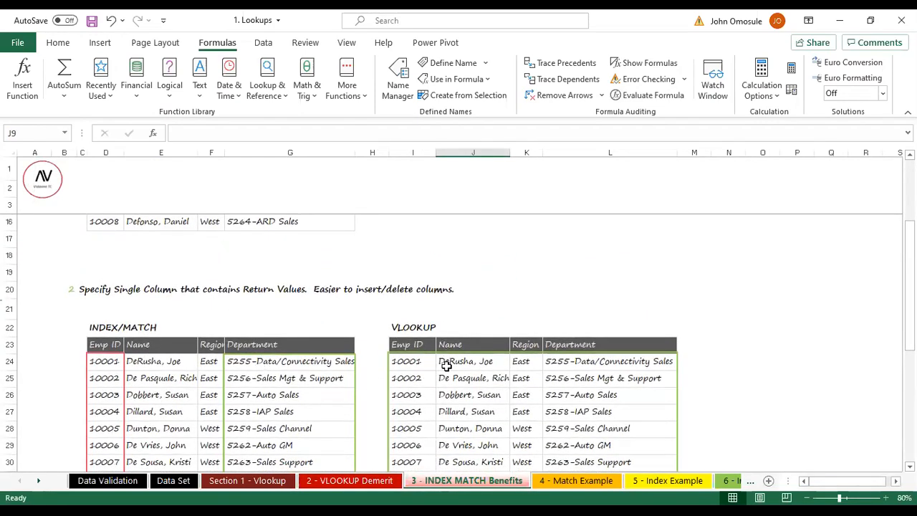
scroll(224, 367, "down", 1)
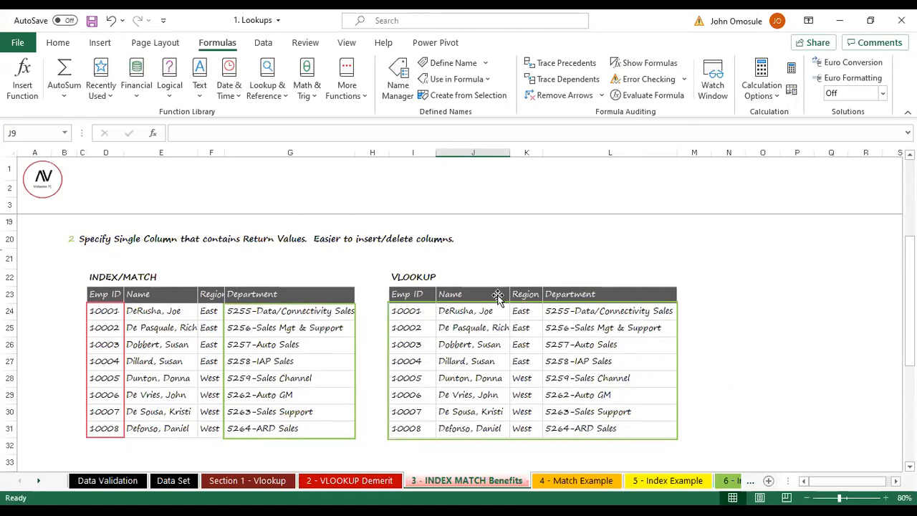
scroll(448, 362, "up", 1)
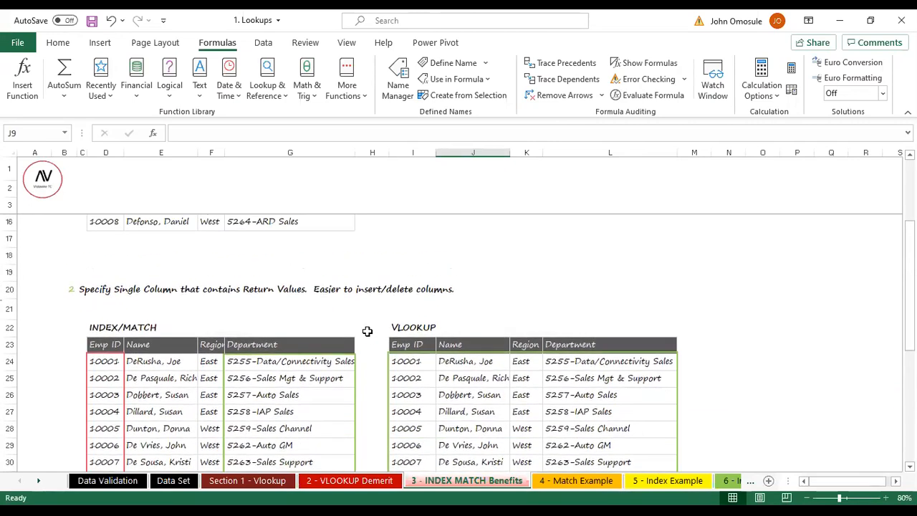
left_click(106, 353)
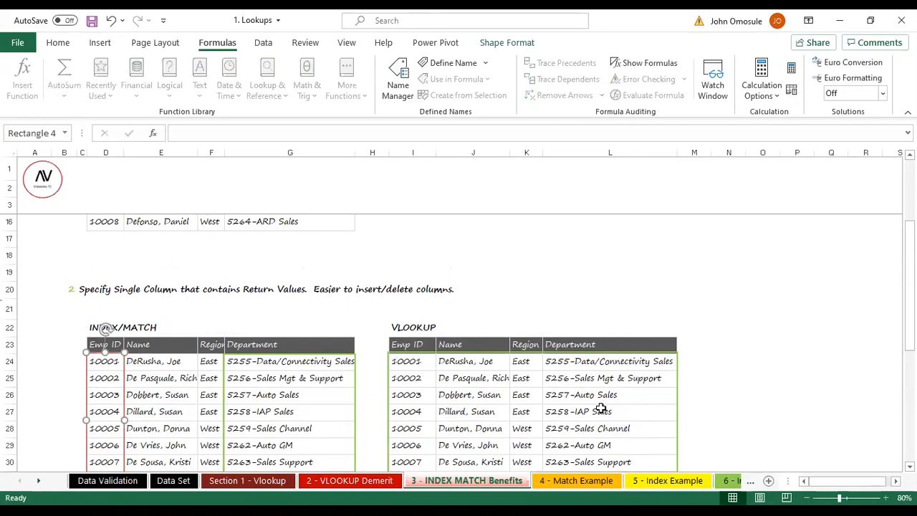
scroll(287, 358, "down", 2)
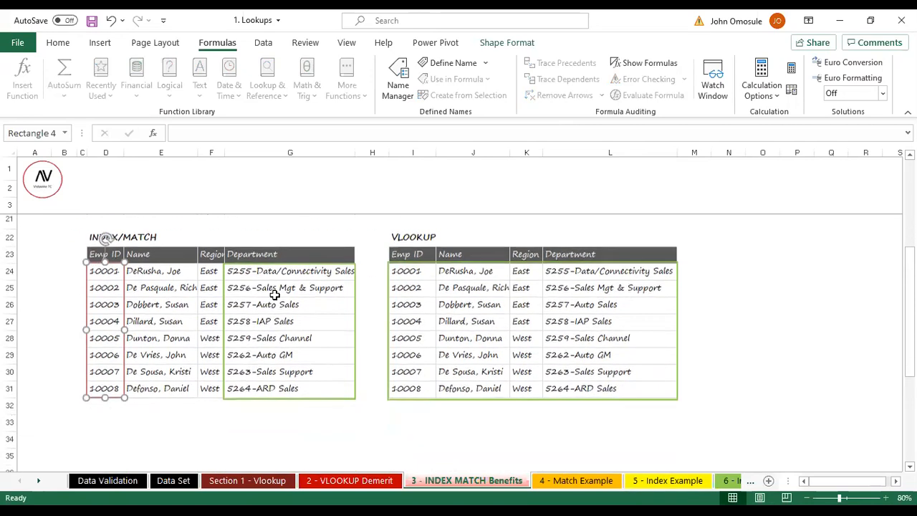
scroll(274, 294, "down", 1)
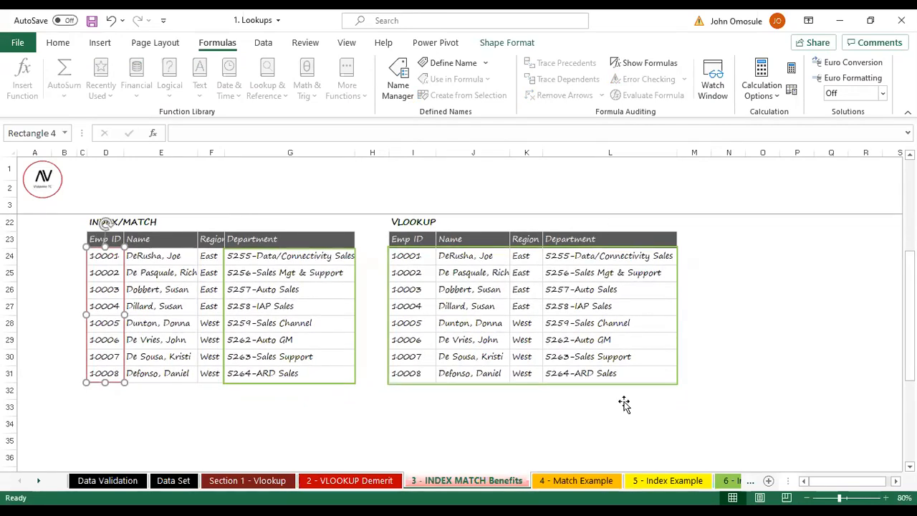
View the MATCH definition on the 4 - Match Example sheet and the examples on the 6 - Index-Match vs VLOOKUP sheet.
left_click(586, 479)
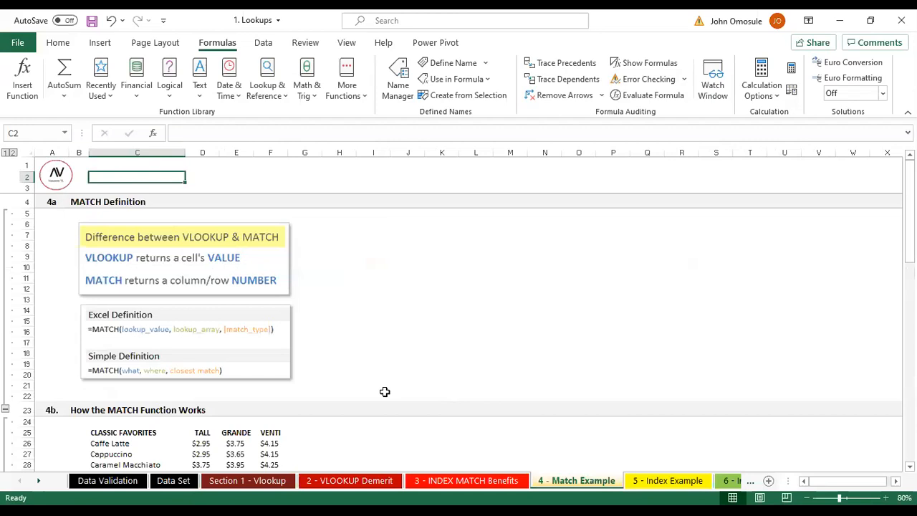
left_click(726, 481)
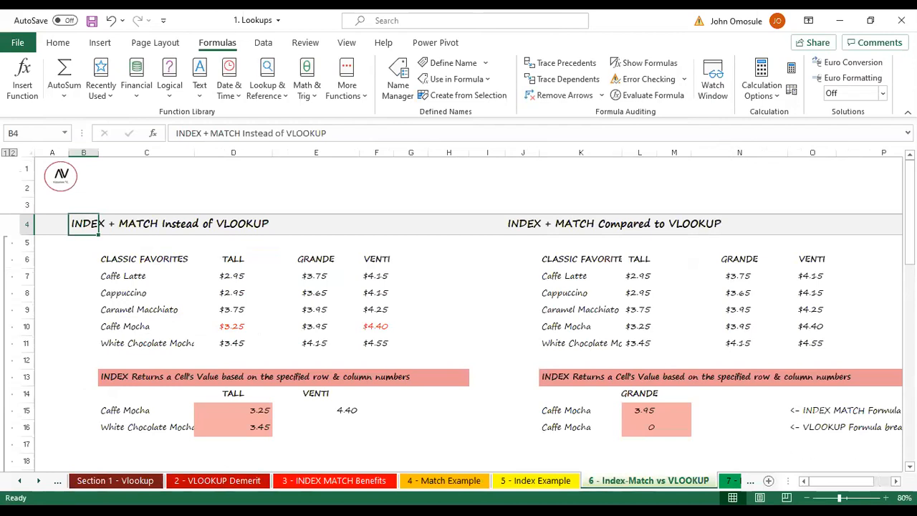
scroll(816, 460, "down", 1)
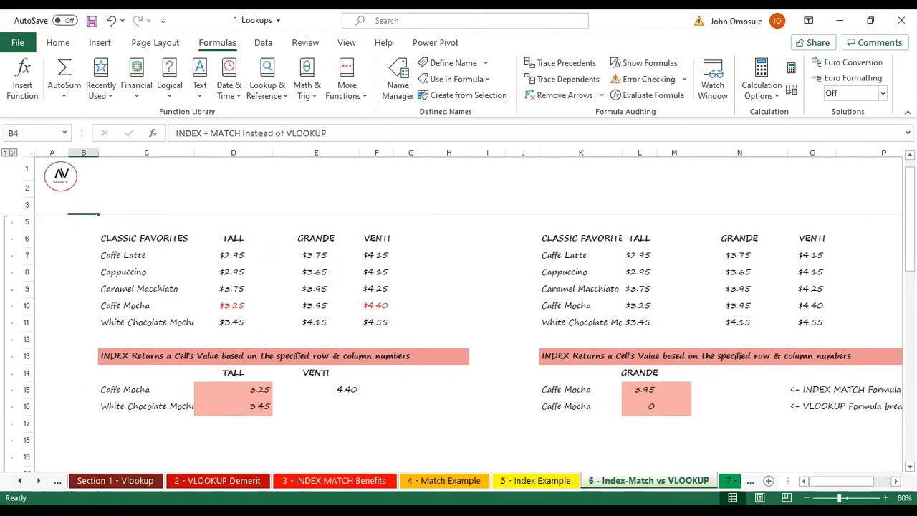
On the 4 - Match Example sheet, clear the MATCH formulas beside Caffe Mocha and Caffe Americano in D36 and D37.
left_click(432, 484)
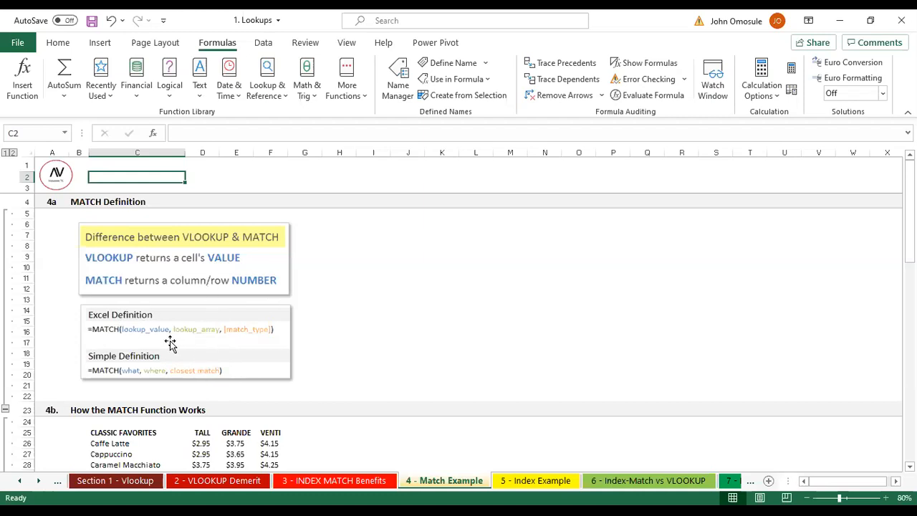
scroll(176, 346, "down", 5)
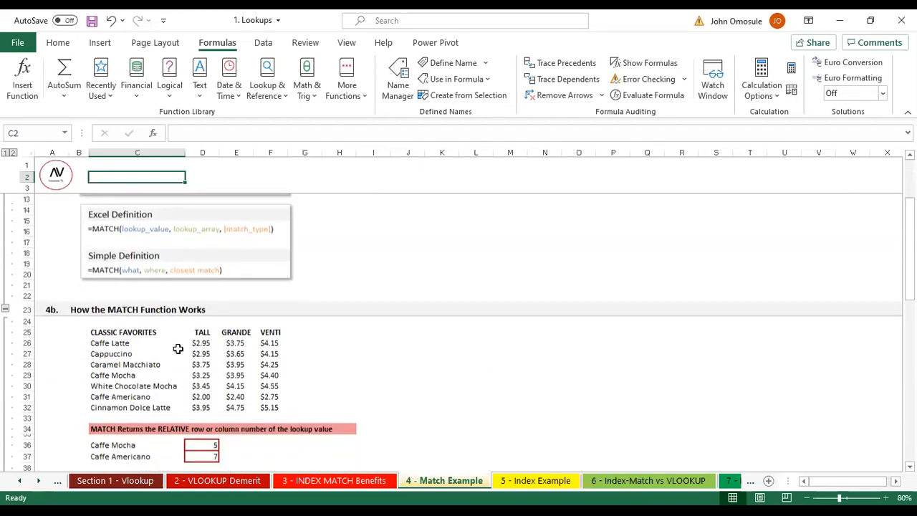
scroll(179, 350, "down", 1)
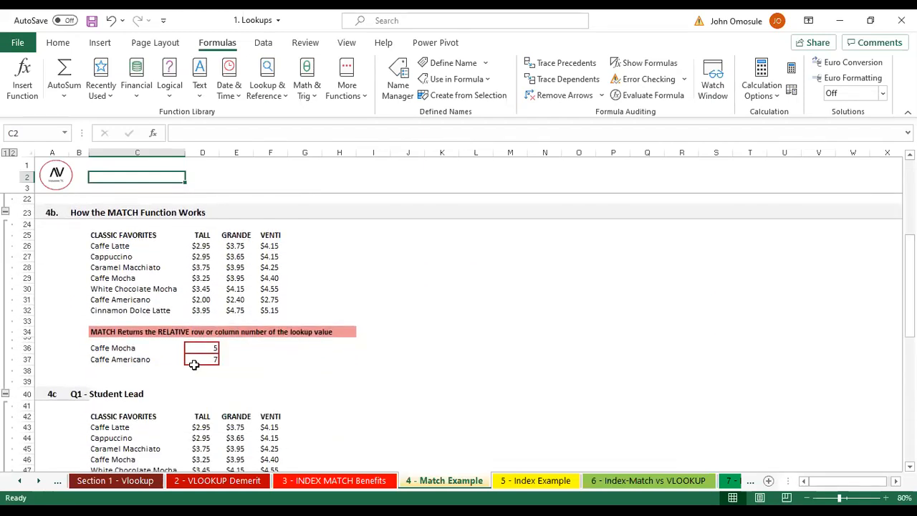
double_click(201, 348)
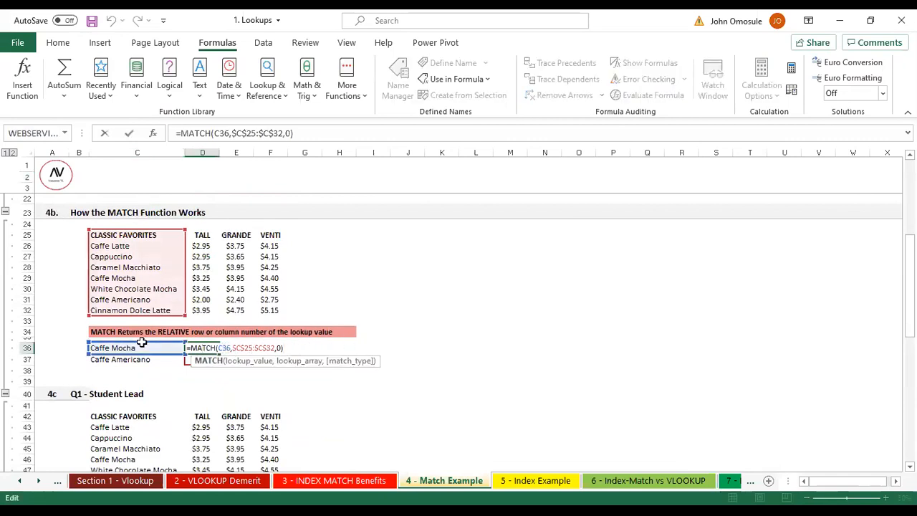
left_click_drag(188, 348, 386, 351)
key("BackSpace")
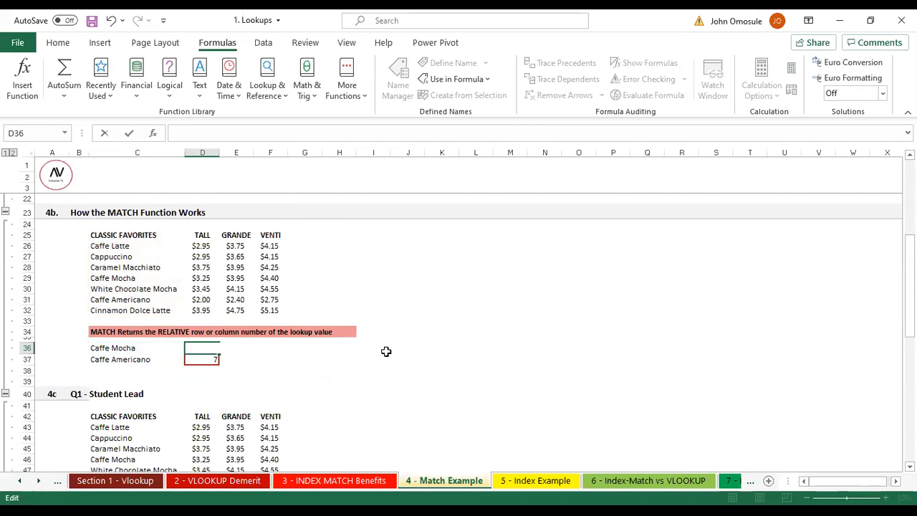
left_click(209, 358)
key("Delete")
left_click(236, 369)
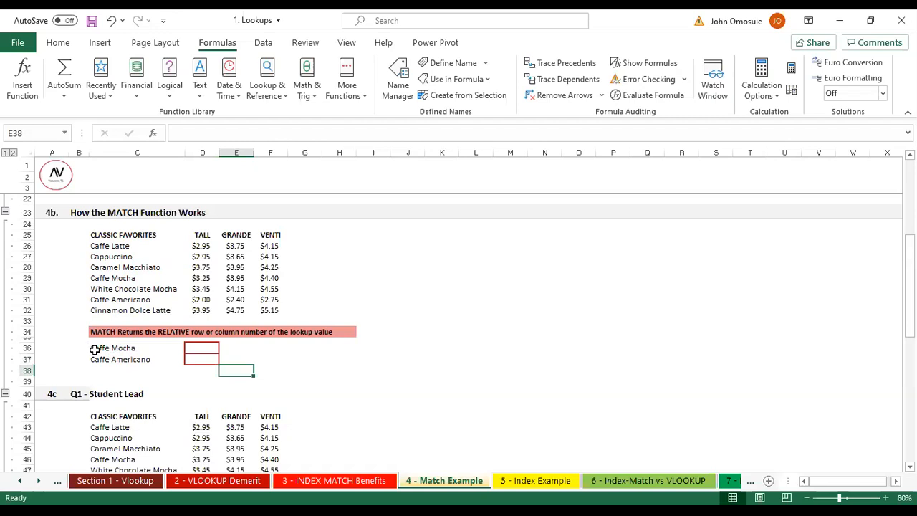
Count down the Classic Favorites list from Caffe Latte in C26 to find the relative position of Caffe Mocha.
left_click(107, 246)
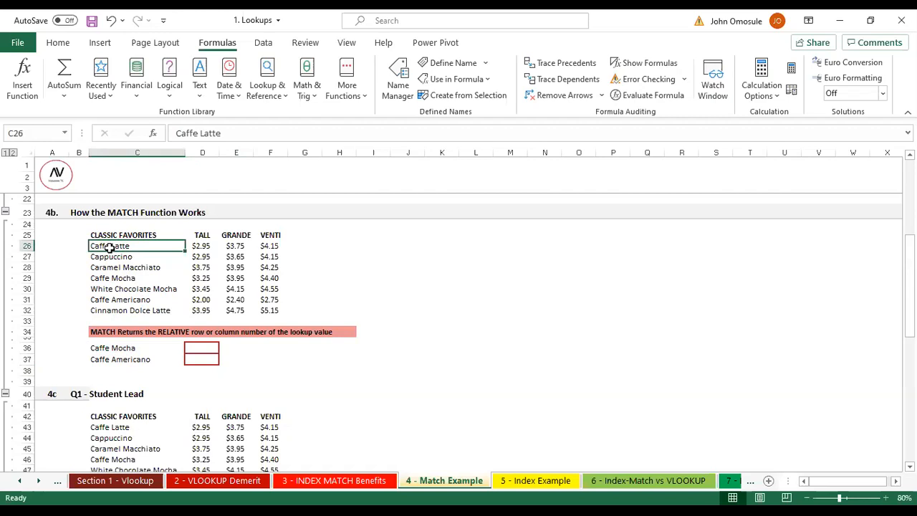
left_click(123, 266)
left_click(126, 256)
left_click(125, 267)
left_click_drag(126, 278, 132, 287)
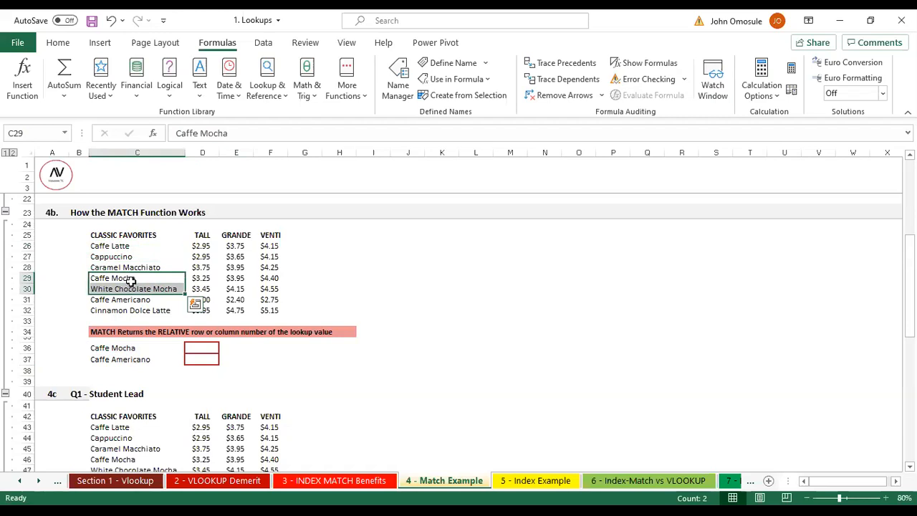
left_click(130, 282)
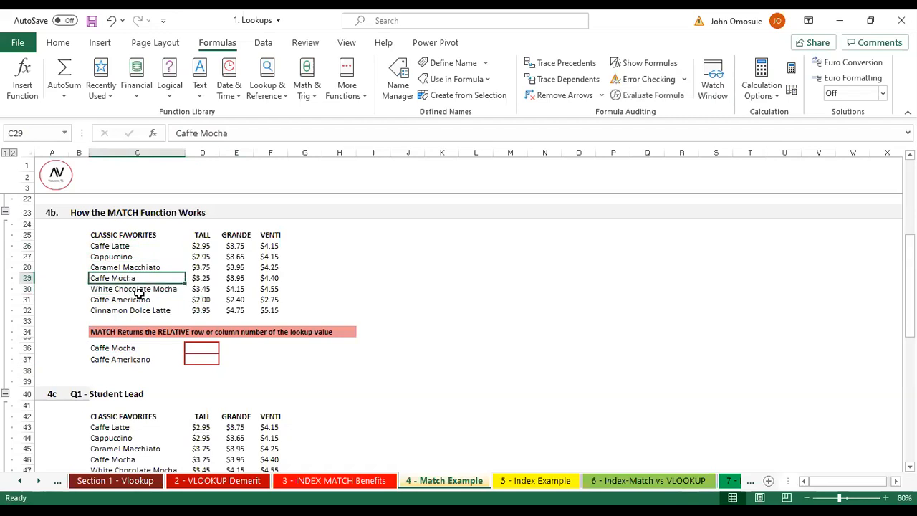
Enter =MATCH(C36,C26:C32,0) in D36 to find Caffe Mocha's relative row with an exact match.
left_click(207, 350)
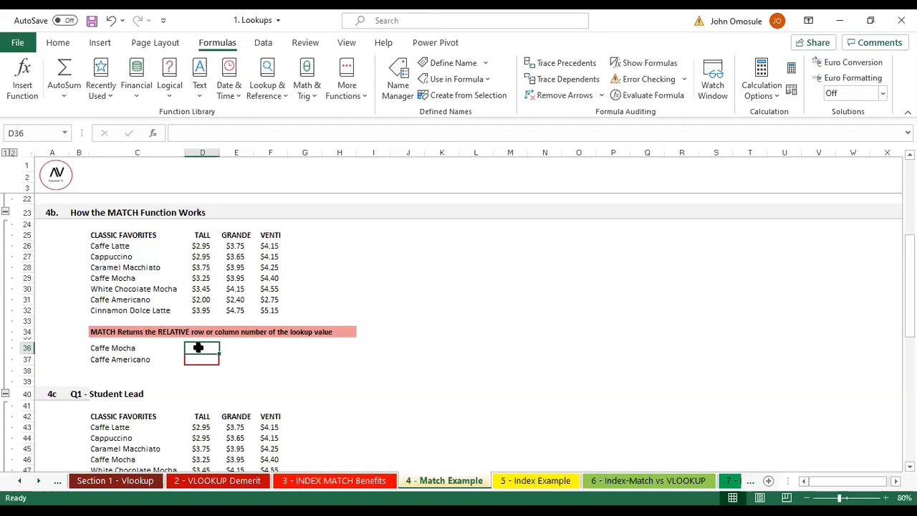
type("=match")
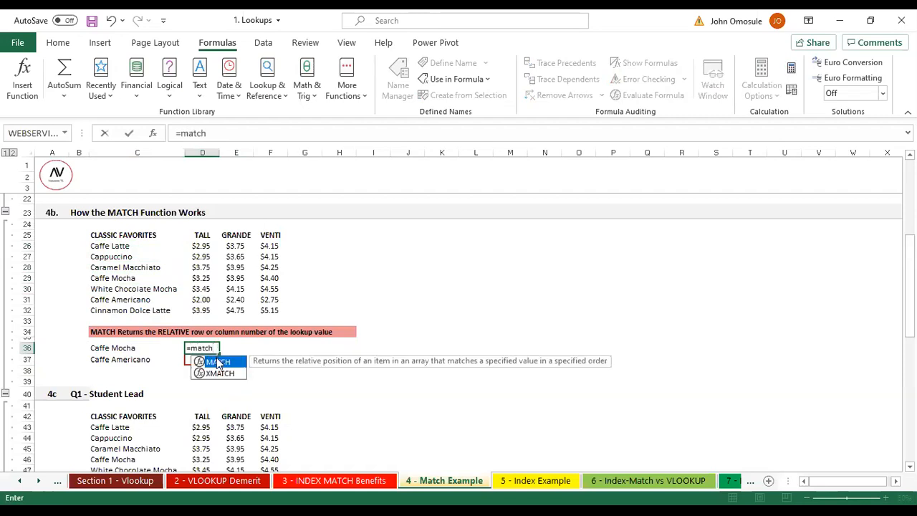
double_click(218, 362)
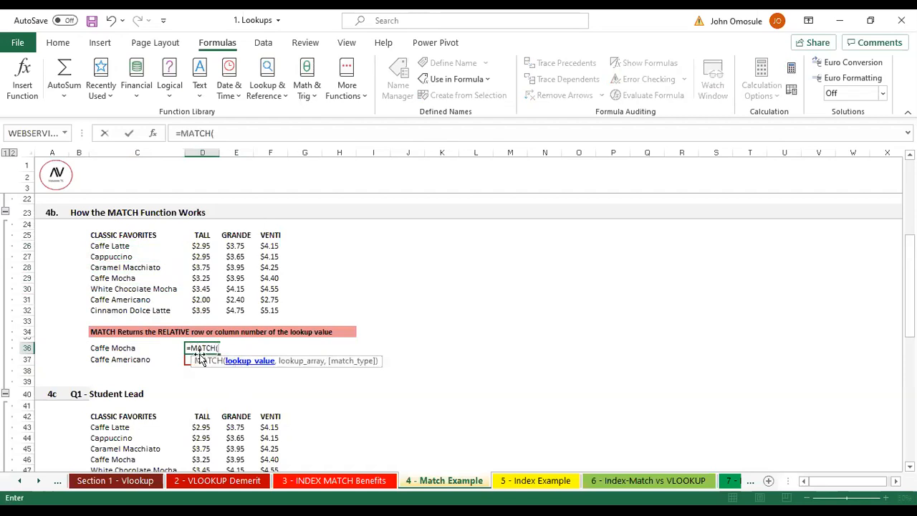
left_click(126, 349)
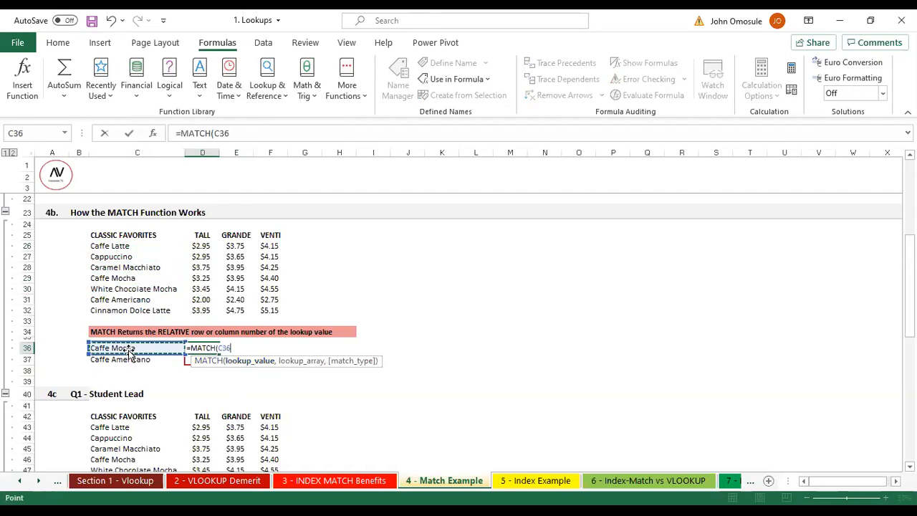
type(",")
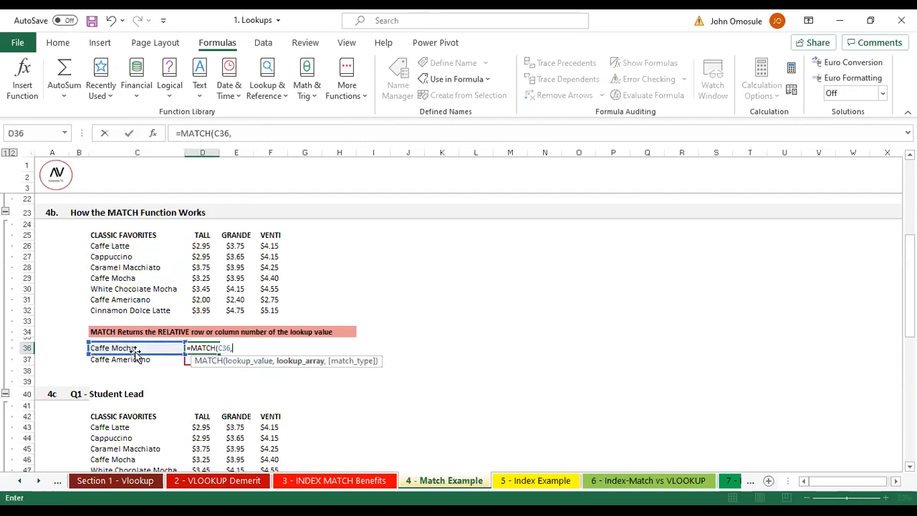
left_click_drag(113, 244, 115, 268)
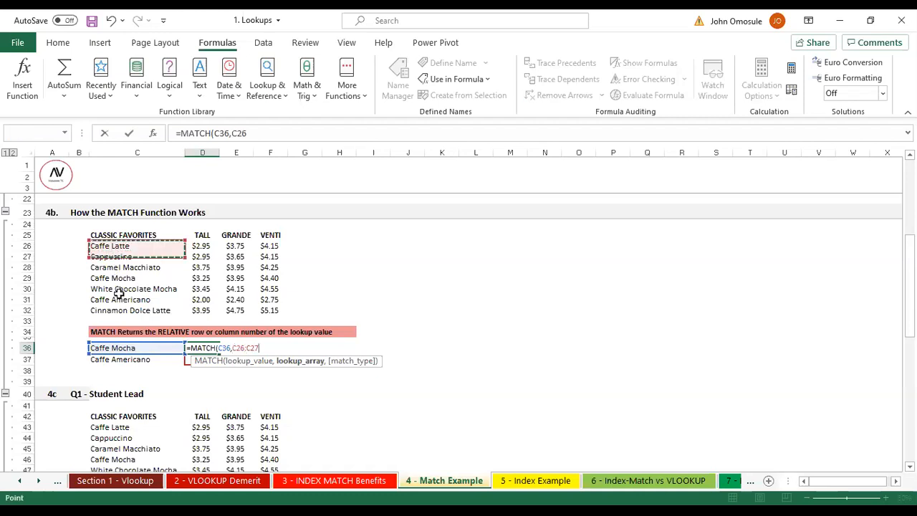
left_click_drag(120, 309, 122, 311)
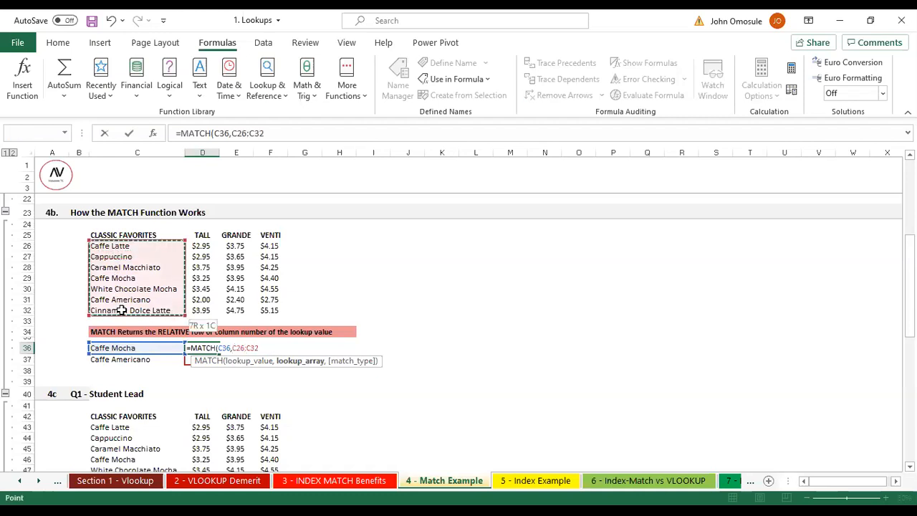
left_click_drag(122, 310, 123, 310)
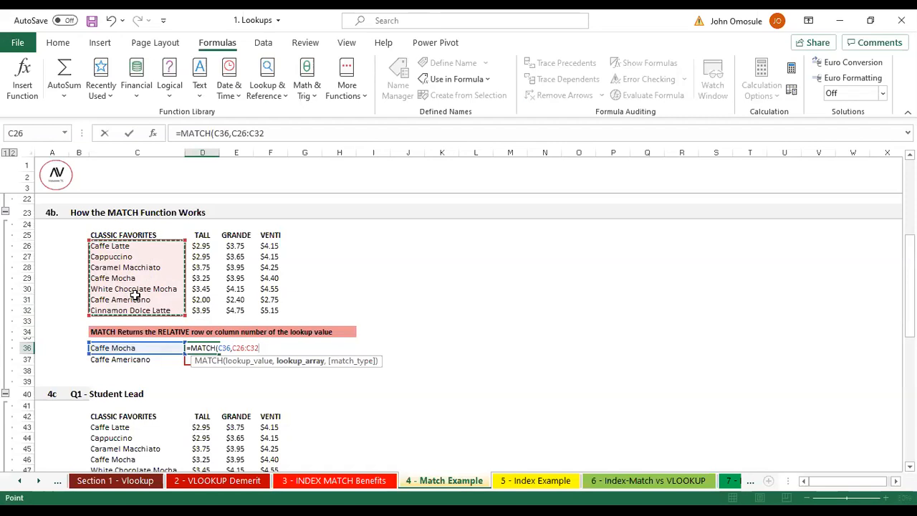
type(",")
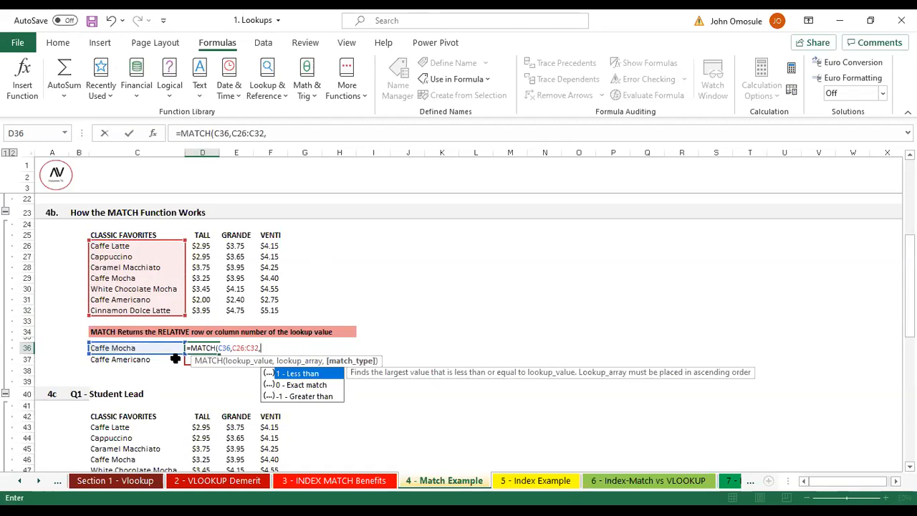
left_click(297, 387)
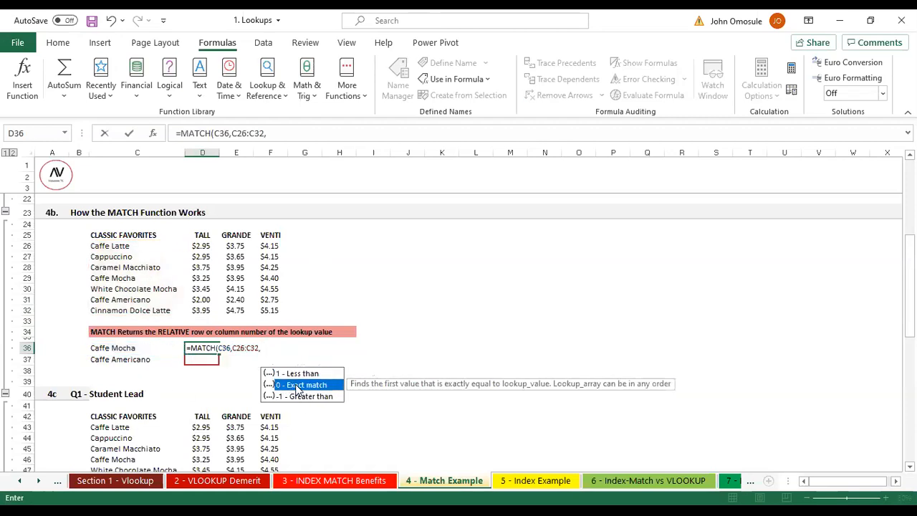
double_click(297, 385)
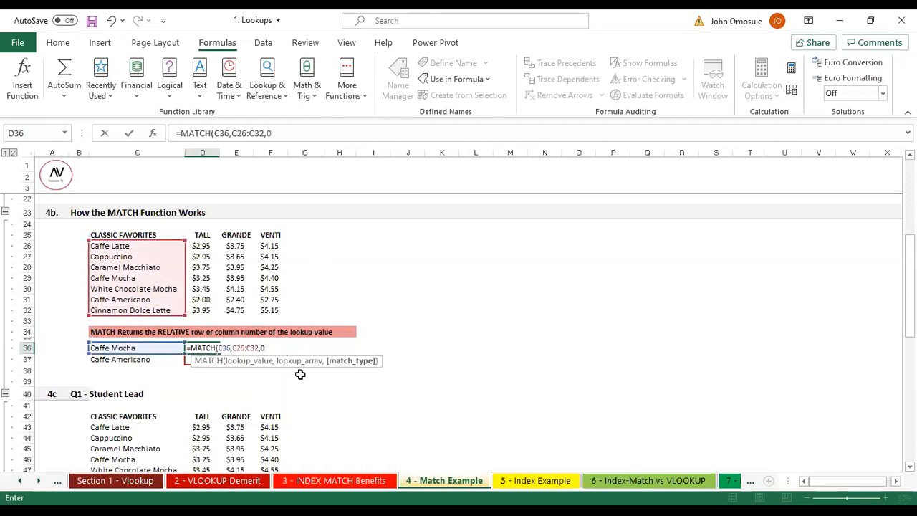
key("Return")
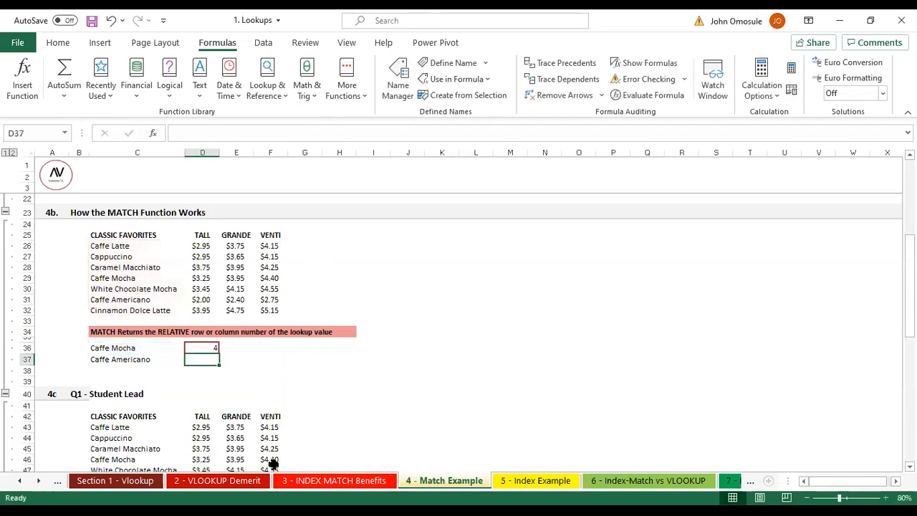
Review the MATCH formula in D36 and its lookup value in C36, and locate Caffe Americano in the Classic Favorites list.
left_click(189, 348)
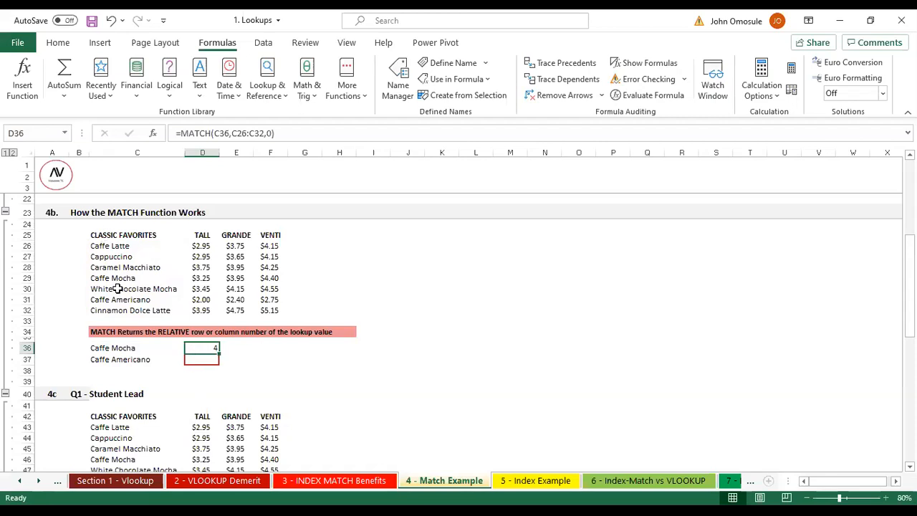
left_click(117, 348)
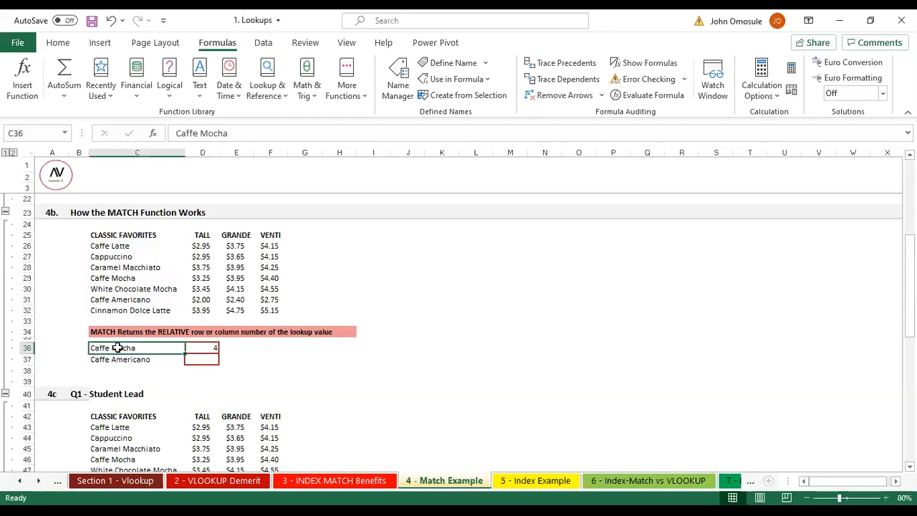
left_click(112, 300)
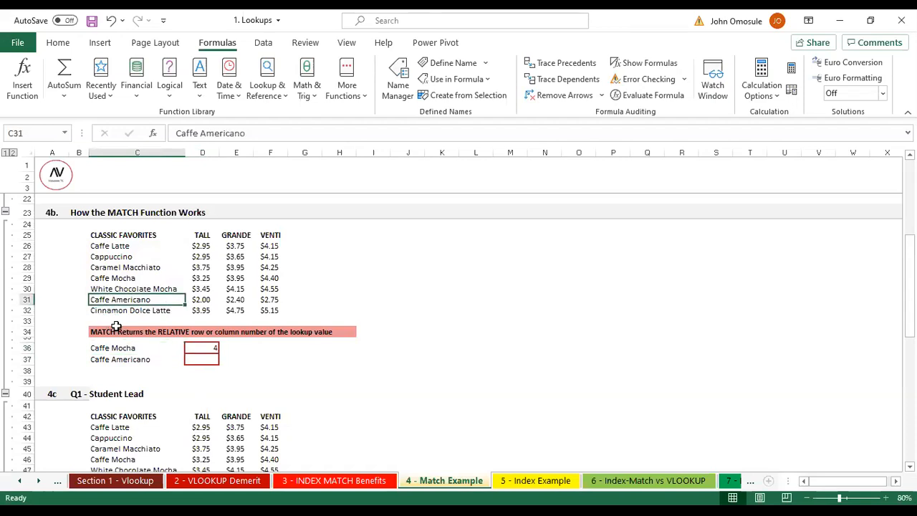
Copy Caffe Americano from C31 of the Classic Favorites list into C36 to test the MATCH formula with another drink.
key("ctrl+c")
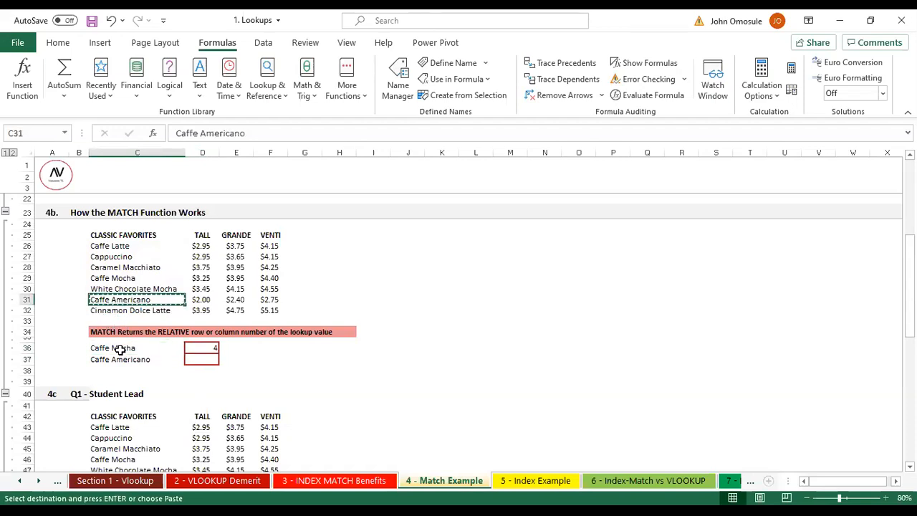
left_click(122, 348)
key("ctrl+v")
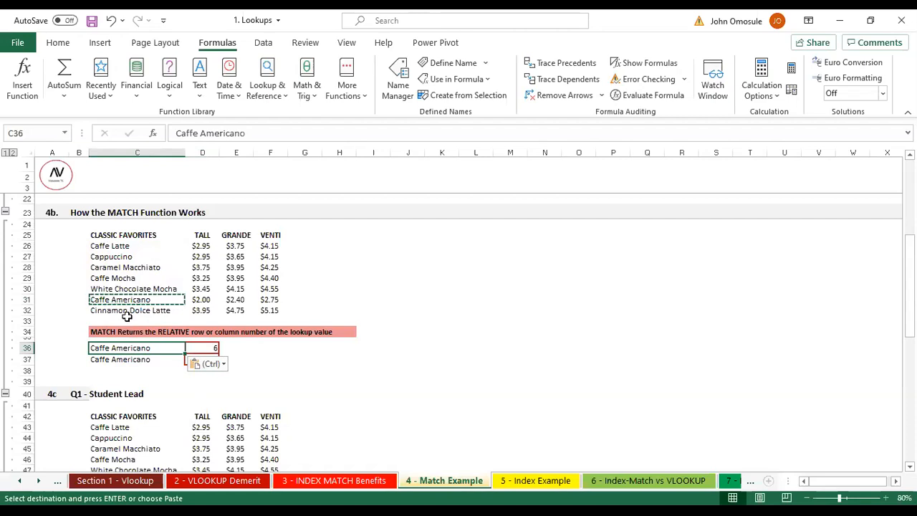
left_click(270, 359)
left_click(296, 380)
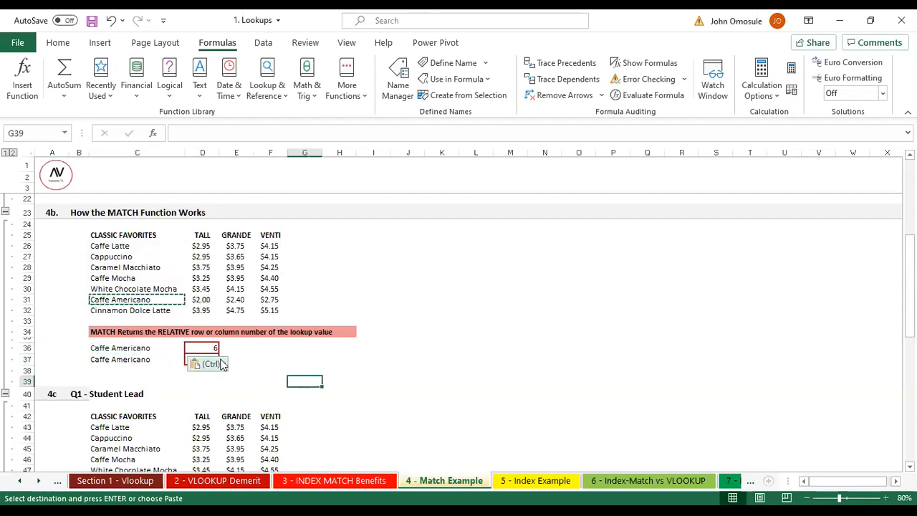
left_click(270, 355)
left_click(120, 349)
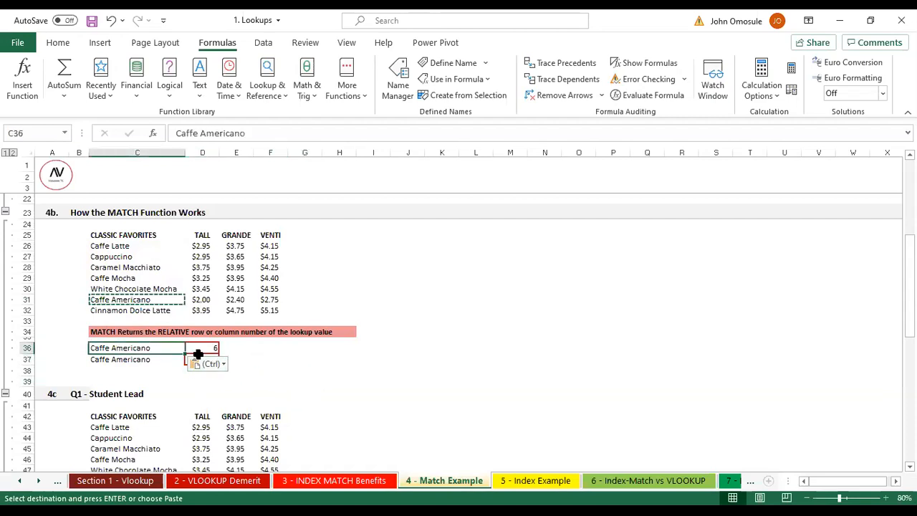
Restore Caffe Mocha as the lookup value in C36 by copying it from C29.
left_click(122, 279)
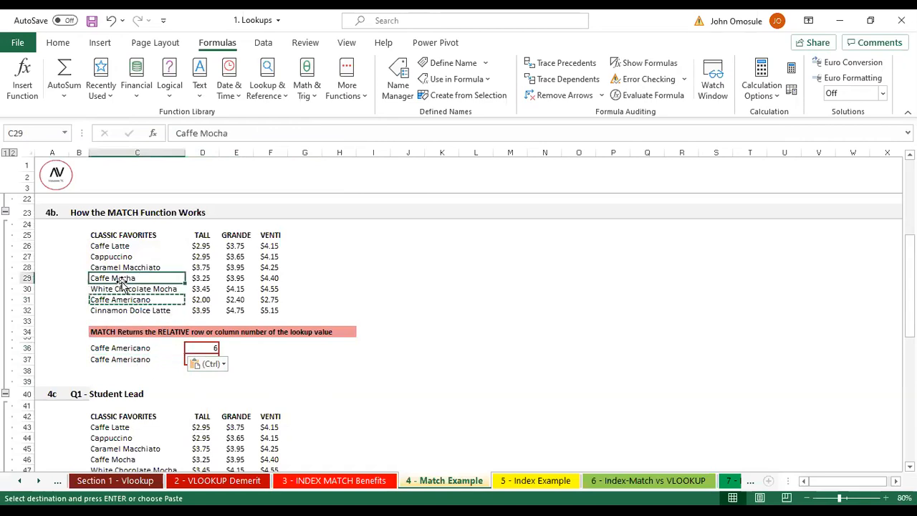
key("ctrl+c")
left_click(109, 349)
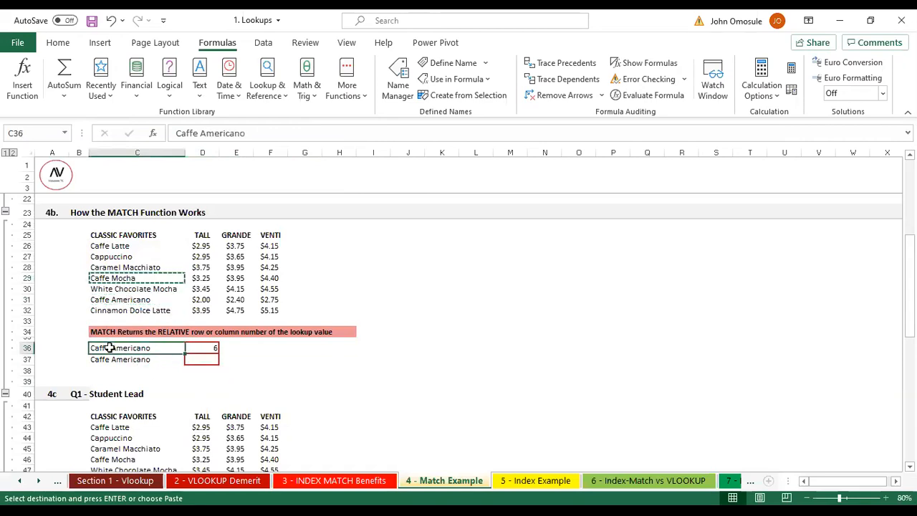
key("ctrl+v")
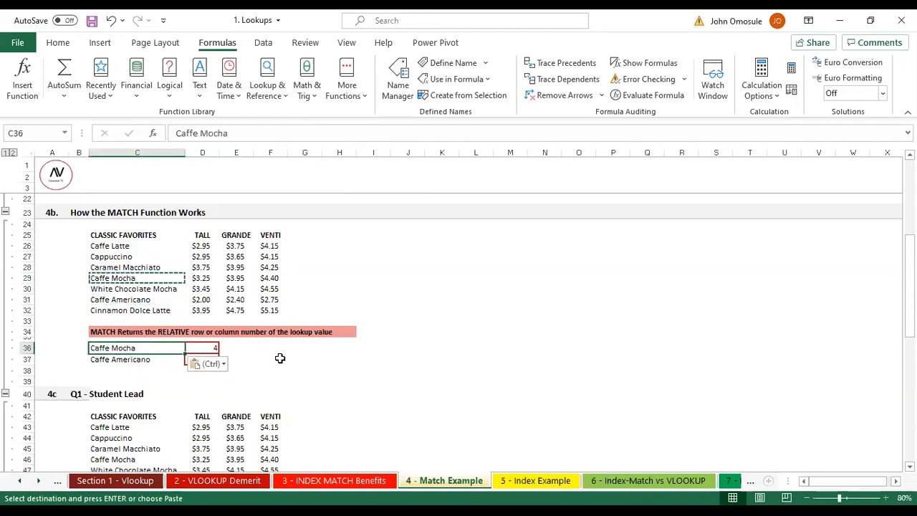
Fill the MATCH formula from D36 down to D37 for Caffe Americano.
left_click(208, 348)
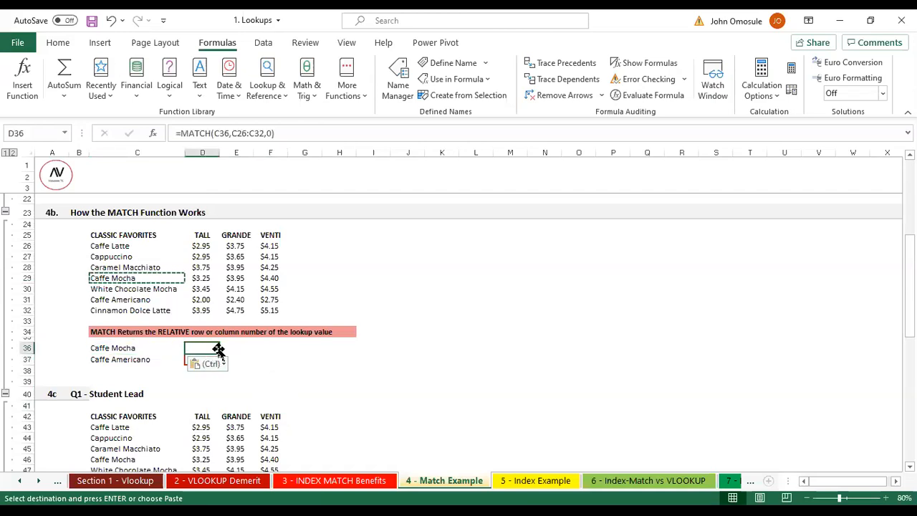
left_click_drag(222, 350, 222, 361)
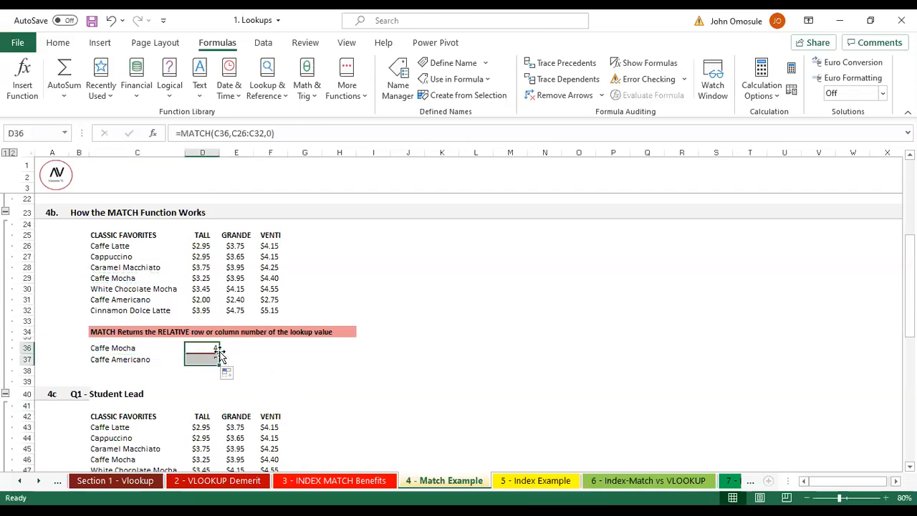
left_click(255, 359)
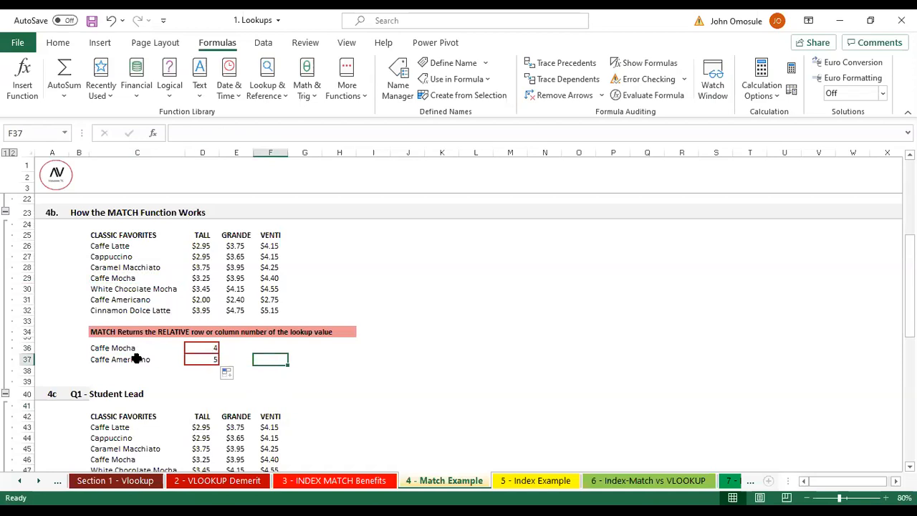
Lock the lookup array in D36's MATCH formula with absolute references as $C$26:$C$32.
left_click(209, 348)
double_click(209, 348)
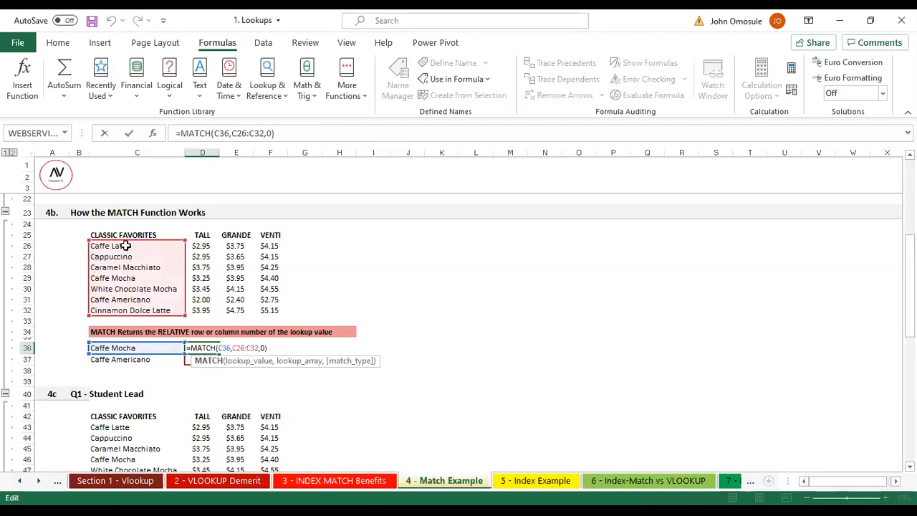
key("alt+Tab")
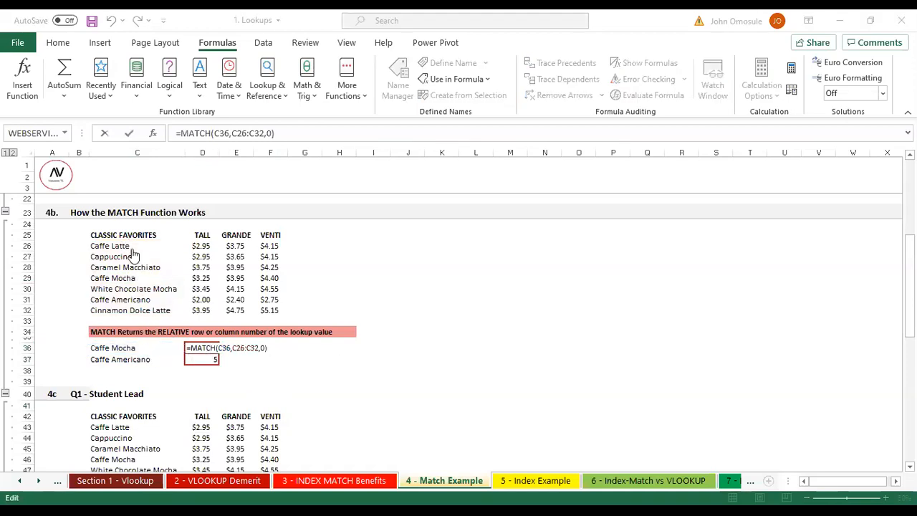
key("alt+Tab")
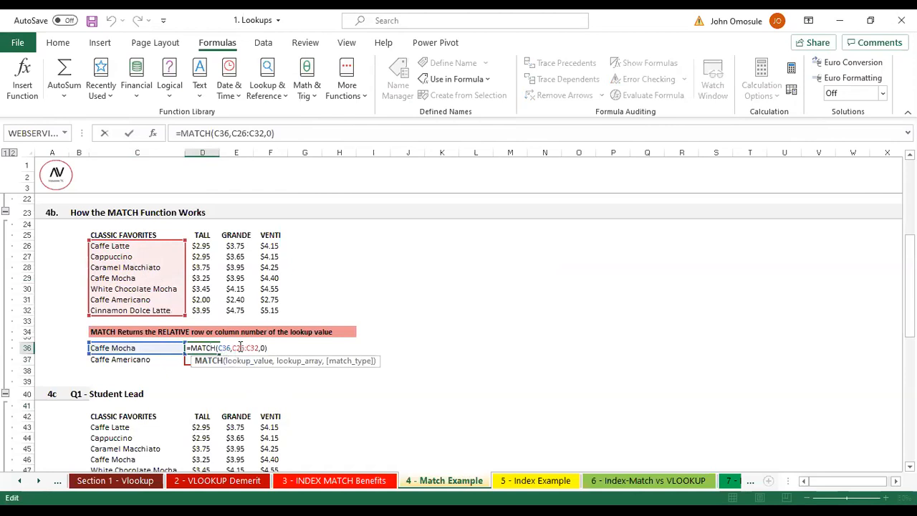
left_click(240, 347)
key("F4")
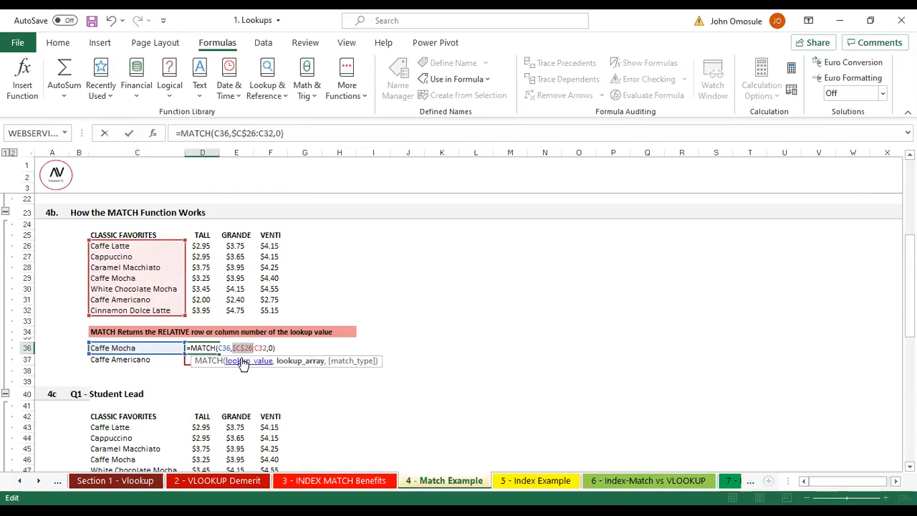
left_click(259, 348)
key("F4")
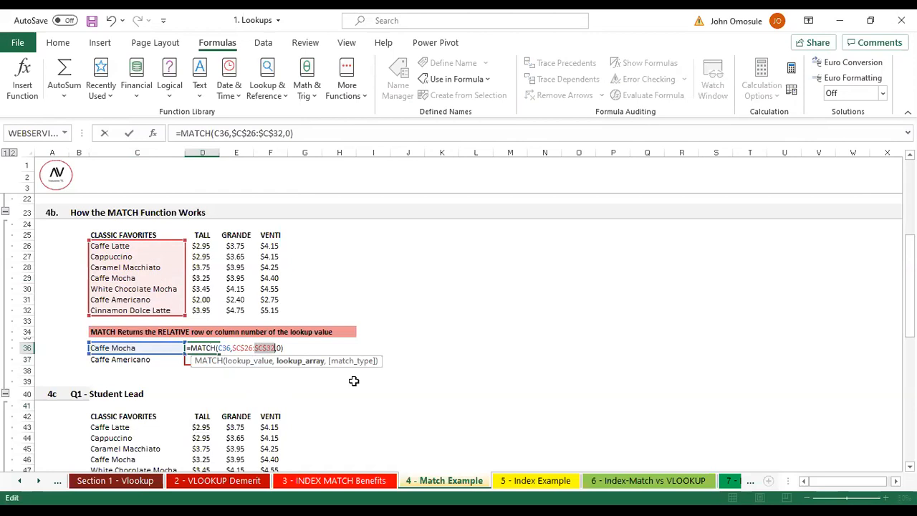
key("Return")
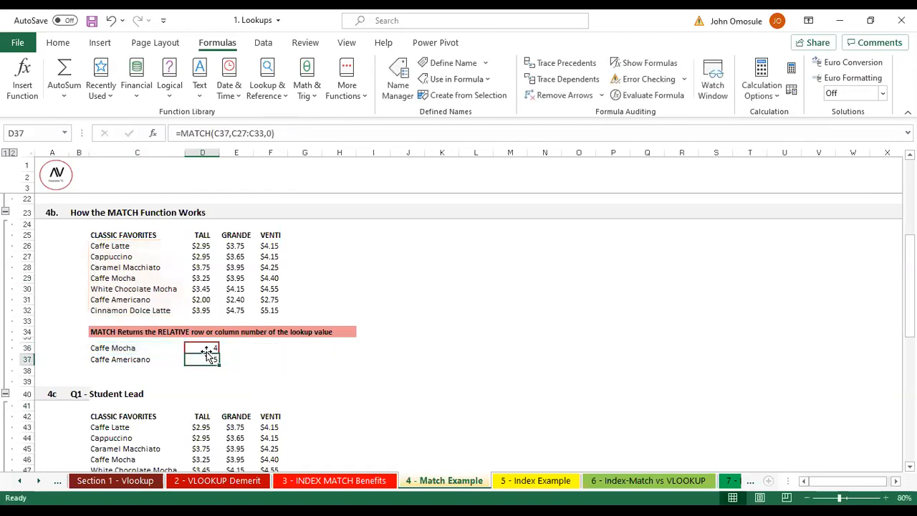
Fill the absolute-reference MATCH formula from D36 down to D37 and review the ranges it uses there.
left_click(213, 348)
left_click_drag(218, 354, 219, 364)
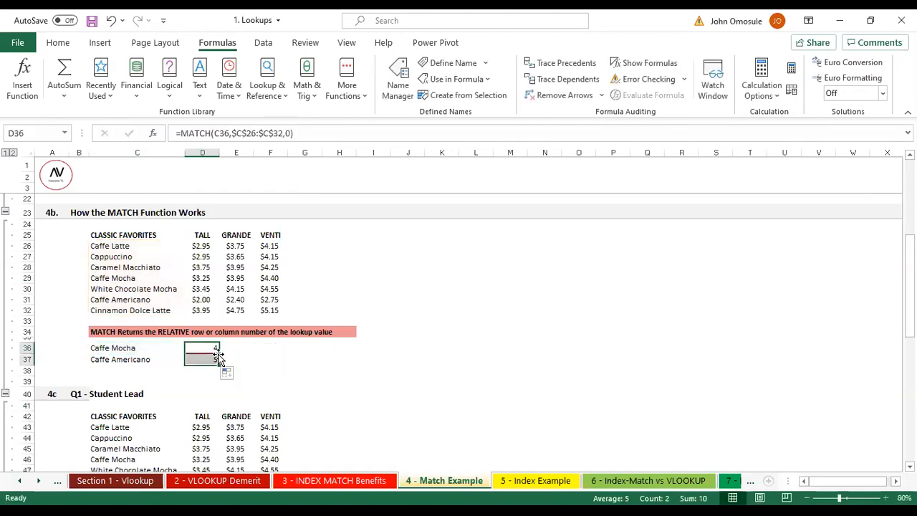
left_click(207, 359)
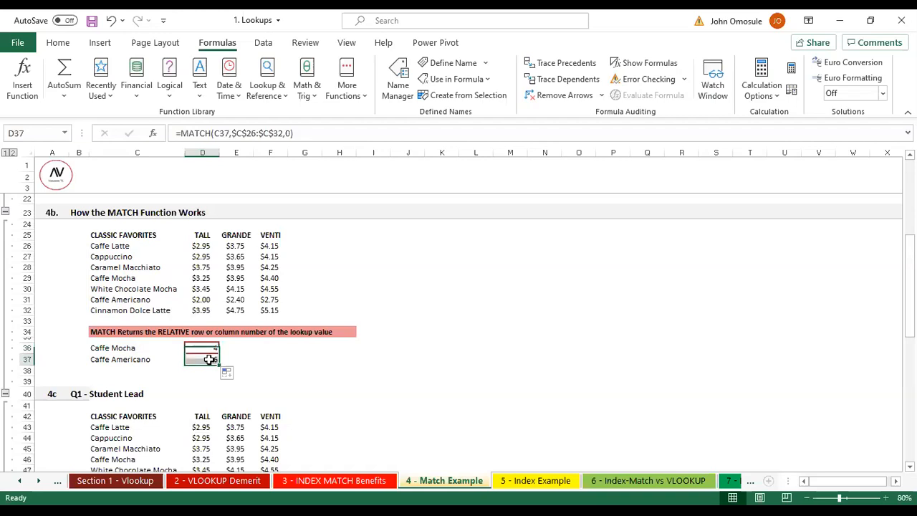
double_click(212, 359)
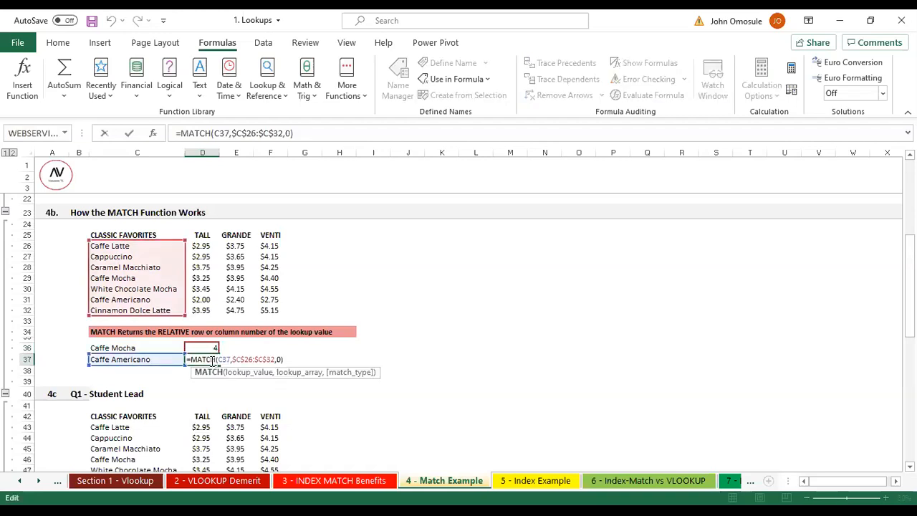
key("Return")
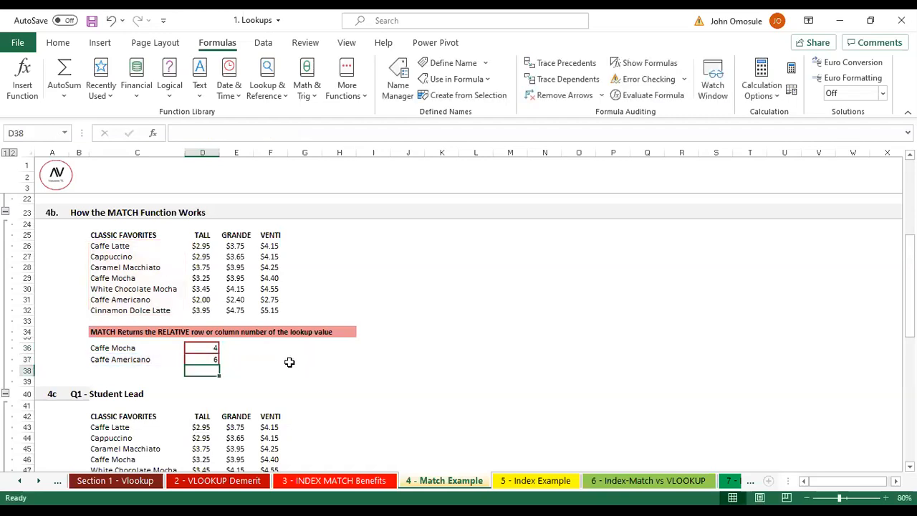
key("Up")
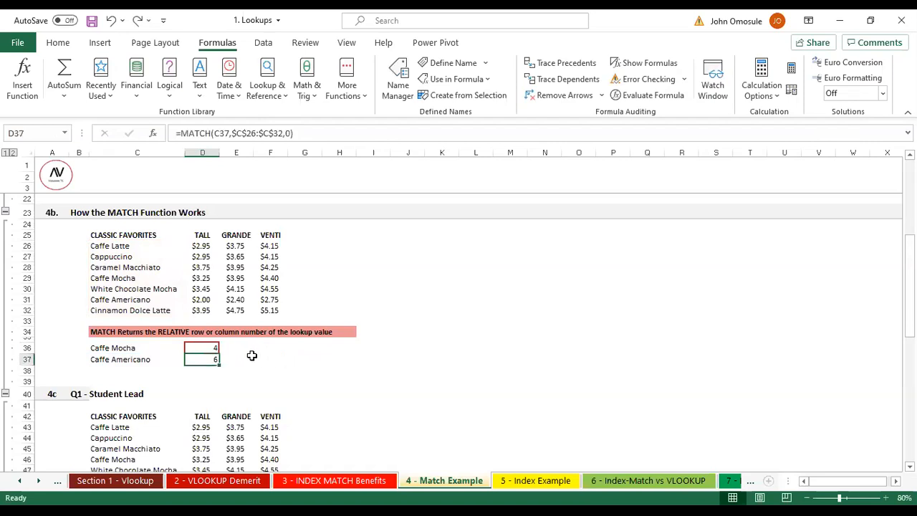
Undo the fill in D37, and fill it again with the locked MATCH formula from D36.
key("ctrl+z")
left_click(260, 360)
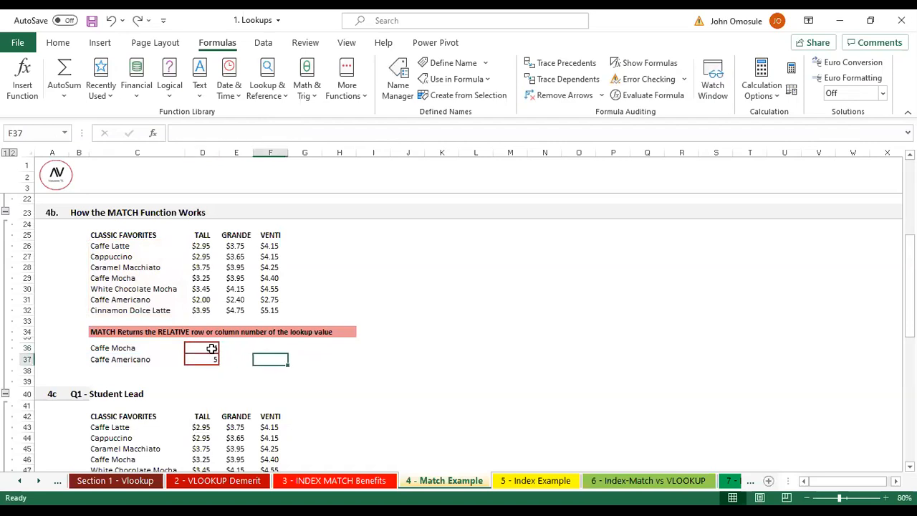
left_click(211, 348)
left_click_drag(218, 351, 219, 361)
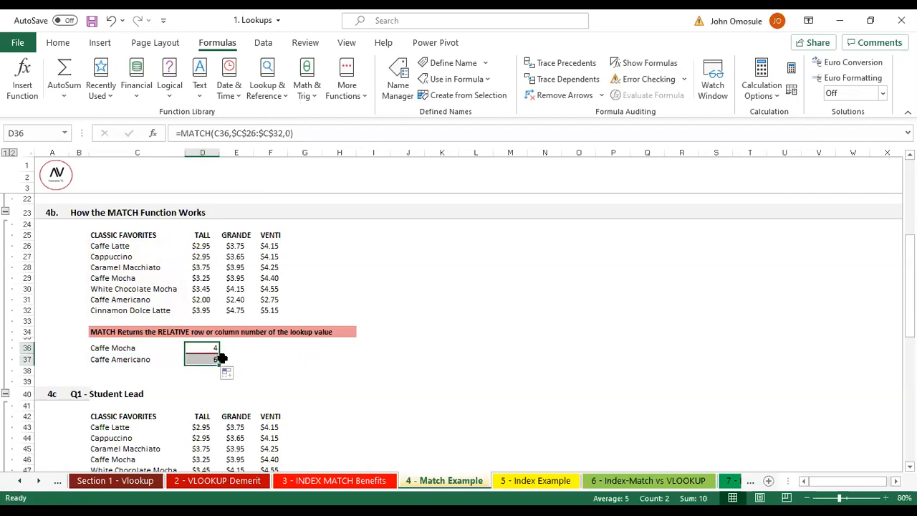
left_click(210, 358)
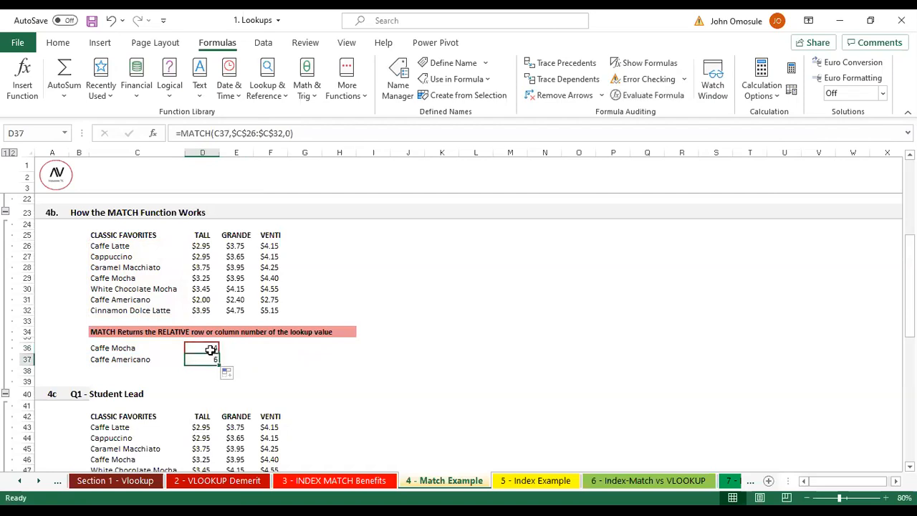
Change the lookup array in D36's MATCH formula back to the relative reference C26:C32.
double_click(212, 348)
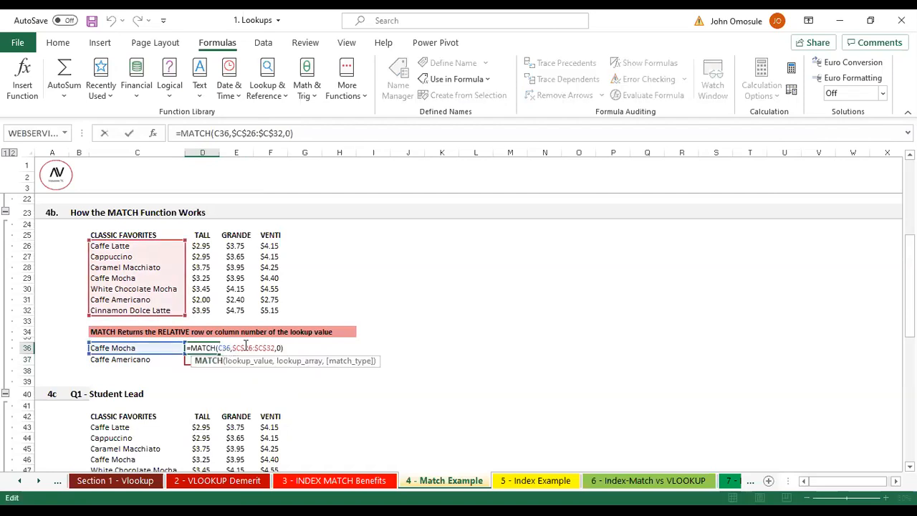
left_click(242, 347)
key("F4")
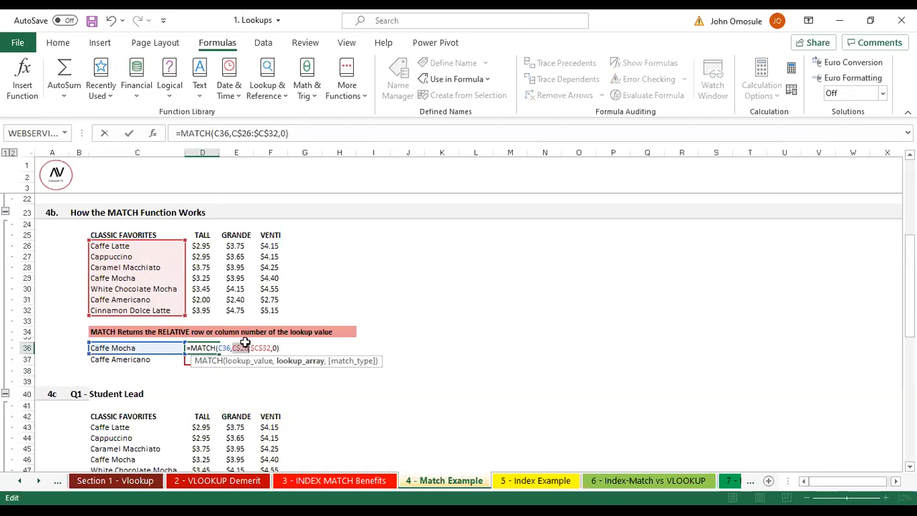
key("F4")
key("F4")
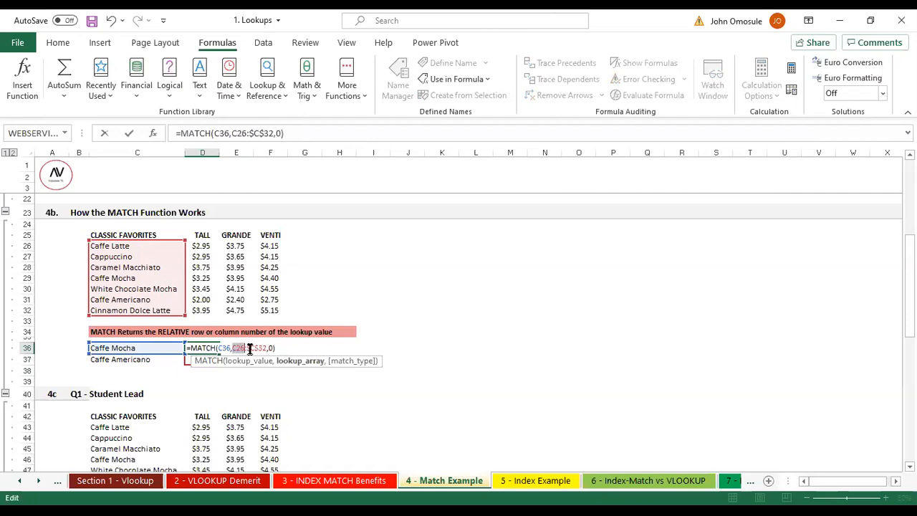
left_click(253, 349)
key("F4")
key("F4")
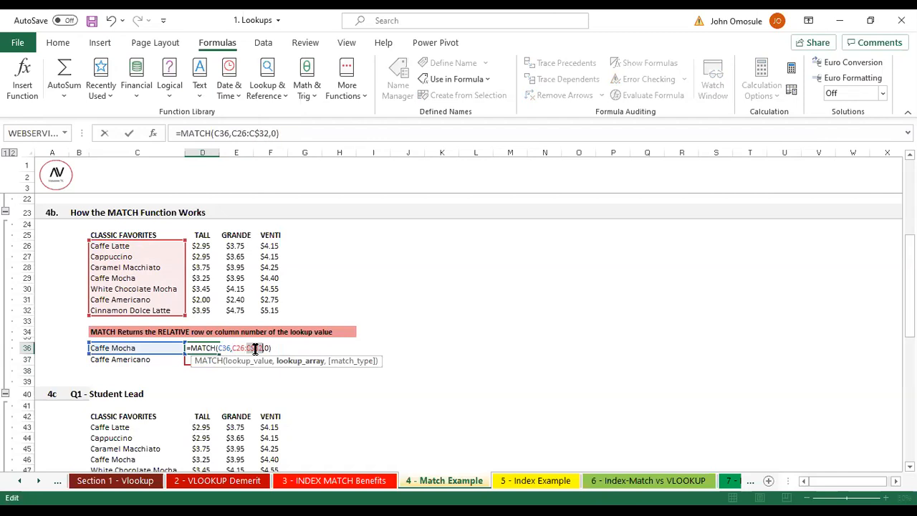
left_click(302, 348)
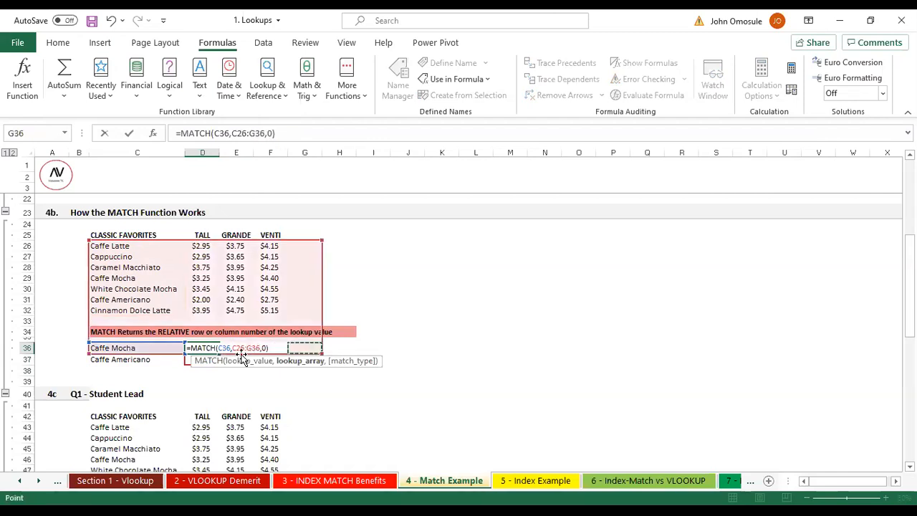
key("ctrl+z")
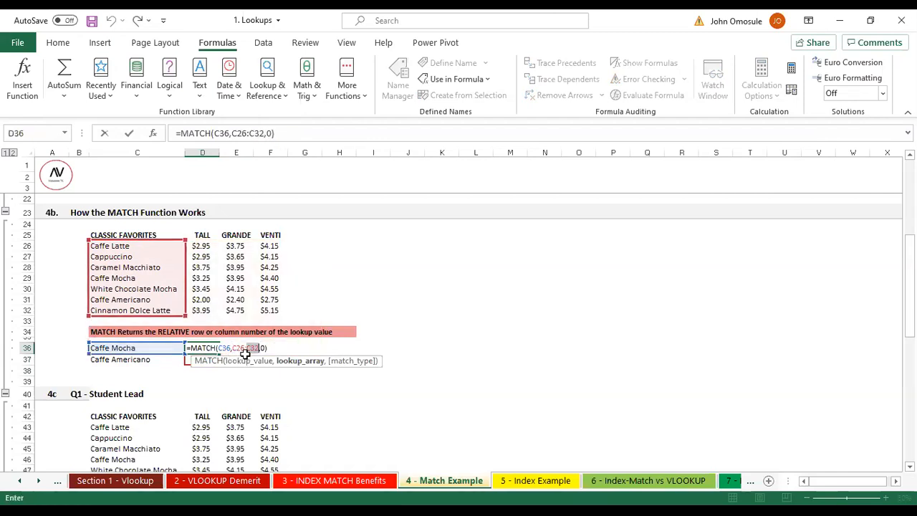
key("Return")
Fill the relative-reference MATCH formula from D36 down to D37 and examine which lookup range it uses for Caffe Americano.
left_click(212, 348)
left_click_drag(222, 353, 213, 360)
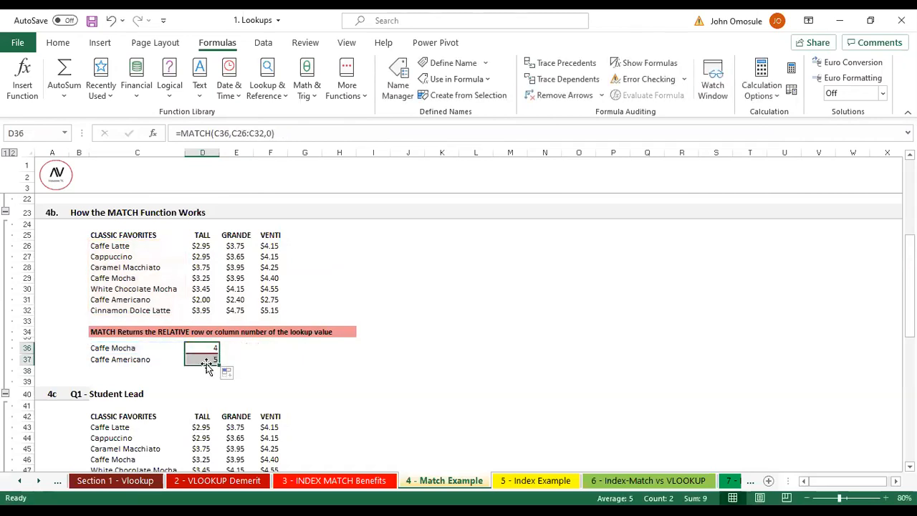
left_click(212, 360)
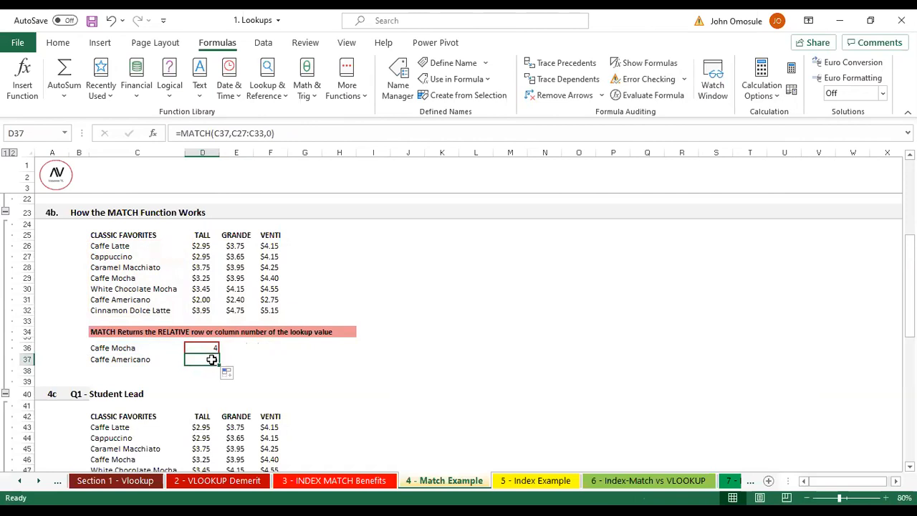
double_click(213, 358)
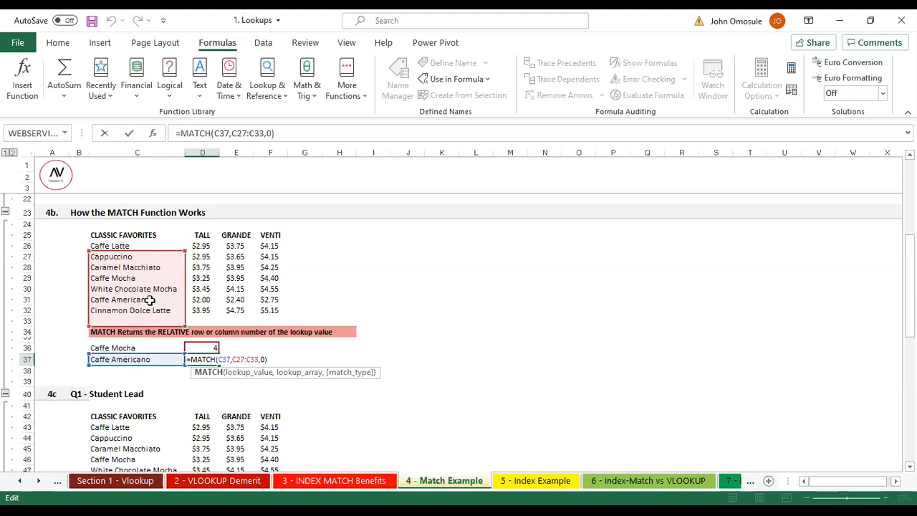
key("Return")
double_click(204, 359)
key("Escape")
Lock the lookup array in D36's MATCH formula as the absolute reference $C$26:$C$32.
double_click(214, 348)
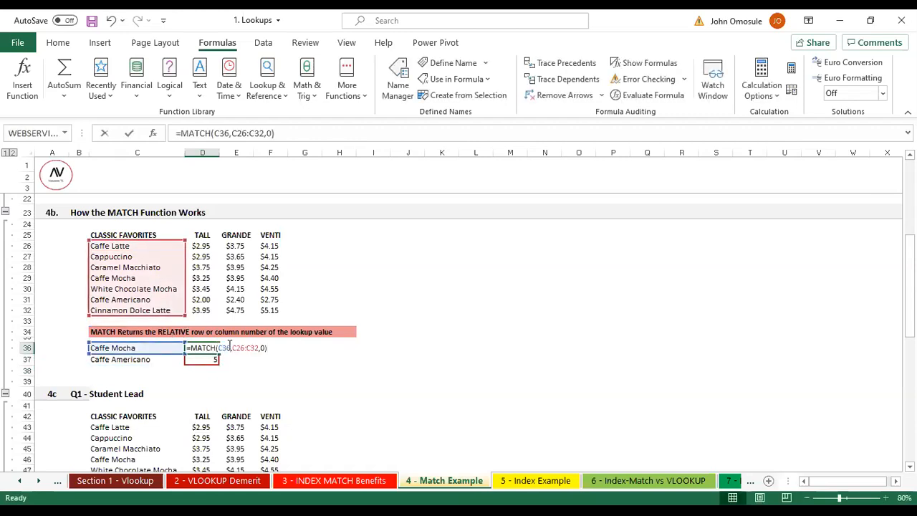
double_click(238, 348)
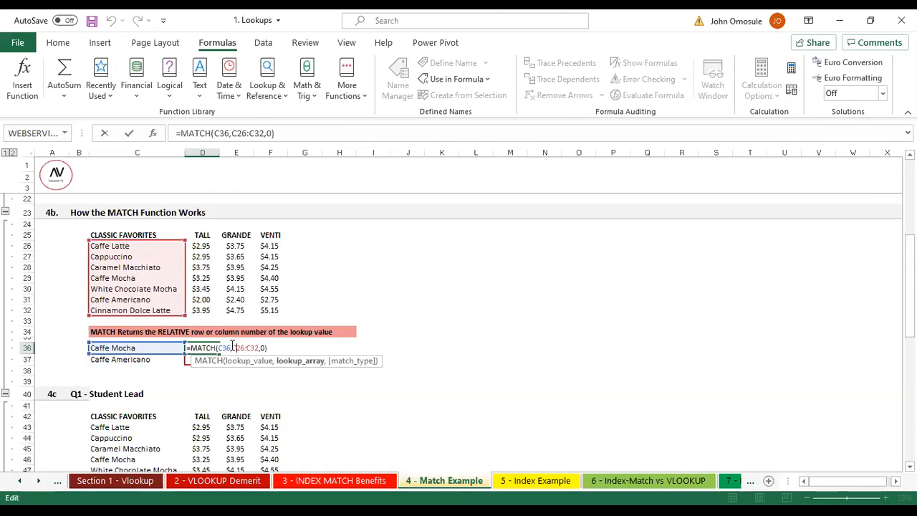
key("F4")
double_click(260, 348)
key("F4")
key("Return")
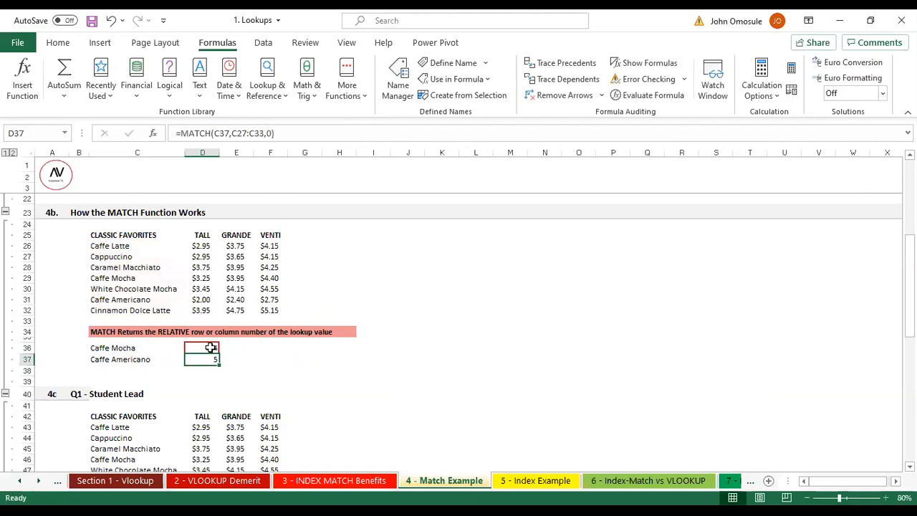
Fill the locked MATCH formula from D36 down to D37 and check the lookup range it uses for Caffe Americano.
left_click(213, 348)
left_click_drag(218, 353, 213, 370)
double_click(212, 364)
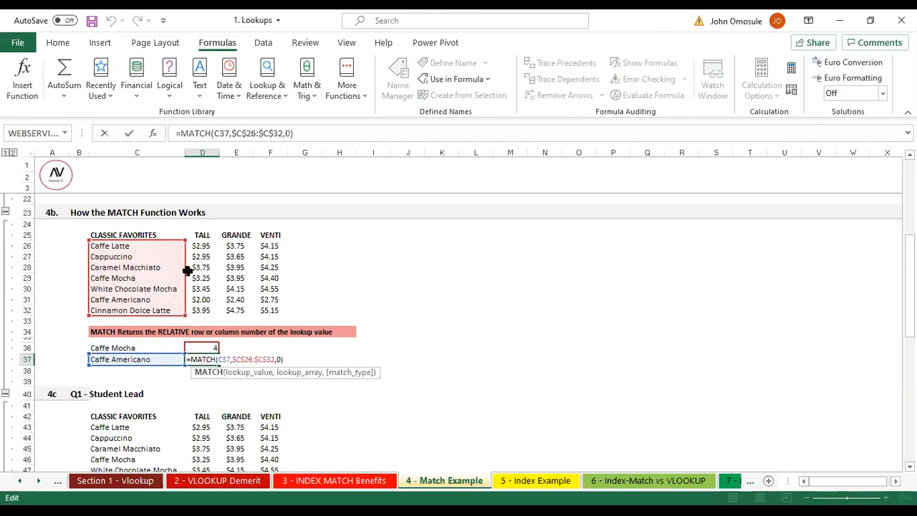
key("Return")
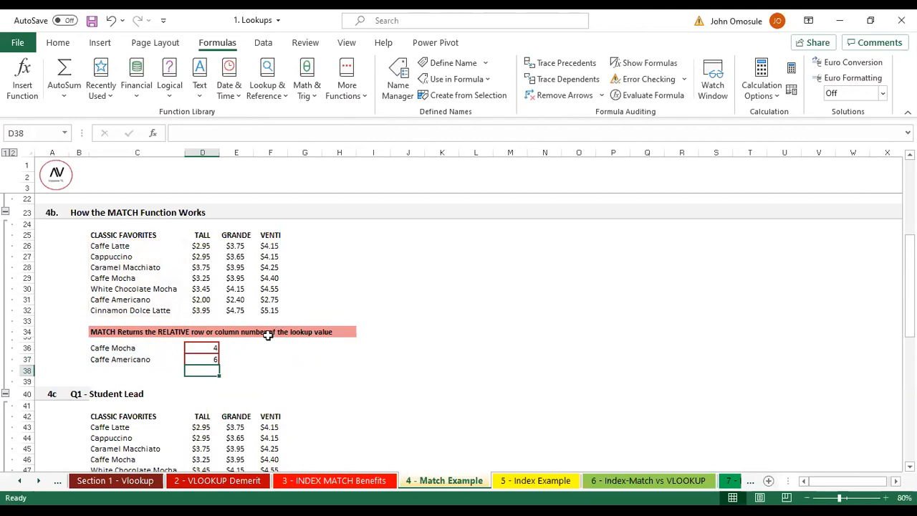
Clear the row number answers in D54:D57 of section 4c, Q1 - Student Lead.
scroll(266, 332, "down", 4)
scroll(266, 332, "down", 3)
left_click_drag(207, 351, 215, 385)
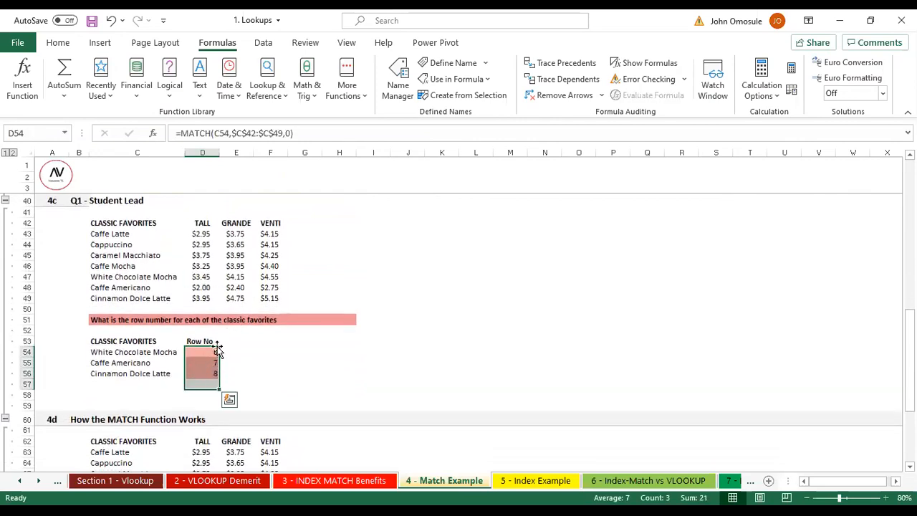
key("Delete")
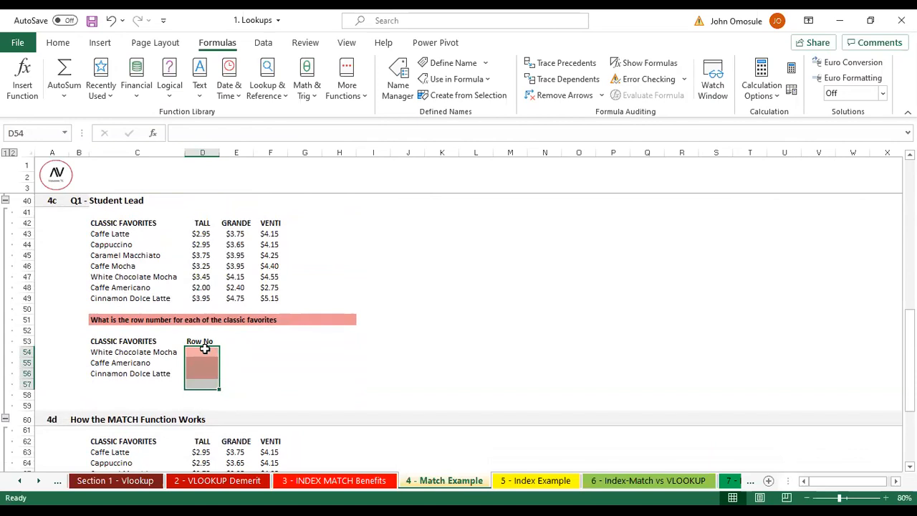
Review the sheet's other MATCH sections and clear the MATCH formulas in D36:D37 of section 4b.
scroll(200, 358, "down", 6)
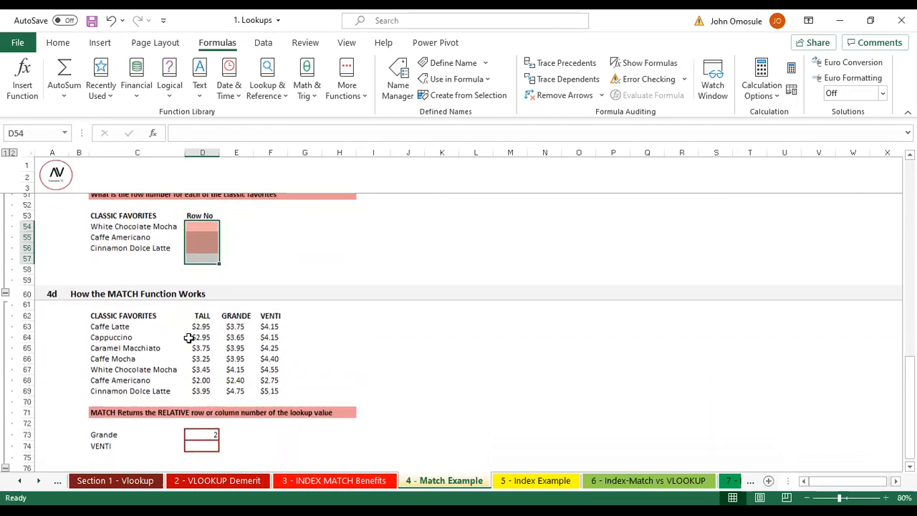
scroll(207, 315, "up", 5)
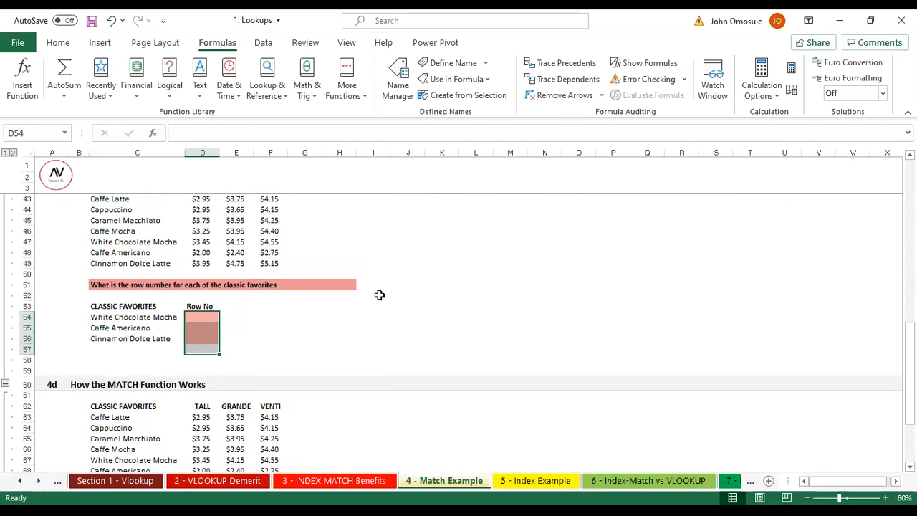
scroll(375, 291, "up", 12)
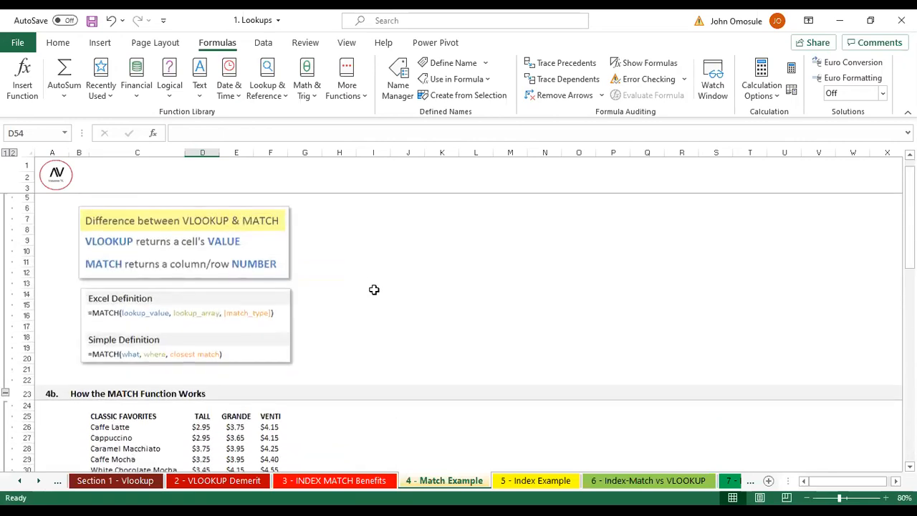
scroll(361, 287, "down", 5)
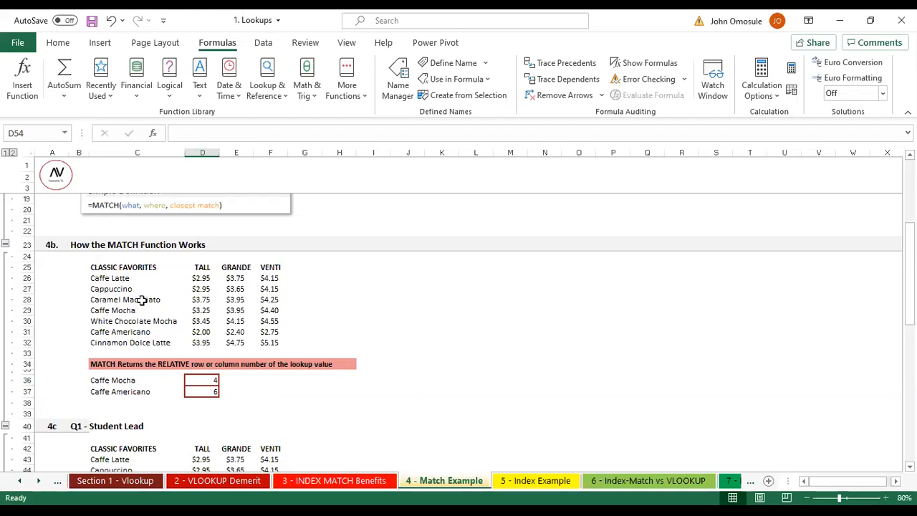
left_click(204, 379)
left_click_drag(204, 379, 206, 391)
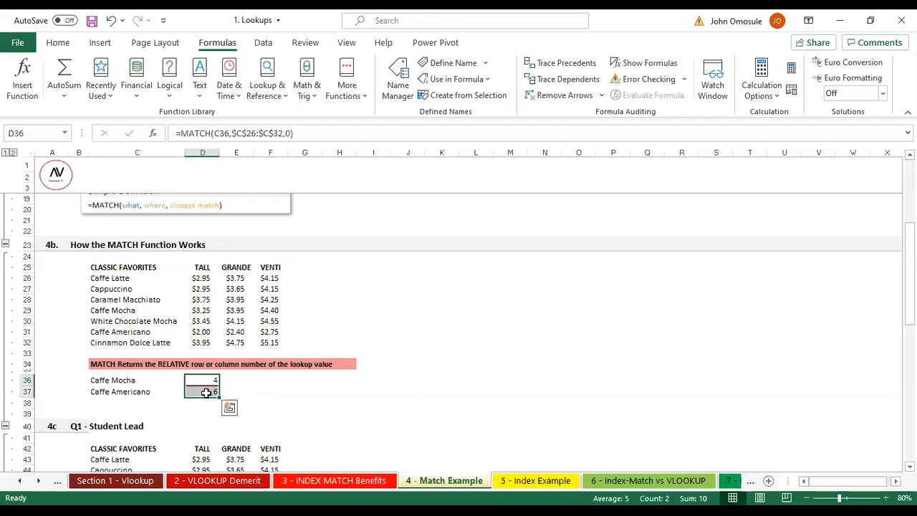
key("Delete")
Start a MATCH formula in D36 with C36 as the lookup value and C26:C32 as the lookup array.
double_click(208, 382)
double_click(208, 383)
type("=")
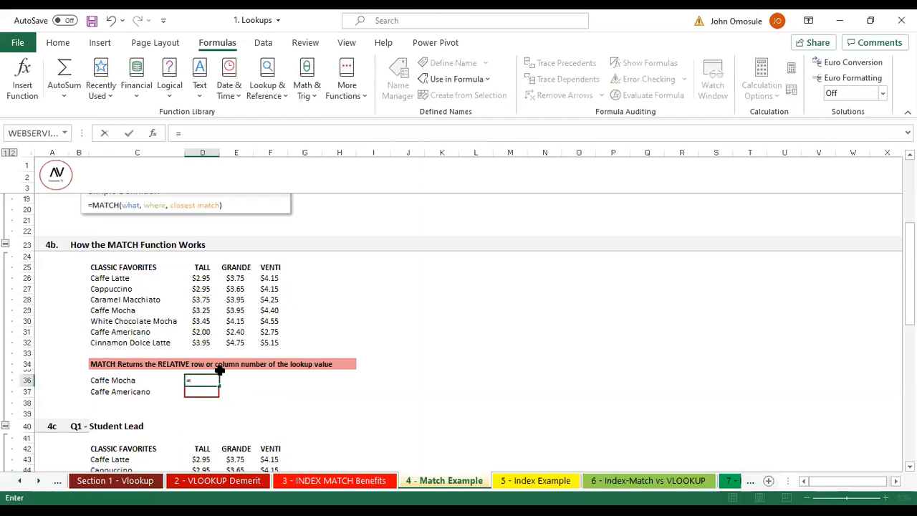
type("match")
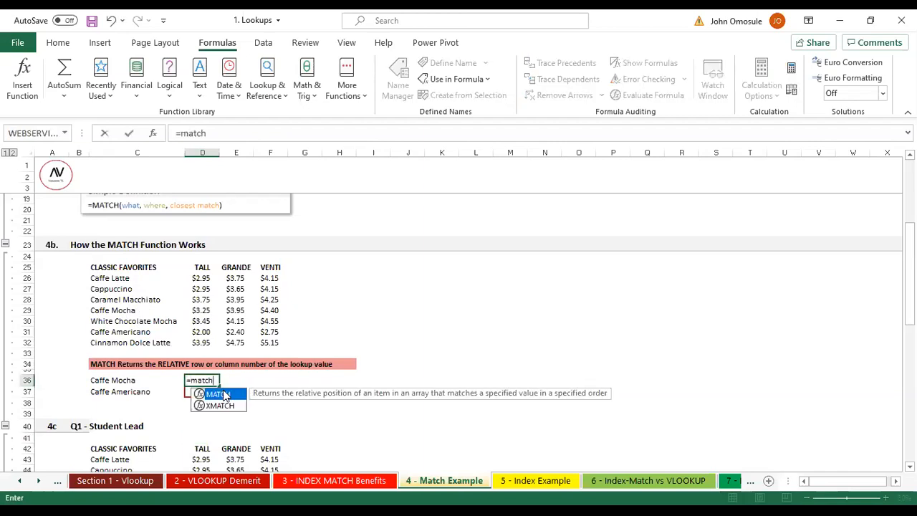
key("Tab")
left_click(112, 381)
type(",")
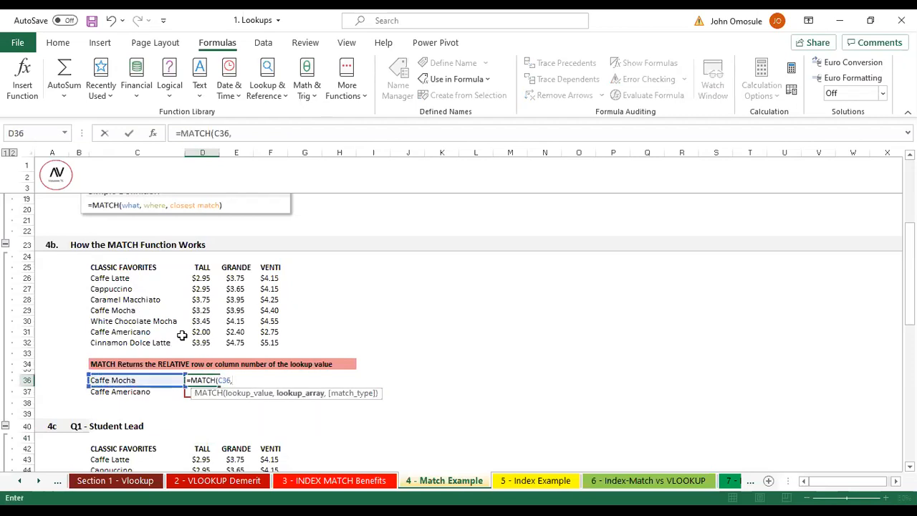
left_click(113, 280)
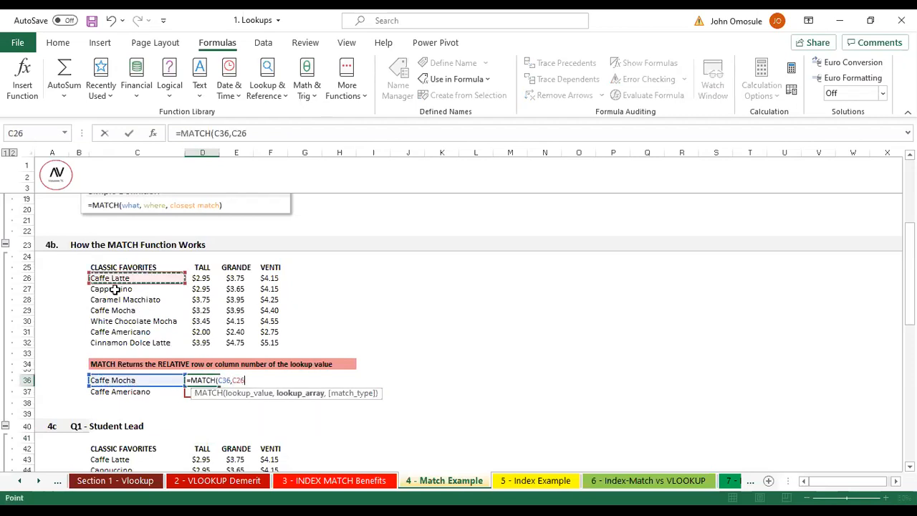
left_click(123, 343, "shift")
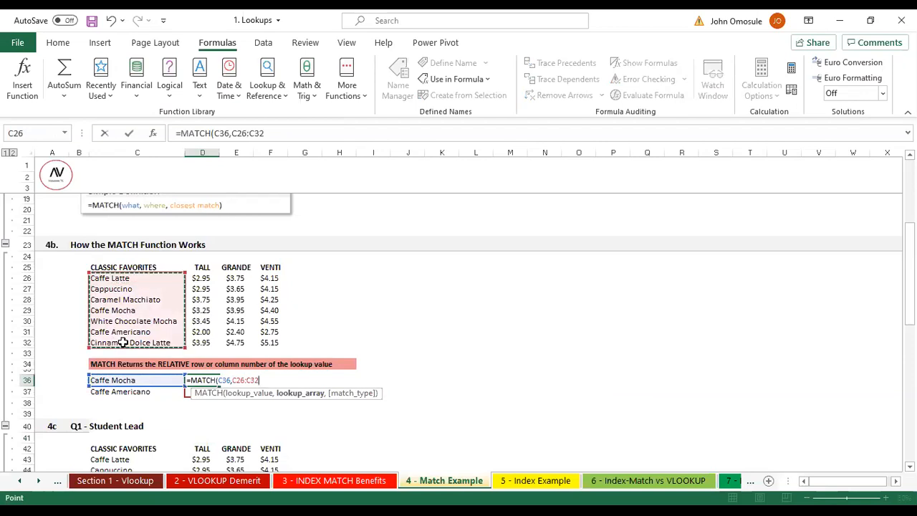
type(",")
Make both ends of the lookup array in D36's unfinished MATCH formula absolute, as $C$26:$C$32.
left_click(262, 379)
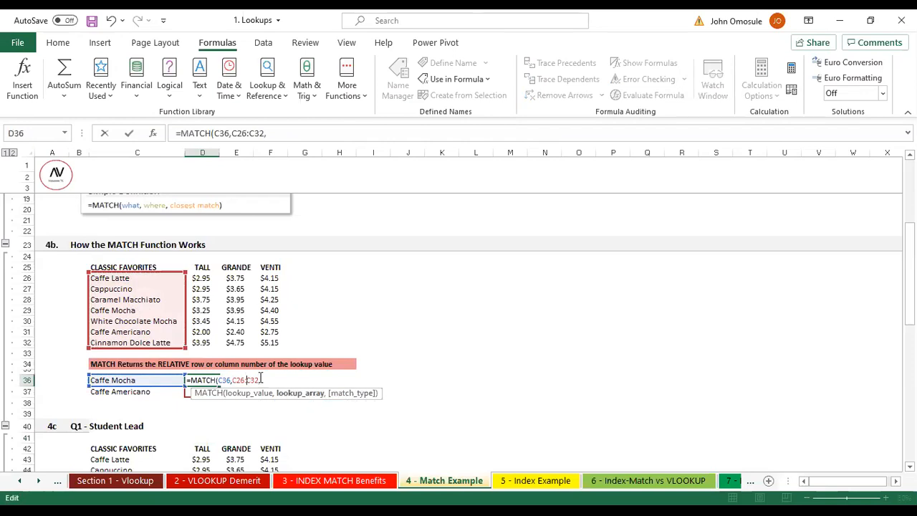
key("F4")
left_click(239, 382)
key("F4")
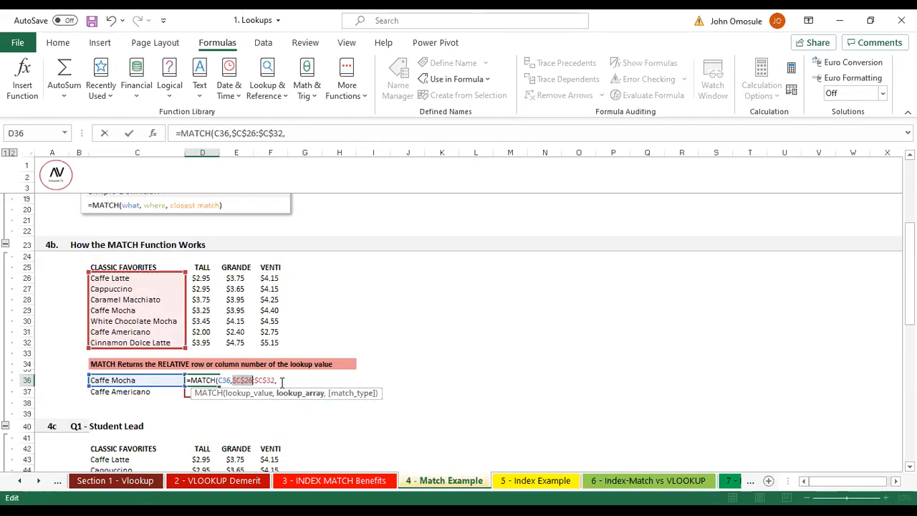
left_click(286, 380)
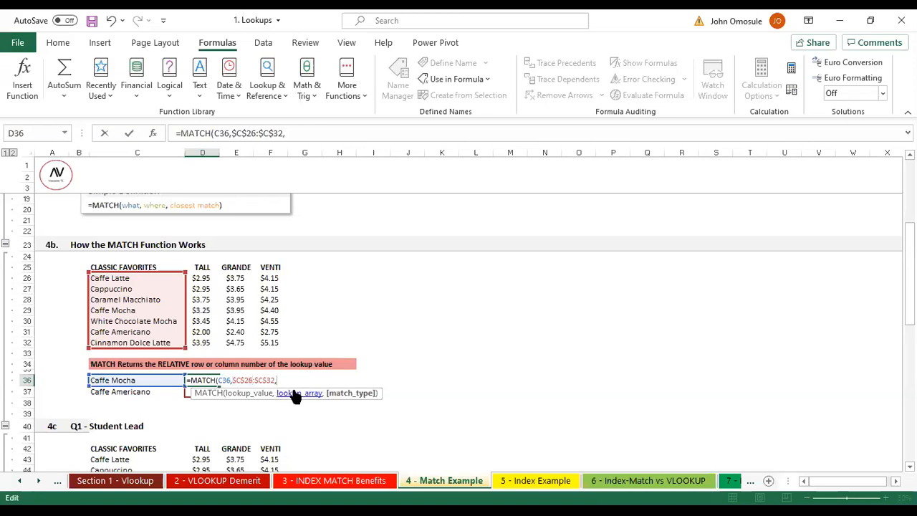
Complete D36's formula with match type 0 for an exact match, giving =MATCH(C36,$C$26:$C$32,0).
left_click(262, 380)
left_click(284, 381)
left_click(246, 380)
left_click(275, 378)
left_click(282, 378)
type("0")
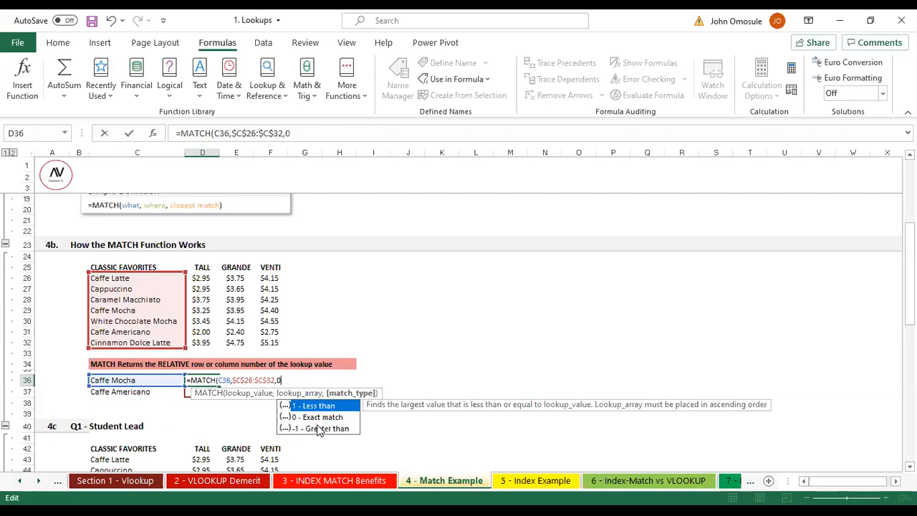
left_click(320, 419)
left_click(296, 383)
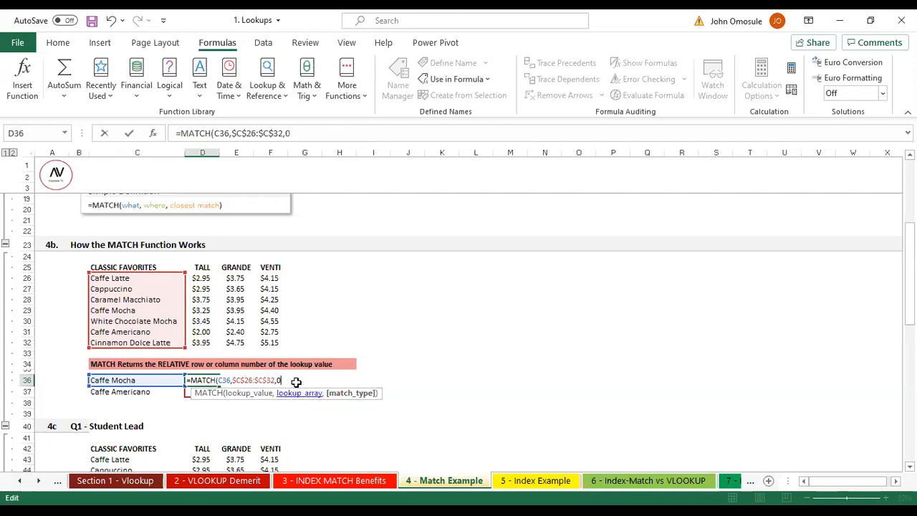
type(")")
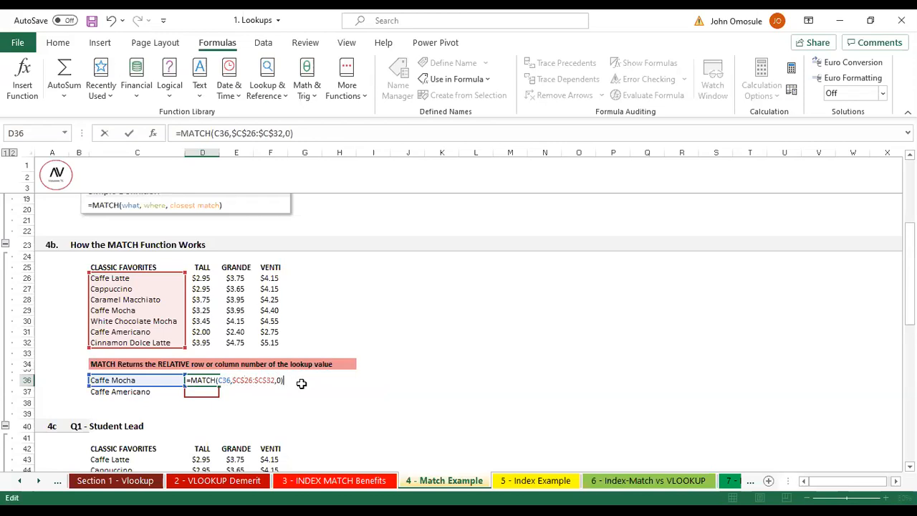
key("Return")
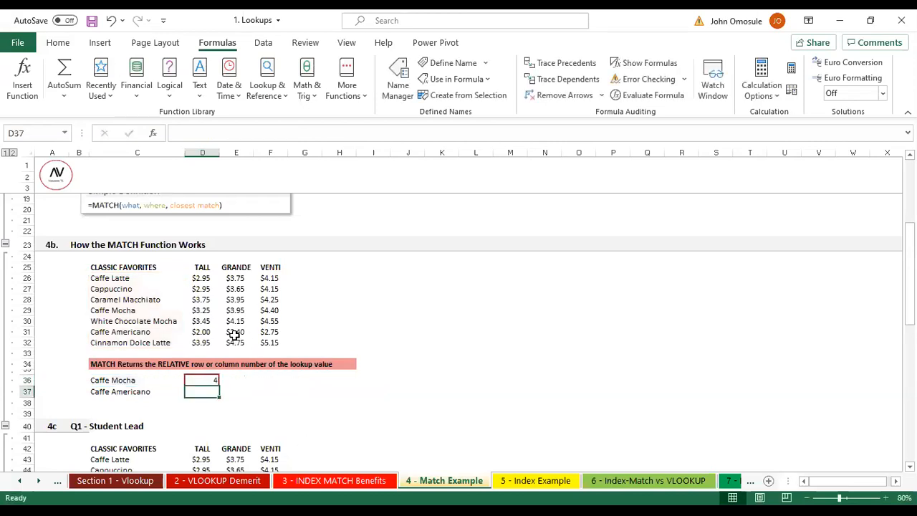
Review the ranges used by D36's MATCH formula and fill it down to D37 for Caffe Americano.
double_click(201, 377)
double_click(203, 384)
double_click(204, 380)
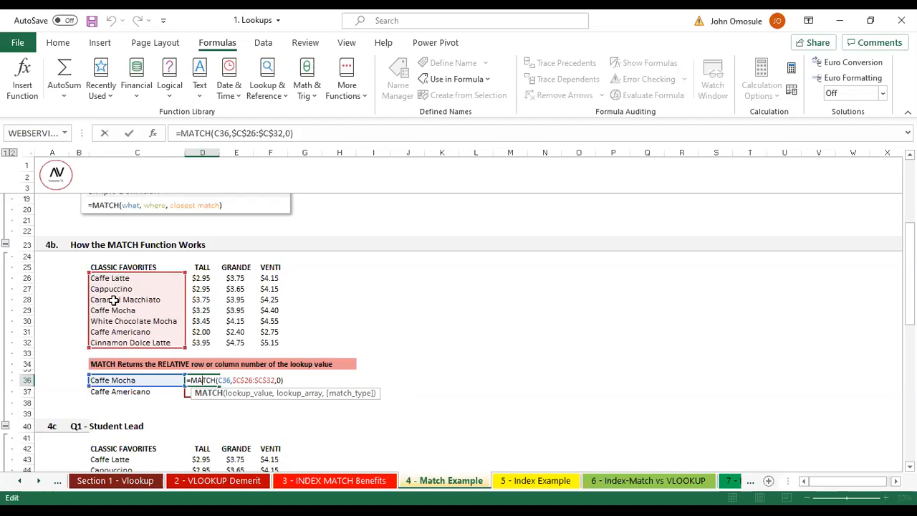
key("Return")
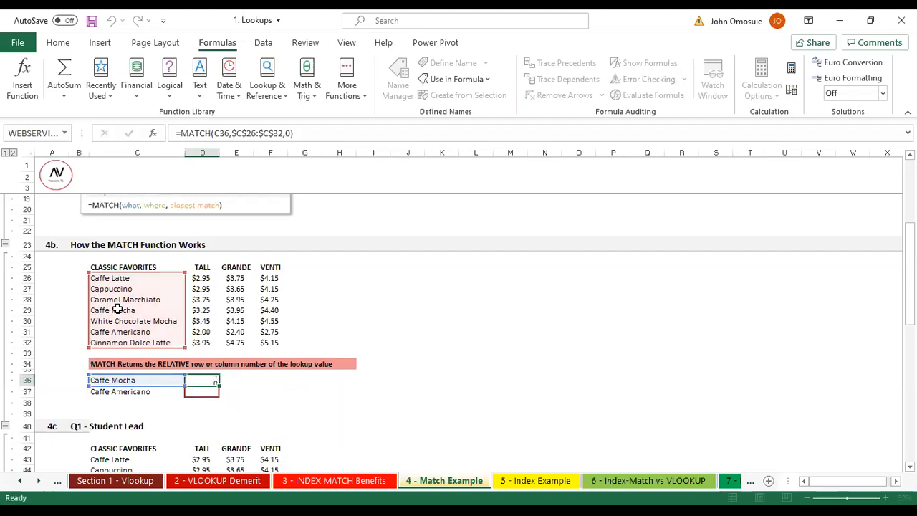
left_click(209, 382)
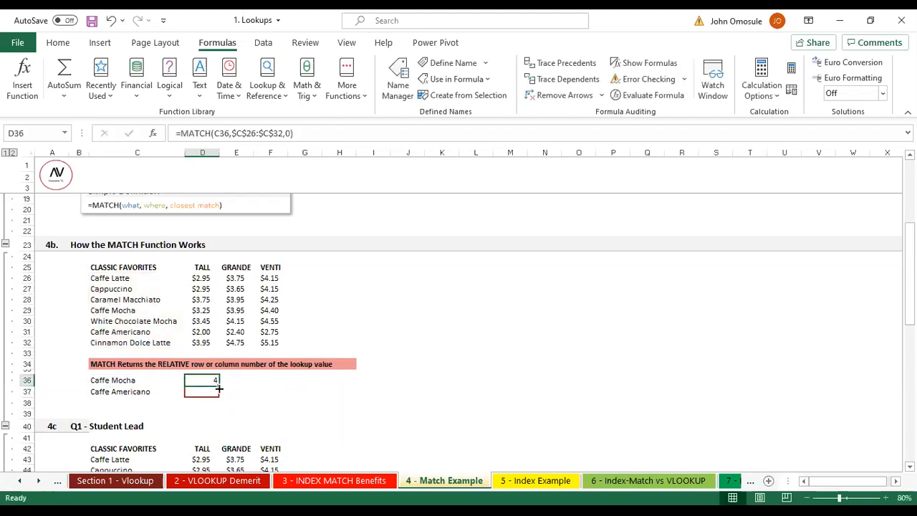
left_click_drag(218, 385, 219, 394)
left_click(491, 351)
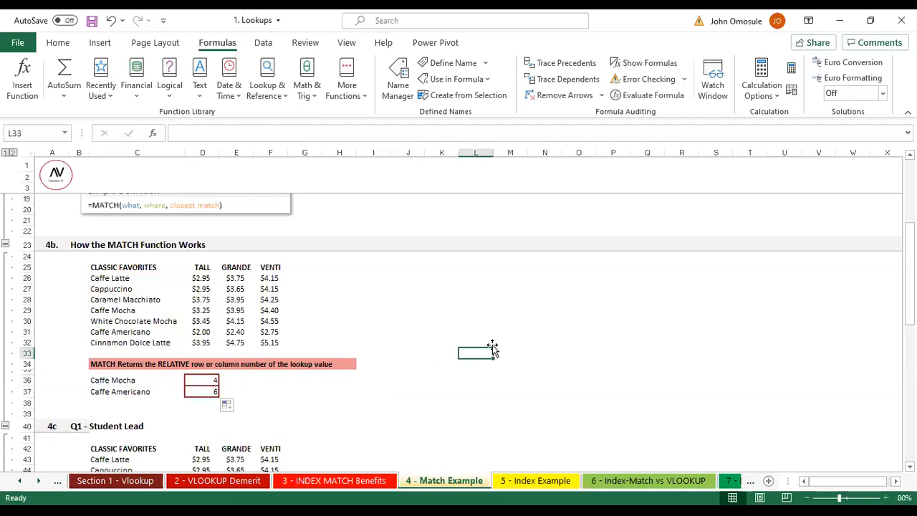
Remove the match type from D36's MATCH formula to view the options, re-enter 0, and fill the formula down to D37.
left_click(204, 380)
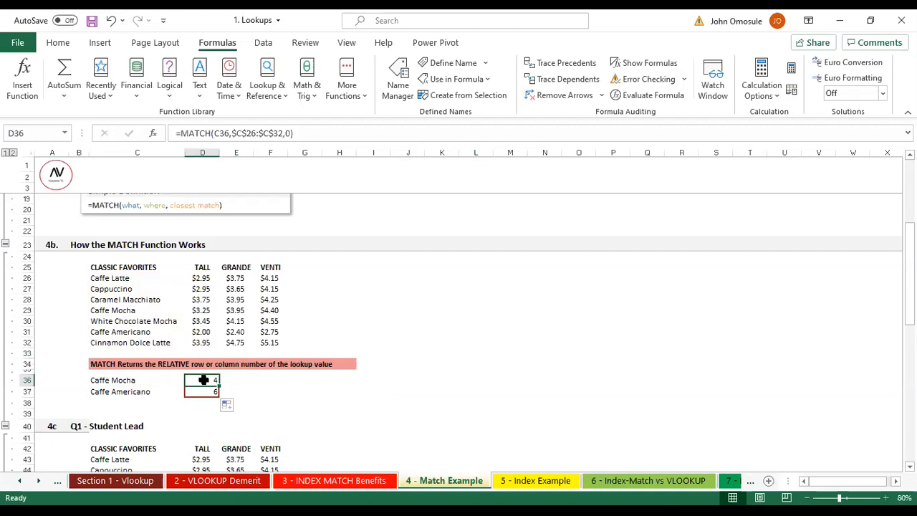
double_click(213, 381)
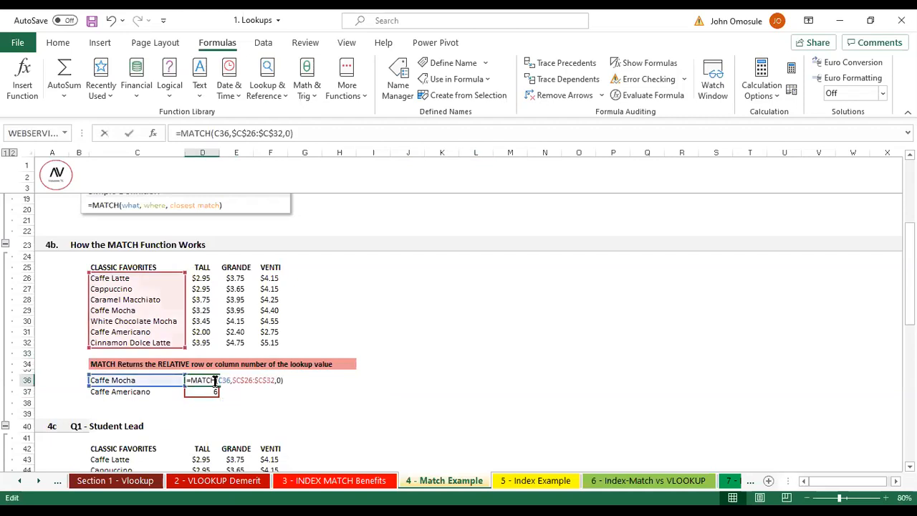
left_click(280, 381)
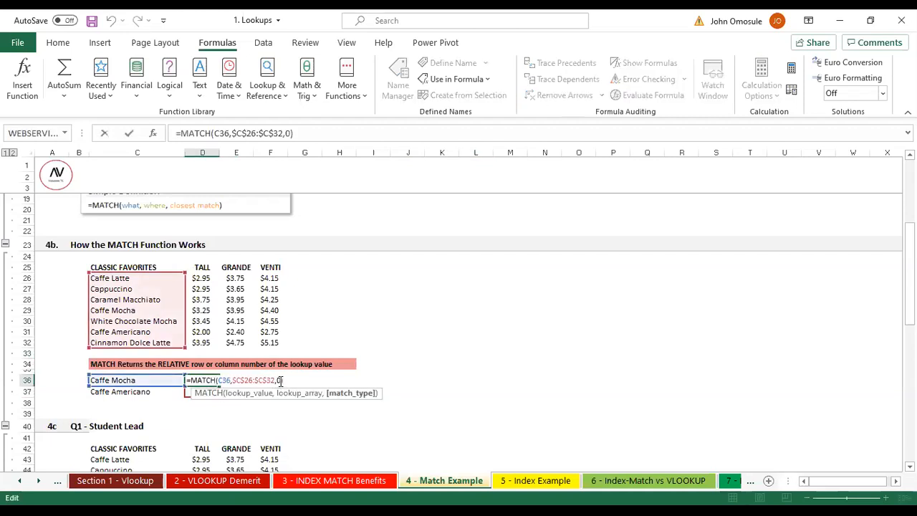
key("BackSpace")
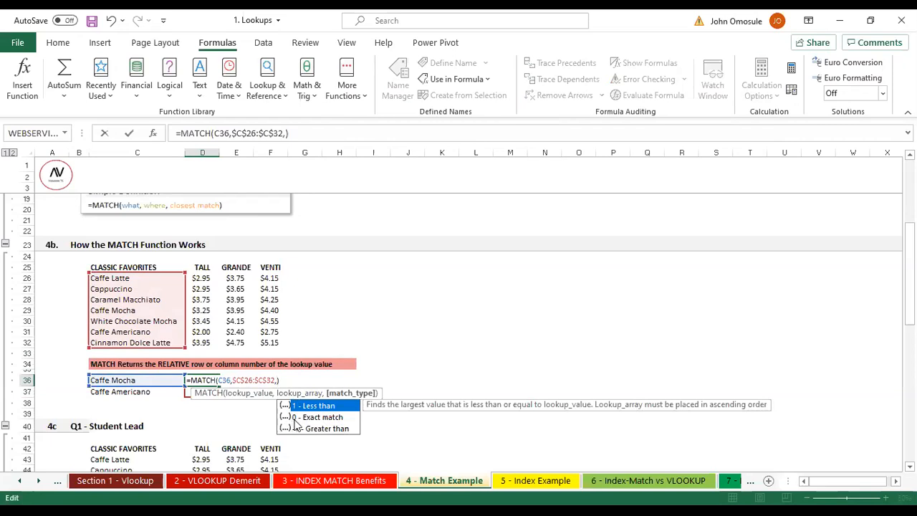
type("0")
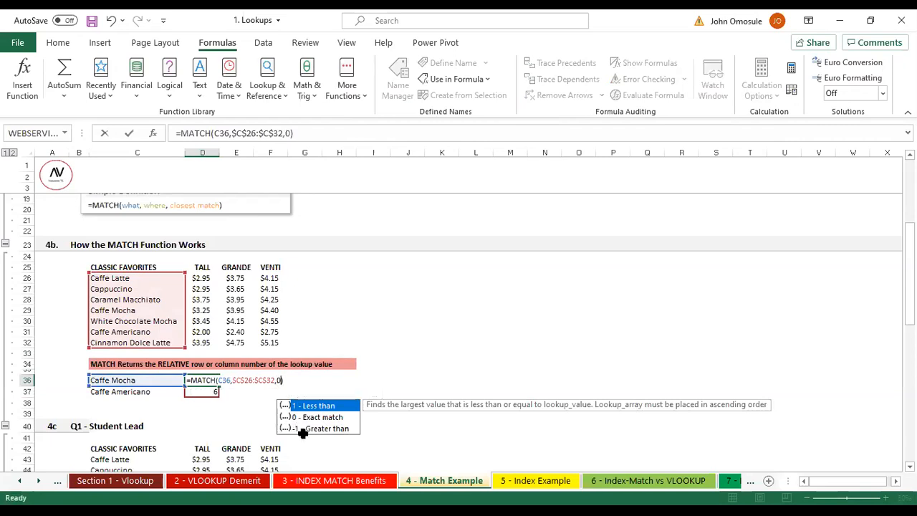
key("Return")
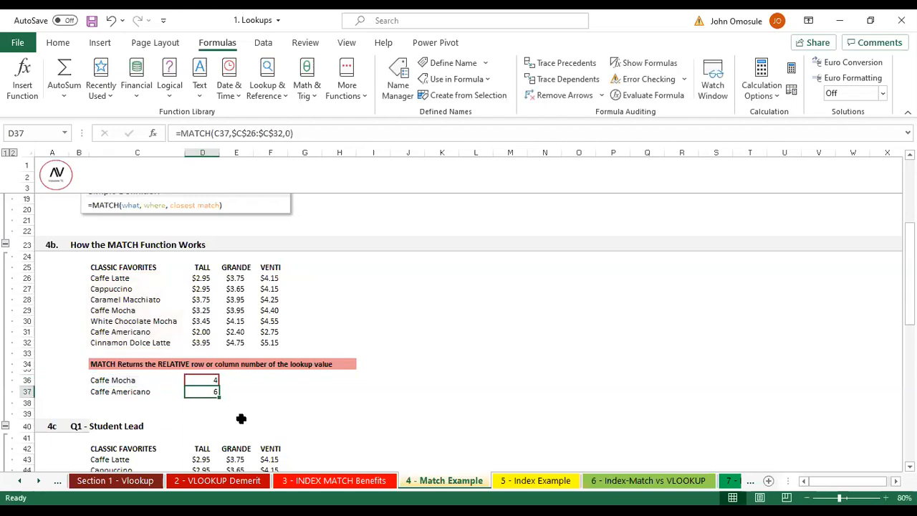
left_click(209, 380)
double_click(221, 386)
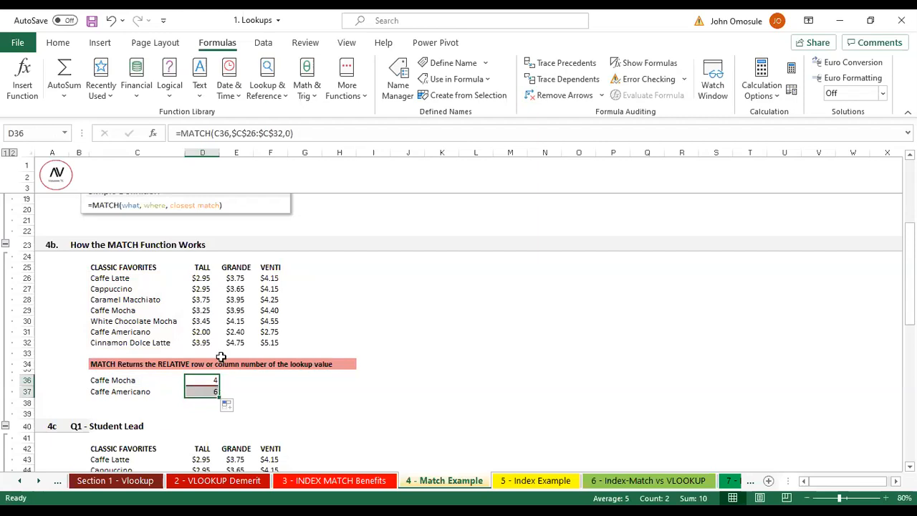
Examine the remaining sections of the 4 - Match Example sheet, including the Student Lead exercise and the column-number example.
scroll(213, 351, "down", 5)
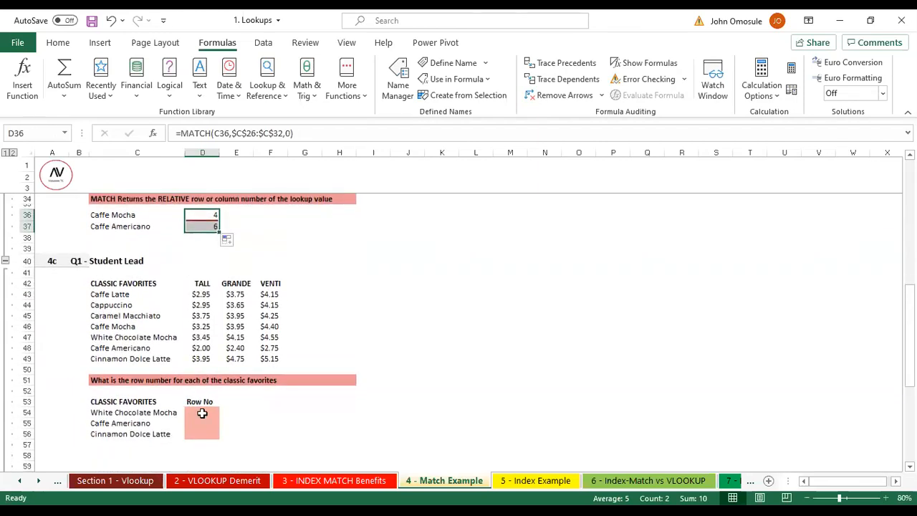
scroll(206, 426, "down", 3)
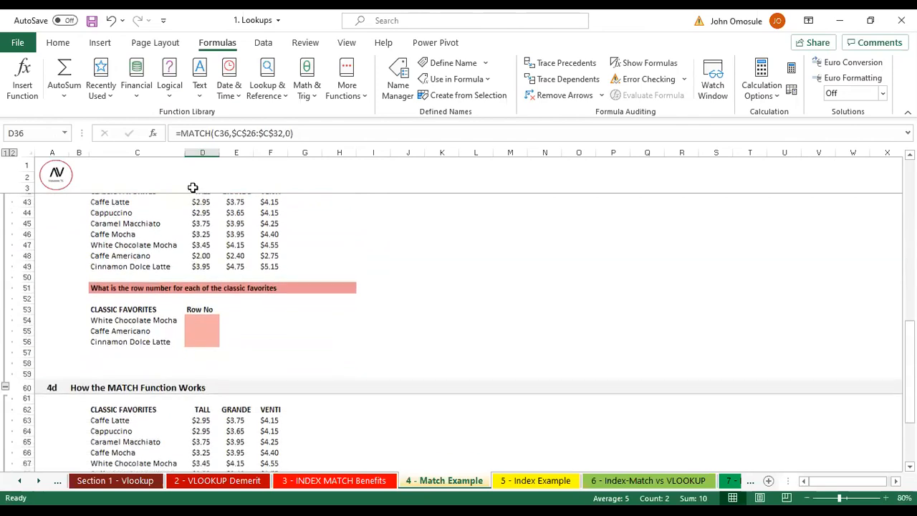
scroll(201, 242, "up", 2)
scroll(201, 242, "up", 3)
scroll(207, 287, "down", 4)
scroll(225, 338, "down", 2)
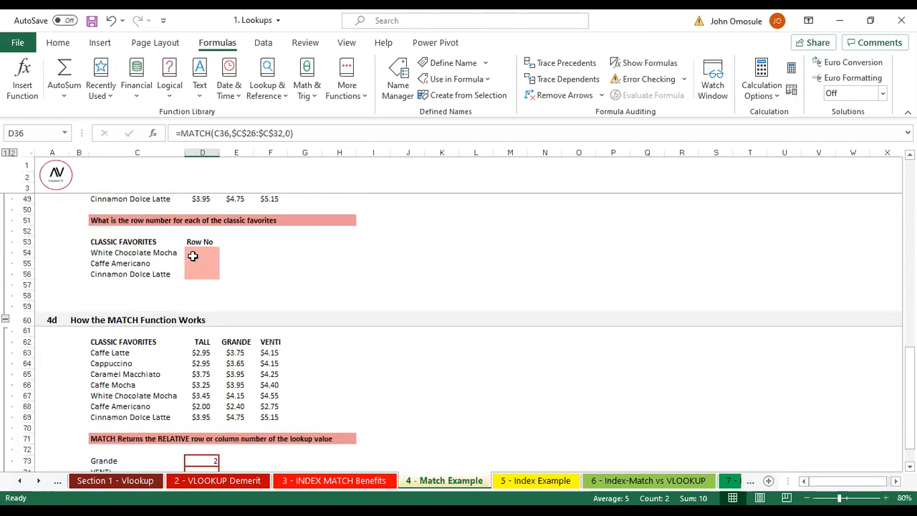
scroll(197, 262, "down", 2)
scroll(209, 288, "down", 4)
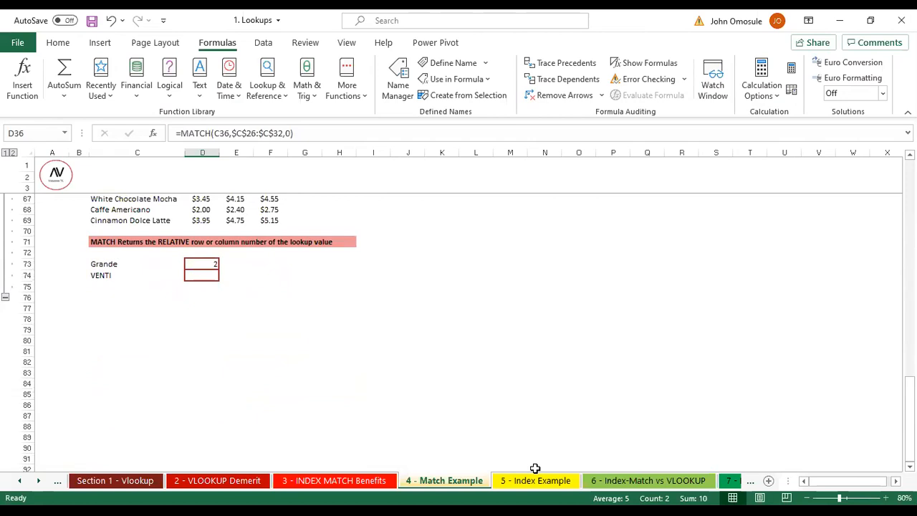
left_click(603, 310)
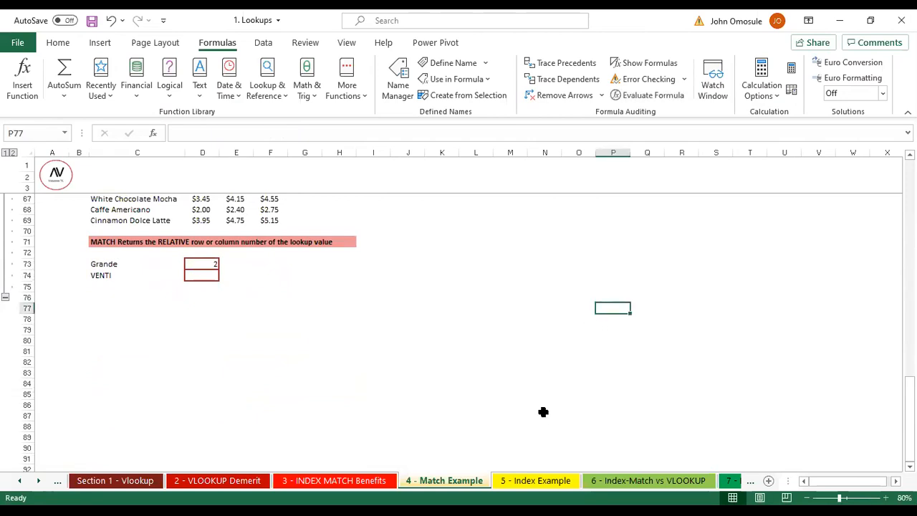
Switch to the 5 - Index Example sheet and clear the existing results in D36:D37.
left_click(539, 482)
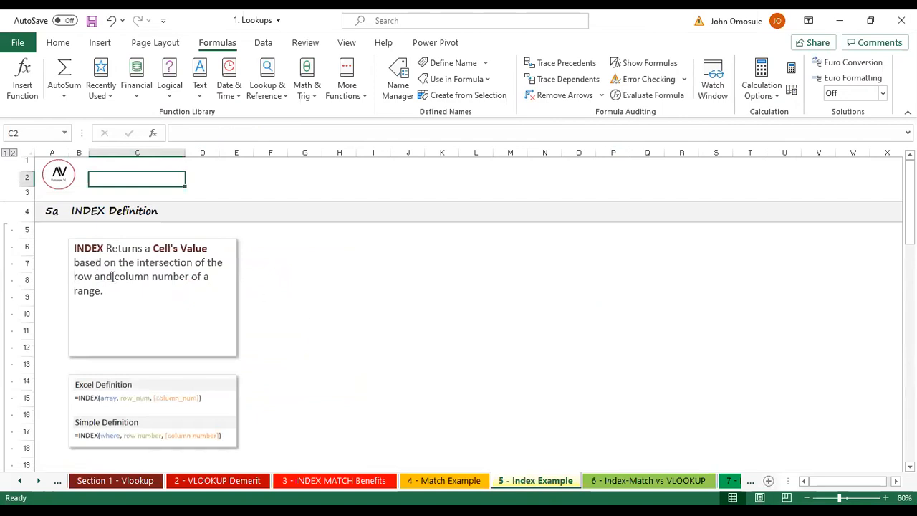
scroll(113, 277, "down", 6)
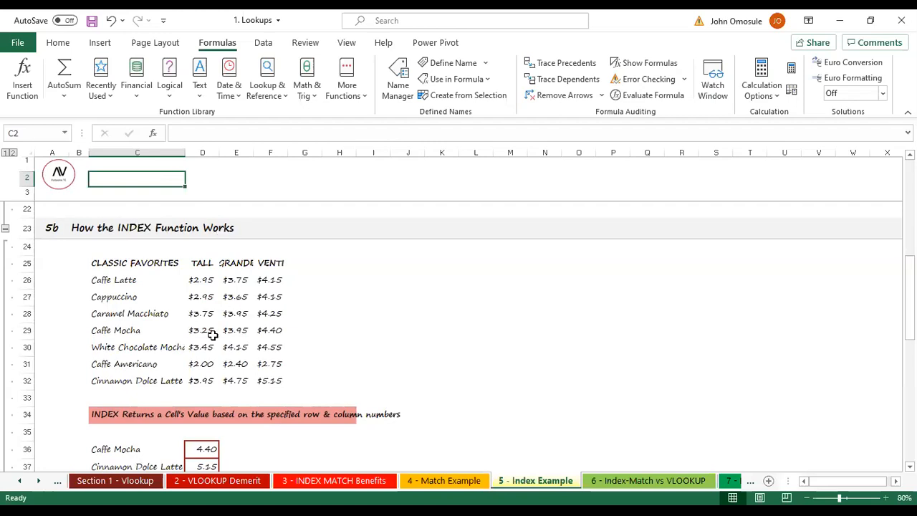
scroll(224, 332, "down", 2)
left_click_drag(205, 343, 216, 368)
key("Delete")
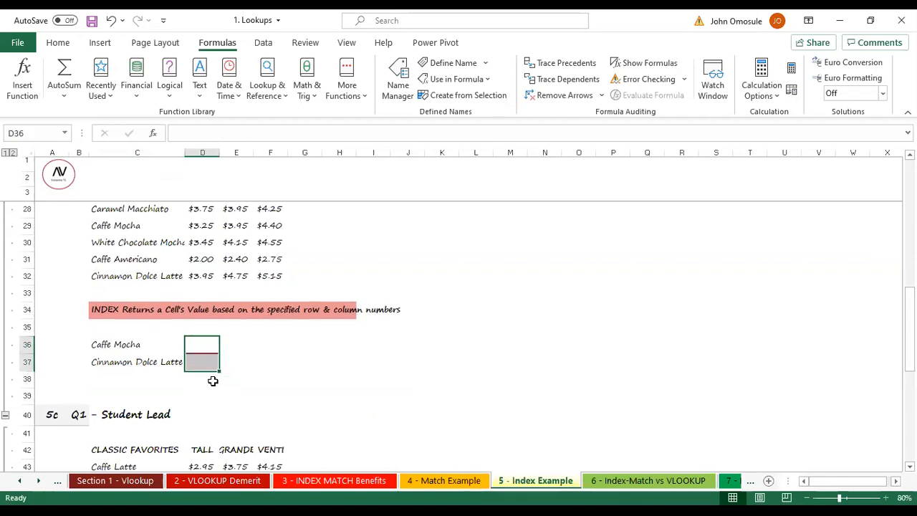
Look over the 5c Student Lead exercise and the Classic Favorites price table above the cleared cells.
scroll(343, 346, "down", 3)
scroll(330, 351, "down", 1)
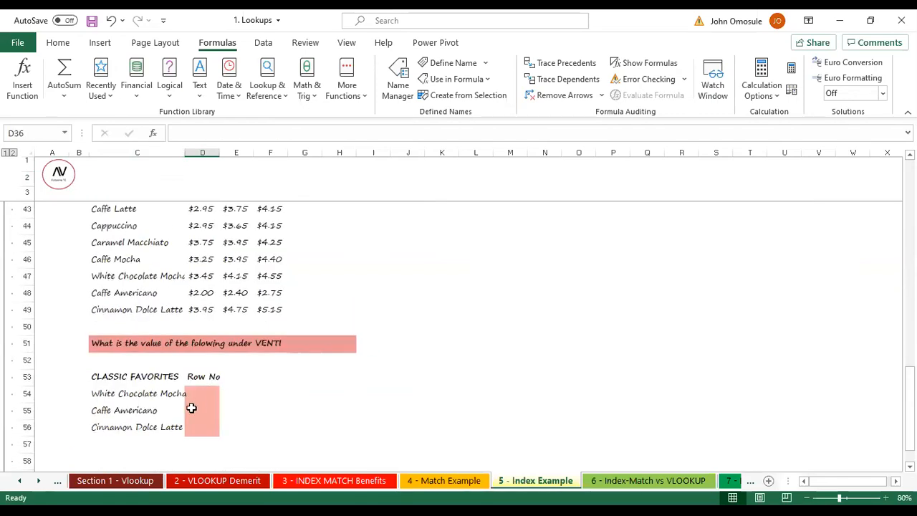
scroll(198, 344, "up", 4)
scroll(202, 356, "up", 4)
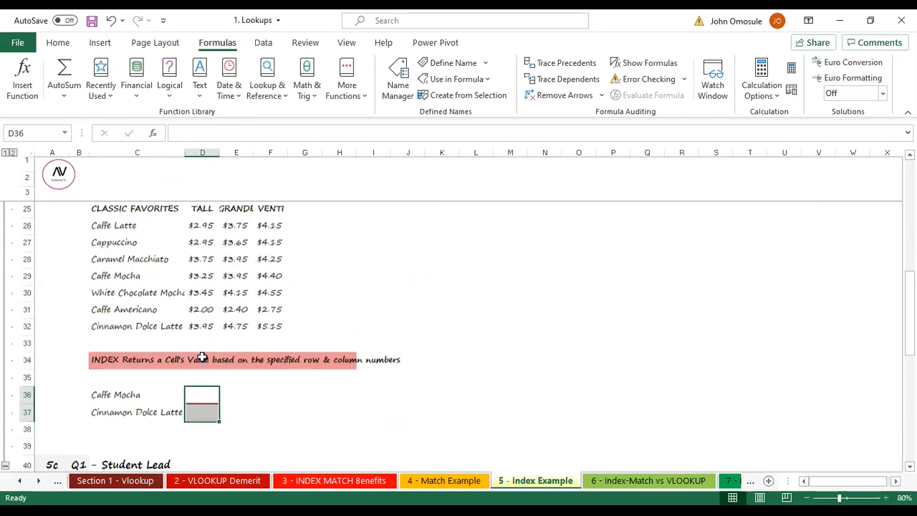
scroll(202, 356, "down", 3)
scroll(202, 356, "down", 1)
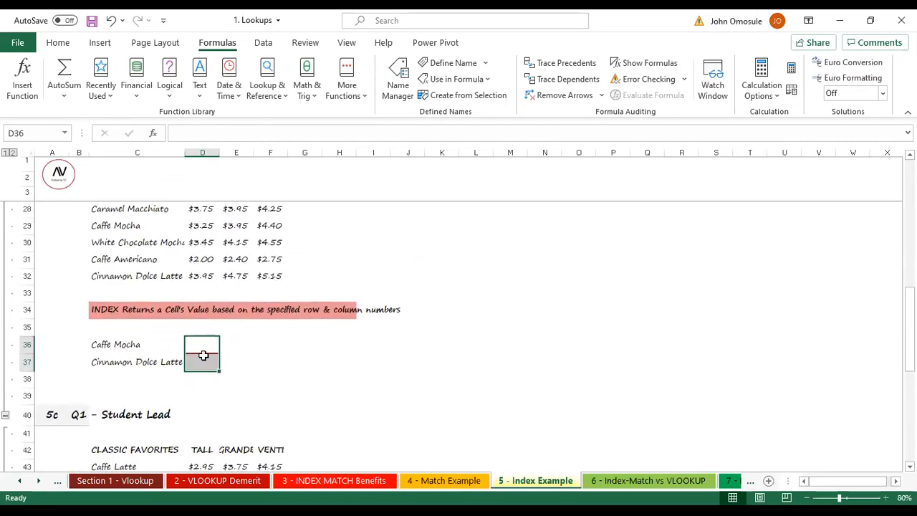
scroll(206, 344, "up", 1)
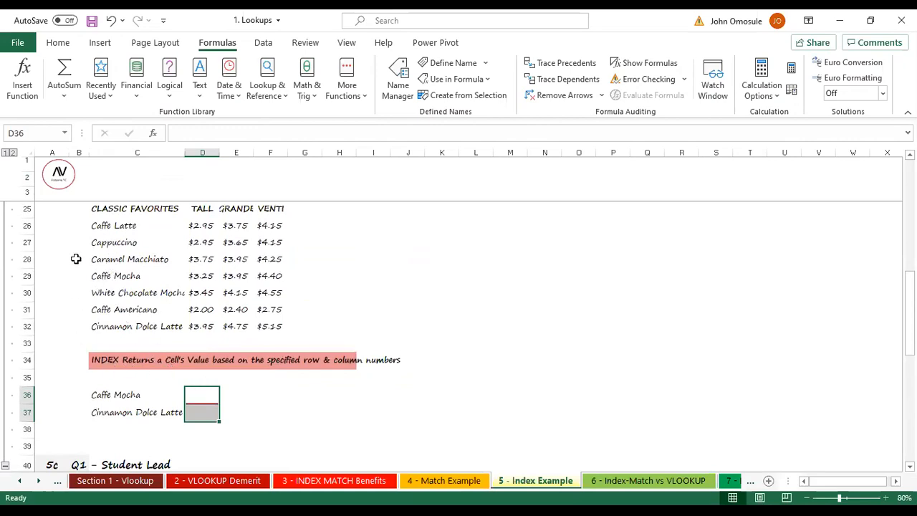
Start an INDEX formula in D36 with C36 as its array argument.
left_click(208, 395)
type("=")
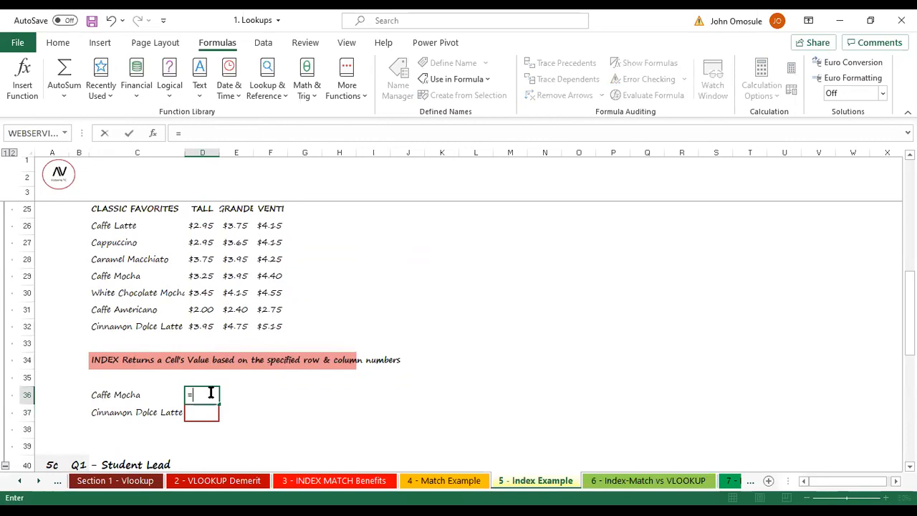
type("ind")
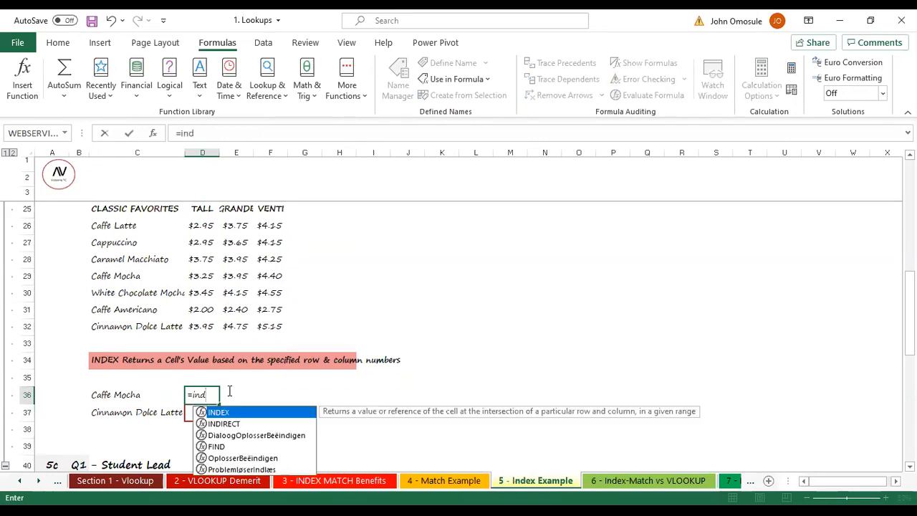
key("Tab")
left_click(124, 394)
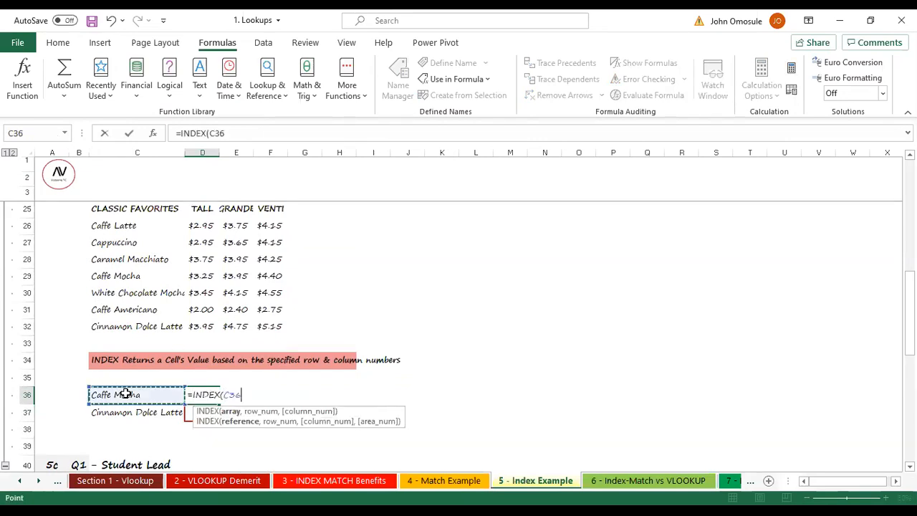
type(",")
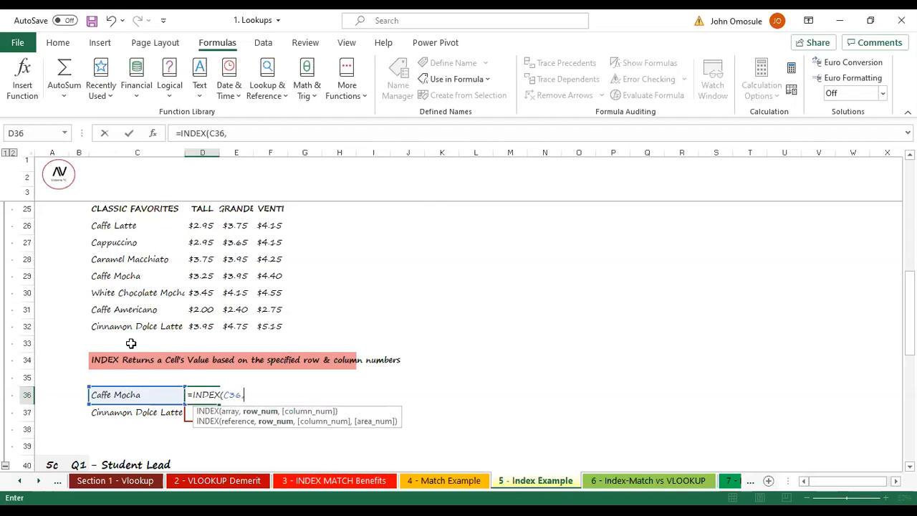
left_click(106, 225)
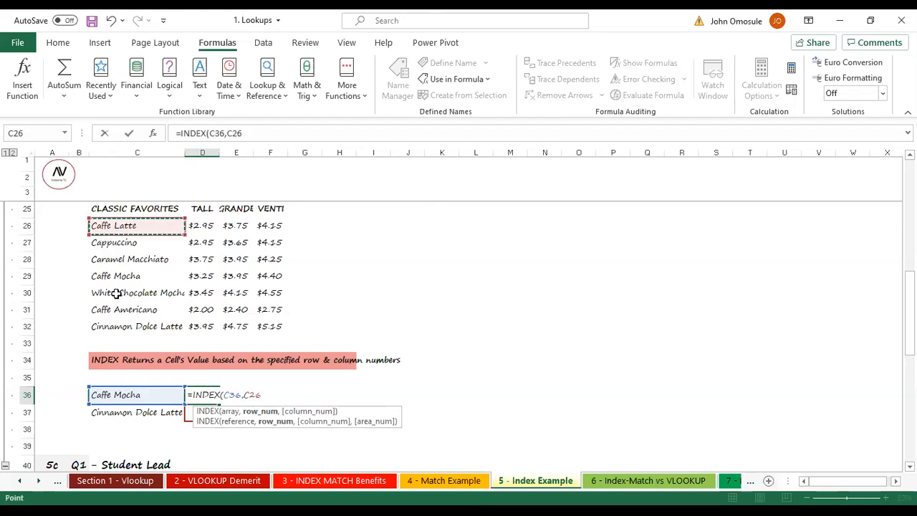
left_click(120, 323, "shift")
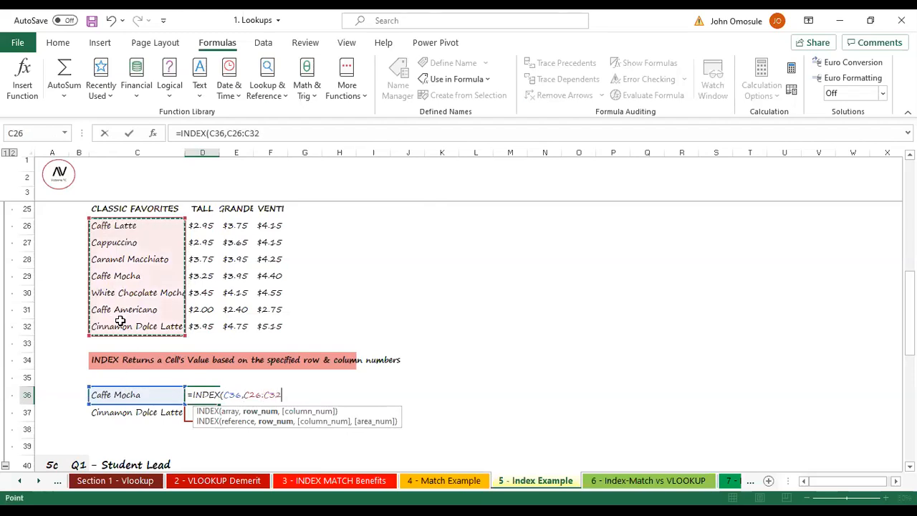
type(",")
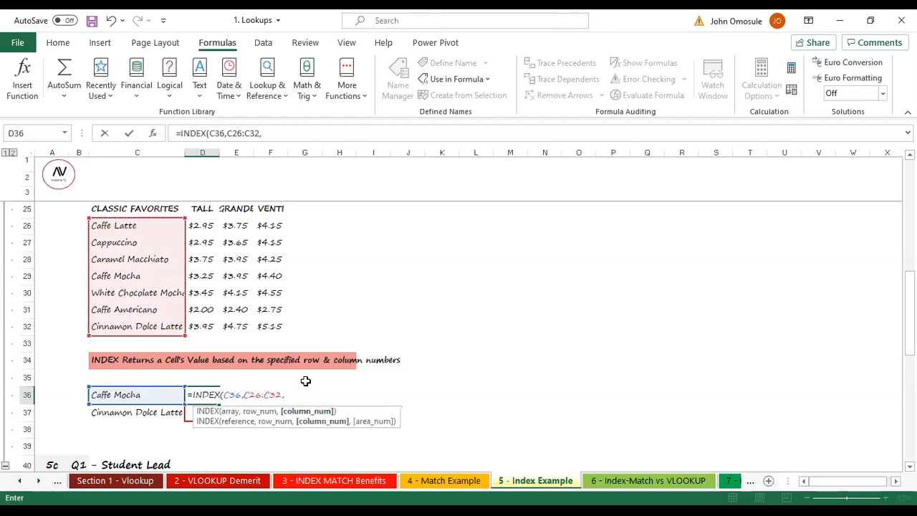
type("0")
key("BackSpace")
key("BackSpace")
key("BackSpace")
key("BackSpace")
key("BackSpace")
key("BackSpace")
key("BackSpace")
key("BackSpace")
key("BackSpace")
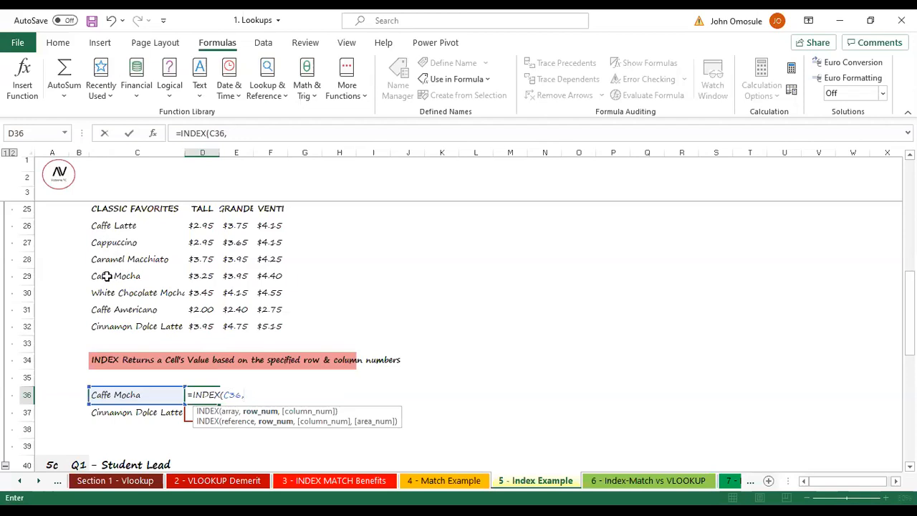
Enter row number 4 and column number 1 in D36's INDEX formula, giving =INDEX(C36,4,1).
type("4")
key("Return")
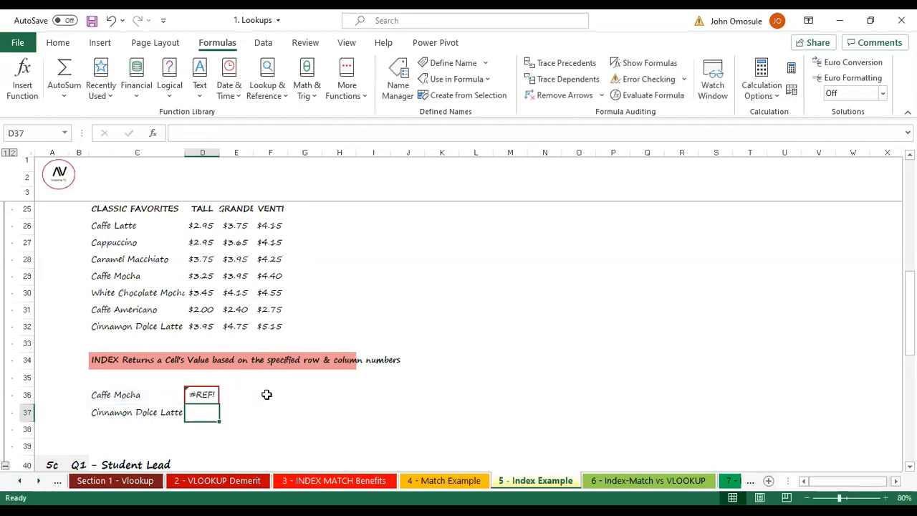
left_click(200, 394)
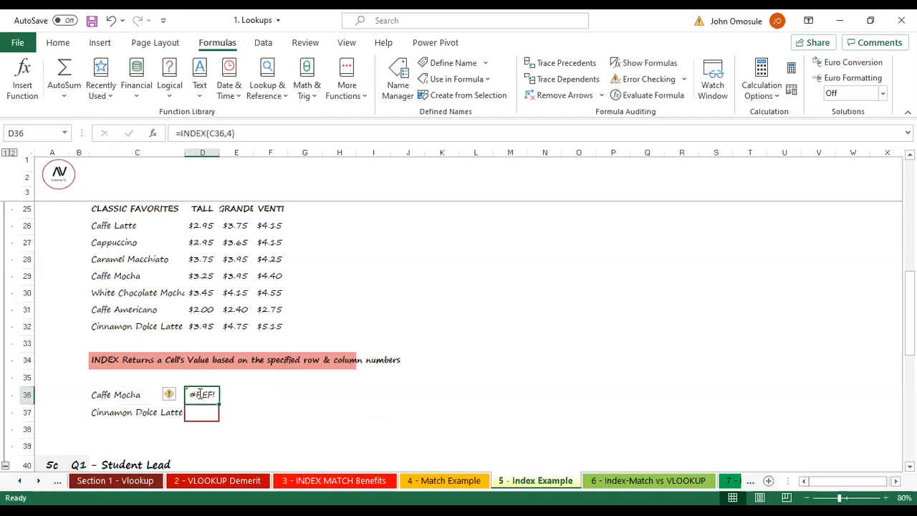
double_click(199, 394)
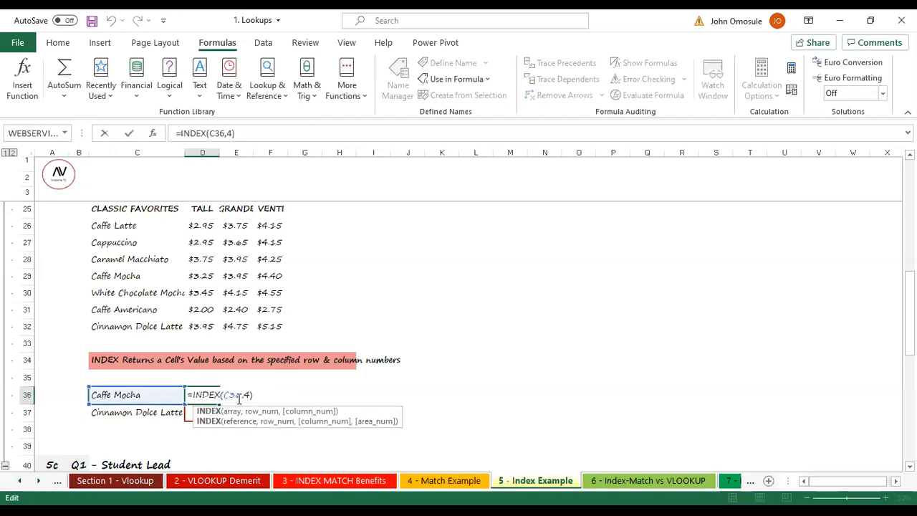
left_click(250, 394)
type(",1")
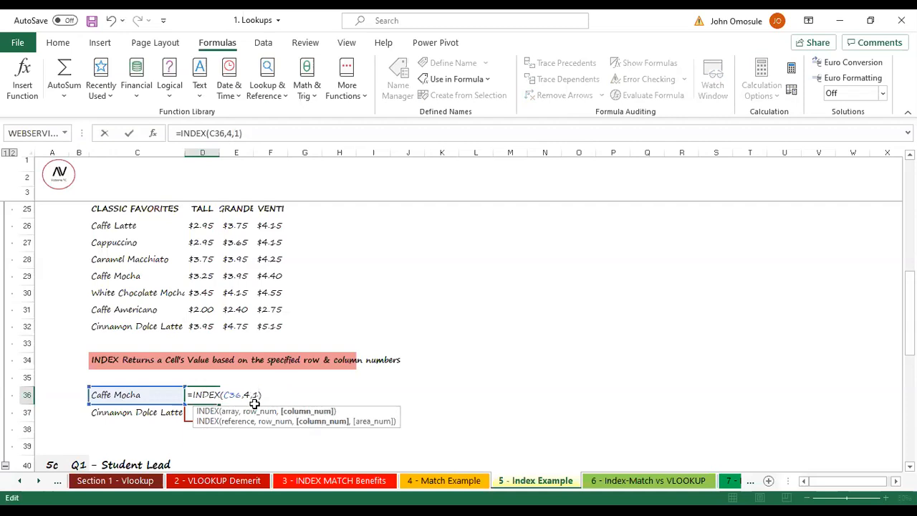
key("Return")
Replace the array in D36's INDEX formula with the drink names in C26:C32.
left_click(198, 397)
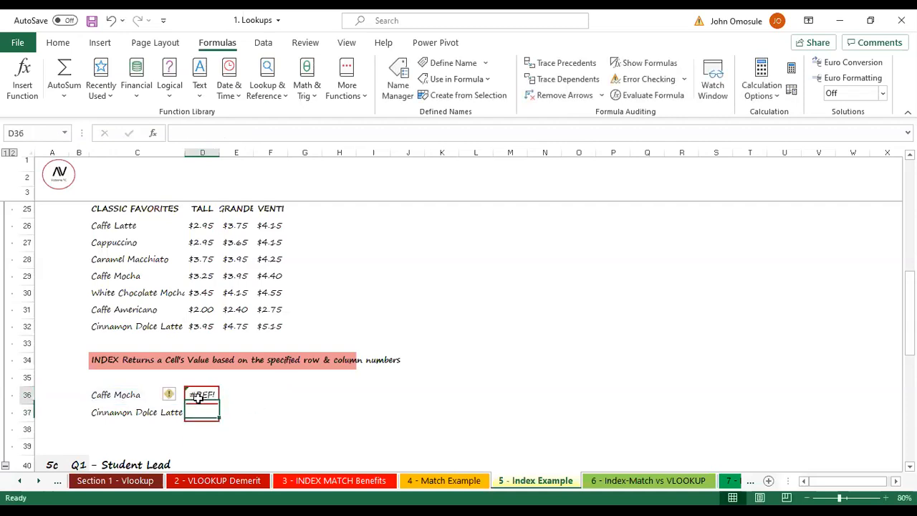
double_click(198, 398)
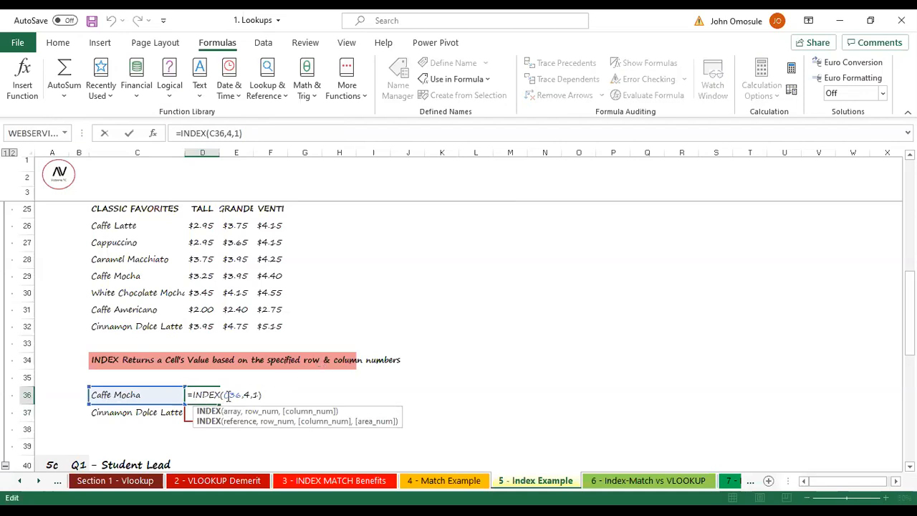
left_click(220, 394)
left_click(236, 394)
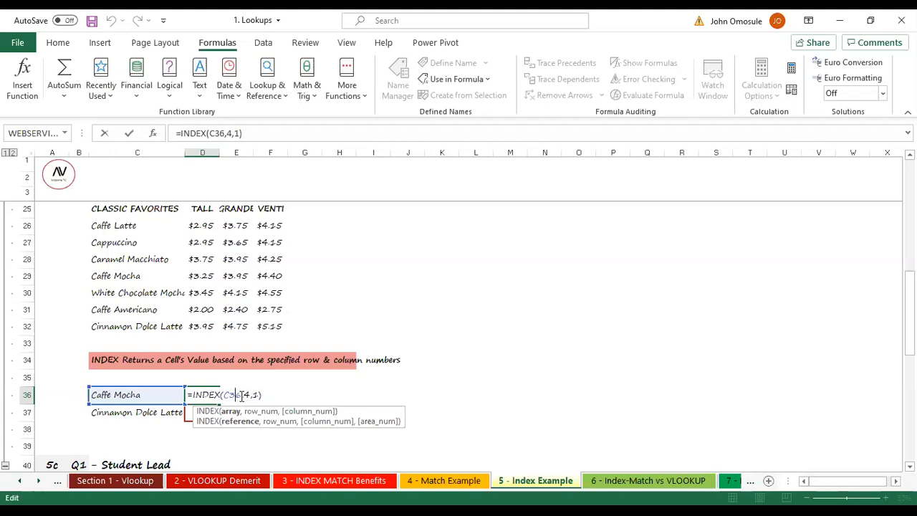
key("BackSpace")
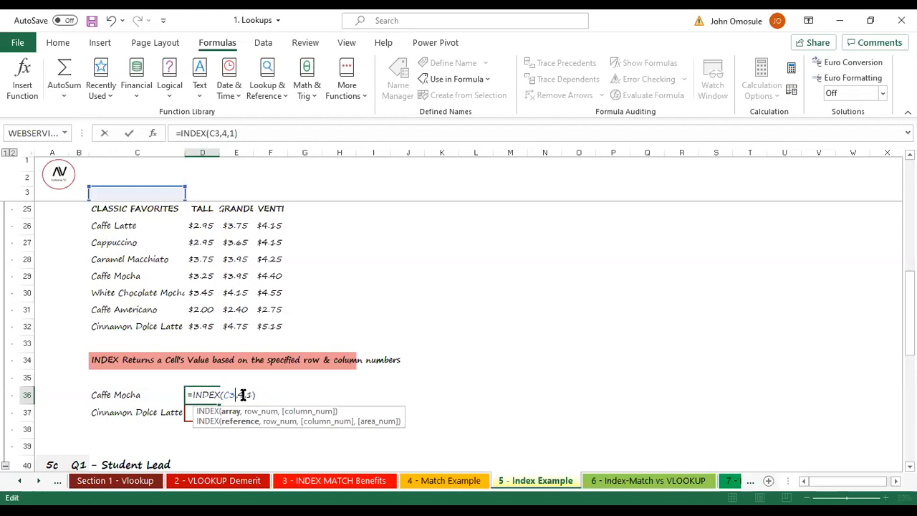
key("BackSpace")
key("BackSpace")
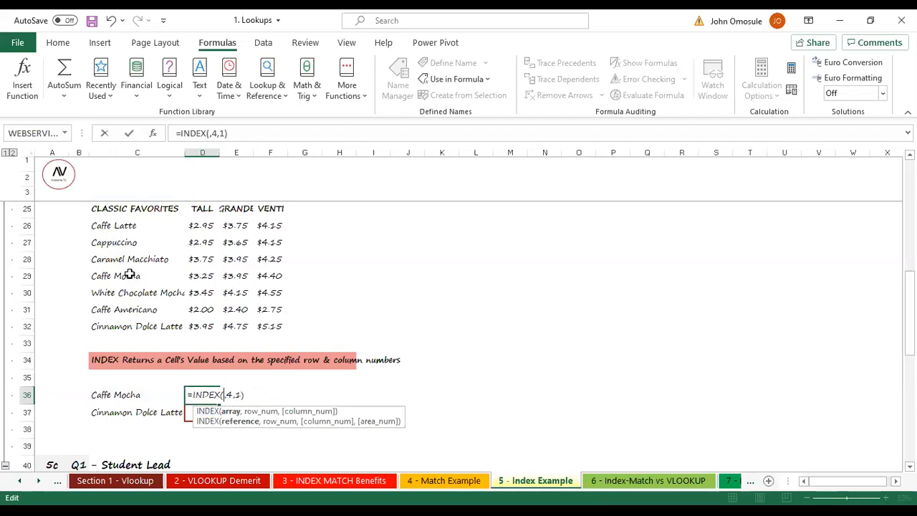
left_click(120, 226)
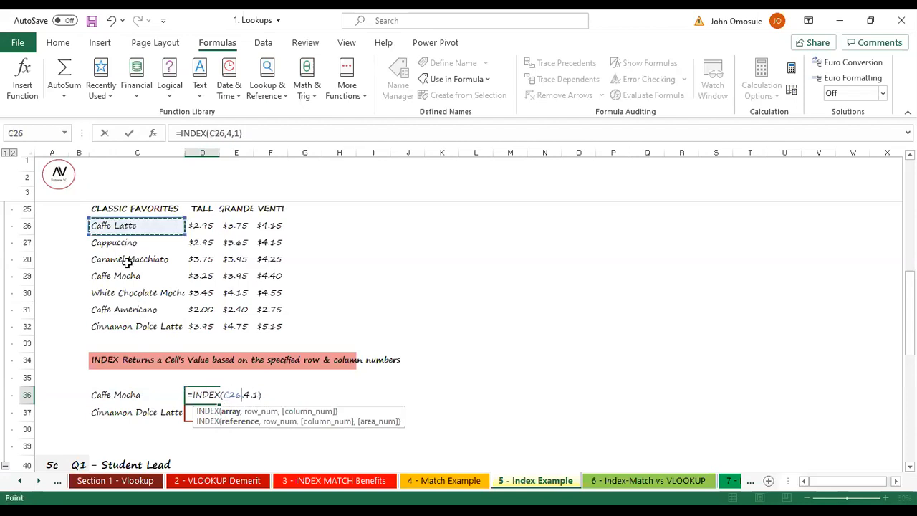
left_click(130, 321, "shift")
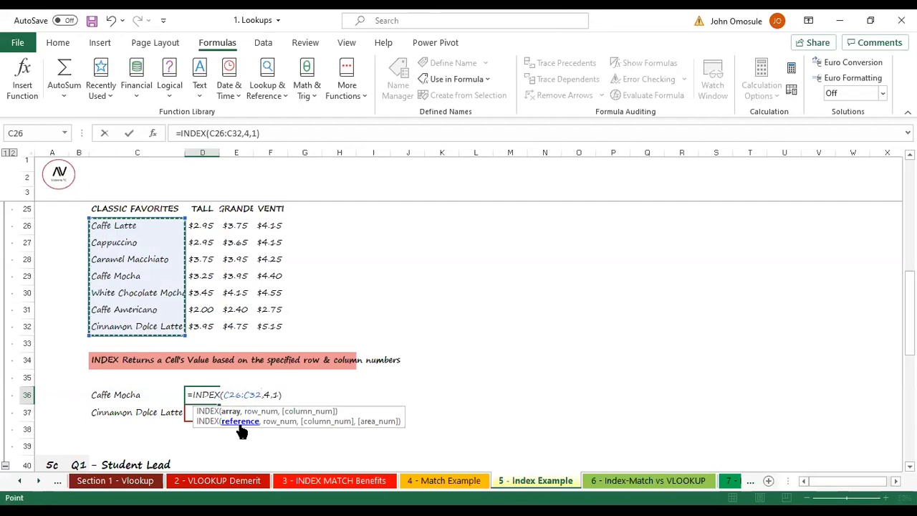
Remove the column number from D36's INDEX formula, enter it as =INDEX(C26:C32,4), and reselect the cell.
left_click(281, 394)
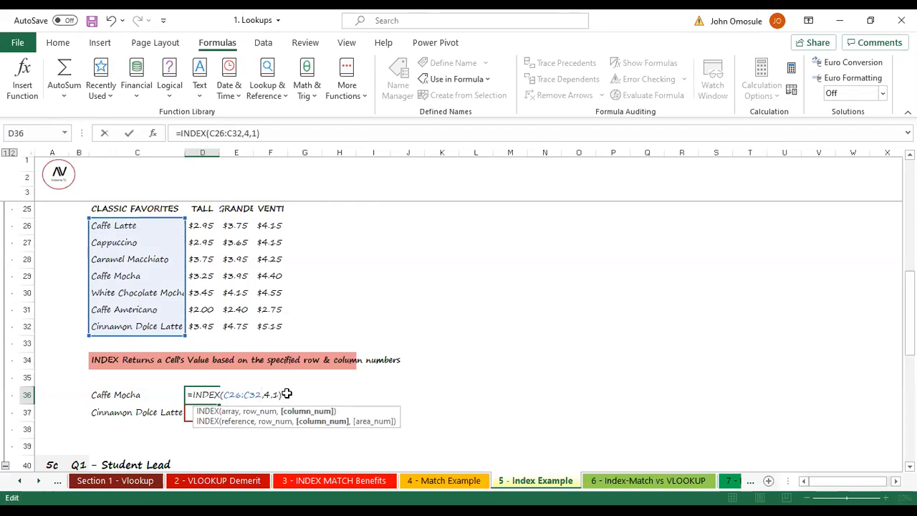
key("BackSpace")
key("BackSpace")
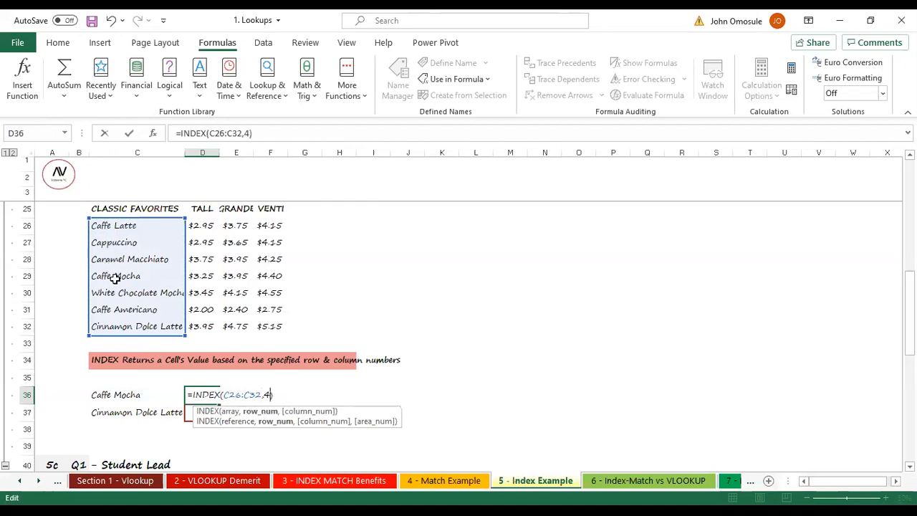
key("Return")
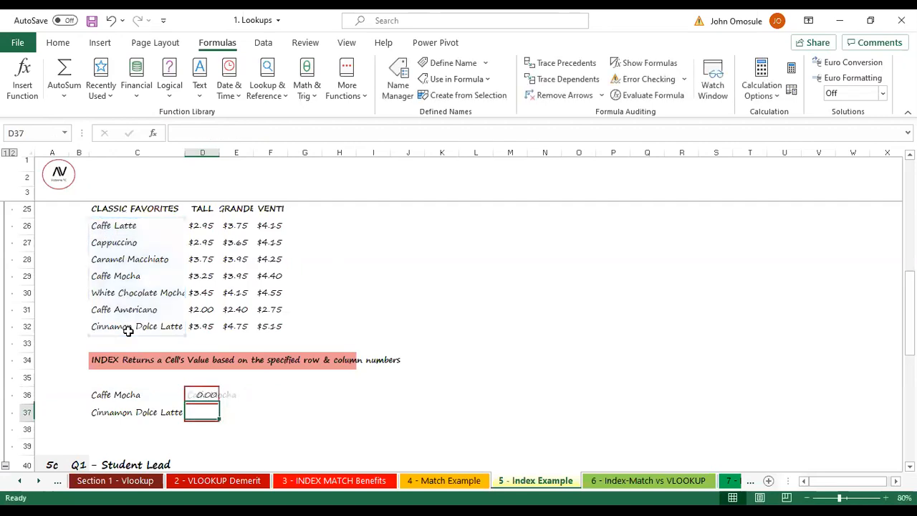
left_click(210, 394)
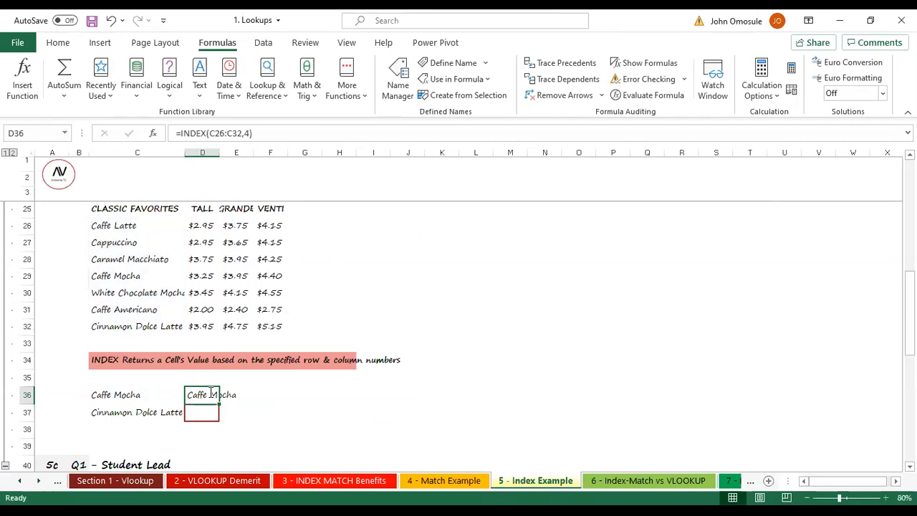
Make the array reference in D36's INDEX formula absolute, giving =INDEX($C$26:$C$32,4).
double_click(210, 394)
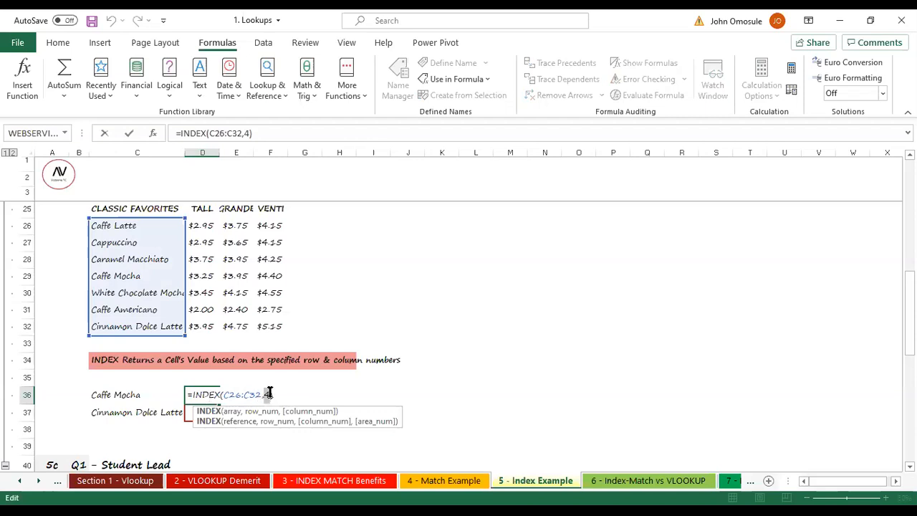
left_click(270, 394)
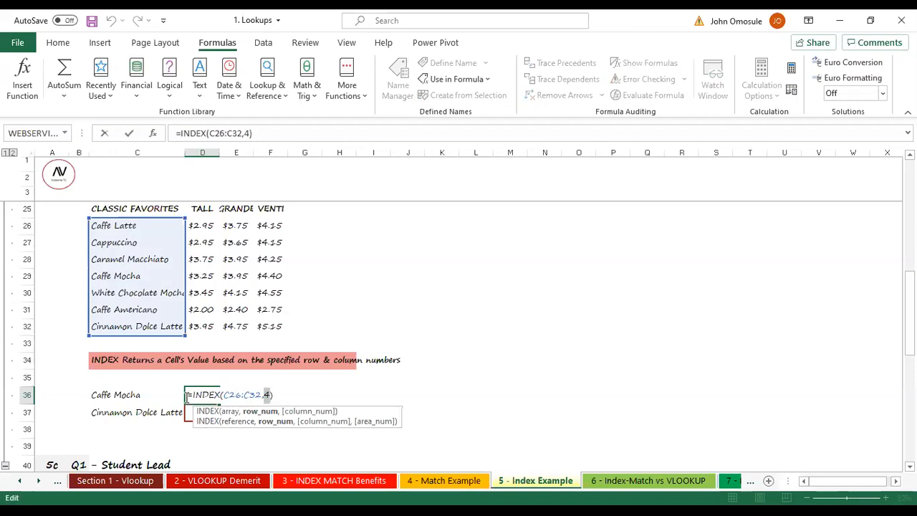
key("Return")
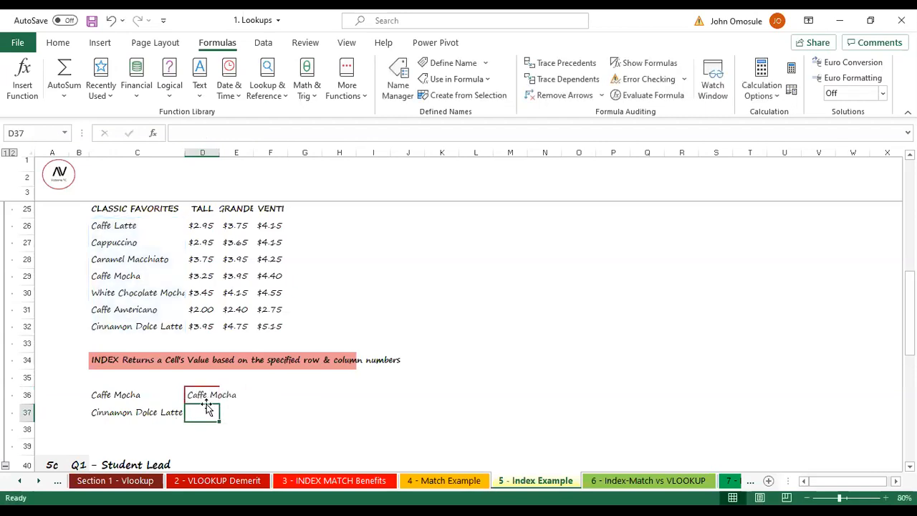
left_click(207, 395)
double_click(208, 396)
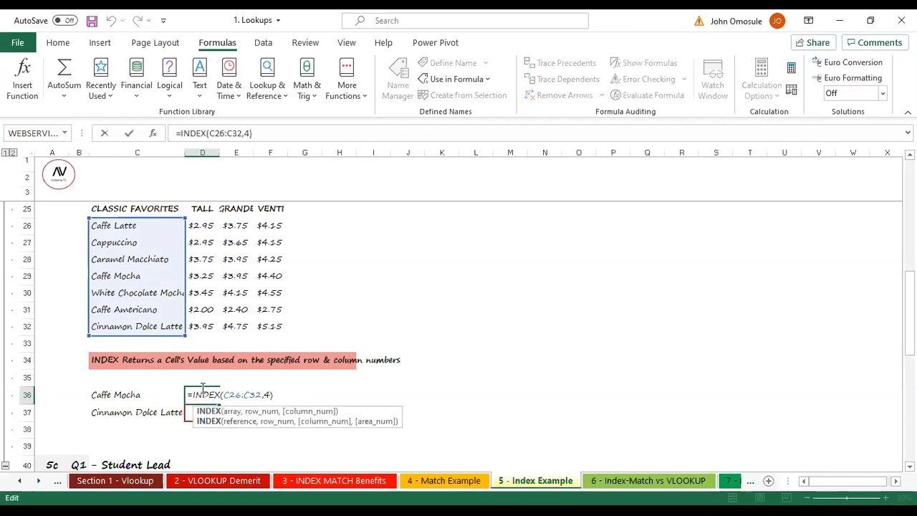
left_click(243, 394)
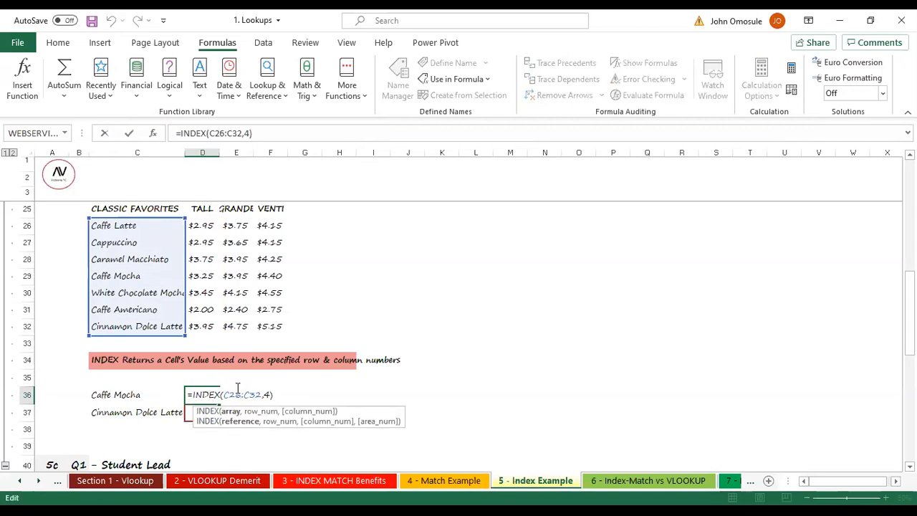
key("F4")
double_click(260, 395)
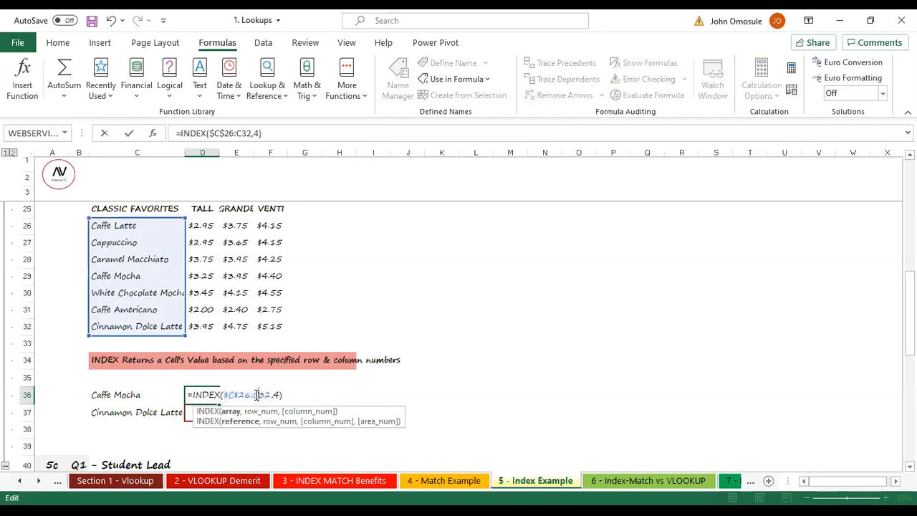
key("F4")
key("Return")
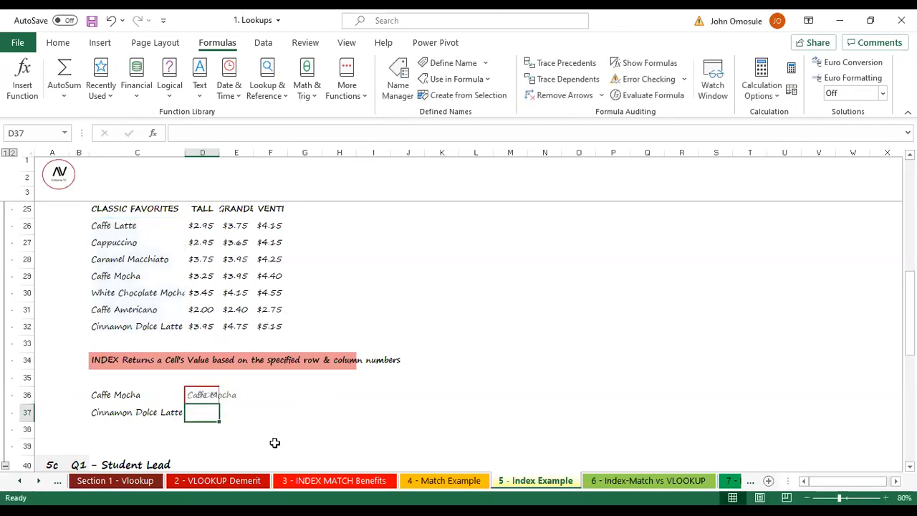
Copy D36's INDEX formula down to D37 and set its row number to 7.
left_click(214, 392)
left_click_drag(223, 399, 216, 416)
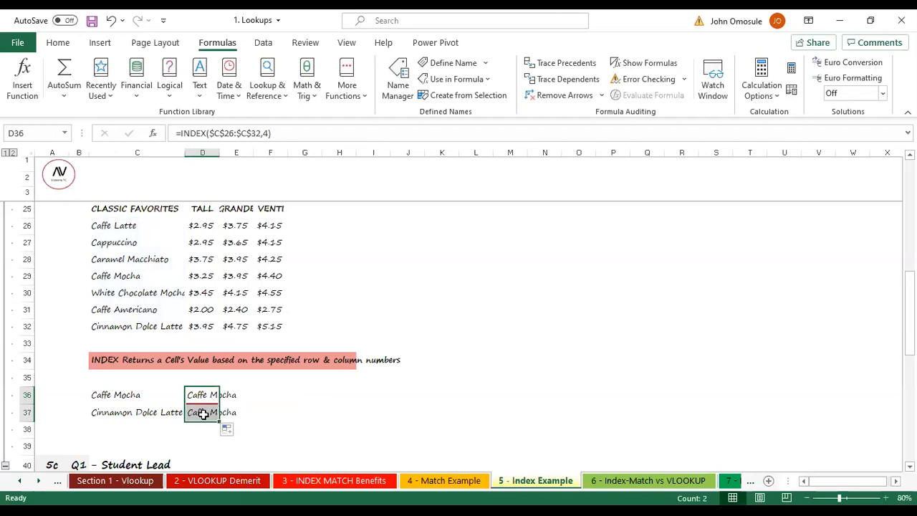
double_click(203, 413)
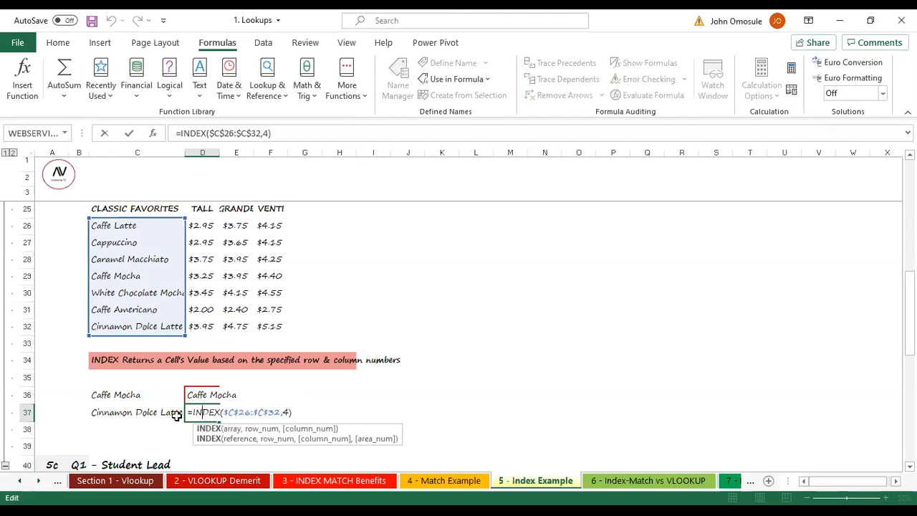
left_click(287, 412)
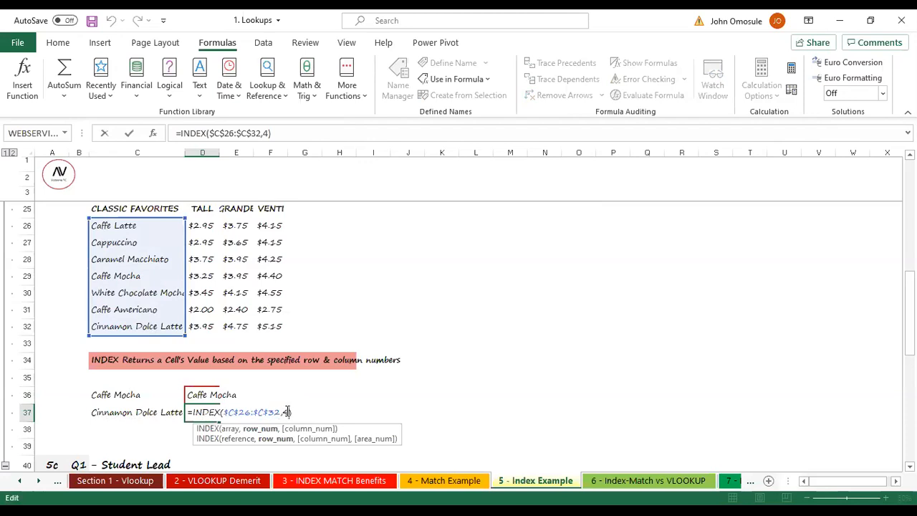
key("BackSpace")
type("7")
key("Return")
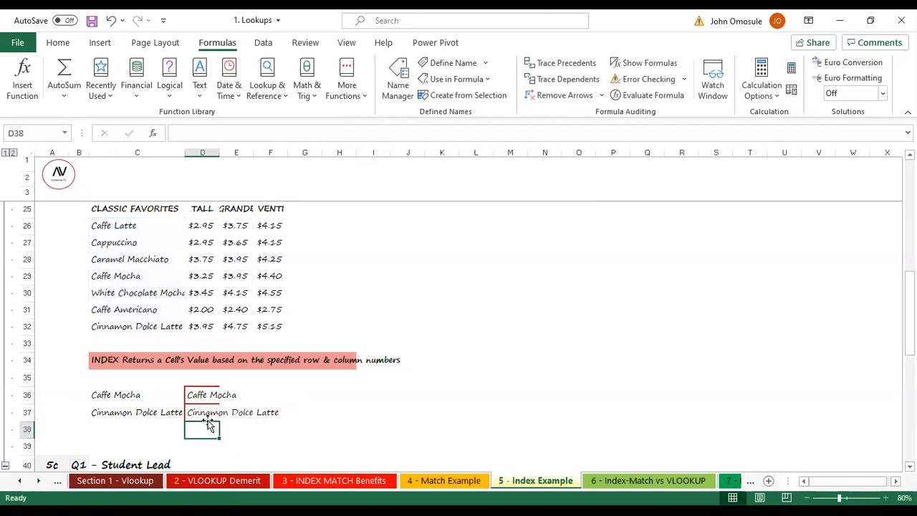
Count through the drink names from C26 to C32 to check the row number used in D37's formula.
left_click(109, 231)
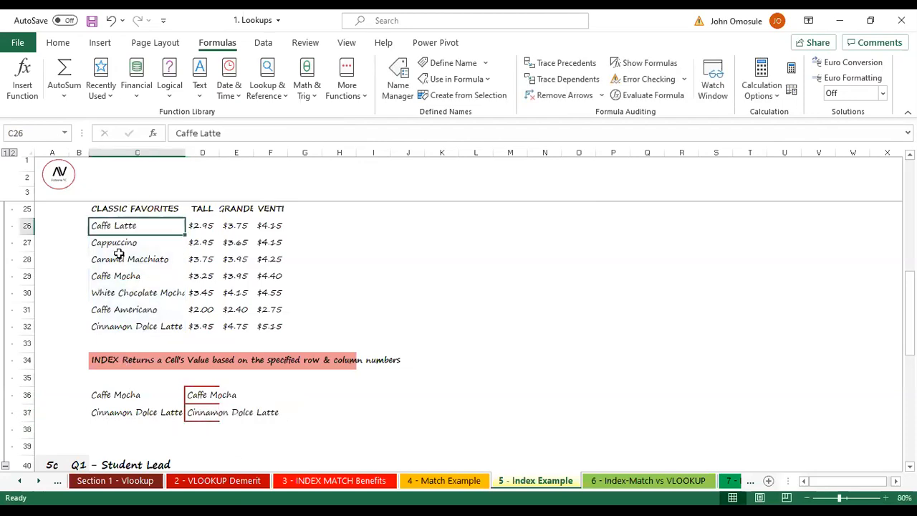
left_click(122, 244)
left_click(121, 263)
left_click(116, 281)
left_click(113, 298)
left_click(111, 313)
left_click(106, 330)
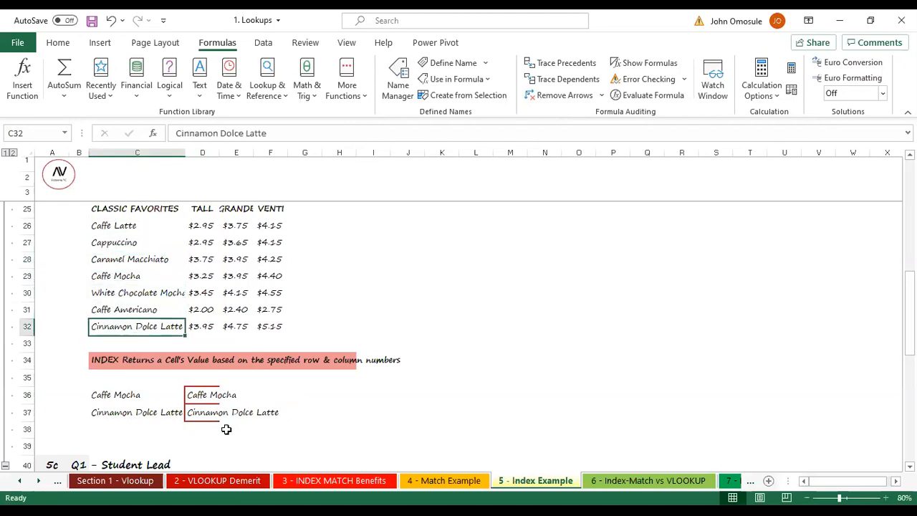
left_click(199, 415)
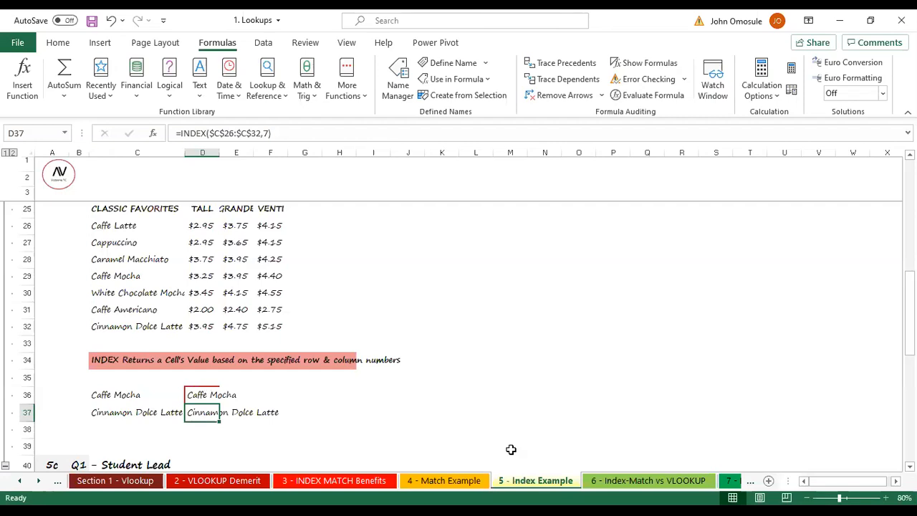
Review the MATCH sections on the 4 - Match Example sheet and return to the 5 - Index Example sheet.
left_click(447, 481)
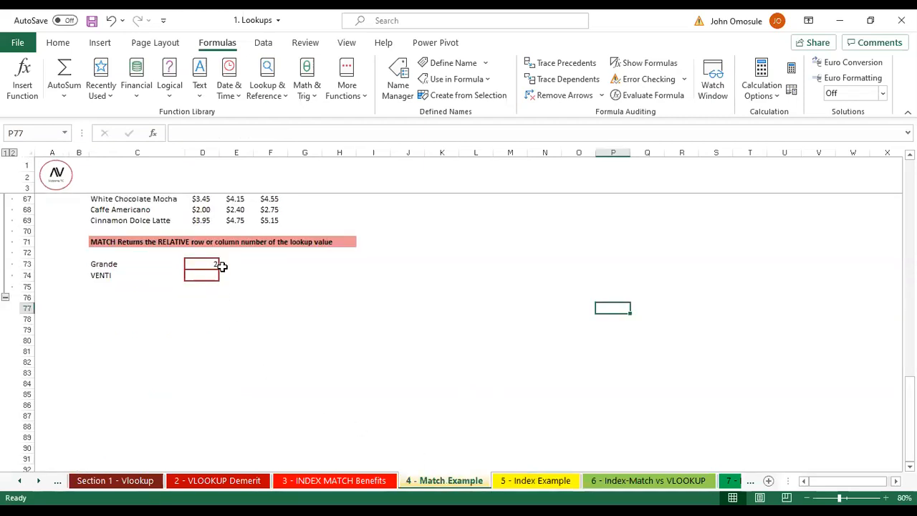
scroll(222, 266, "up", 5)
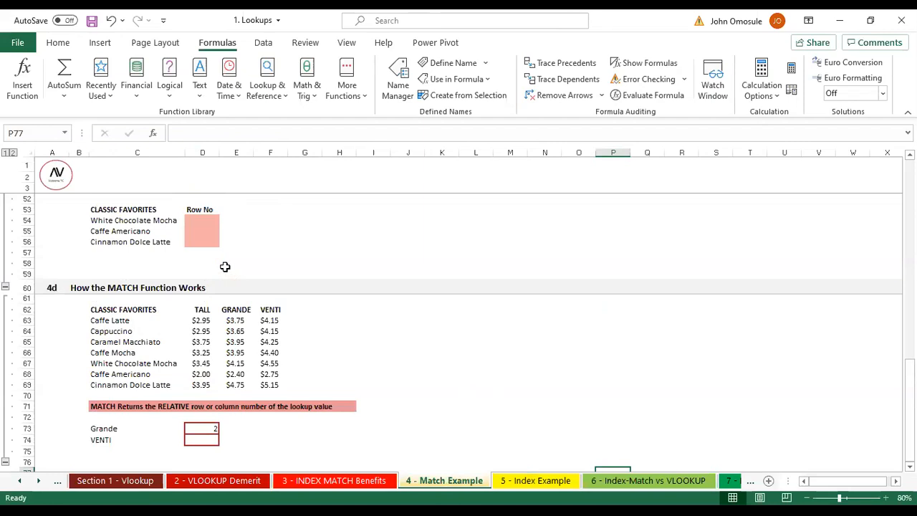
scroll(225, 267, "up", 3)
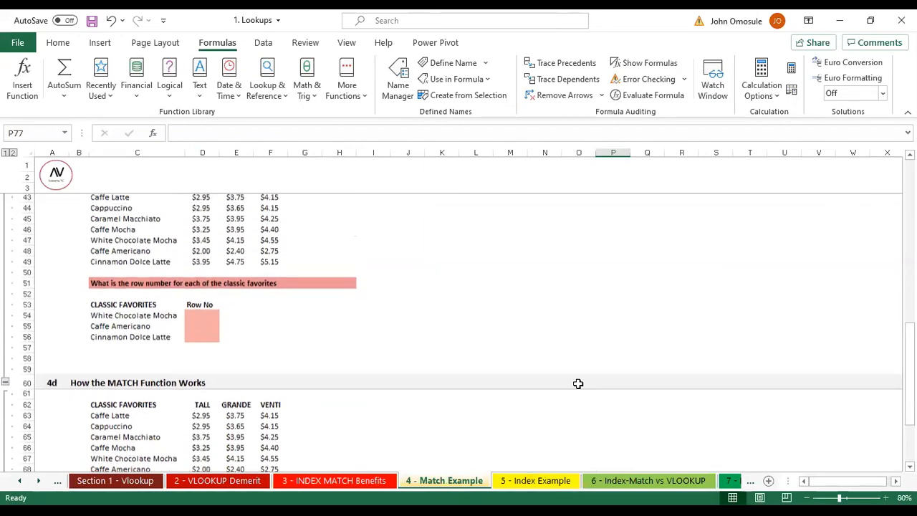
left_click(533, 480)
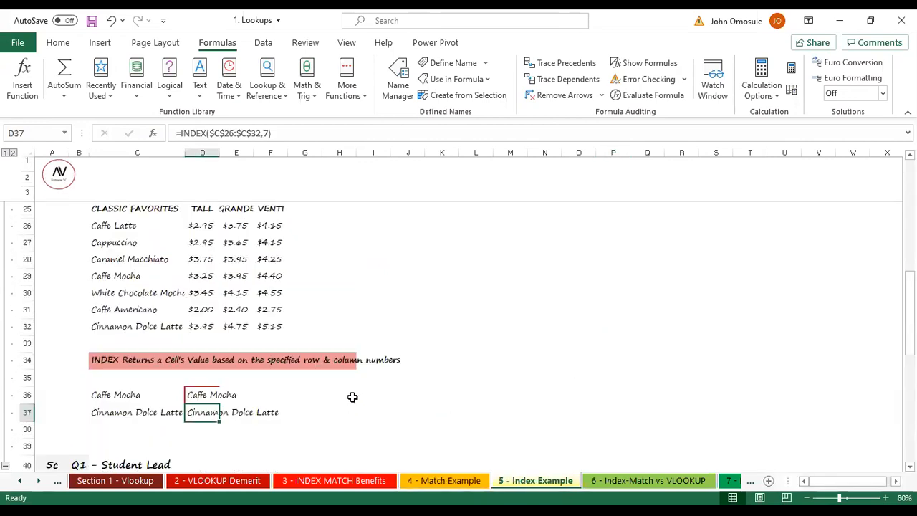
Examine the row number and array in D36's INDEX formula against the full price table in C25:F32.
left_click(211, 395)
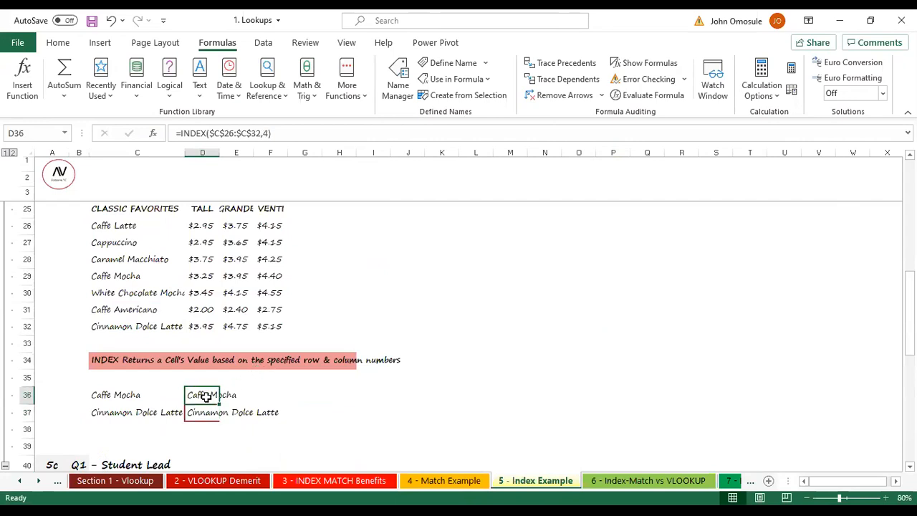
double_click(206, 396)
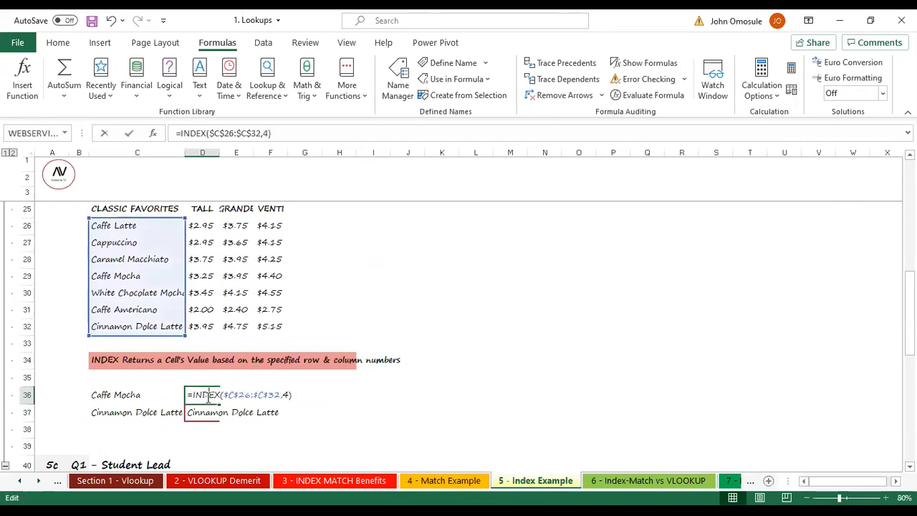
left_click(286, 396)
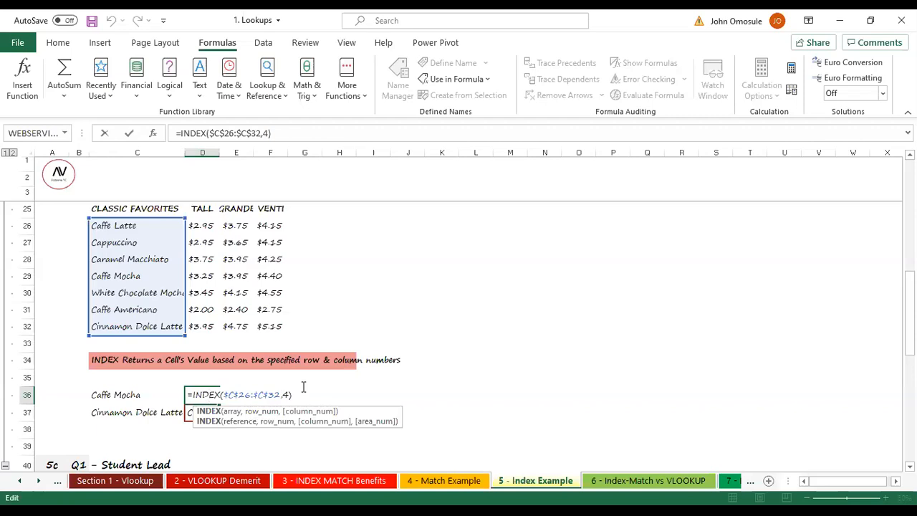
key("Return")
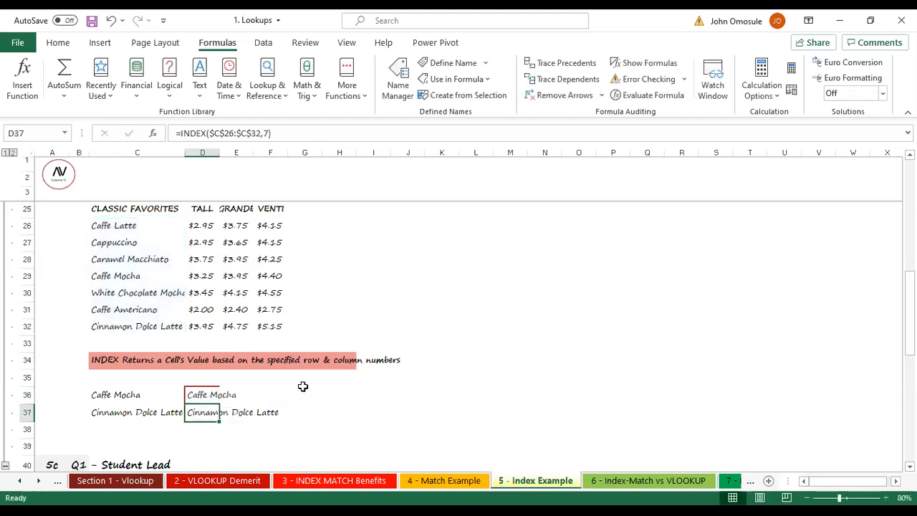
left_click(188, 397)
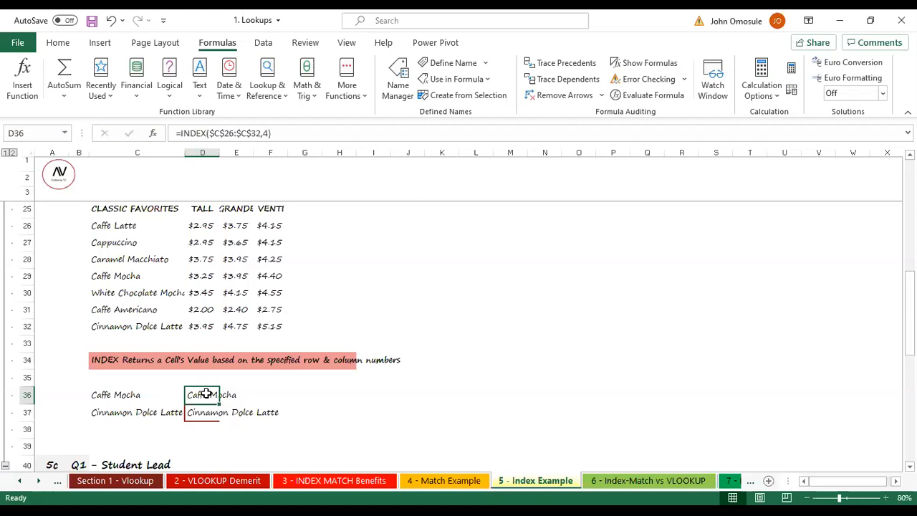
double_click(207, 393)
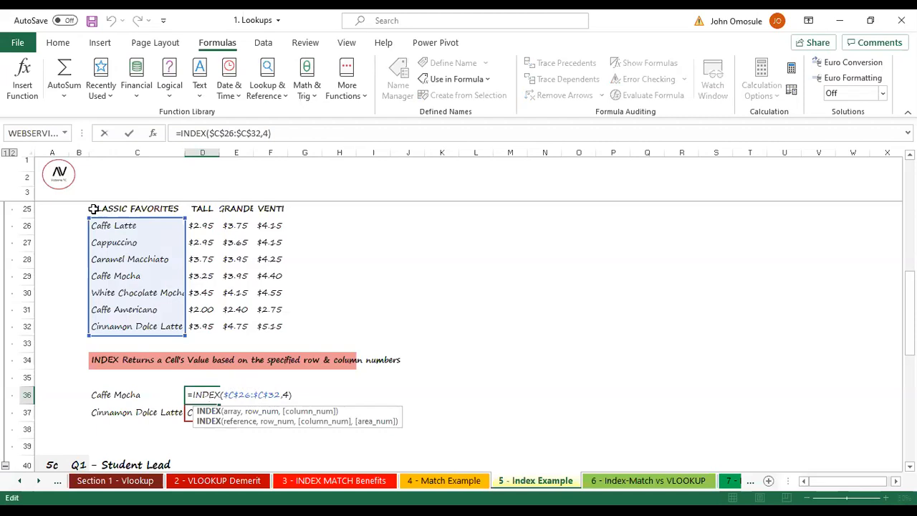
left_click(147, 212)
left_click_drag(147, 213, 265, 325)
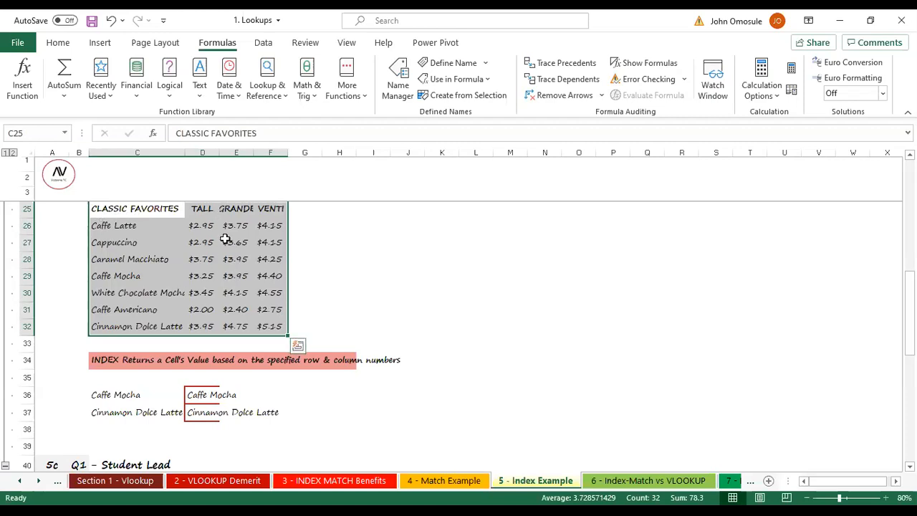
scroll(225, 239, "down", 11)
scroll(262, 299, "up", 1)
scroll(263, 298, "up", 10)
scroll(262, 299, "down", 1)
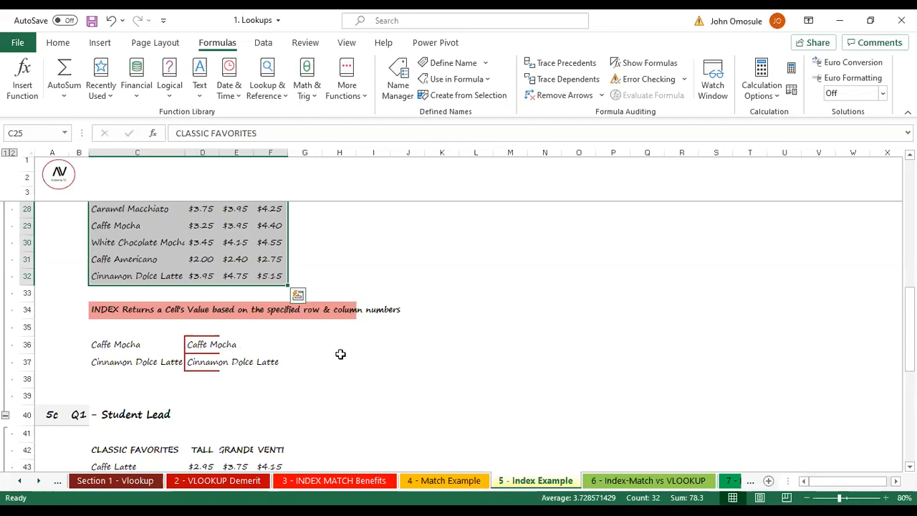
Replace the row number in D36's INDEX formula with a nested MATCH function.
double_click(220, 345)
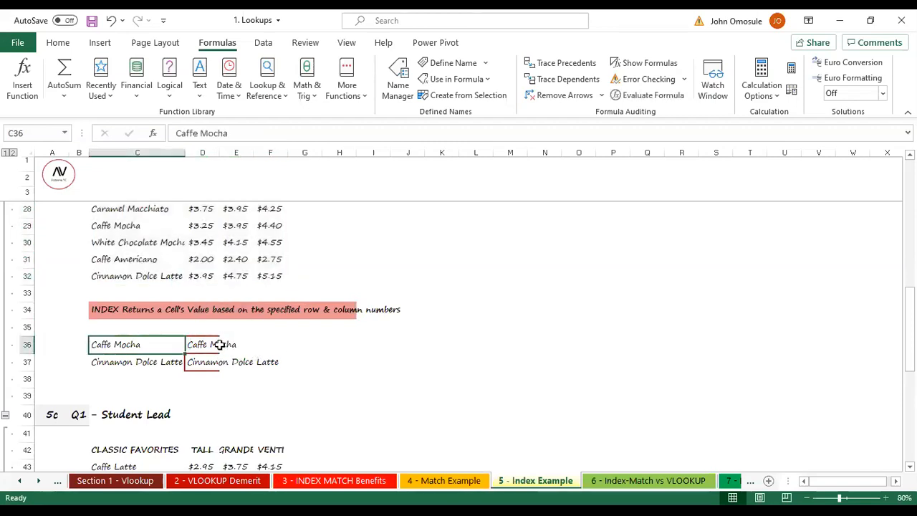
left_click(220, 345)
left_click(209, 345)
double_click(207, 345)
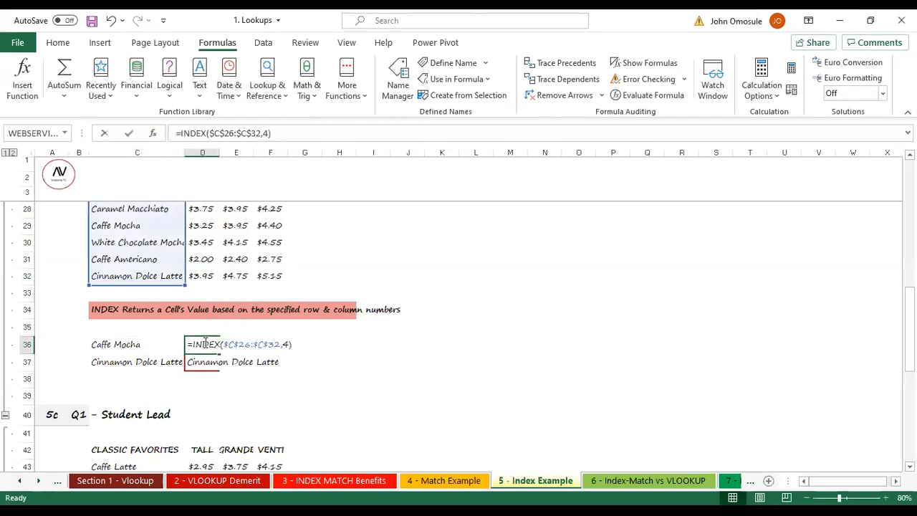
left_click_drag(285, 345, 294, 346)
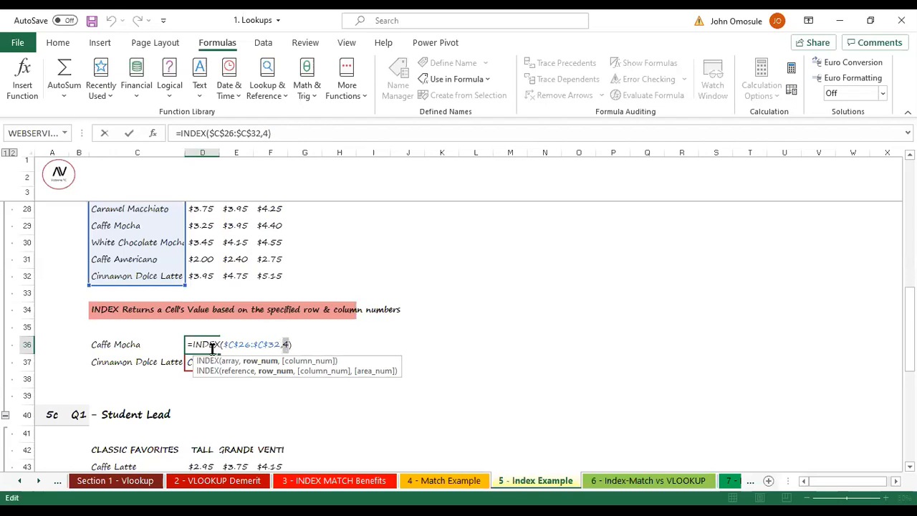
scroll(212, 270, "up", 2)
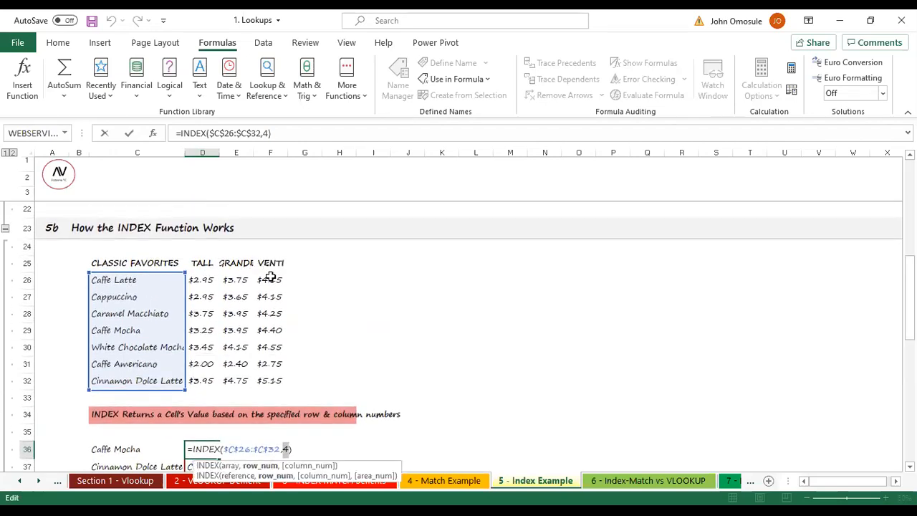
scroll(270, 278, "down", 2)
key("BackSpace")
type("m")
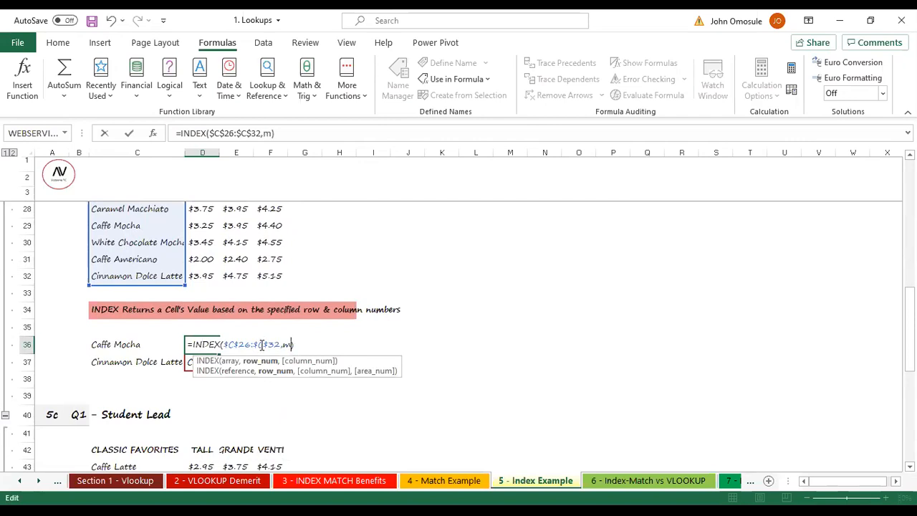
type("atch")
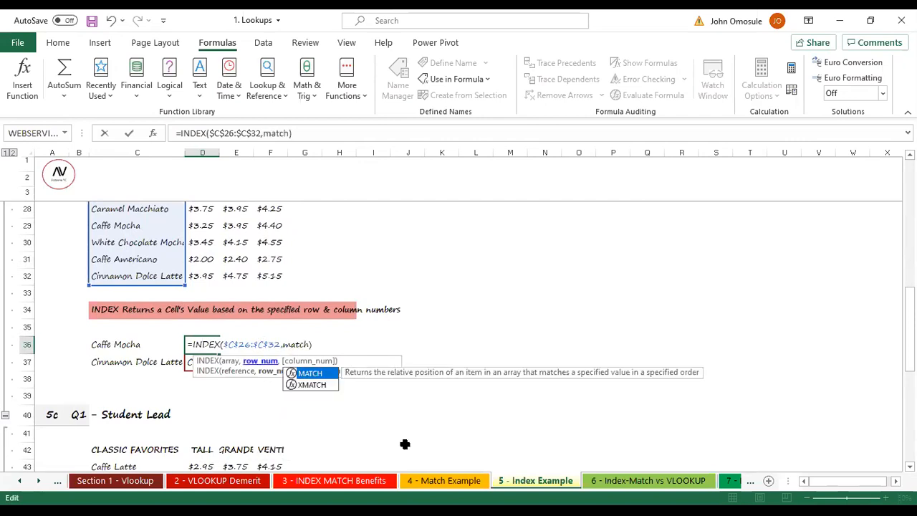
double_click(308, 373)
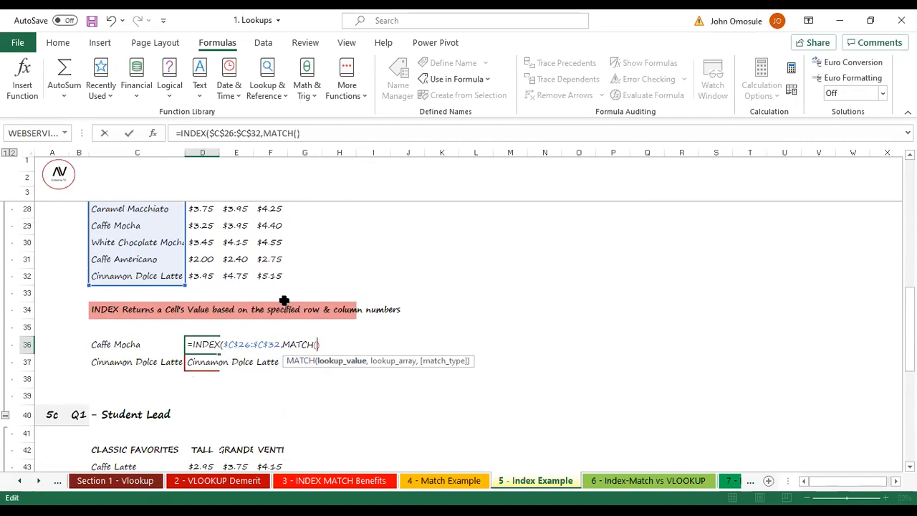
Complete D36's nested MATCH with lookup value C36, lookup array C26:C32 and match type 0, accepting the closing-parenthesis correction.
left_click(132, 344)
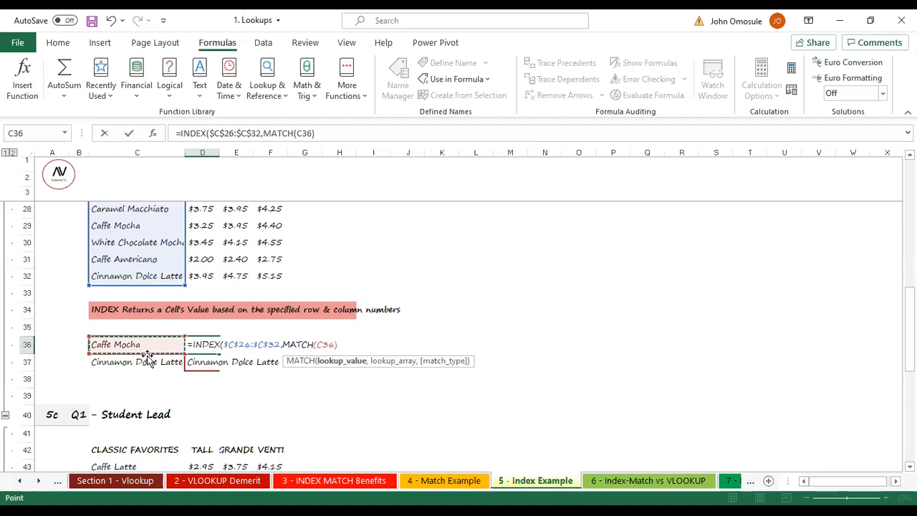
type(",")
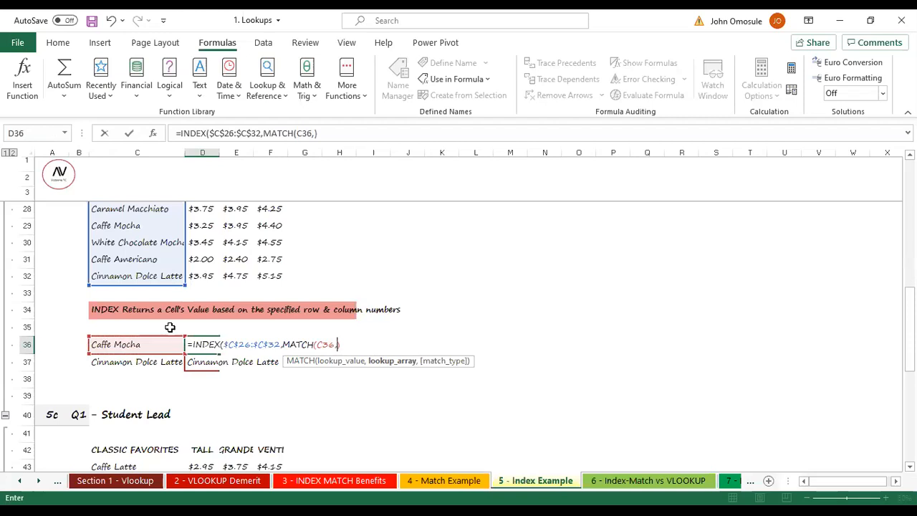
scroll(259, 327, "up", 1)
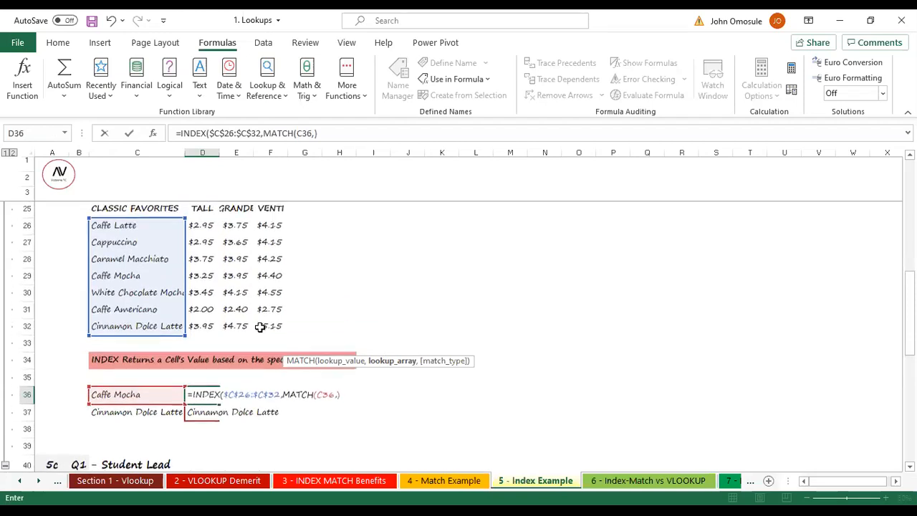
left_click_drag(118, 225, 118, 328)
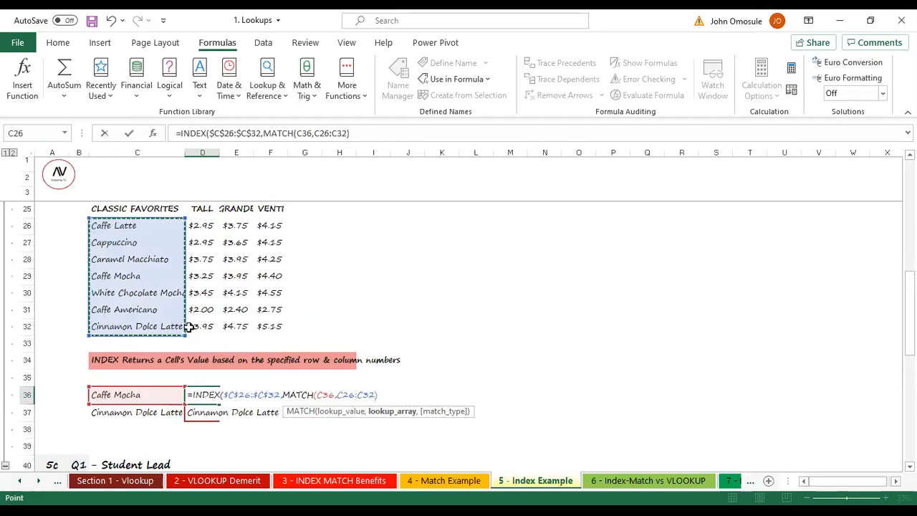
type(",")
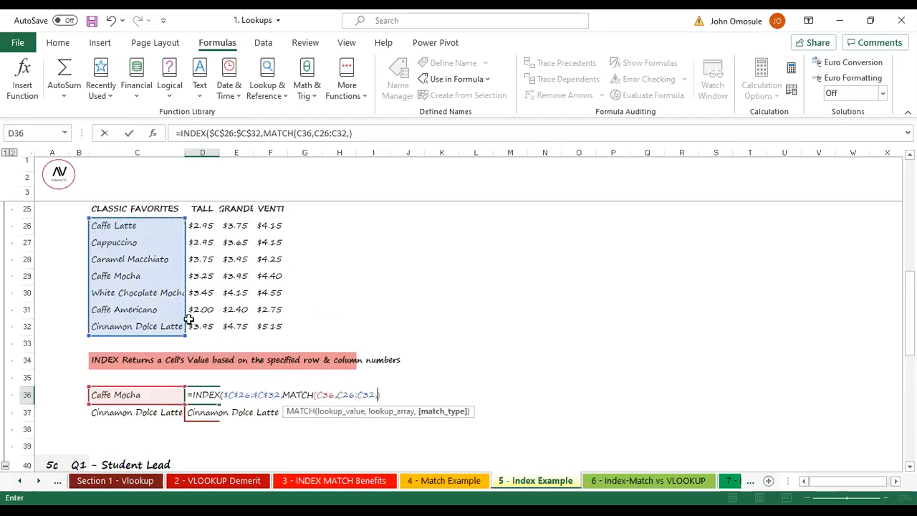
left_click(413, 435)
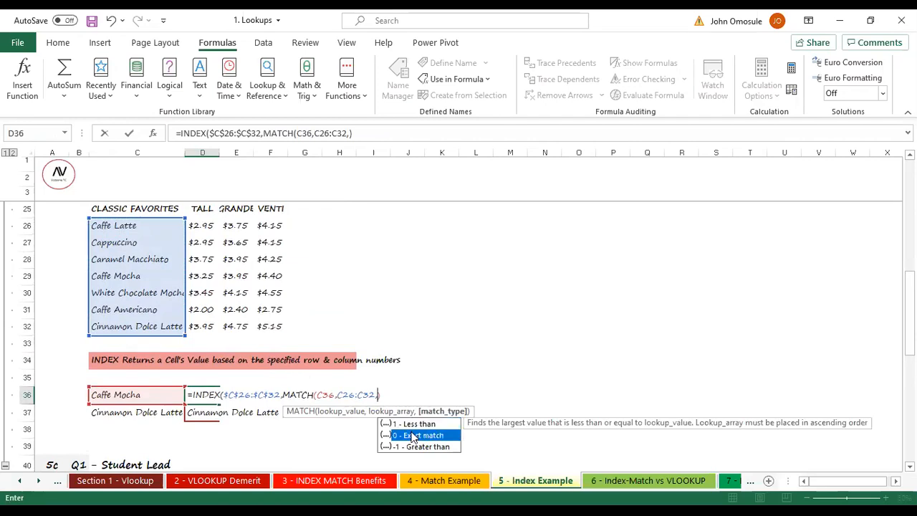
double_click(419, 435)
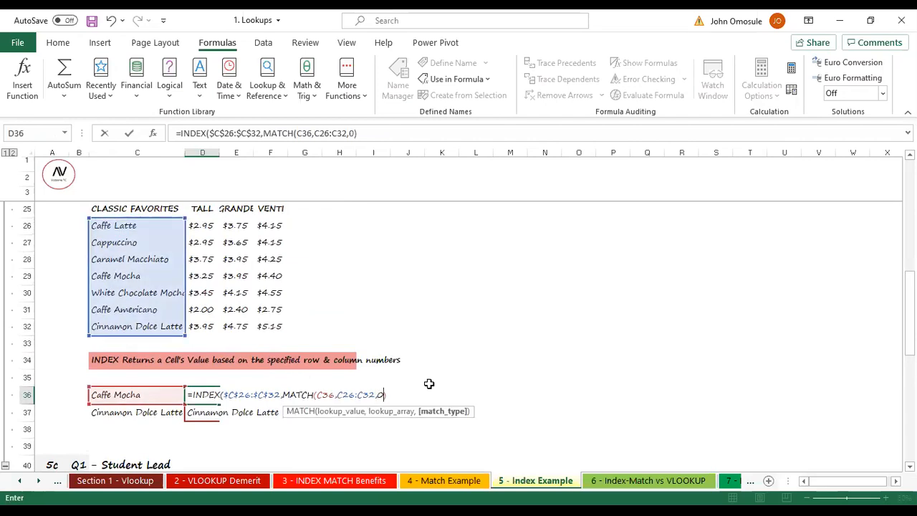
key("Return")
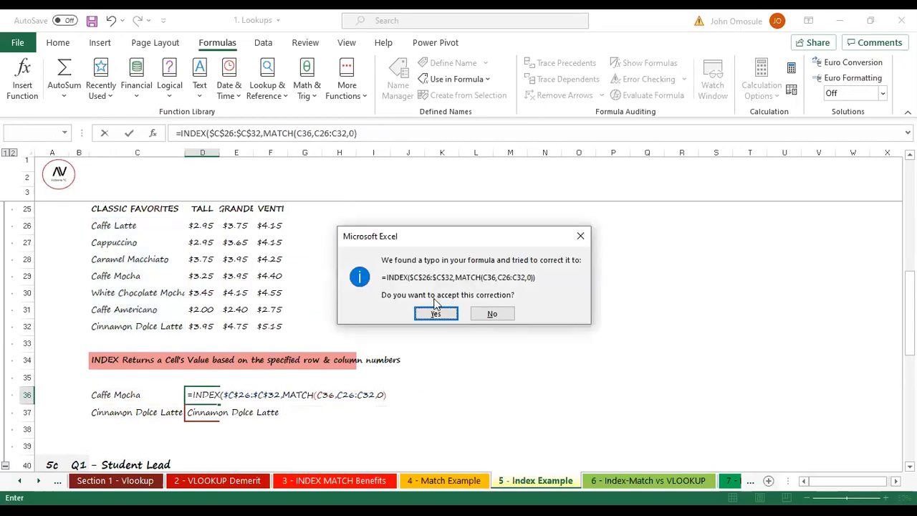
left_click(436, 319)
Make the MATCH lookup array in D36 absolute as $C$26:$C$32.
left_click(203, 398)
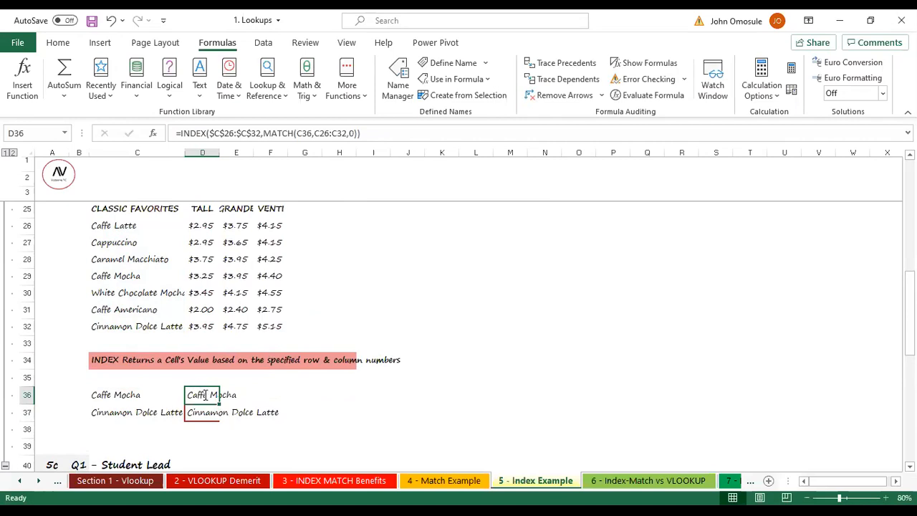
double_click(203, 395)
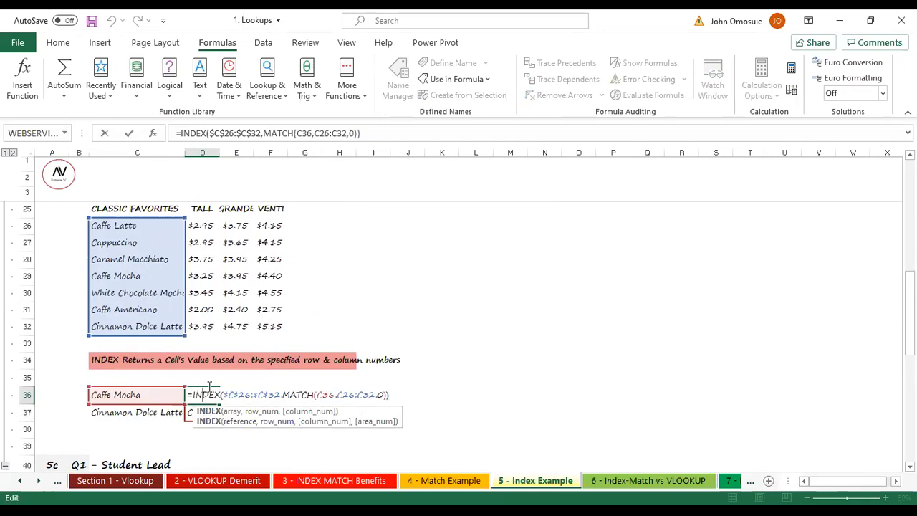
key("Return")
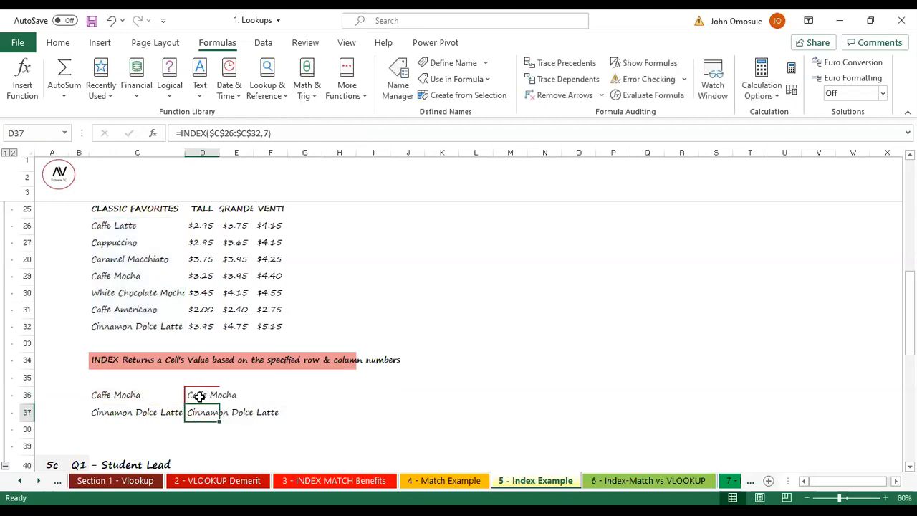
double_click(200, 395)
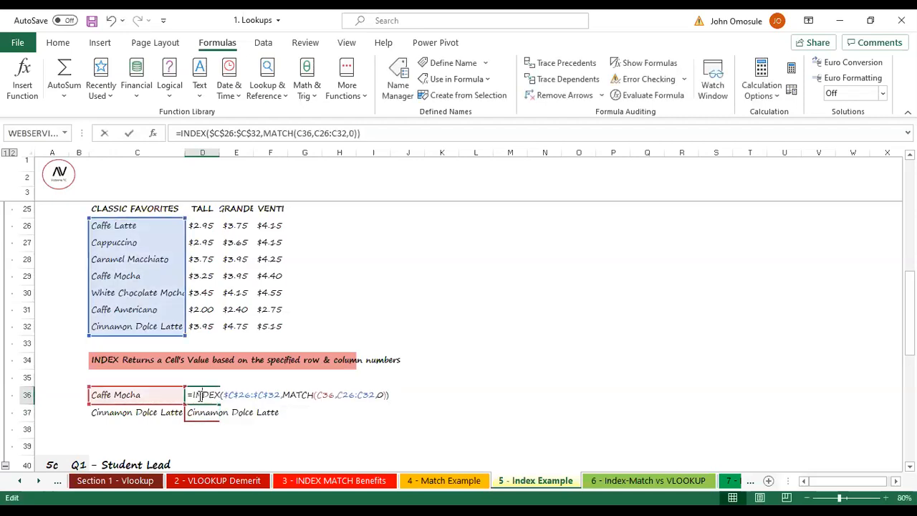
left_click(350, 395)
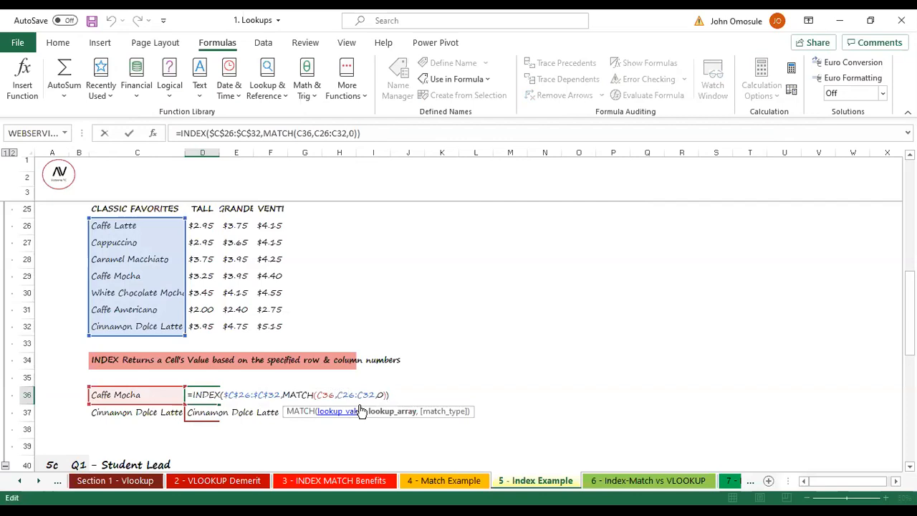
key("F4")
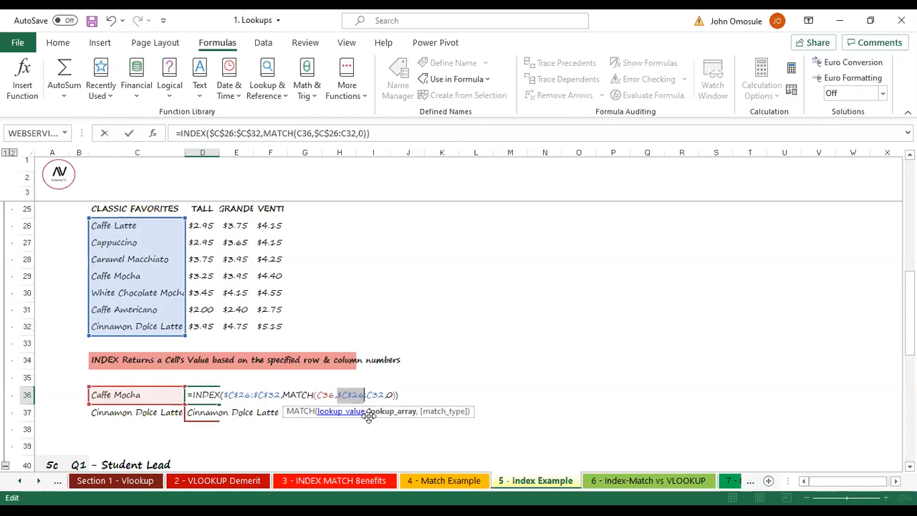
left_click(380, 395)
key("F4")
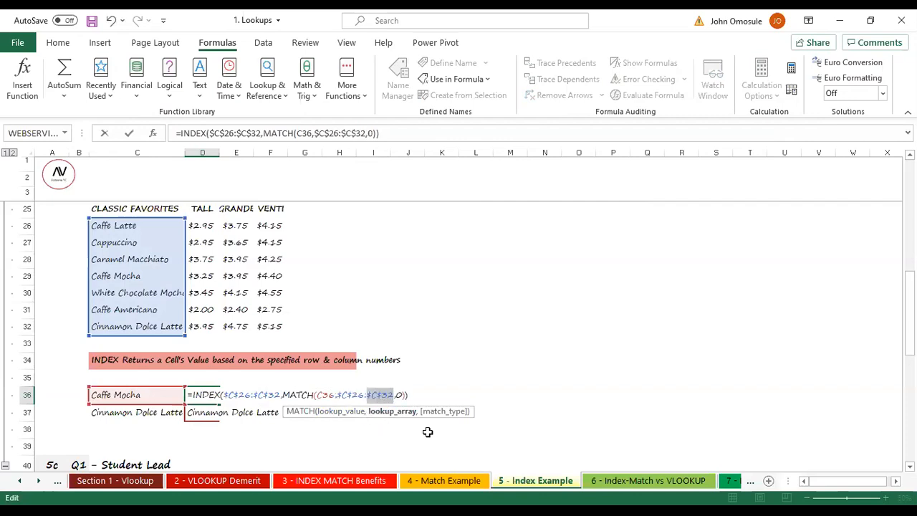
key("Return")
Copy D36's INDEX-MATCH formula down to D37 and check the copied formula's references.
left_click(204, 394)
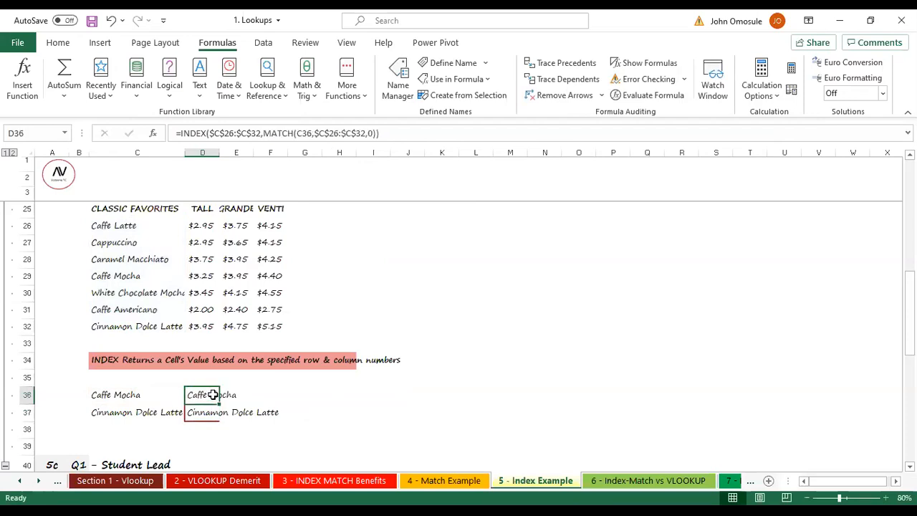
double_click(216, 395)
key("Return")
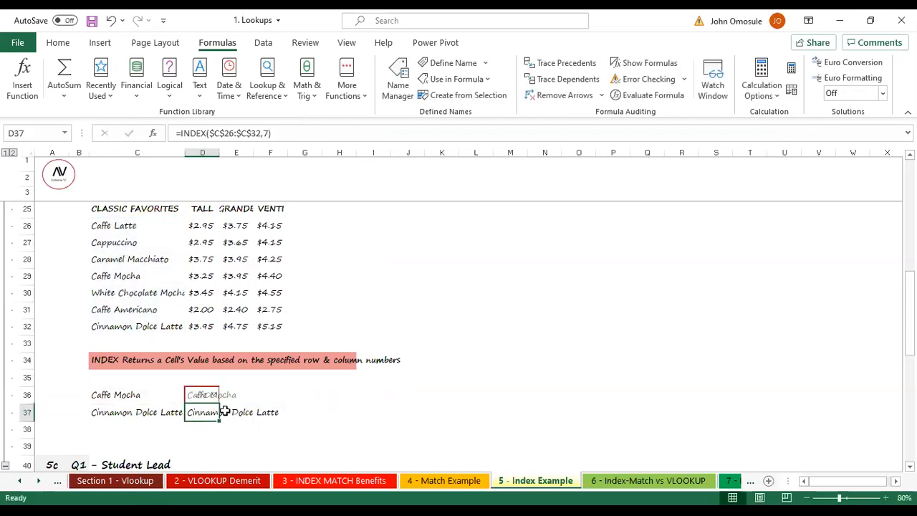
left_click(224, 398)
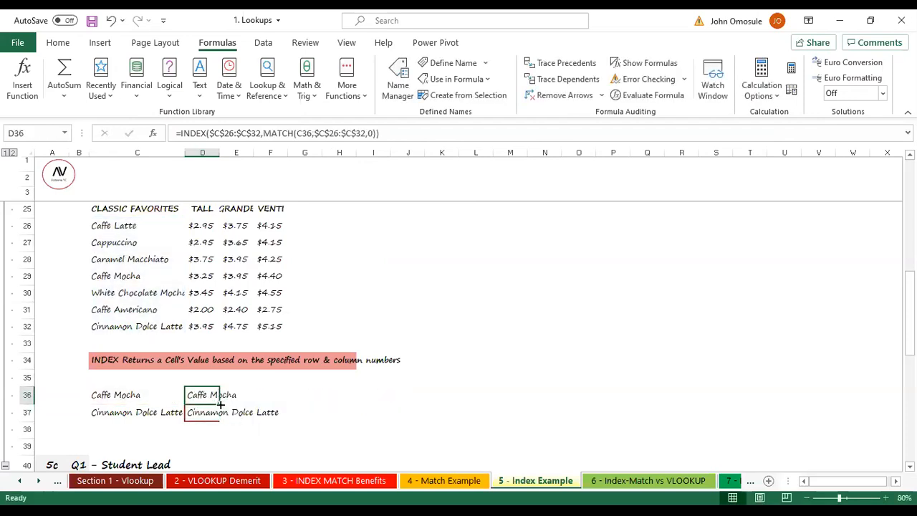
left_click_drag(221, 405, 214, 423)
double_click(200, 414)
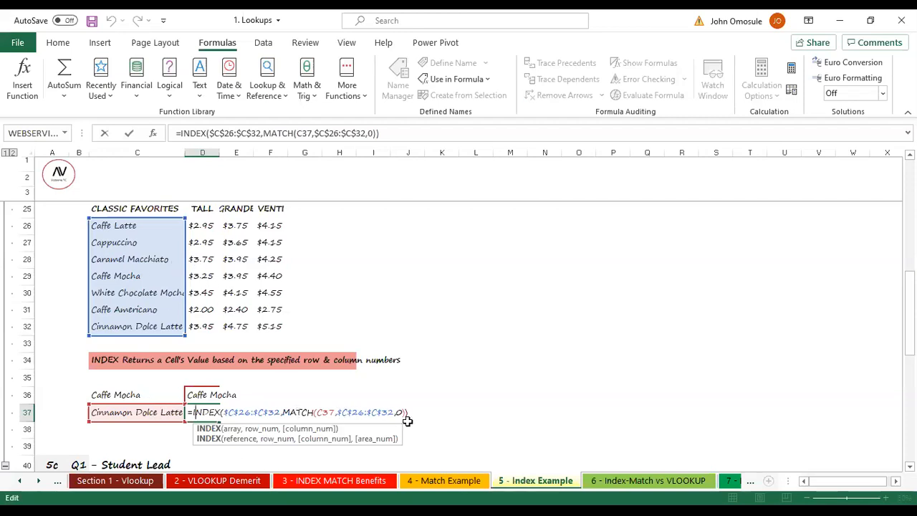
key("Return")
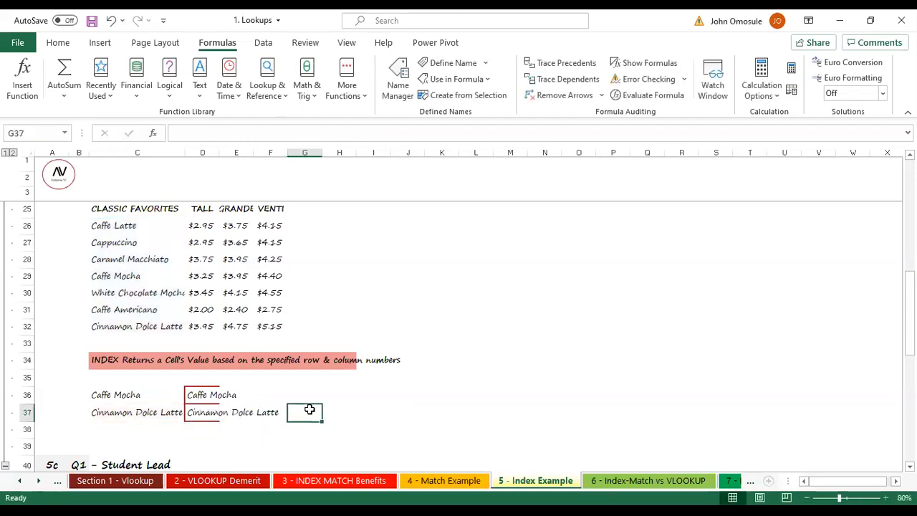
Undo the INDEX-MATCH edits in D36 and D37, including D37's earlier row number change.
left_click(203, 393)
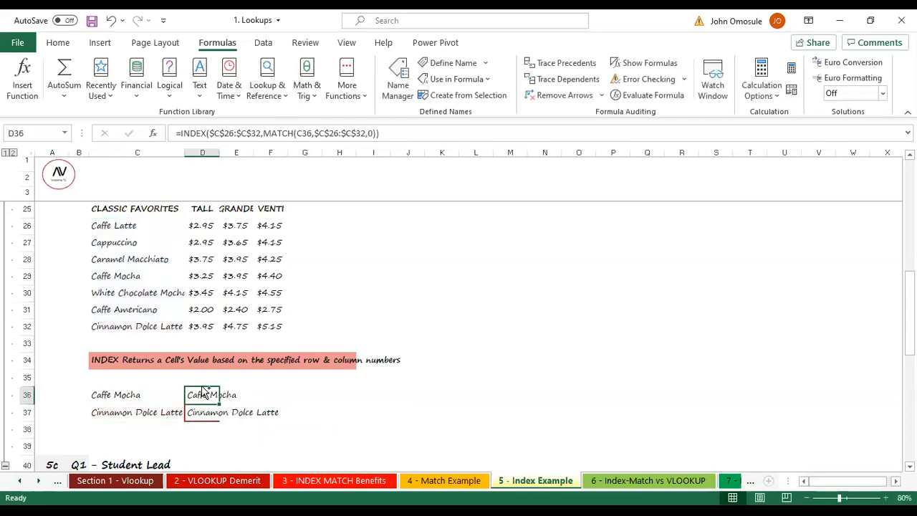
key("ctrl+z")
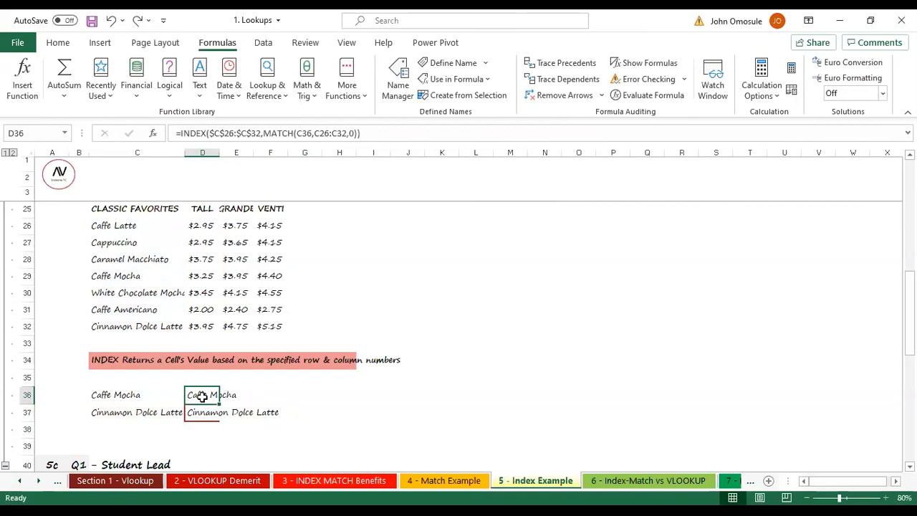
key("ctrl+z")
key("ctrl+z")
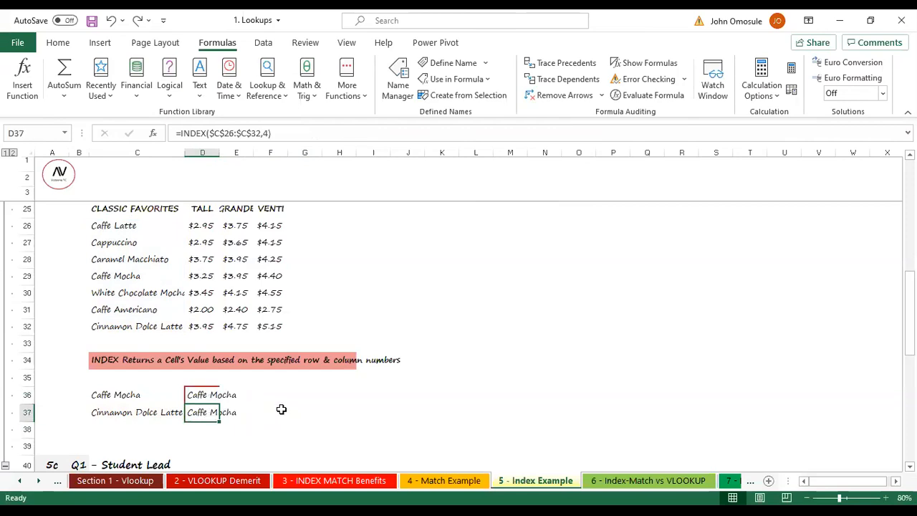
left_click(278, 410)
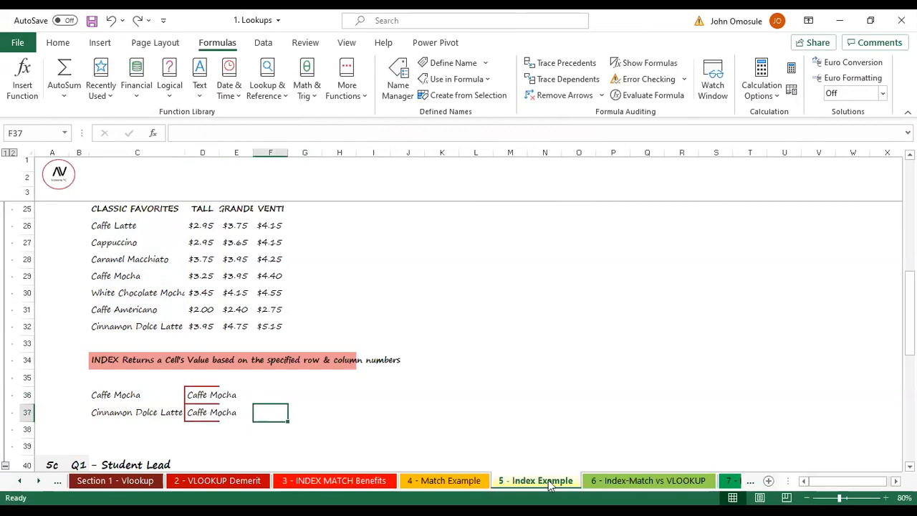
Open the 6 - Index-Match vs VLOOKUP sheet and examine D15's INDEX-MATCH formula with its lookup item and TALL heading.
left_click(639, 483)
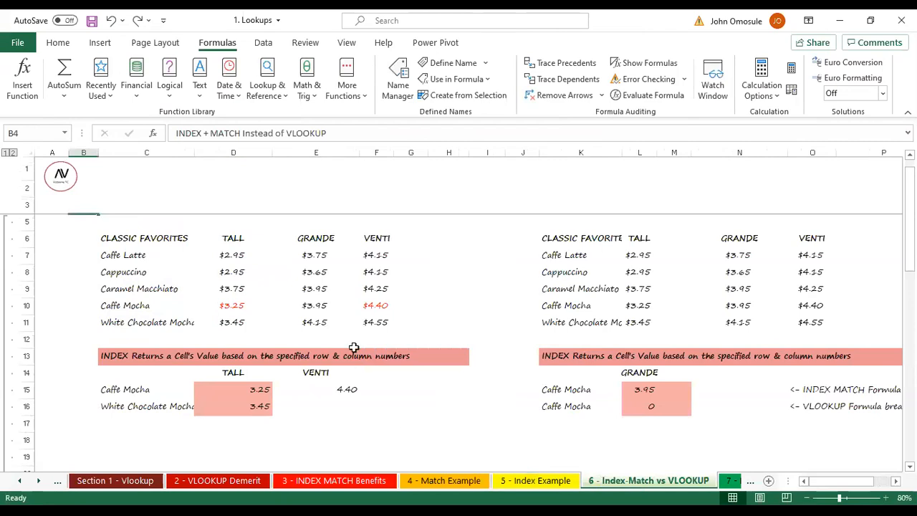
scroll(351, 312, "up", 1)
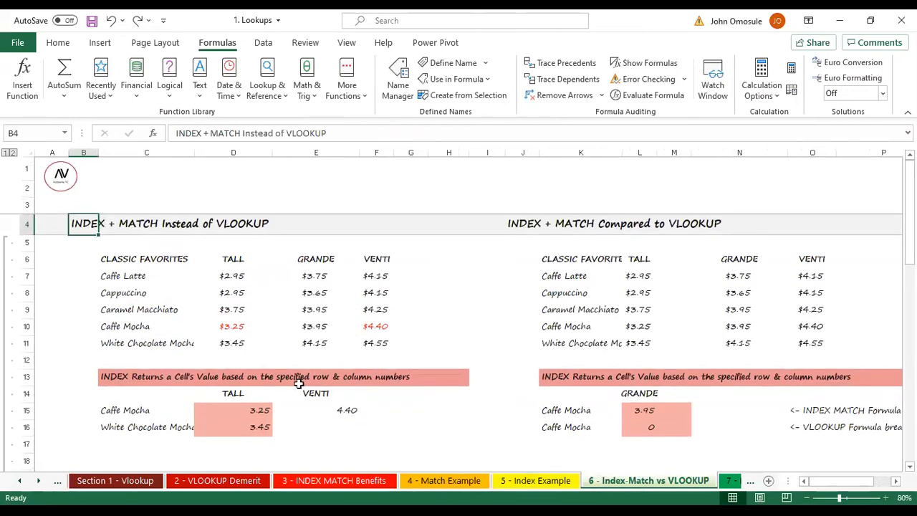
left_click(237, 406)
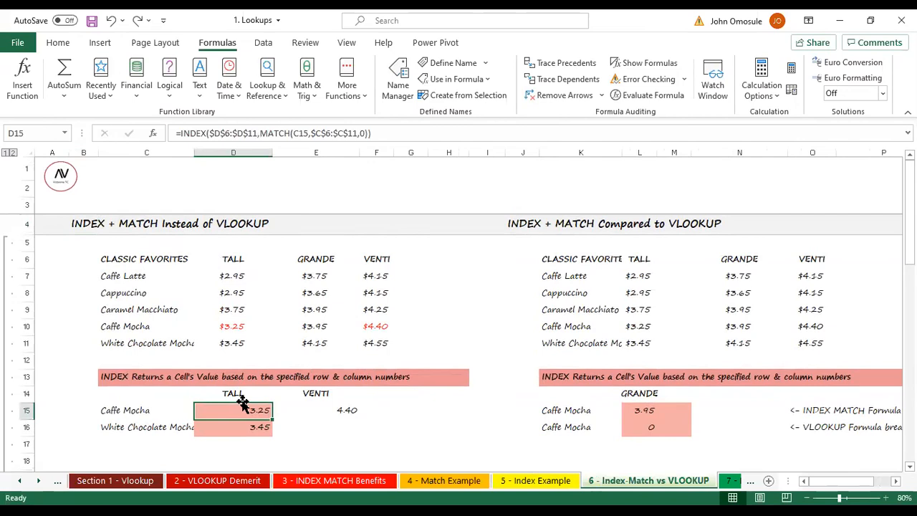
left_click_drag(170, 345, 170, 360)
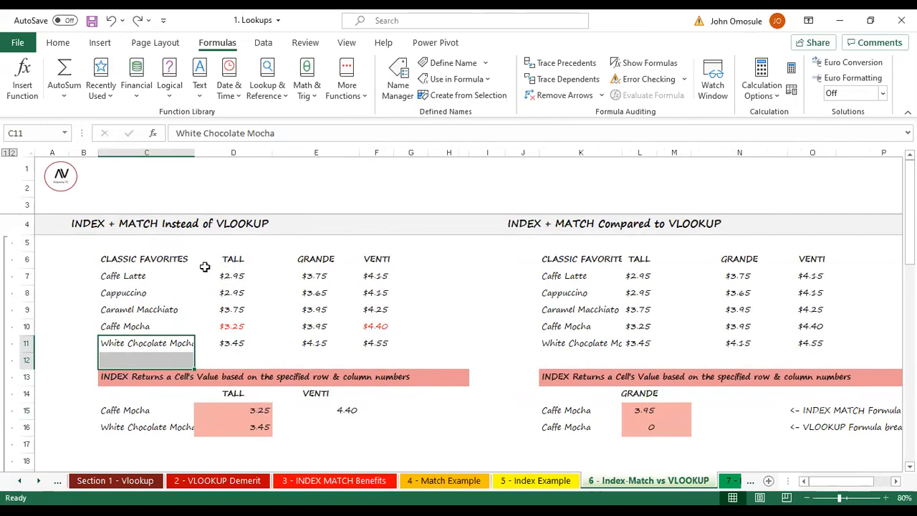
left_click(125, 409)
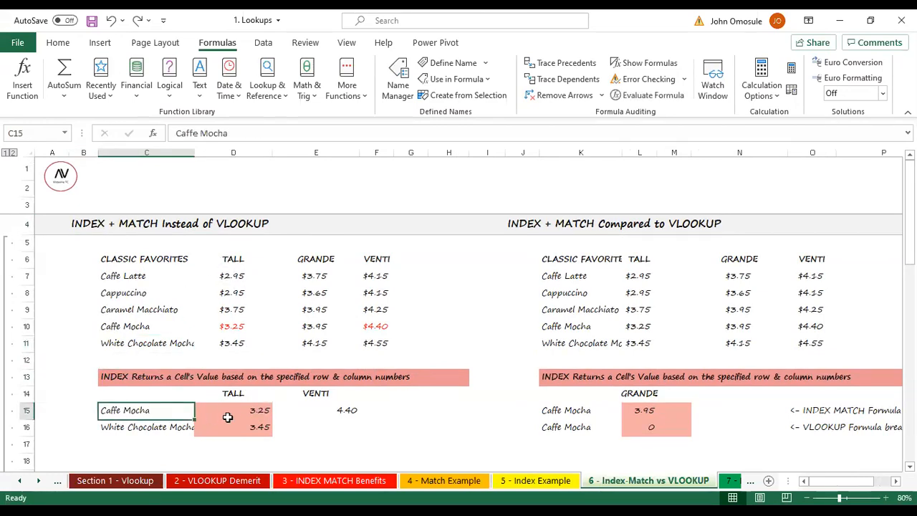
left_click(229, 261)
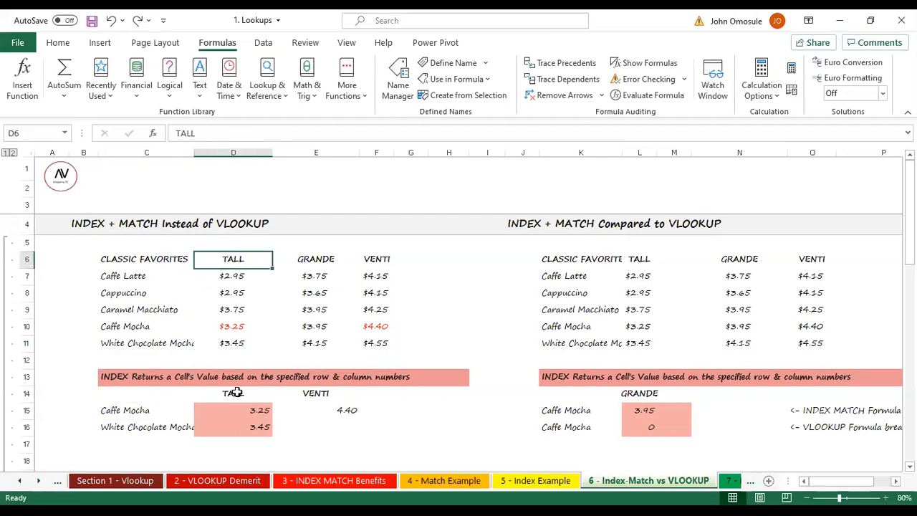
double_click(254, 410)
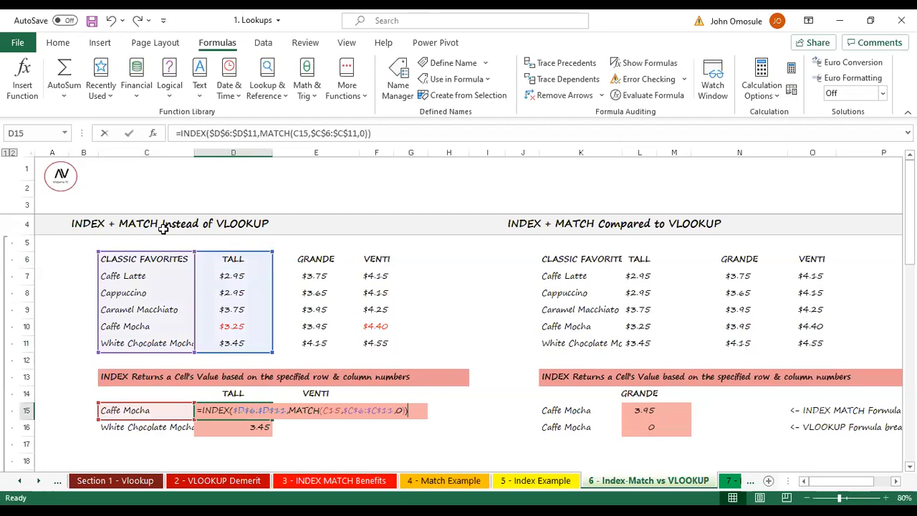
key("Return")
Clear the existing INDEX-MATCH formulas from D15, D16 and E15.
left_click_drag(243, 411, 263, 406)
key("Delete")
key("Down")
key("Down")
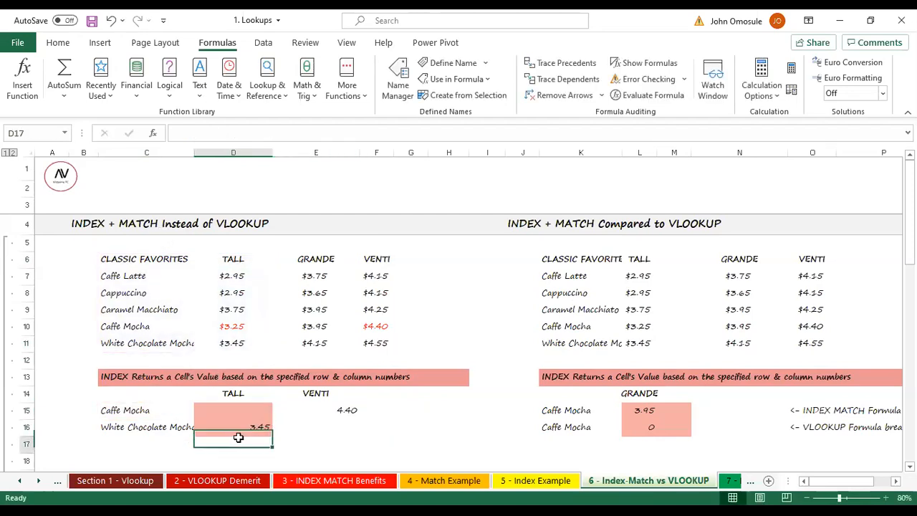
left_click(253, 426)
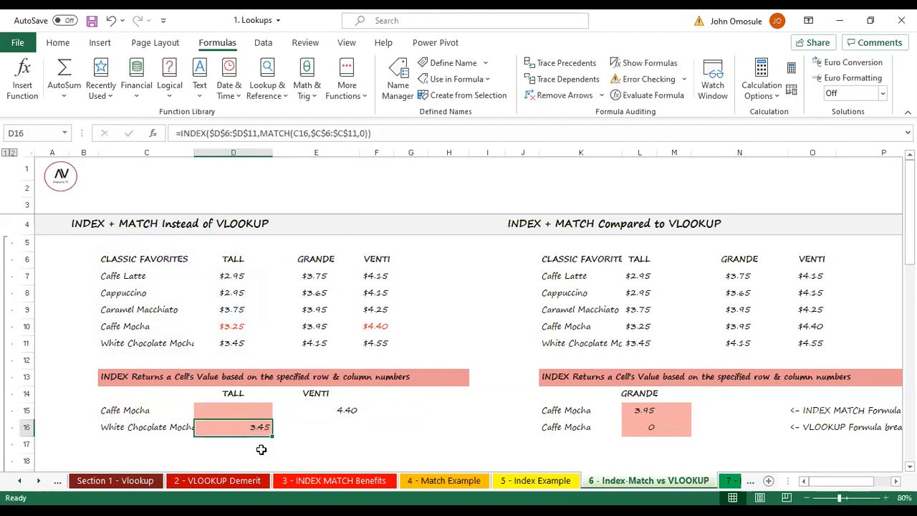
key("BackSpace")
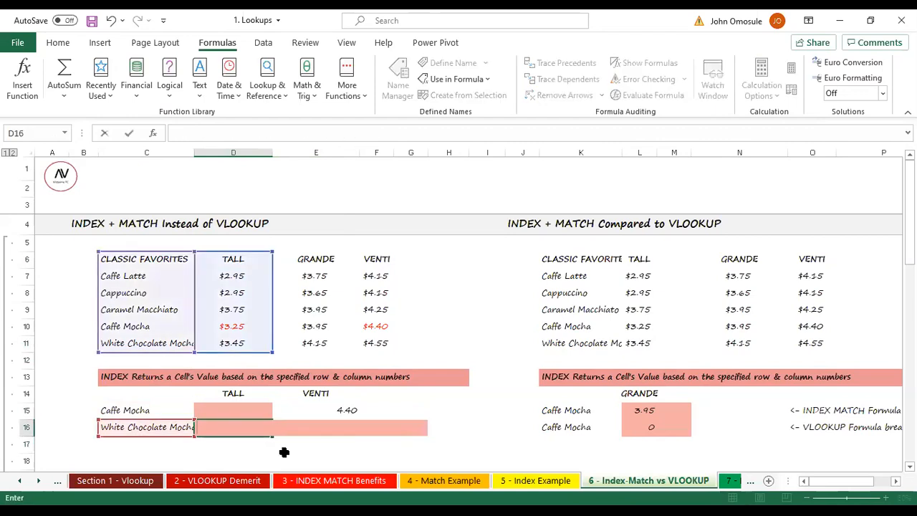
left_click(290, 443)
left_click(328, 412)
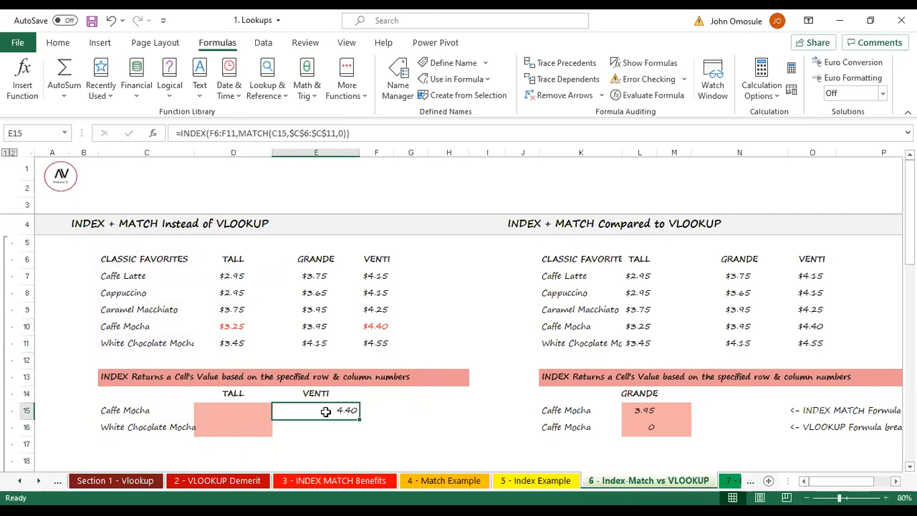
key("Delete")
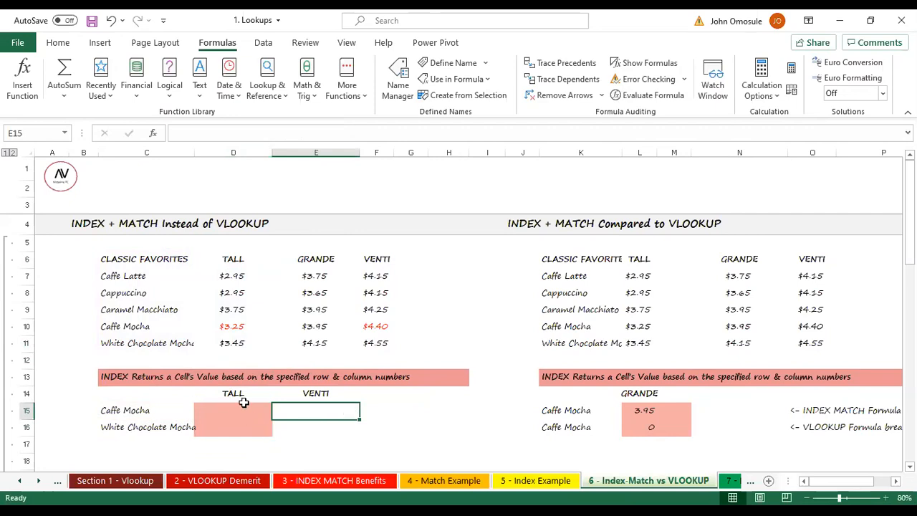
Start an INDEX formula in D15 with the TALL prices as the absolute array $D$7:$D$11.
left_click(242, 414)
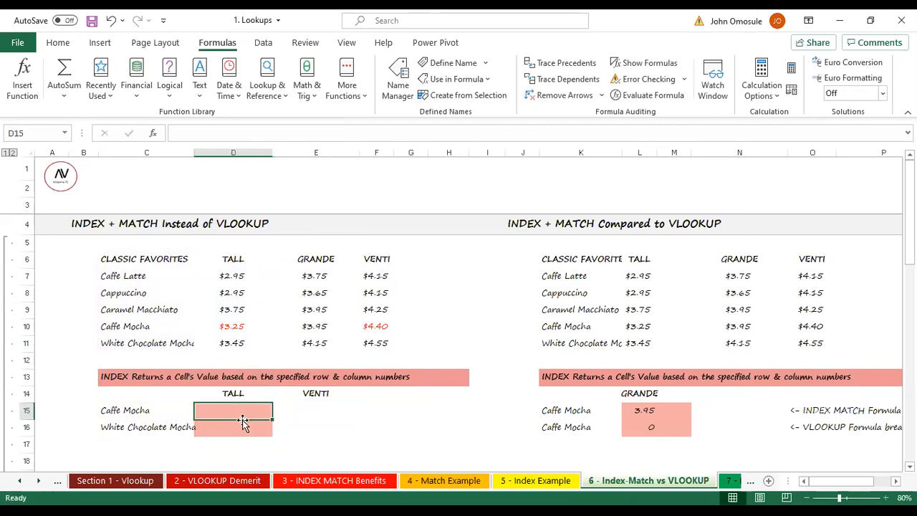
type("=i")
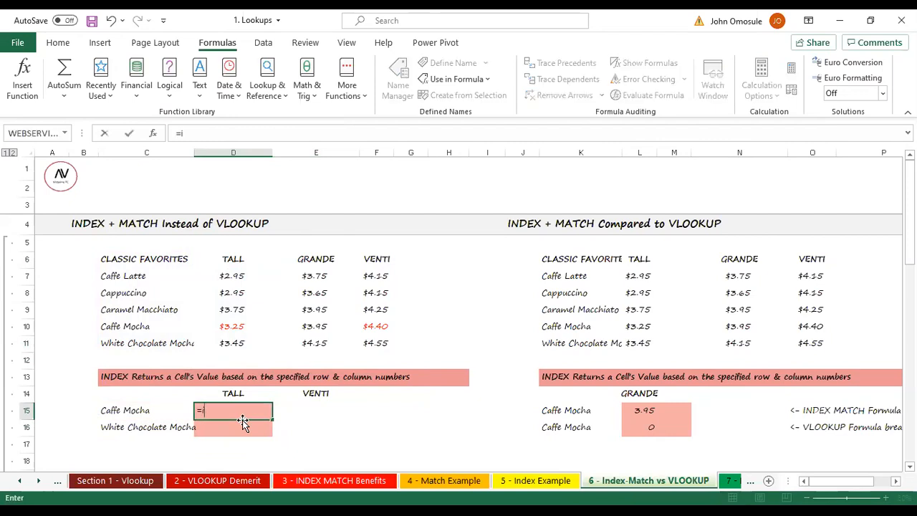
type("ndex")
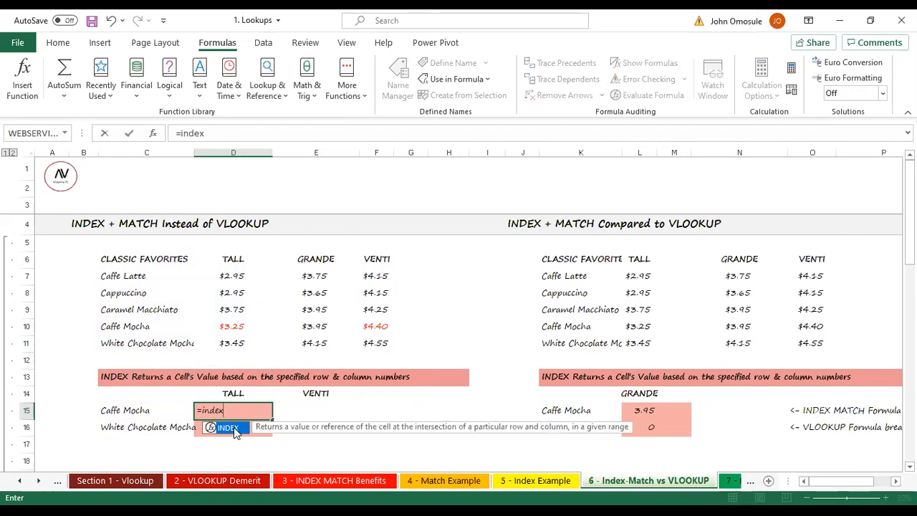
double_click(236, 429)
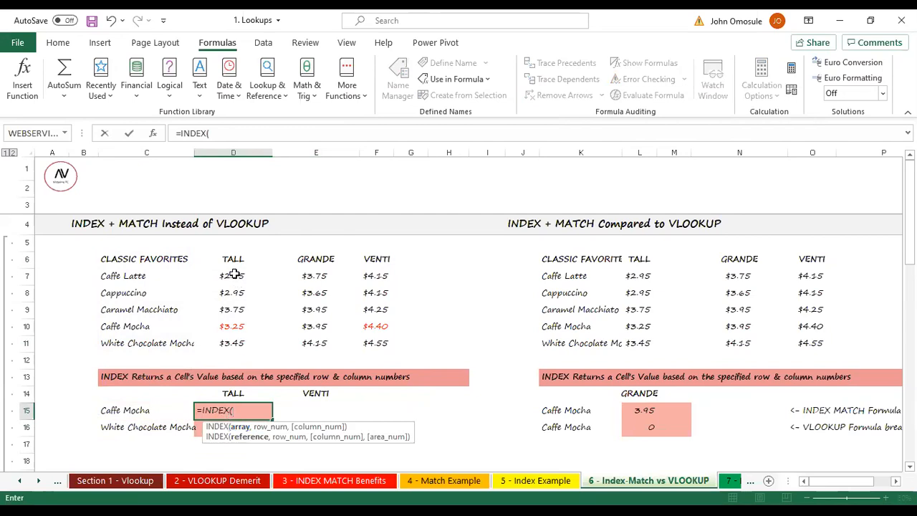
left_click_drag(230, 276, 225, 336)
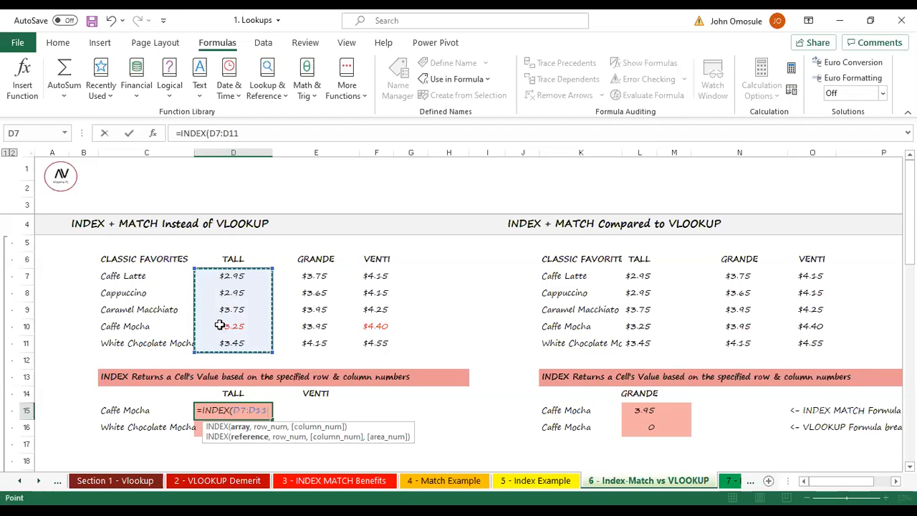
key("F4")
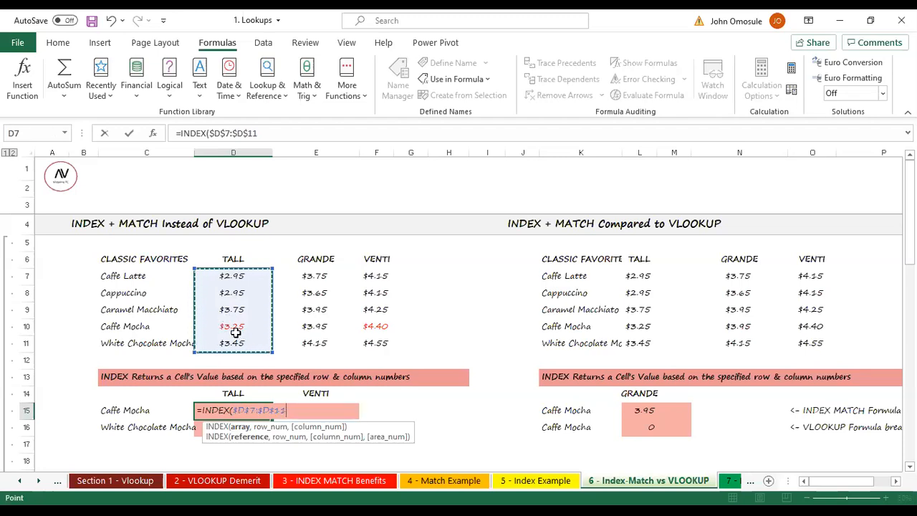
type(",")
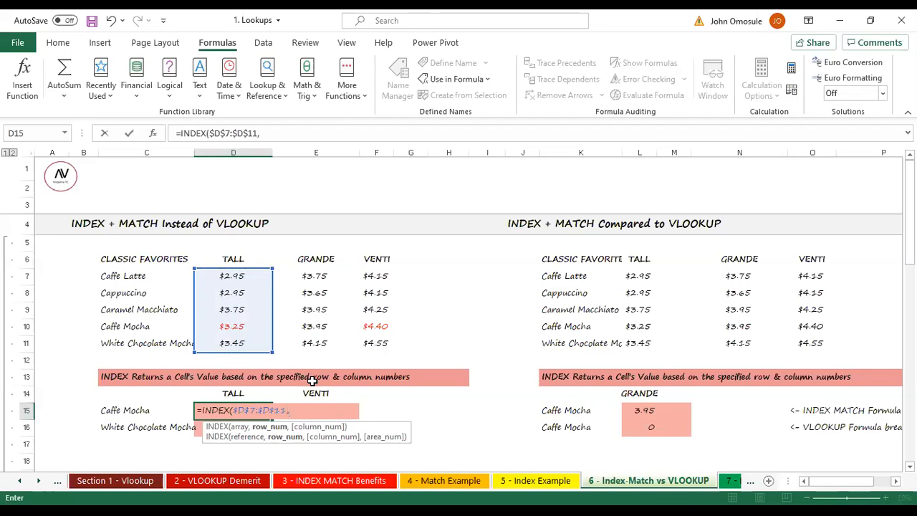
Nest a MATCH as D15's row number with lookup value C15, lookup array C7:C11 and exact match type 0.
type("mat")
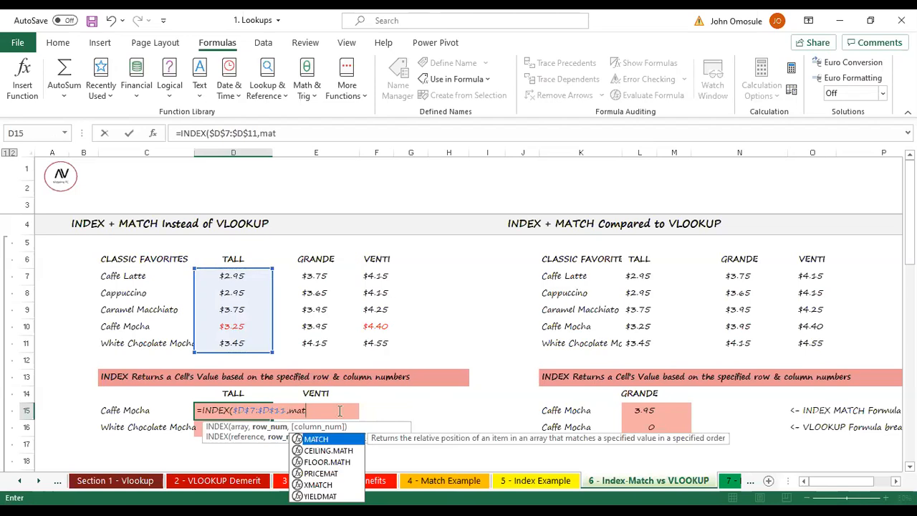
key("Tab")
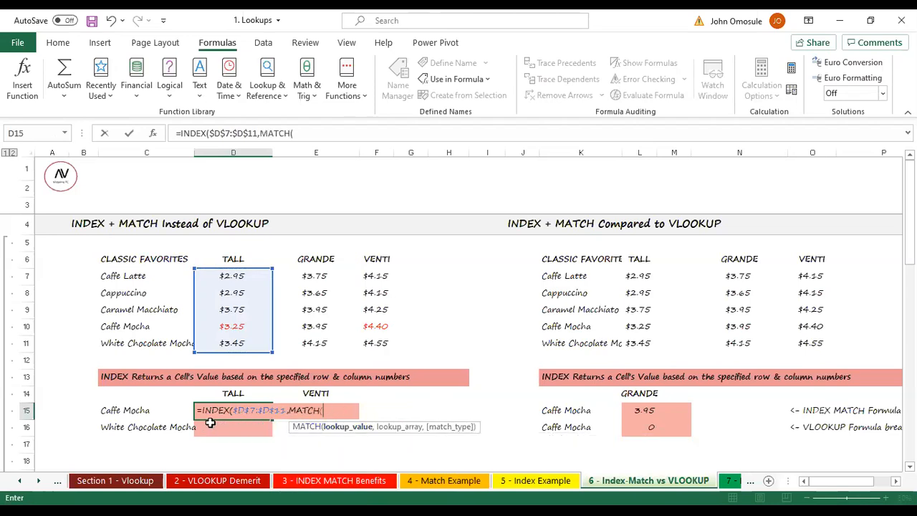
left_click(125, 411)
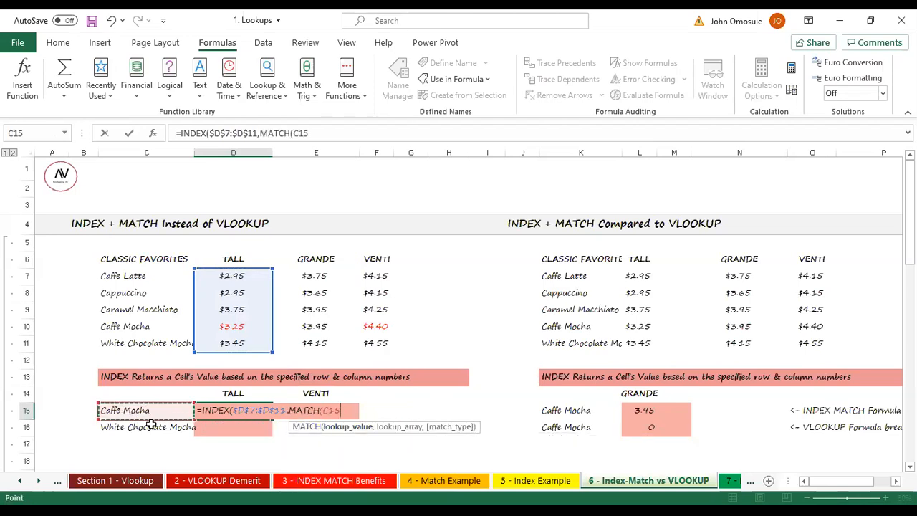
type(",")
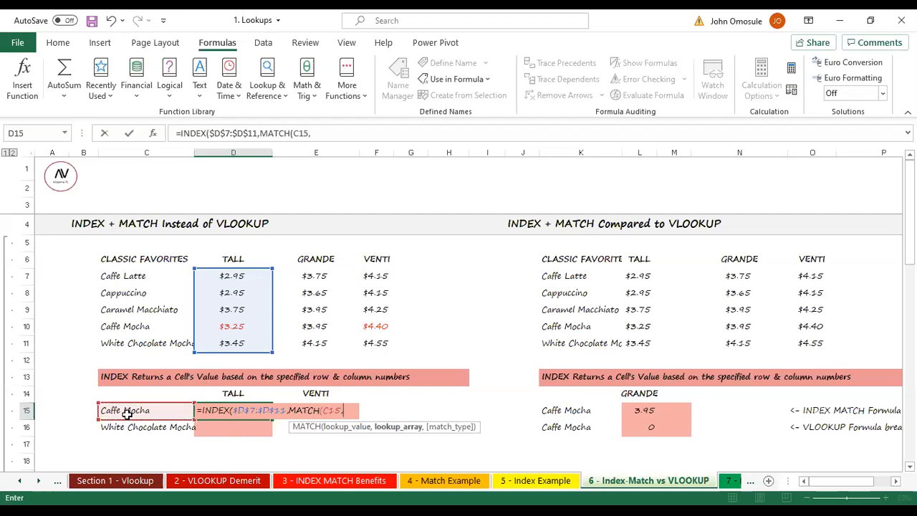
left_click_drag(119, 273, 117, 341)
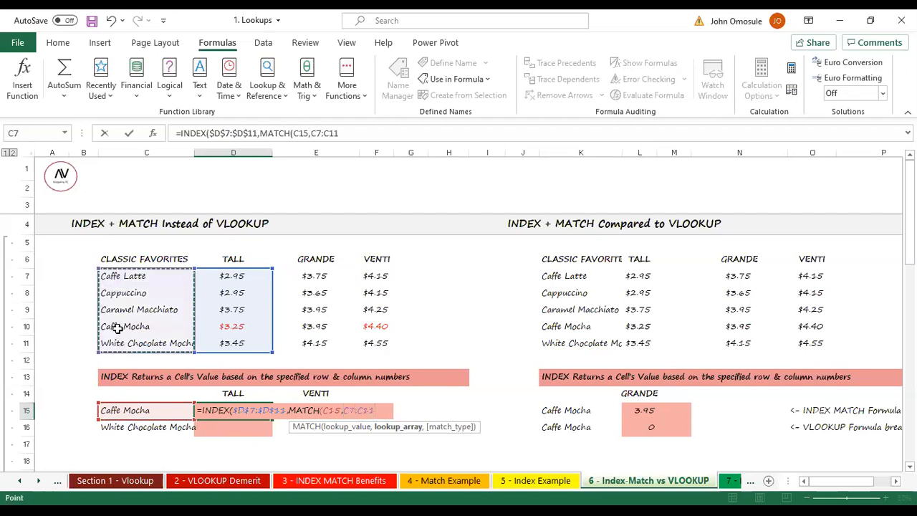
type(",")
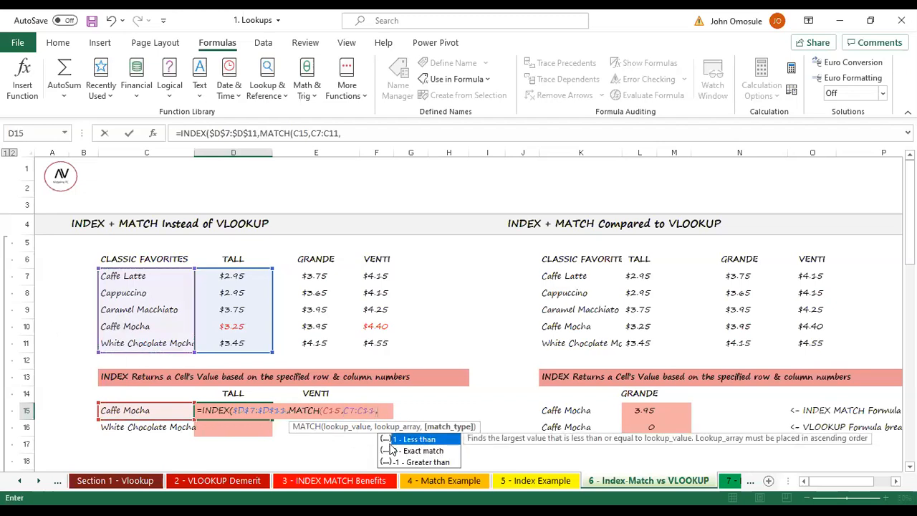
left_click(415, 449)
type("0")
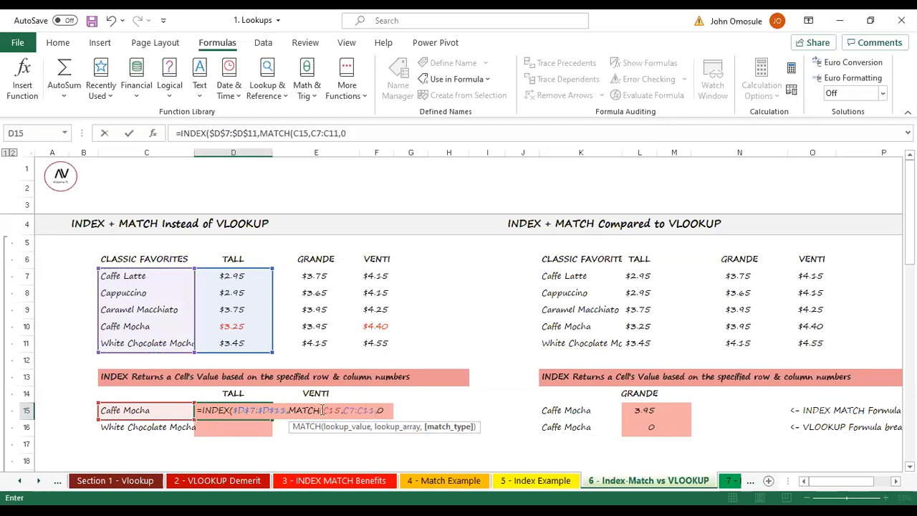
Make D15's MATCH lookup array absolute as $C$7:$C$11 and complete the formula with both closing parentheses.
left_click(327, 408)
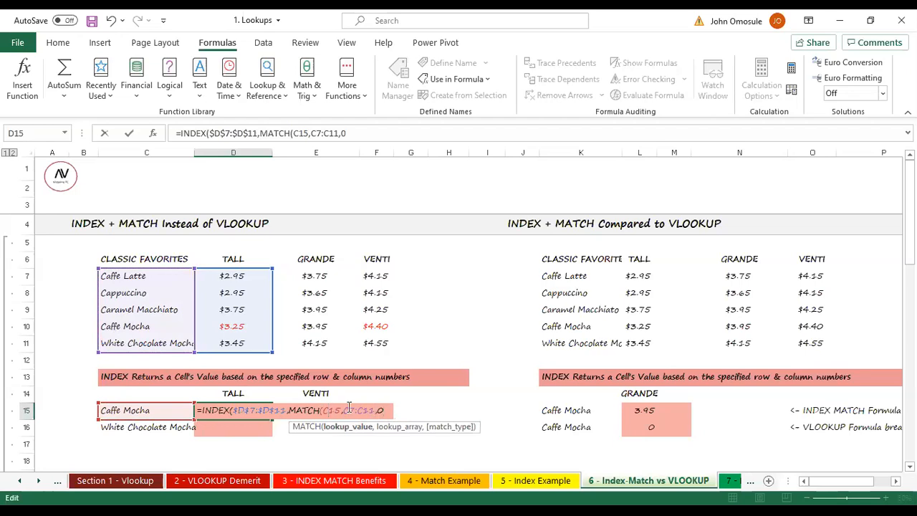
left_click(355, 409)
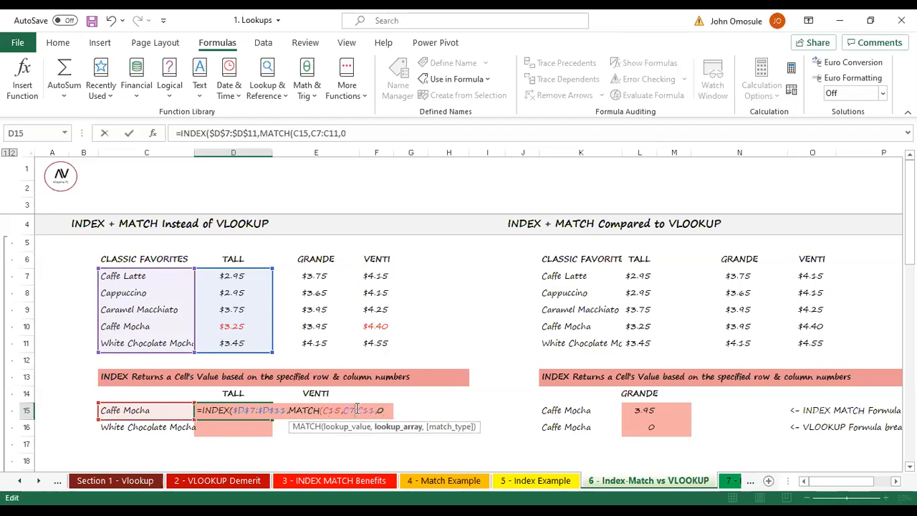
key("F4")
left_click(375, 410)
key("F4")
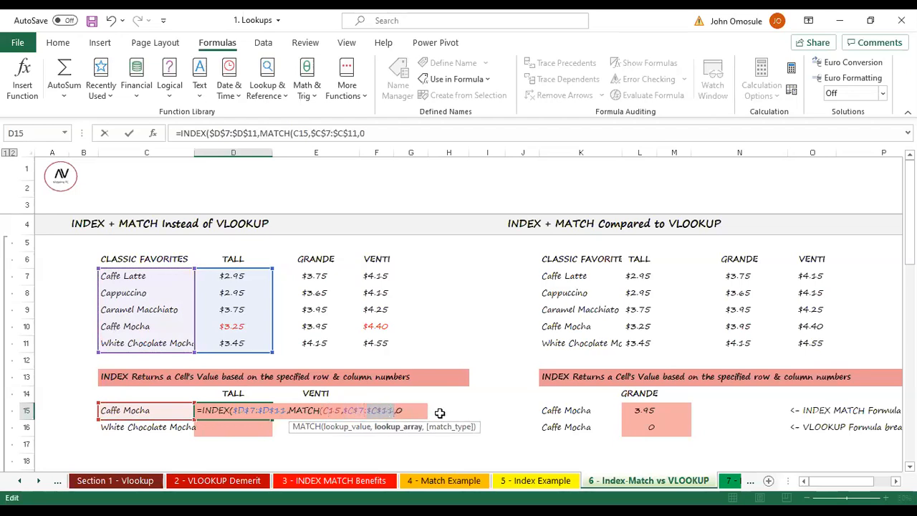
left_click(407, 408)
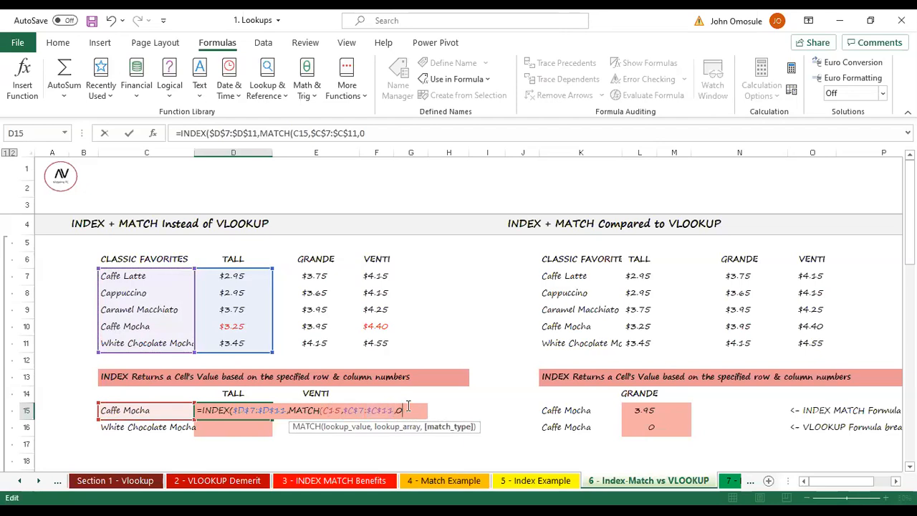
type("))")
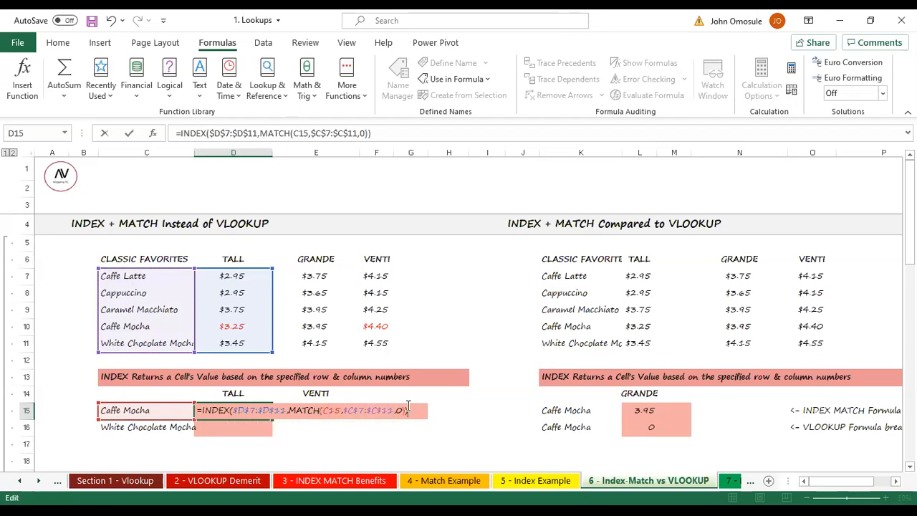
key("Return")
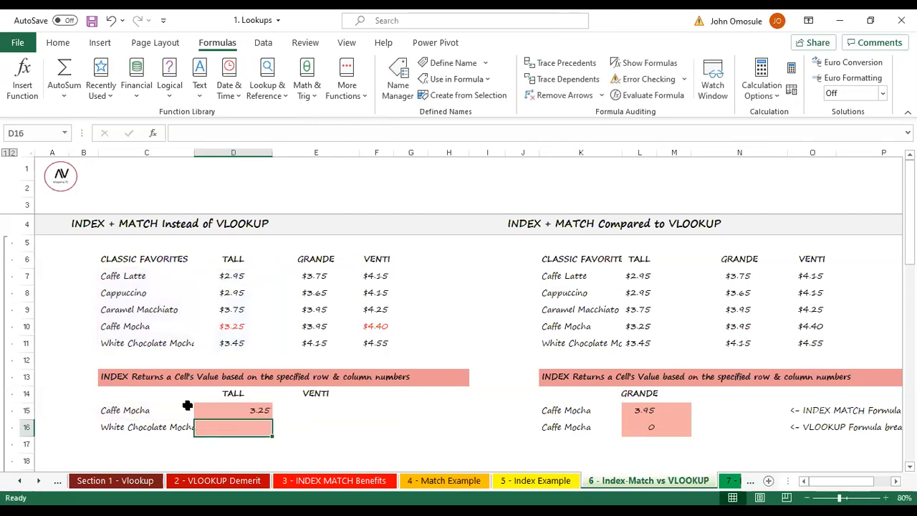
Compare D15's INDEX-MATCH result with Caffe Mocha's TALL price in D10.
left_click(249, 410)
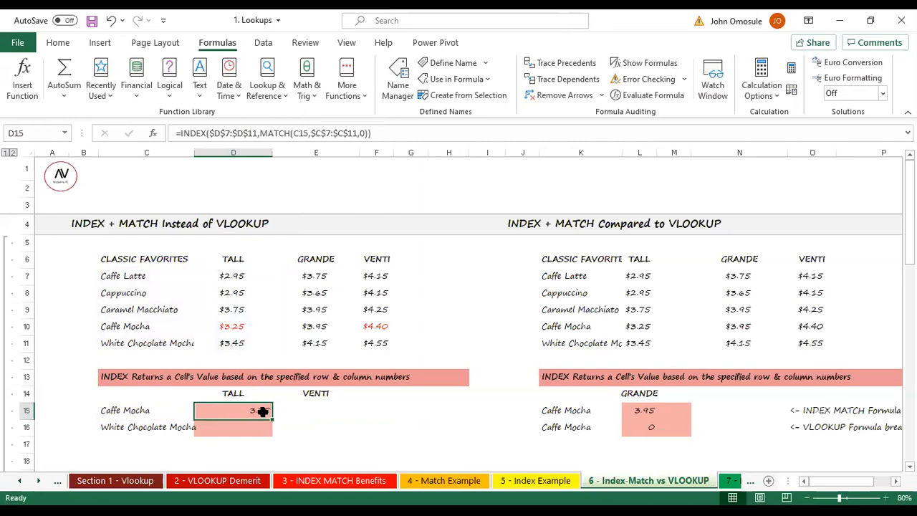
left_click(233, 323)
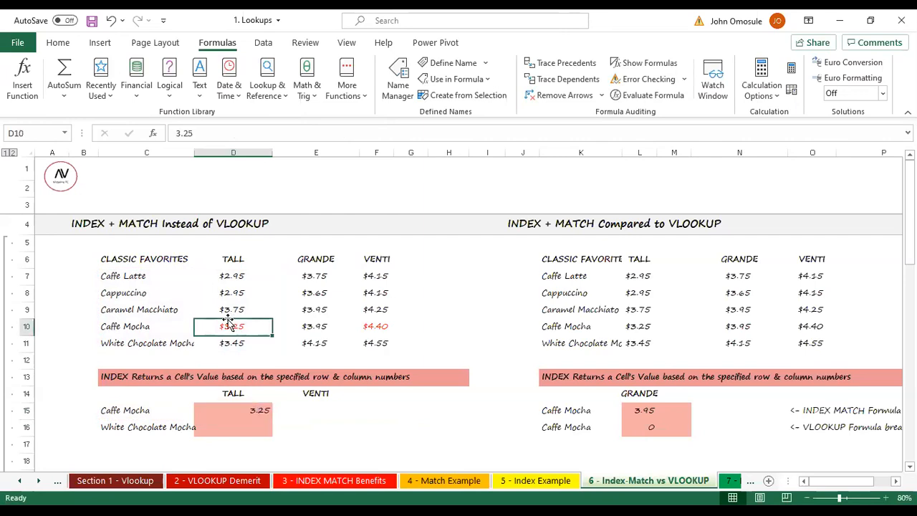
left_click(246, 407)
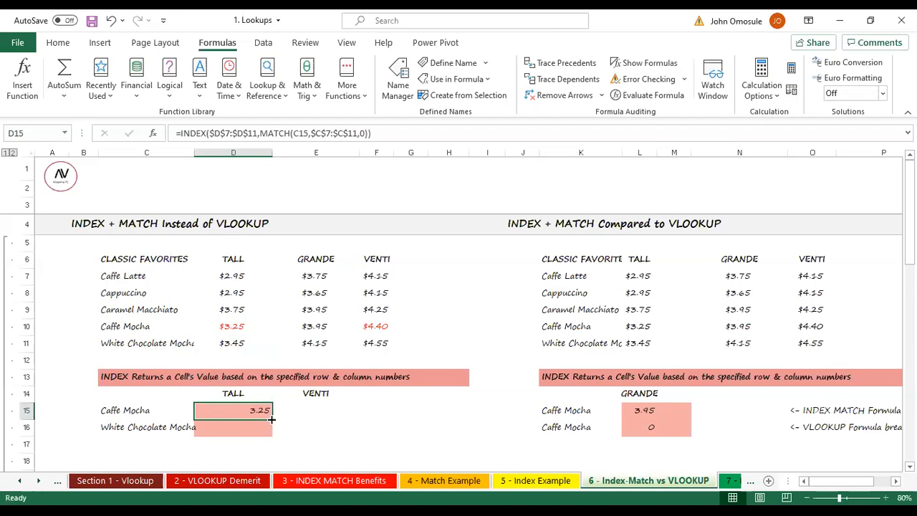
Copy D15's INDEX-MATCH formula down to D16 for White Chocolate Mocha and check the references in D15.
left_click_drag(274, 421, 258, 430)
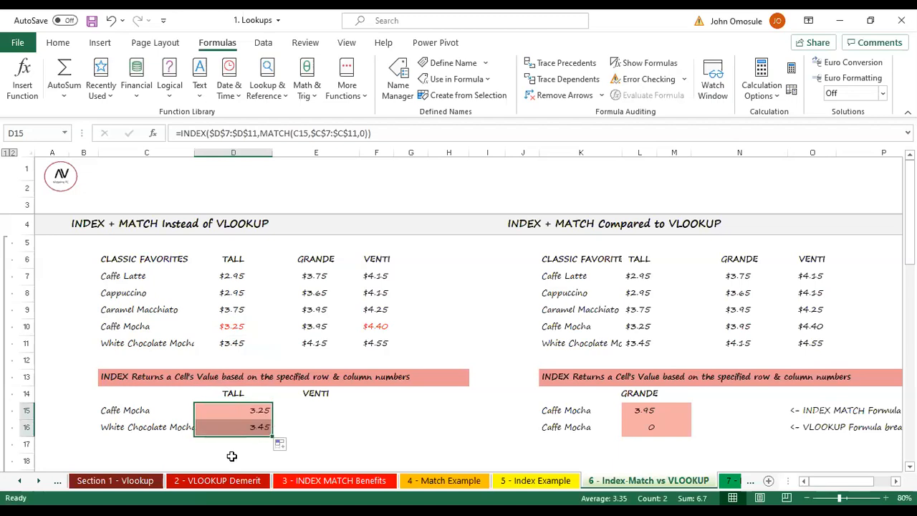
left_click(256, 428)
left_click(246, 407)
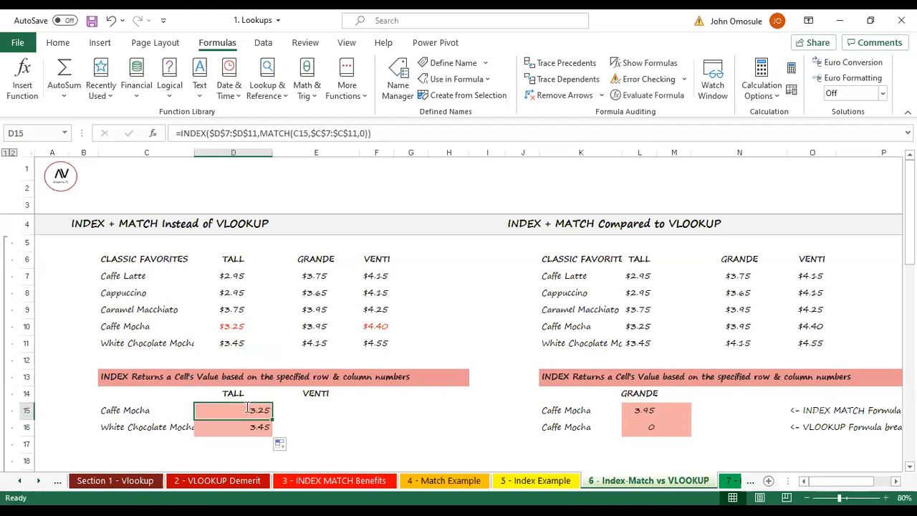
double_click(247, 408)
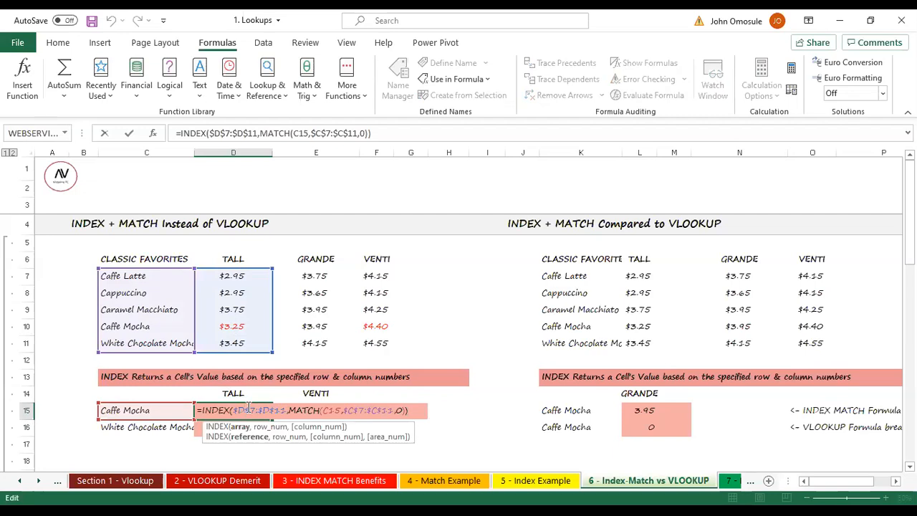
key("Return")
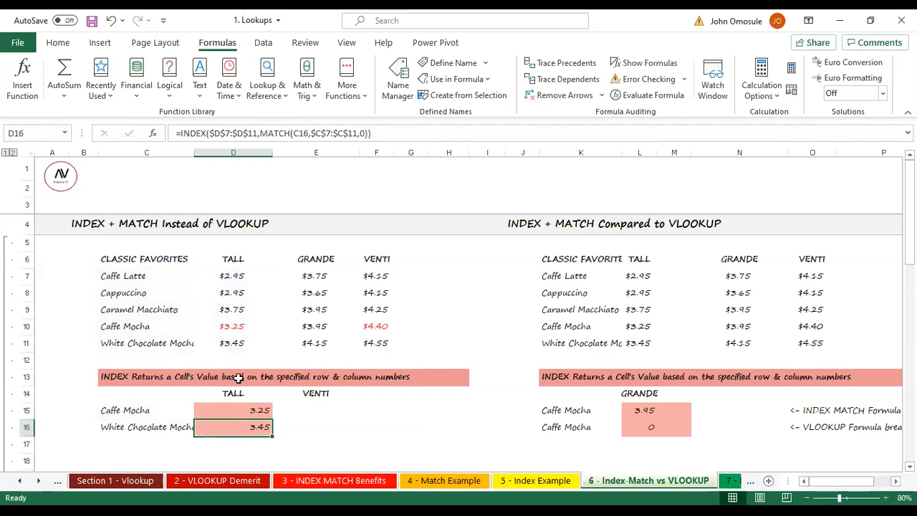
Look over the INDEX/MATCH left-lookup and row-and-column examples further down the sheet, then return to the price table.
scroll(238, 377, "down", 9)
scroll(241, 375, "up", 8)
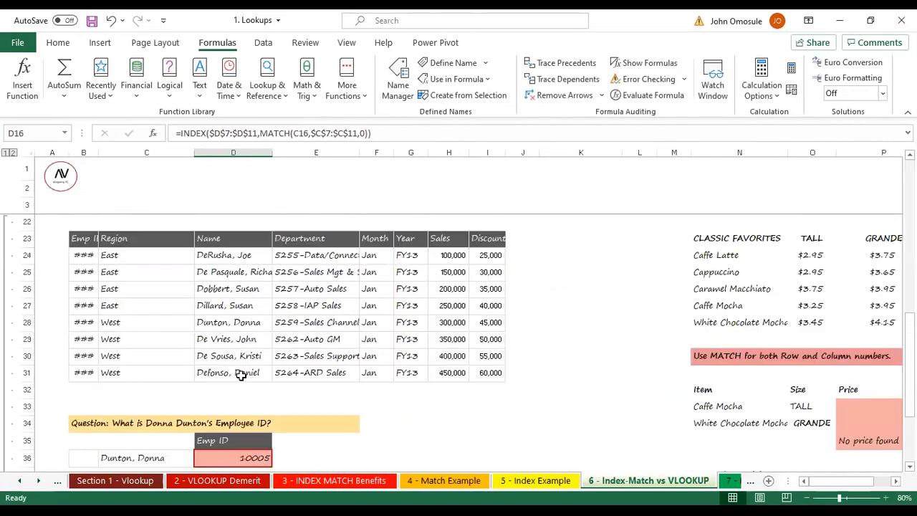
scroll(238, 344, "down", 3)
scroll(238, 344, "down", 3)
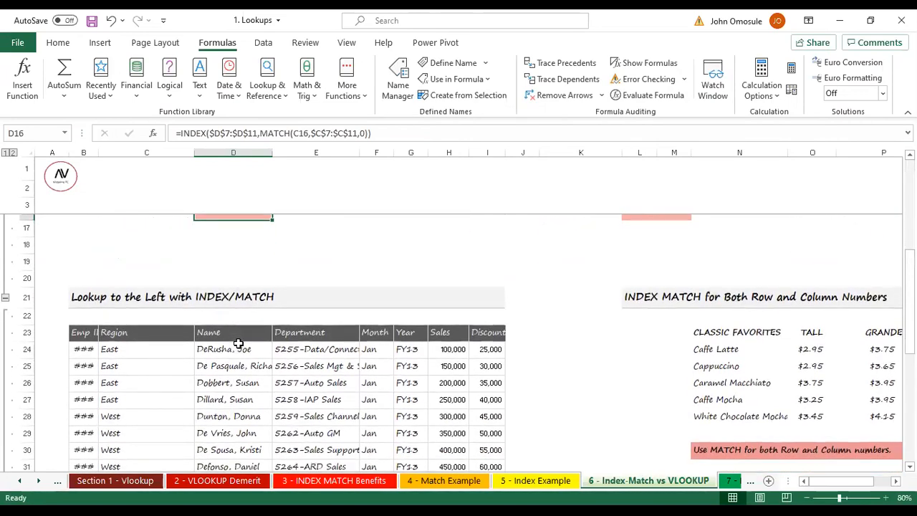
scroll(239, 343, "up", 5)
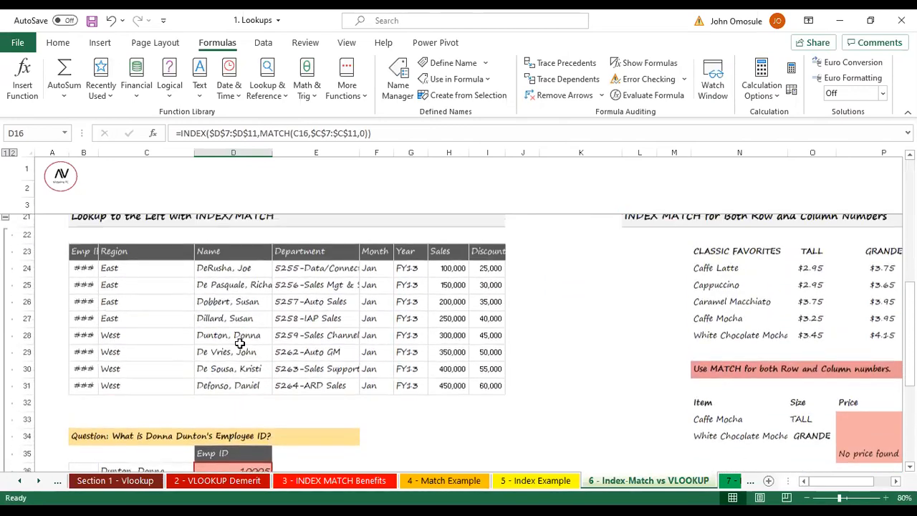
scroll(240, 343, "down", 6)
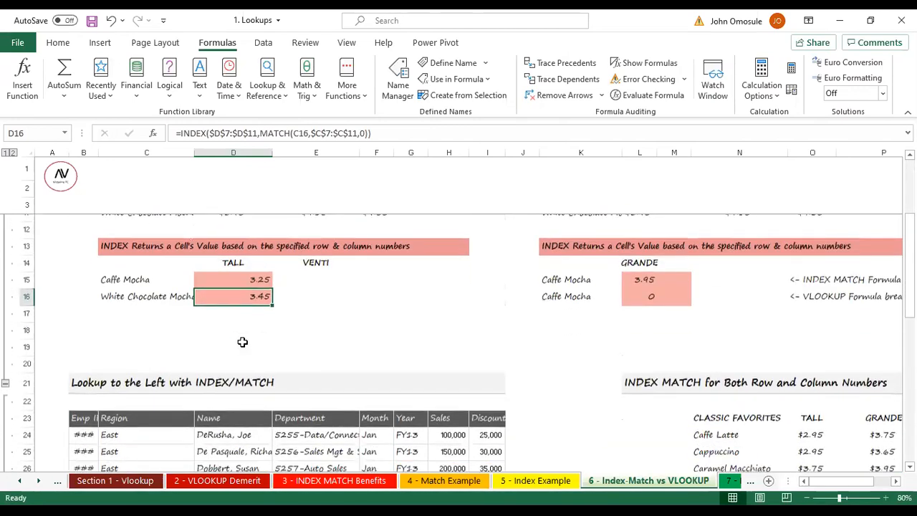
scroll(217, 262, "up", 8)
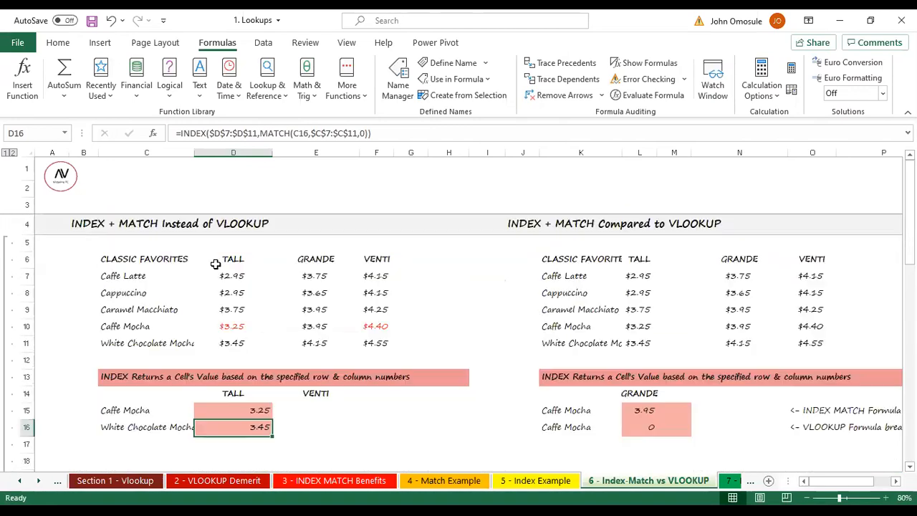
Insert a blank column before the TALL price column D.
left_click(207, 150)
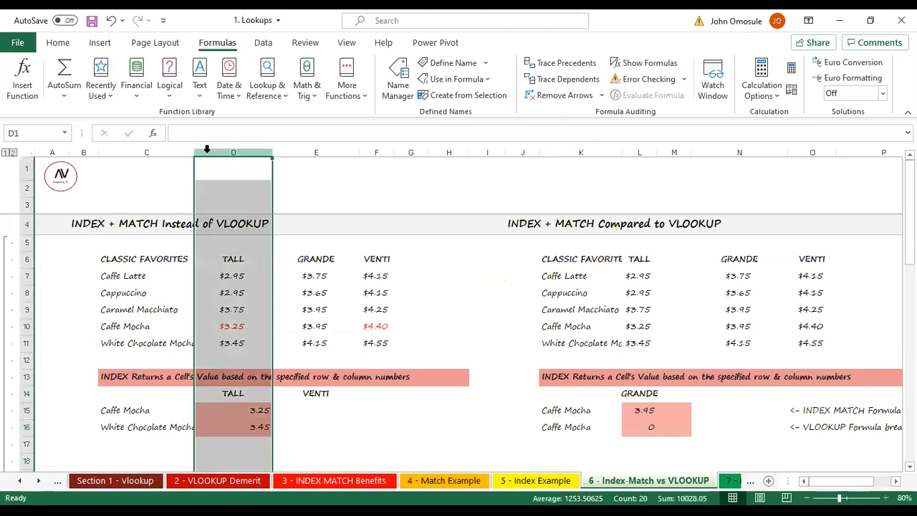
right_click(208, 153)
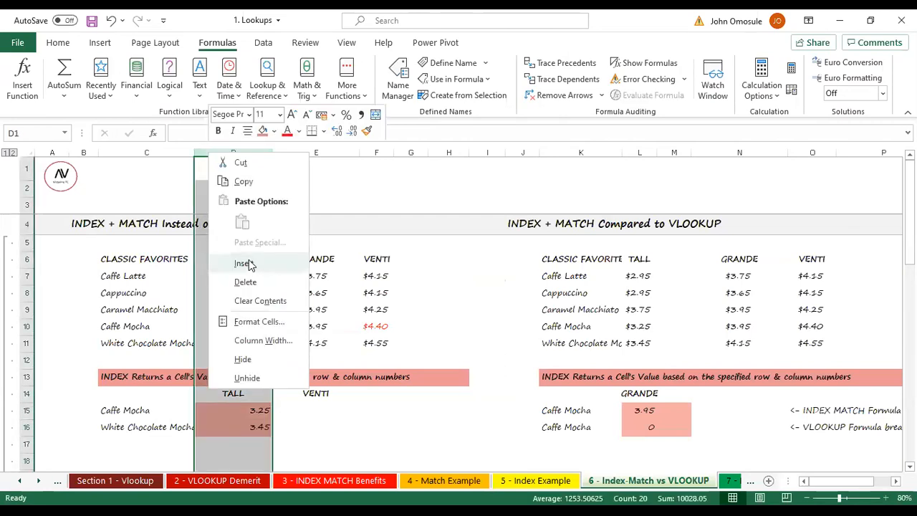
left_click(247, 263)
Inspect the shifted INDEX-MATCH formula in E15 and undo the column insertion.
left_click(352, 410)
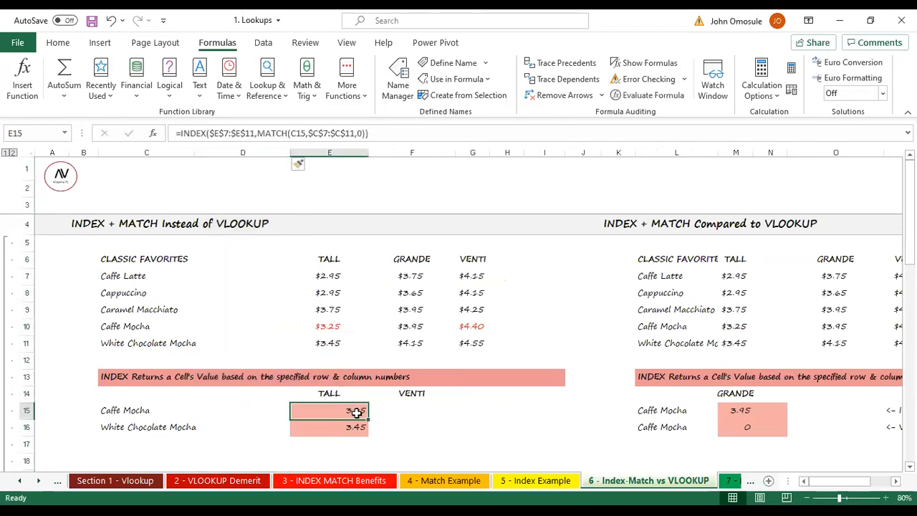
double_click(358, 412)
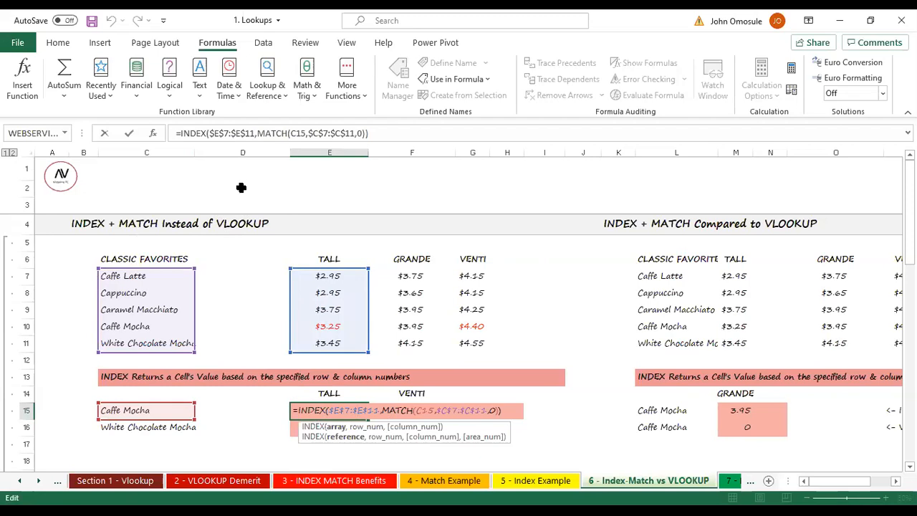
left_click(312, 186)
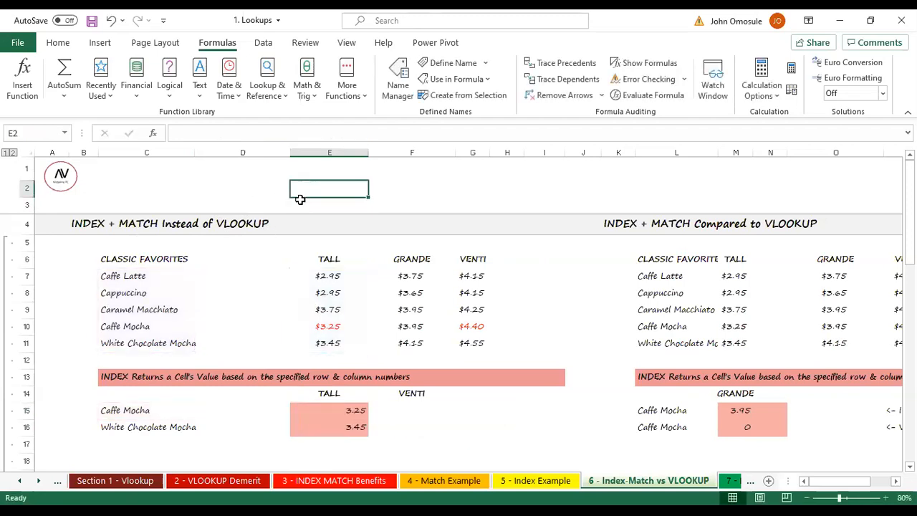
key("ctrl+z")
key("ctrl+z")
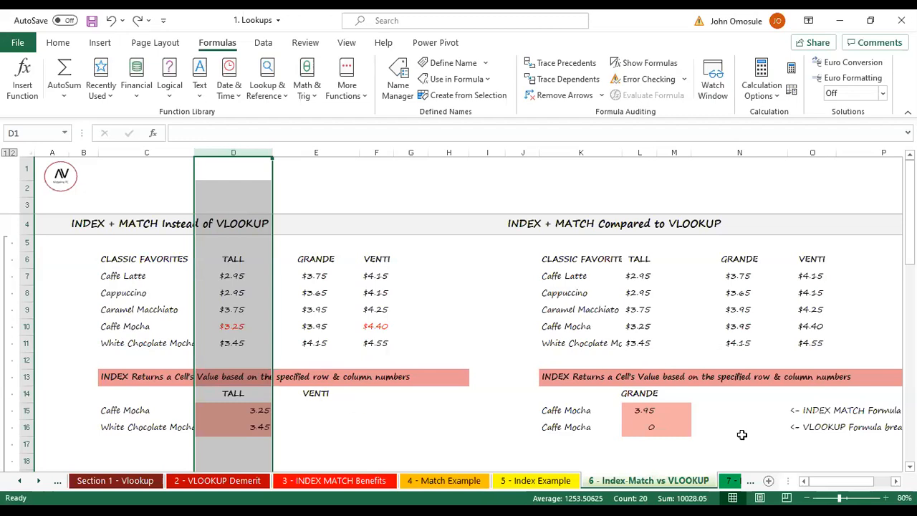
Go through the 7 - Most Common Error and Section 2 - Index Match sheets to the Section 3 - Xlookup sheet.
left_click(729, 480)
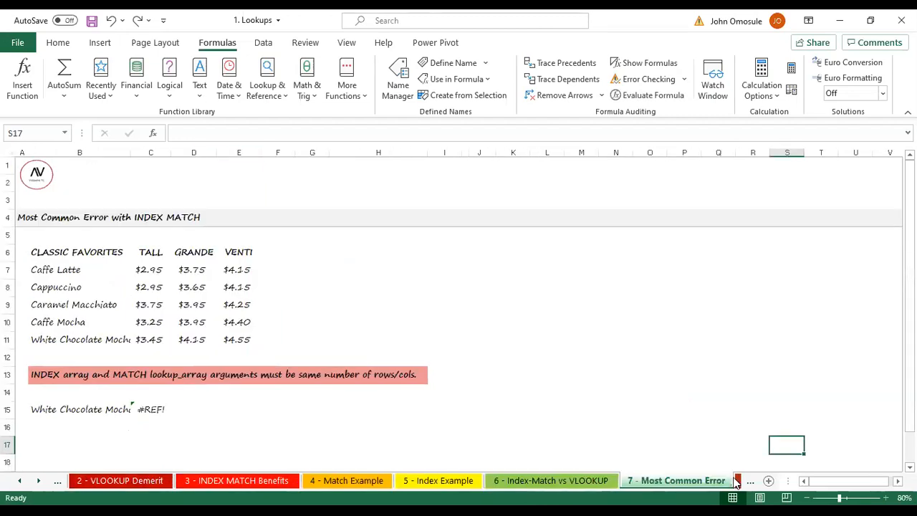
left_click(731, 482)
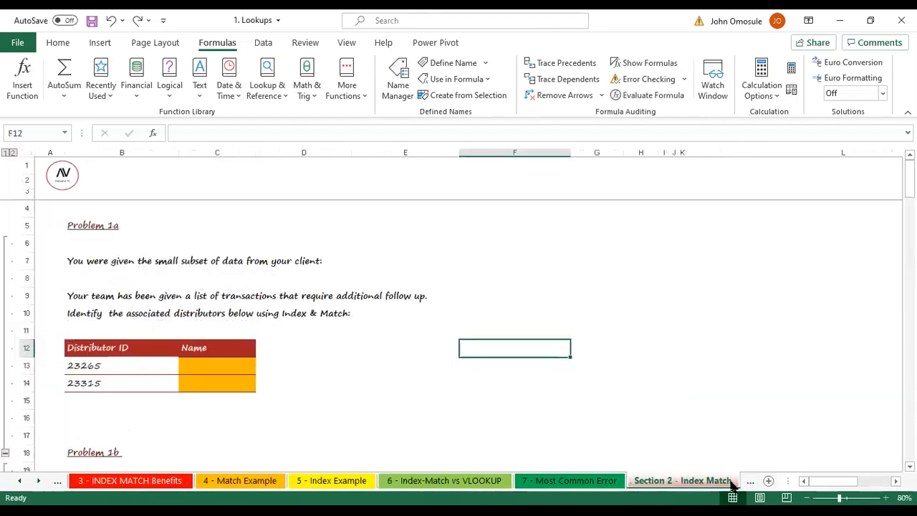
left_click(744, 481)
left_click(681, 483)
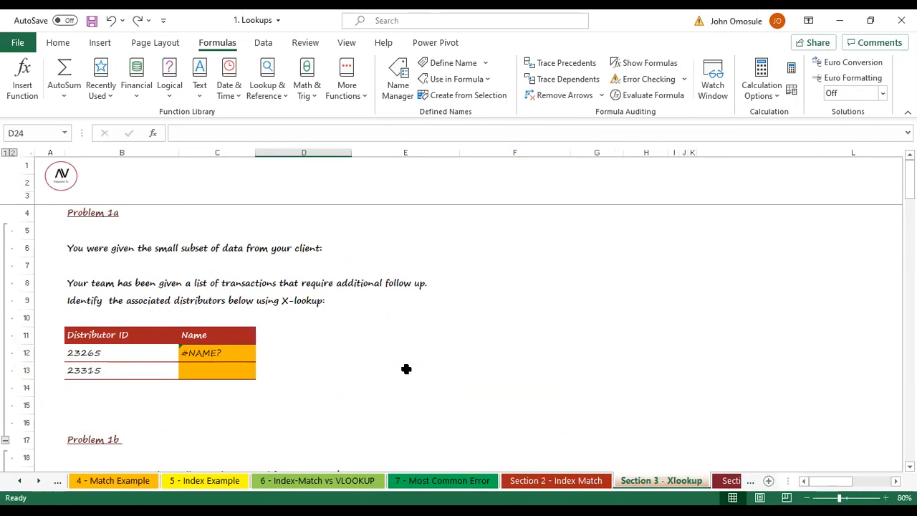
Remove the XLOOKUP formula from C12, the first distributor's Name cell in Problem 1a, leaving the cell empty.
left_click(215, 352)
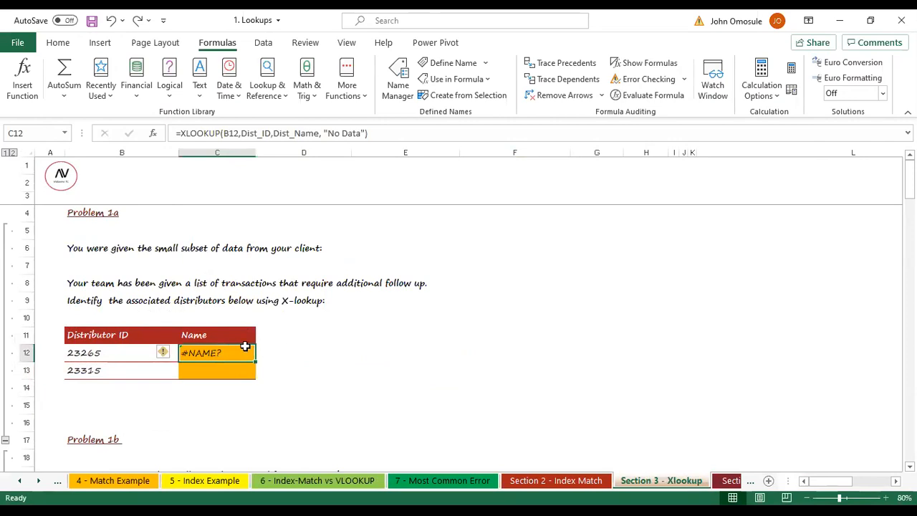
double_click(218, 355)
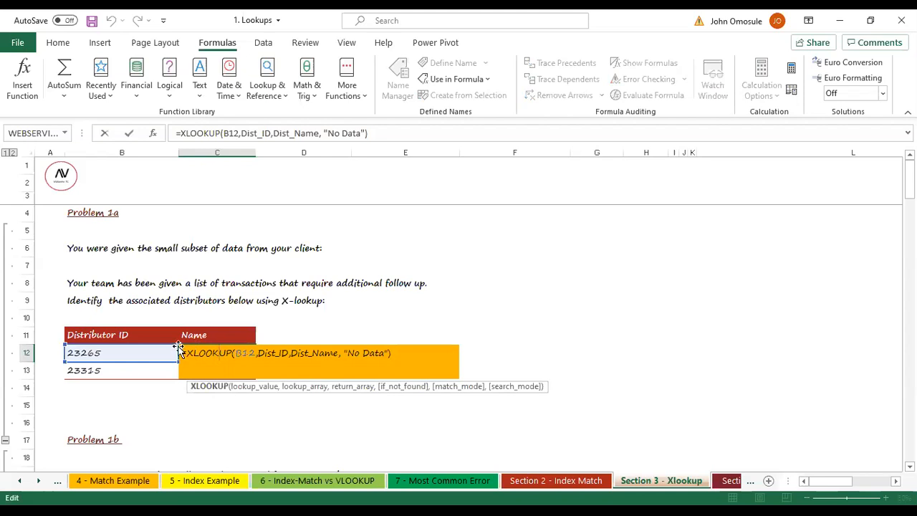
left_click_drag(184, 353, 468, 360)
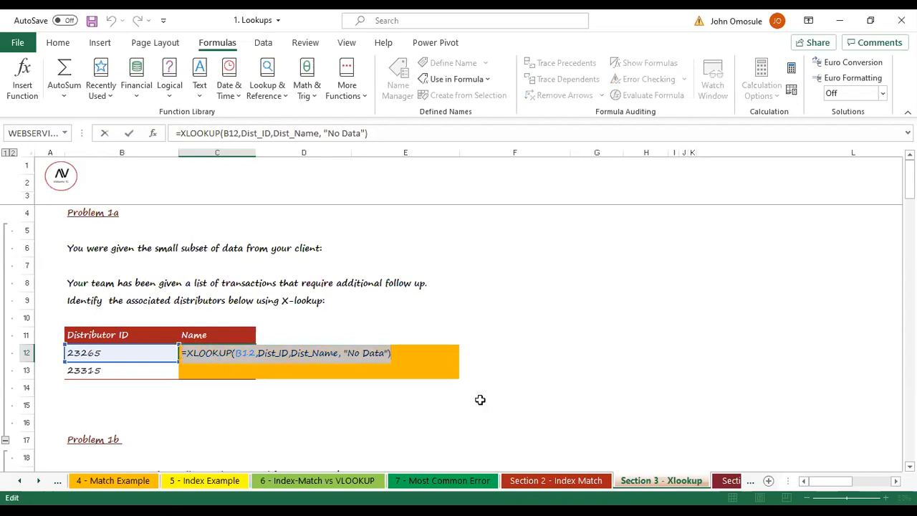
key("BackSpace")
type("=")
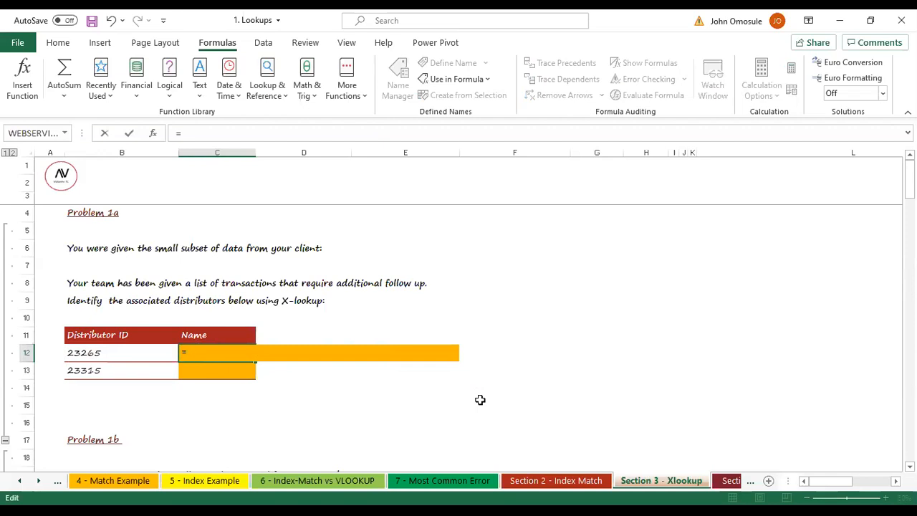
left_click(538, 400)
key("BackSpace")
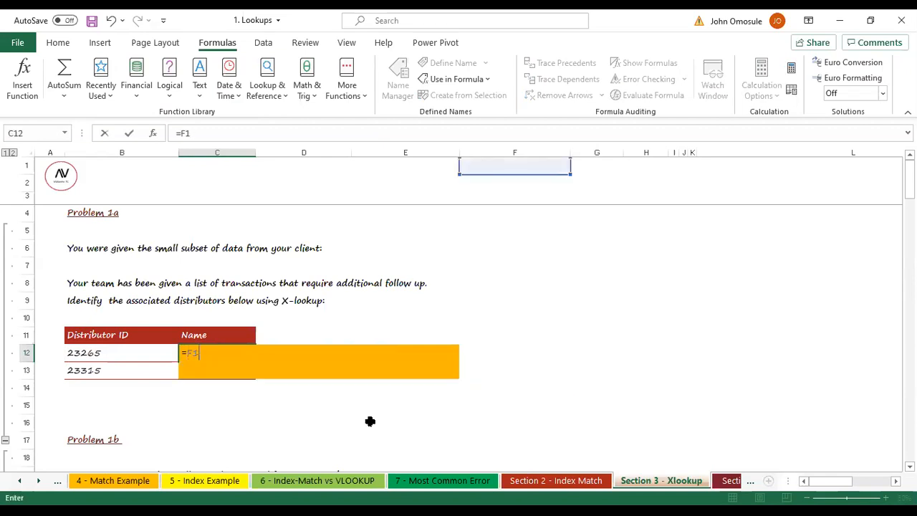
key("Escape")
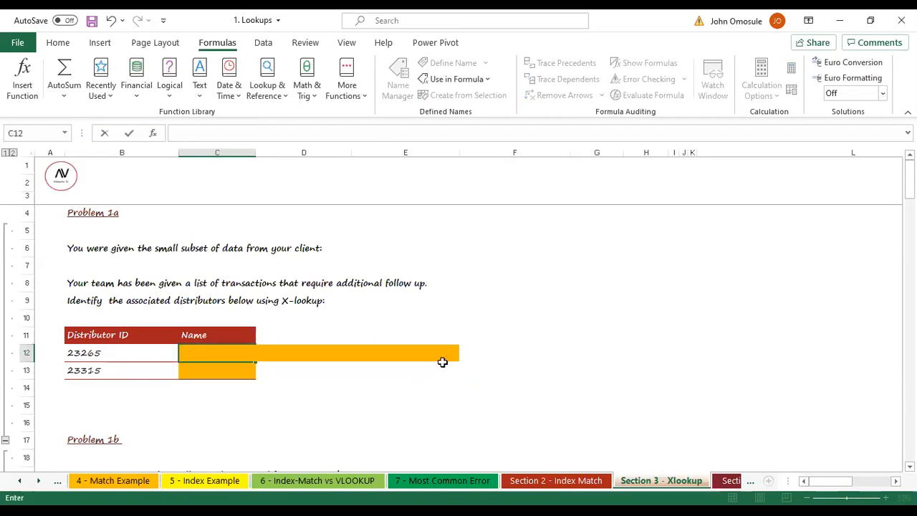
left_click(532, 346)
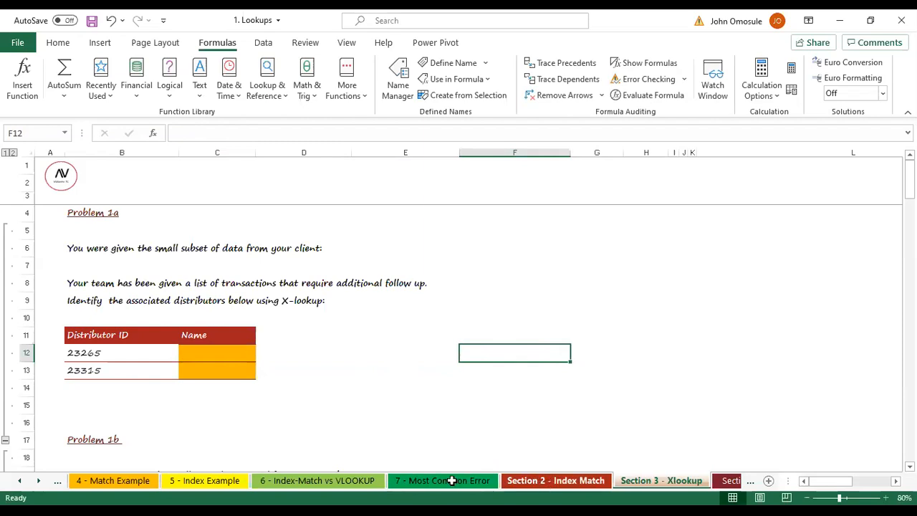
Return to the 6 - Index-Match vs VLOOKUP sheet and view the Employee ID question and the data validation exercise.
left_click(190, 479)
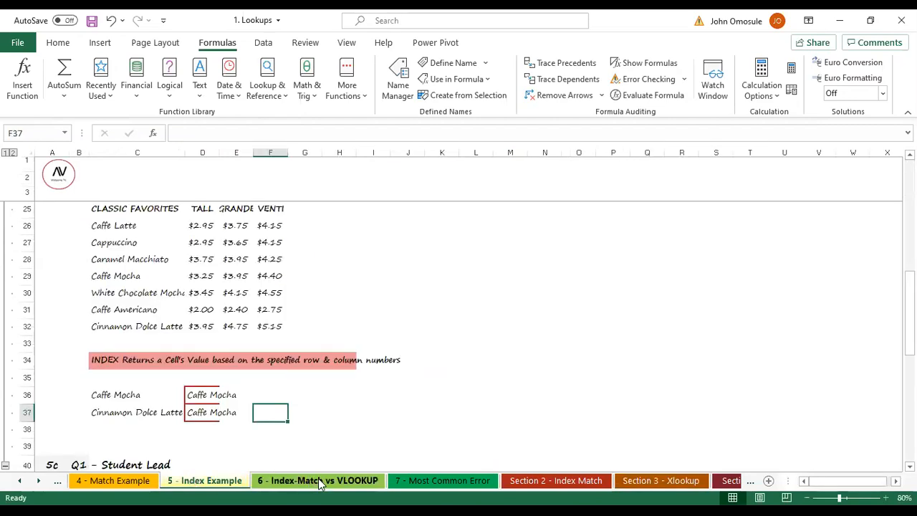
left_click(292, 481)
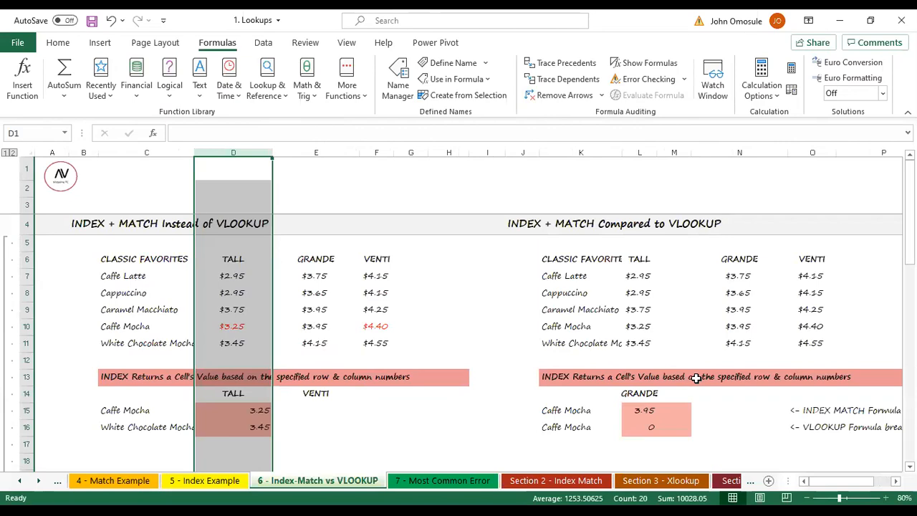
scroll(673, 387, "down", 11)
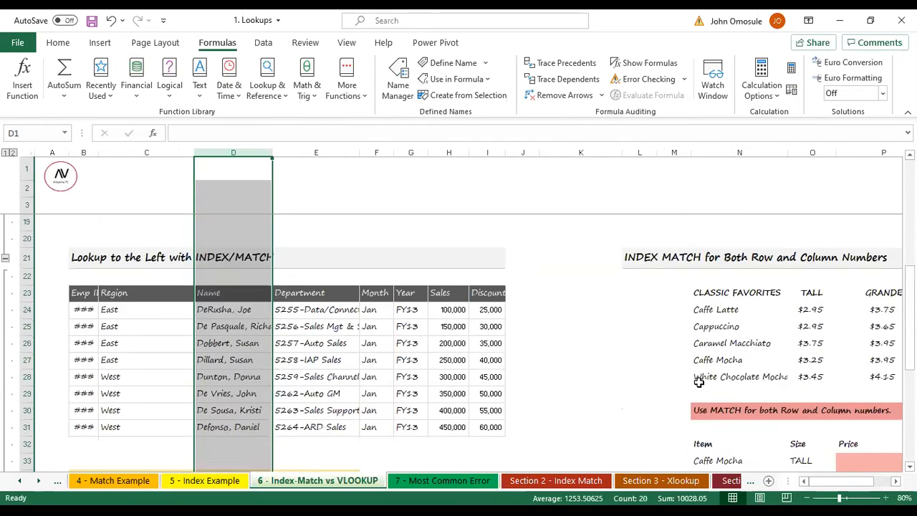
scroll(729, 387, "up", 1)
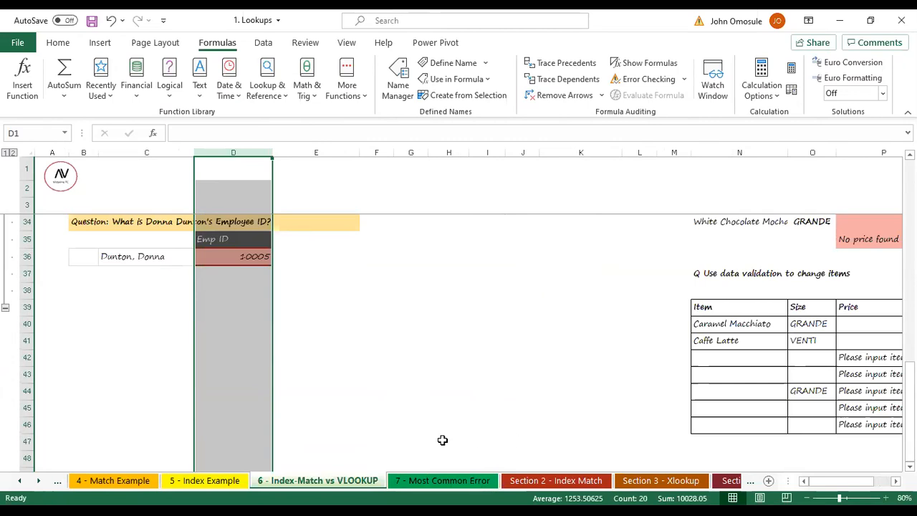
key("alt+Tab")
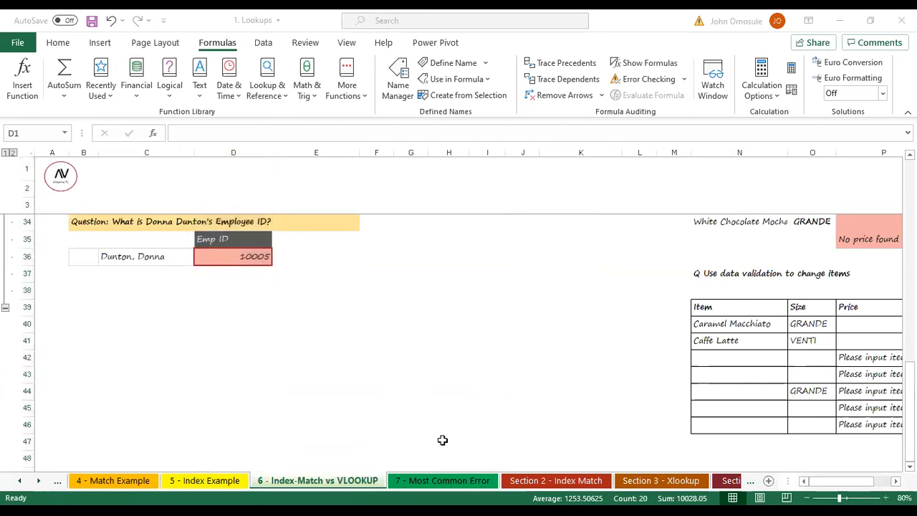